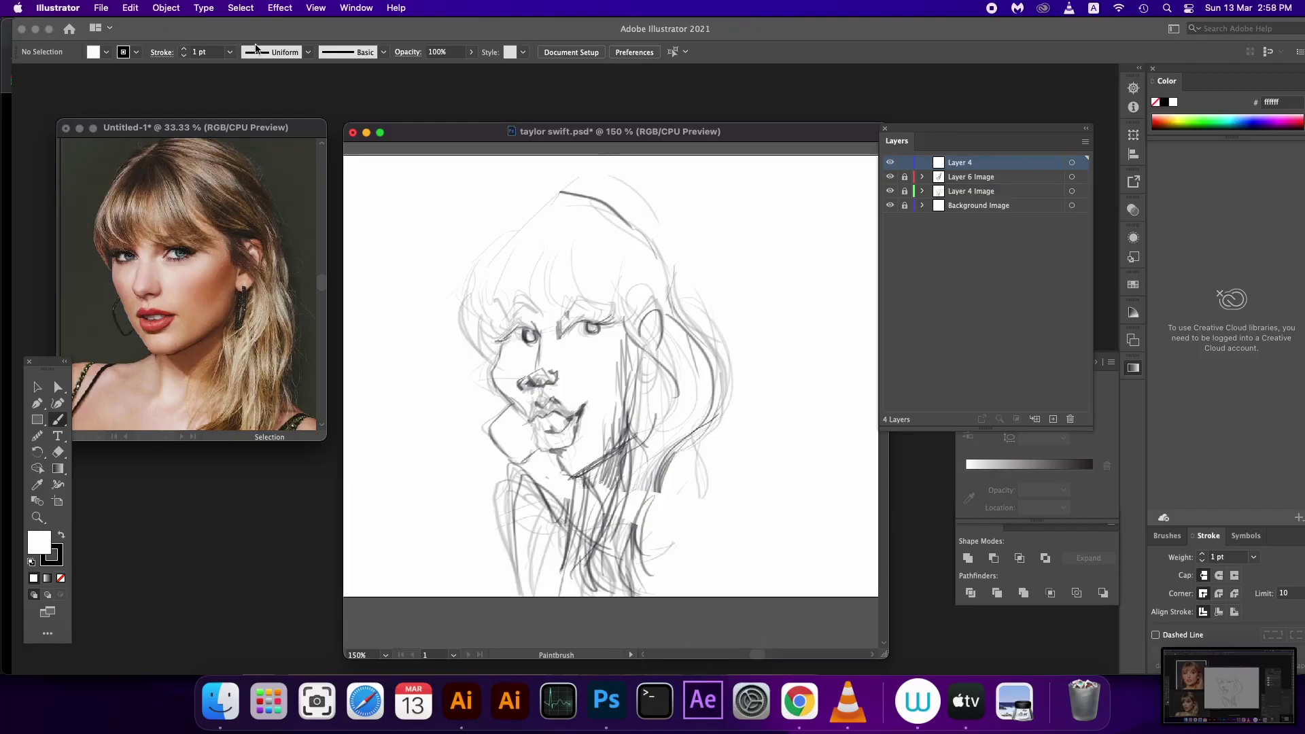
- Create a new 4 pt calligraphic brush whose size varies with pen pressure
left_click(384, 51)
left_click(349, 158)
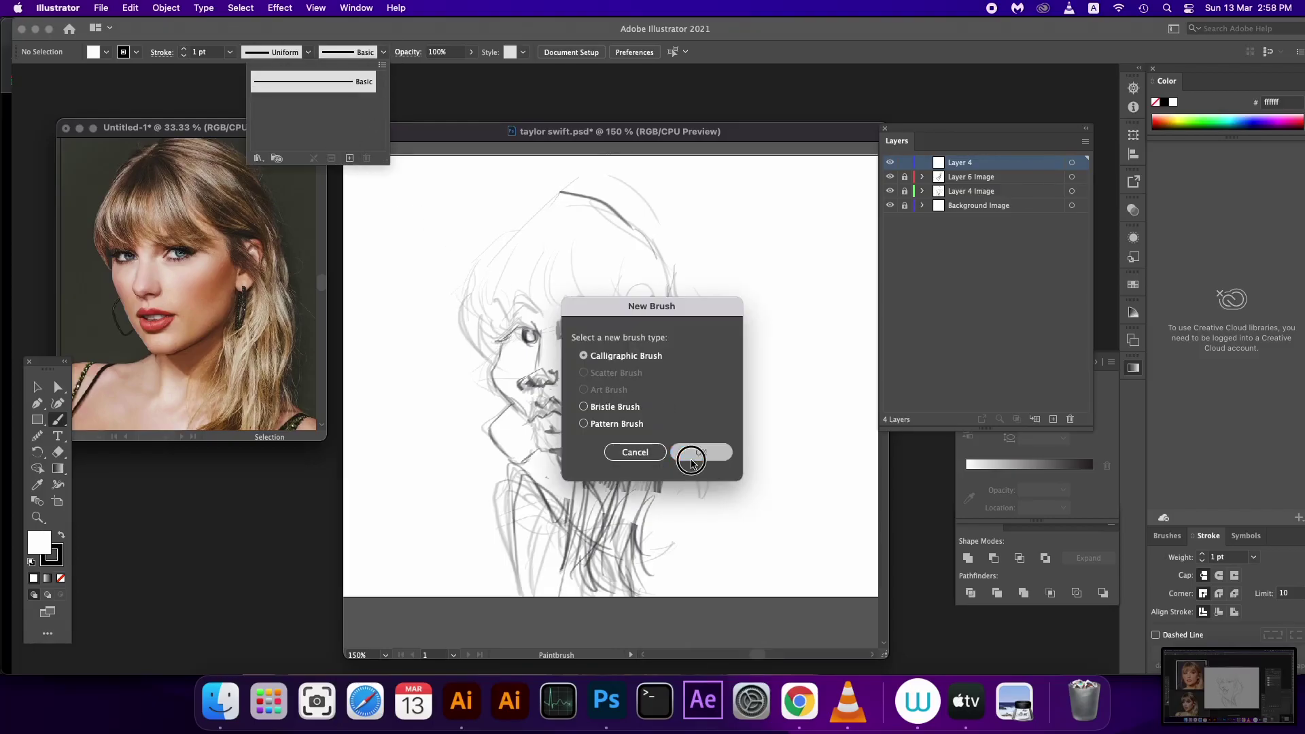
left_click(701, 452)
double_click(618, 437)
type("4")
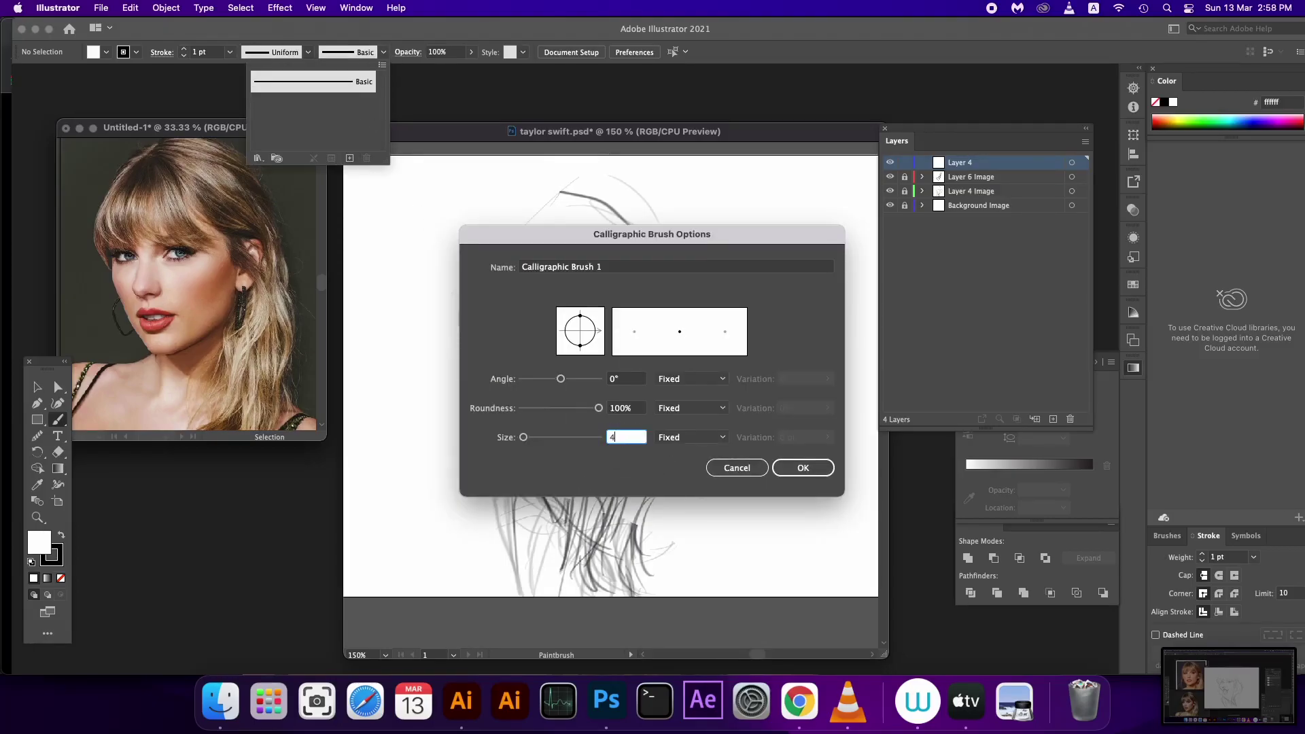
left_click(691, 437)
left_click(676, 467)
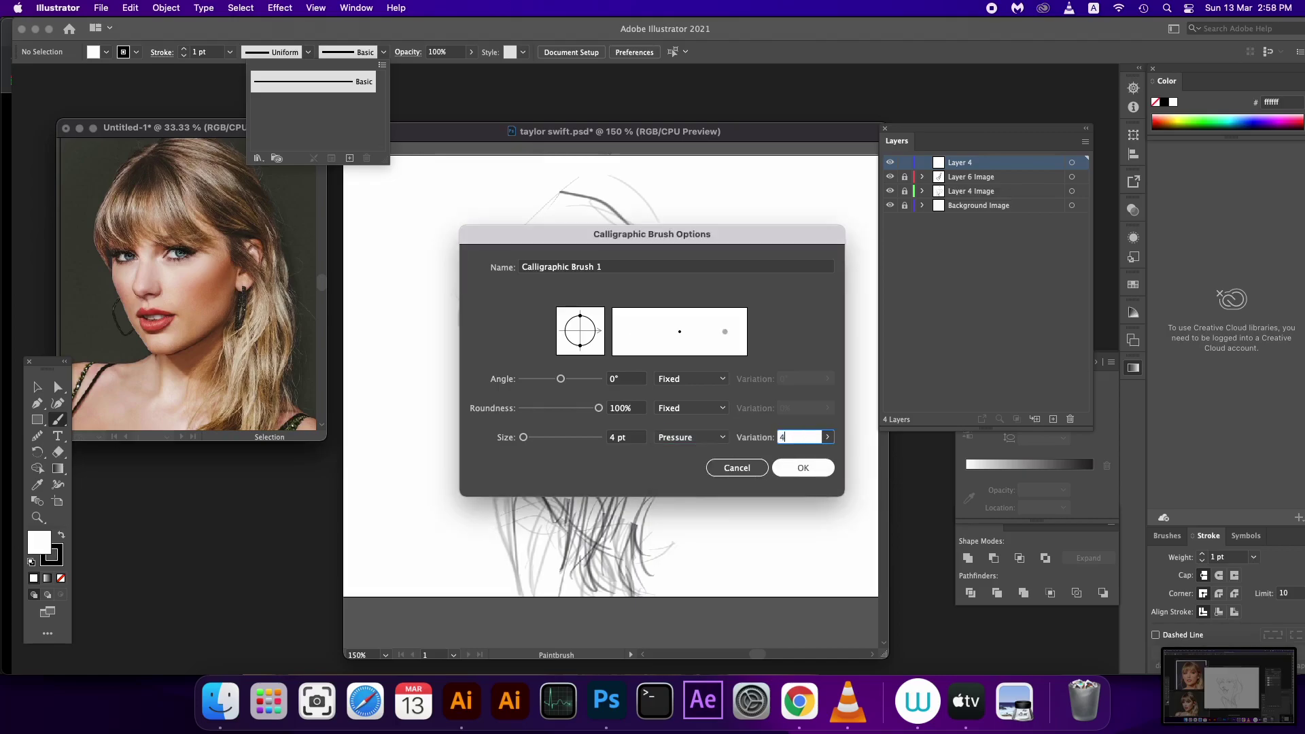
key("Return")
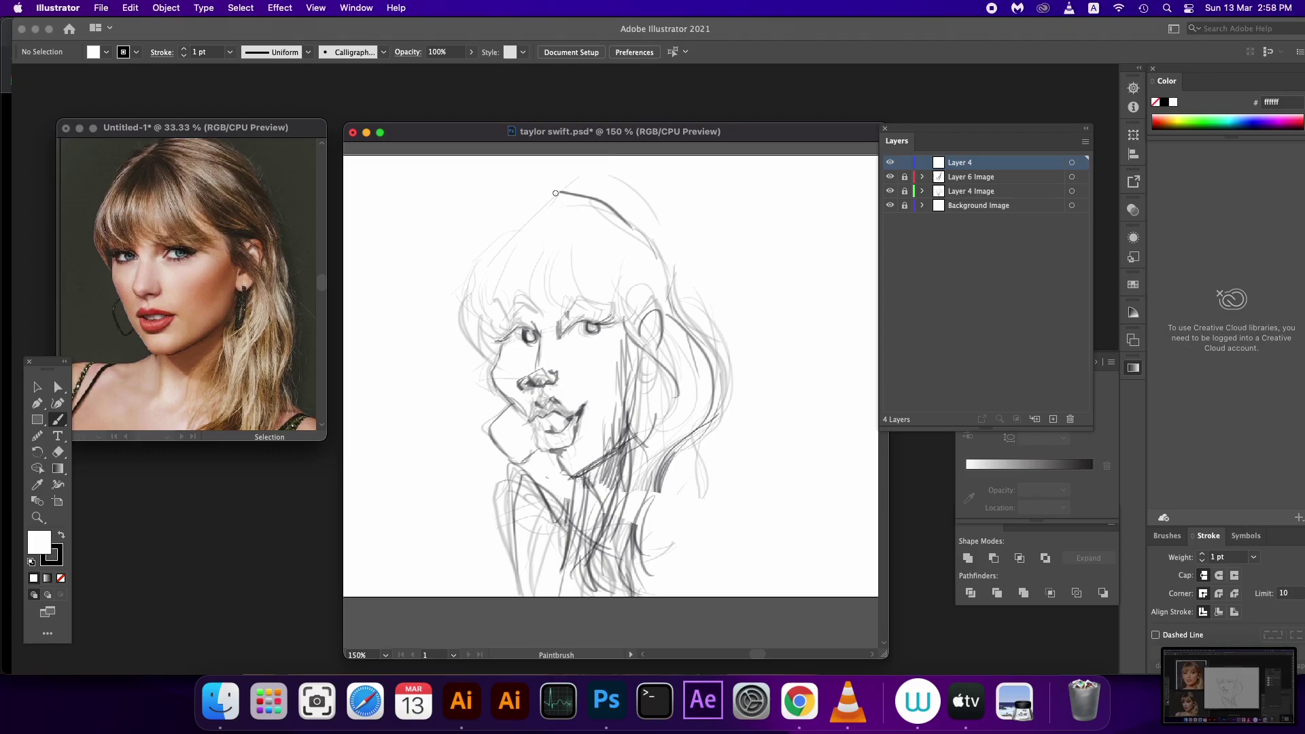
- Ink the left side of the hair, redoing the long outline until it fits
left_click_drag(555, 193, 465, 322)
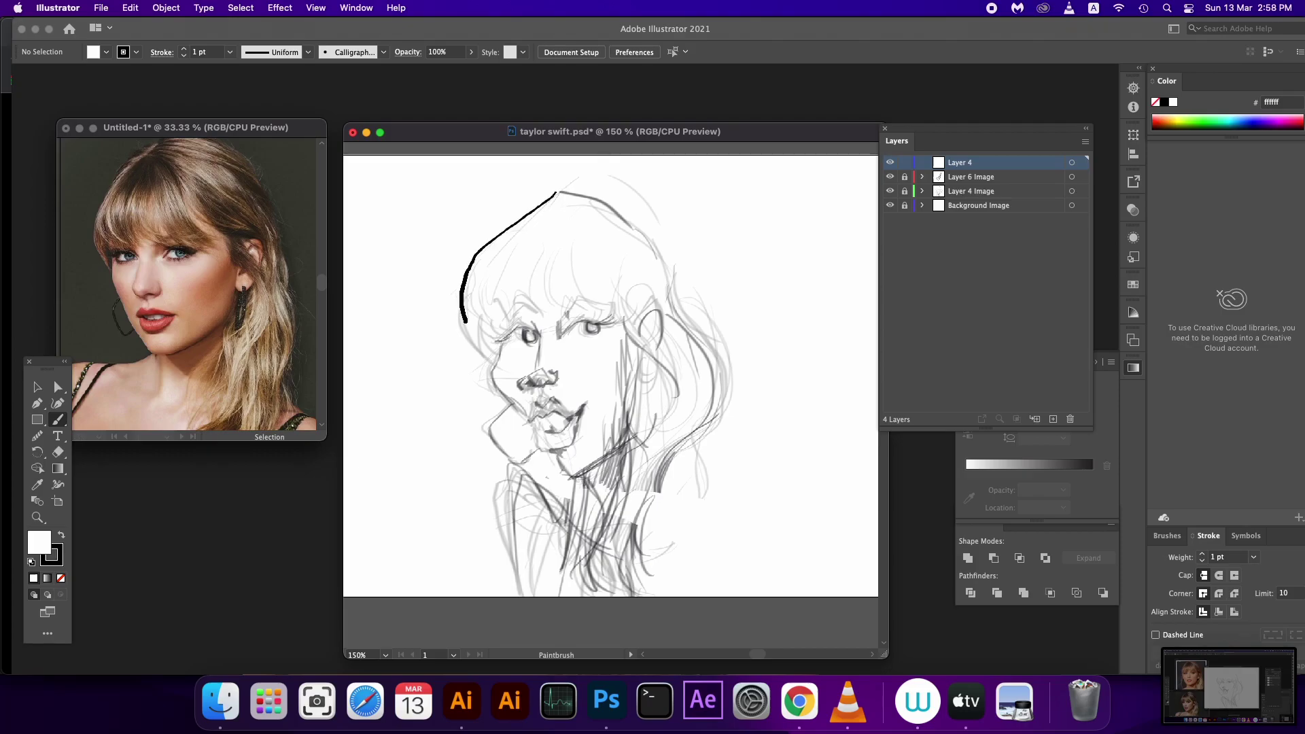
left_click_drag(469, 329, 487, 361)
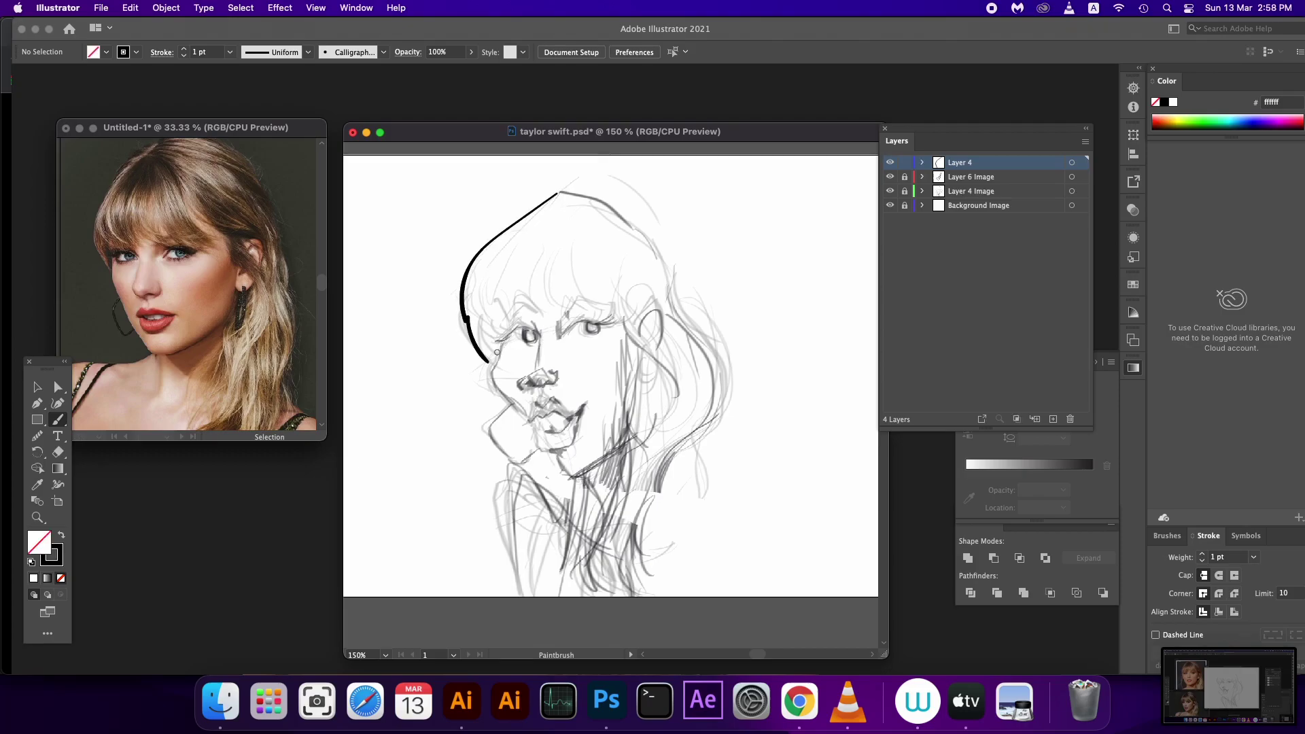
key("super+z")
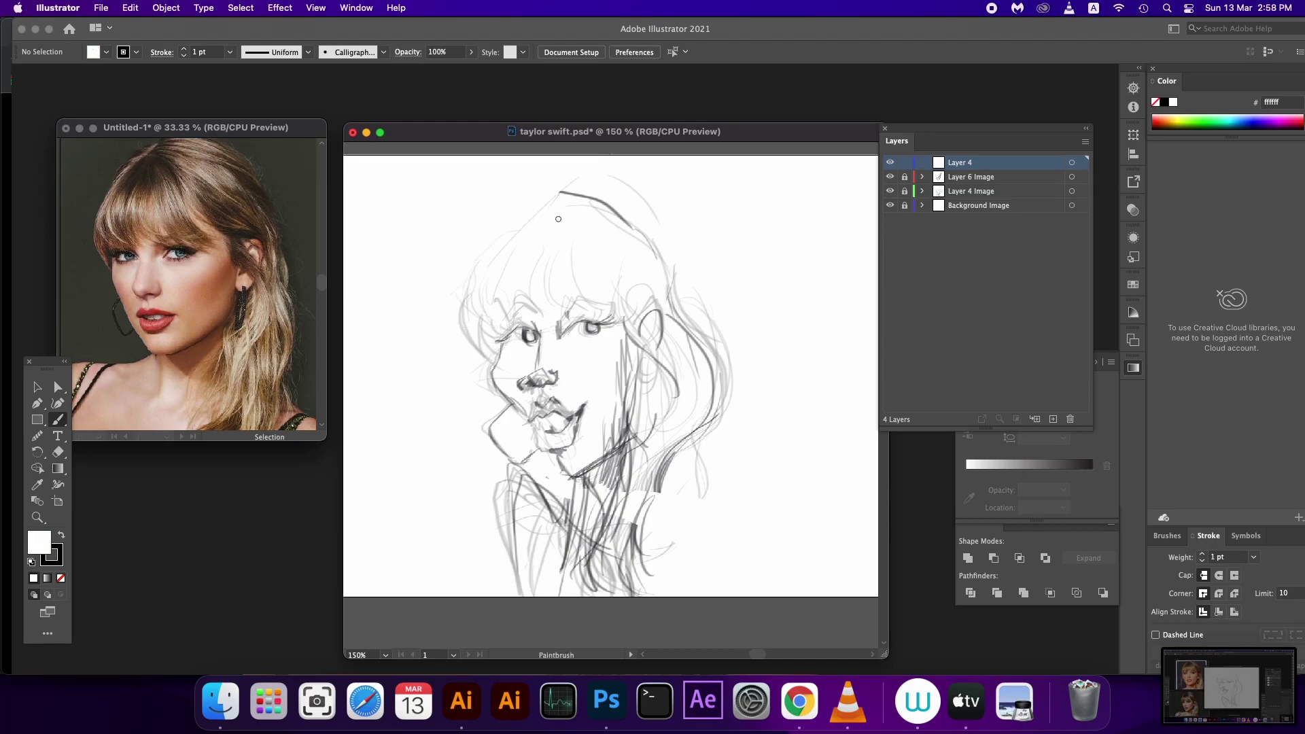
left_click_drag(558, 191, 468, 293)
key("super+z")
mouse_move(562, 192)
left_mouse_down()
mouse_move(461, 297)
mouse_move(494, 361)
left_mouse_up()
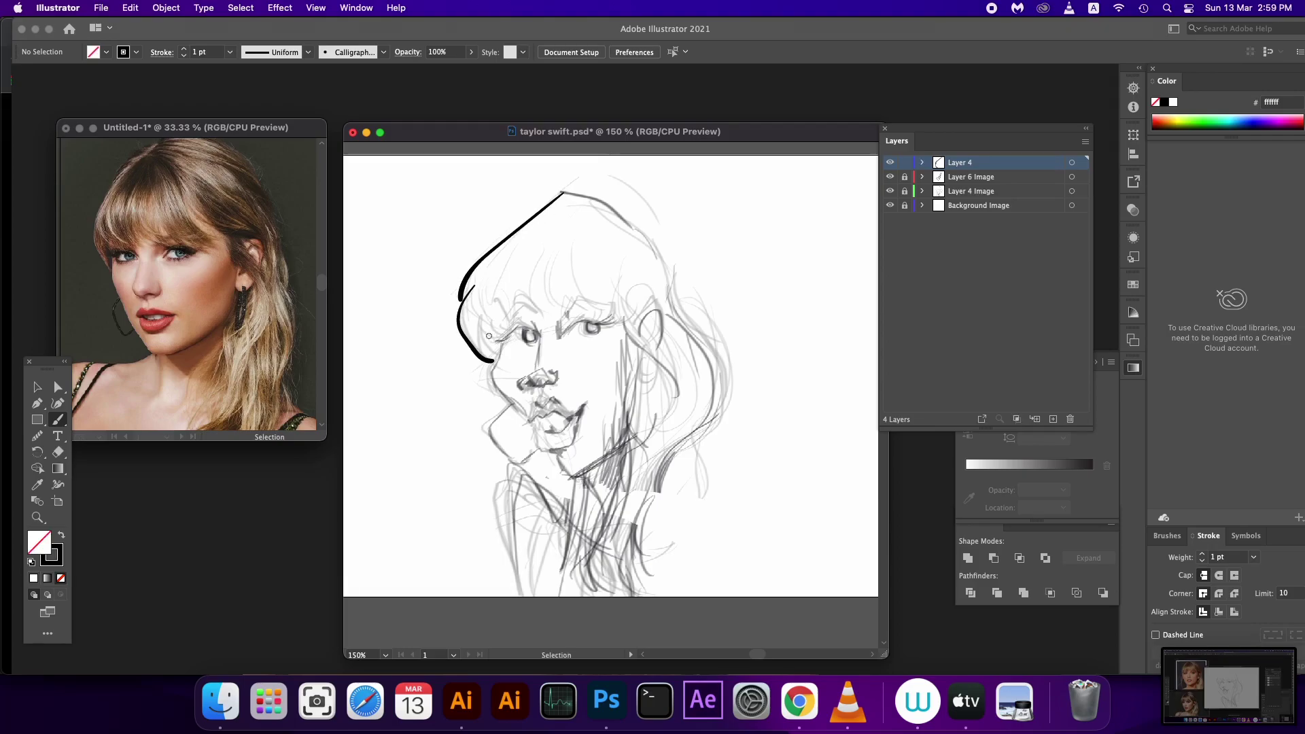
key("super+z")
mouse_move(473, 280)
left_mouse_down()
mouse_move(459, 338)
mouse_move(496, 356)
left_mouse_up()
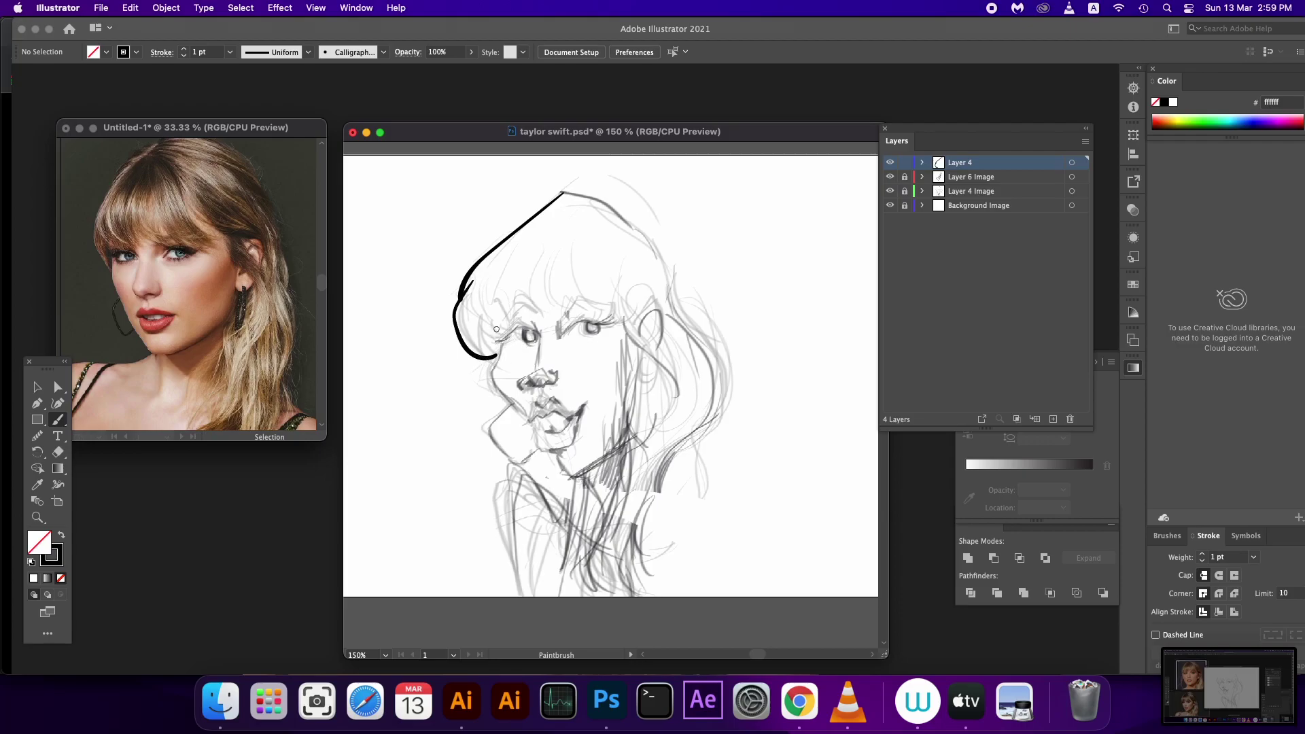
left_click_drag(483, 332, 513, 405)
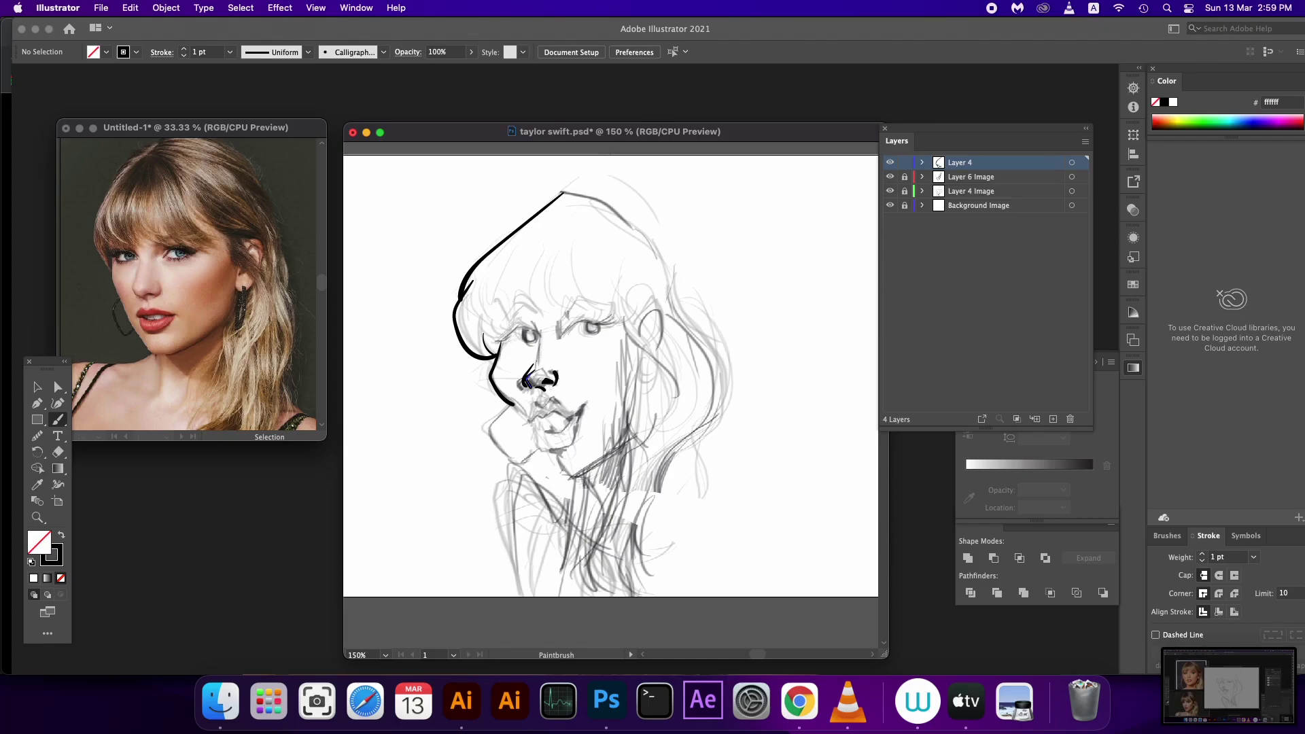
- Ink the nose, the brow line and the left and right eye outlines
left_click_drag(537, 362, 541, 330)
mouse_move(565, 335)
left_mouse_down()
mouse_move(573, 318)
mouse_move(620, 316)
left_mouse_up()
key("super+z")
key("super+z")
left_click_drag(570, 320, 613, 320)
left_click_drag(582, 321, 589, 332)
left_click_drag(501, 344, 541, 333)
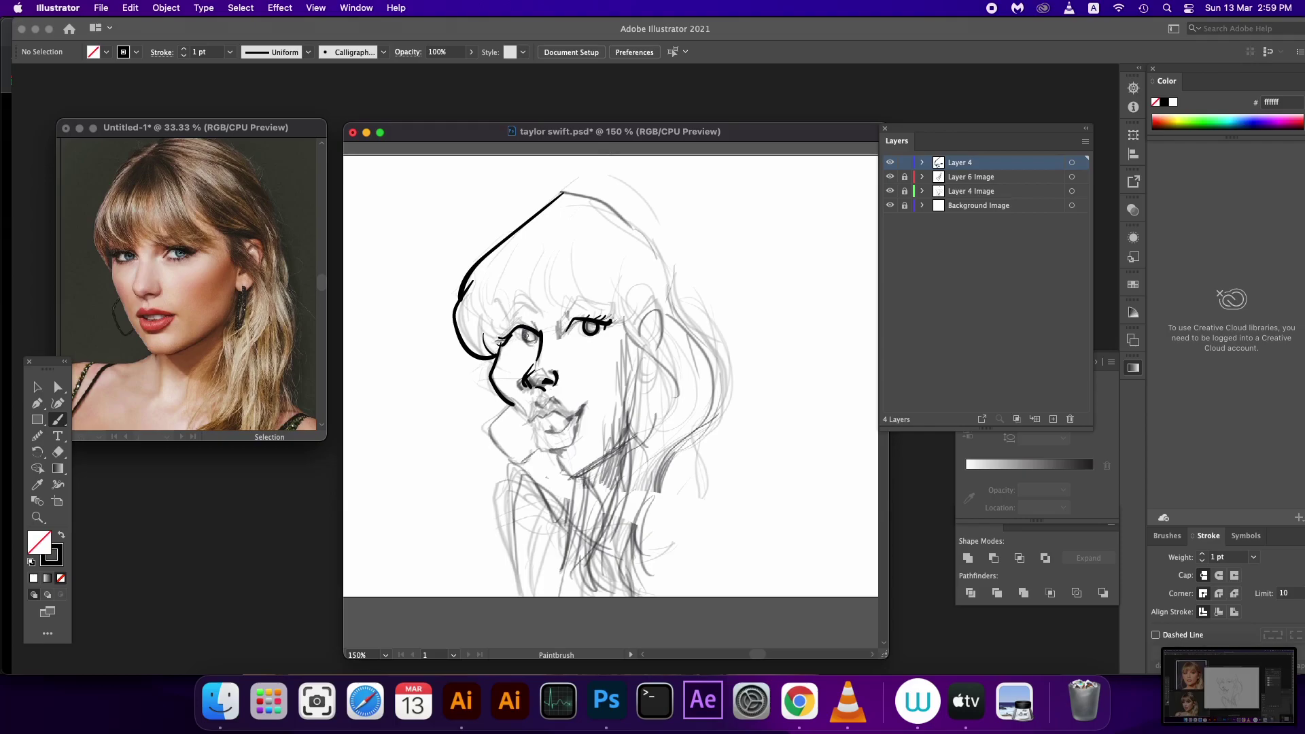
left_click_drag(524, 333, 541, 337)
- Ink the jawline, chin and the curve under the lips
left_click_drag(523, 412, 530, 420)
left_click_drag(530, 419, 536, 402)
left_click_drag(535, 415, 578, 411)
left_click_drag(547, 449, 578, 433)
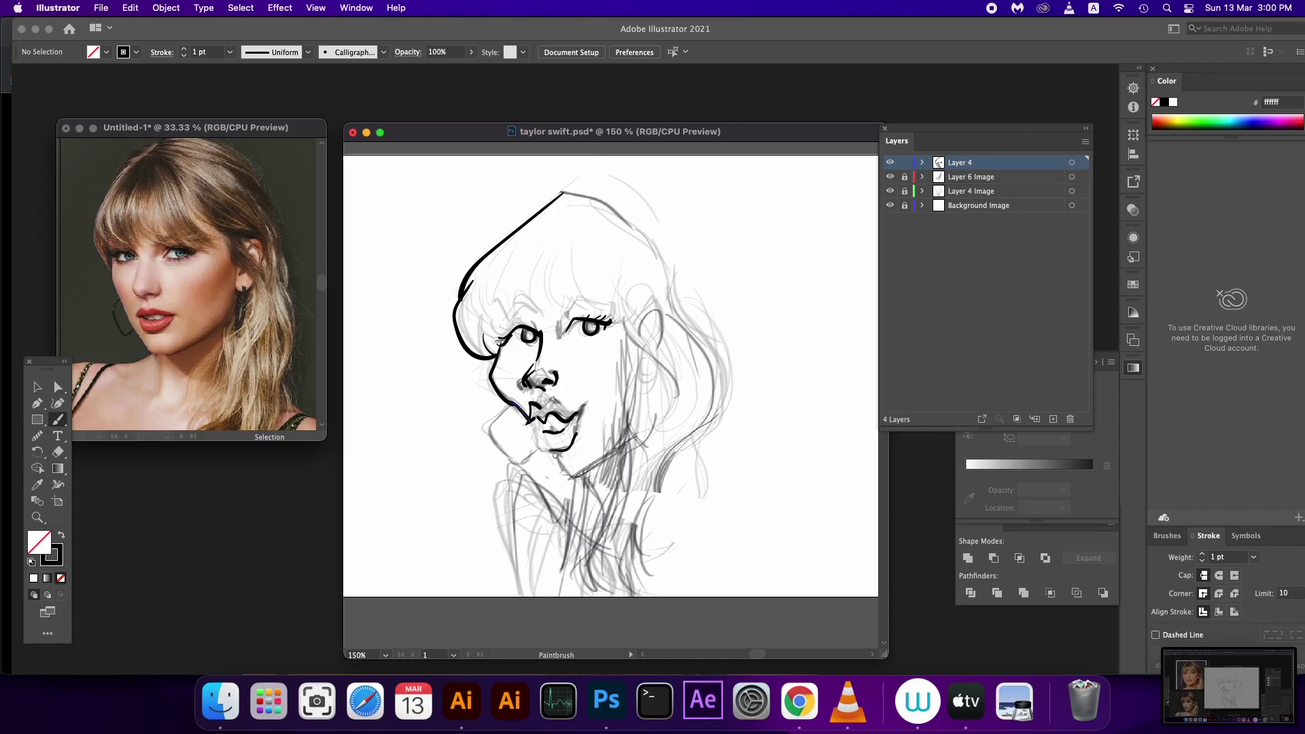
left_click_drag(549, 451, 574, 479)
key("cmd+z")
- Ink the right jawline, right side of the face, ear, and the hair's crown and right side
mouse_move(574, 479)
left_mouse_down()
mouse_move(632, 438)
mouse_move(638, 382)
mouse_move(658, 424)
mouse_move(639, 435)
left_mouse_up()
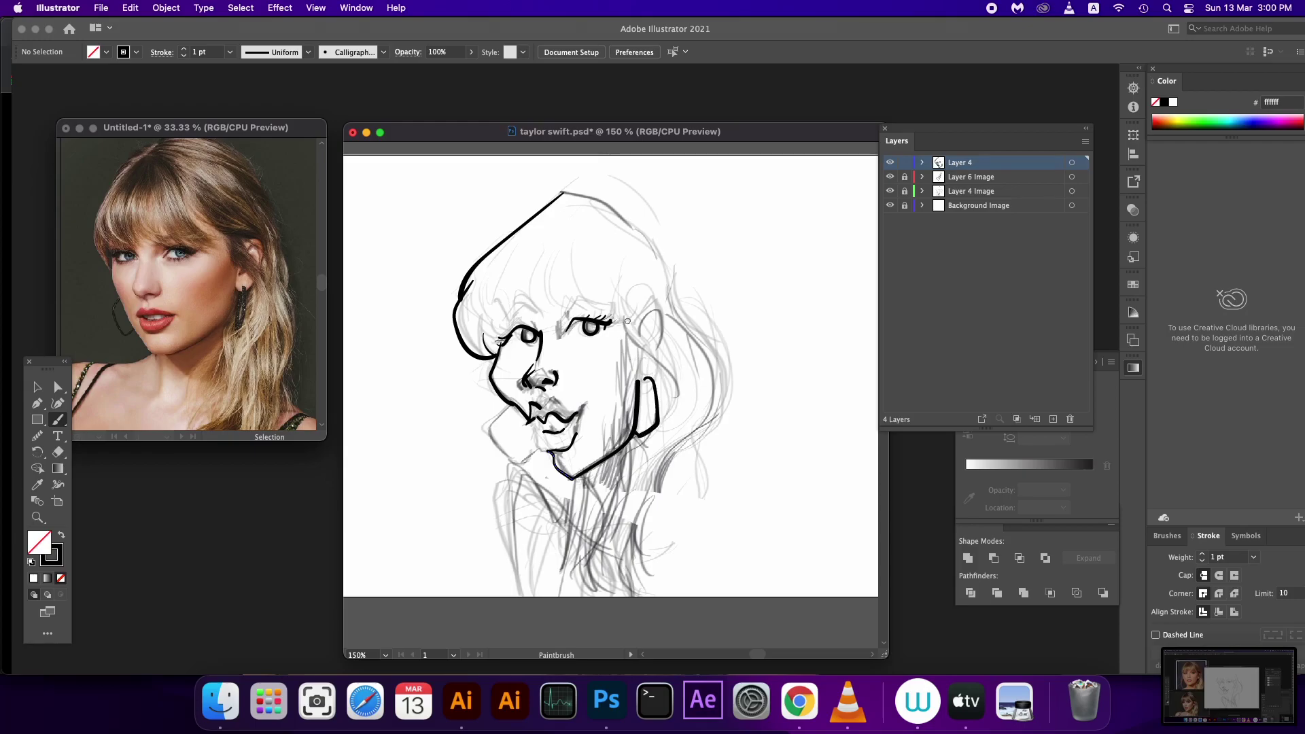
mouse_move(627, 320)
left_mouse_down()
mouse_move(650, 376)
mouse_move(645, 470)
left_mouse_up()
mouse_move(648, 318)
left_mouse_down()
mouse_move(637, 334)
mouse_move(663, 325)
mouse_move(670, 339)
mouse_move(654, 360)
mouse_move(641, 345)
mouse_move(685, 382)
mouse_move(688, 418)
left_mouse_up()
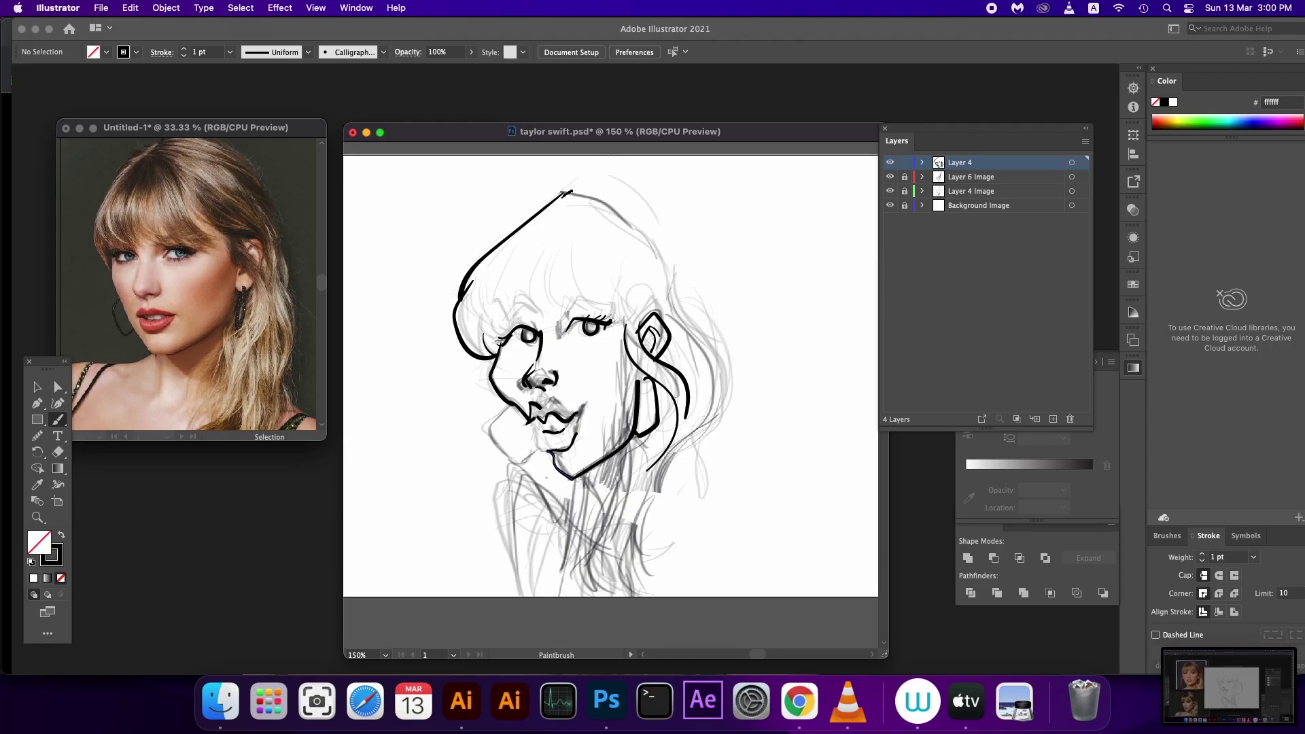
mouse_move(571, 192)
left_mouse_down()
mouse_move(660, 227)
mouse_move(677, 307)
mouse_move(723, 370)
left_mouse_up()
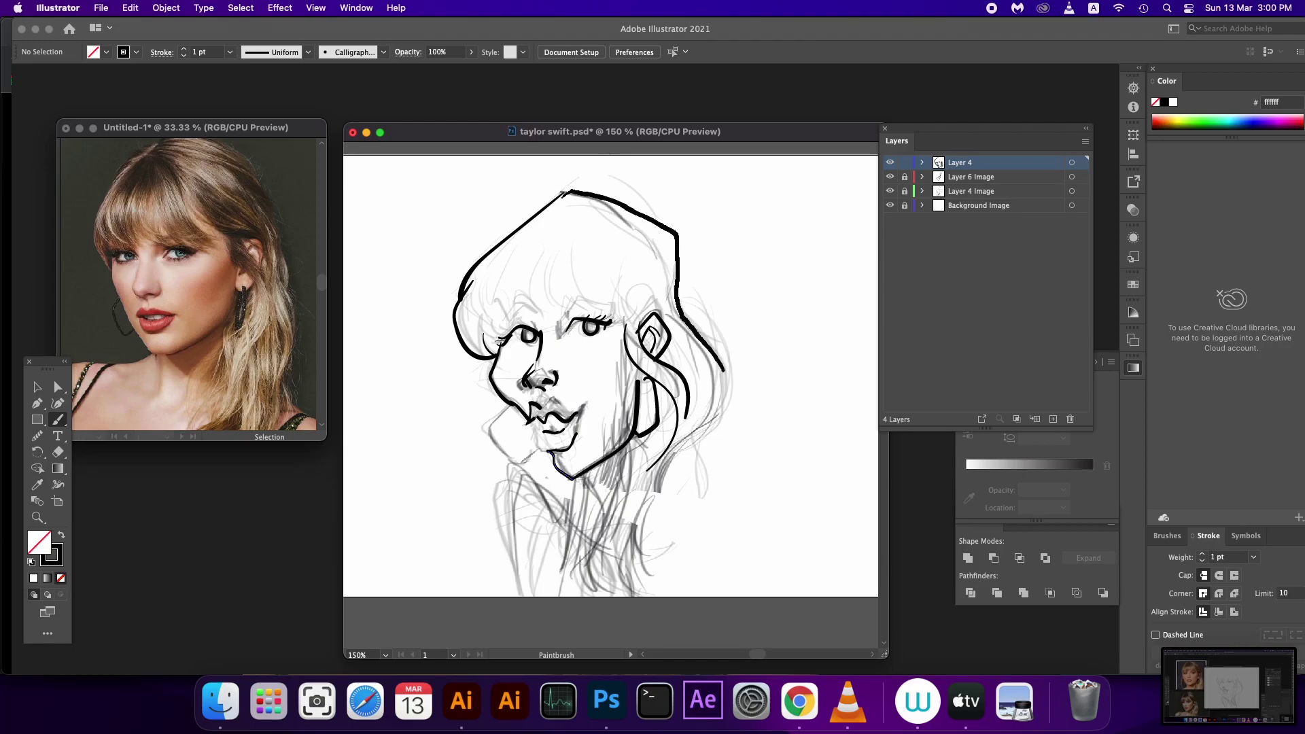
- Ink the neck, the lower hair curl and the left collar lines
mouse_move(663, 572)
left_mouse_down()
mouse_move(637, 501)
mouse_move(728, 393)
left_mouse_up()
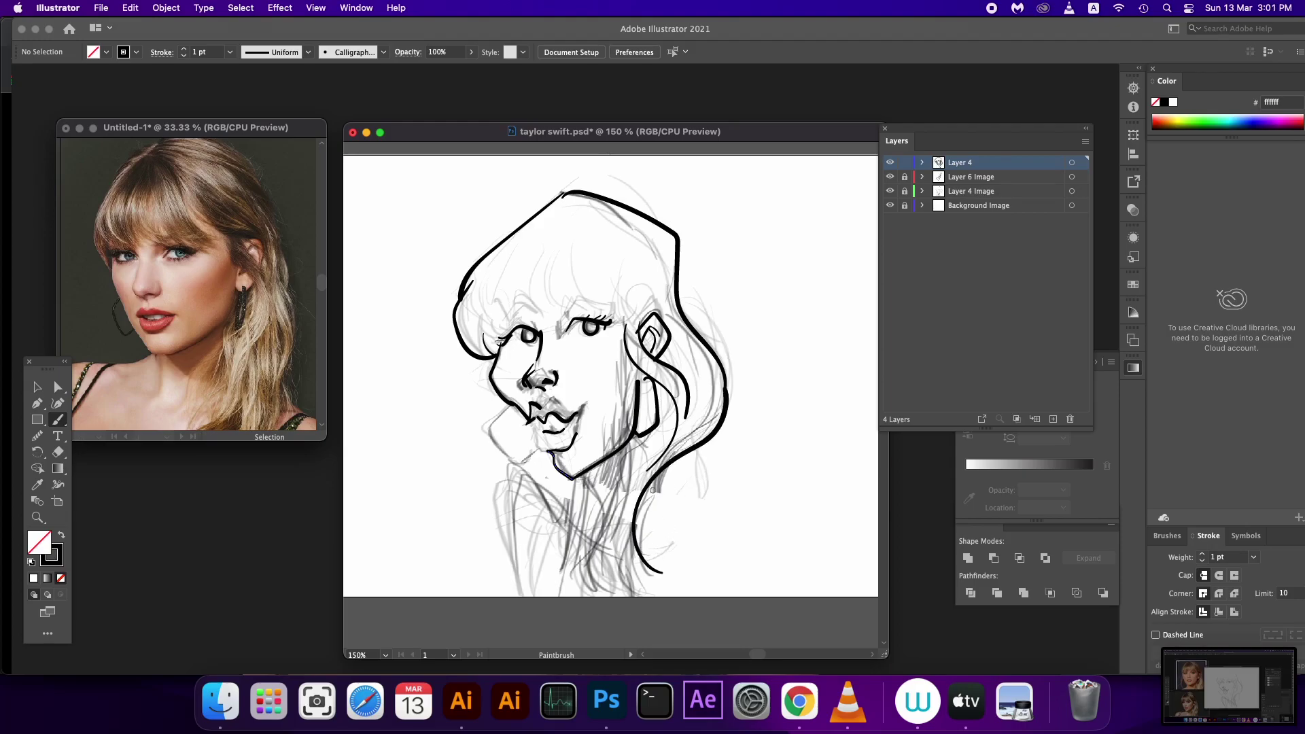
mouse_move(649, 484)
left_mouse_down()
mouse_move(691, 554)
mouse_move(653, 554)
mouse_move(686, 571)
mouse_move(619, 576)
left_mouse_up()
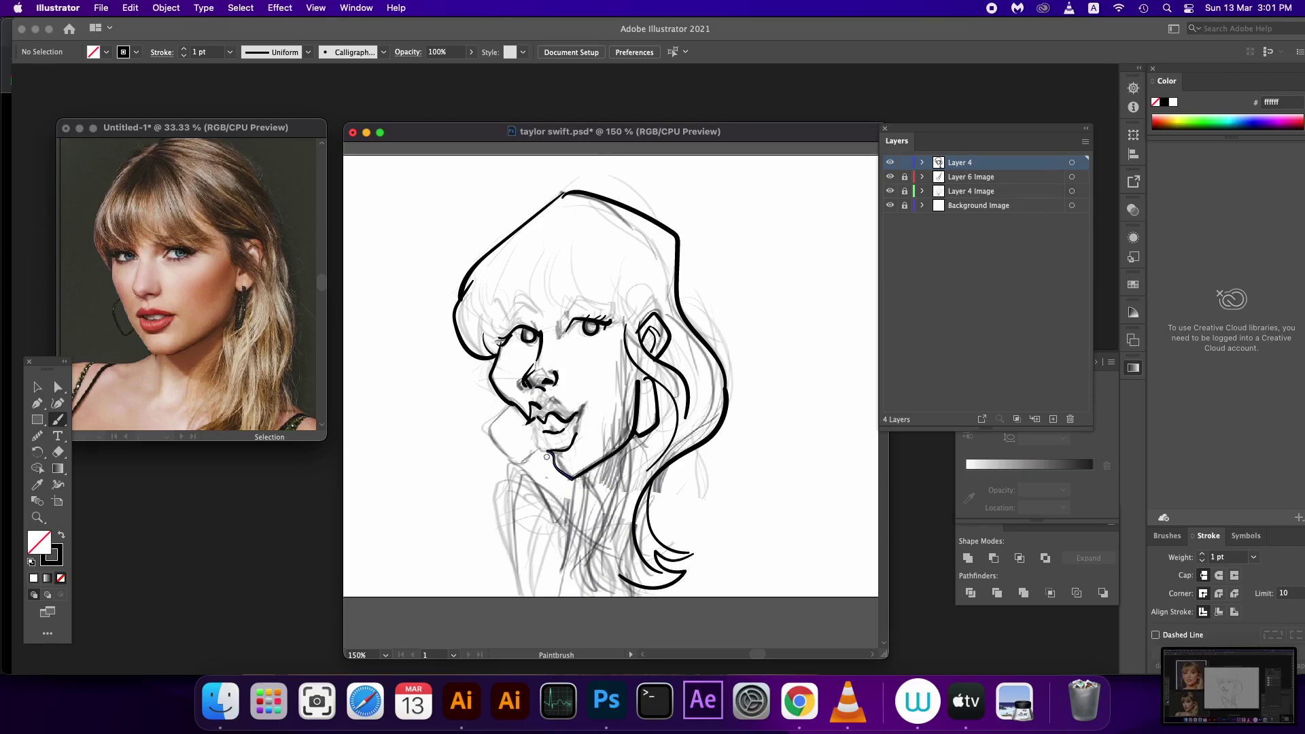
mouse_move(557, 467)
left_mouse_down()
mouse_move(562, 507)
mouse_move(530, 472)
mouse_move(508, 479)
mouse_move(538, 602)
left_mouse_up()
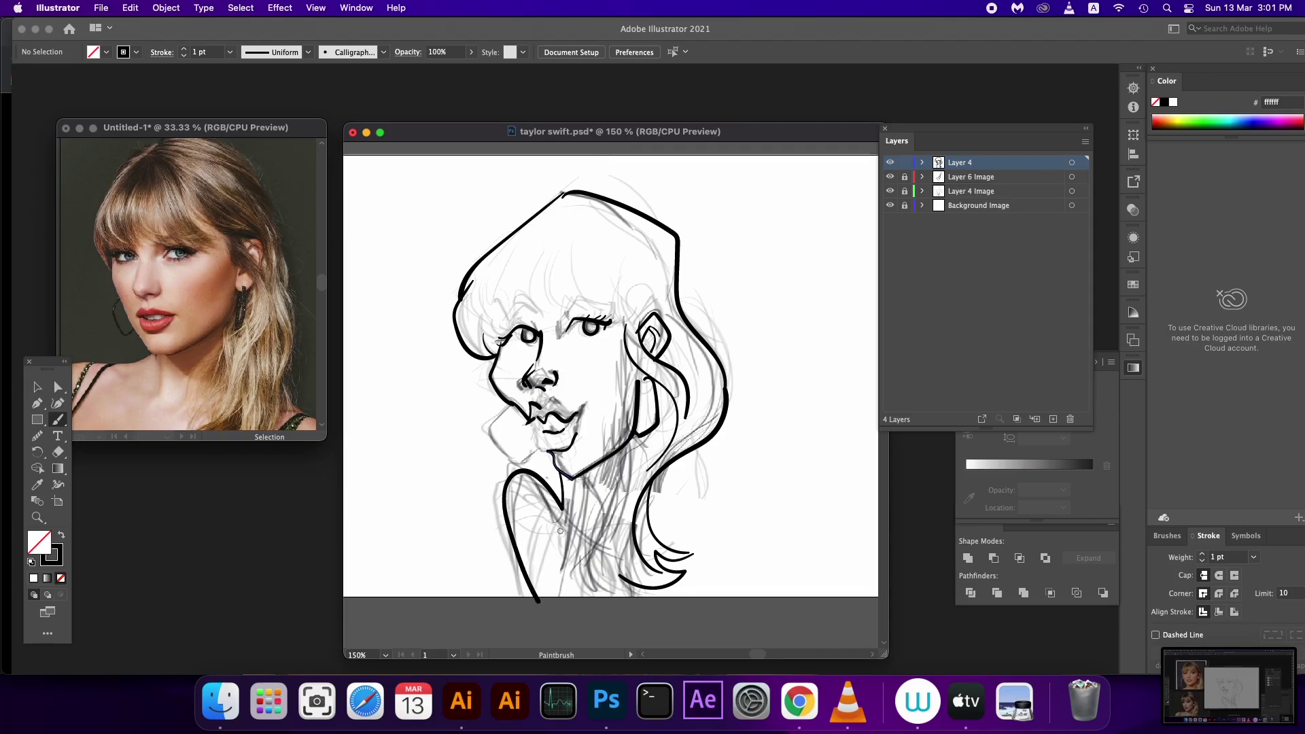
key("super+z")
mouse_move(568, 500)
left_mouse_down()
mouse_move(561, 513)
mouse_move(514, 480)
mouse_move(503, 496)
mouse_move(528, 601)
left_mouse_up()
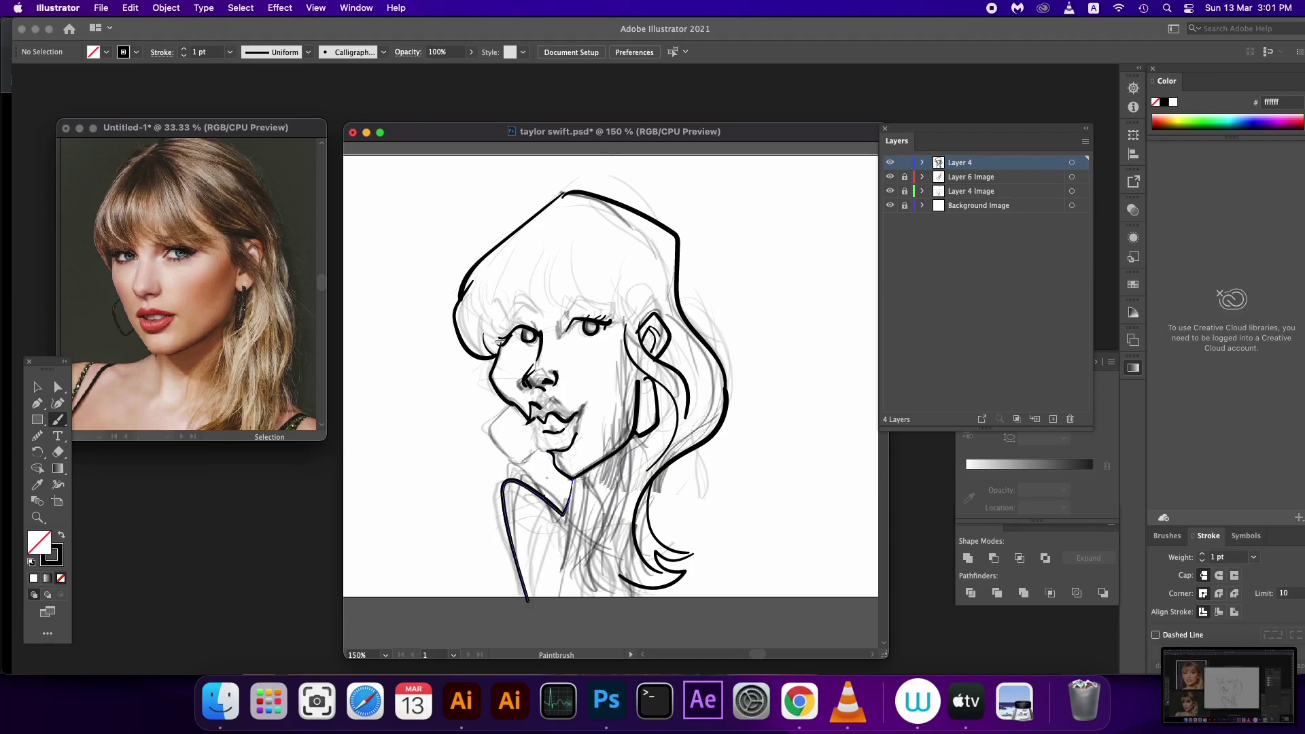
left_click_drag(544, 496, 527, 594)
left_click_drag(564, 512, 528, 598)
left_click_drag(579, 483, 580, 551)
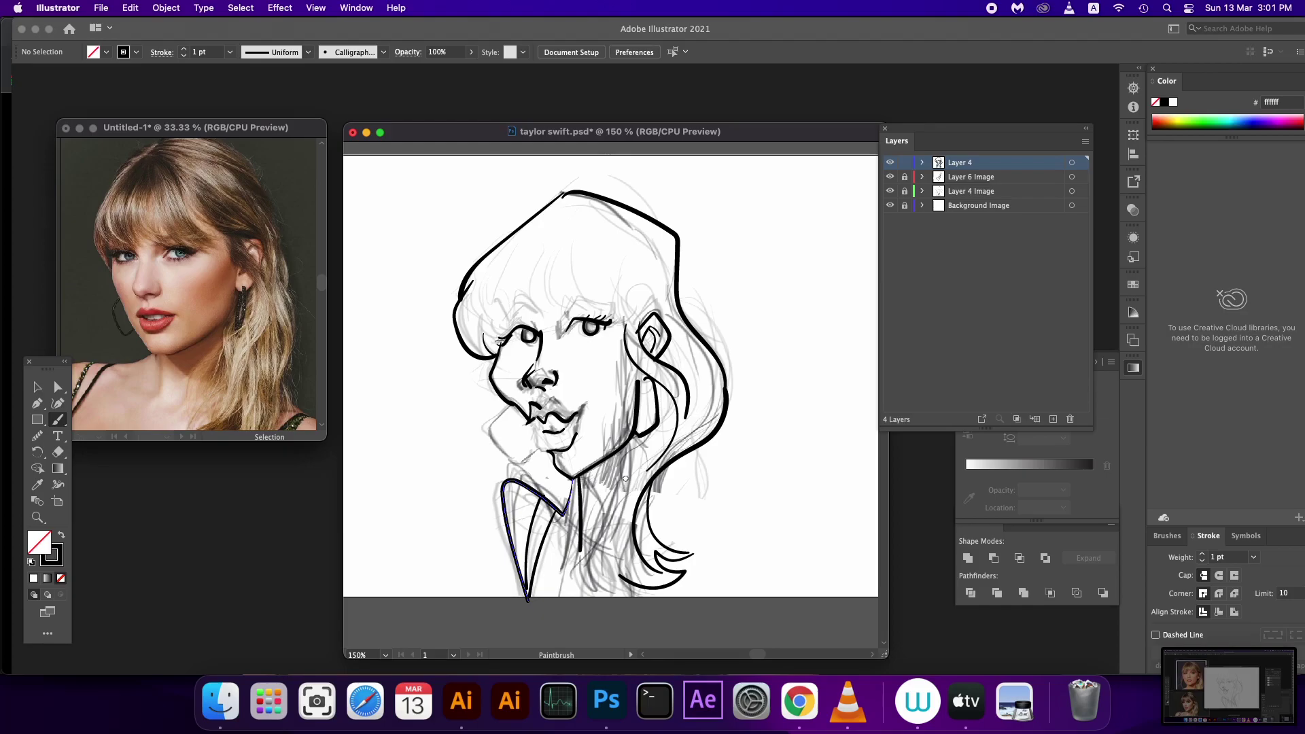
- Add the inner hair strands, a curved collar line and the left chin outline
left_click_drag(633, 446, 604, 532)
mouse_move(626, 460)
left_mouse_down()
mouse_move(592, 505)
mouse_move(583, 591)
mouse_move(635, 607)
left_mouse_up()
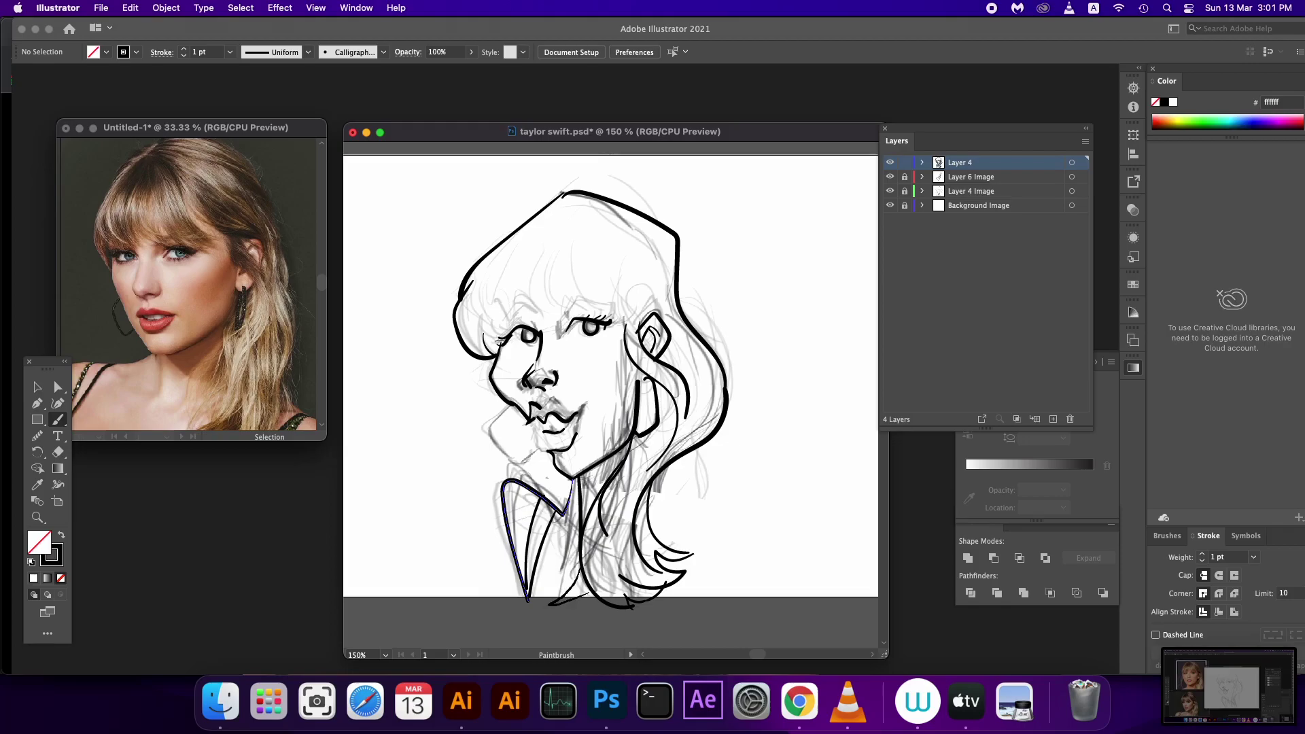
left_click_drag(581, 539, 564, 605)
key("cmd+z")
mouse_move(585, 547)
left_mouse_down()
mouse_move(581, 597)
mouse_move(564, 603)
left_mouse_up()
key("cmd+z")
mouse_move(586, 543)
left_mouse_down()
mouse_move(564, 606)
mouse_move(601, 605)
left_mouse_up()
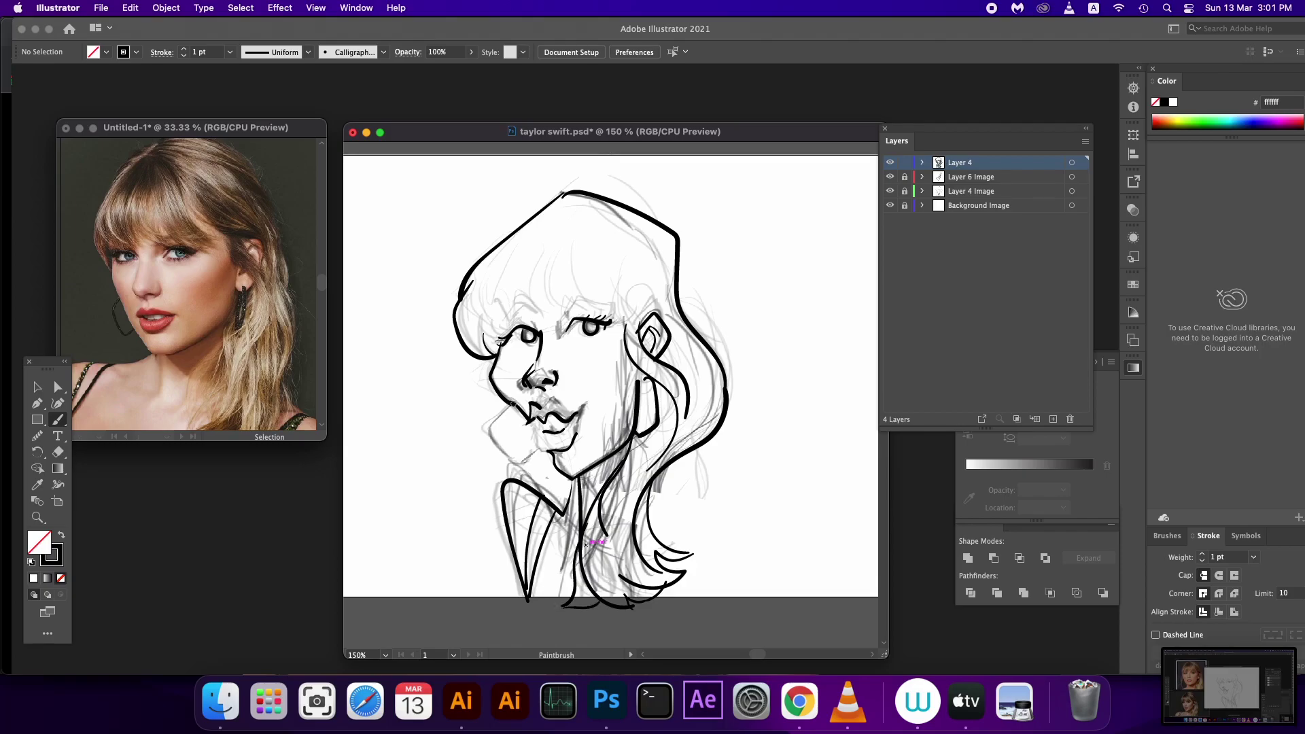
mouse_move(515, 402)
left_mouse_down()
mouse_move(491, 446)
mouse_move(540, 450)
left_mouse_up()
left_click_drag(538, 427, 537, 441)
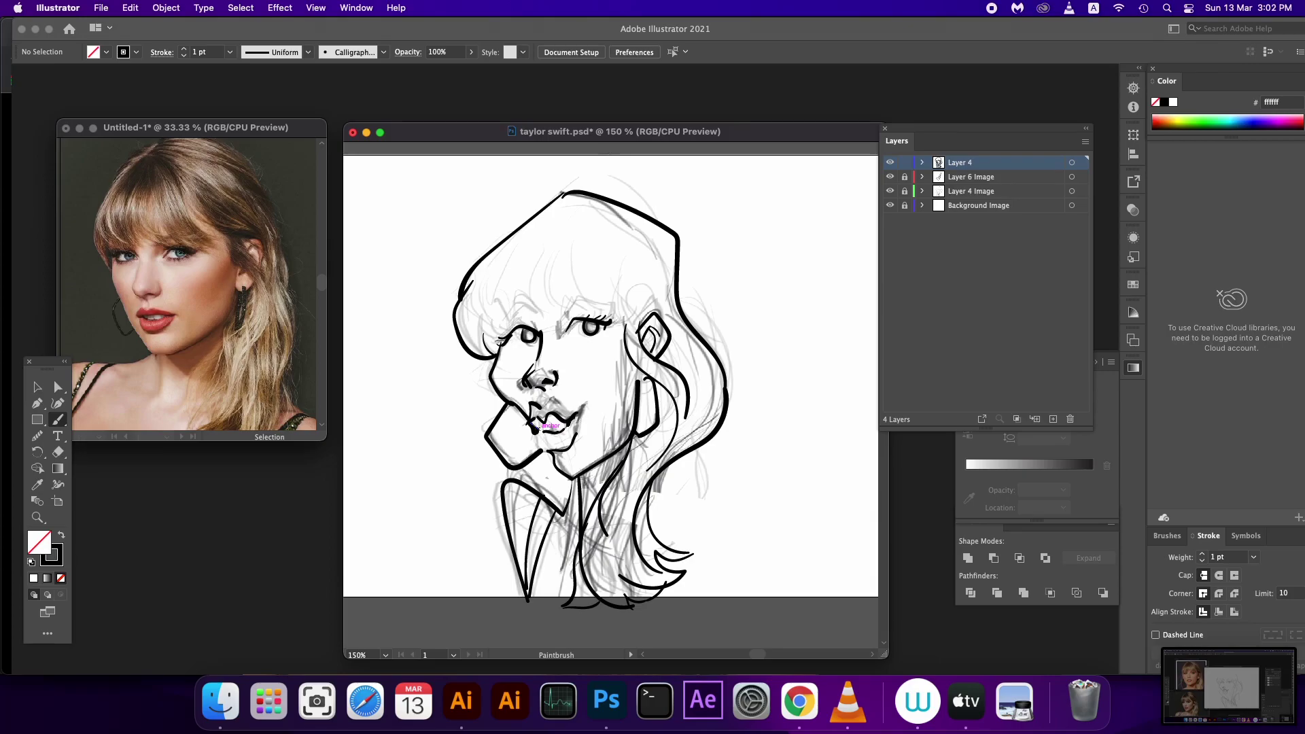
- Ink curved bangs strands across the forehead and finish a left hair strand
scroll(586, 398, "up", 2)
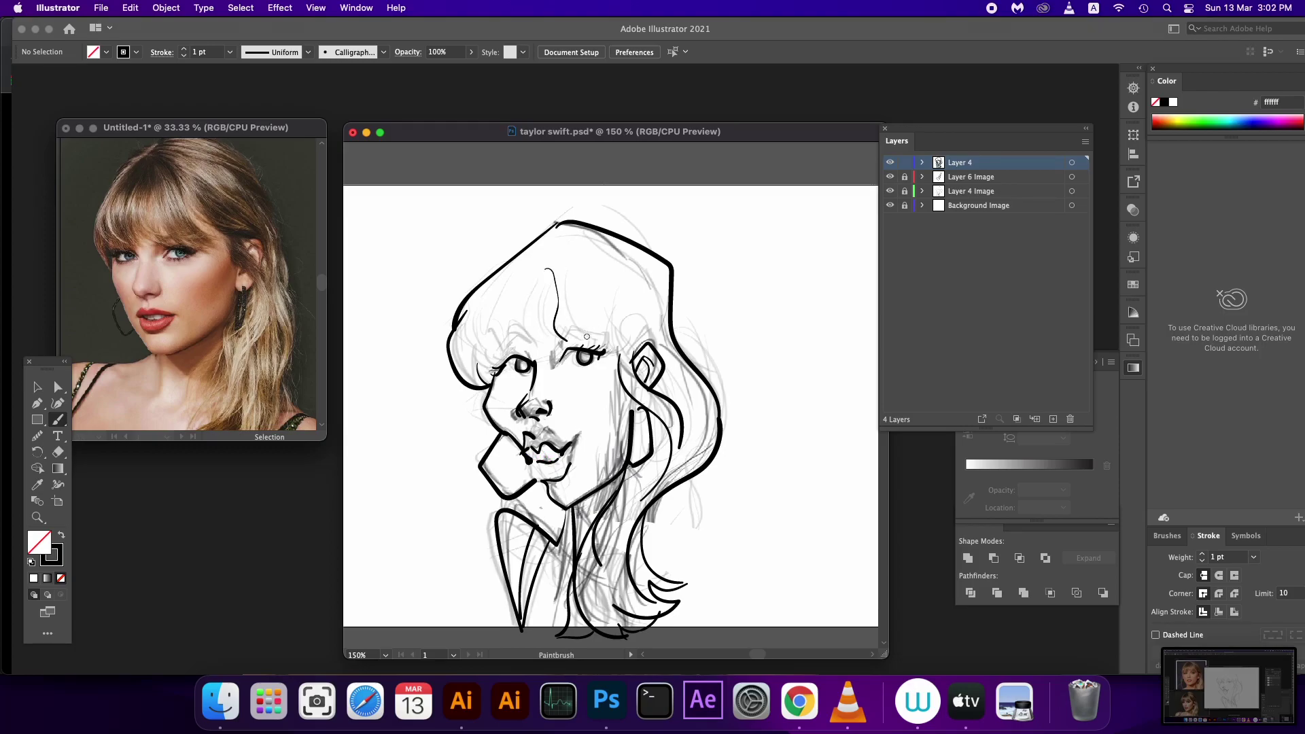
key("super+z")
left_click_drag(555, 264, 569, 345)
left_click_drag(520, 279, 564, 359)
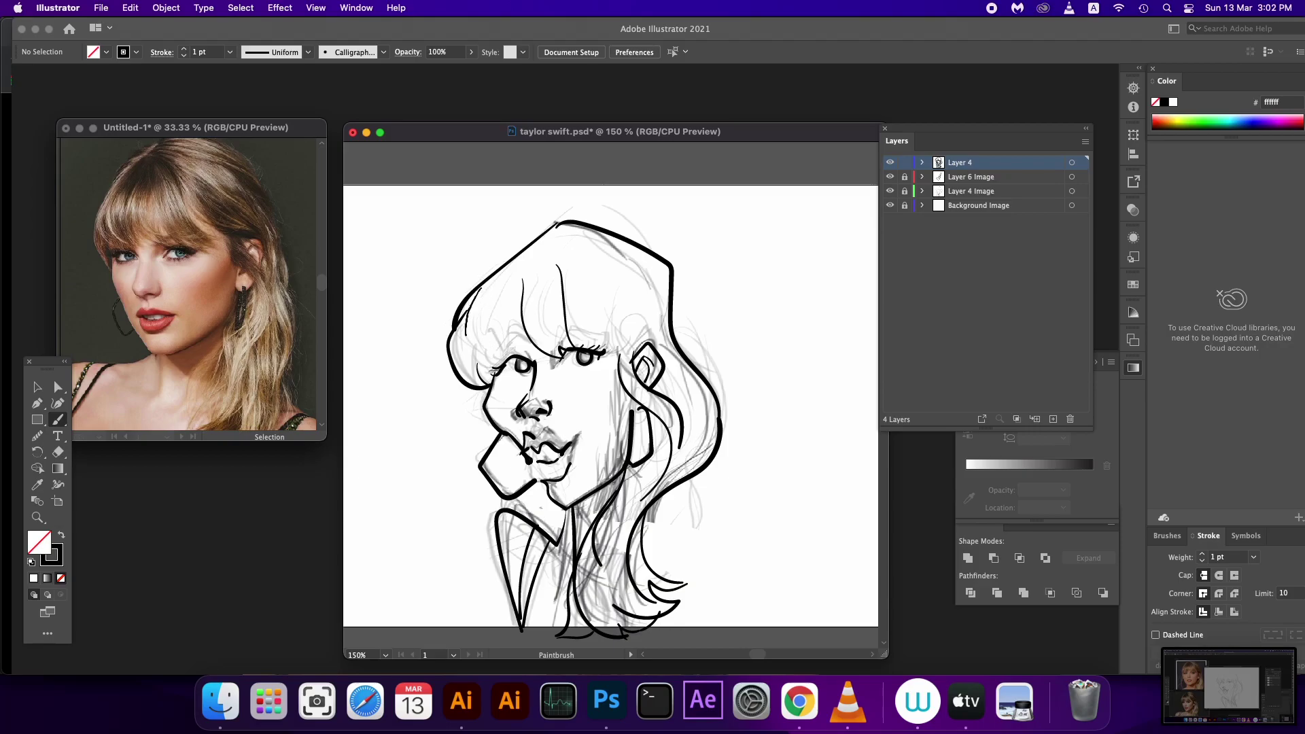
left_click_drag(466, 332, 465, 359)
left_click_drag(601, 316, 620, 337)
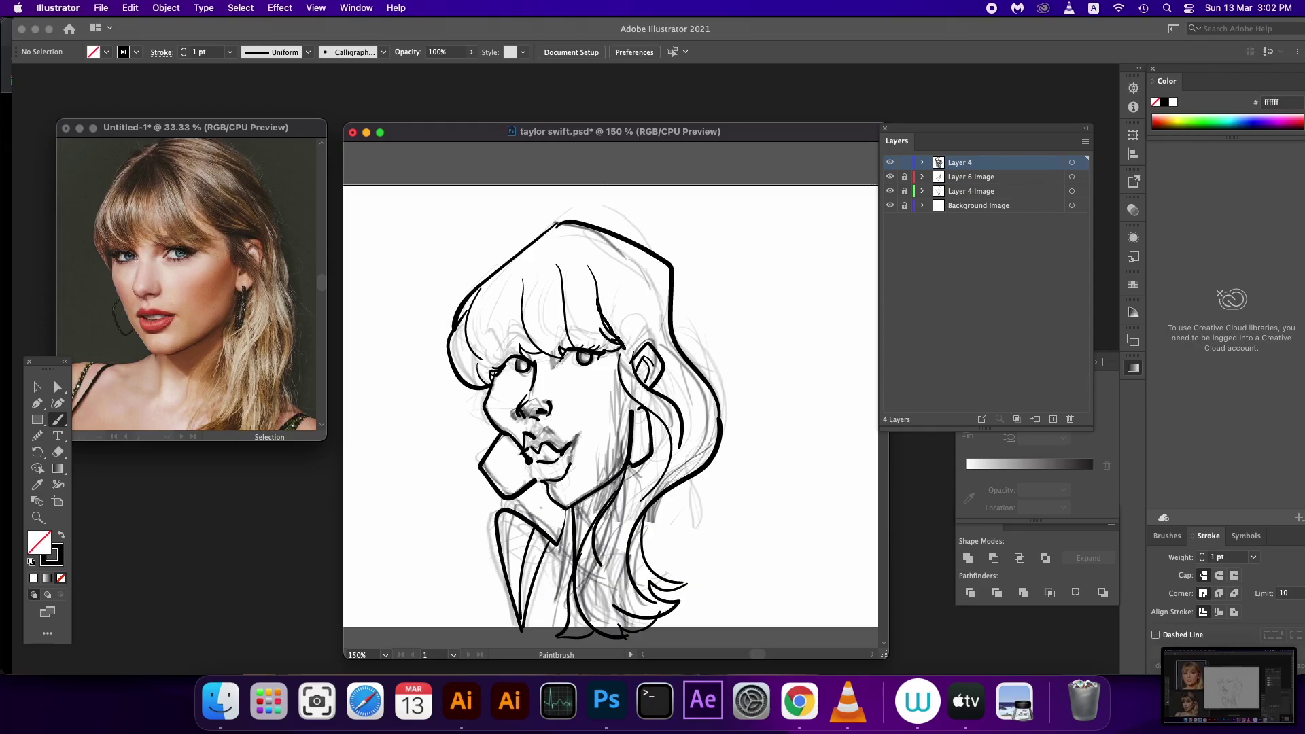
key("cmd+z")
- Add a strand near the neck and a widened horizontal base line beneath the figure
key("space")
left_click_drag(622, 409, 602, 451)
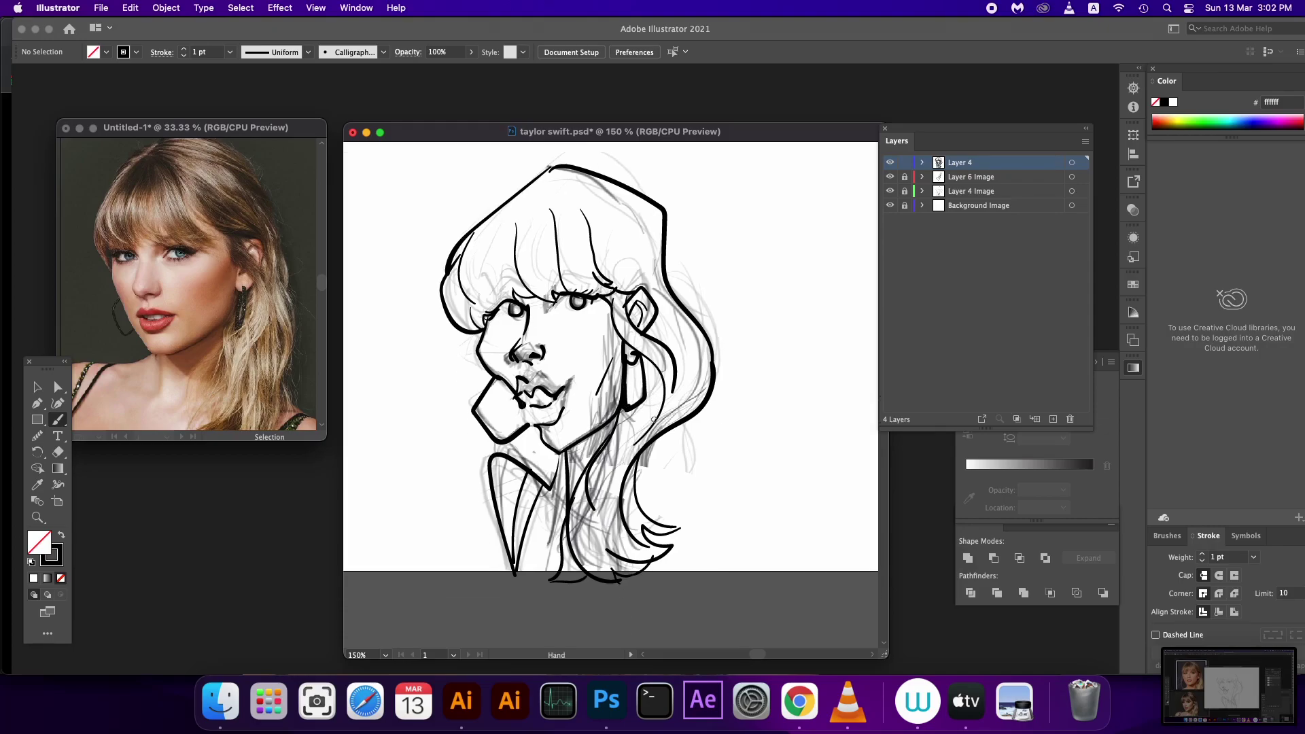
left_click_drag(660, 475, 647, 419)
left_click_drag(486, 563, 717, 568)
key("v")
left_click(496, 562)
key("super+shift+a")
left_click_drag(611, 367, 605, 393)
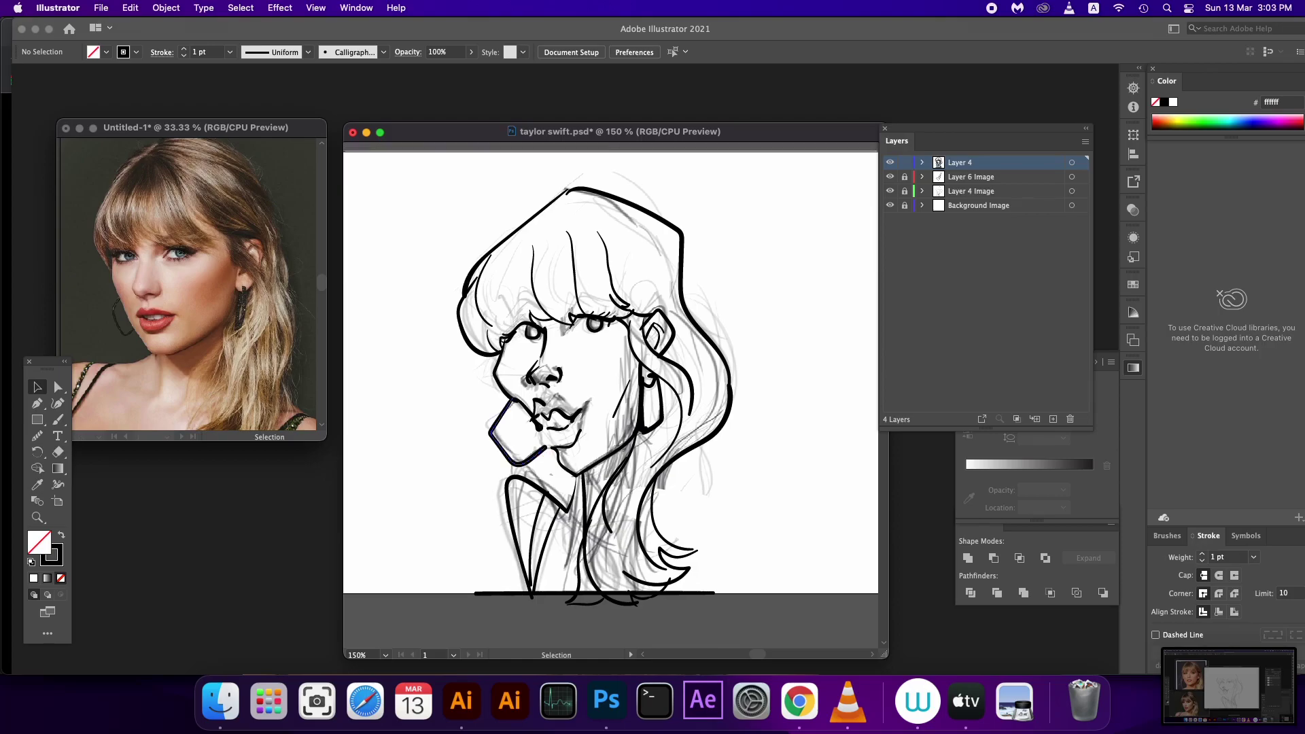
key("b")
mouse_move(612, 381)
left_mouse_down()
mouse_move(607, 419)
mouse_move(552, 373)
left_mouse_up()
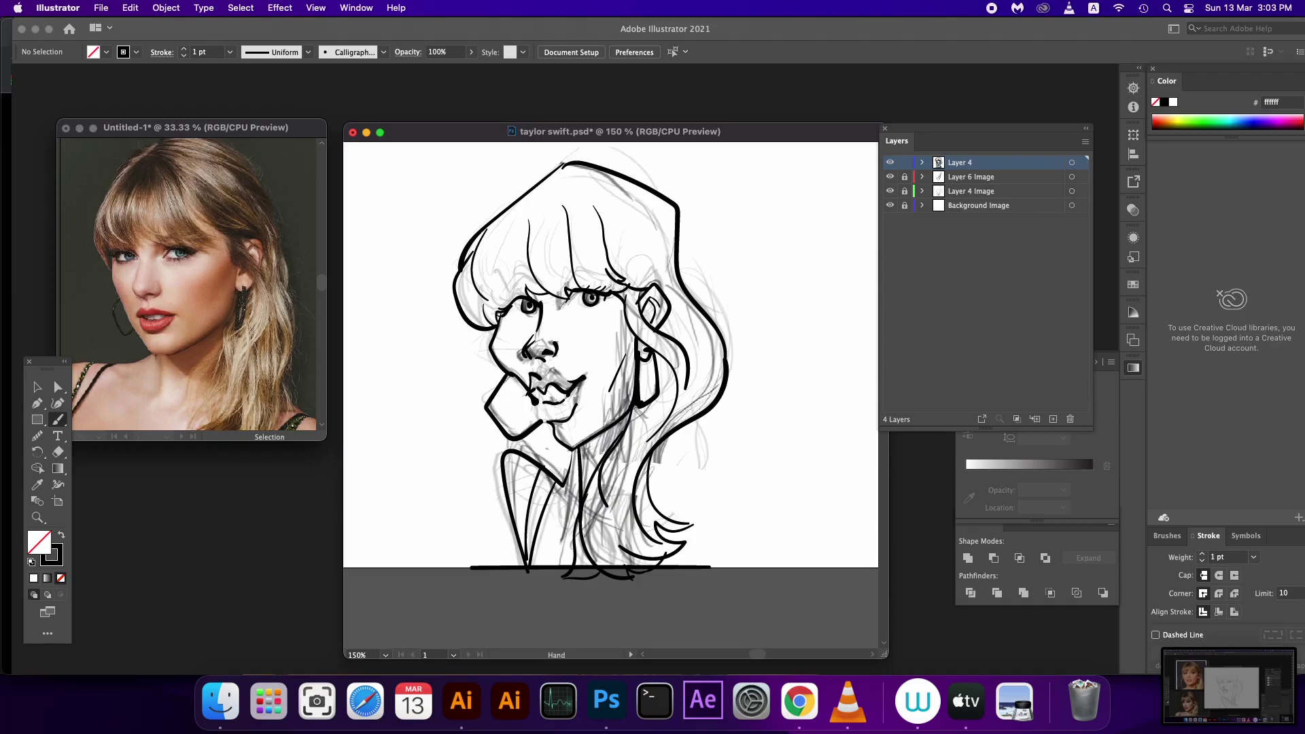
- Duplicate Layer 4, hide the original, and outline and unite the copy's strokes
left_click_drag(752, 265, 751, 298)
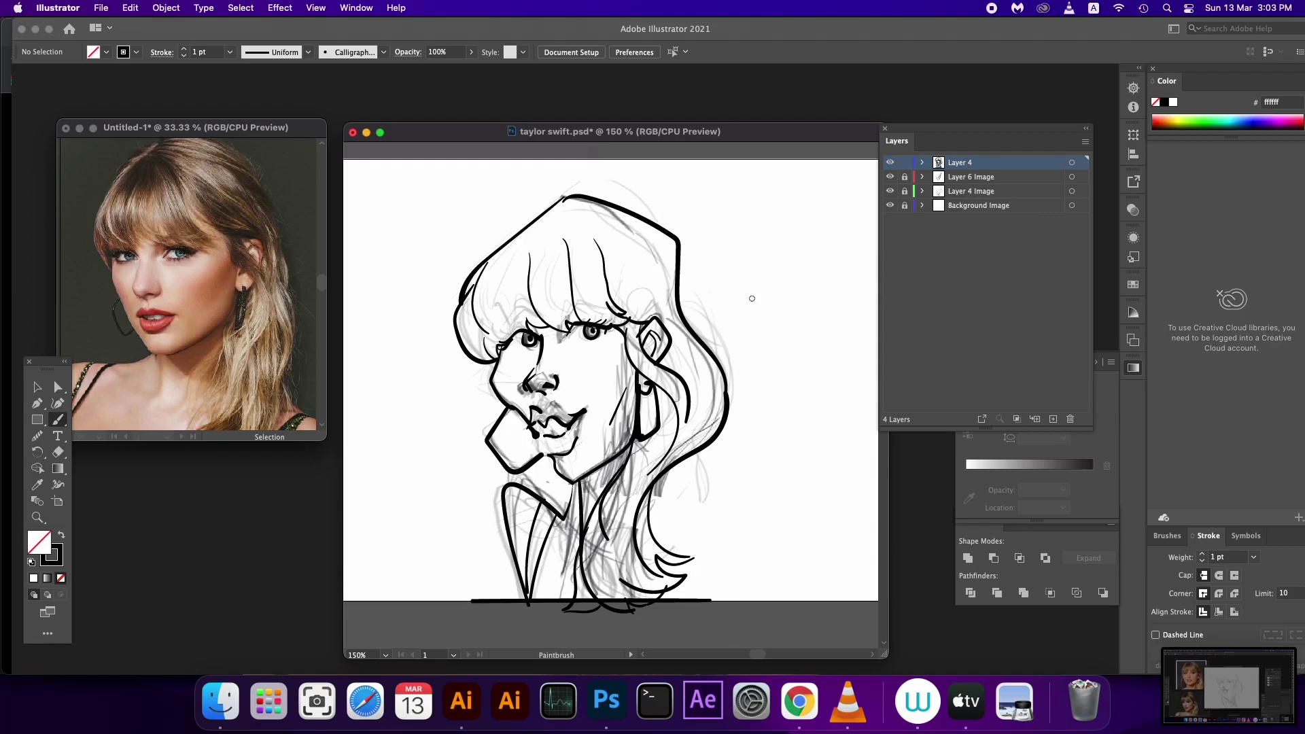
key("ctrl+j")
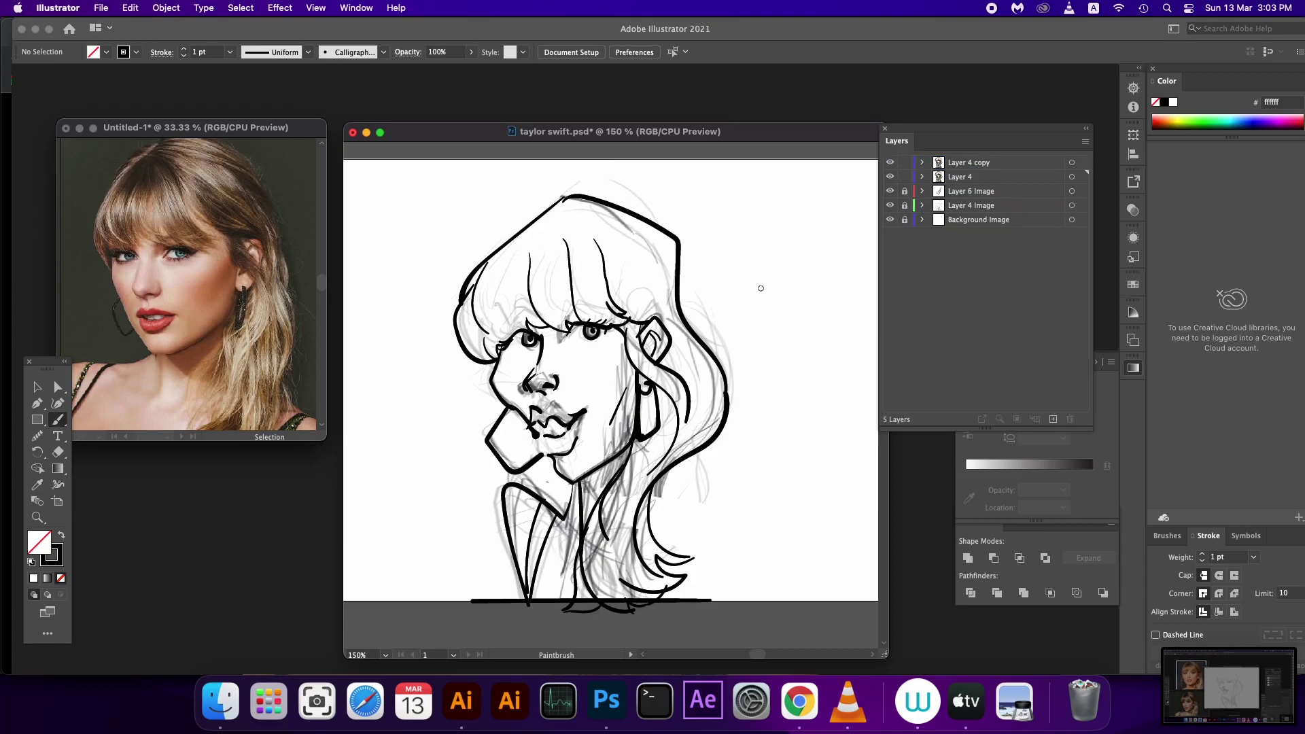
left_click(889, 176)
key("ctrl+a")
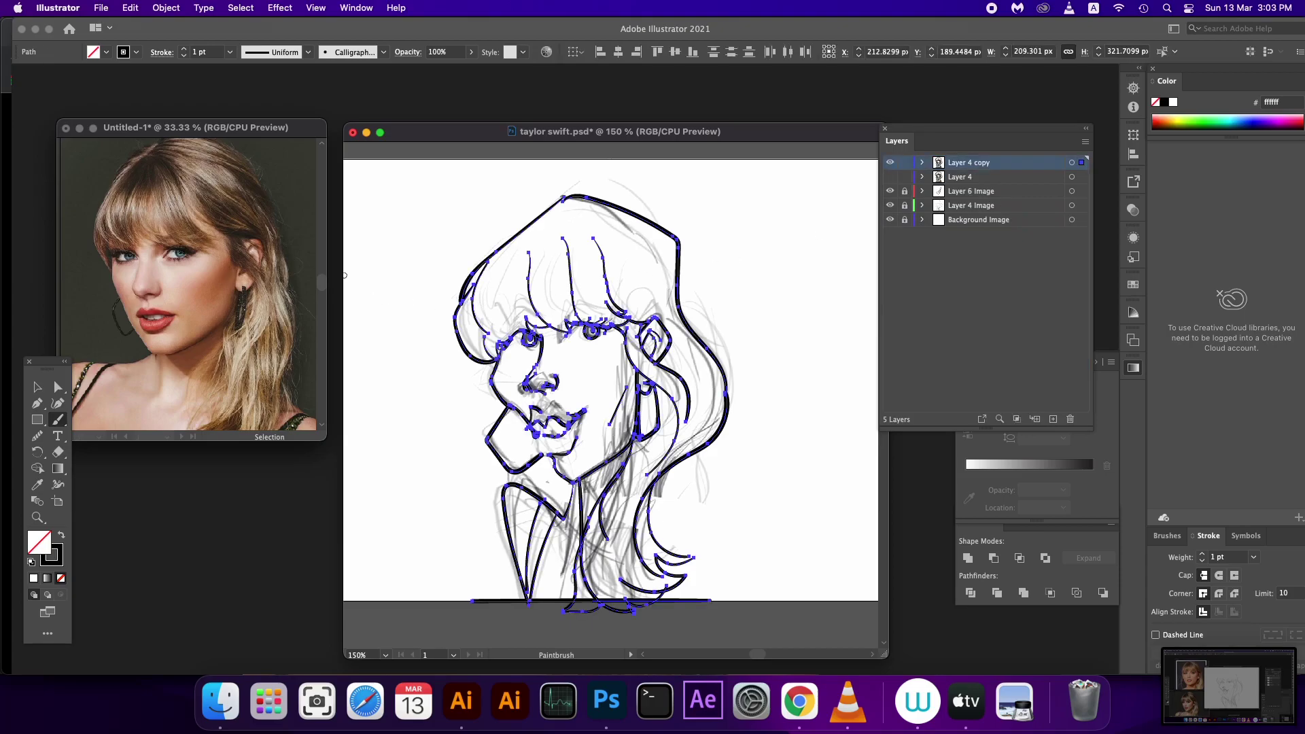
left_click(166, 8)
mouse_move(161, 349)
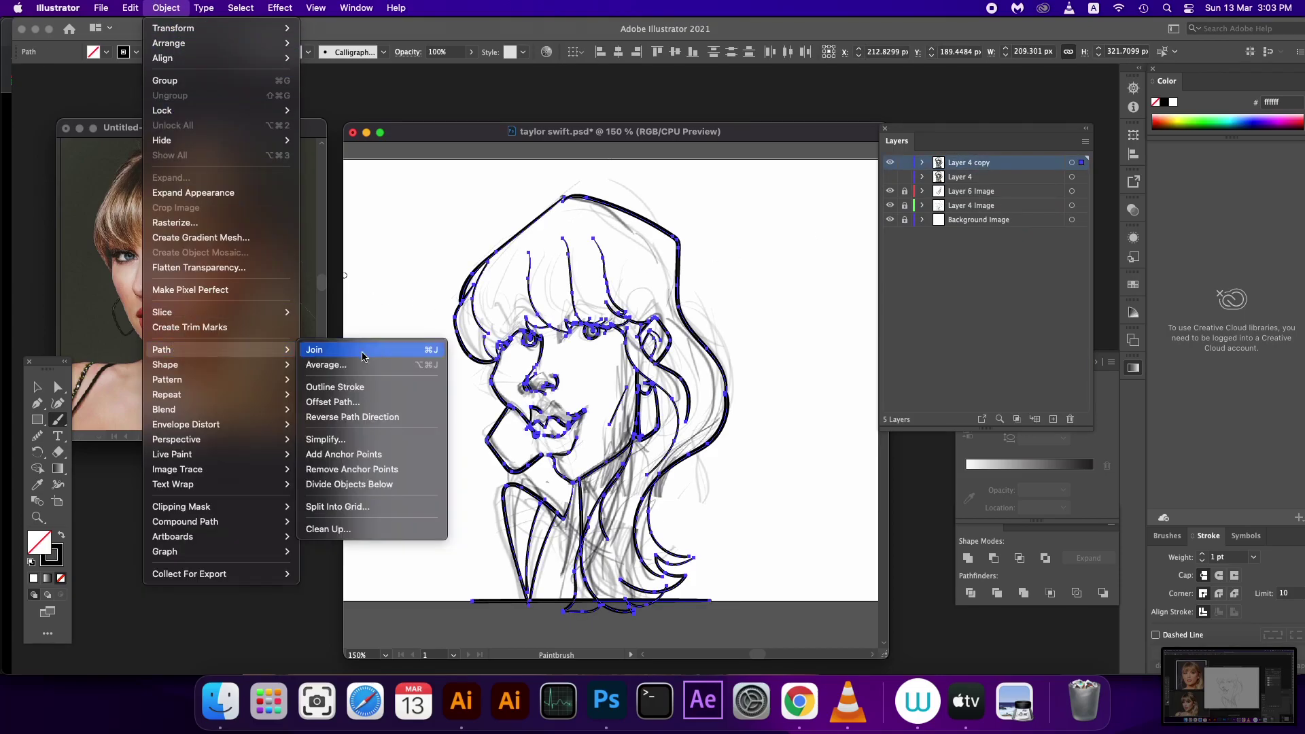
left_click(362, 387)
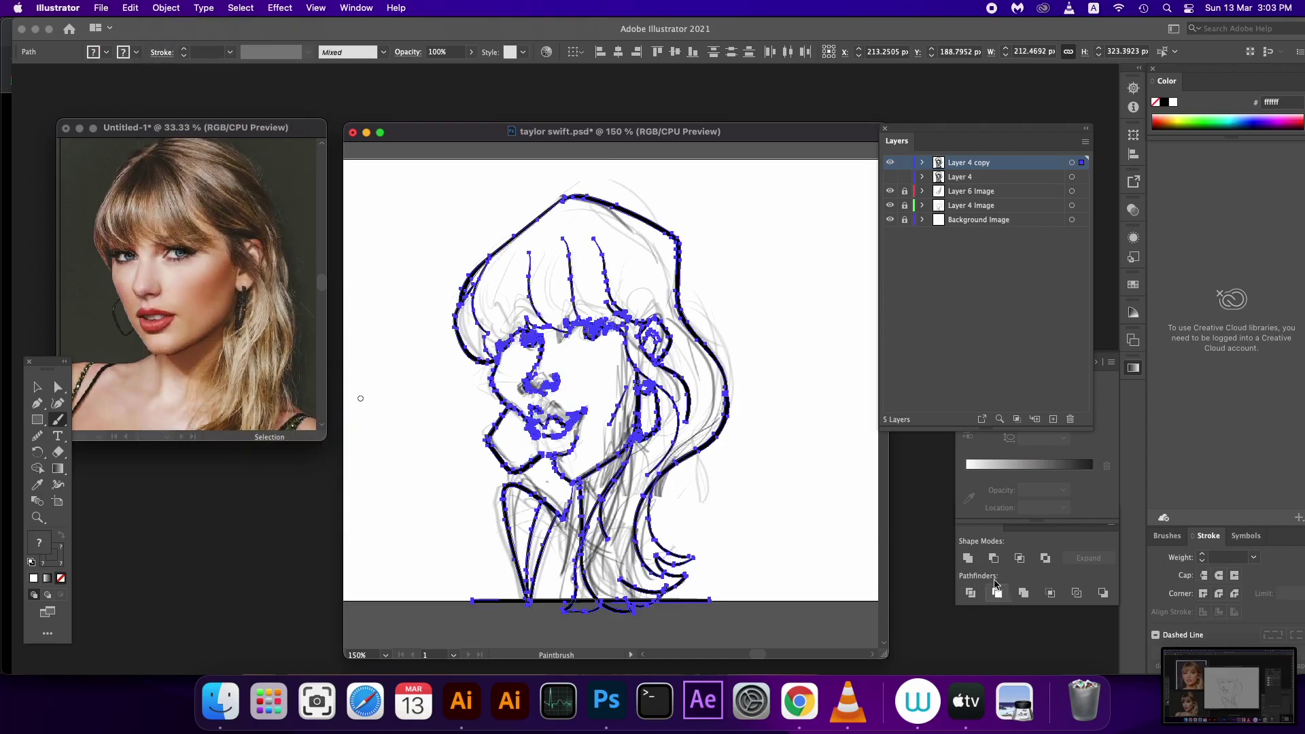
left_click(964, 560)
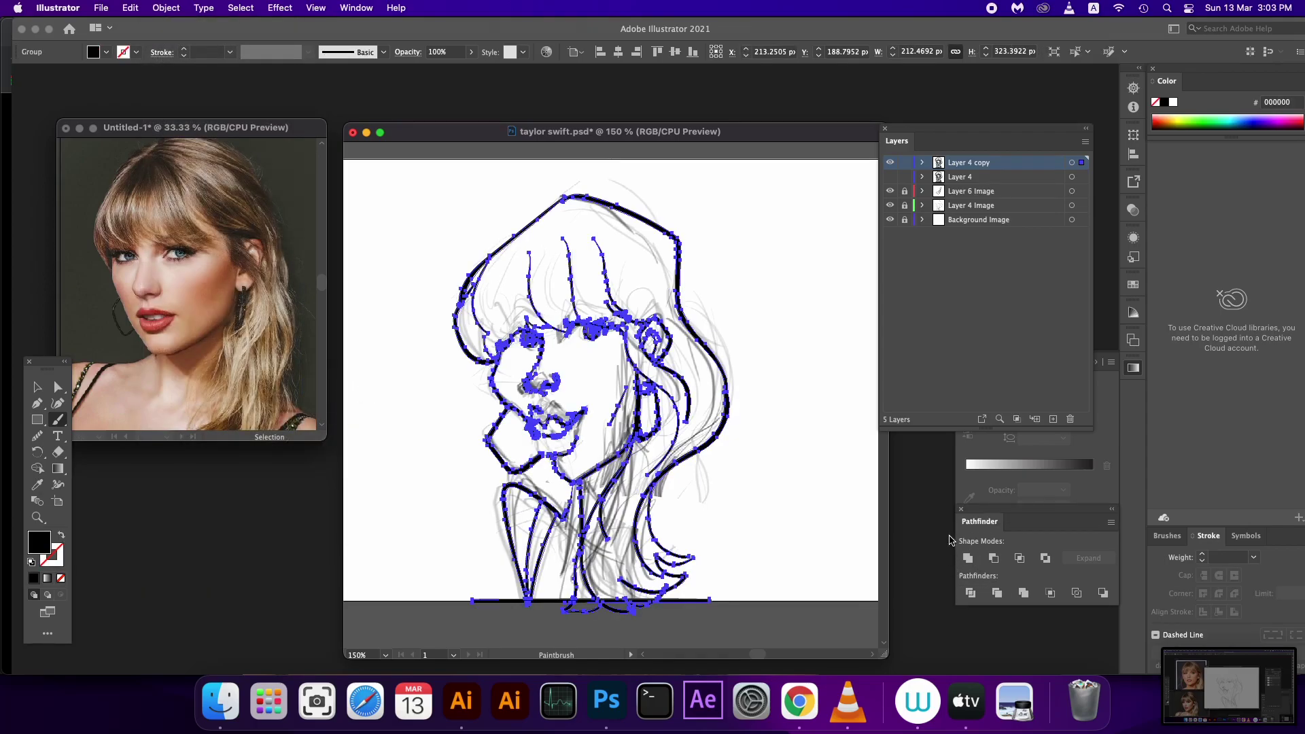
- Redraw the chin outline with the Pencil tool
scroll(570, 410, "up", 3)
scroll(612, 407, "down", 1)
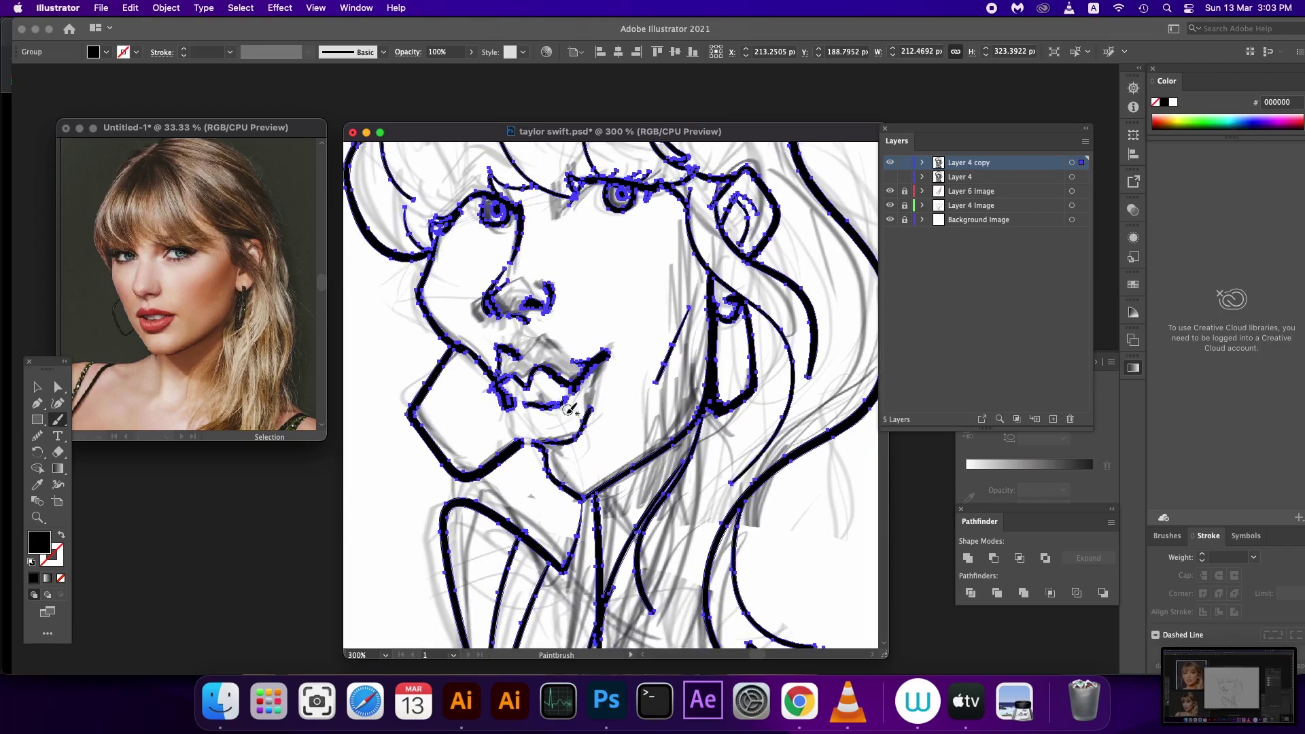
key("n")
left_click(588, 420, "super")
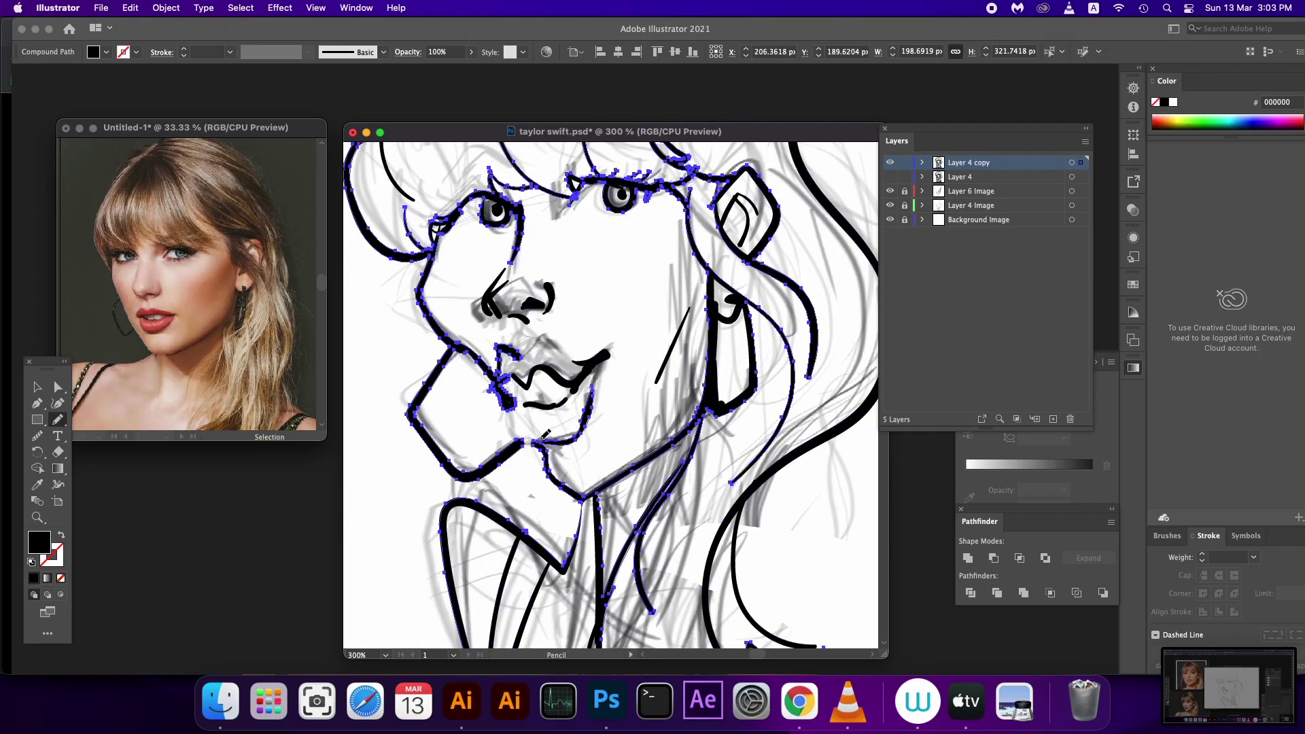
mouse_move(546, 433)
left_mouse_down()
mouse_move(503, 439)
mouse_move(554, 450)
left_mouse_up()
scroll(610, 395, "up", 3)
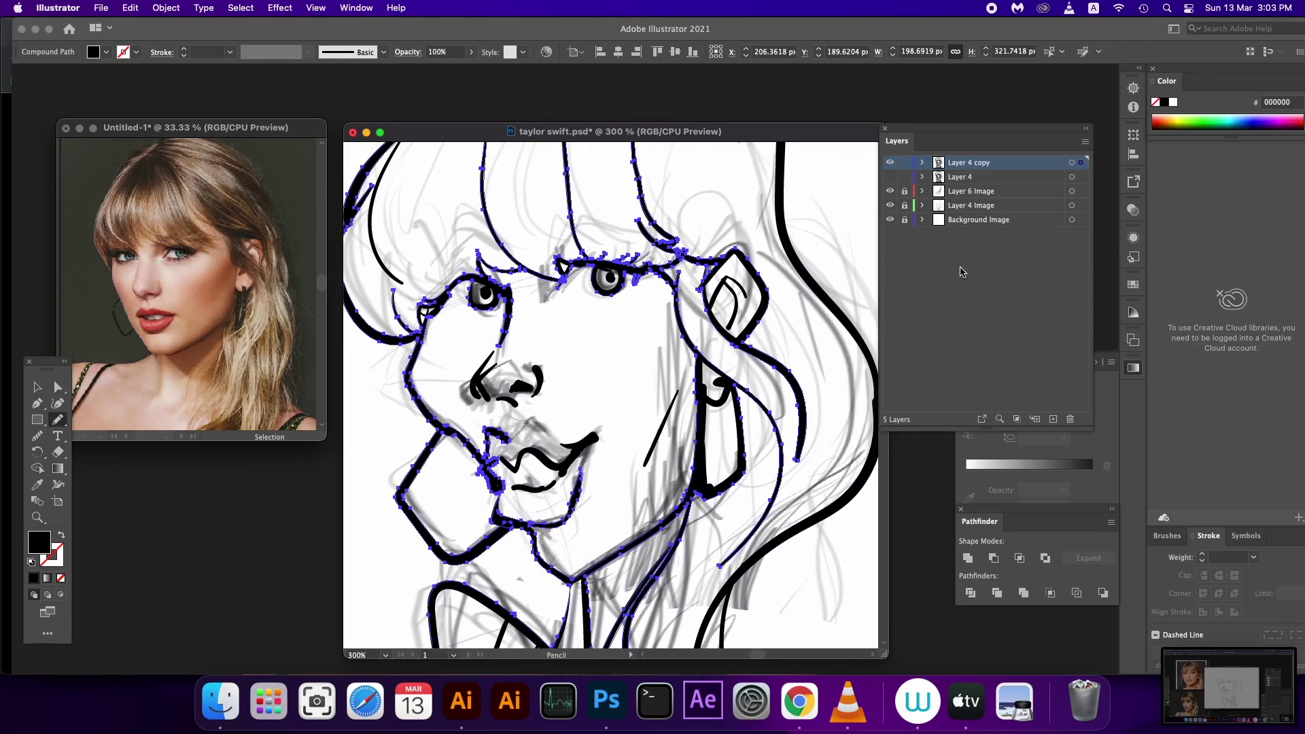
left_click(1081, 164)
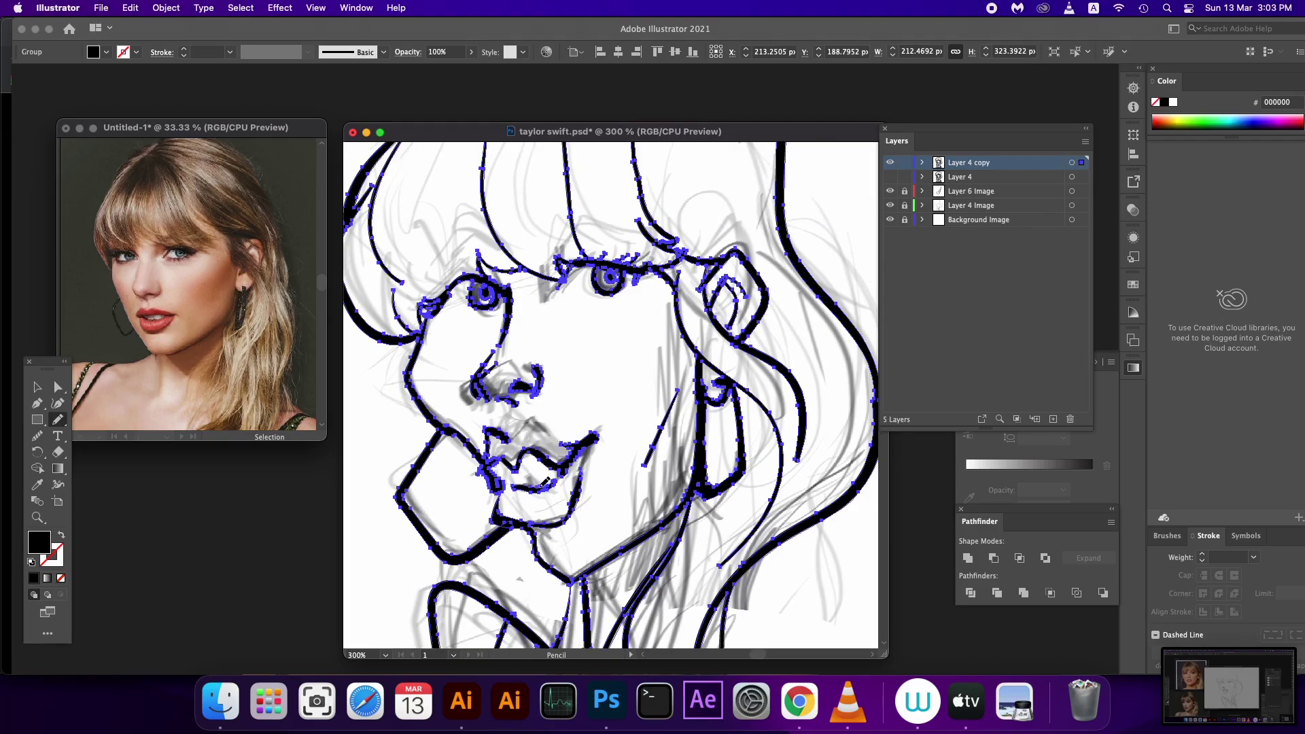
- Redraw the lower and upper lip outlines with the Pencil
left_click_drag(513, 485, 557, 481)
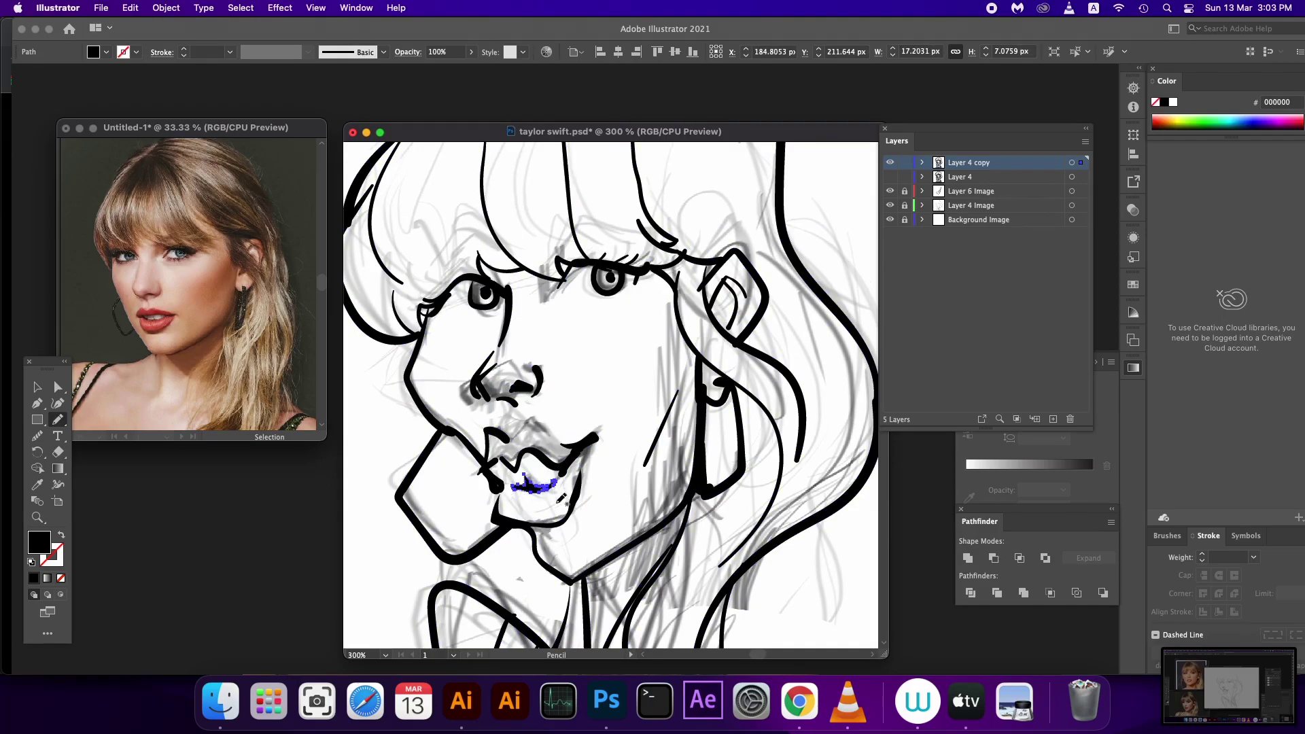
scroll(561, 499, "up", 3)
left_click(1080, 162)
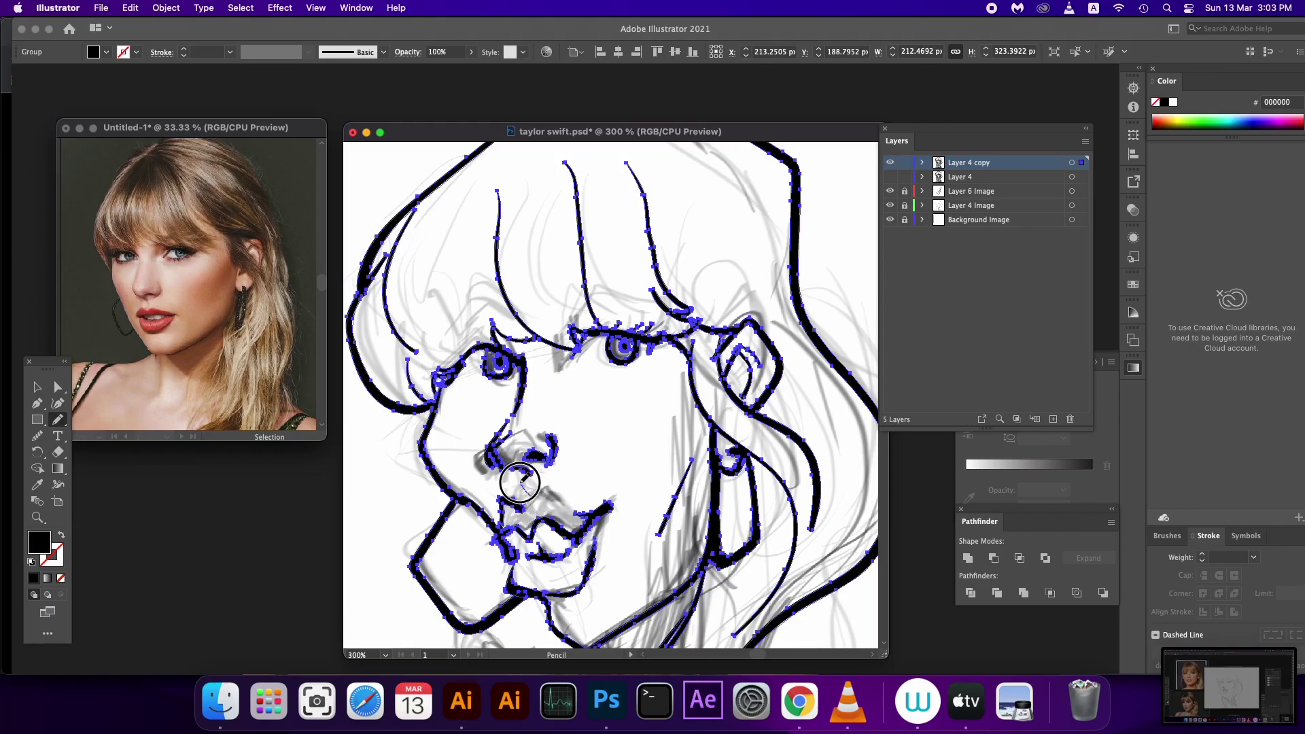
left_click_drag(519, 478, 537, 495)
key("super+z")
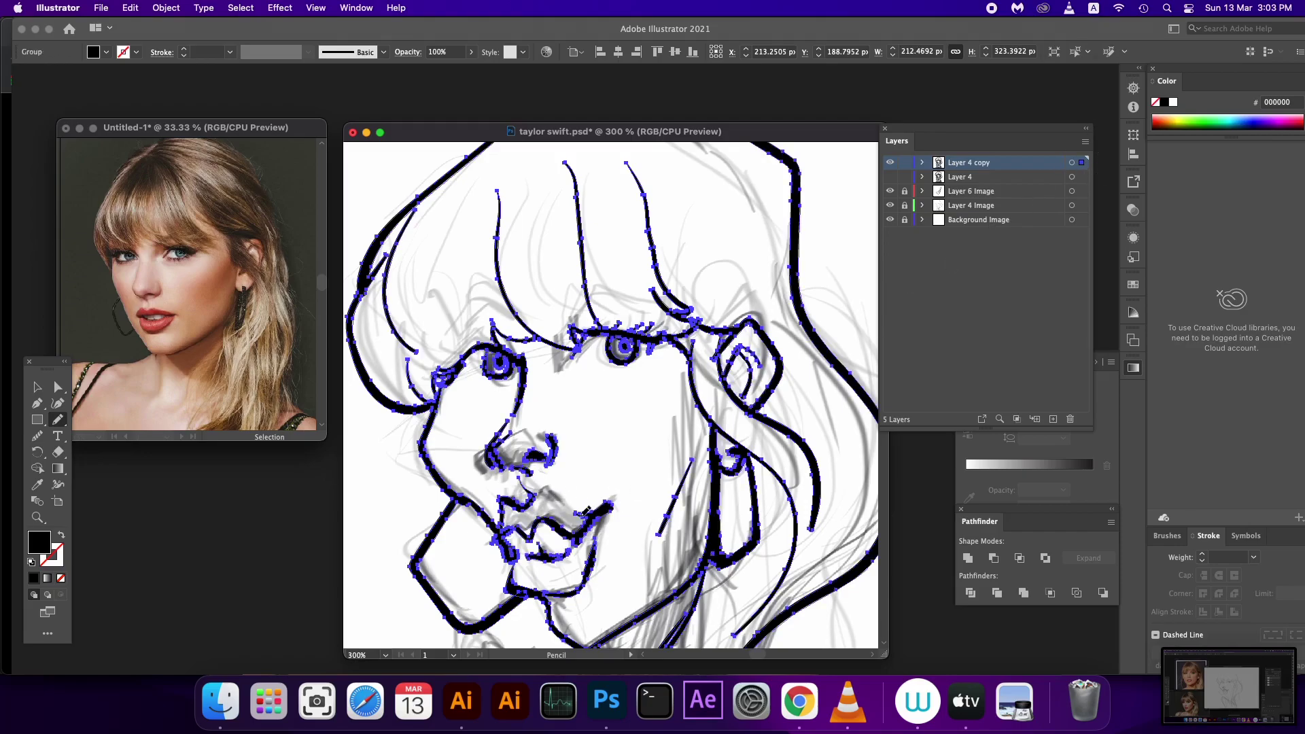
mouse_move(585, 506)
left_mouse_down()
mouse_move(539, 495)
mouse_move(559, 510)
mouse_move(611, 504)
mouse_move(619, 424)
left_mouse_up()
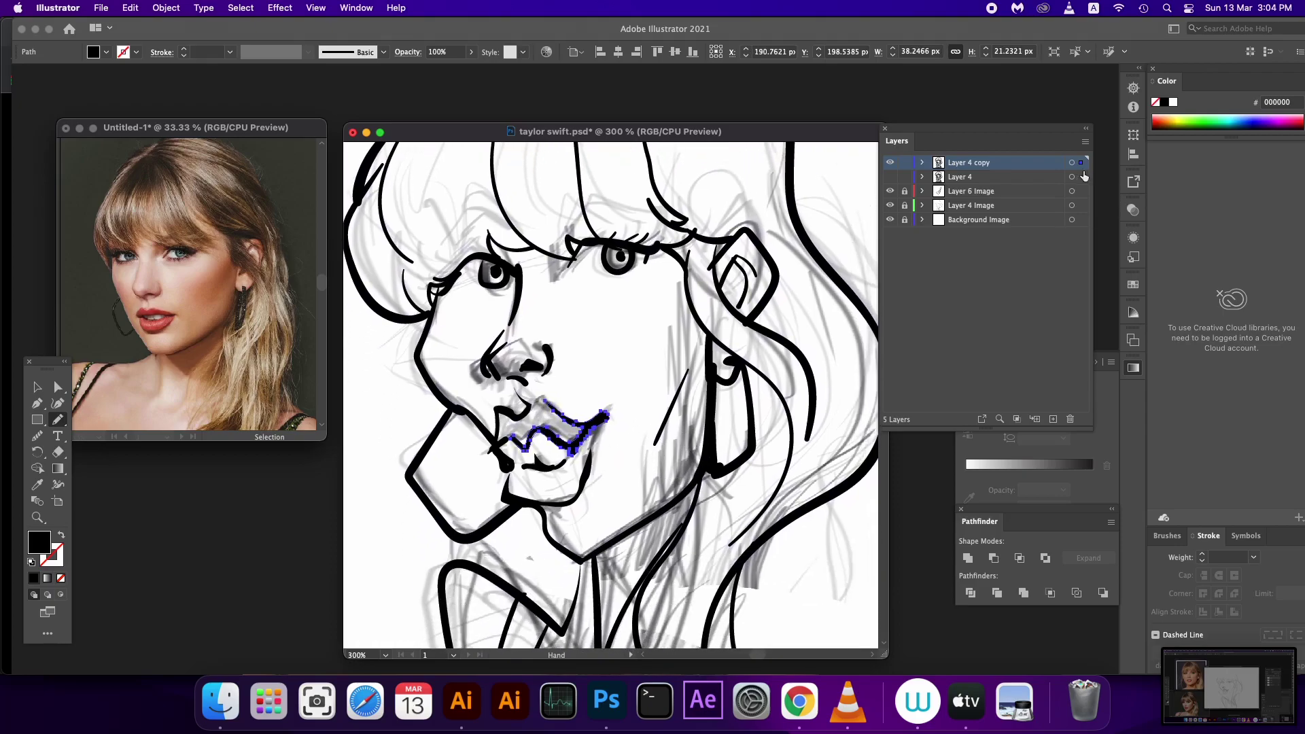
- Make the Layer 4 copy art a compound path and reshape the neck outlines
left_click(1080, 163)
scroll(553, 480, "down", 3)
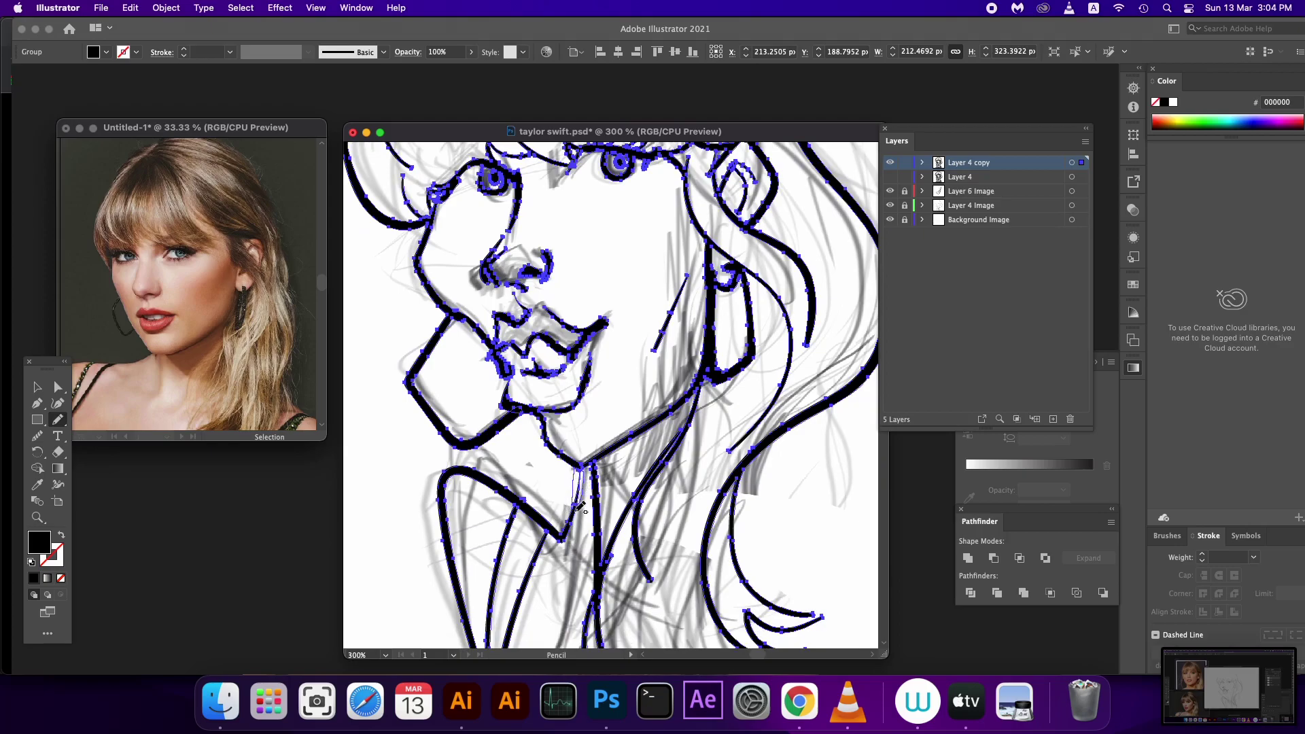
key("super+8")
left_click_drag(594, 506, 596, 467)
scroll(584, 489, "up", 2)
scroll(571, 510, "right", 2)
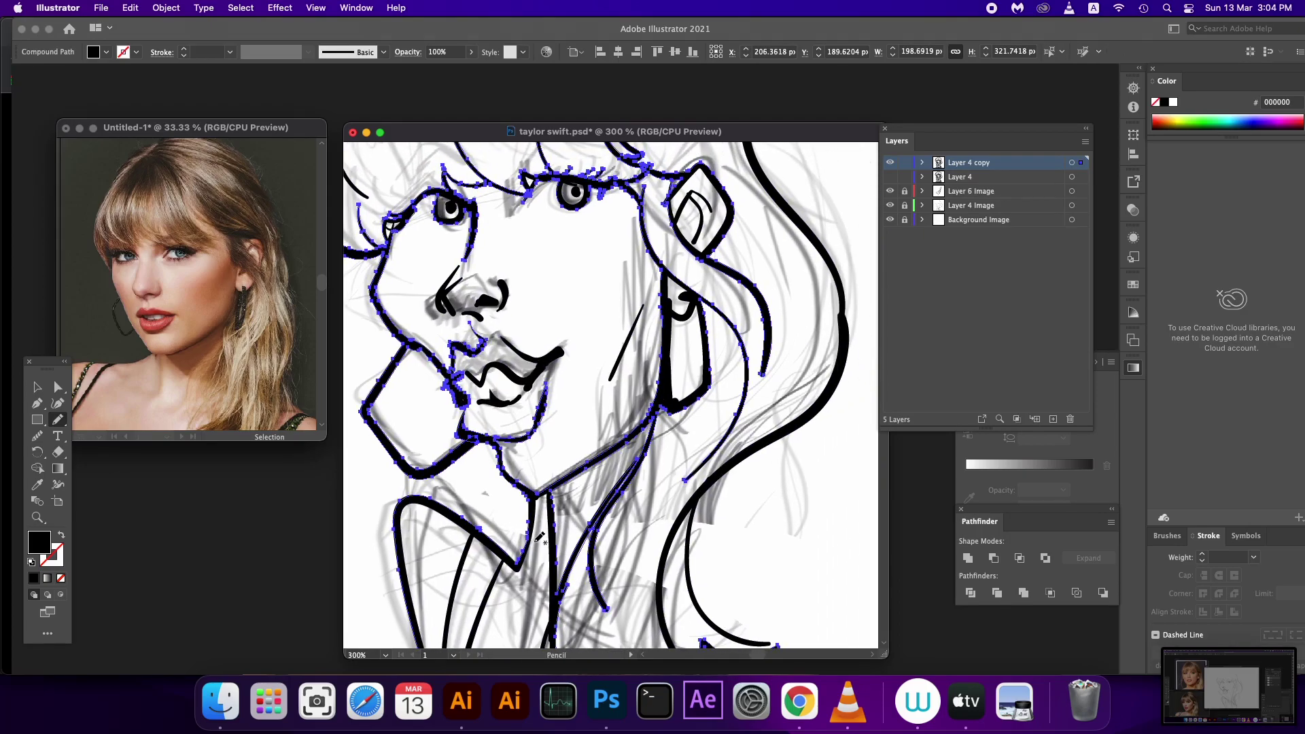
left_click(1070, 162)
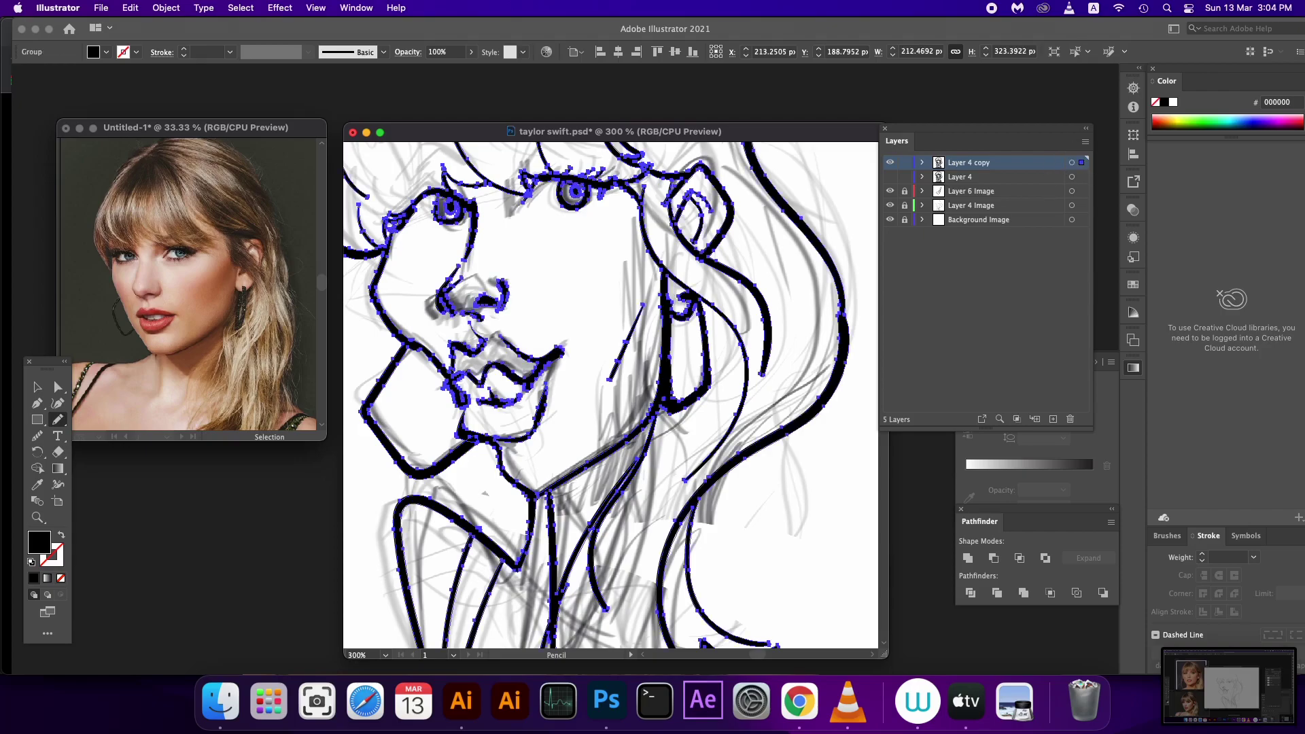
left_click_drag(531, 545, 541, 510)
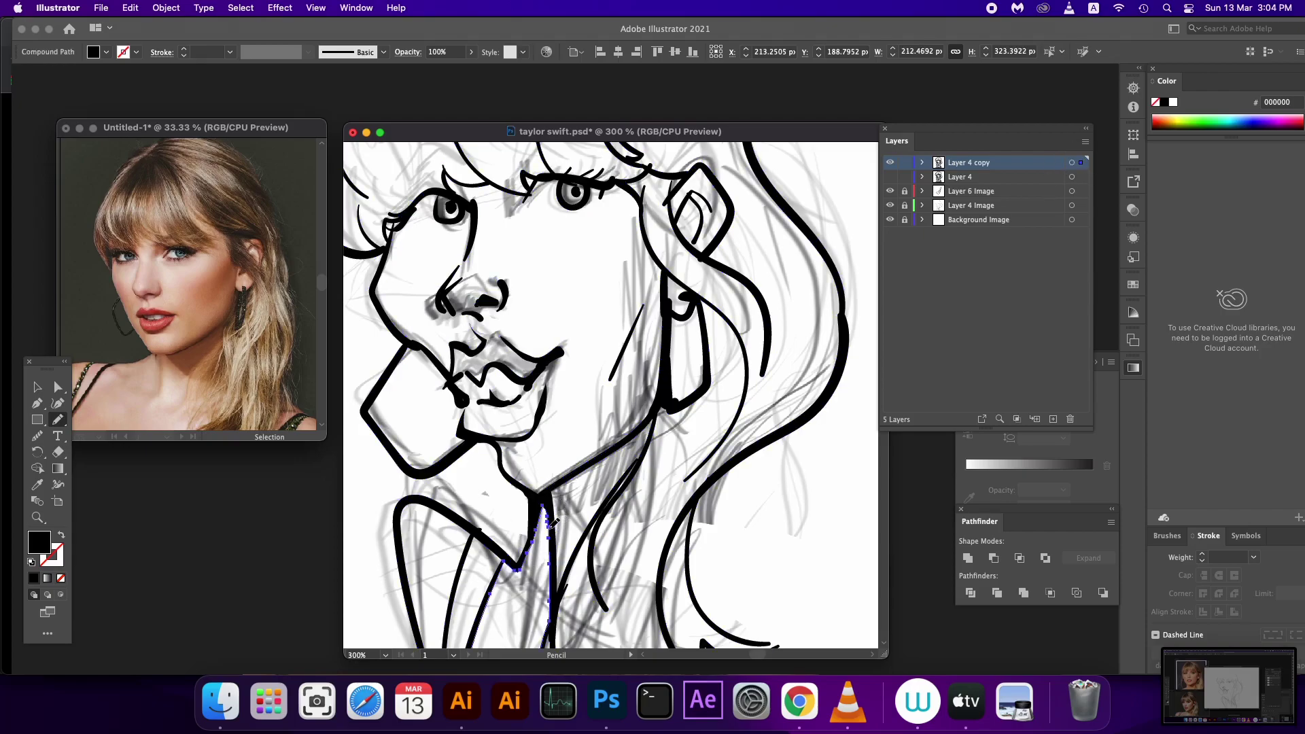
left_click(1071, 163)
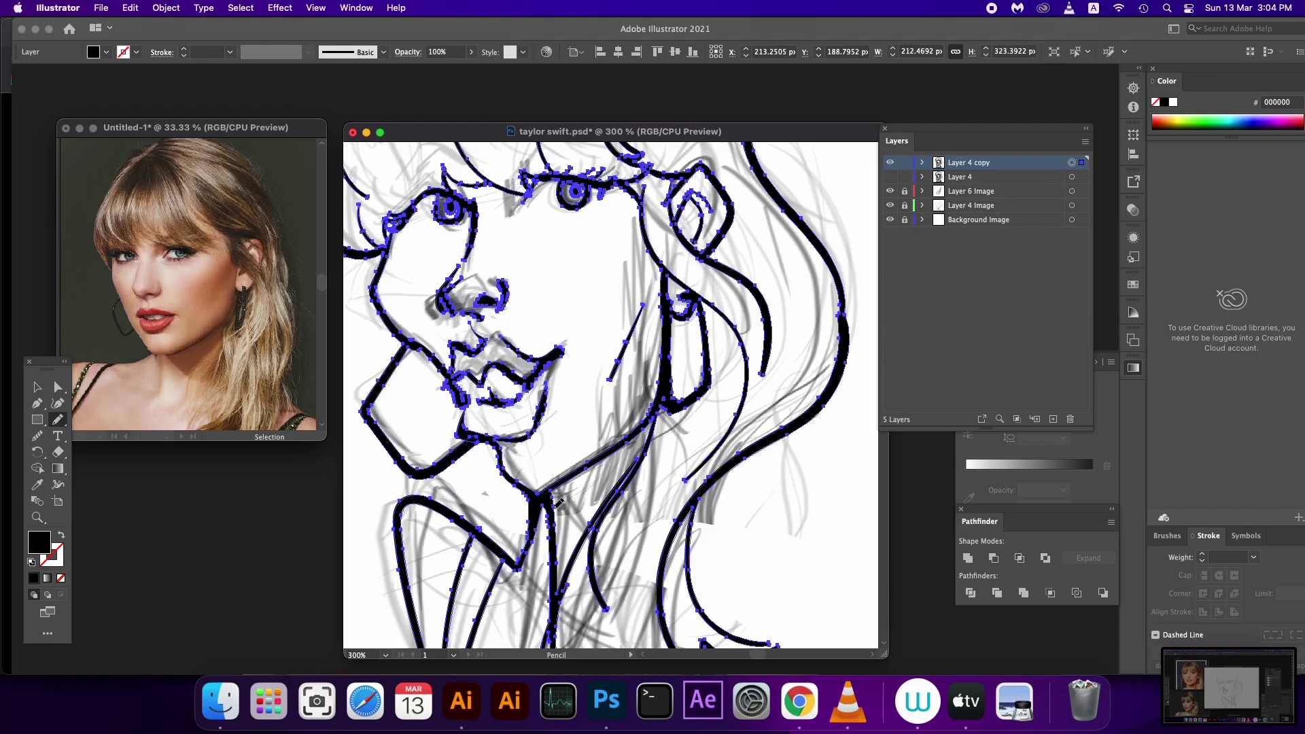
mouse_move(523, 498)
left_mouse_down()
mouse_move(565, 615)
mouse_move(552, 364)
left_mouse_up()
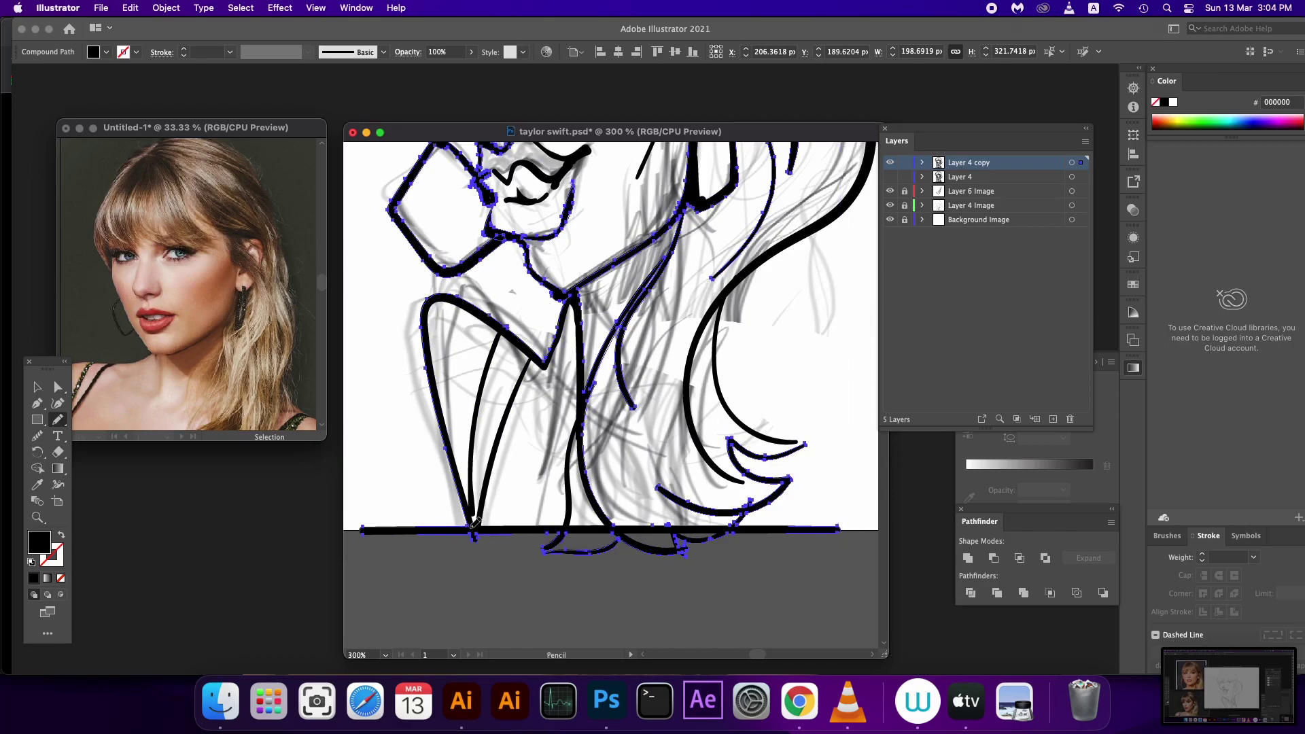
- Redraw the bottom baseline and erase the bits hanging below it
left_click_drag(474, 523, 579, 522)
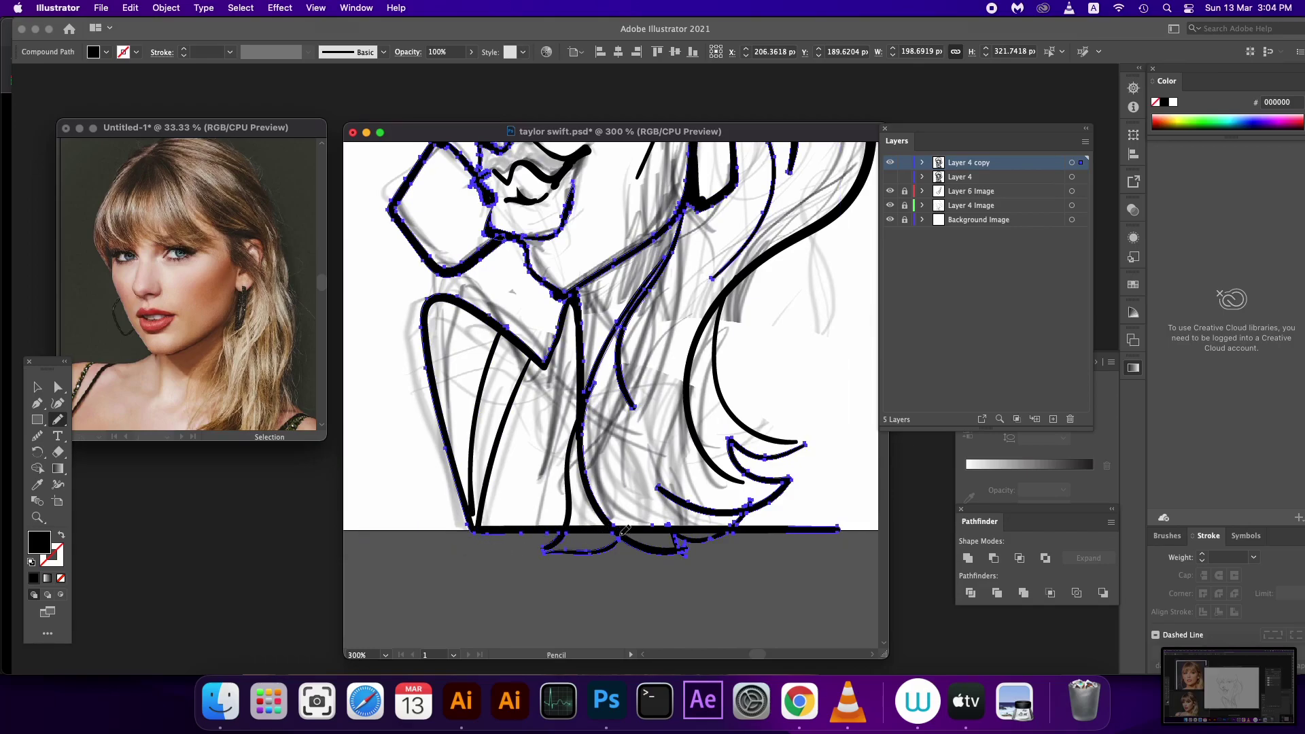
left_click(58, 452)
mouse_move(564, 563)
left_mouse_down()
mouse_move(717, 561)
mouse_move(849, 537)
left_mouse_up()
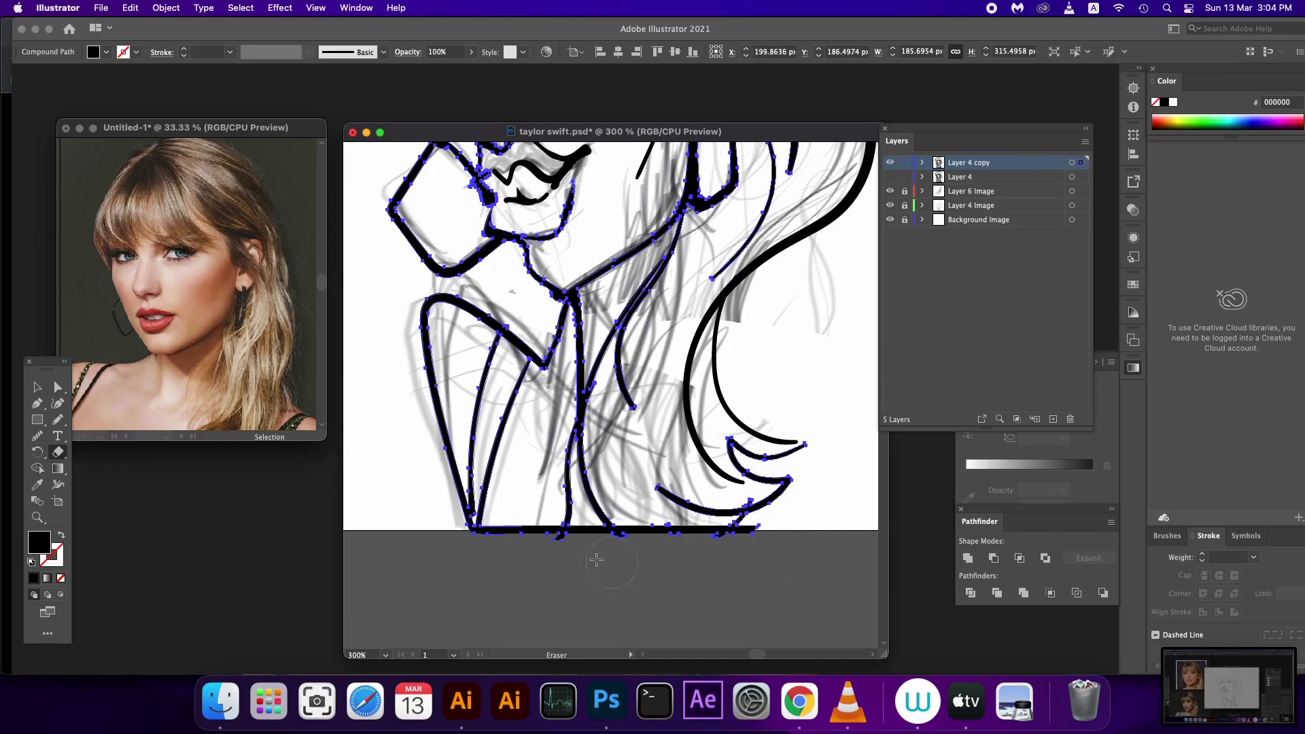
- Pencil-redraw the lower hair curves so they taper to sharper points
key("n")
left_click_drag(560, 532, 733, 528)
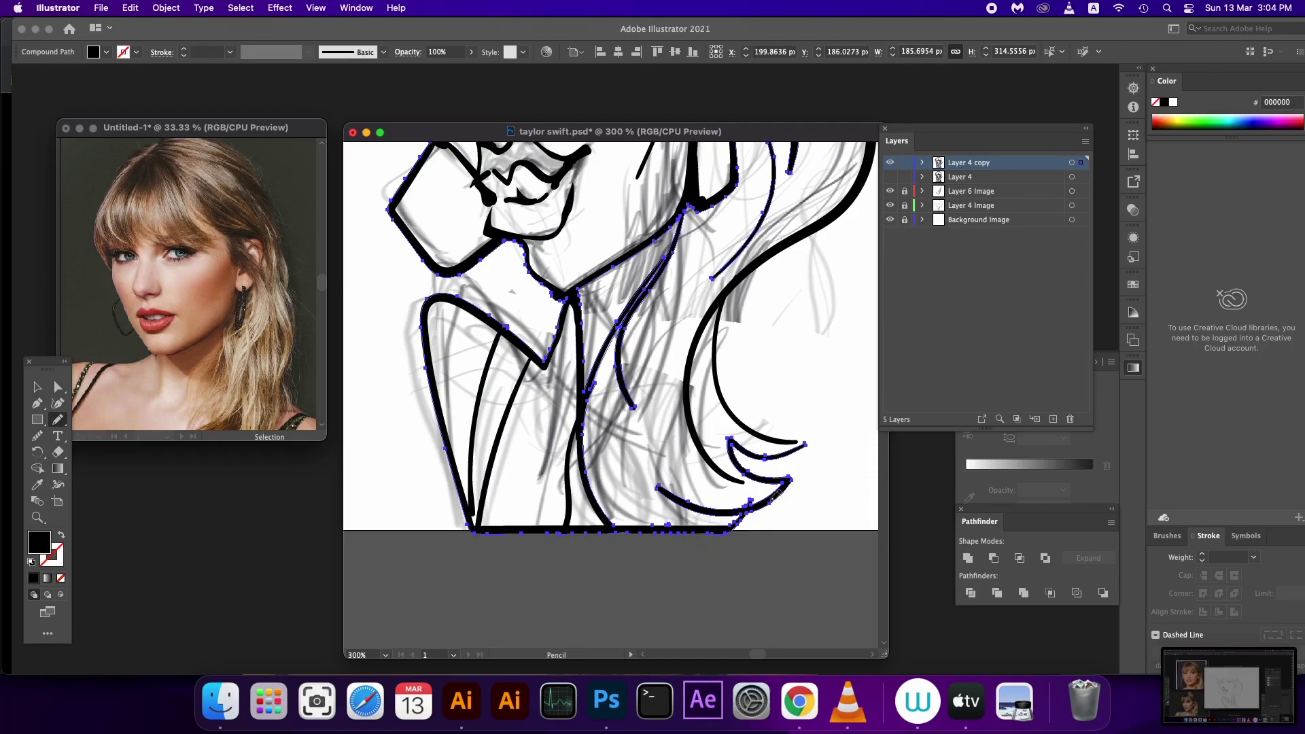
mouse_move(751, 503)
left_mouse_down()
mouse_move(662, 471)
mouse_move(678, 496)
left_mouse_up()
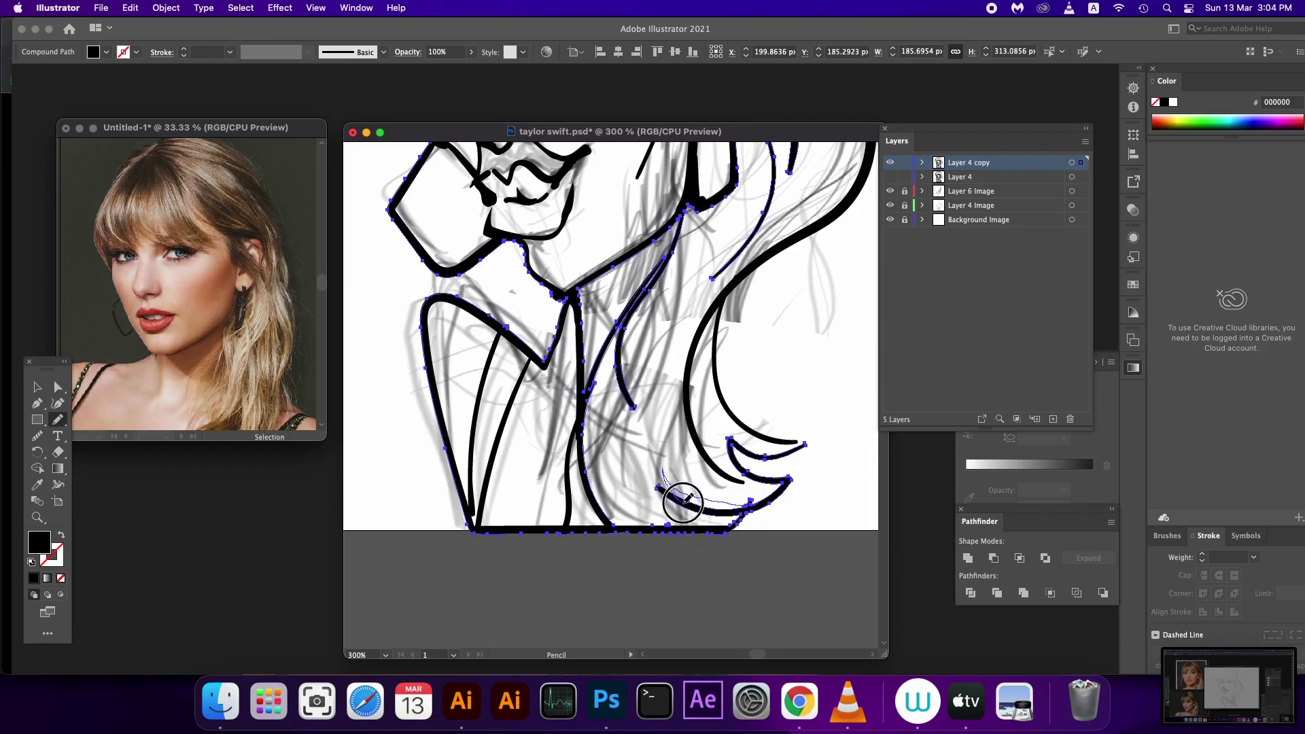
left_click_drag(774, 479, 764, 500)
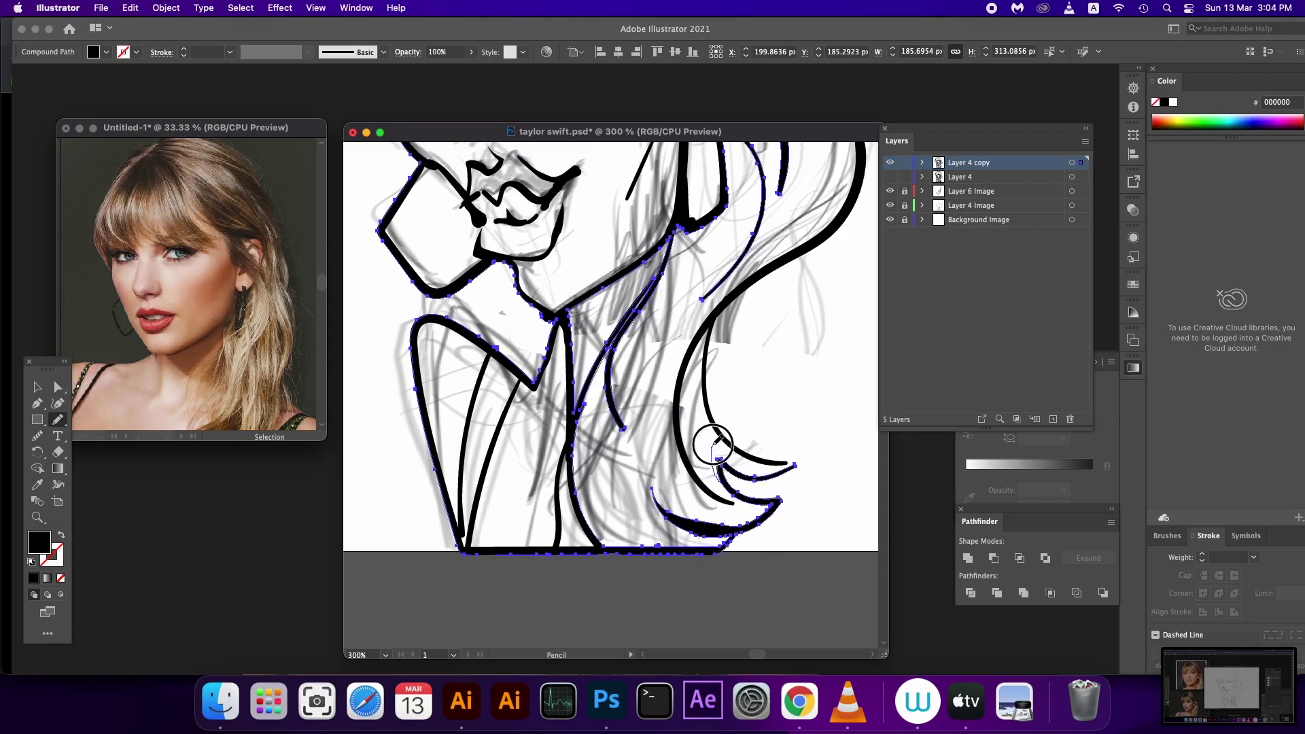
mouse_move(710, 445)
left_mouse_down()
mouse_move(790, 464)
mouse_move(804, 442)
mouse_move(744, 546)
left_mouse_up()
left_click(1082, 163)
- Redraw the right hair outline and its right edge with the Pencil
scroll(733, 473, "up", 3)
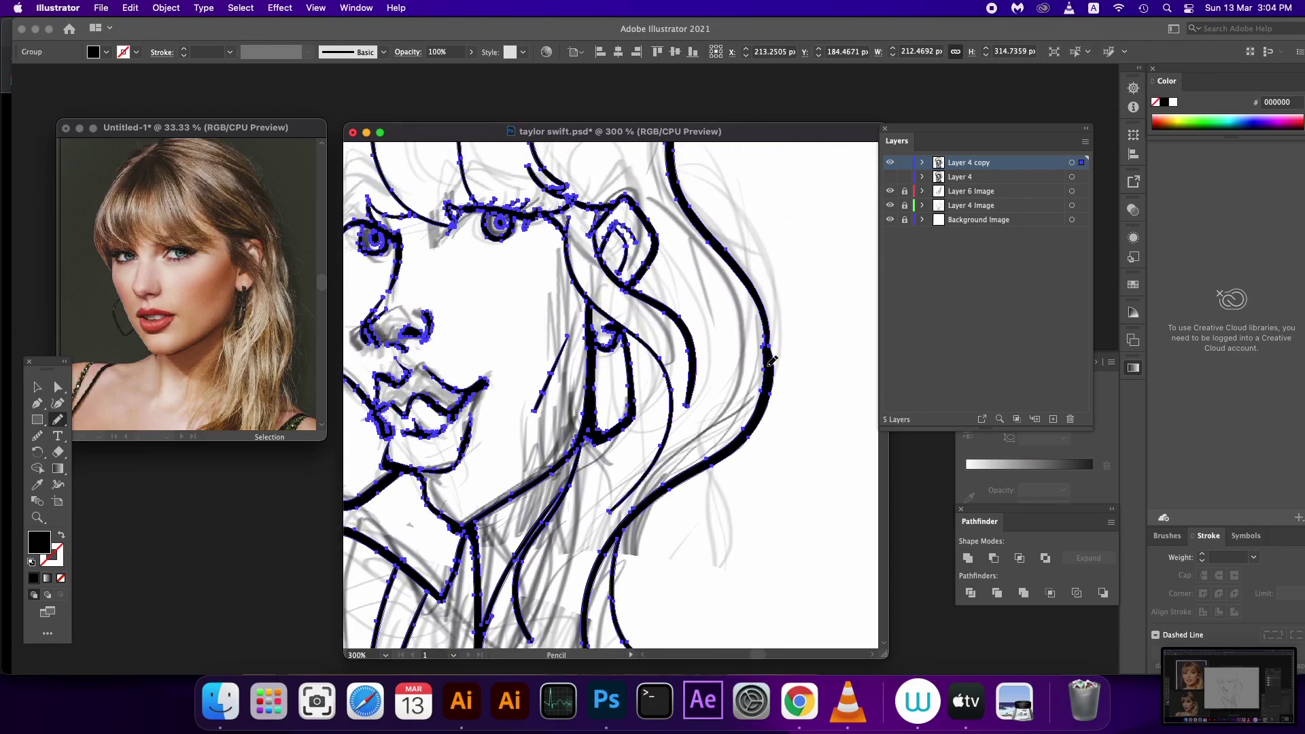
left_click(775, 348, "super")
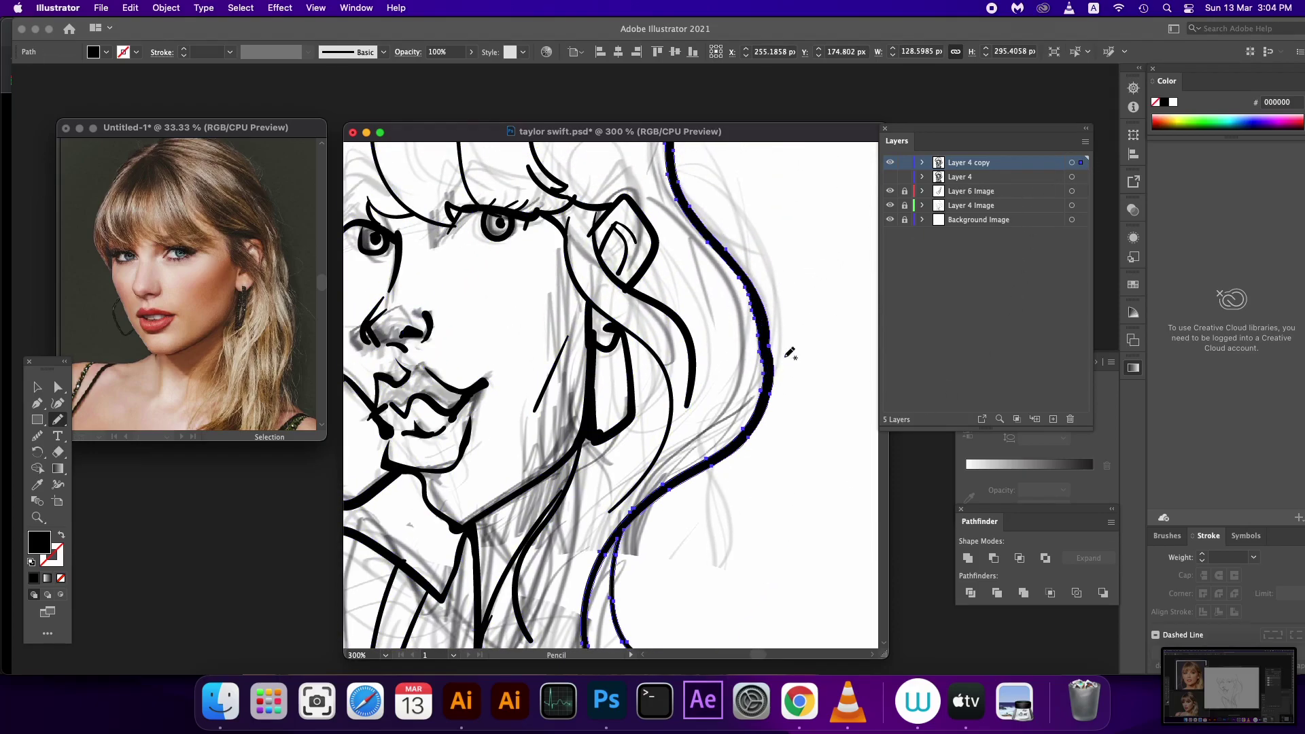
scroll(770, 354, "up", 1)
mouse_move(770, 355)
left_mouse_down()
mouse_move(784, 482)
mouse_move(810, 533)
left_mouse_up()
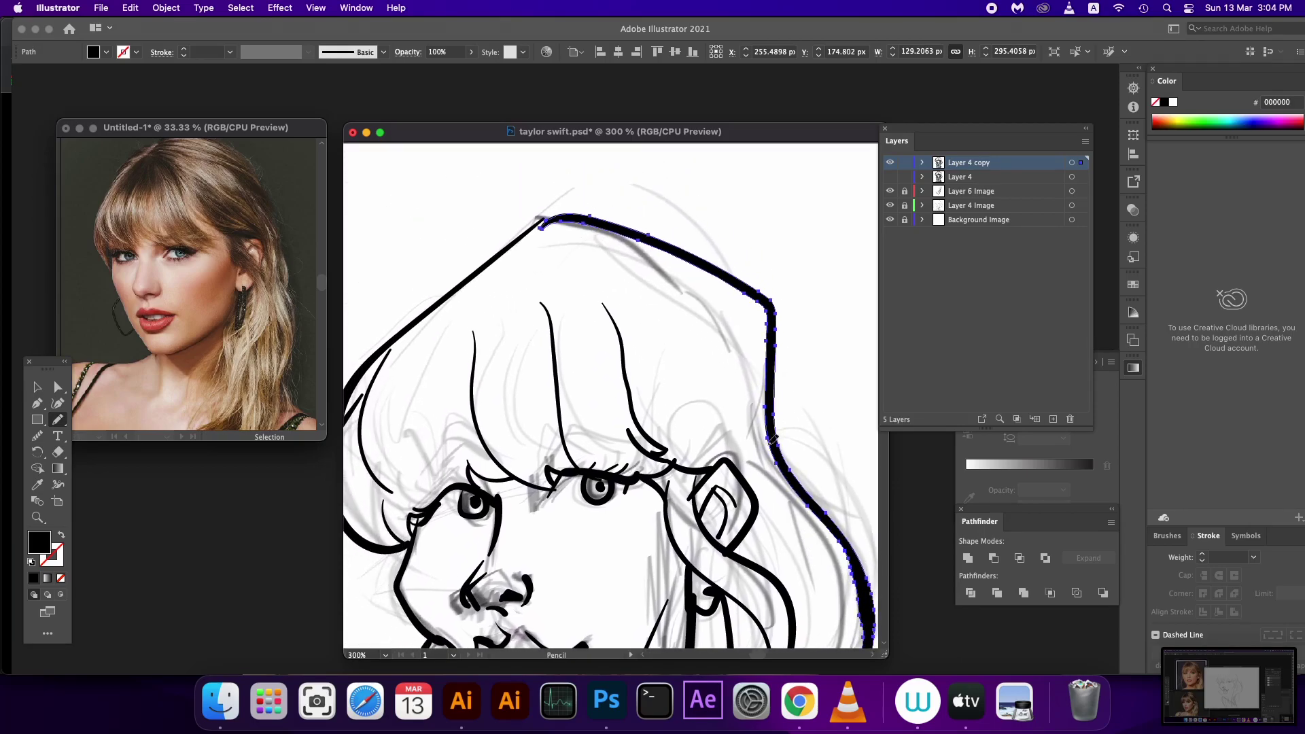
mouse_move(768, 439)
left_mouse_down()
mouse_move(735, 343)
mouse_move(751, 300)
mouse_move(739, 244)
mouse_move(746, 285)
left_mouse_up()
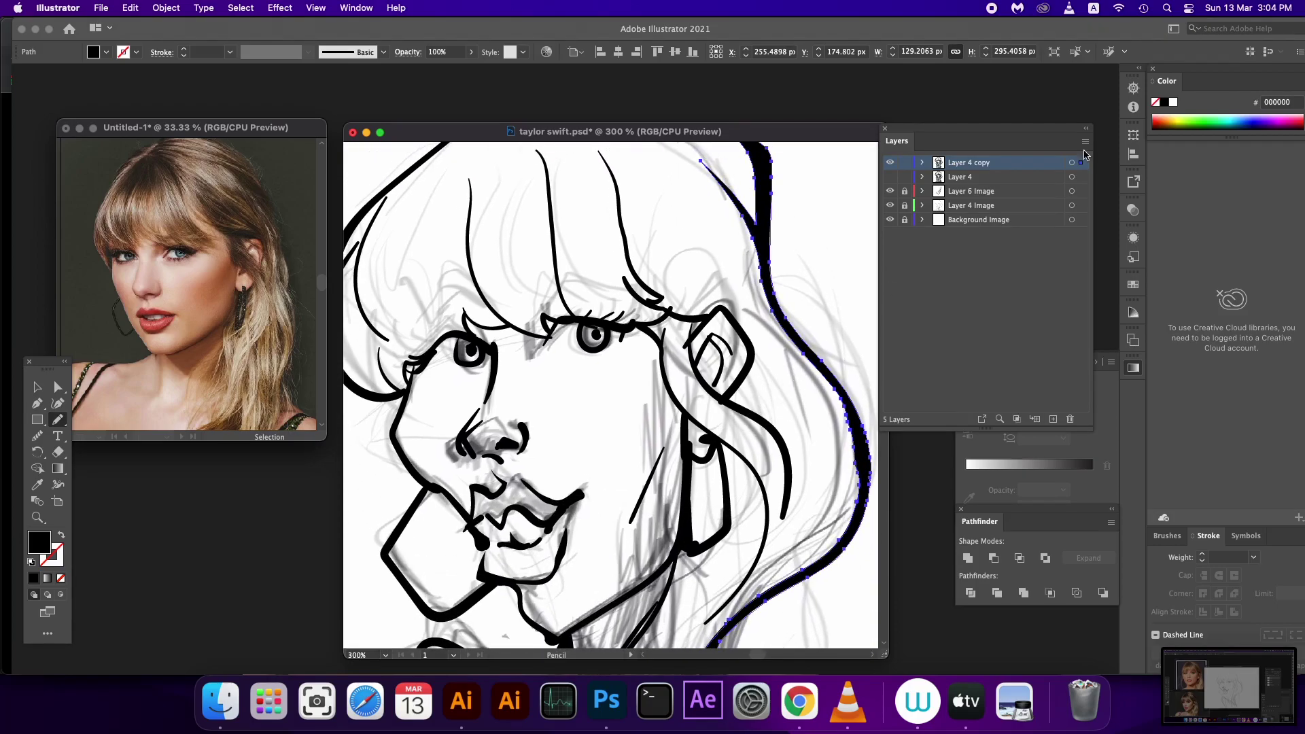
left_click(1079, 163)
- Redraw the ear, the hair strand beside the earring and the earring's inner hook
left_click_drag(692, 328, 713, 390)
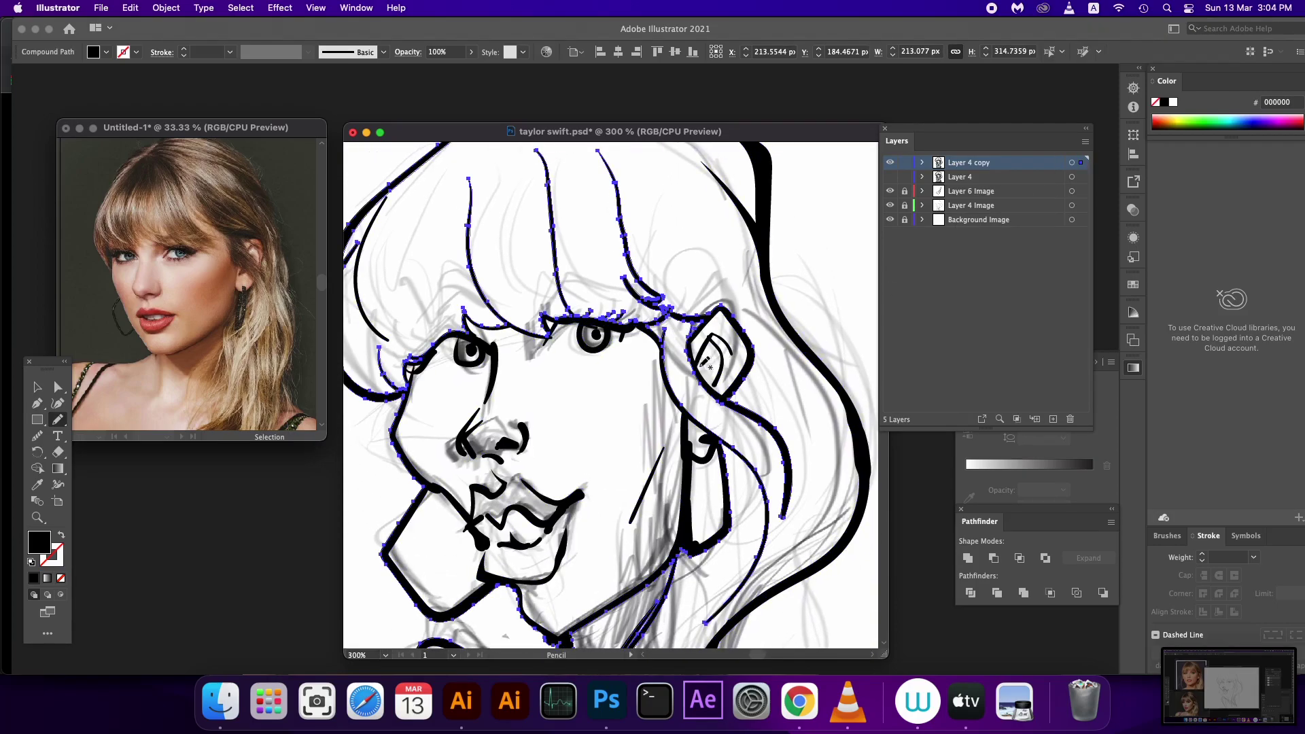
scroll(753, 428, "down", 3)
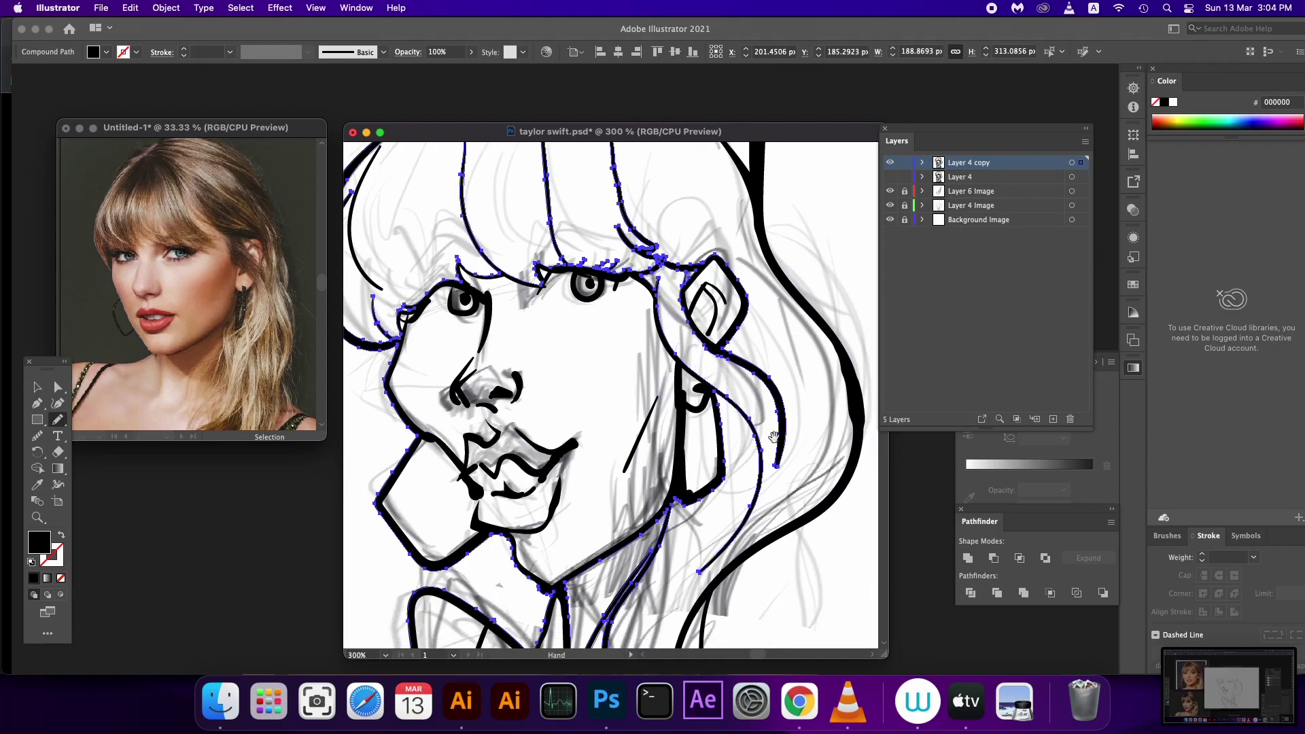
left_click_drag(774, 428, 778, 510)
scroll(796, 449, "up", 3)
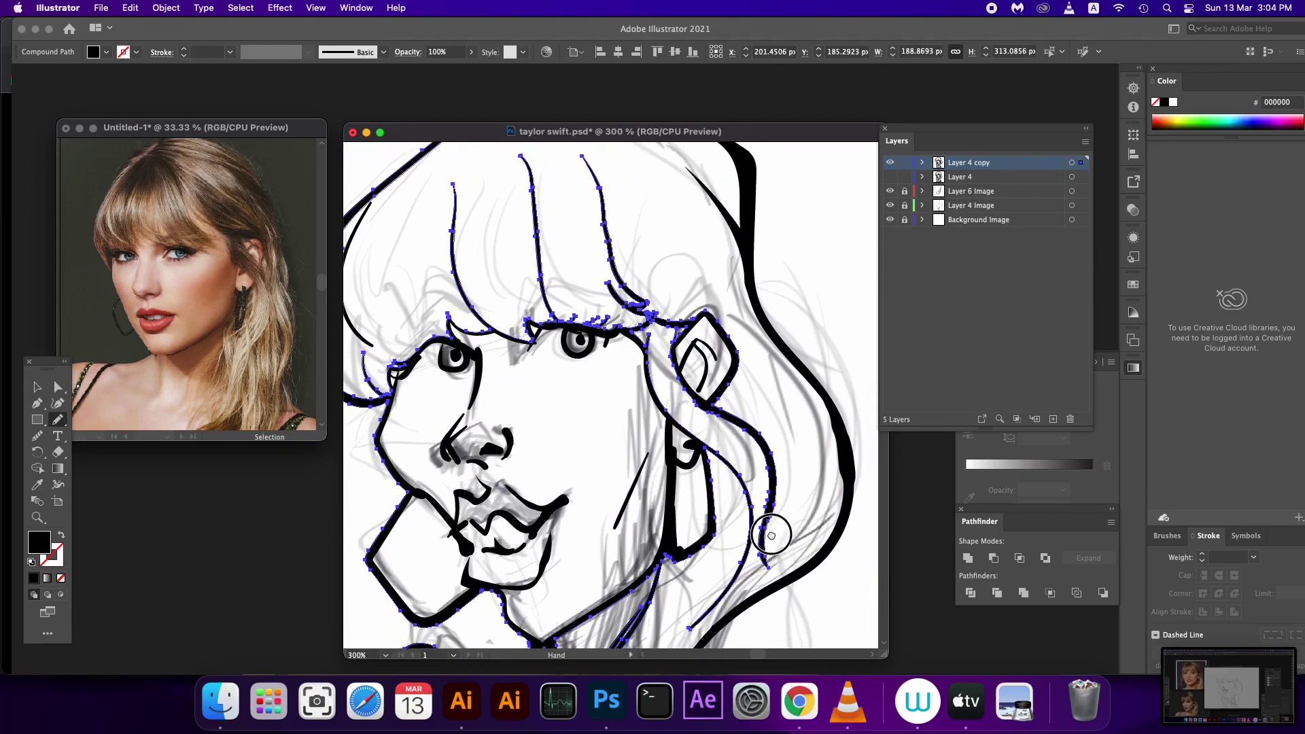
left_click(1081, 163)
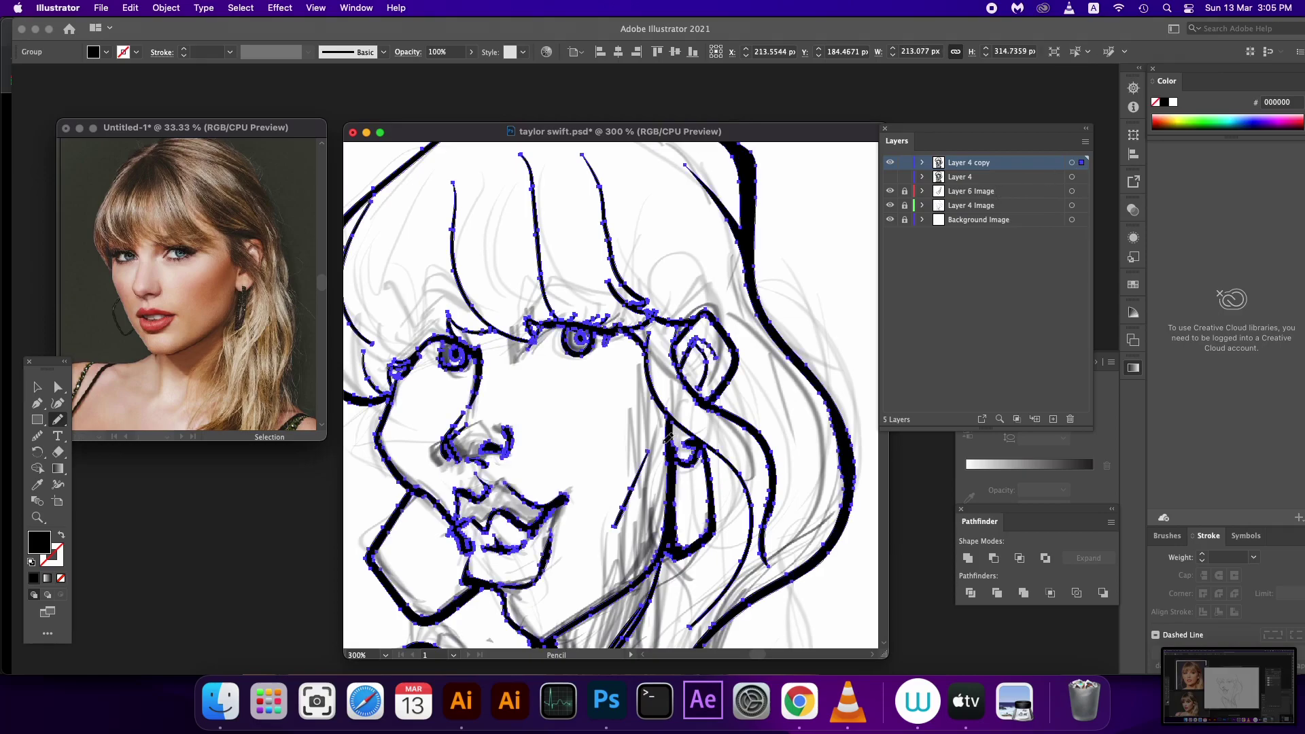
mouse_move(673, 425)
left_mouse_down()
mouse_move(688, 456)
mouse_move(709, 400)
mouse_move(727, 396)
mouse_move(731, 447)
mouse_move(755, 468)
left_mouse_up()
left_click(1080, 163)
- Redraw the lines at the inner eye corner and around the left eye
scroll(755, 467, "down", 5)
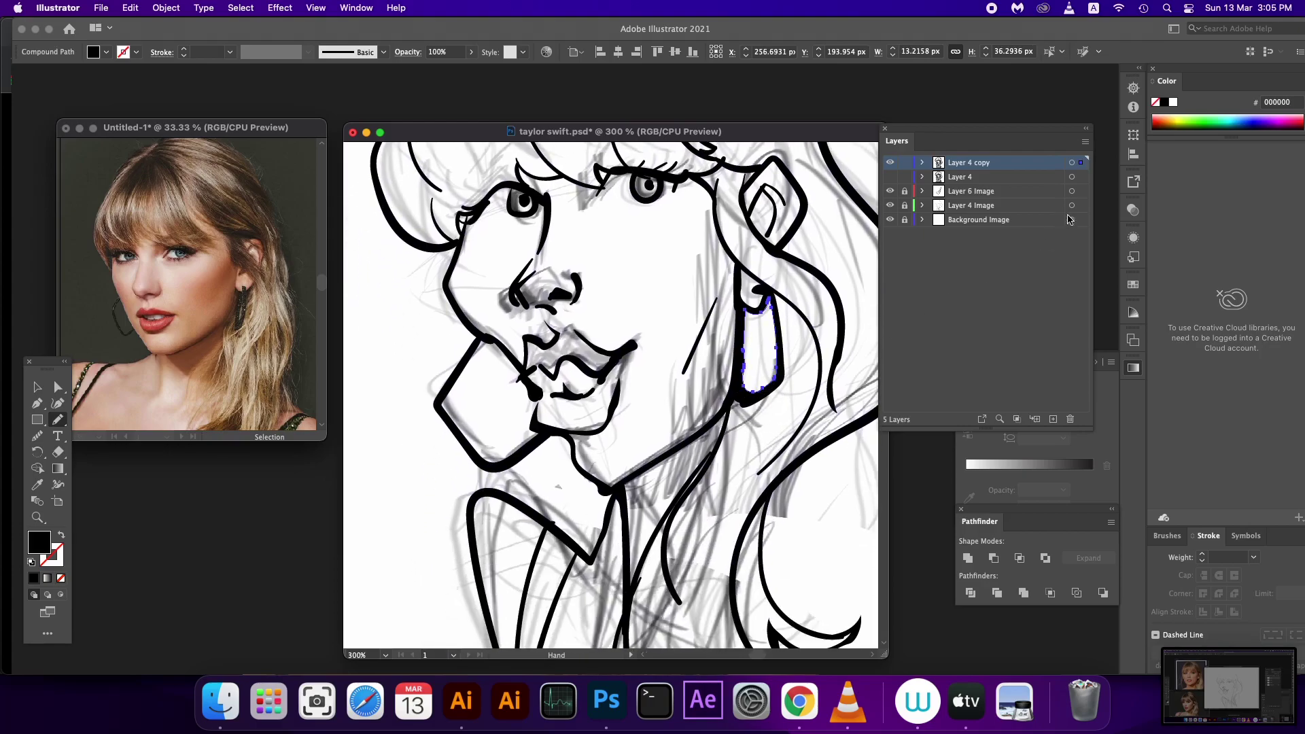
left_click(1073, 163)
scroll(688, 520, "up", 4)
scroll(702, 501, "up", 2)
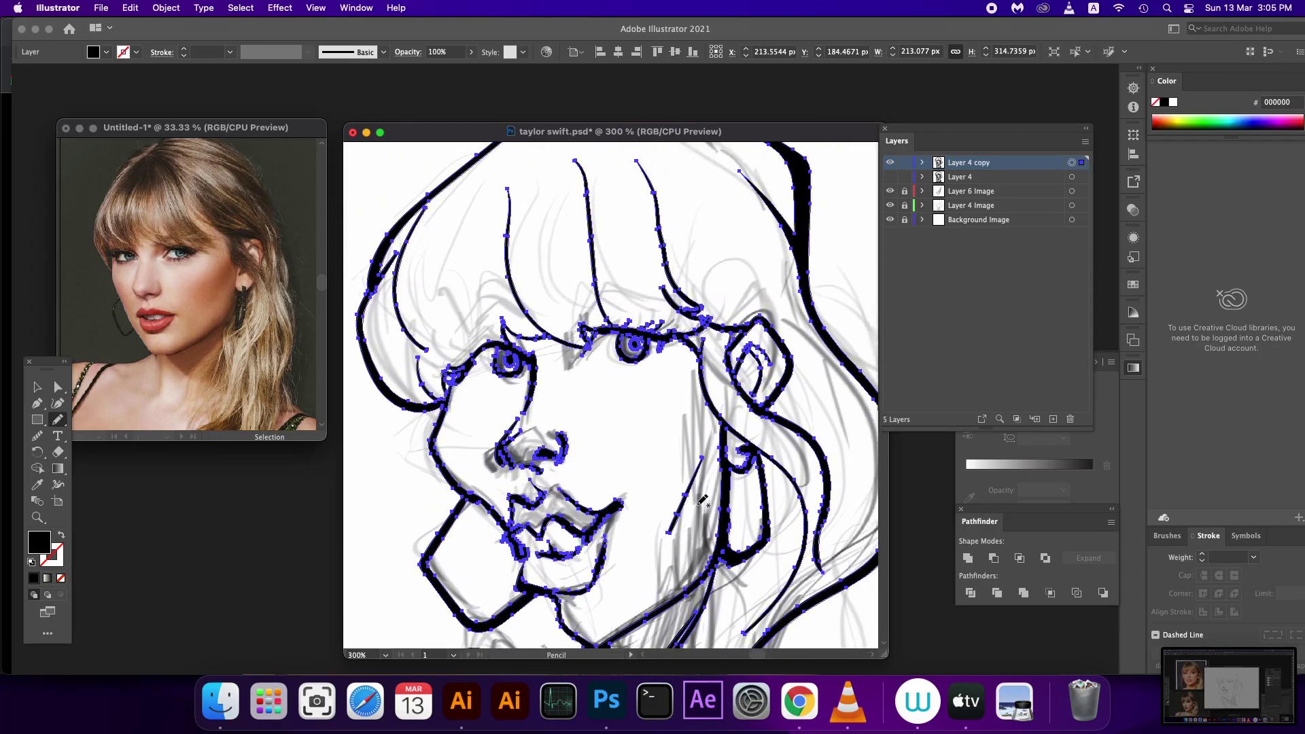
scroll(669, 394, "up", 1)
scroll(652, 390, "up", 1)
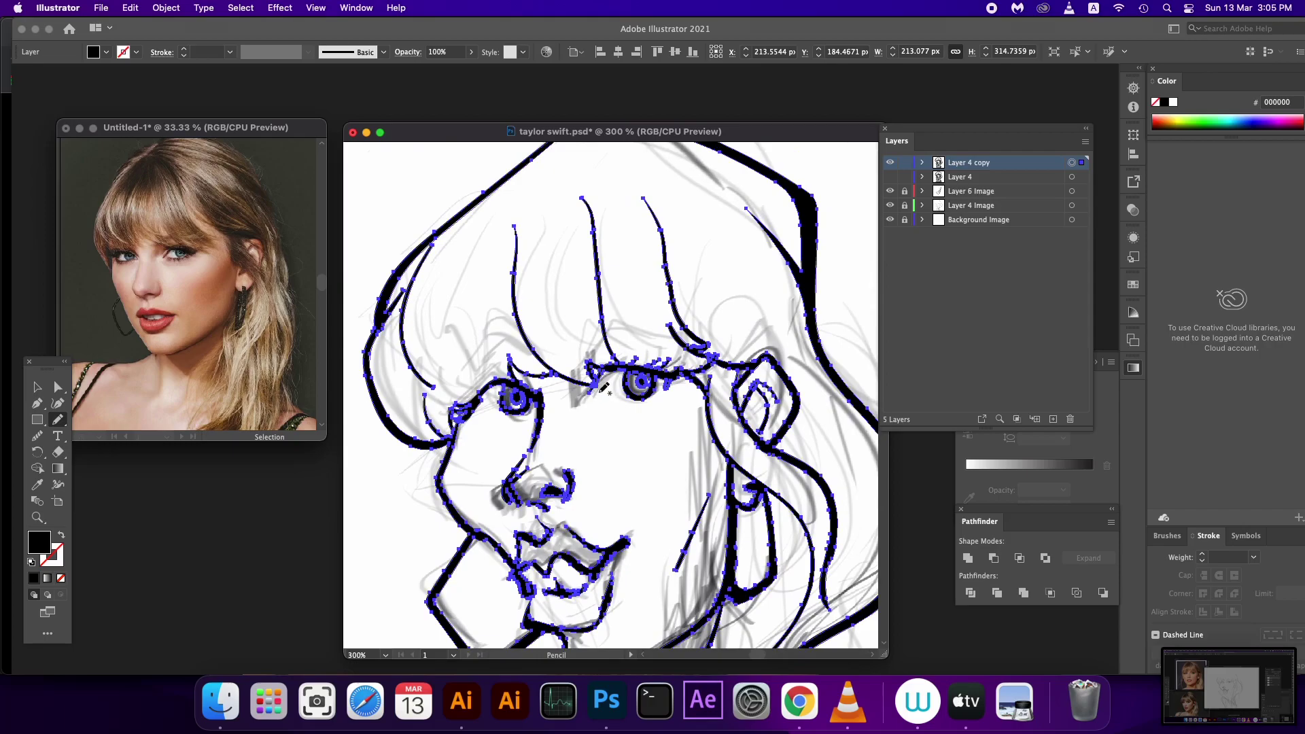
left_click_drag(599, 388, 602, 392)
mouse_move(599, 398)
left_mouse_down()
mouse_move(583, 394)
mouse_move(646, 464)
left_mouse_up()
left_click(1071, 163)
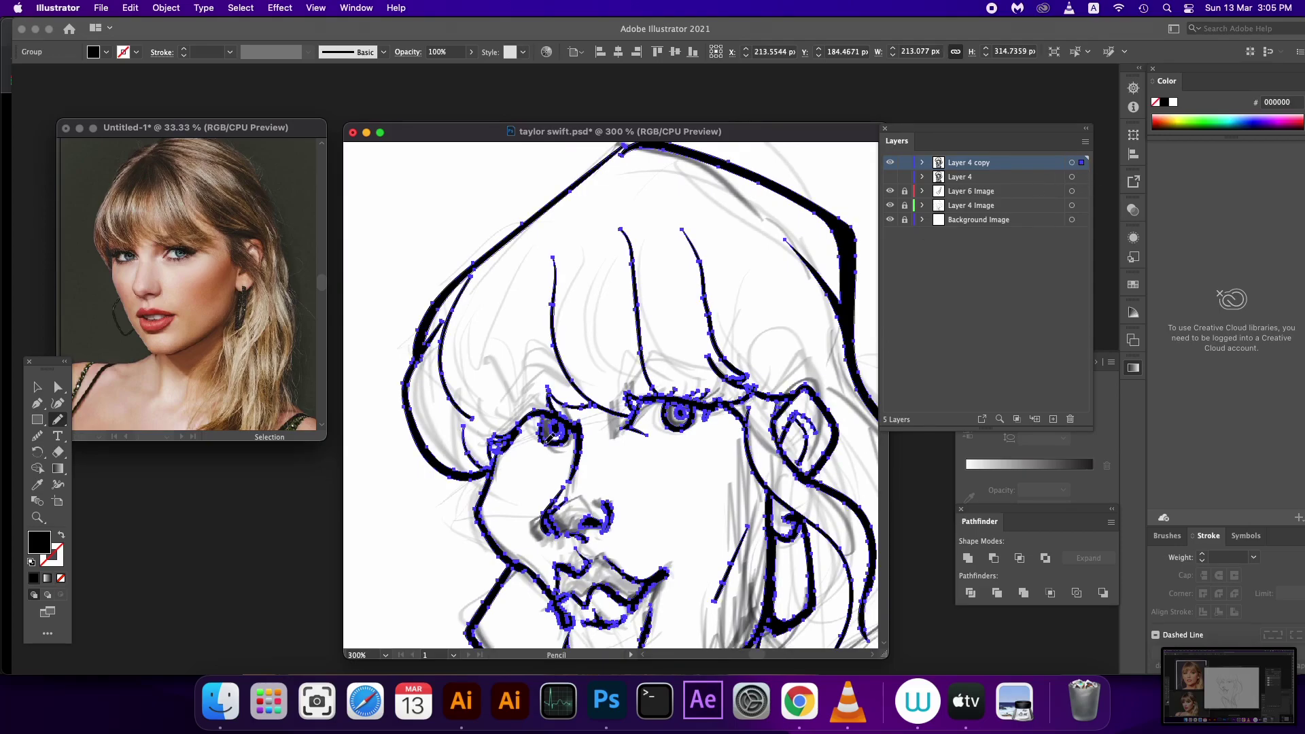
left_click_drag(521, 429, 504, 457)
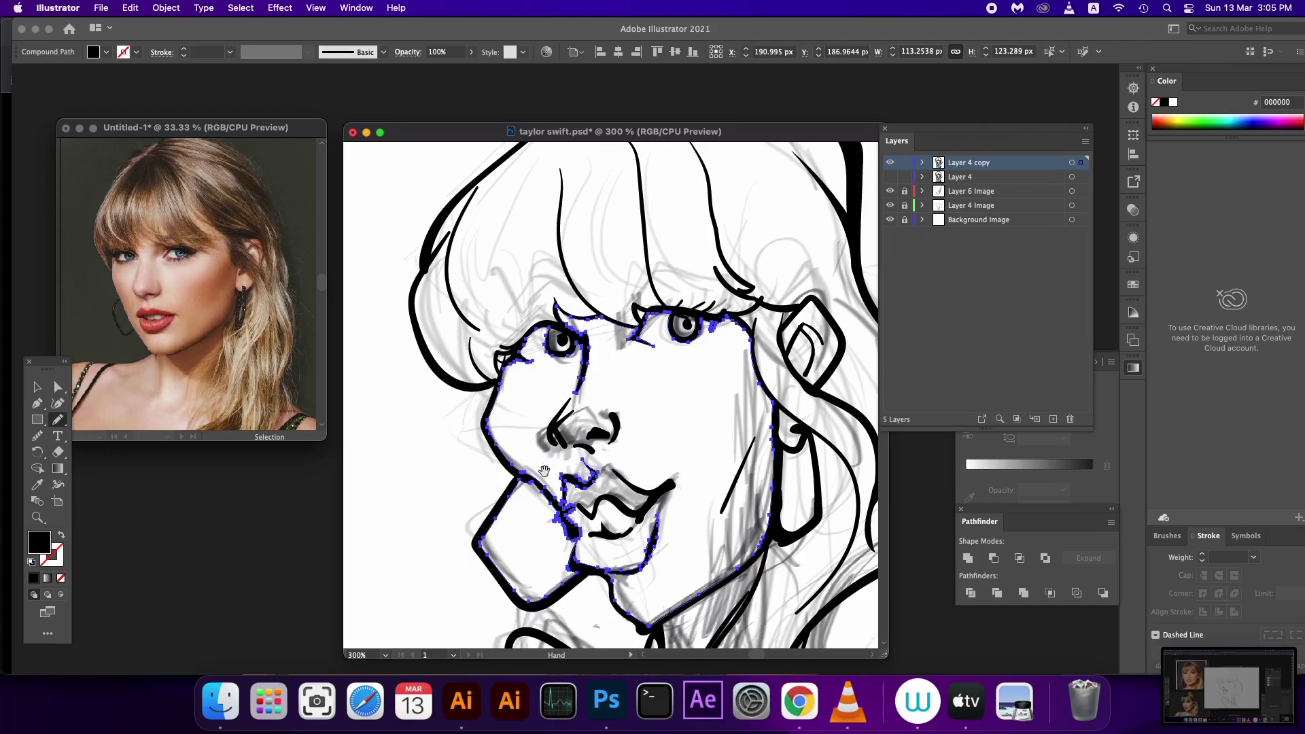
- Redraw the chin and mouth outline with the Pencil
scroll(722, 390, "down", 5)
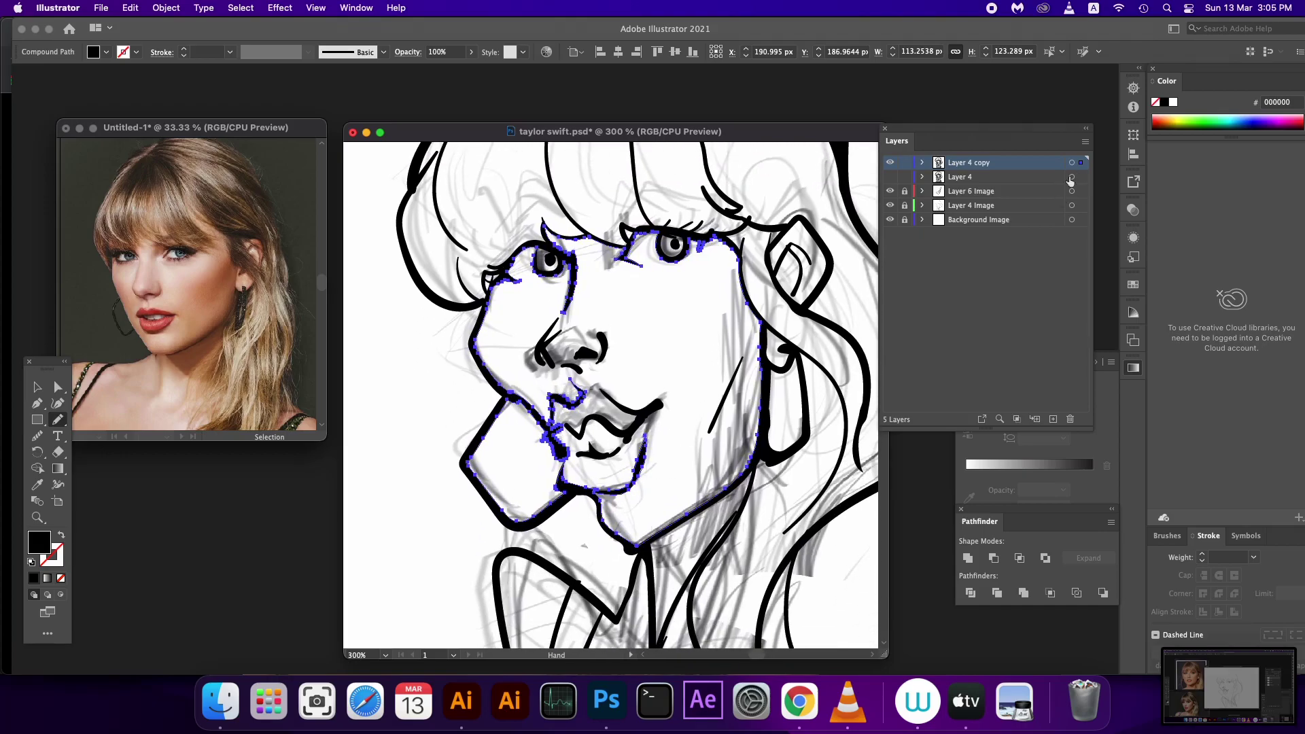
left_click(1071, 177)
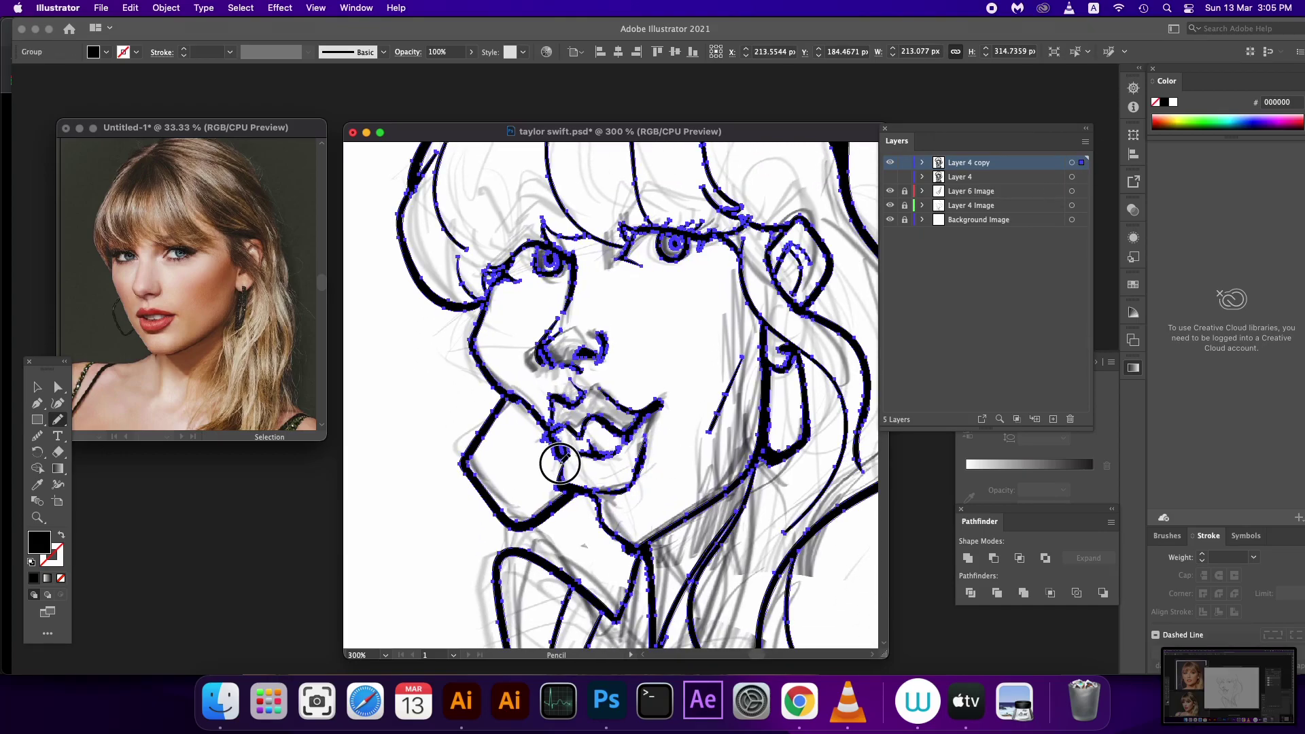
mouse_move(559, 464)
left_mouse_down()
mouse_move(574, 476)
mouse_move(581, 546)
left_mouse_up()
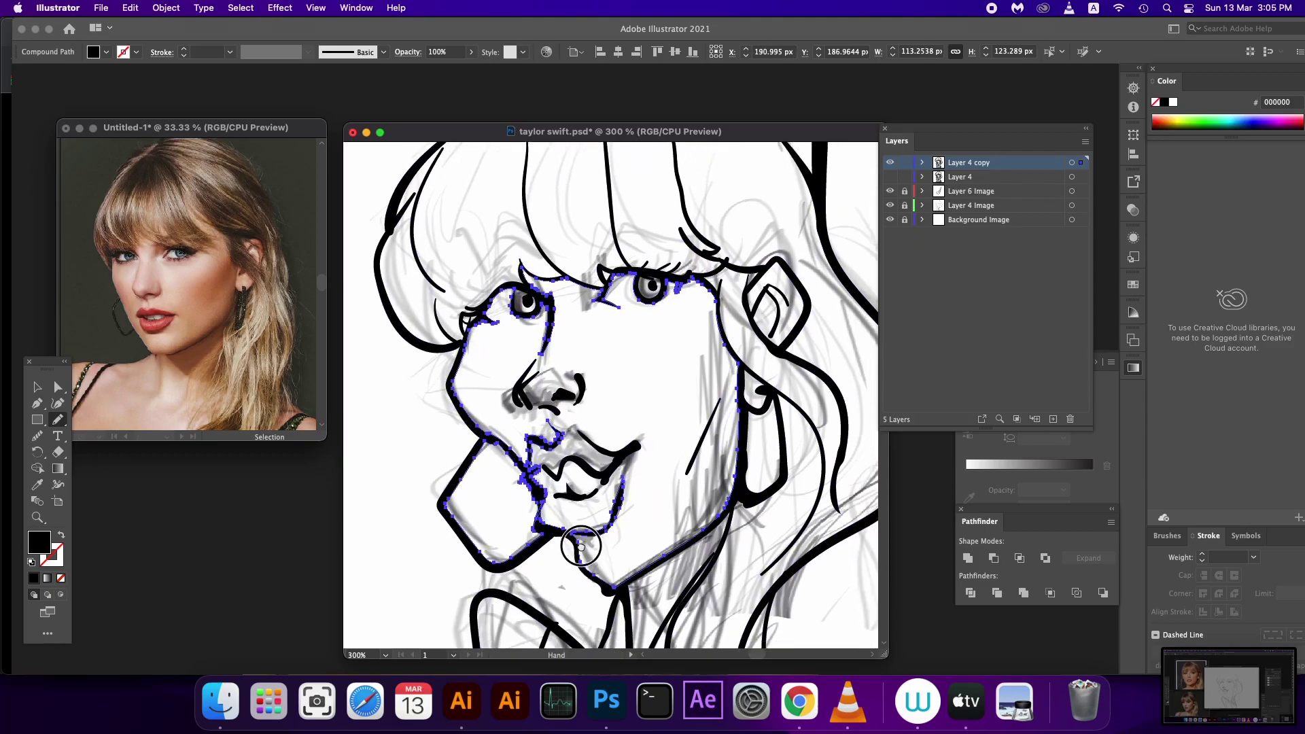
scroll(580, 545, "down", 3)
scroll(621, 460, "down", 2)
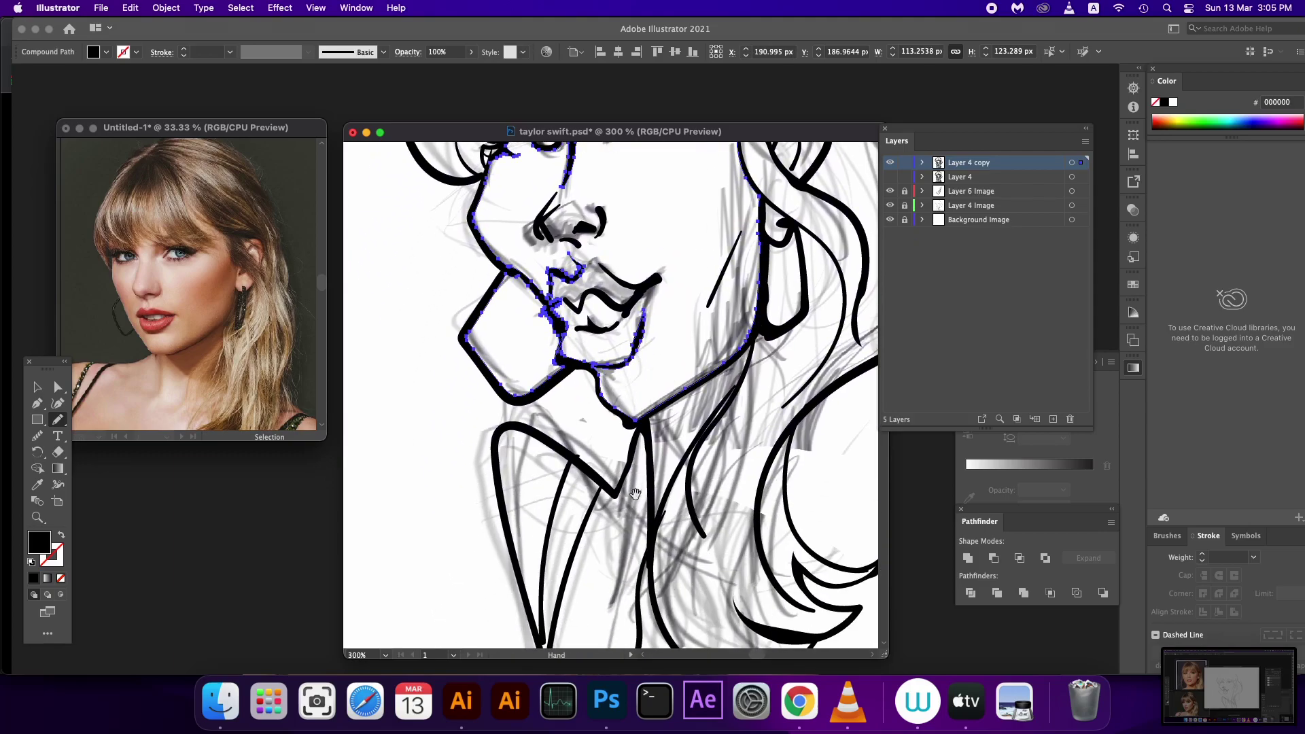
- Redraw the hair strand beside the neck with the Pencil, undoing the stray black filled wedges
left_click(1082, 163)
left_click(579, 448, "super")
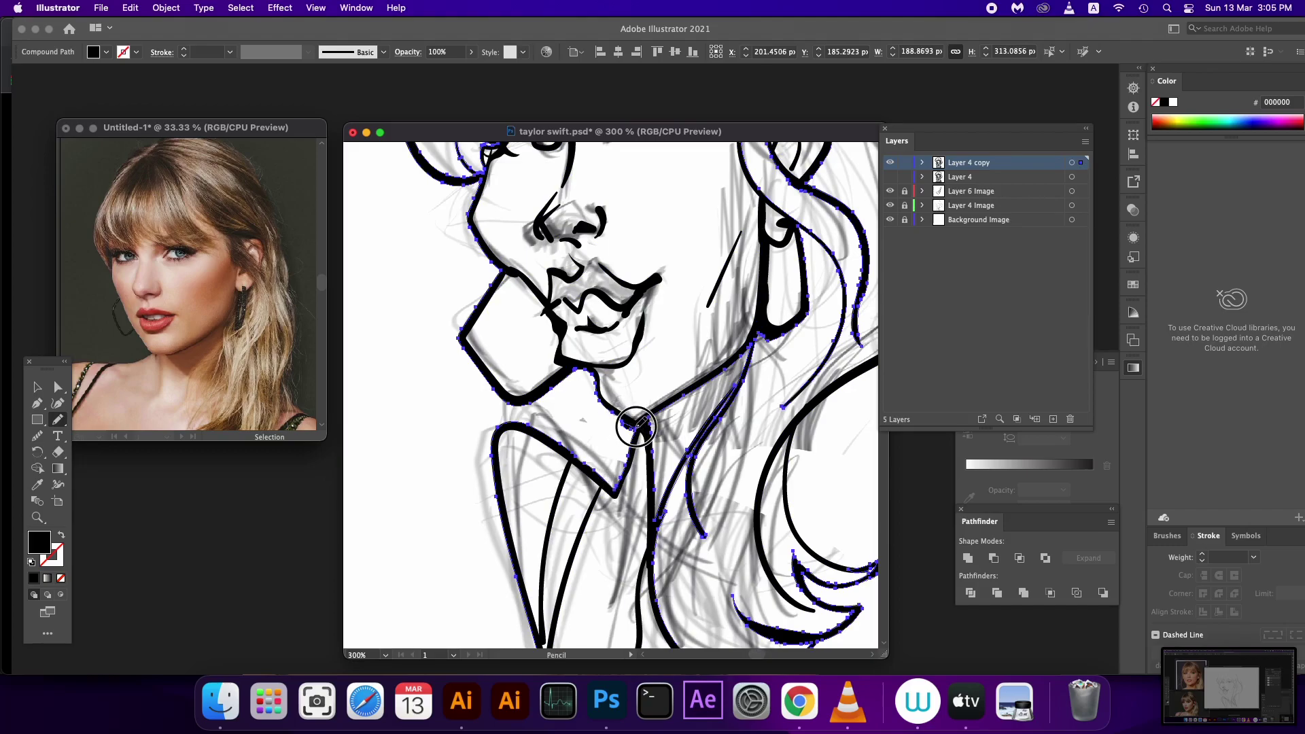
scroll(638, 457, "up", 3)
scroll(638, 458, "down", 4)
scroll(631, 457, "down", 1)
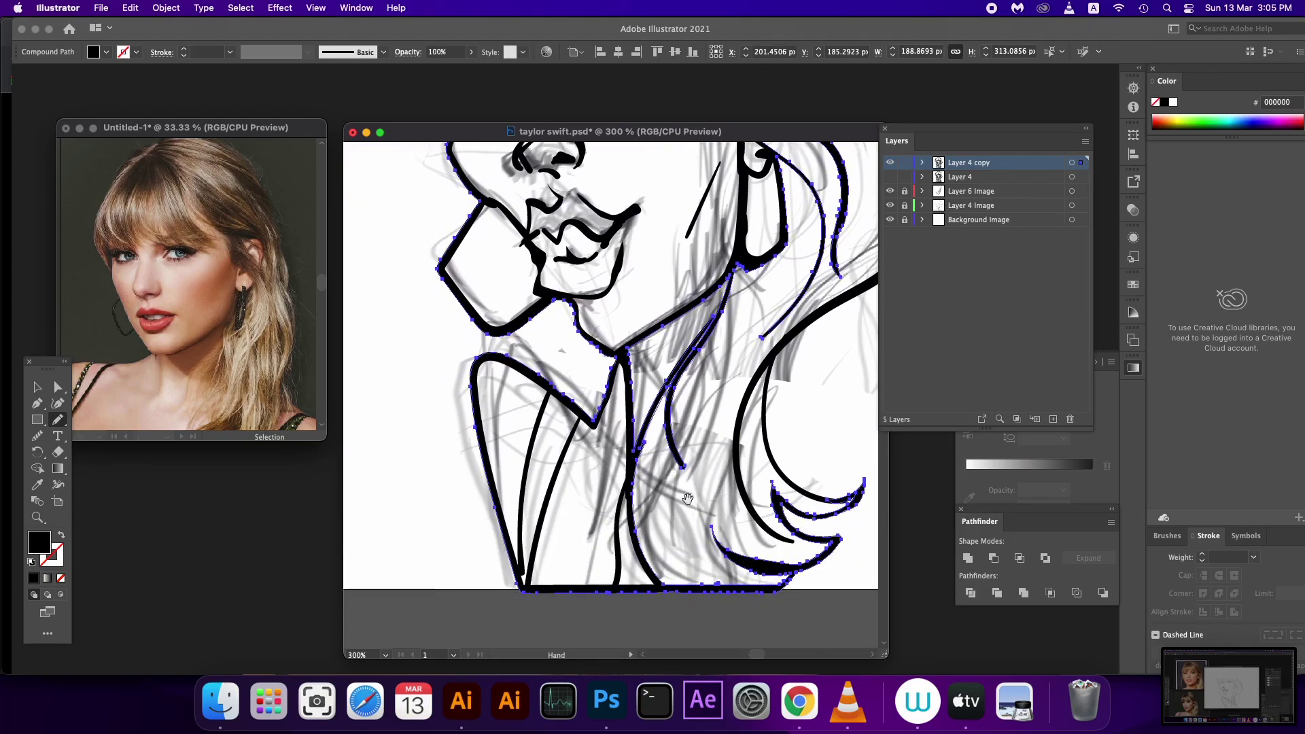
scroll(627, 455, "down", 1)
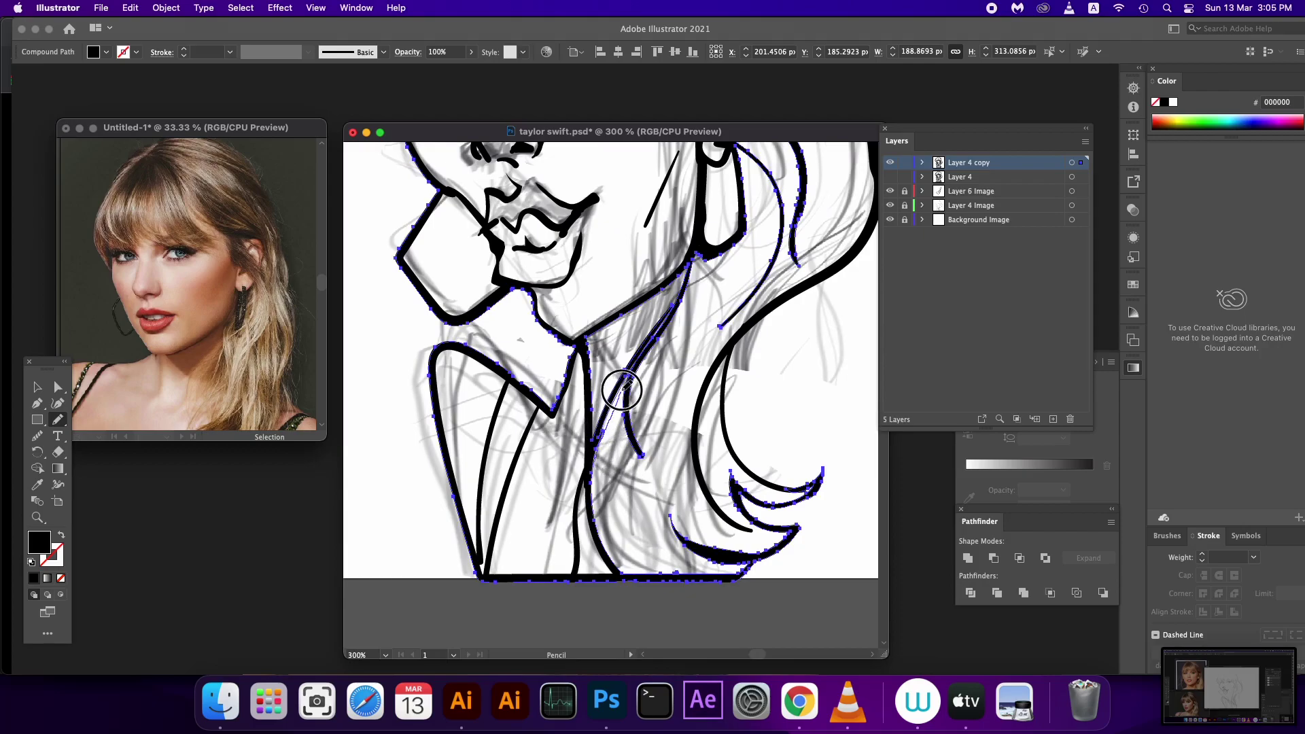
left_click_drag(638, 488, 652, 459)
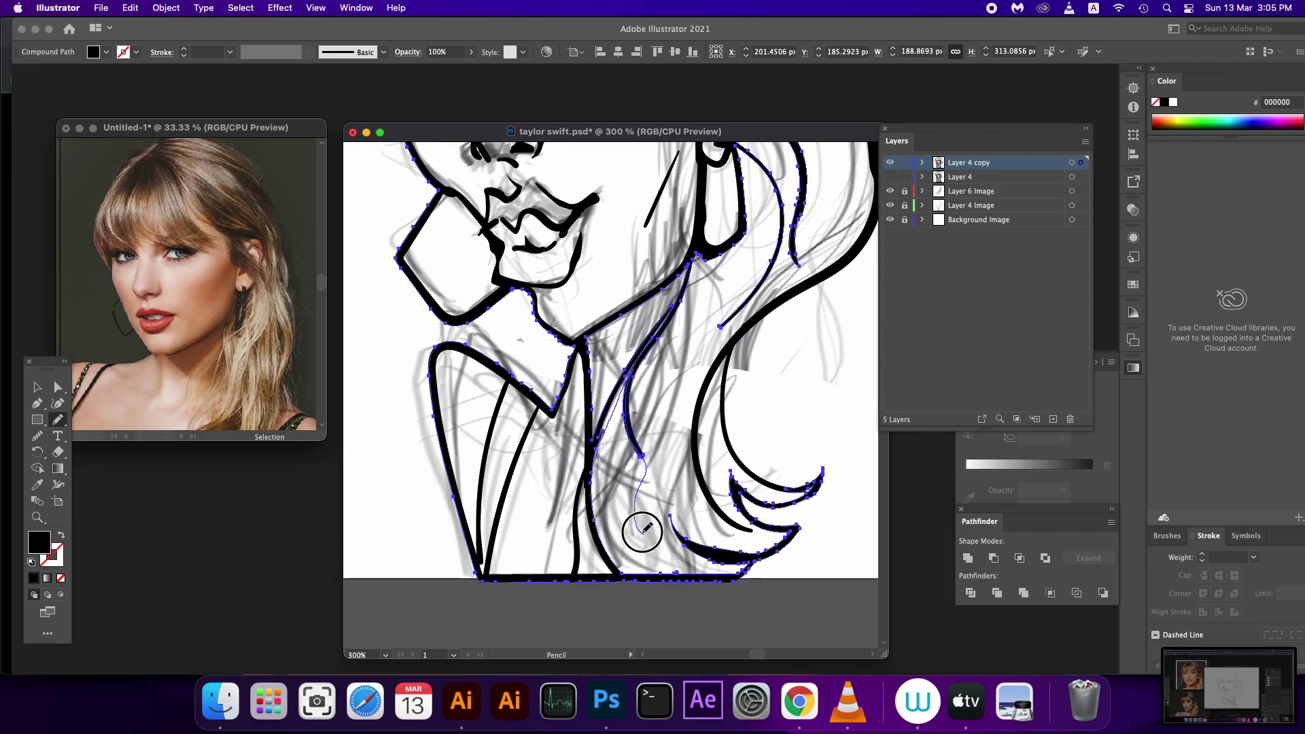
left_click_drag(630, 412, 631, 370)
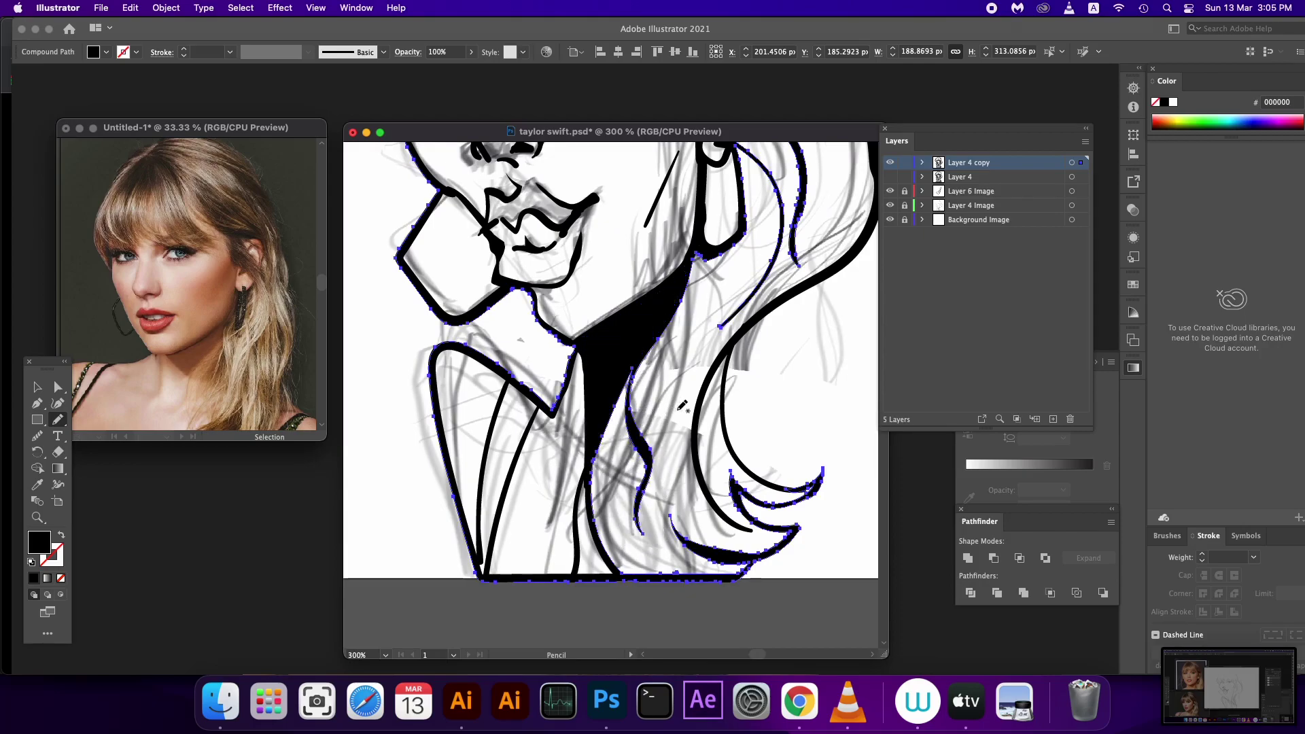
key("super+z")
mouse_move(602, 435)
left_mouse_down()
mouse_move(639, 477)
mouse_move(670, 435)
left_mouse_up()
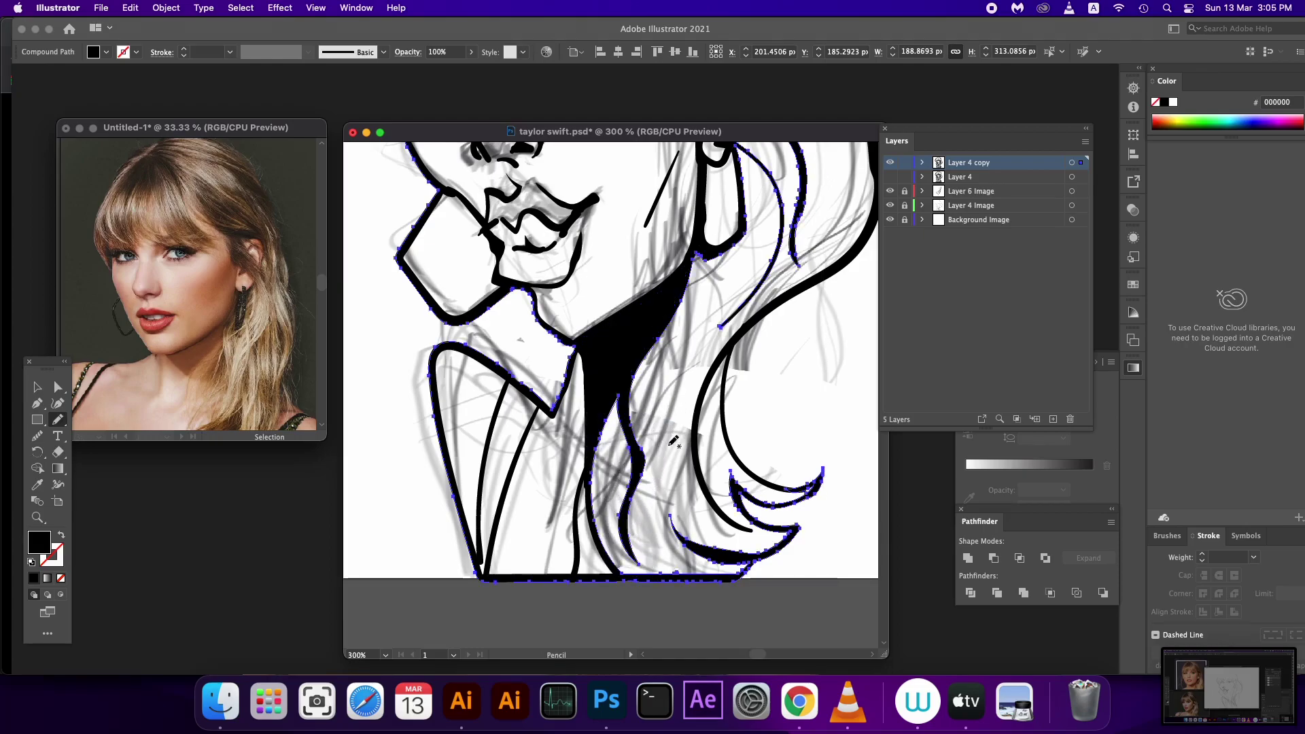
key("super+z")
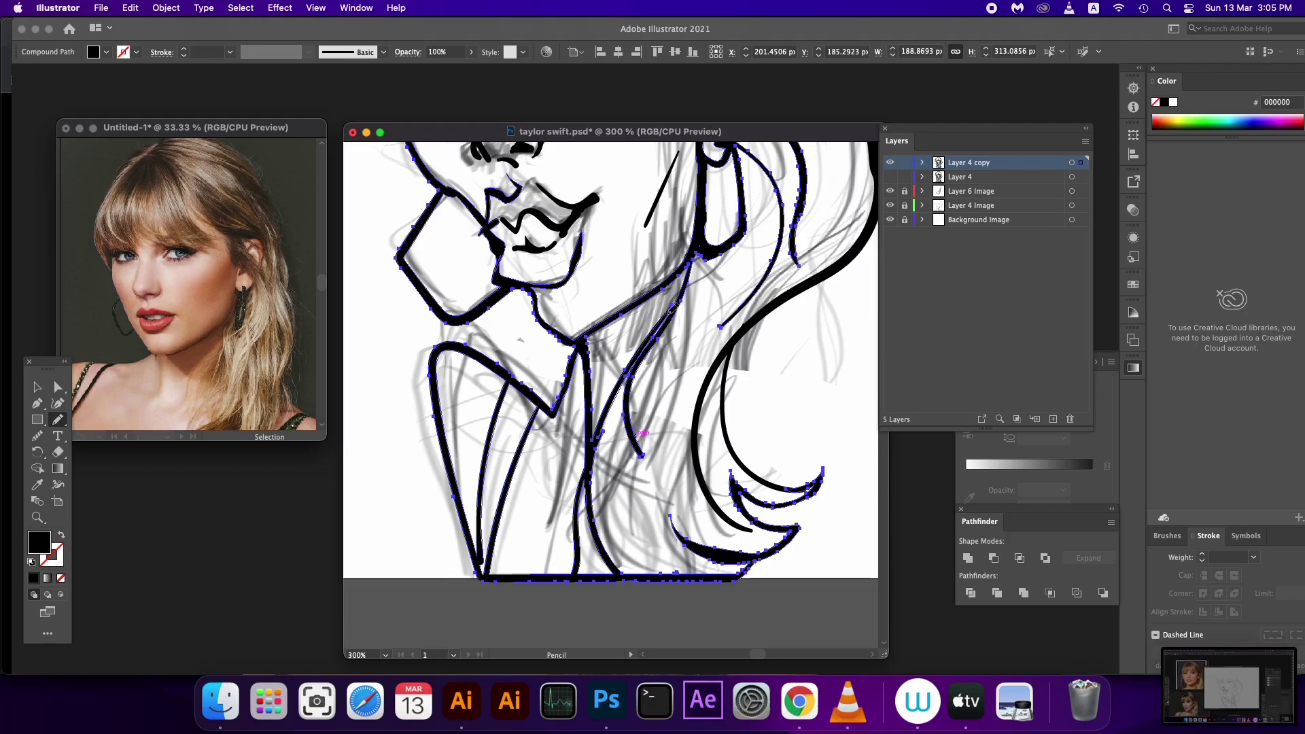
- Draw a new stroke along the strand, then unite all outlines with Pathfinder Unite
left_click_drag(679, 302, 598, 435)
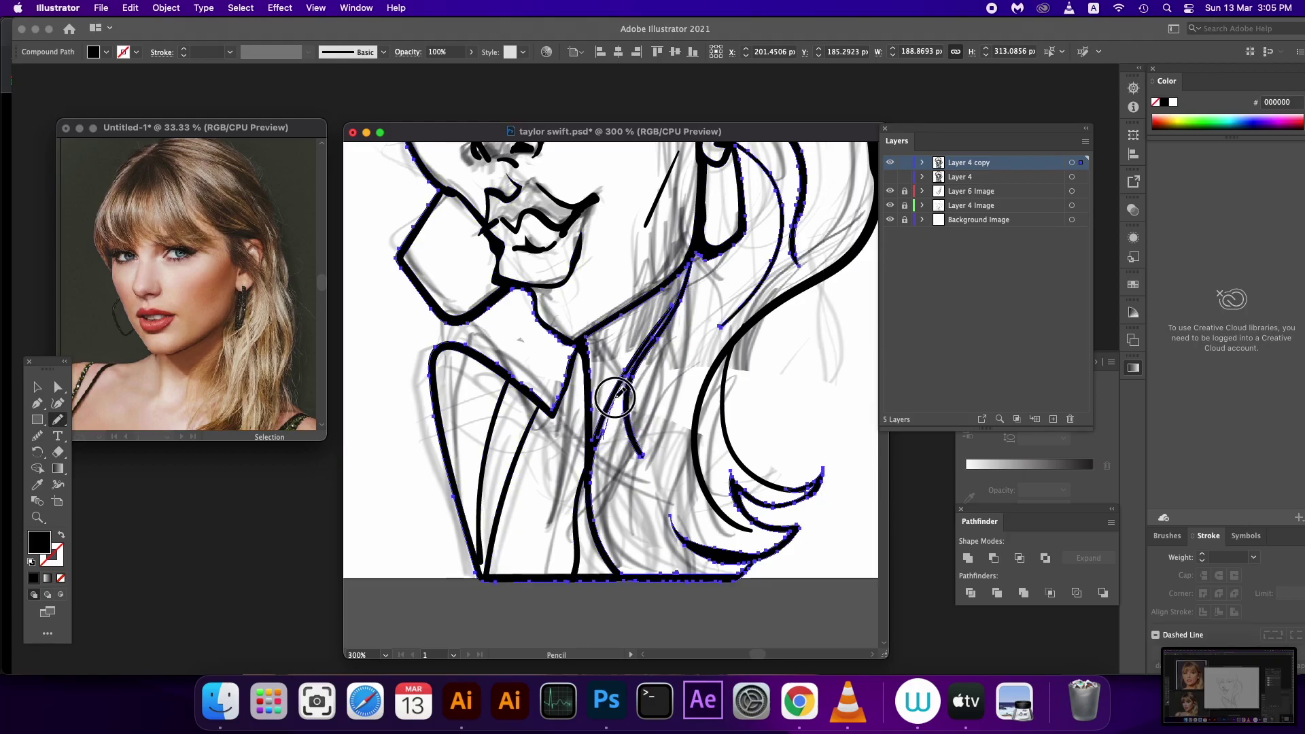
left_click_drag(641, 416, 633, 498)
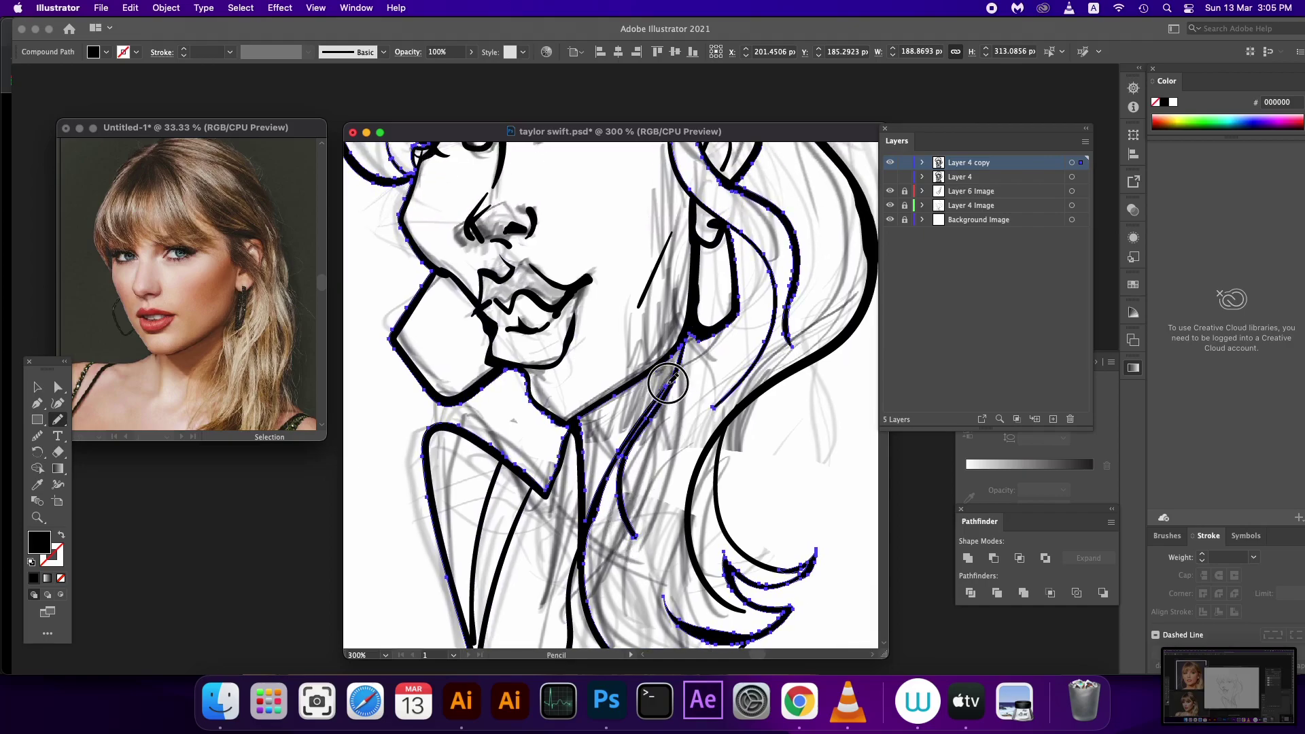
left_click_drag(668, 383, 620, 504)
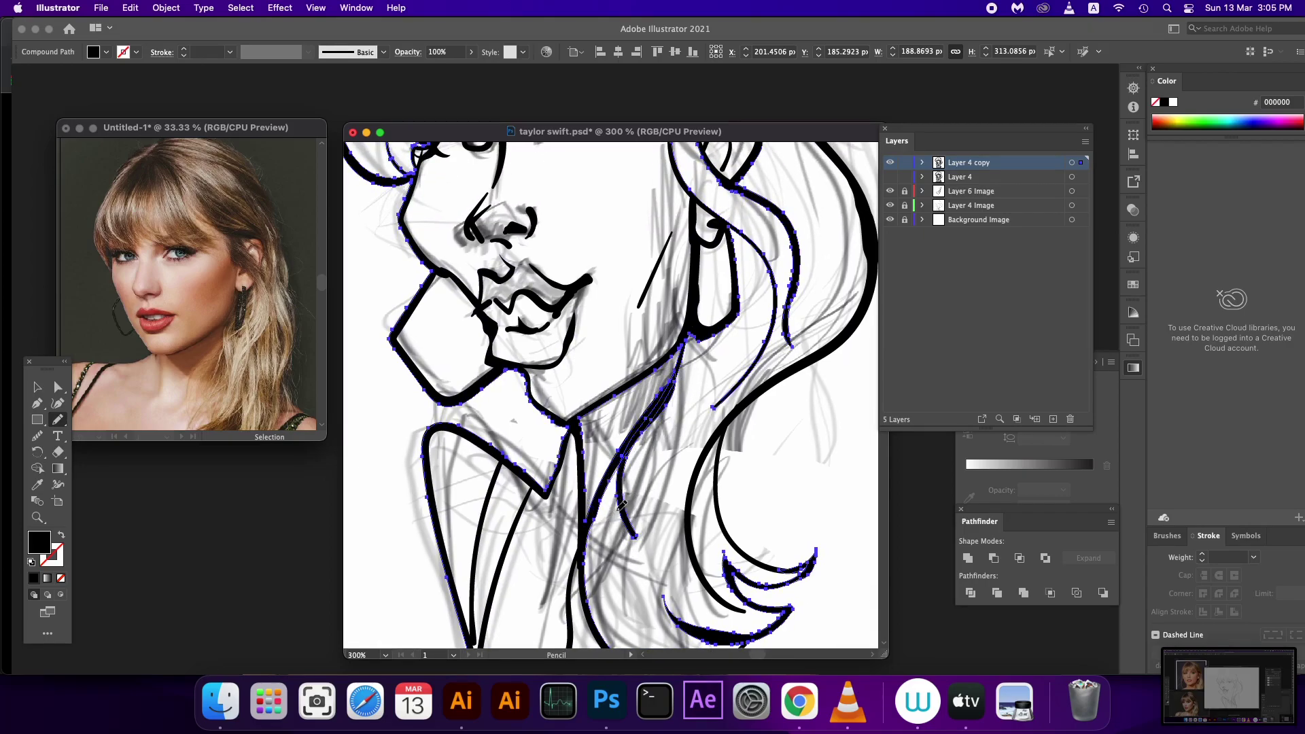
key("super+a")
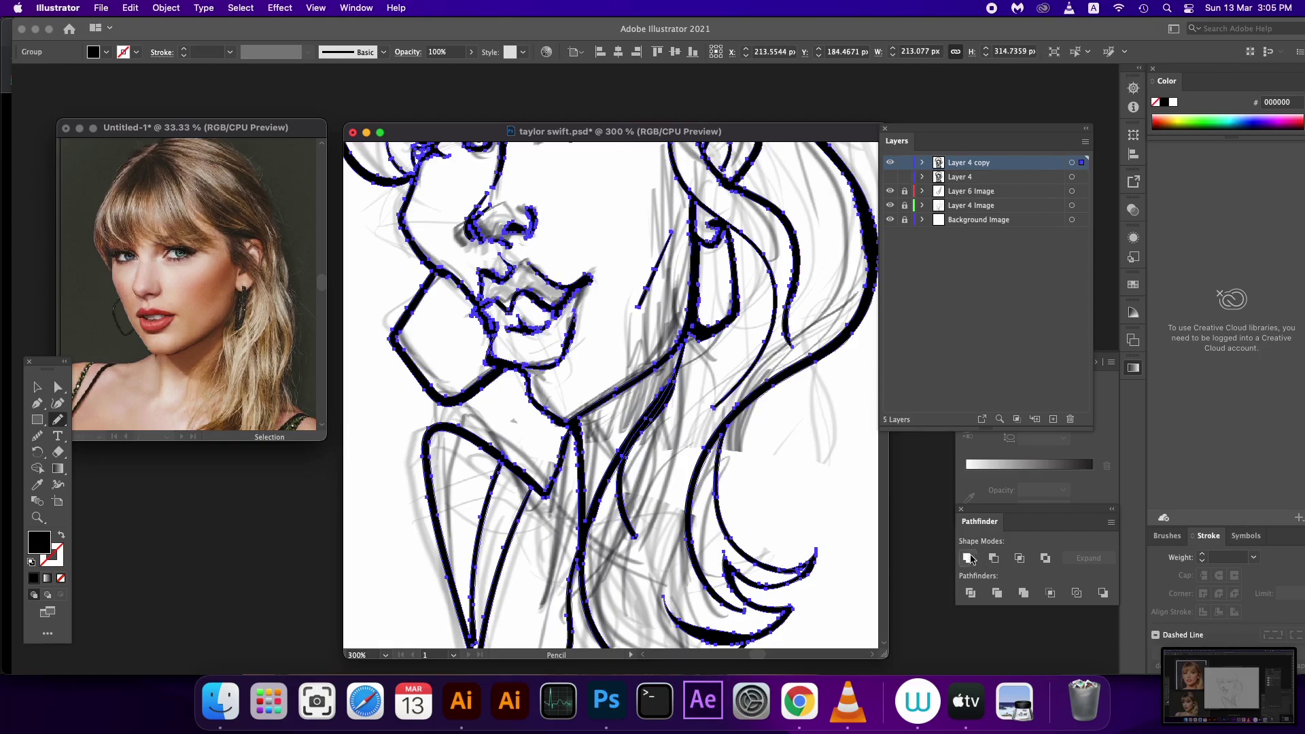
left_click(970, 559)
- Touch up the strand with thick curving and looping strokes
left_click_drag(619, 469, 649, 564)
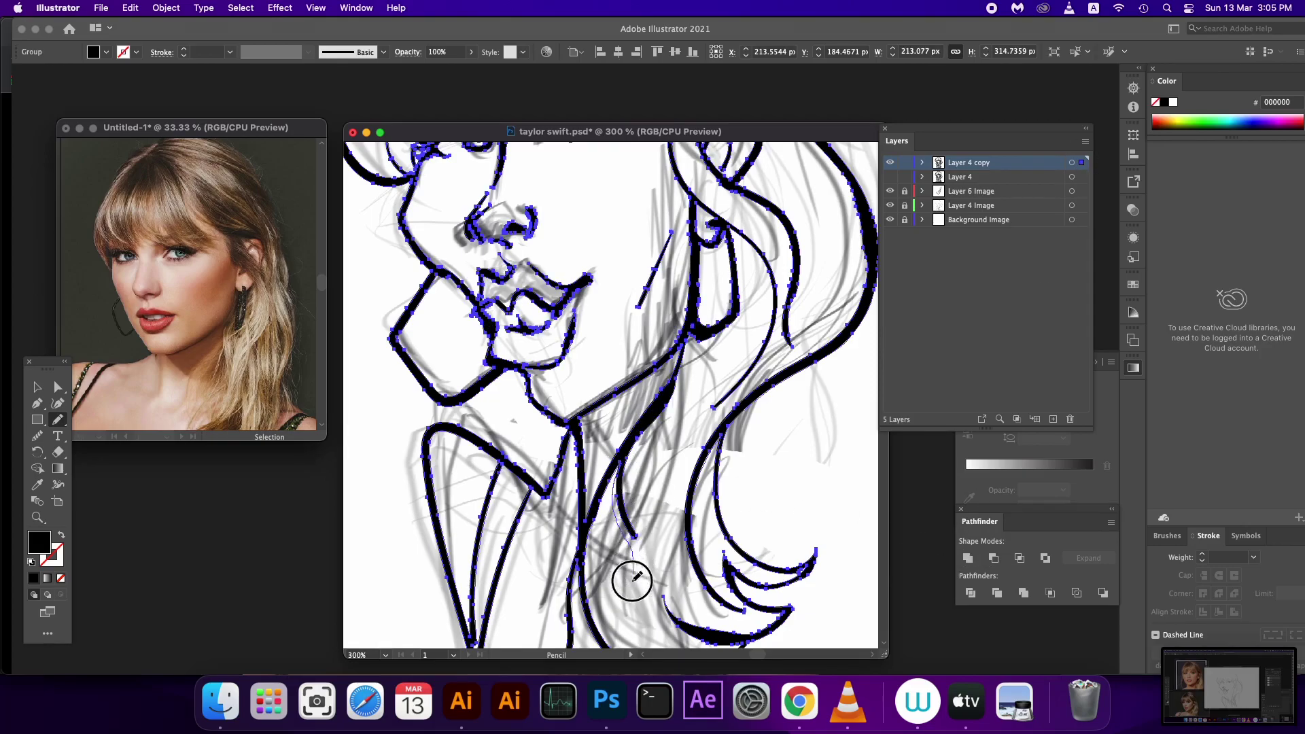
scroll(661, 529, "down", 5)
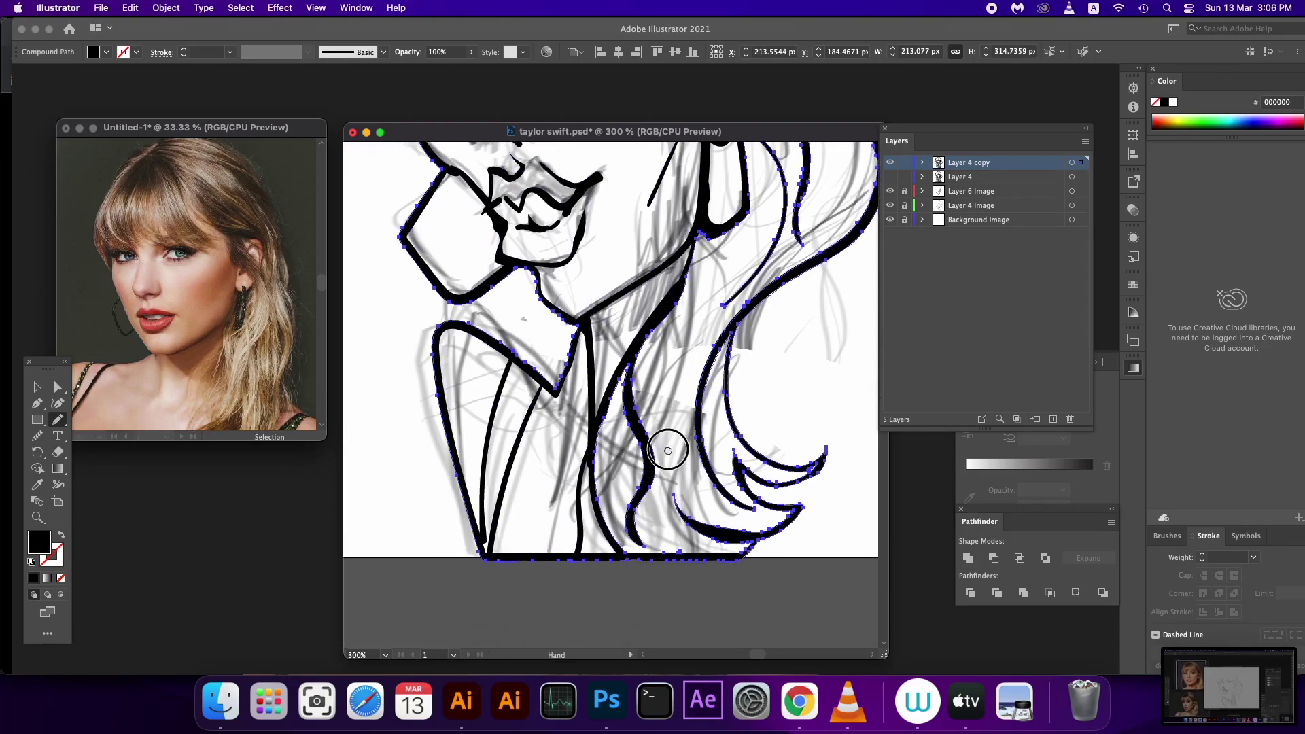
mouse_move(670, 464)
left_mouse_down()
mouse_move(645, 514)
mouse_move(676, 471)
mouse_move(662, 561)
mouse_move(700, 411)
left_mouse_up()
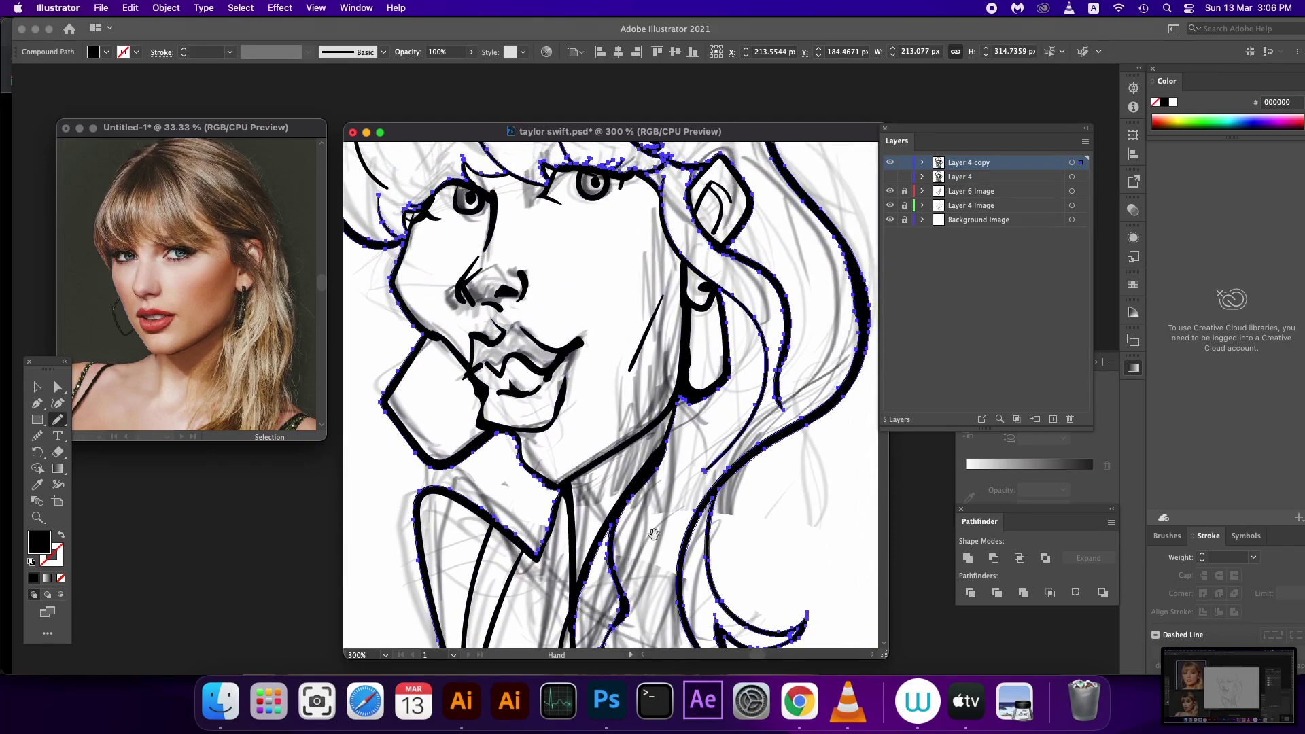
mouse_move(738, 336)
left_mouse_down()
mouse_move(726, 437)
mouse_move(738, 434)
mouse_move(659, 249)
left_mouse_up()
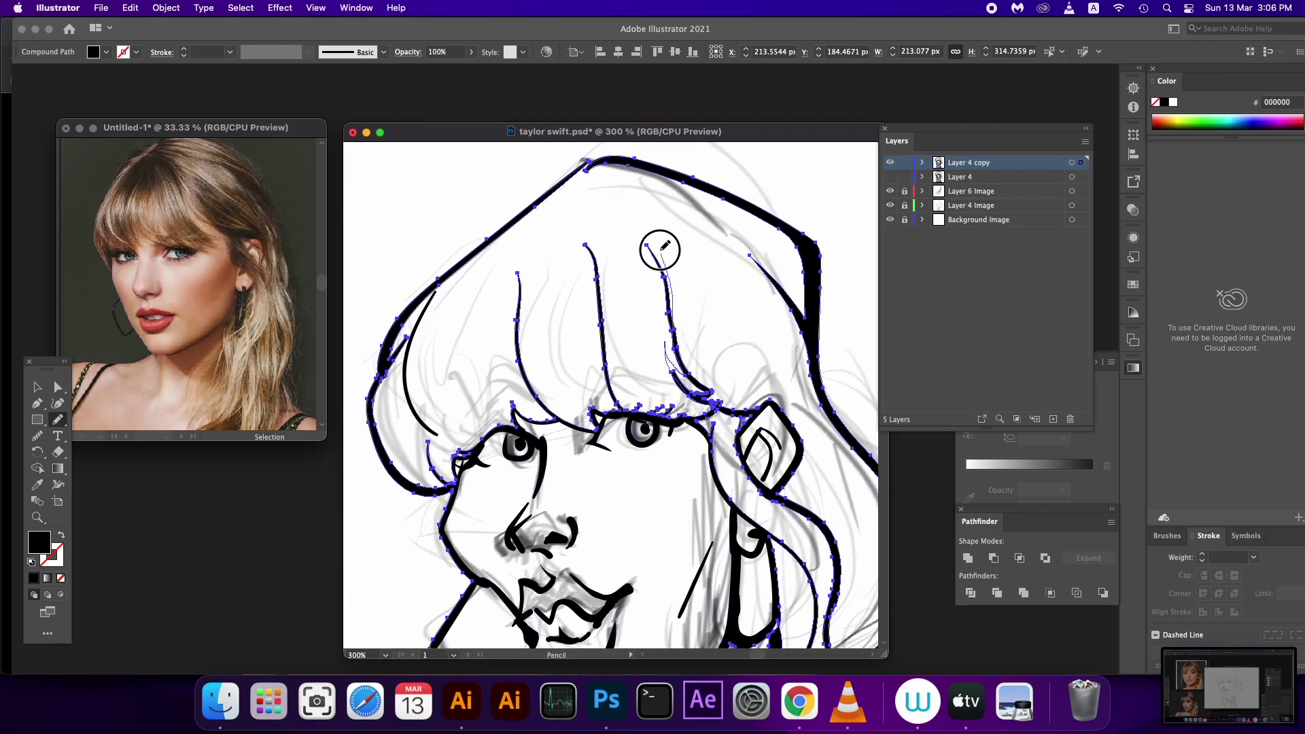
- Redraw the hair strands toward the eye and at the crown, undoing an accidental black fill
mouse_move(660, 249)
left_mouse_down()
mouse_move(693, 360)
mouse_move(747, 441)
left_mouse_up()
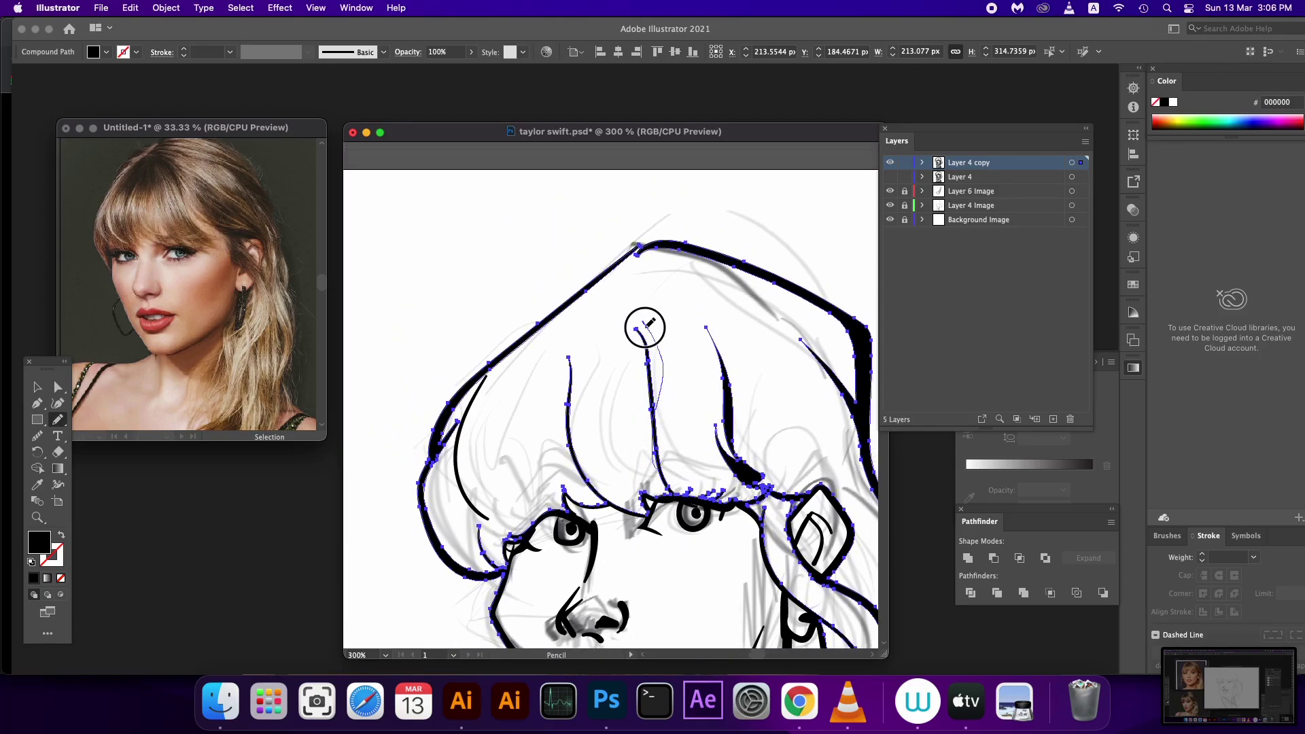
left_click_drag(643, 320, 665, 488)
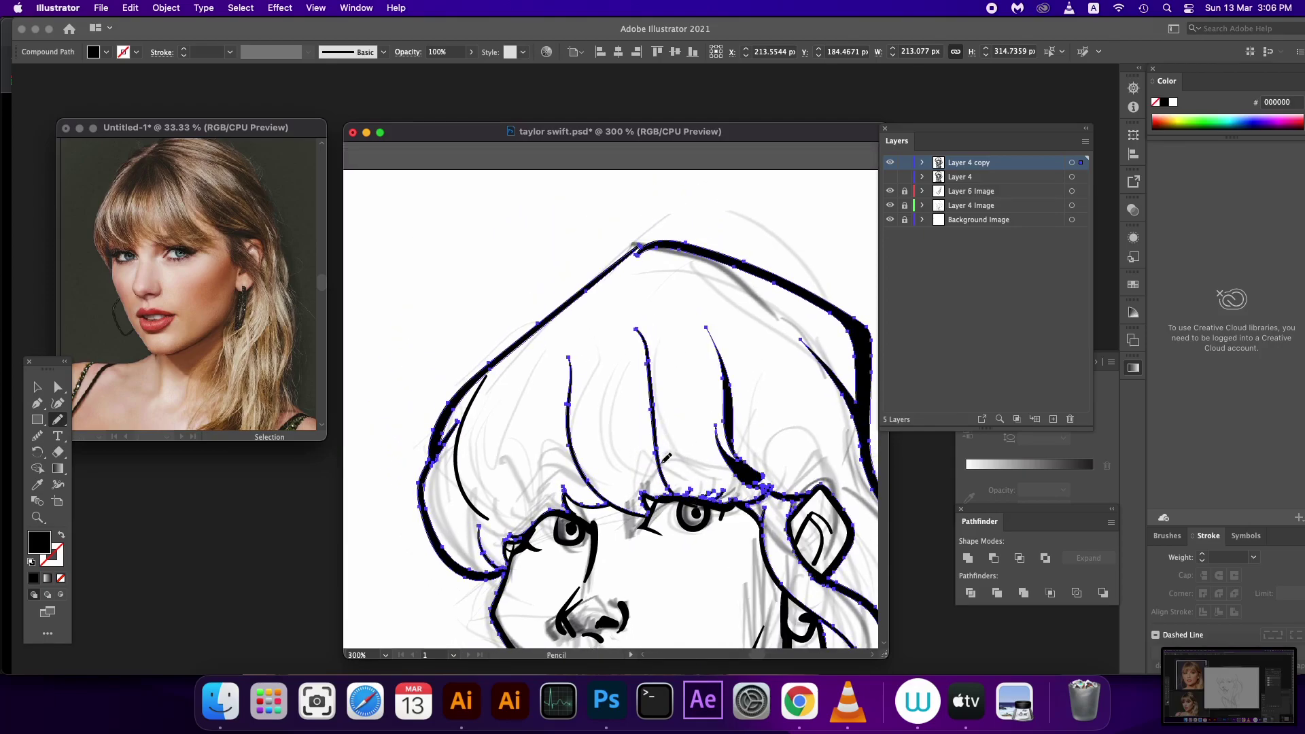
mouse_move(656, 347)
left_mouse_down()
mouse_move(662, 469)
mouse_move(697, 484)
left_mouse_up()
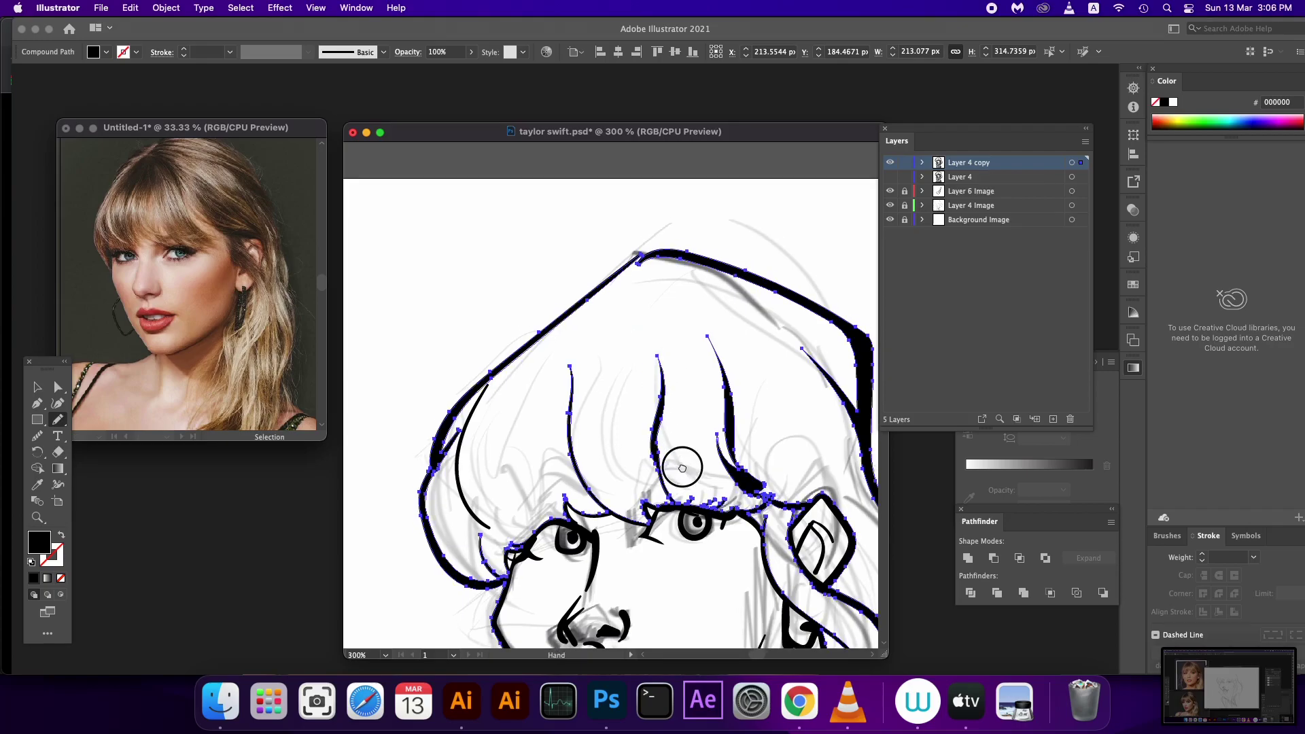
left_click_drag(629, 317, 620, 360)
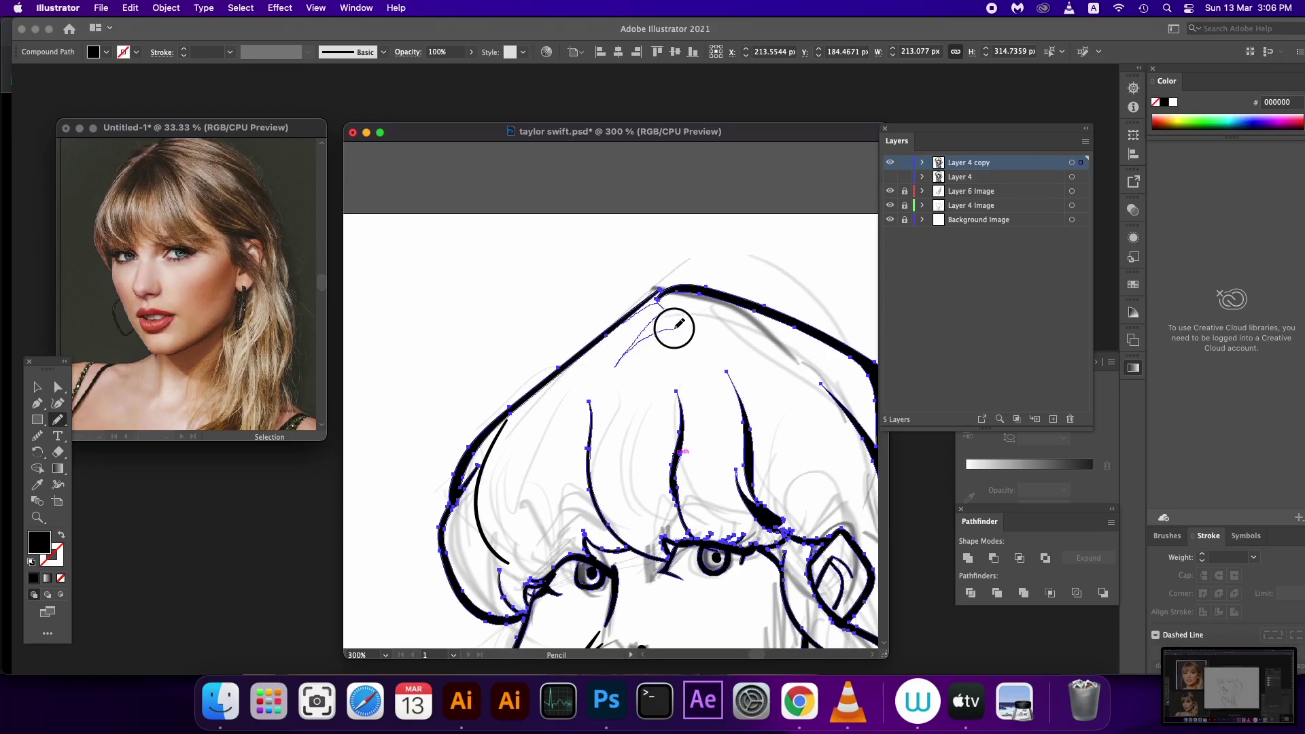
mouse_move(620, 360)
left_mouse_down()
mouse_move(680, 292)
mouse_move(598, 351)
mouse_move(652, 291)
left_mouse_up()
key("super+z")
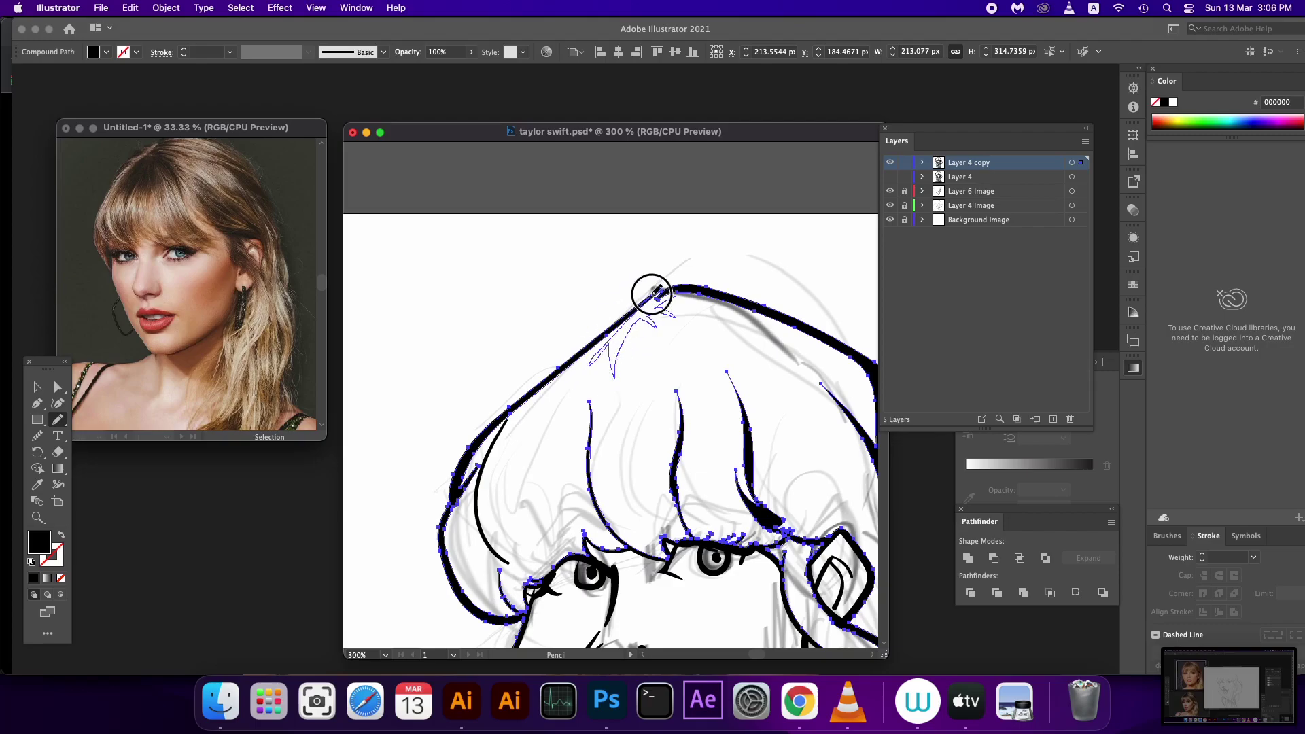
mouse_move(707, 457)
left_mouse_down()
mouse_move(730, 284)
mouse_move(618, 202)
left_mouse_up()
- Select the Layer 4 copy paths and add thin strokes beside the eye
left_click(1079, 163)
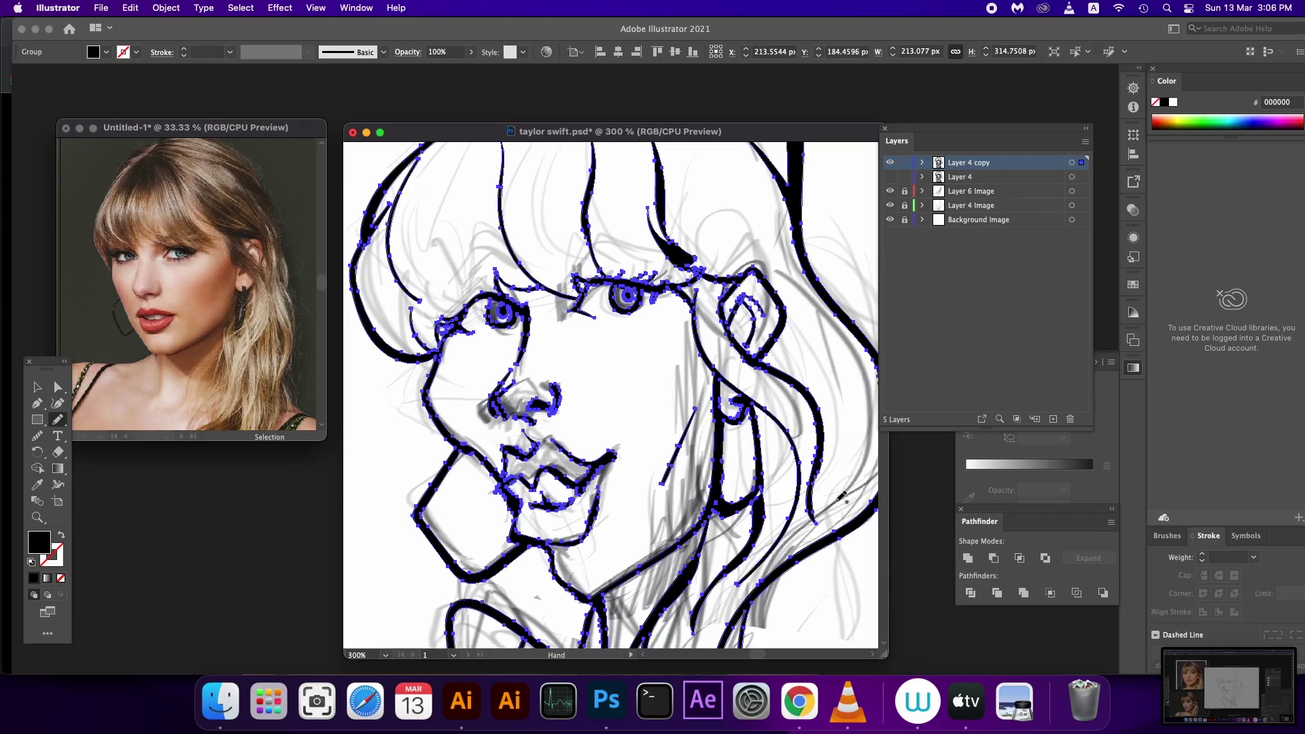
left_click_drag(631, 422, 739, 451)
left_click_drag(566, 395, 581, 425)
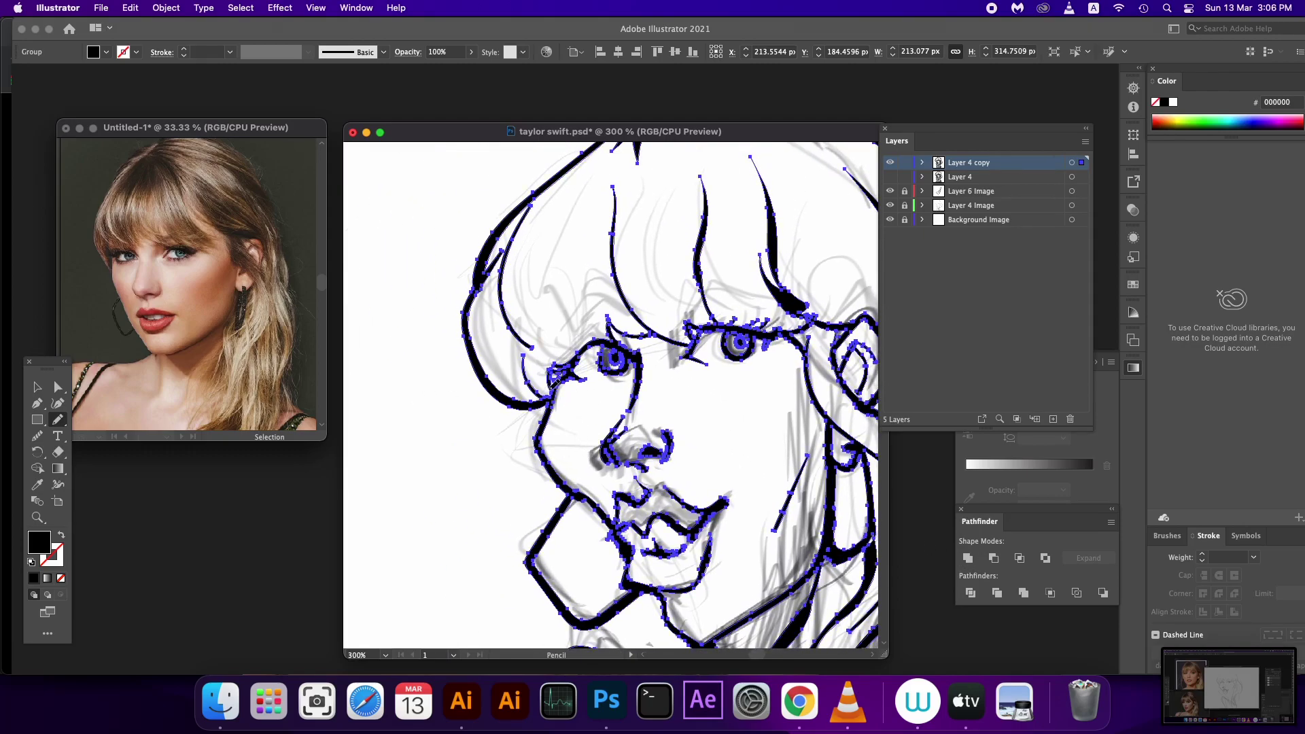
mouse_move(562, 355)
left_mouse_down()
mouse_move(552, 321)
mouse_move(576, 399)
left_mouse_up()
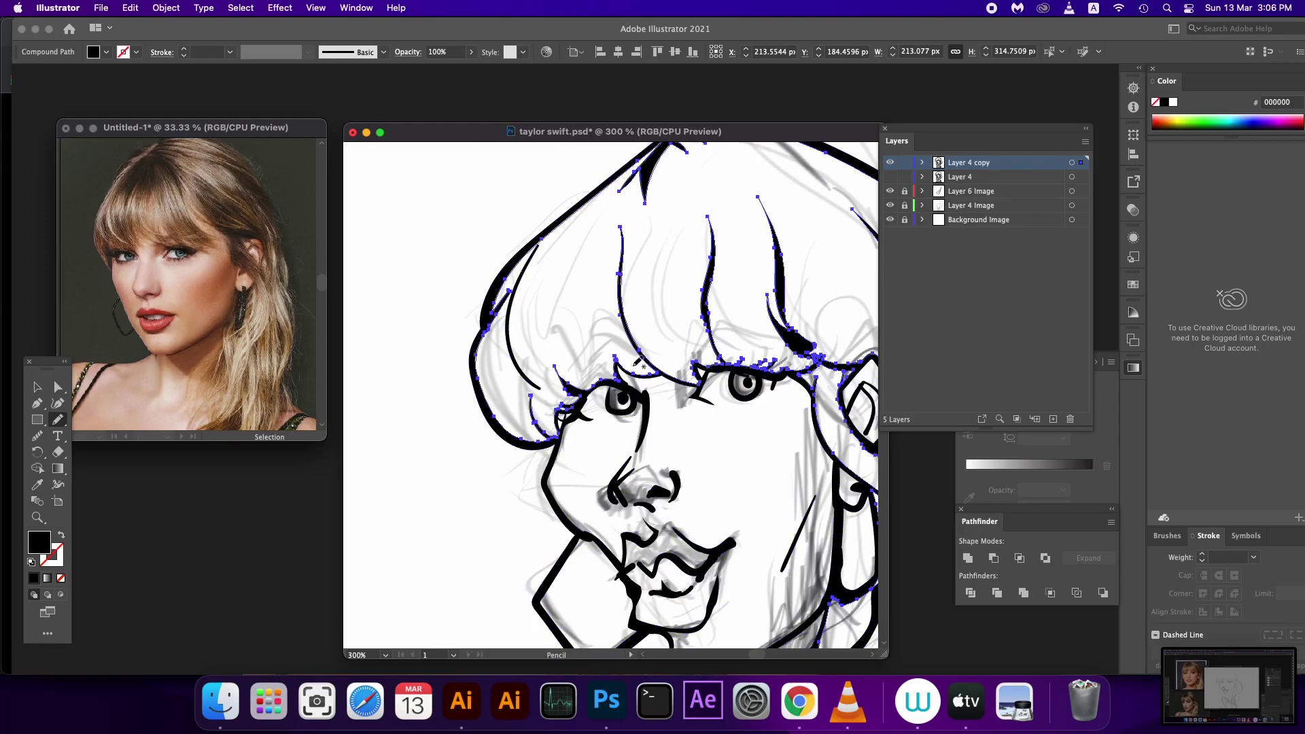
left_click_drag(635, 513, 639, 370)
scroll(704, 407, "up", 5)
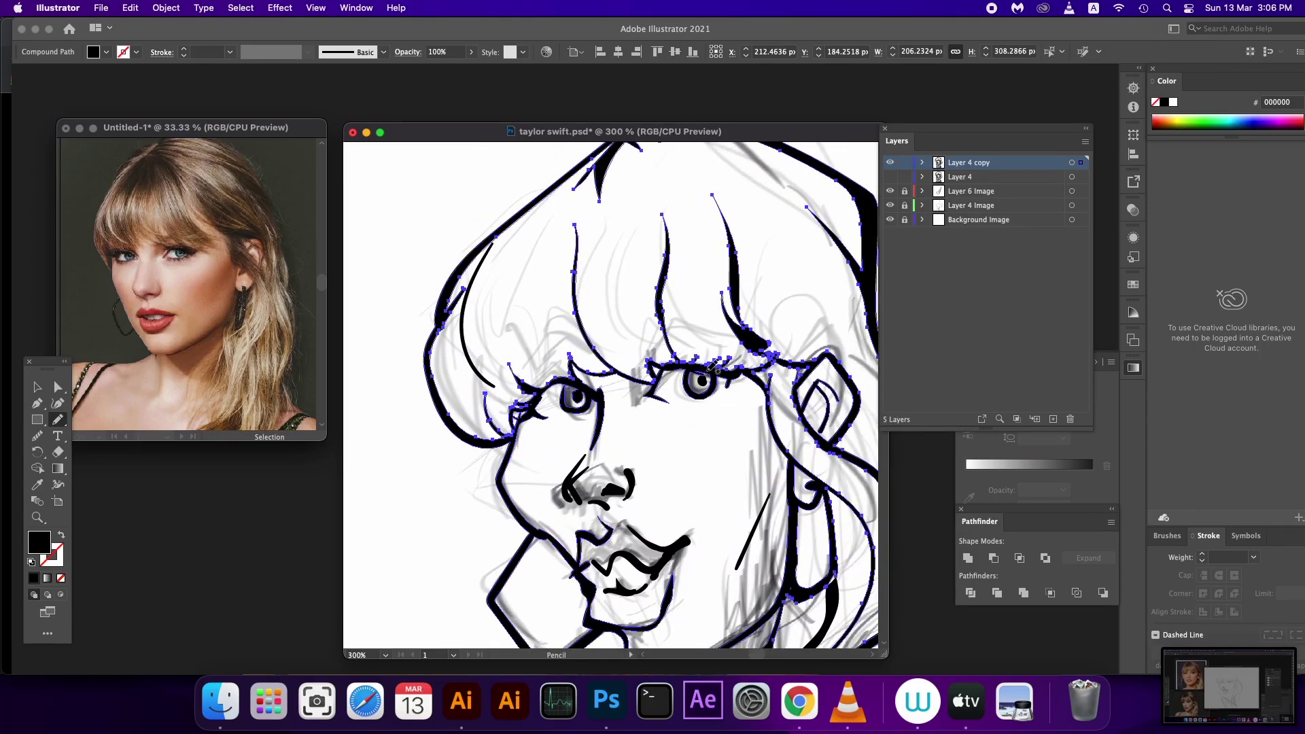
scroll(657, 375, "up", 3)
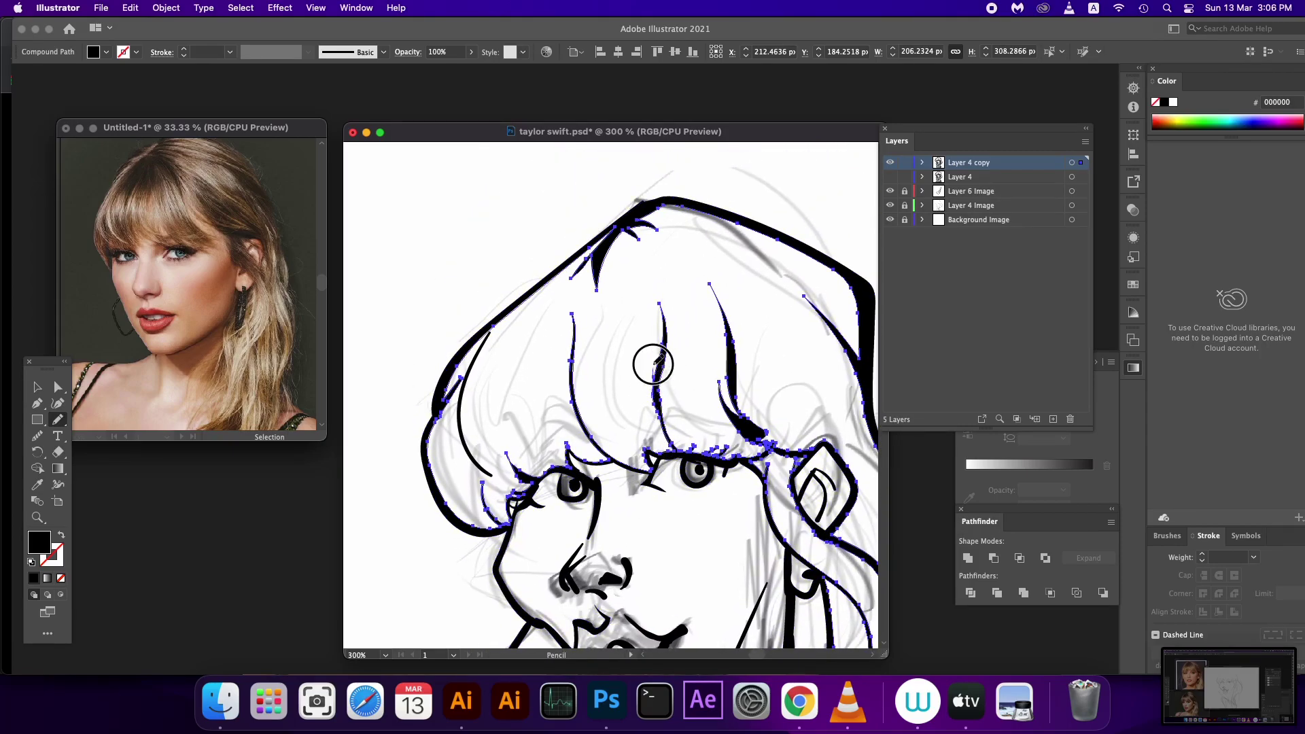
scroll(710, 373, "down", 5)
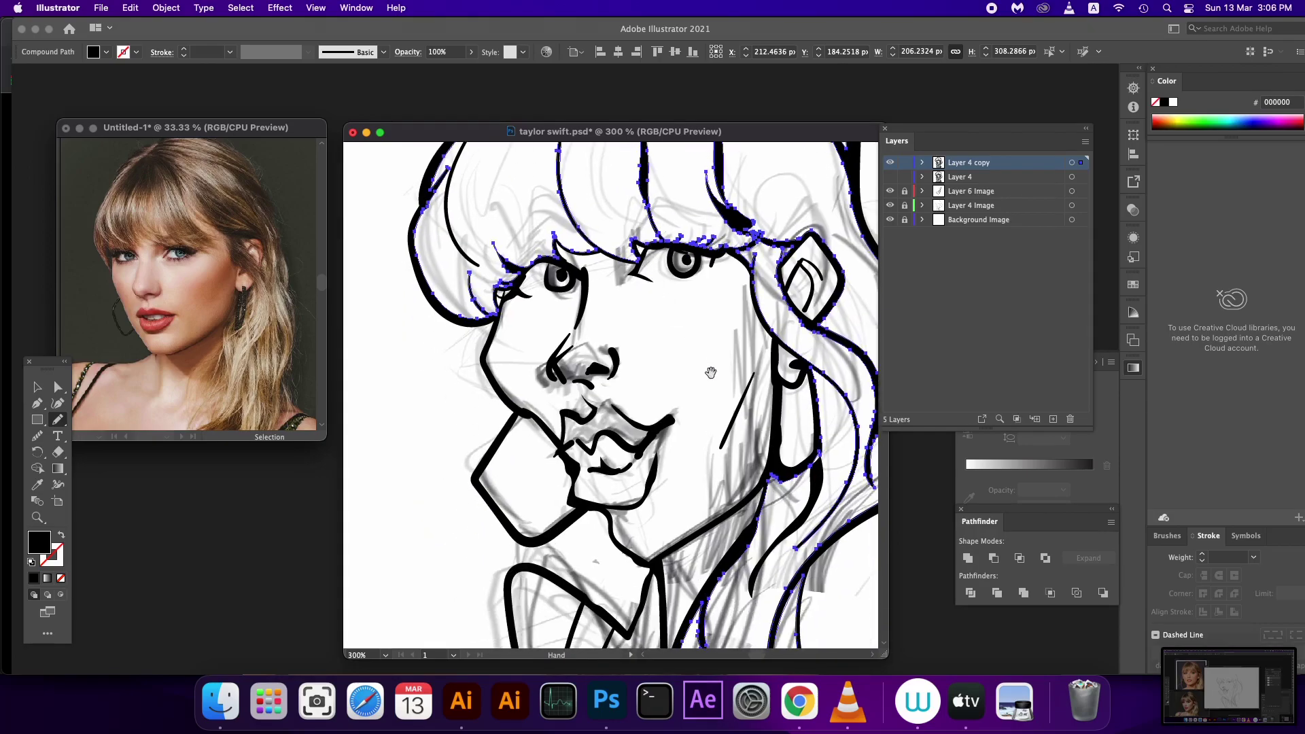
left_click_drag(710, 372, 674, 415)
- Draw a rectangle covering the whole caricature
key("super+1")
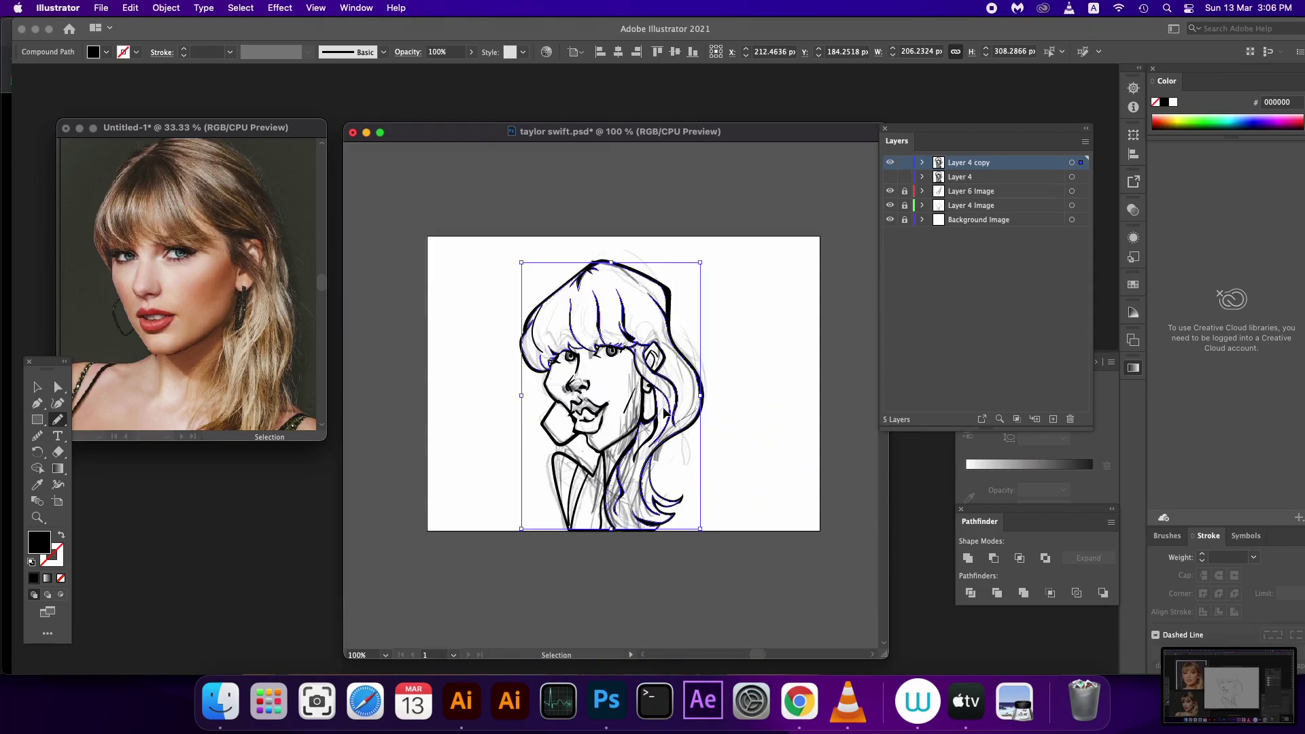
key("super+equal")
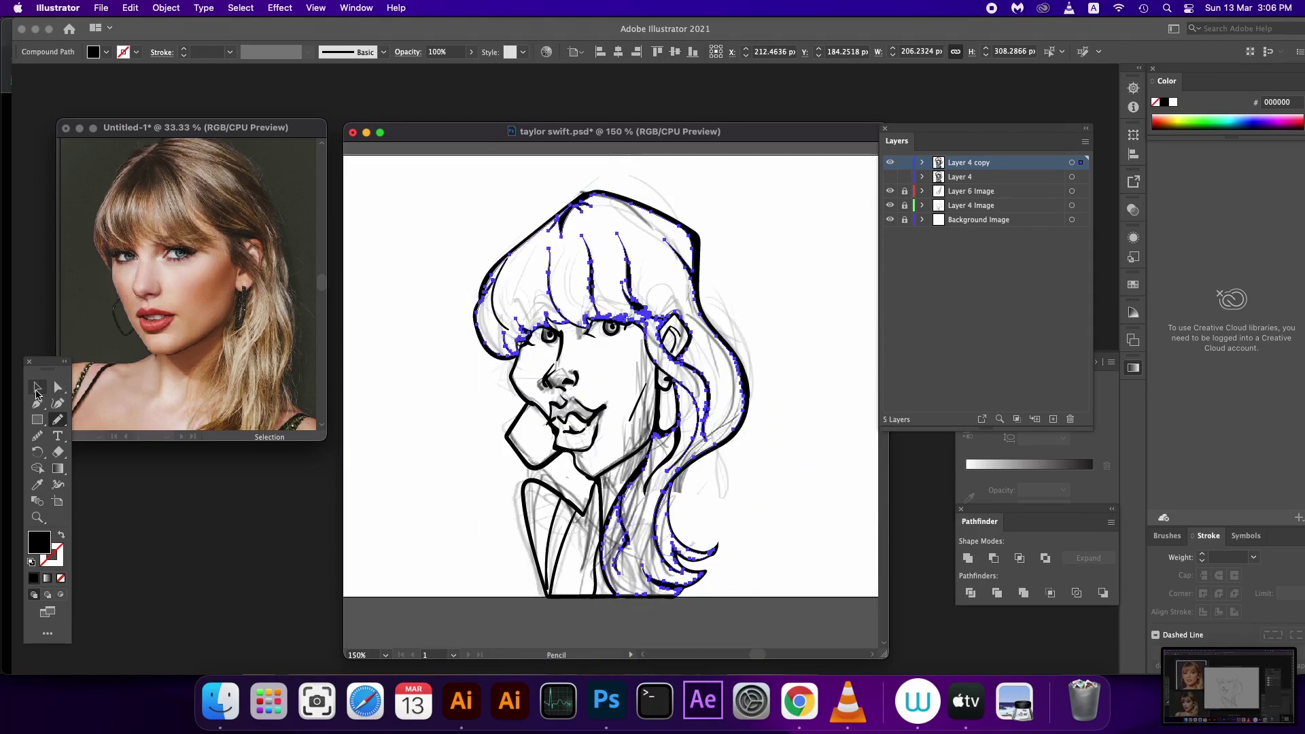
left_click(37, 388)
left_click(475, 374)
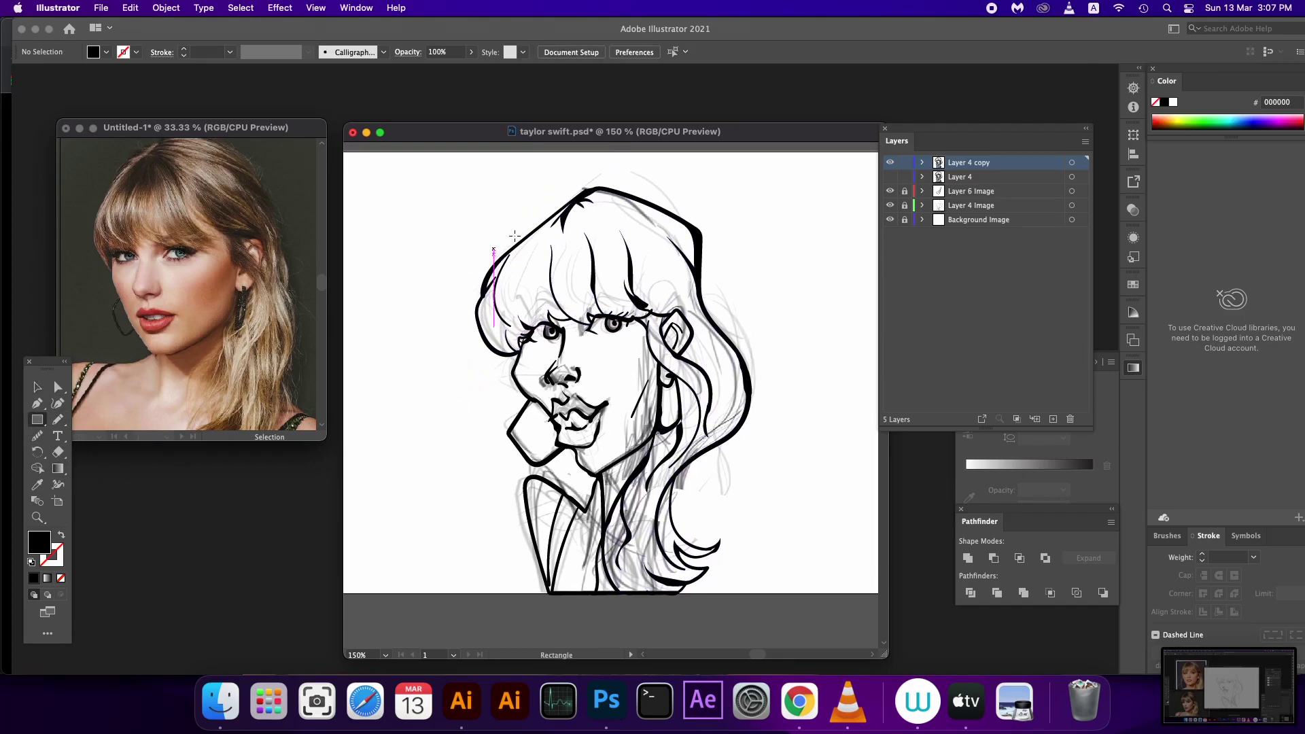
left_click_drag(436, 162, 800, 614)
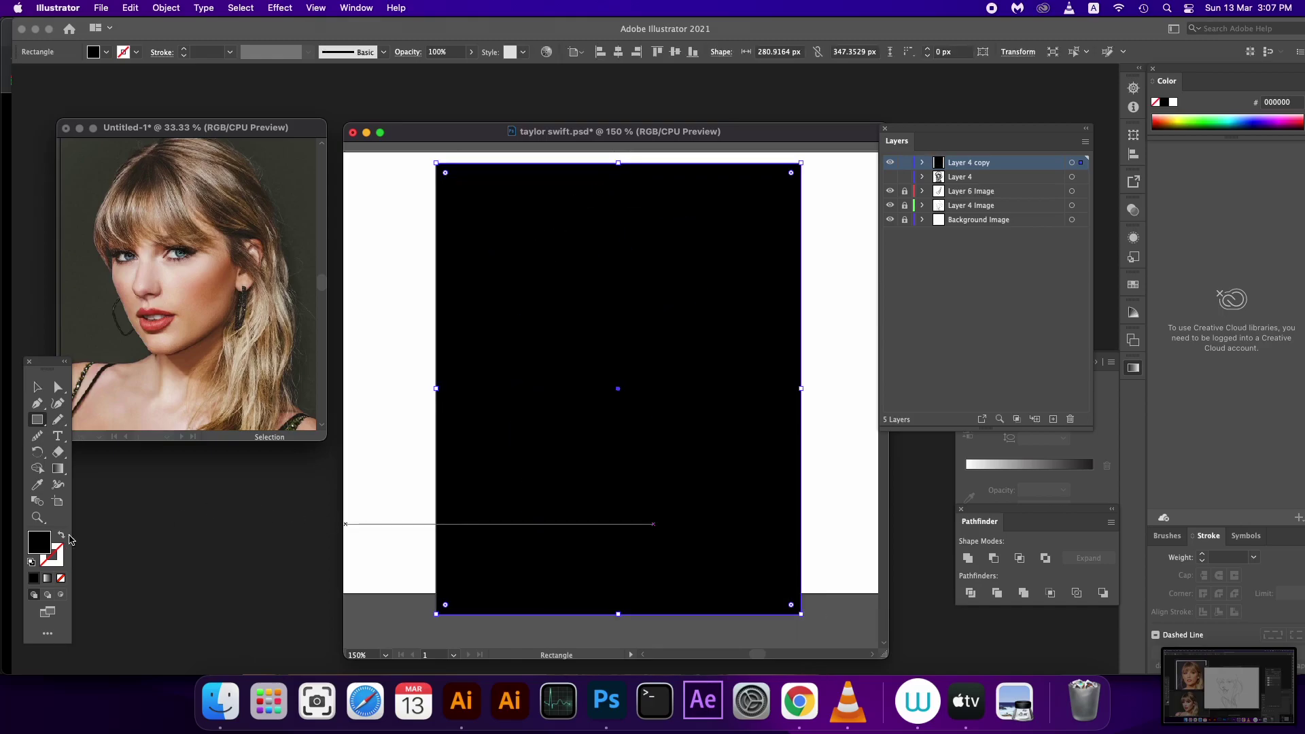
- Fill the rectangle green 0aed0a, send it to the back, and select everything
double_click(44, 540)
left_click(633, 516)
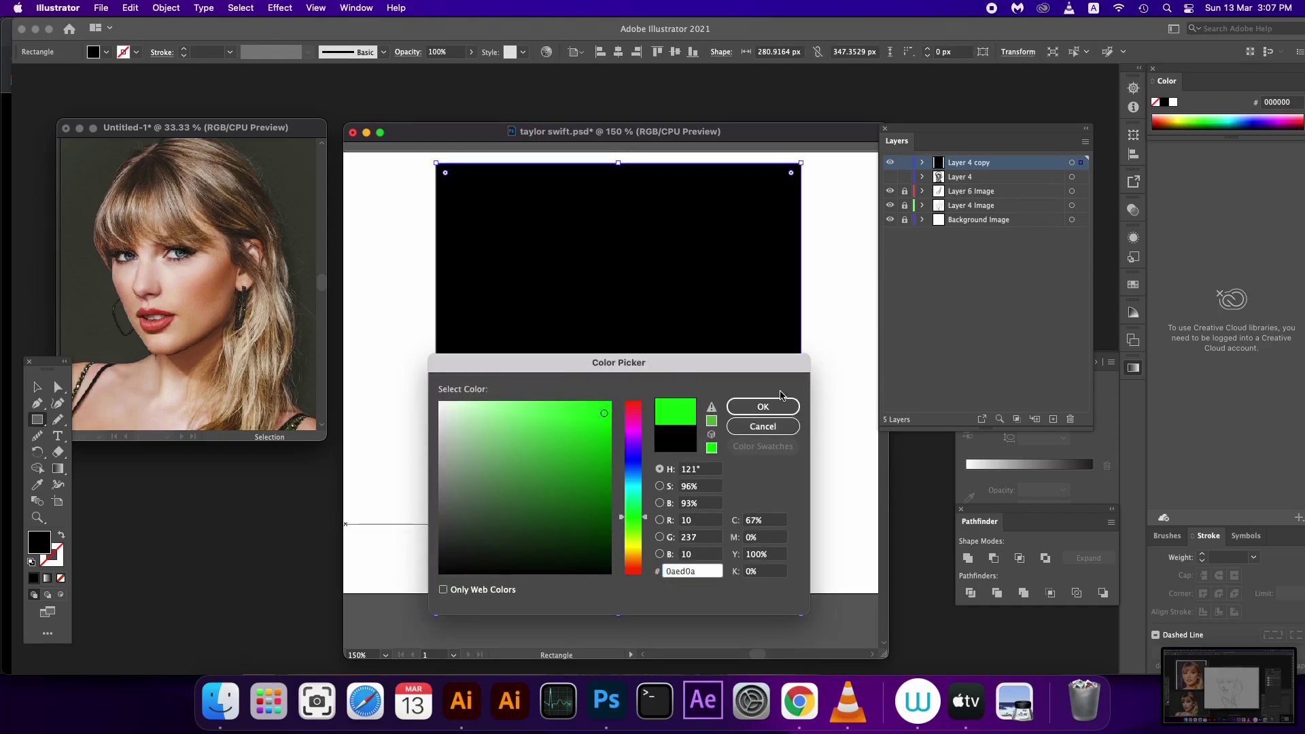
left_click(781, 405)
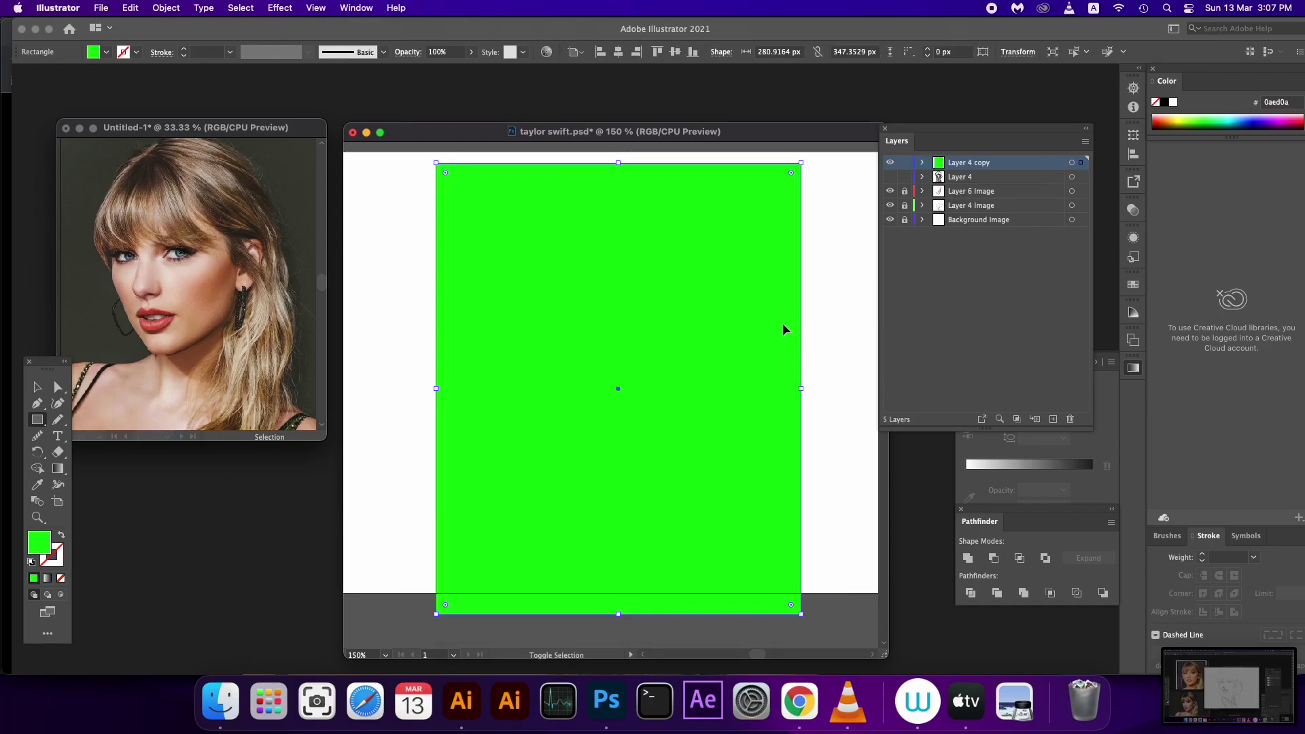
key("ctrl+shift+bracketleft")
key("ctrl+a")
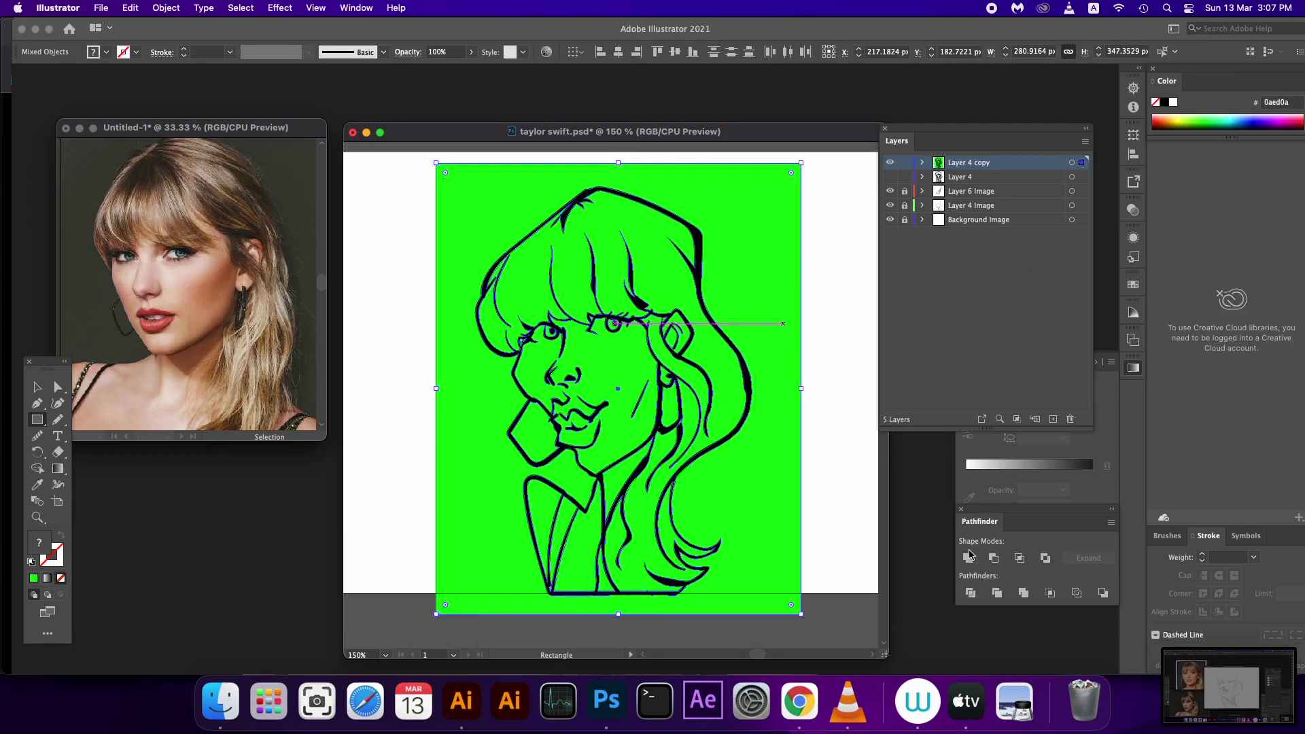
- Divide the rectangle along the outlines and delete the outer green background piece
left_click(970, 593)
left_click(1053, 419)
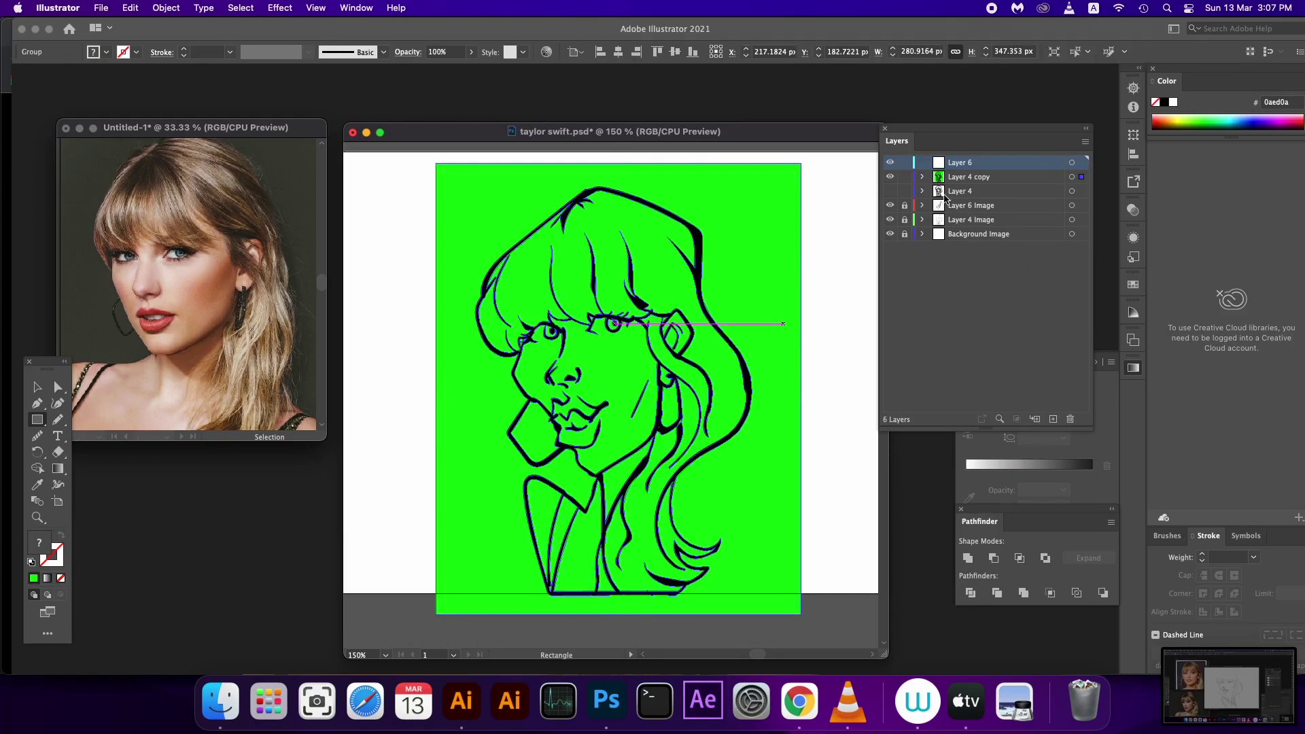
left_click(922, 177)
left_click(939, 191)
left_click(998, 210)
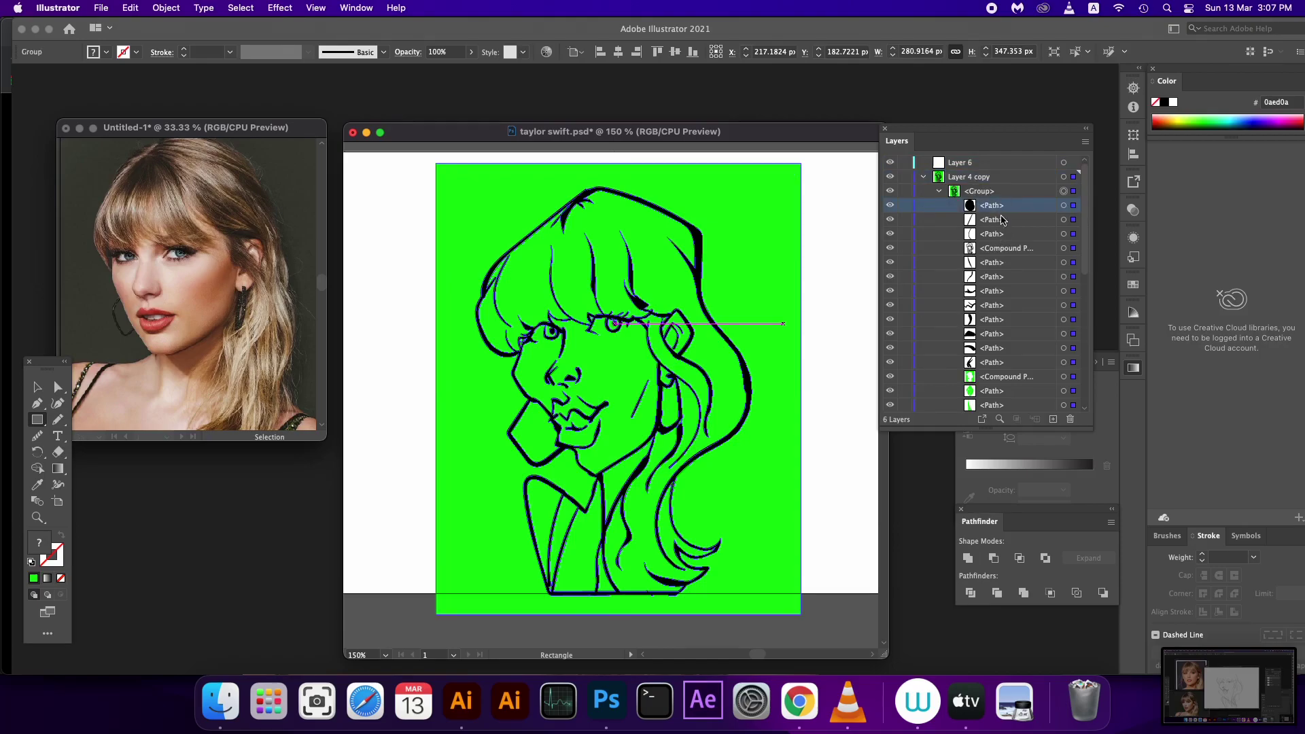
left_click(986, 362, "shift")
key("Delete")
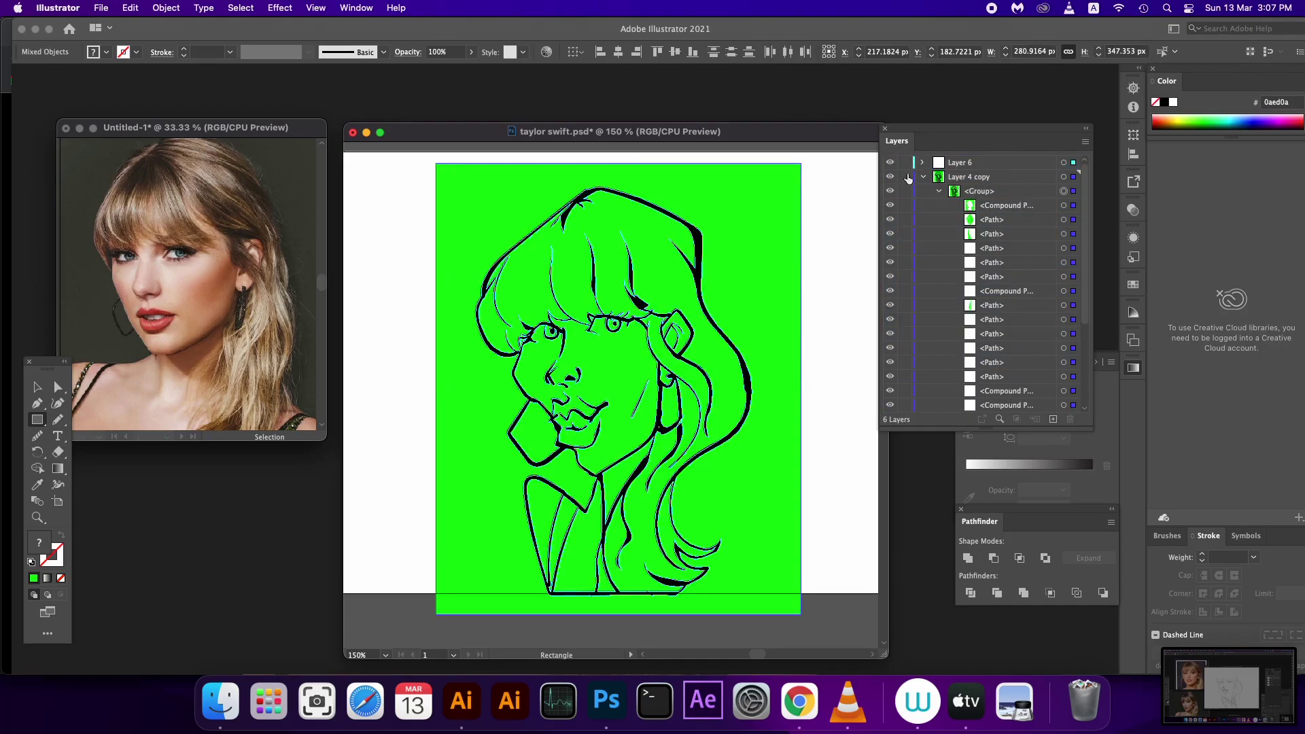
left_click(1005, 180)
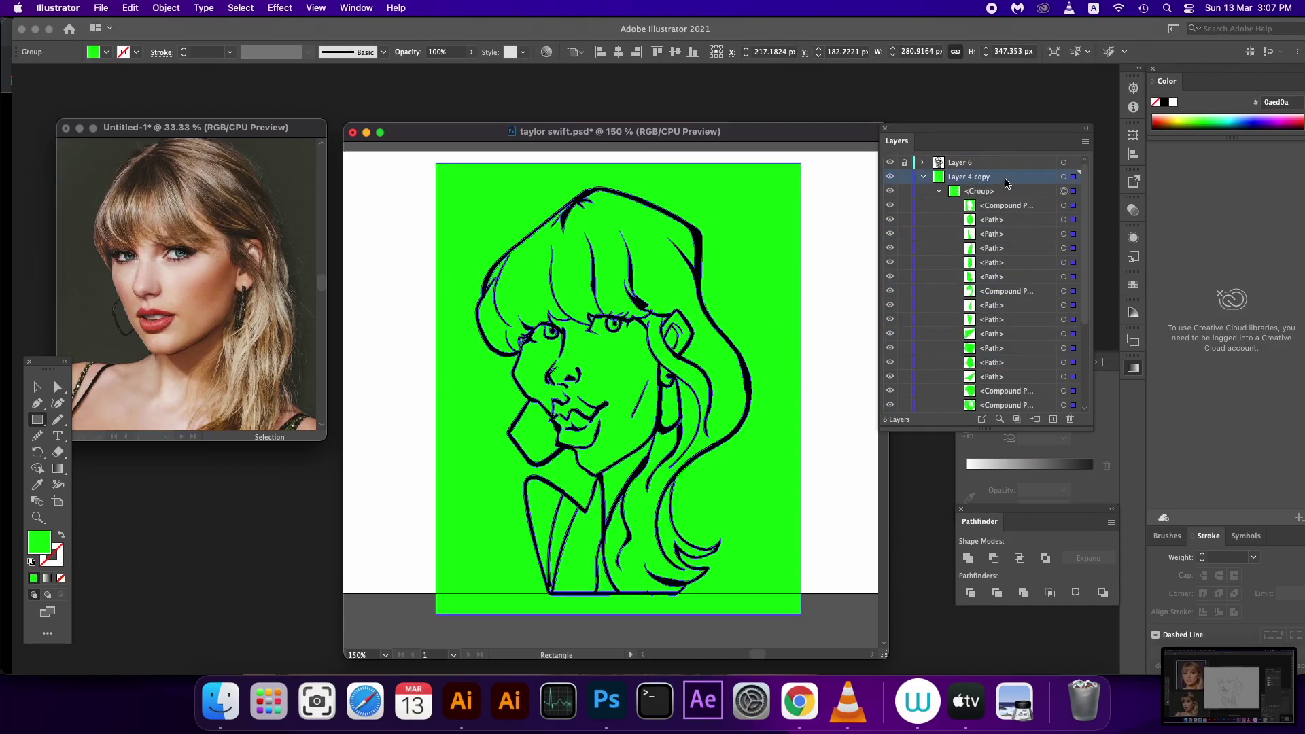
left_click(1065, 207)
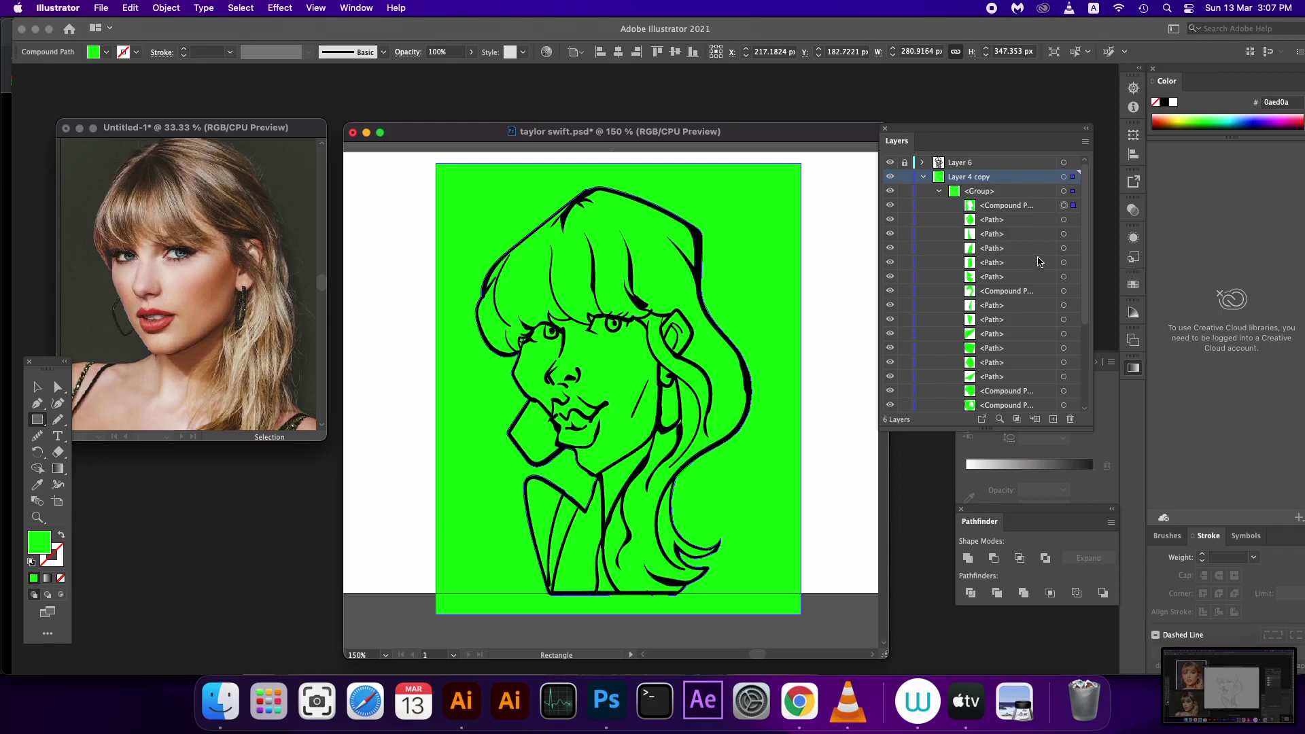
key("Delete")
left_click(923, 176)
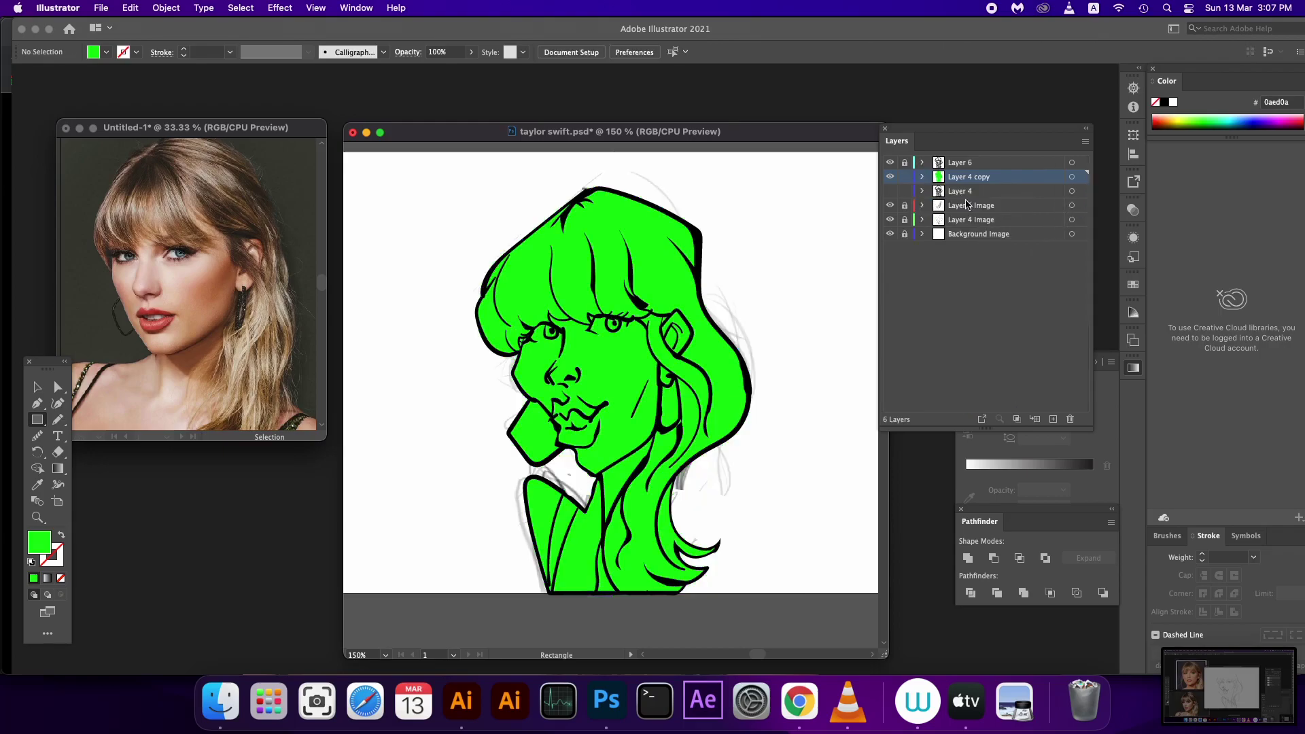
- Move Layer 6 Image and Layer 4 Image above Layer 4 copy
left_click(967, 216)
left_click(976, 206, "shift")
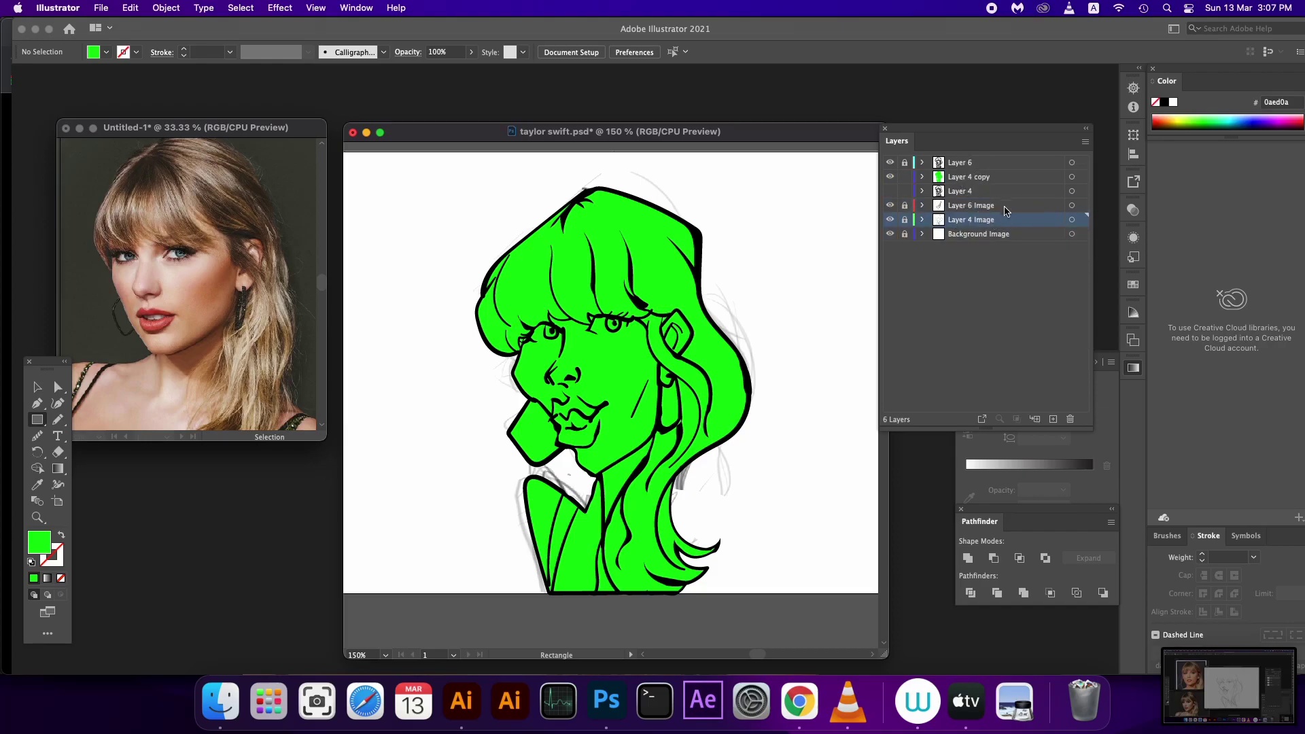
double_click(997, 207)
key("Return")
left_click_drag(976, 169, 969, 205)
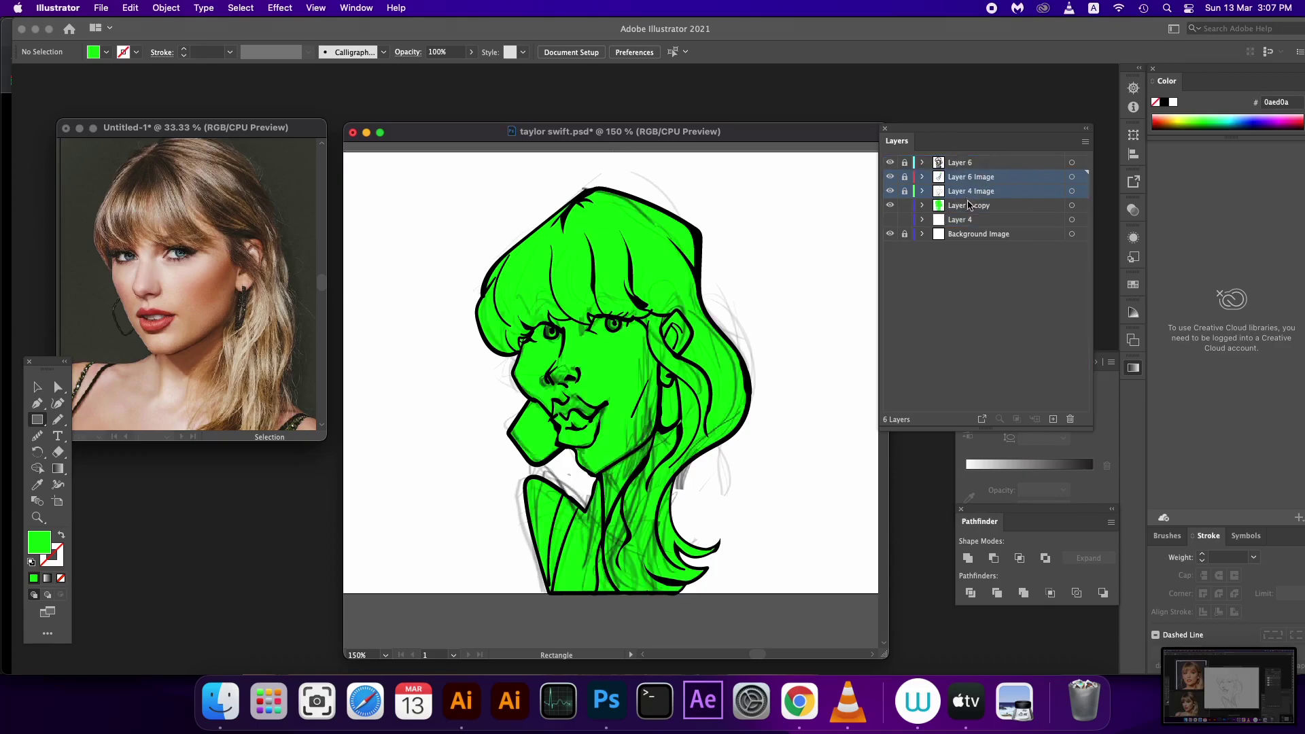
- Isolate the coloured group and fill a hair piece with a muted light brown
key("v")
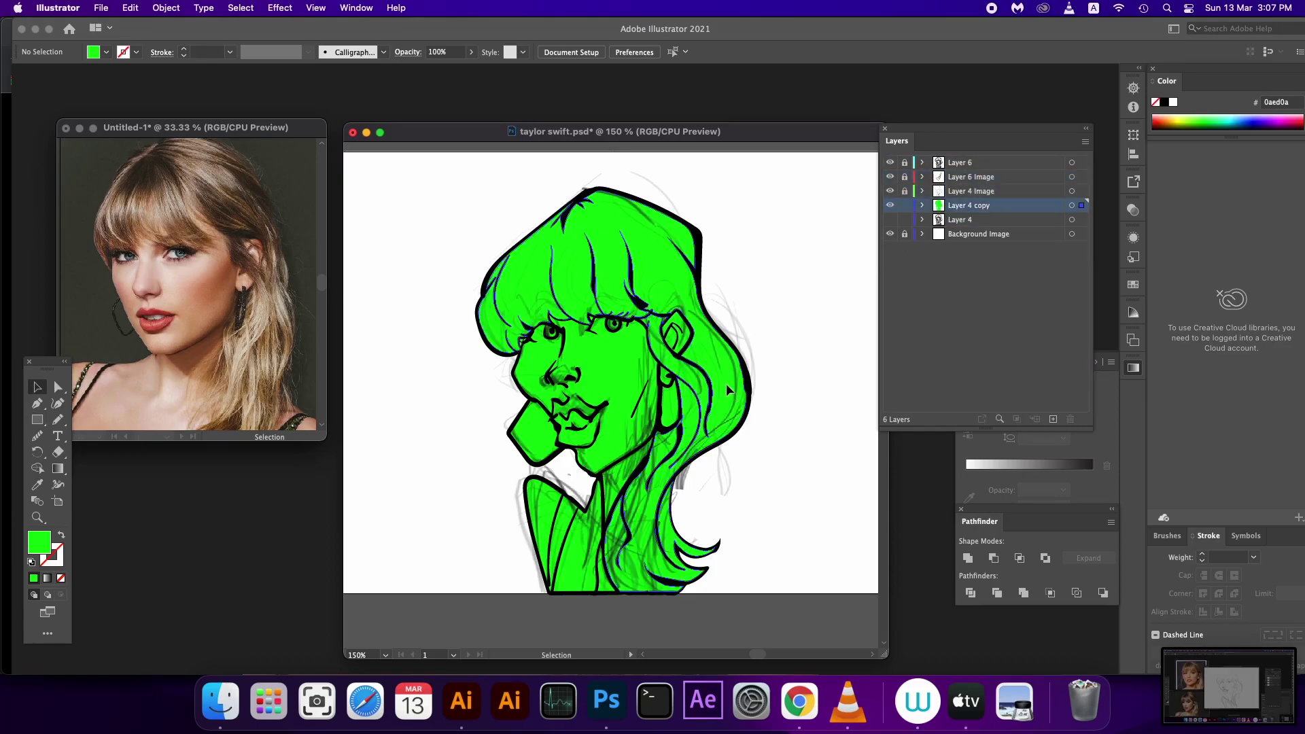
double_click(726, 383)
left_click(728, 392)
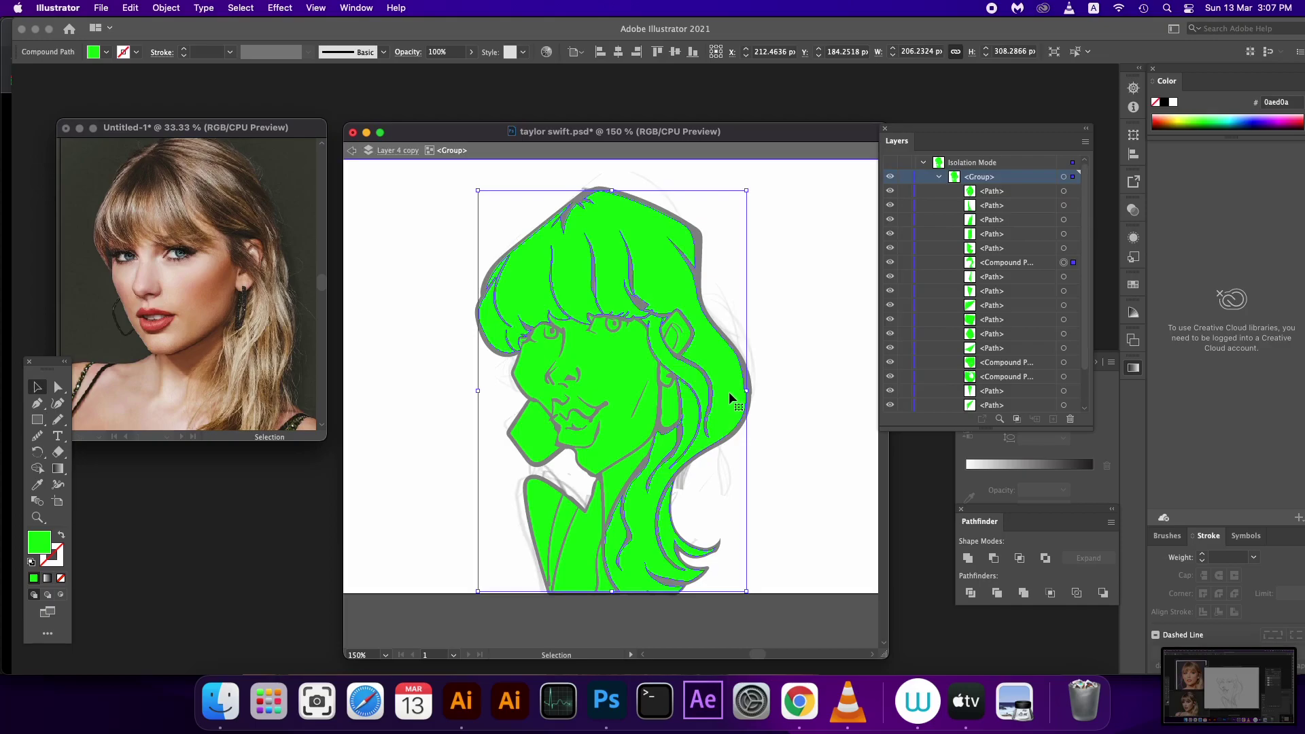
double_click(43, 545)
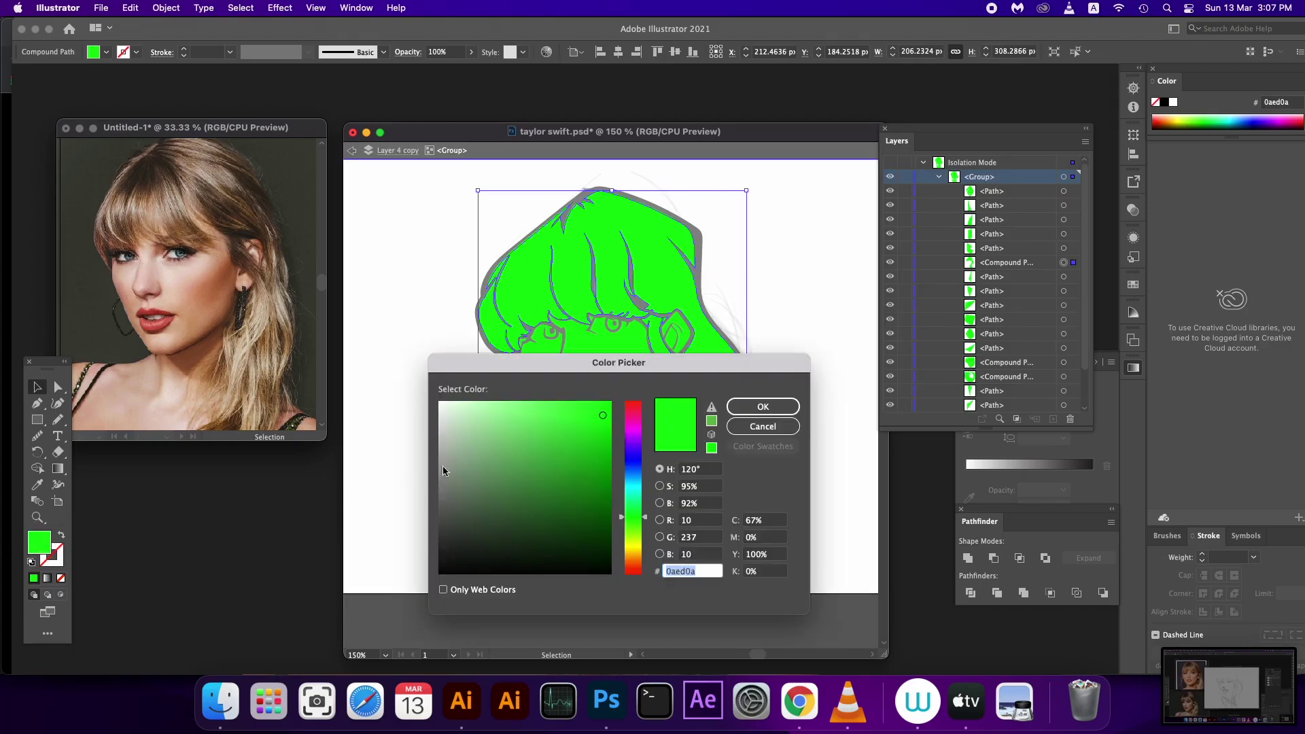
left_click_drag(629, 541, 630, 561)
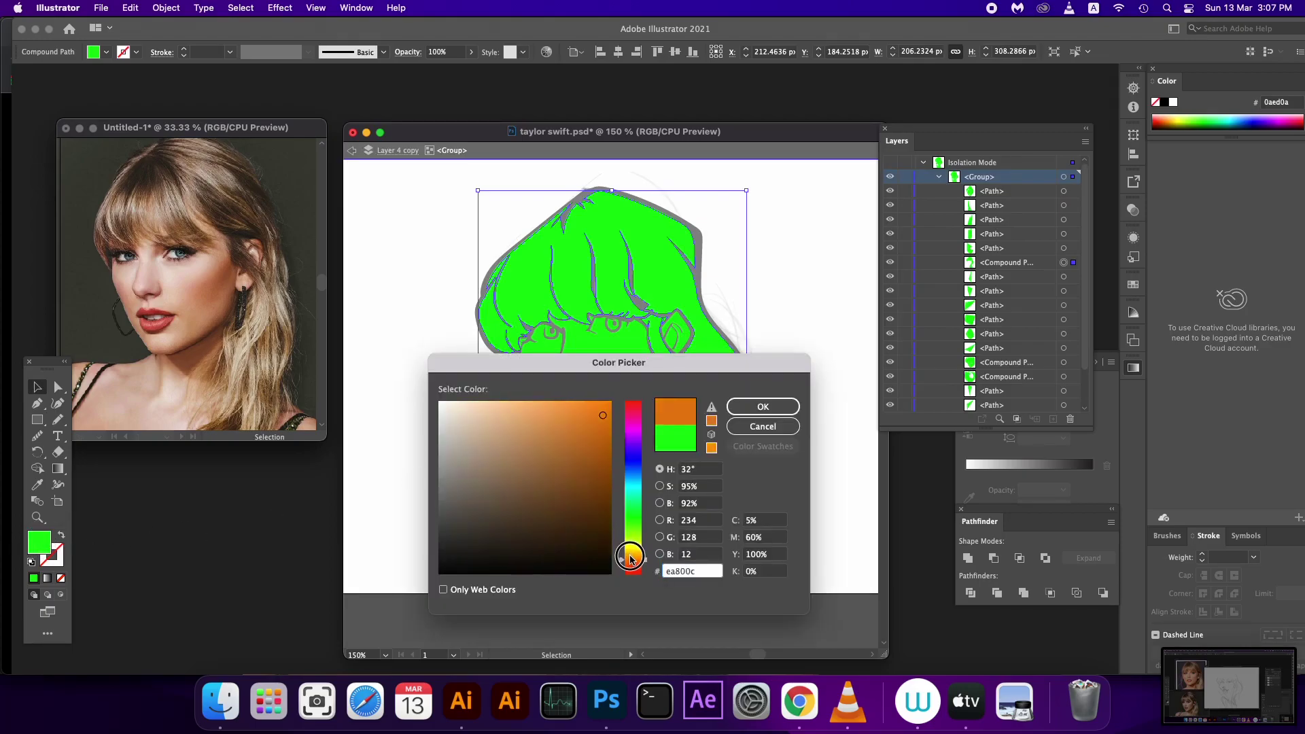
left_click_drag(477, 488, 476, 436)
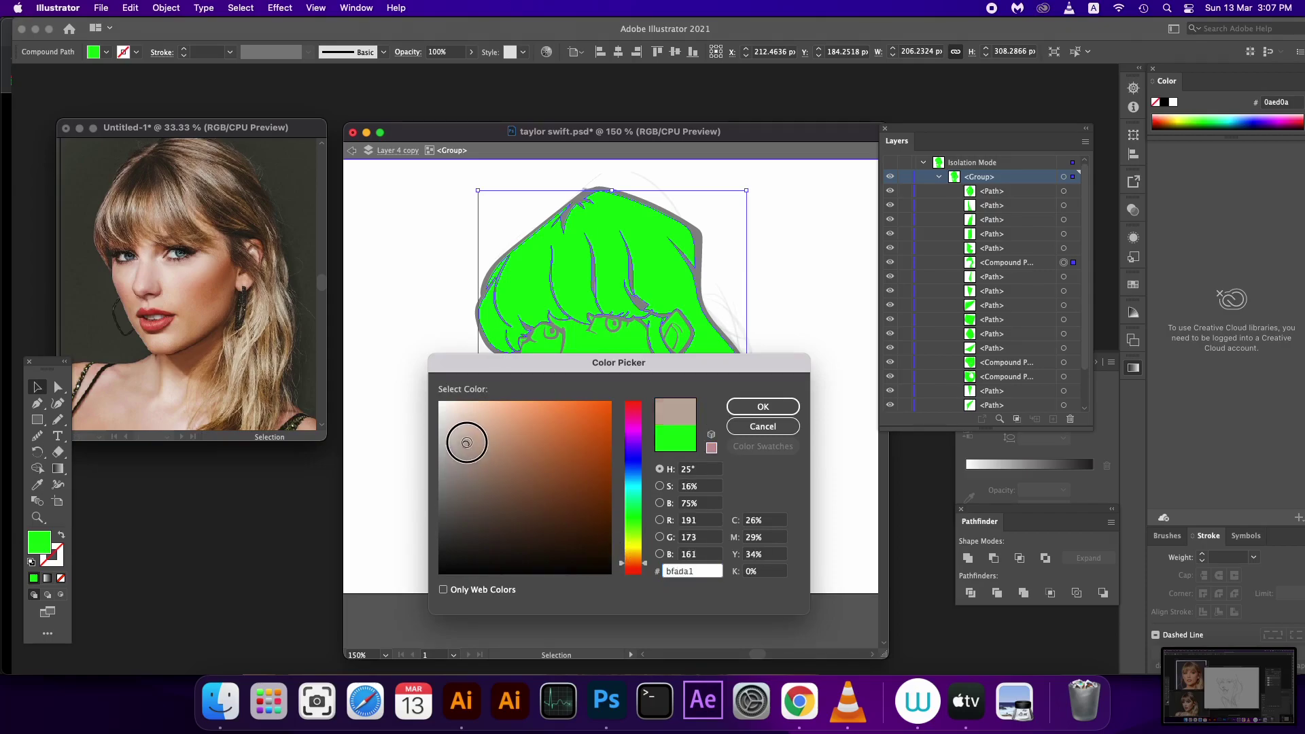
left_click(741, 405)
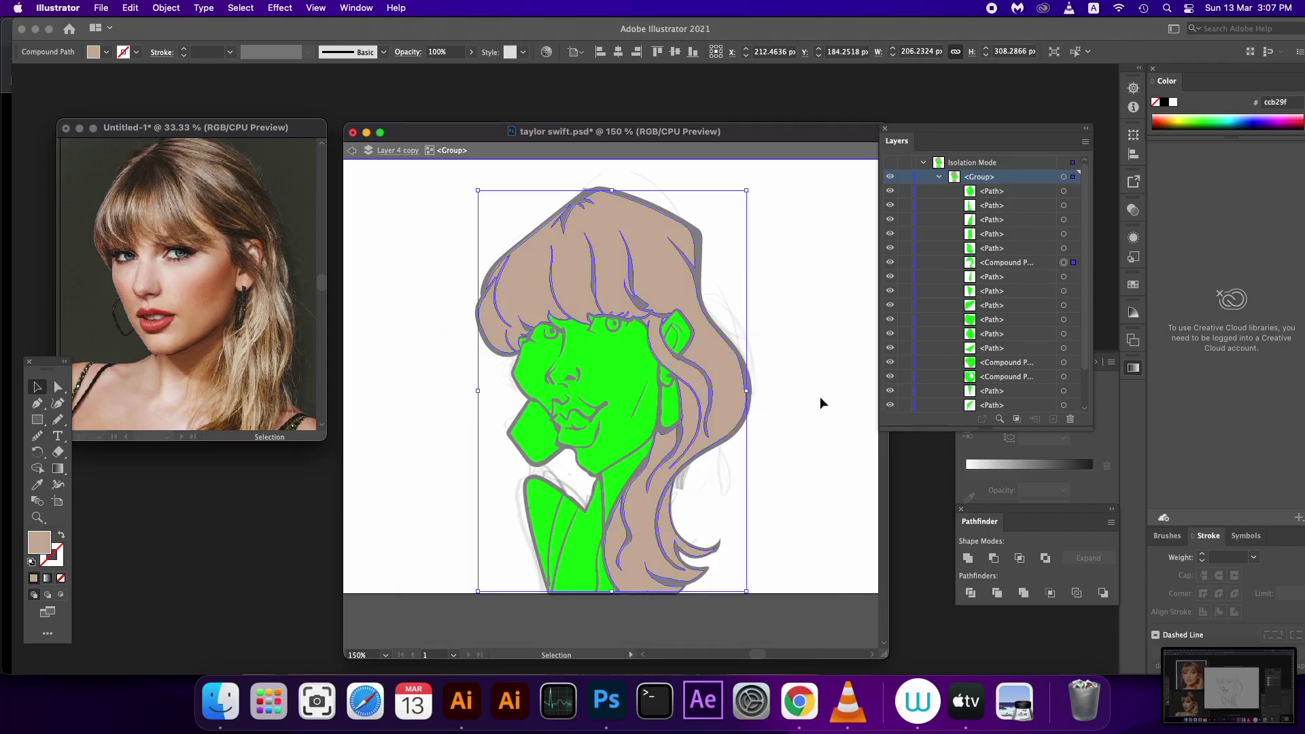
- Try a lighter peach, undo it, and settle on a brown d3a98c hair fill
double_click(40, 540)
left_click_drag(488, 431, 511, 415)
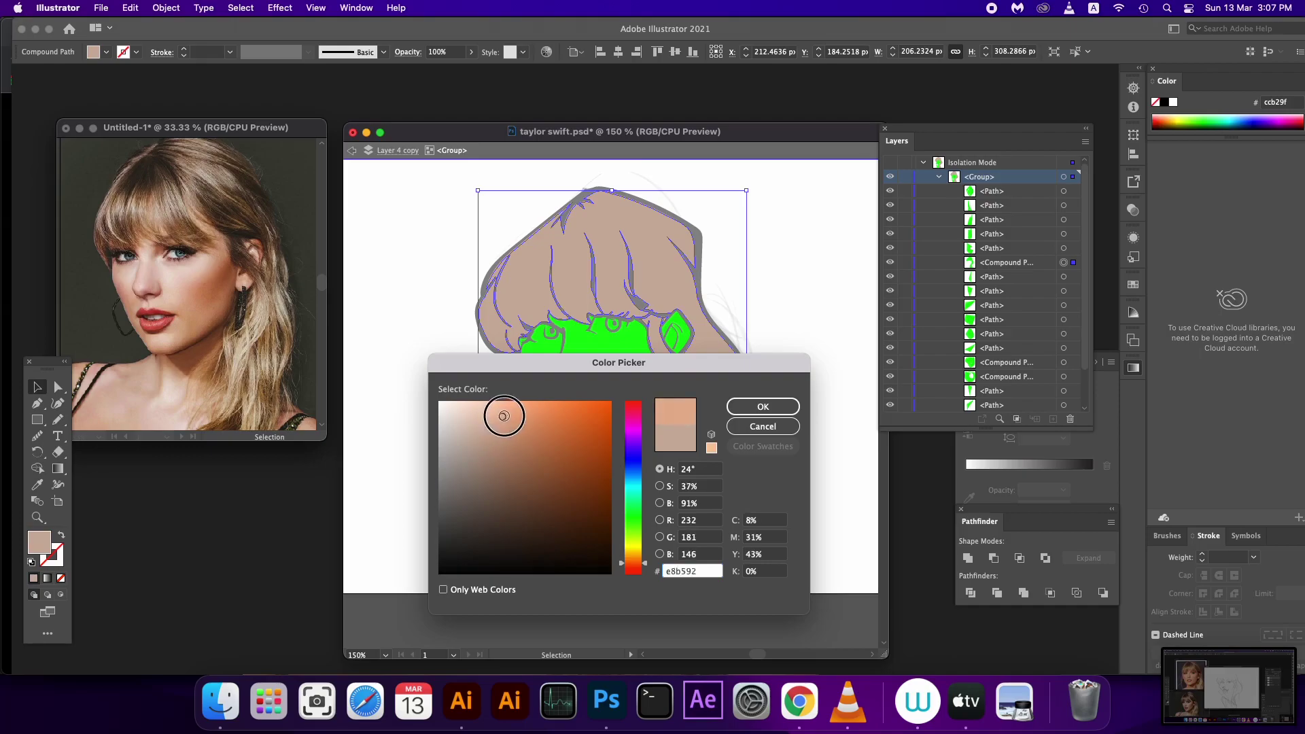
left_click(498, 408)
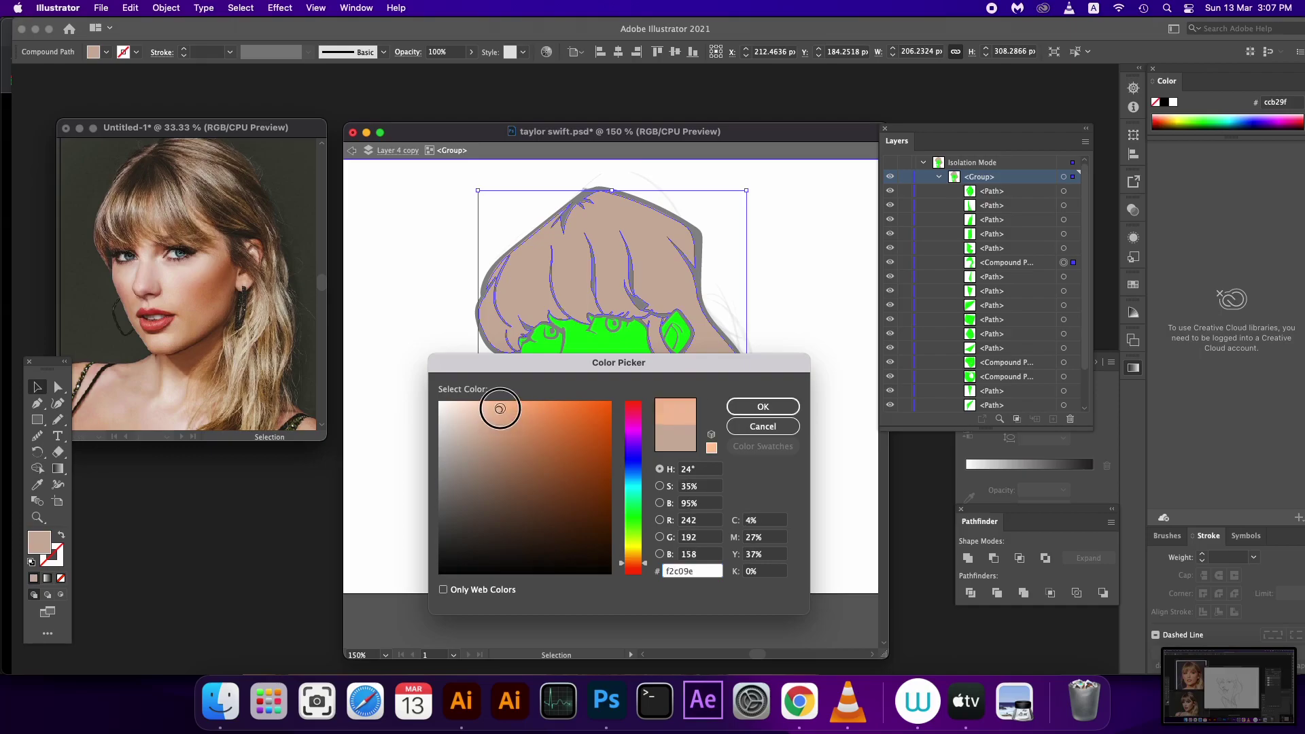
left_click(762, 407)
left_click(826, 423)
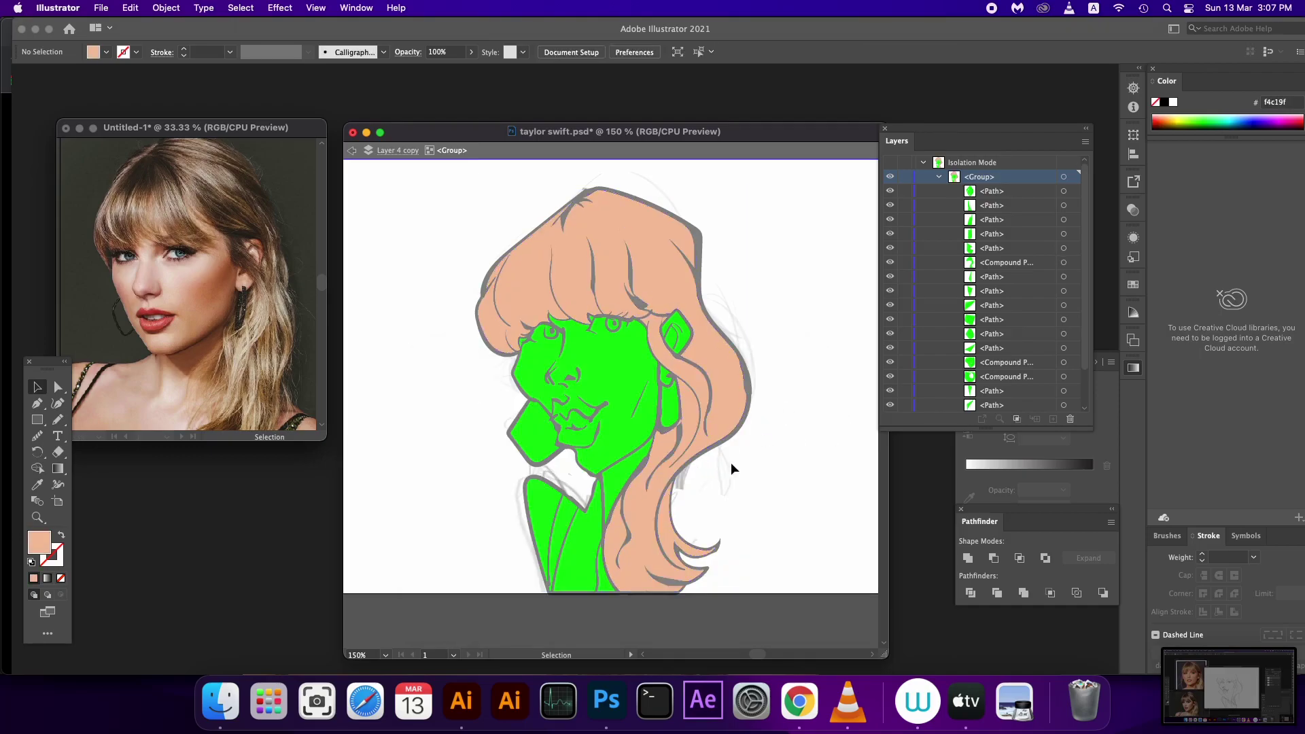
key("super+z")
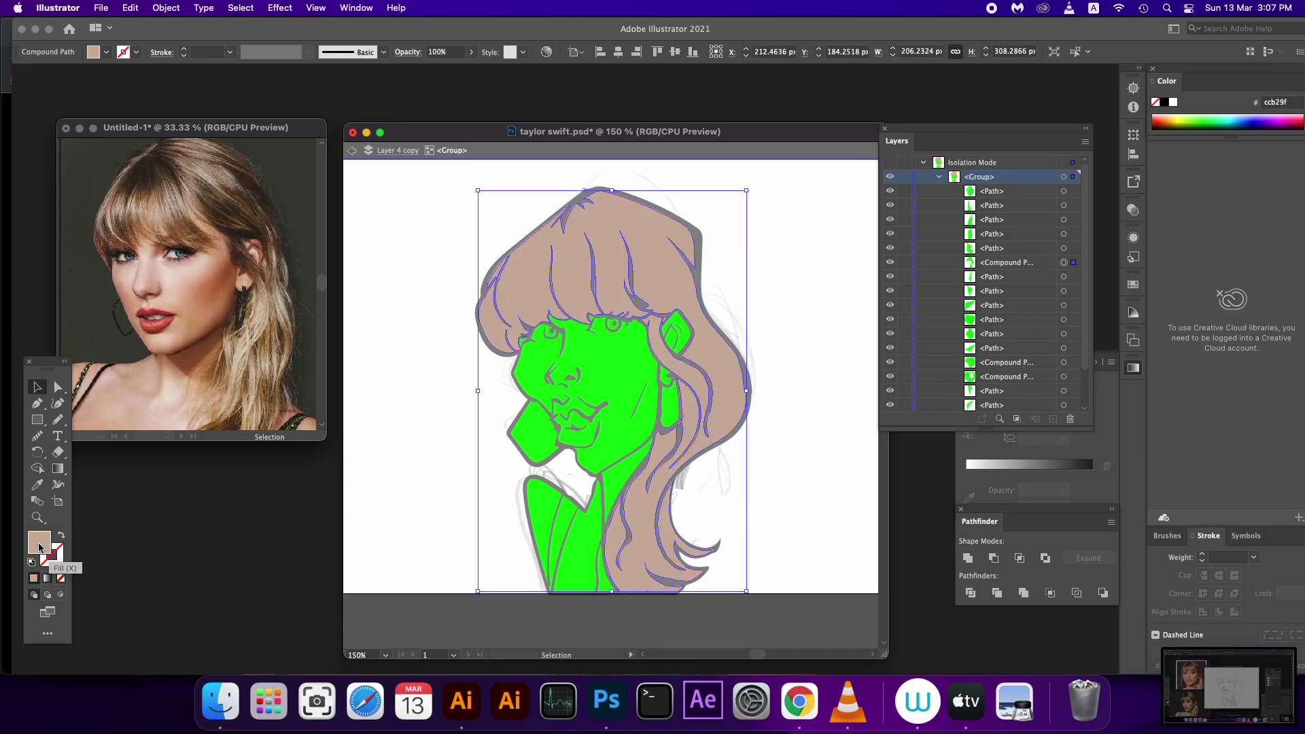
double_click(40, 542)
mouse_move(499, 430)
left_mouse_down()
mouse_move(490, 440)
mouse_move(497, 428)
left_mouse_up()
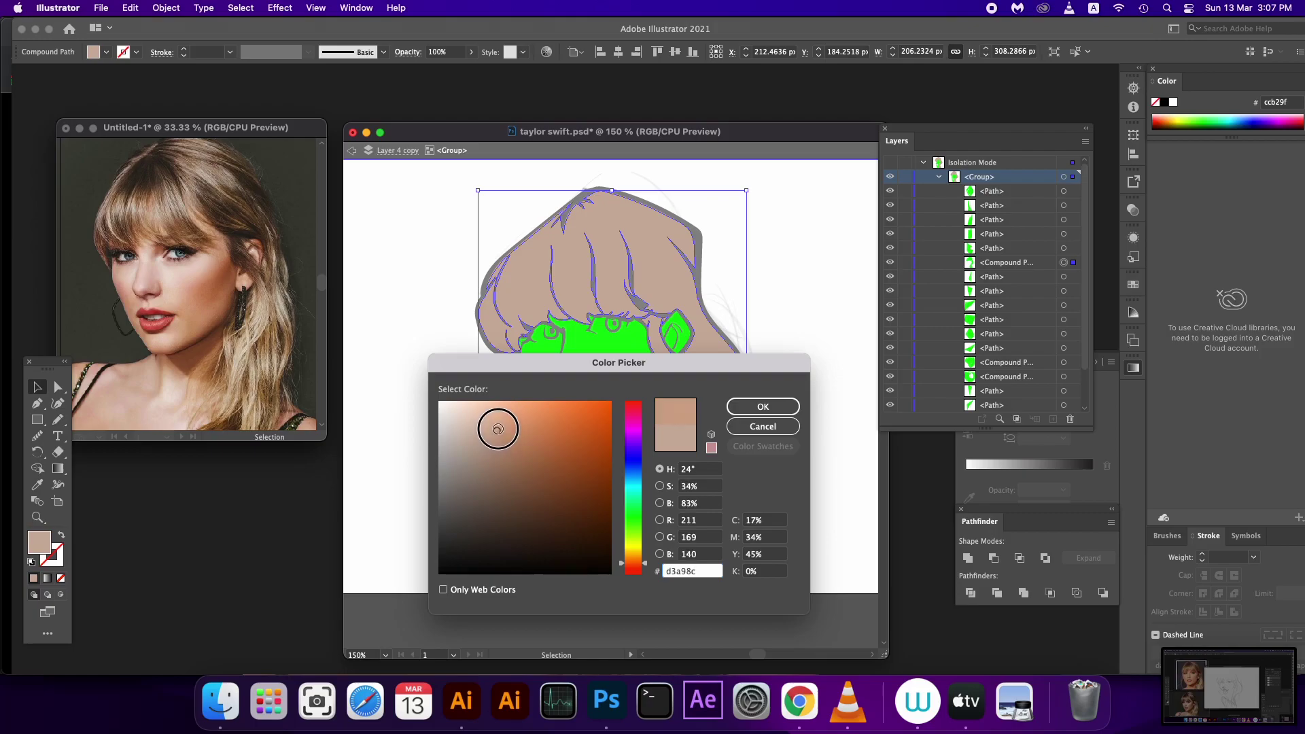
left_click(762, 406)
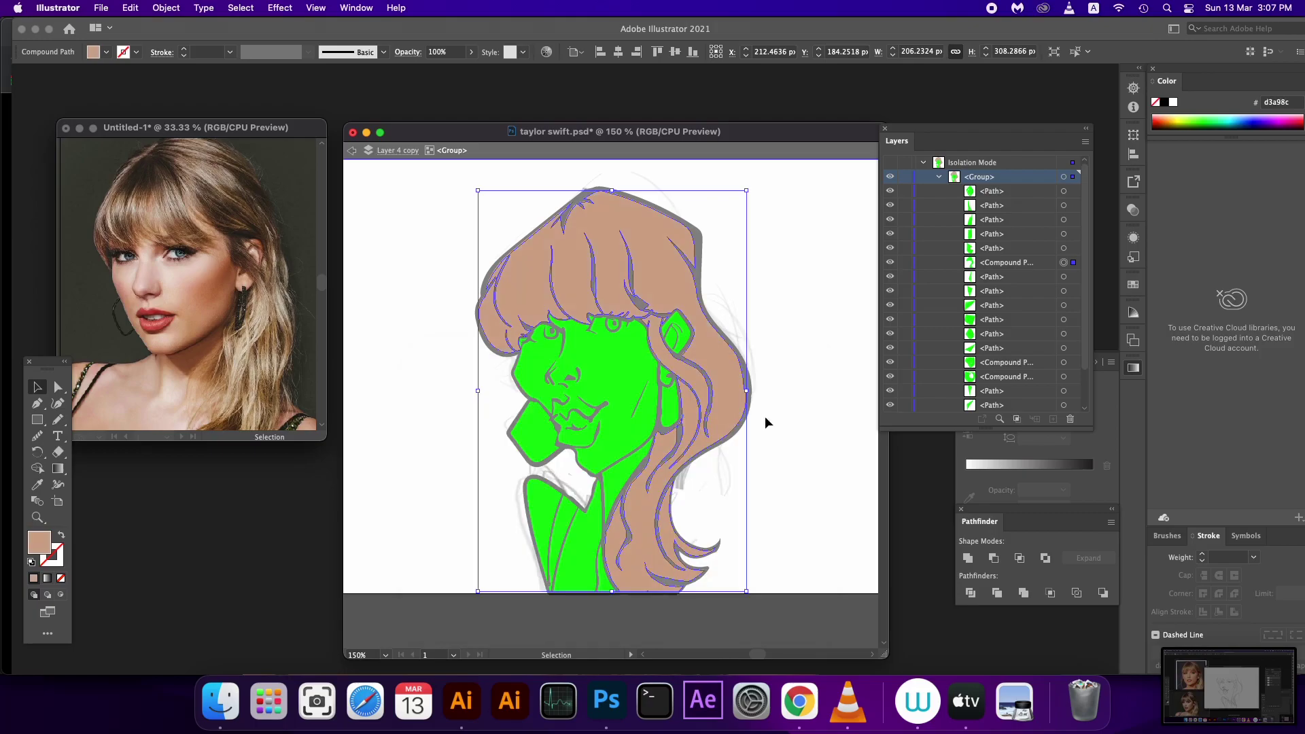
left_click(626, 438)
- Fill the face, neck and body with light peach skin ffdcc5
left_click(618, 495, "shift")
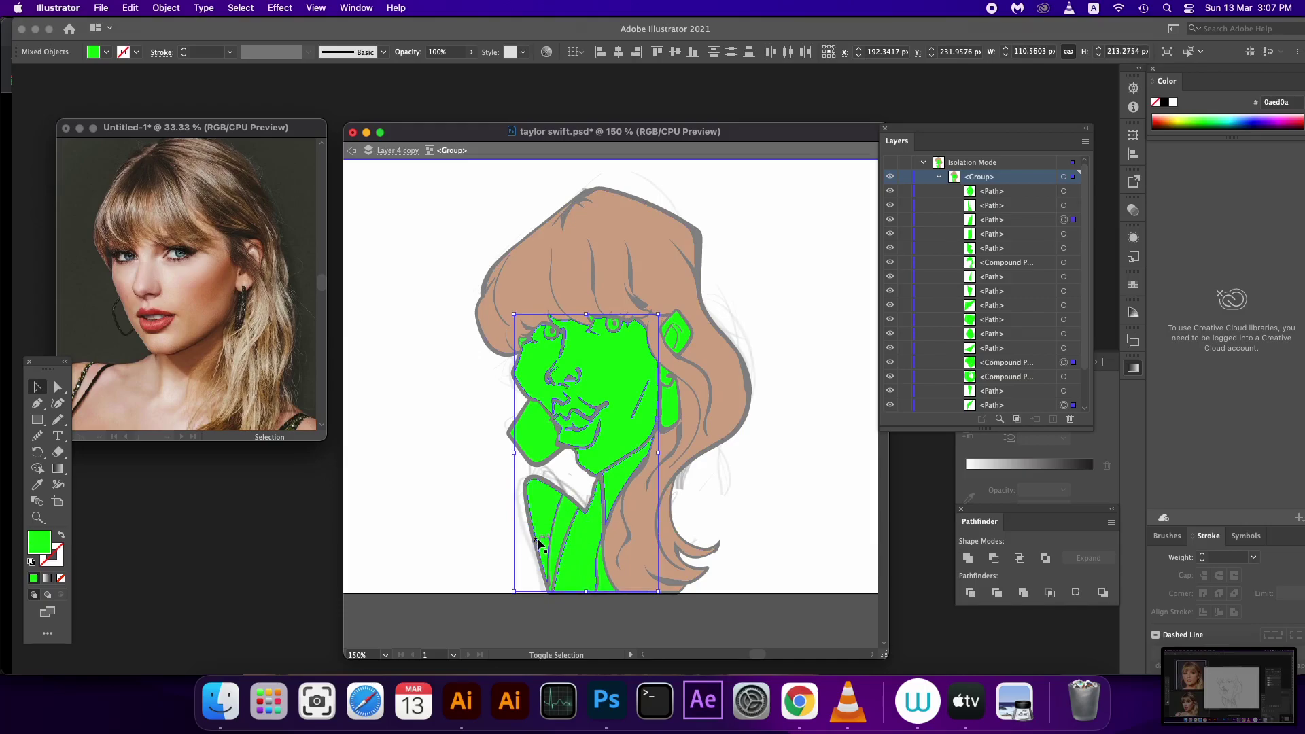
double_click(41, 544)
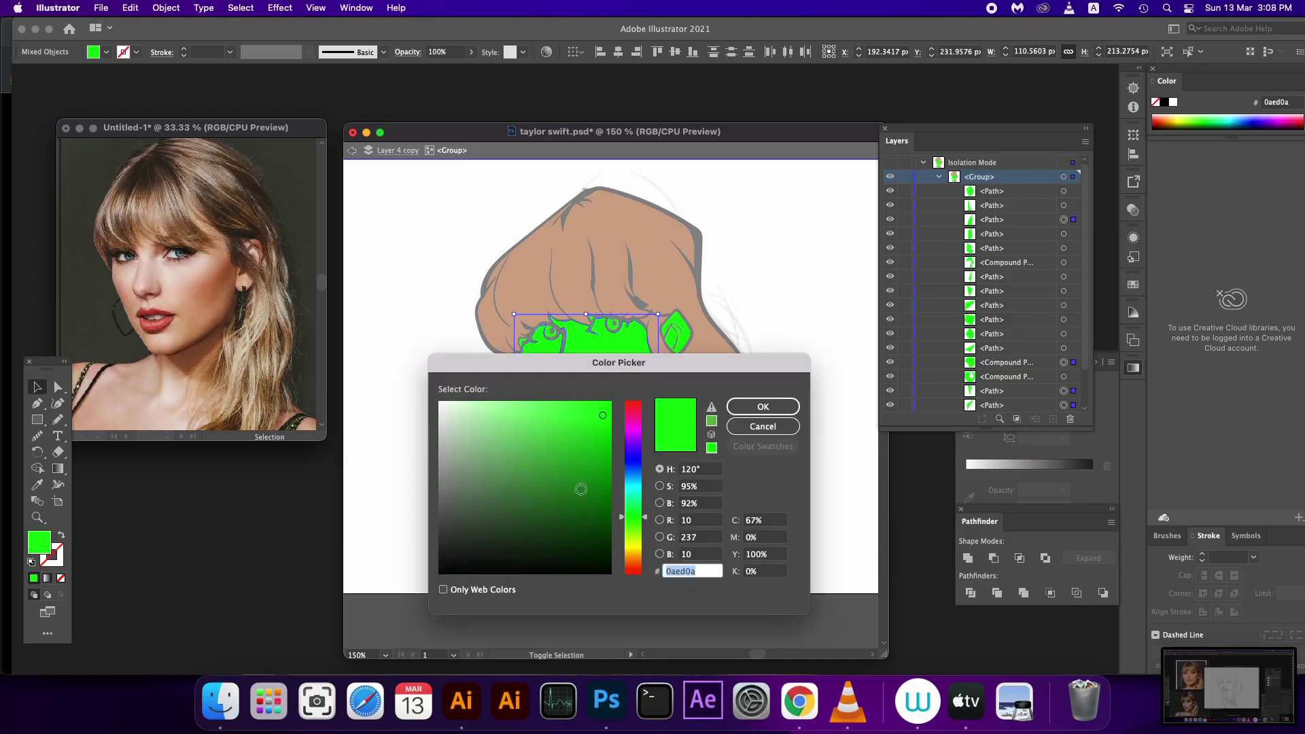
left_click_drag(632, 540, 637, 565)
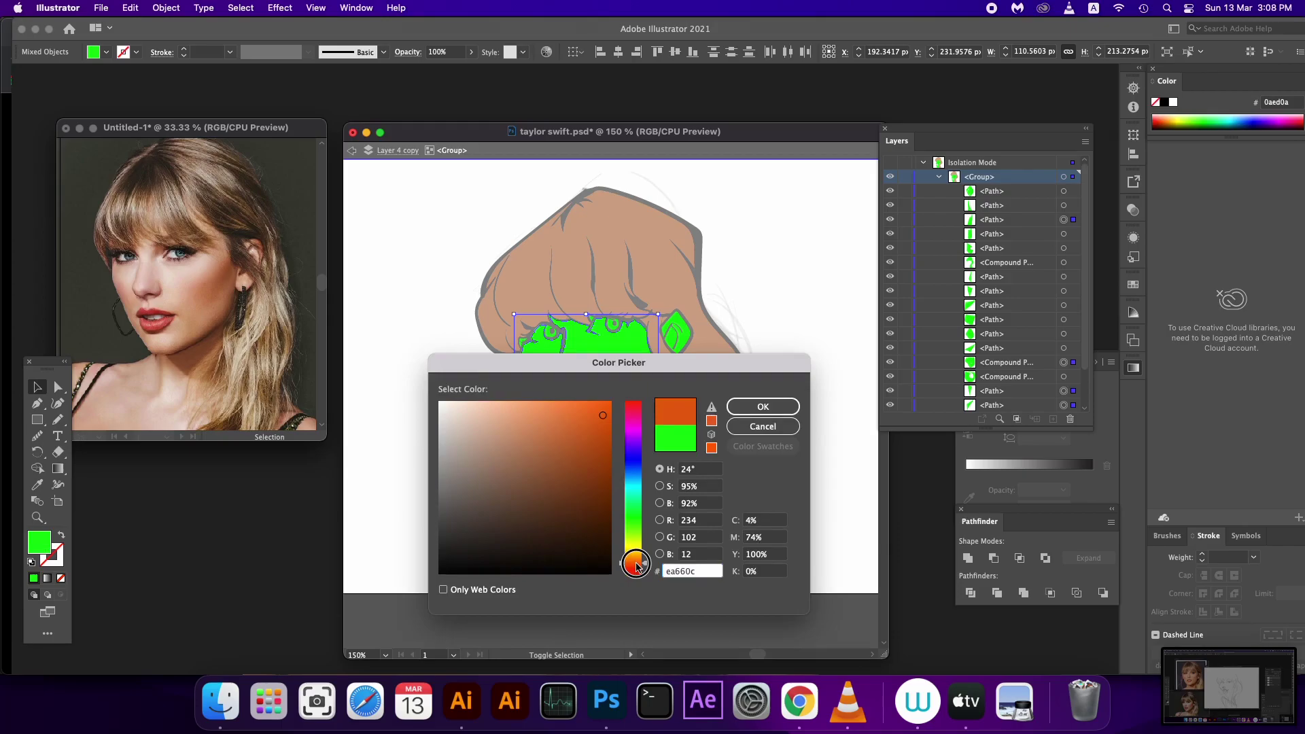
left_click_drag(482, 416, 472, 401)
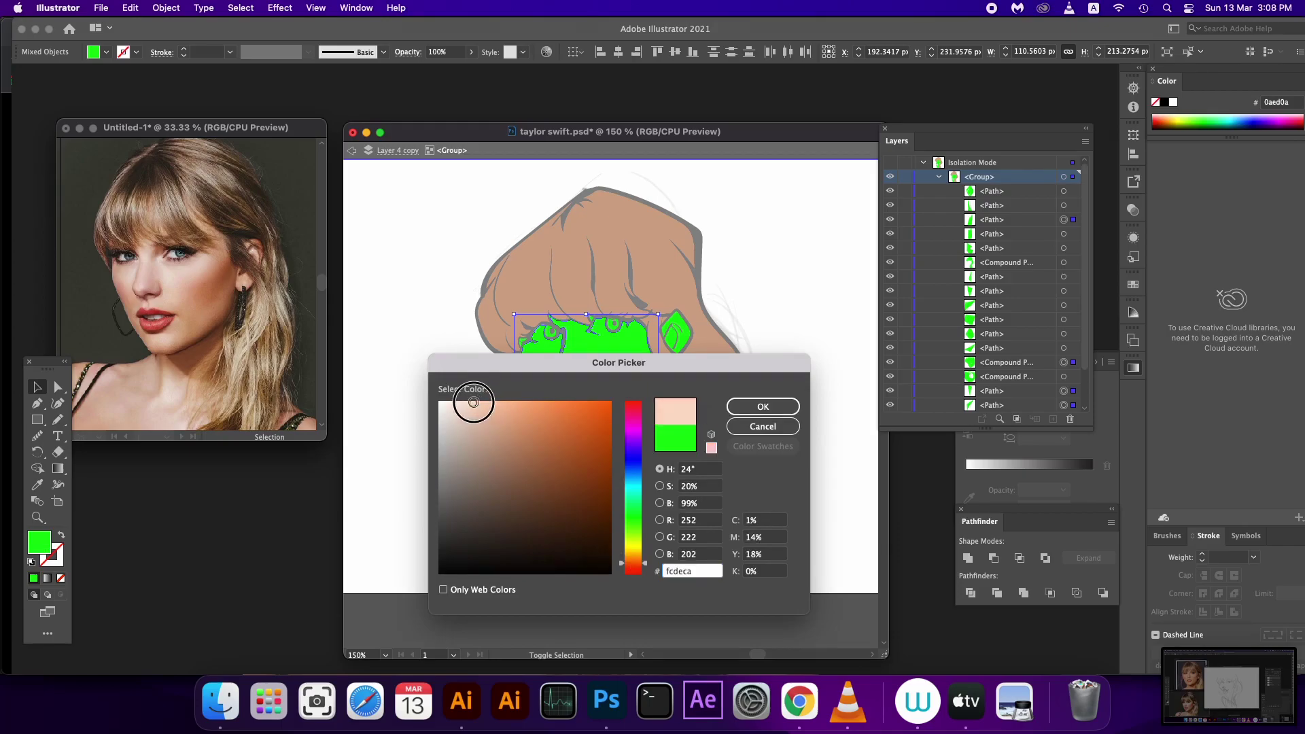
left_click(781, 407)
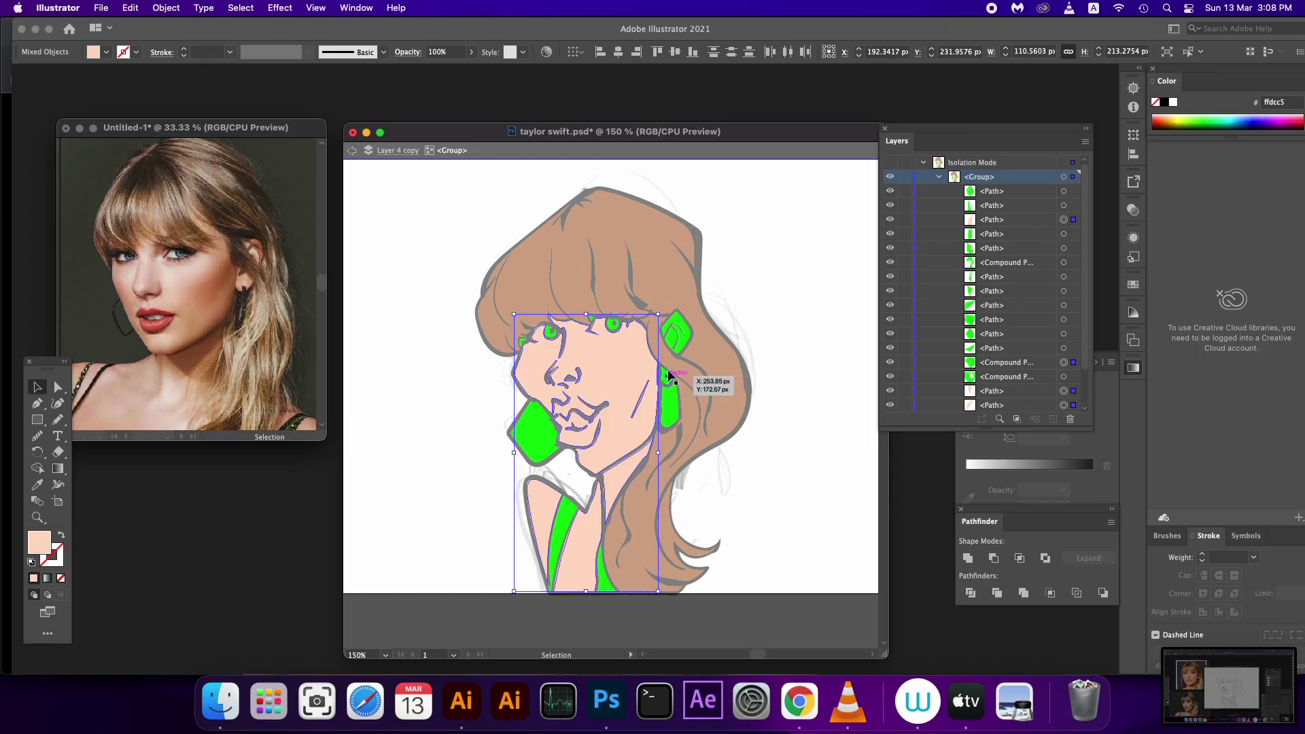
left_click(674, 334)
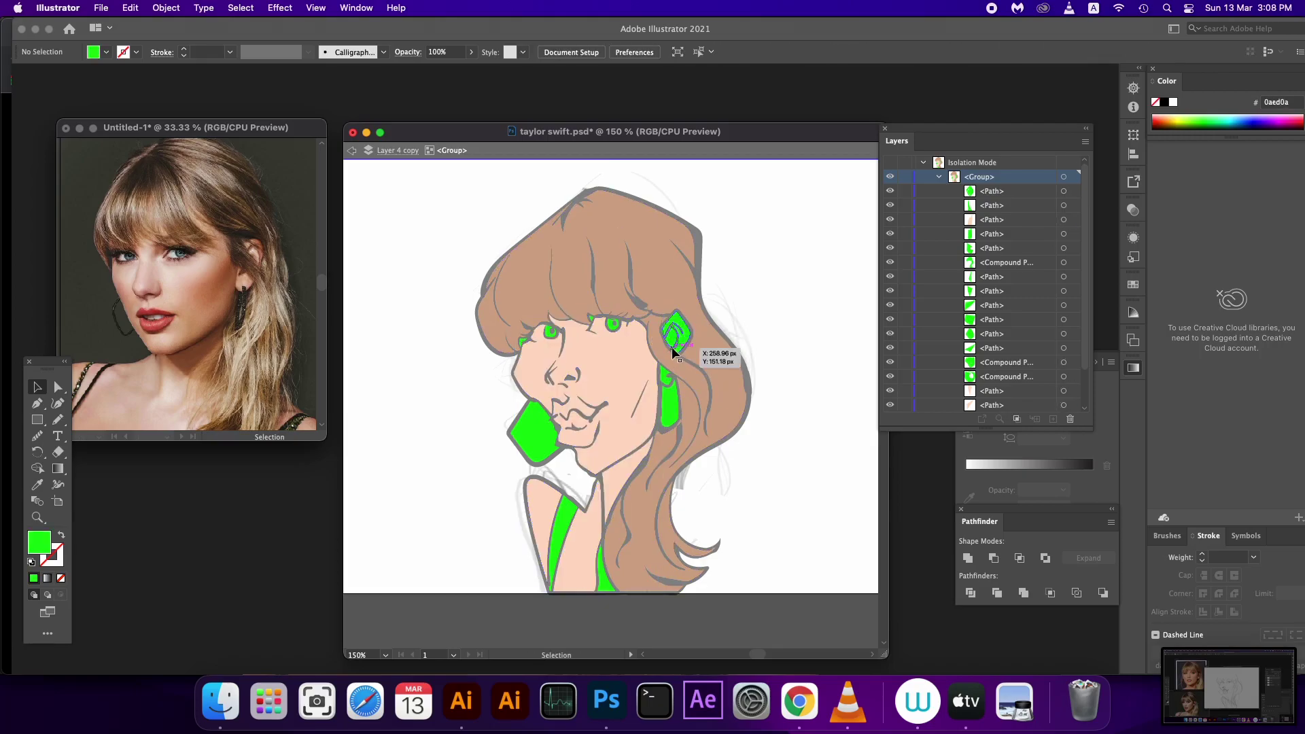
- Eyedropper the ear piece peach, the earring strip brown, and the cheek shape white
left_click(674, 343)
key("i")
left_click(628, 394)
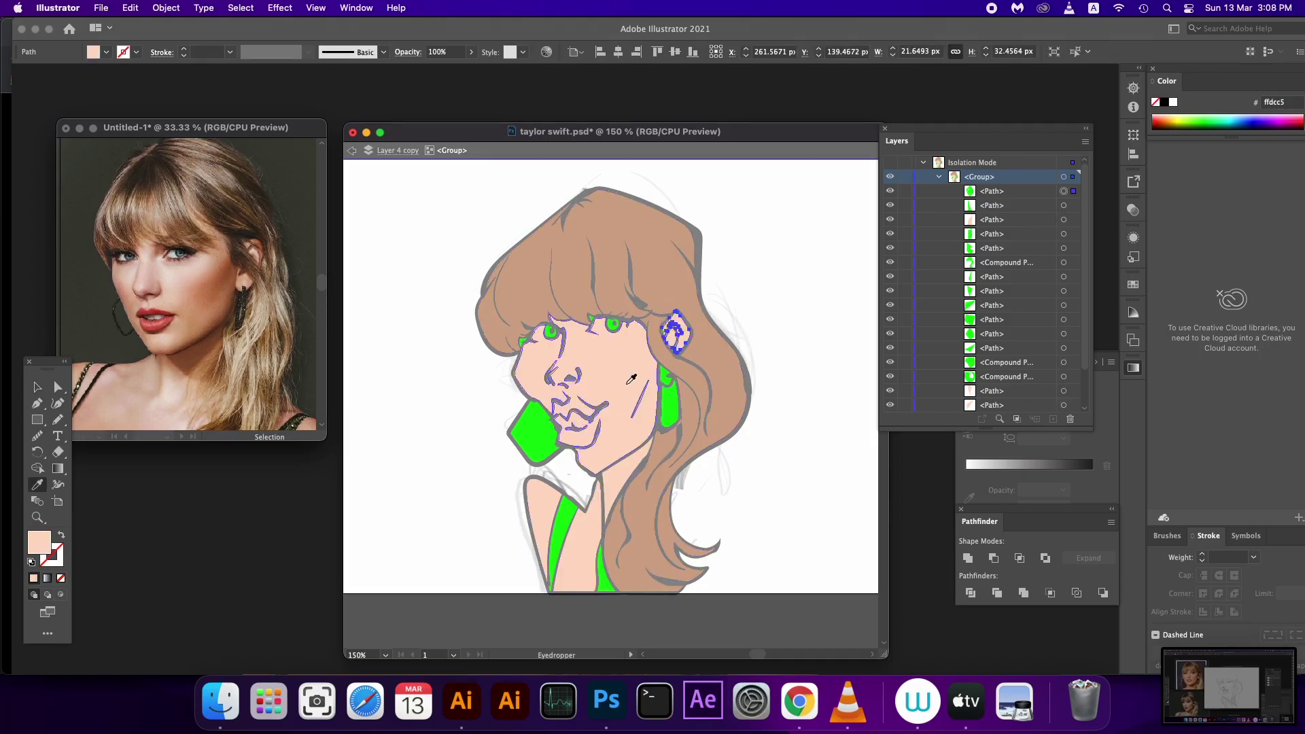
left_click(672, 404)
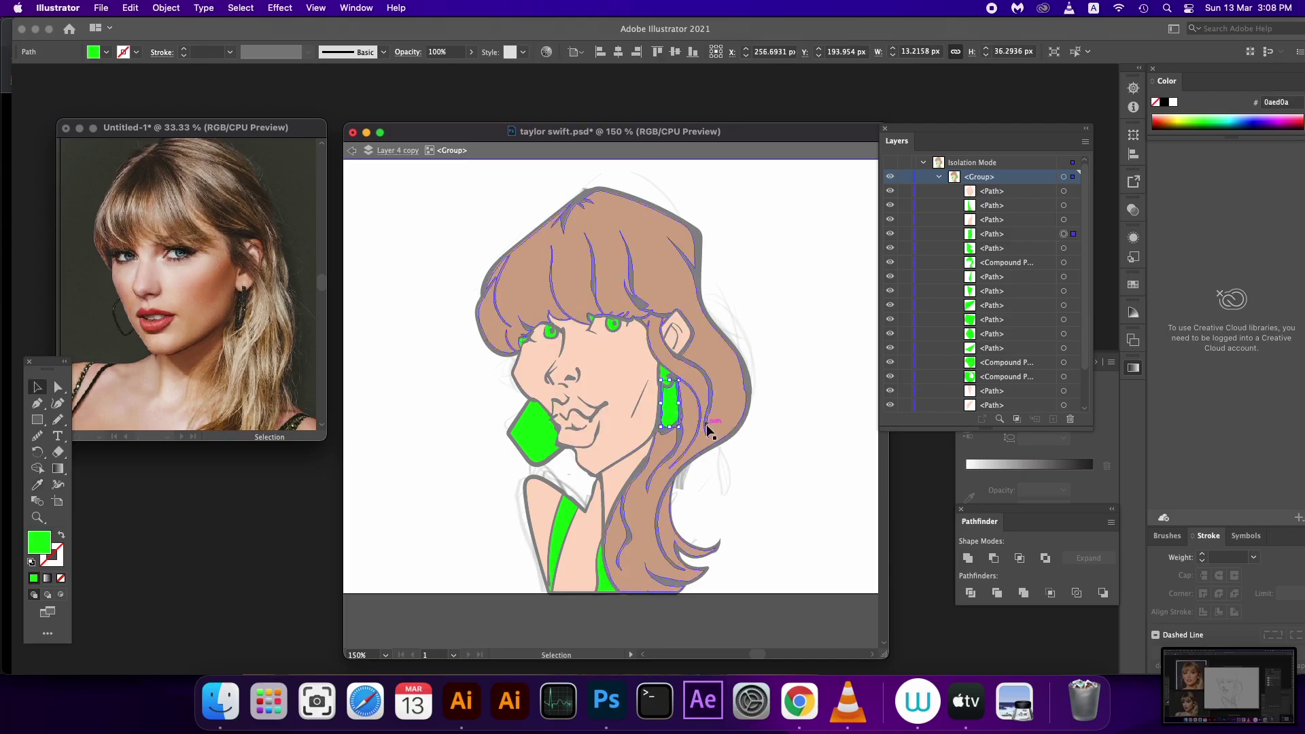
left_click(733, 409)
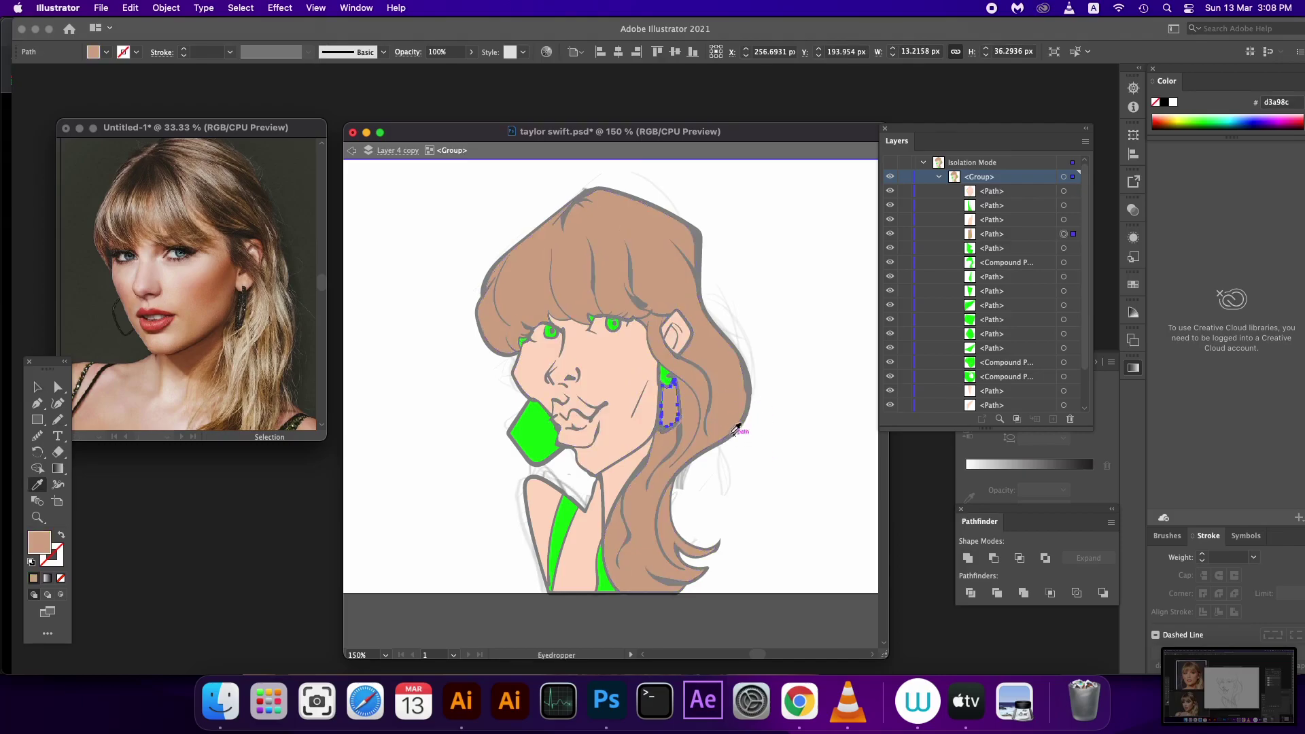
key("v")
left_click(540, 435)
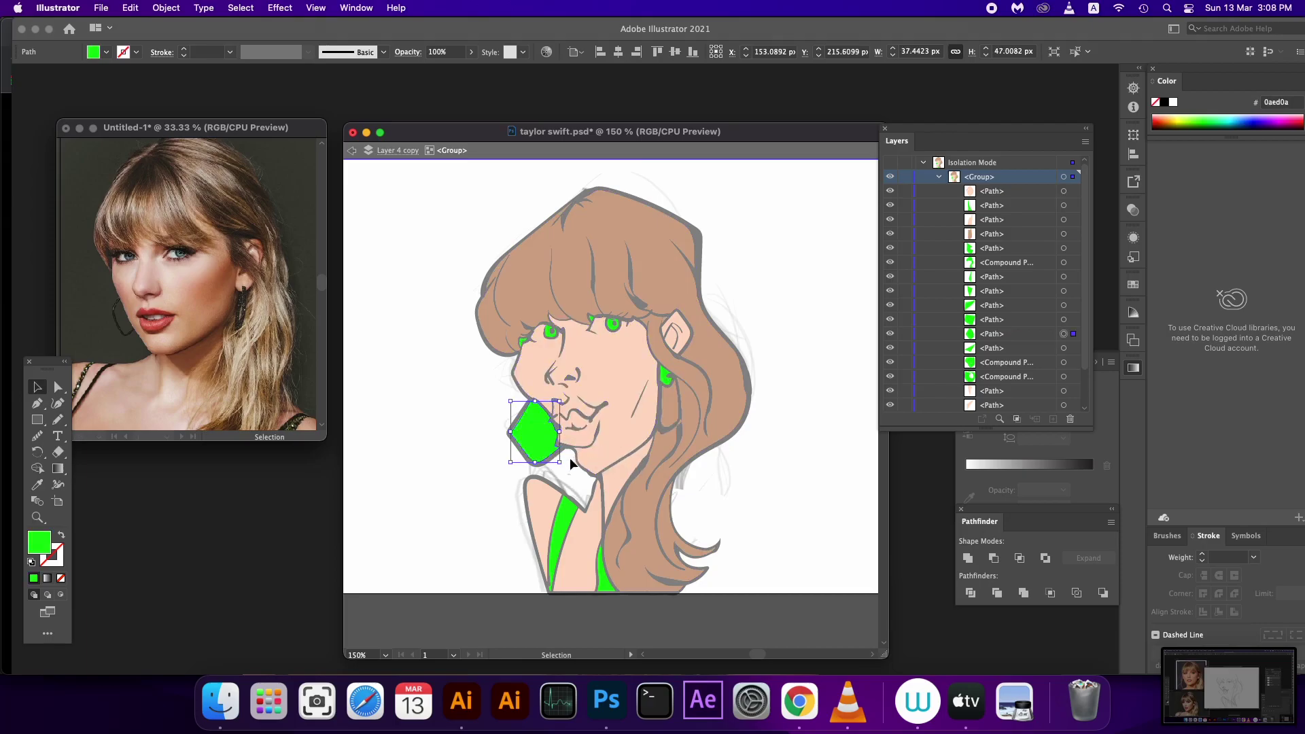
key("i")
left_click(570, 468)
- Sample the skin colour onto the collar stripe, bottom stripe and small earring
key("v")
left_click(555, 540)
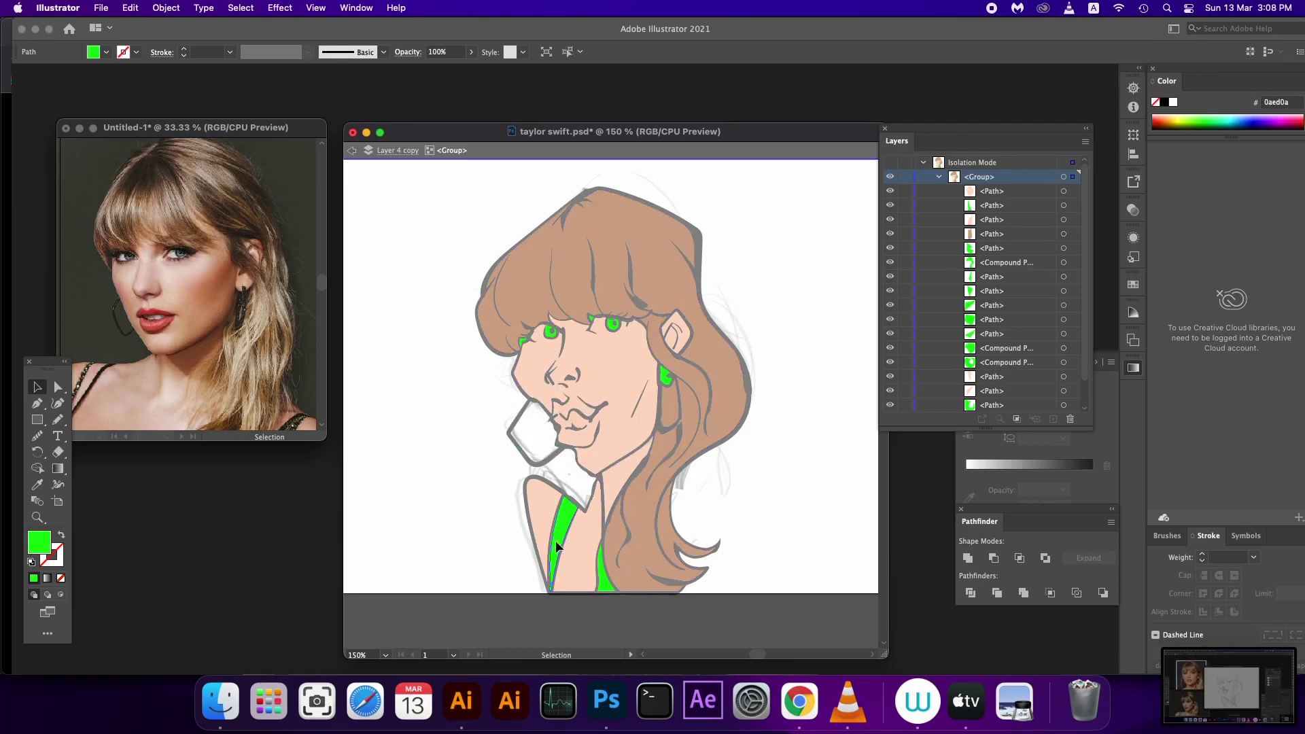
key("i")
left_click(583, 570)
key("v")
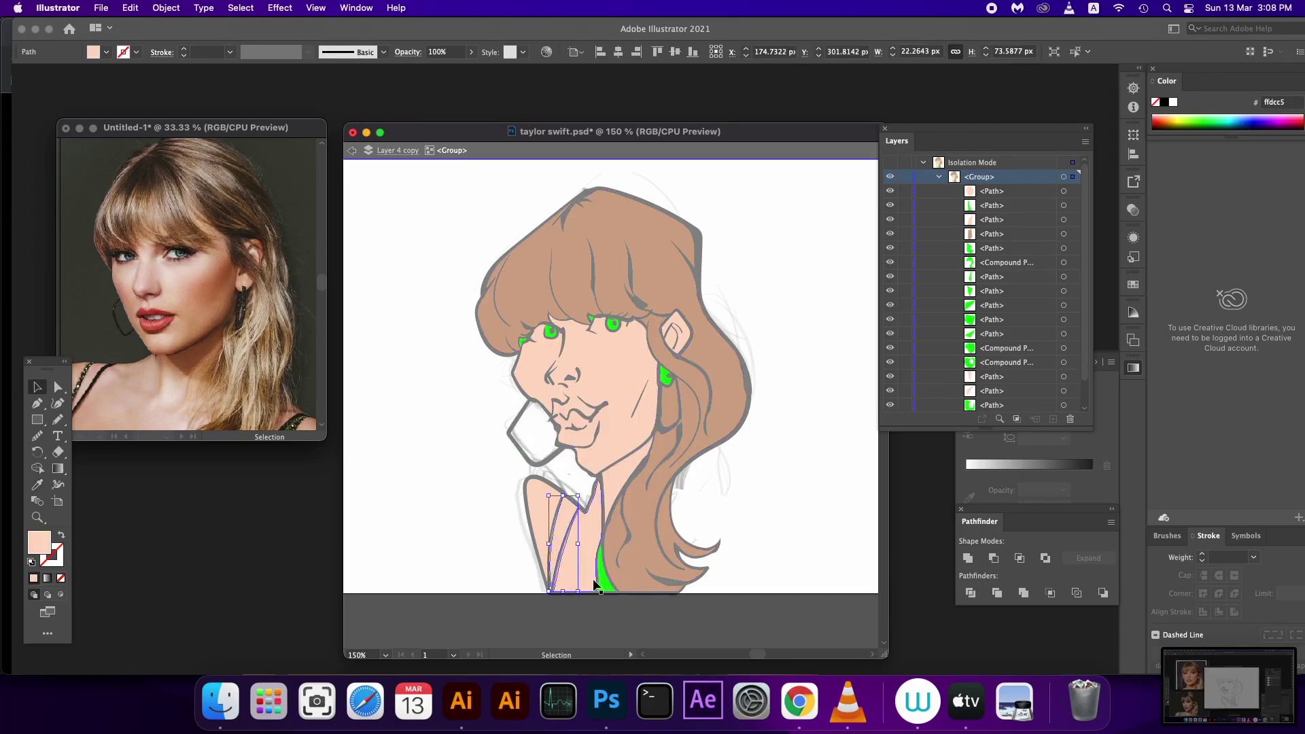
left_click(603, 586)
key("i")
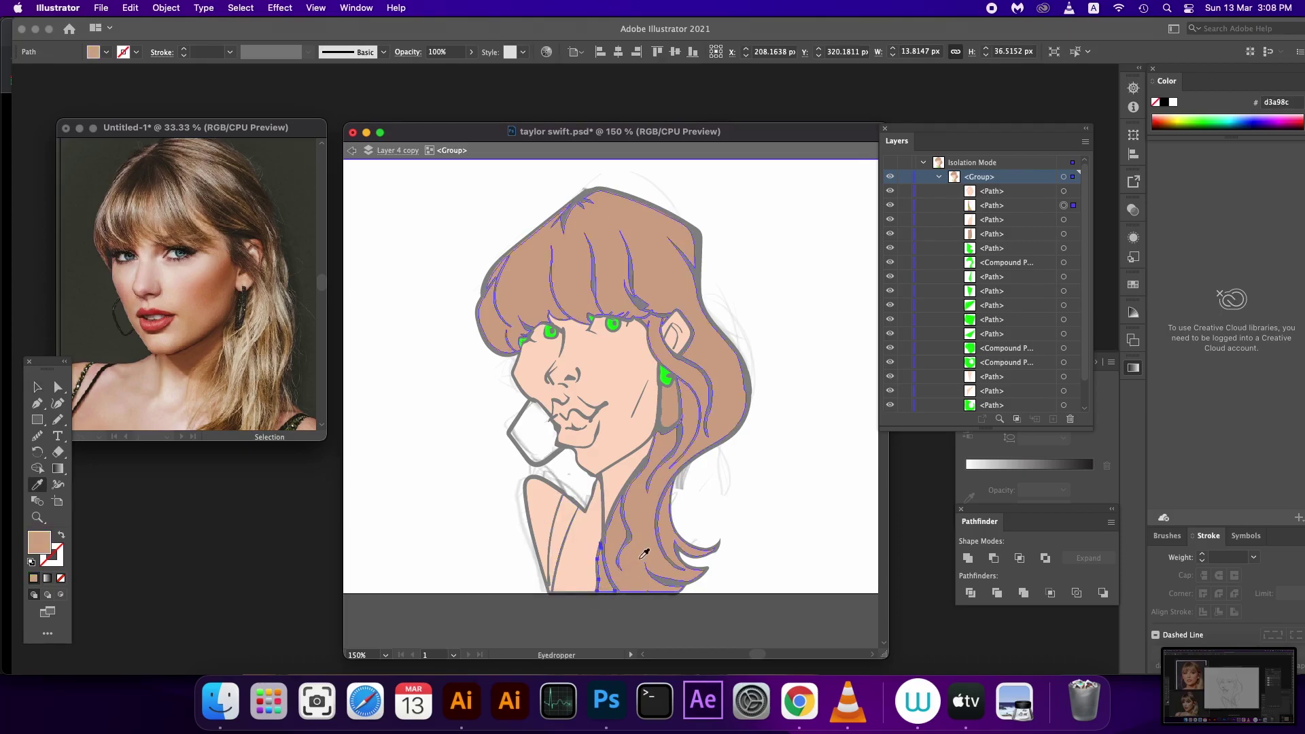
key("v")
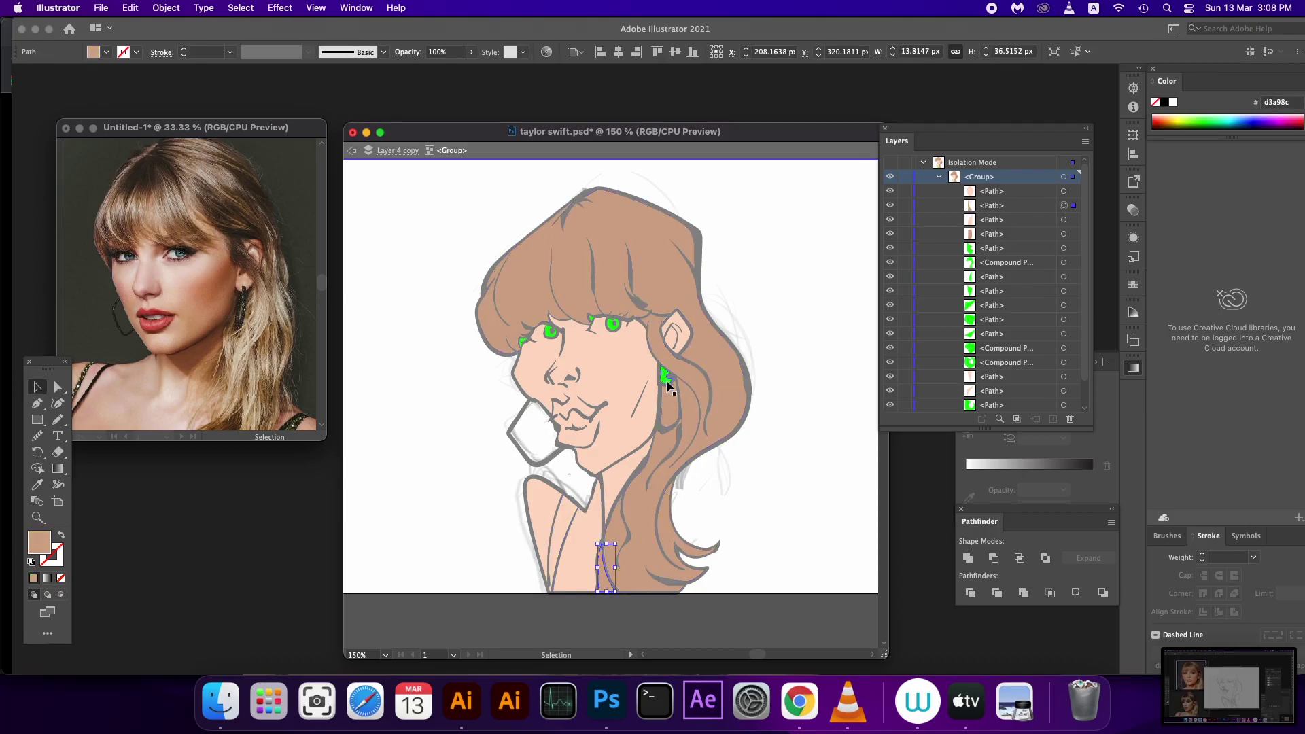
left_click(665, 378)
key("i")
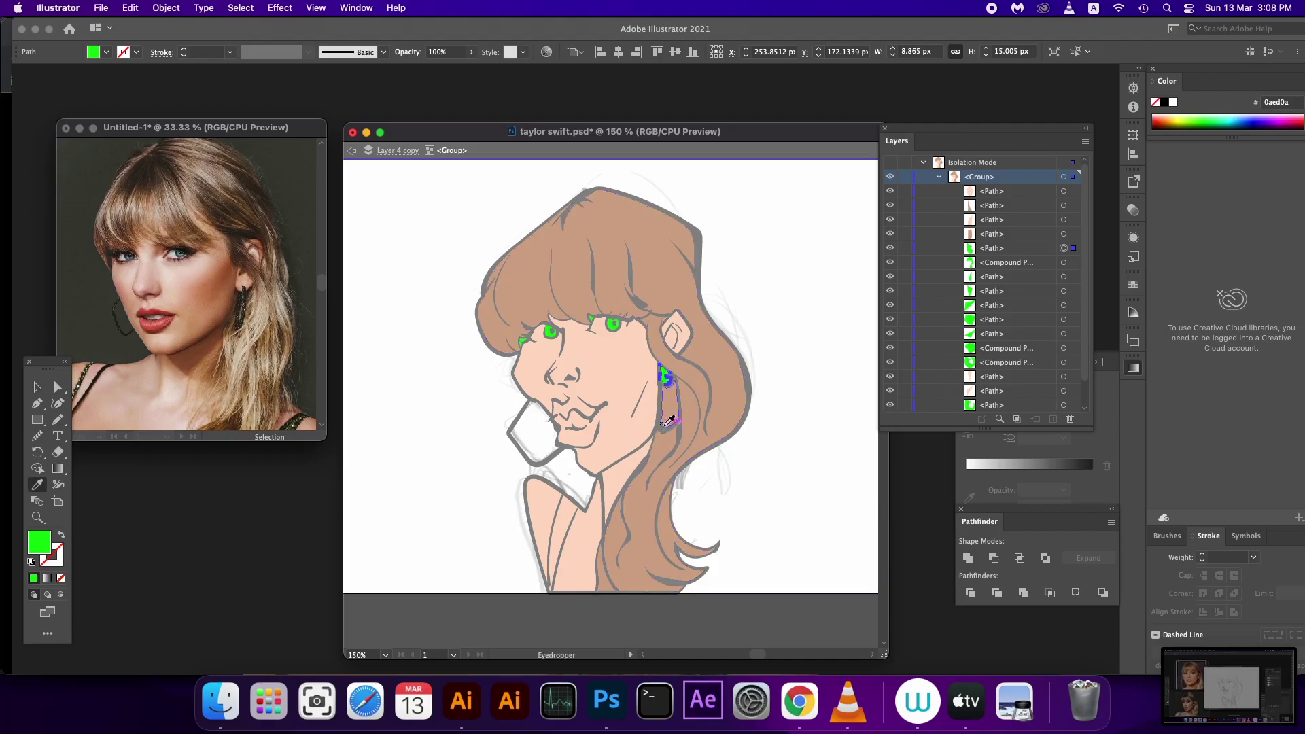
left_click(678, 351)
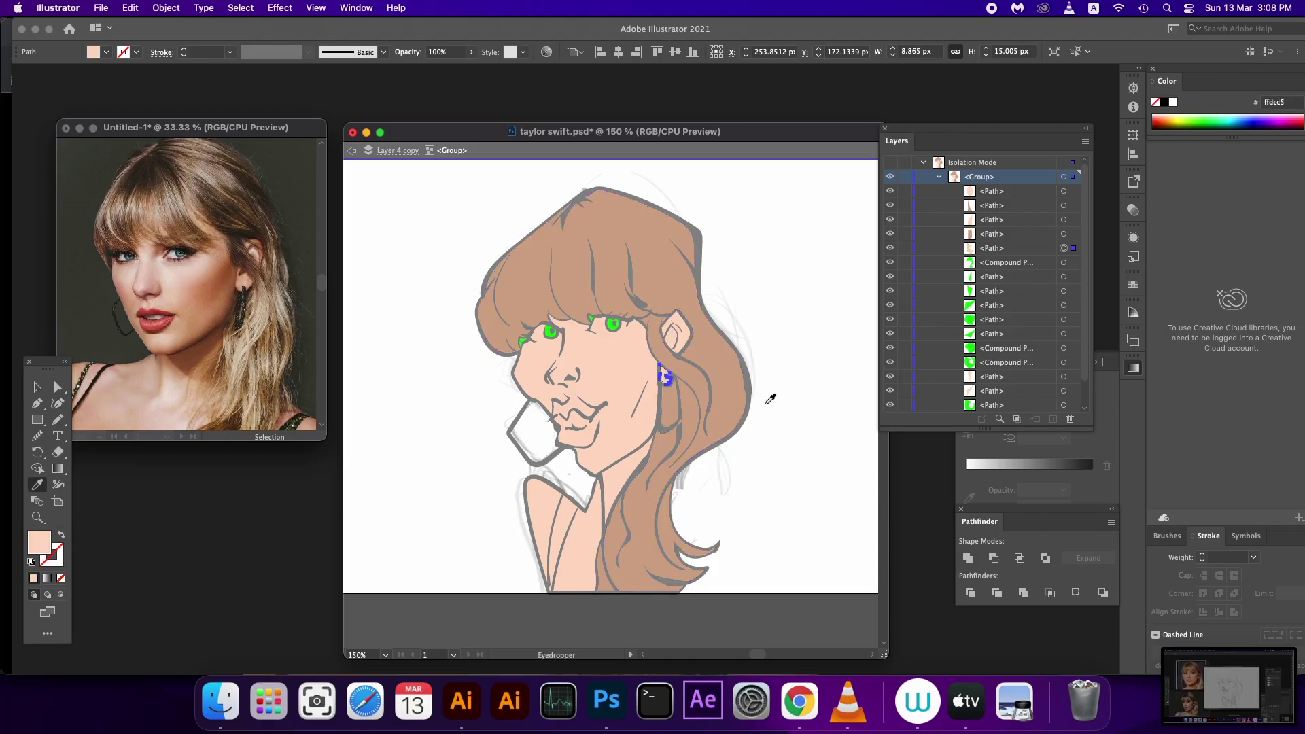
key("v")
left_click(772, 394)
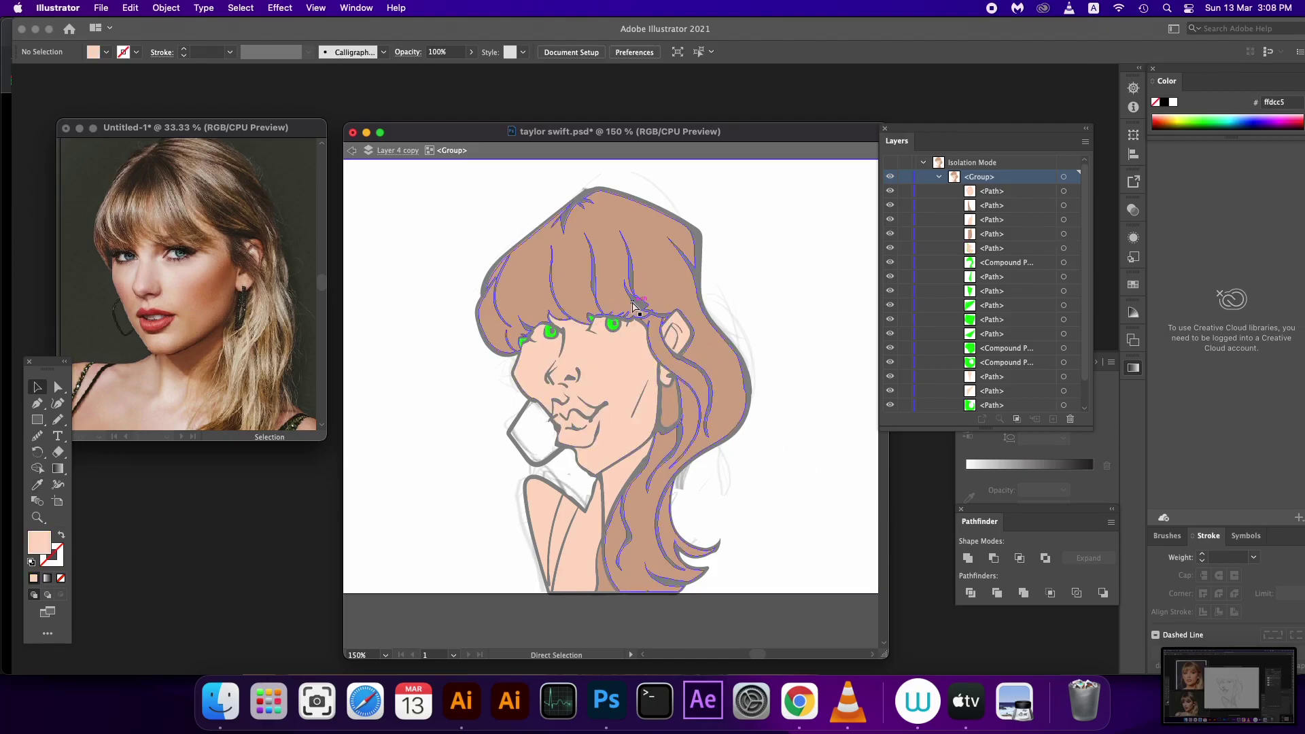
- Fill both eyes with light blue 88f4fc
key("super+equal")
left_click_drag(650, 238, 679, 297)
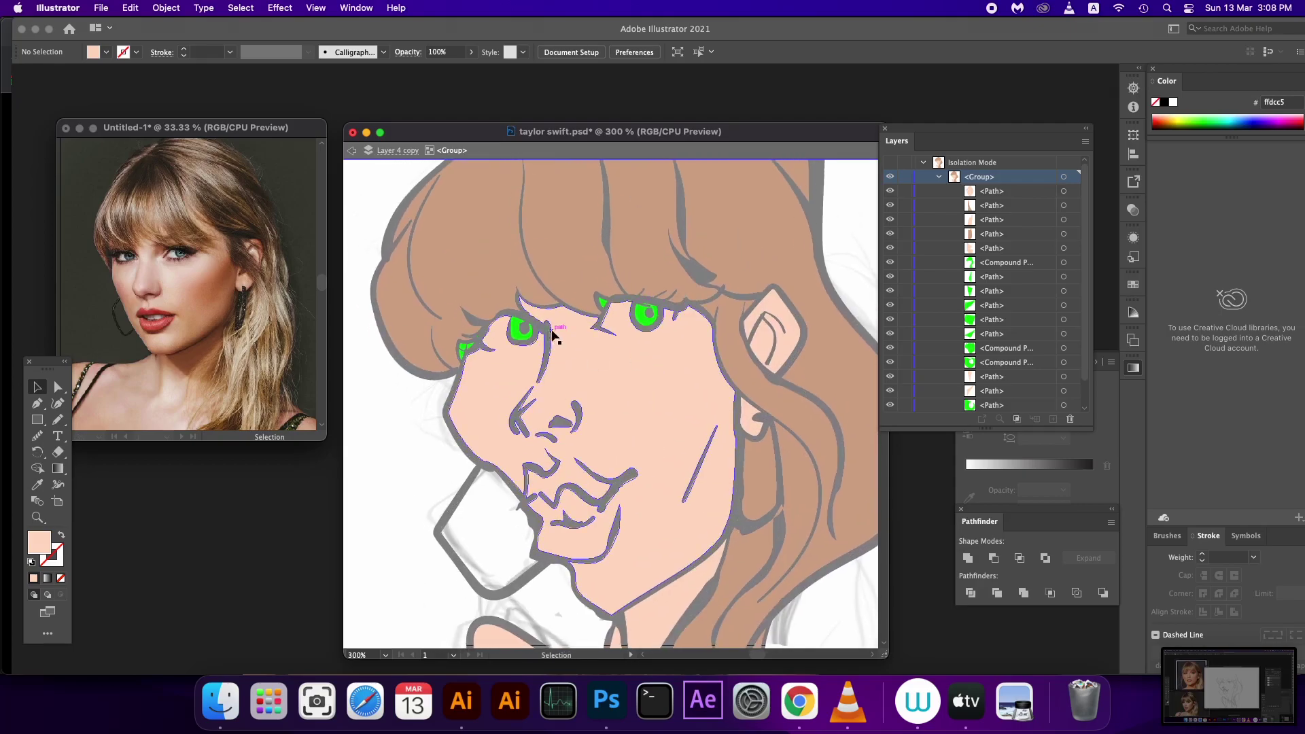
left_click(515, 328)
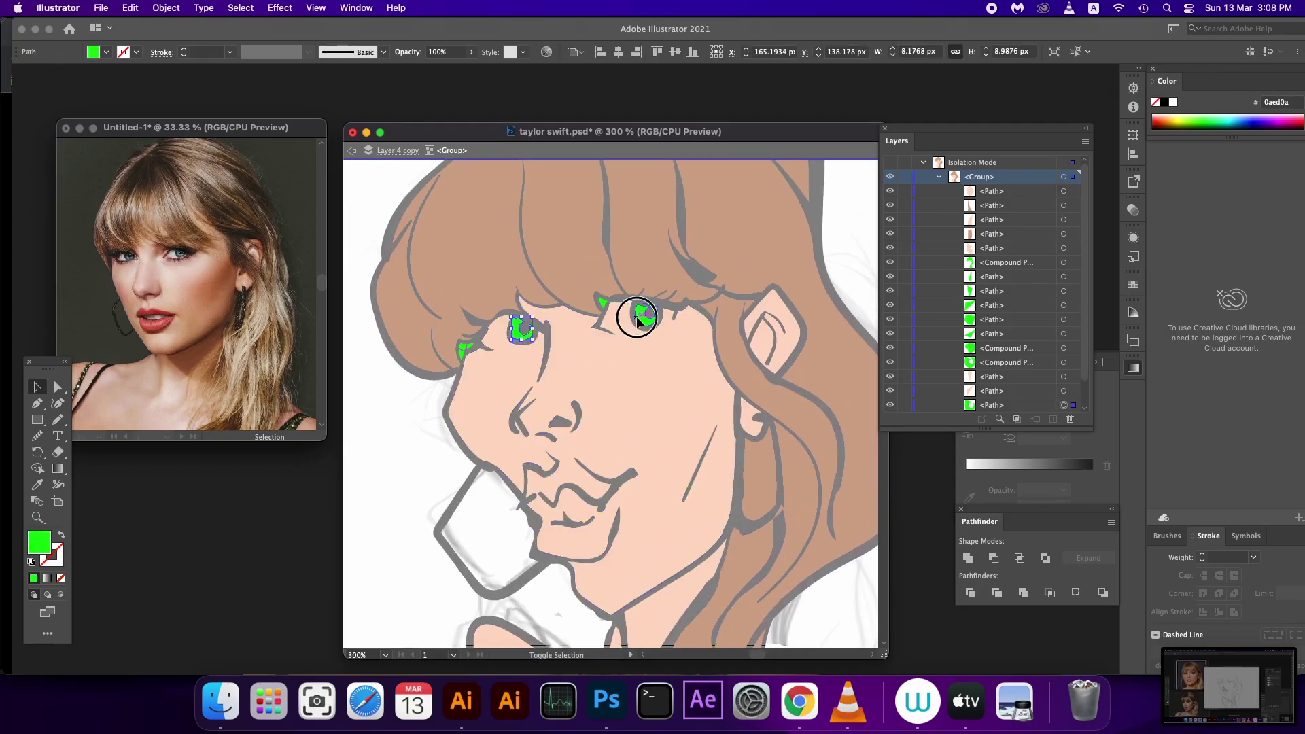
left_click(642, 311, "shift")
double_click(49, 544)
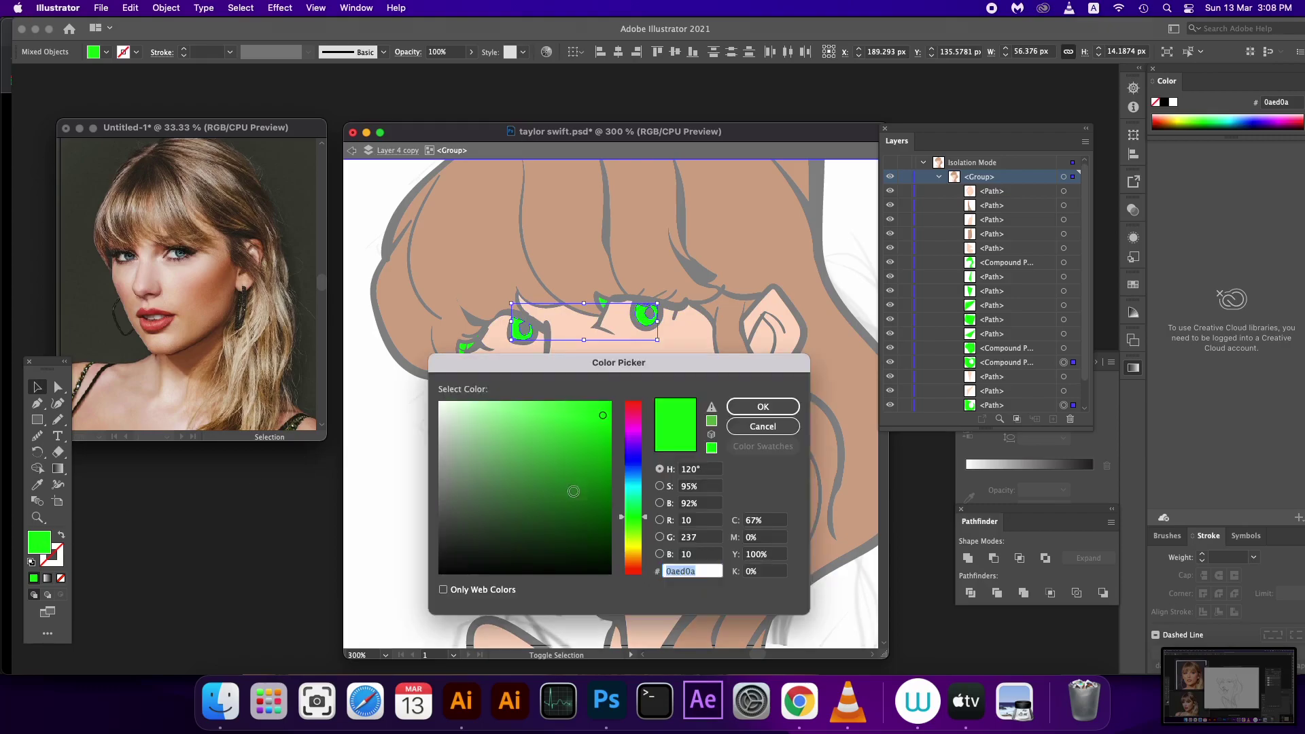
left_click_drag(633, 511, 637, 486)
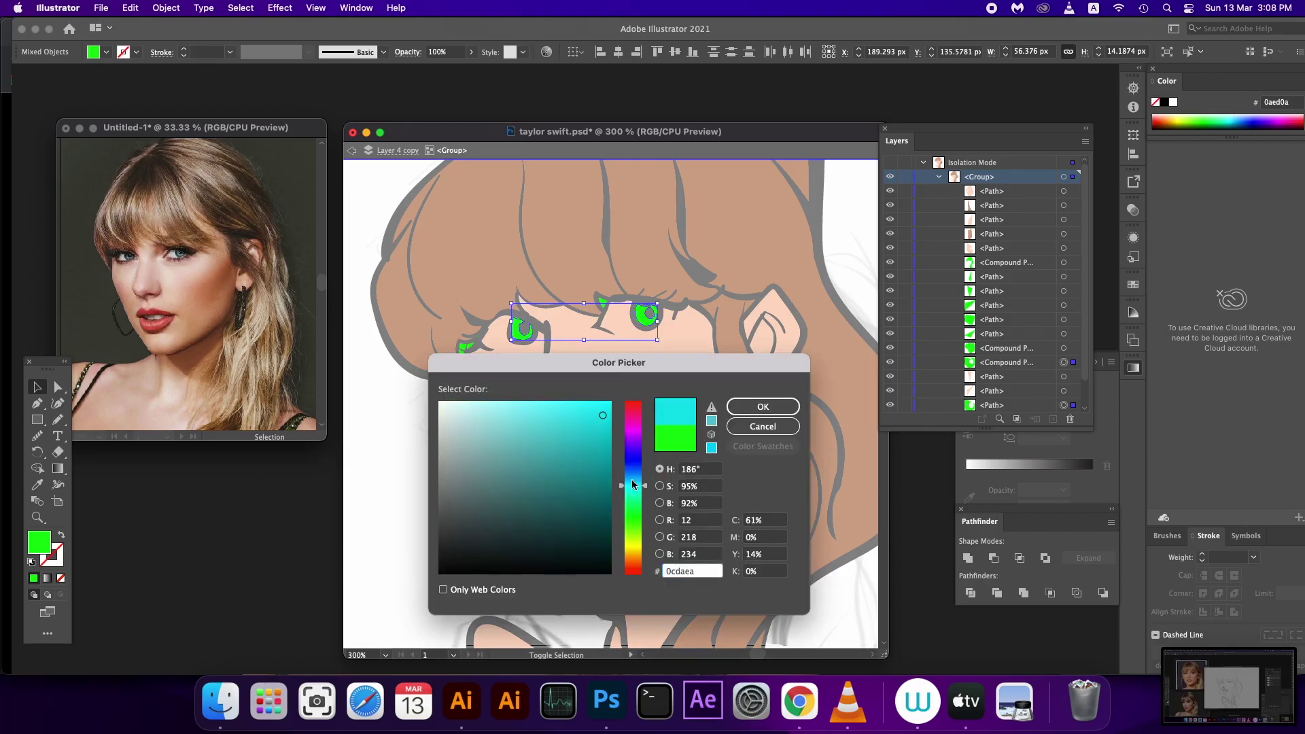
left_click(517, 402)
left_click(762, 406)
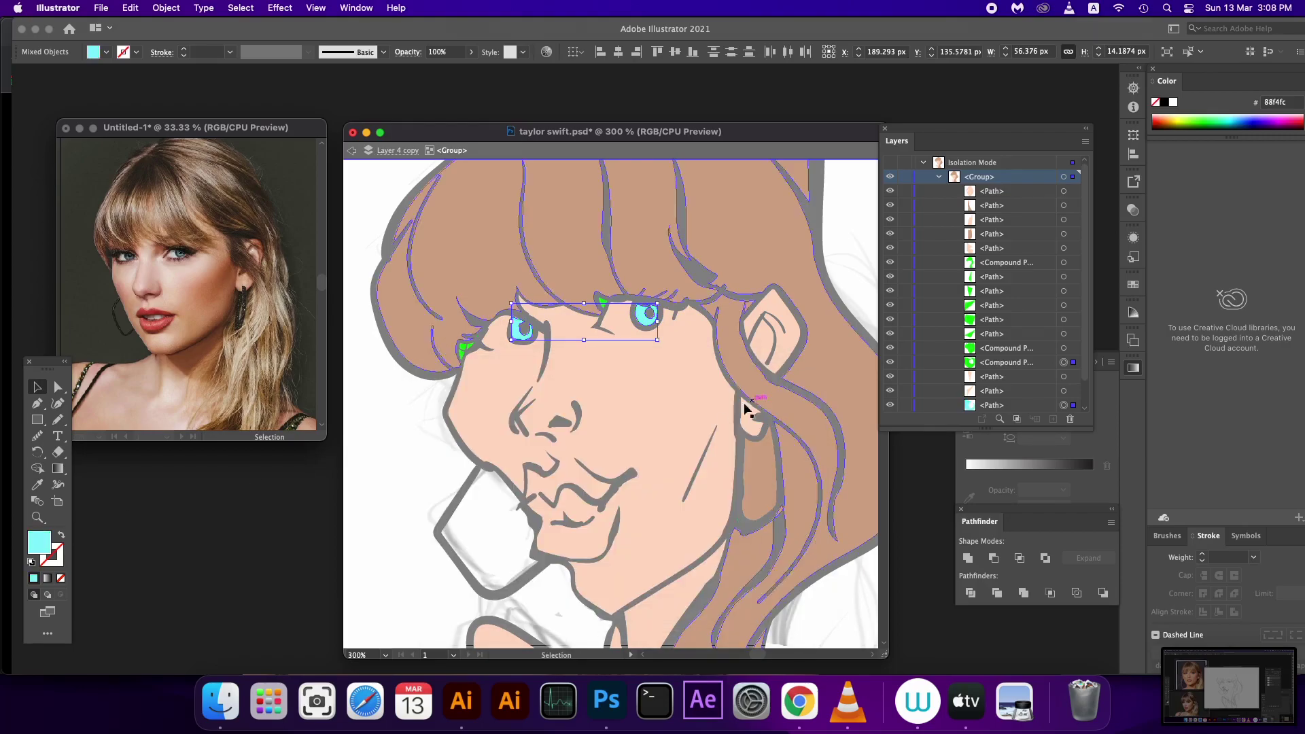
left_click(384, 472)
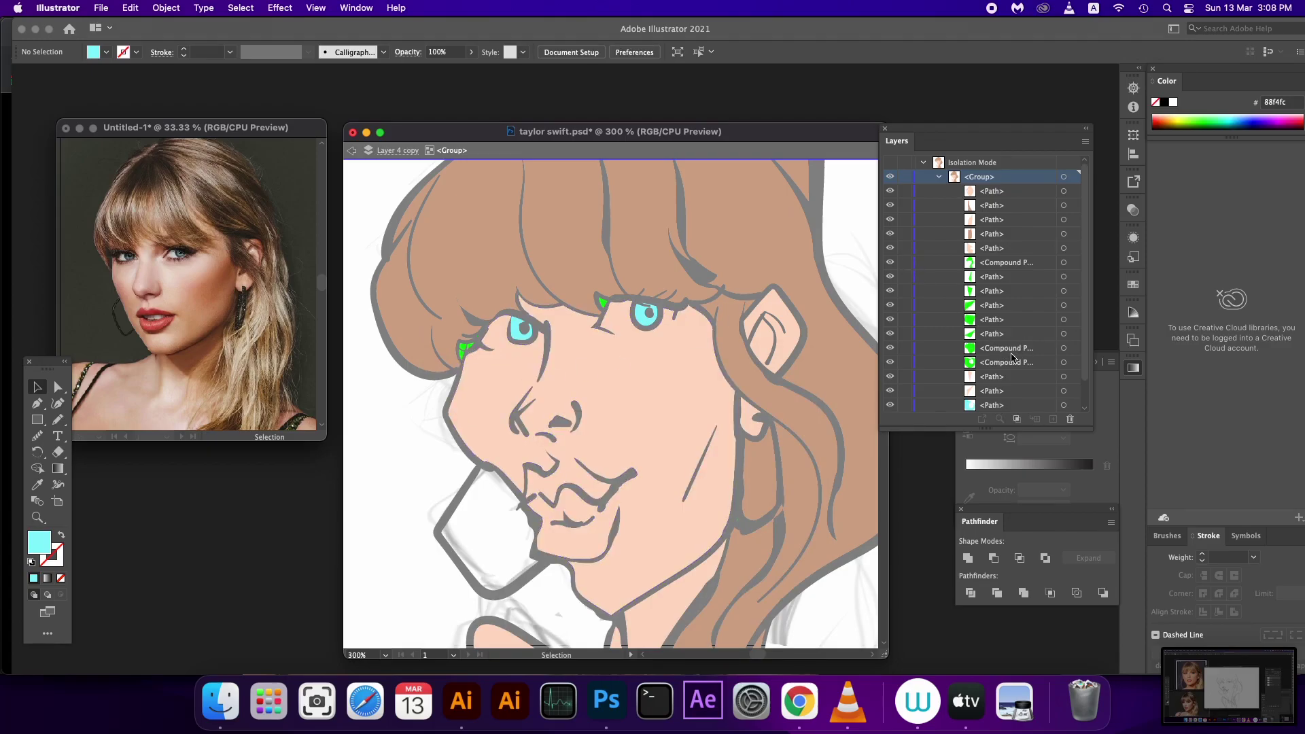
- Recolour the remaining green paths near the eyes with the skin peach using the Eyedropper
left_click(1069, 349)
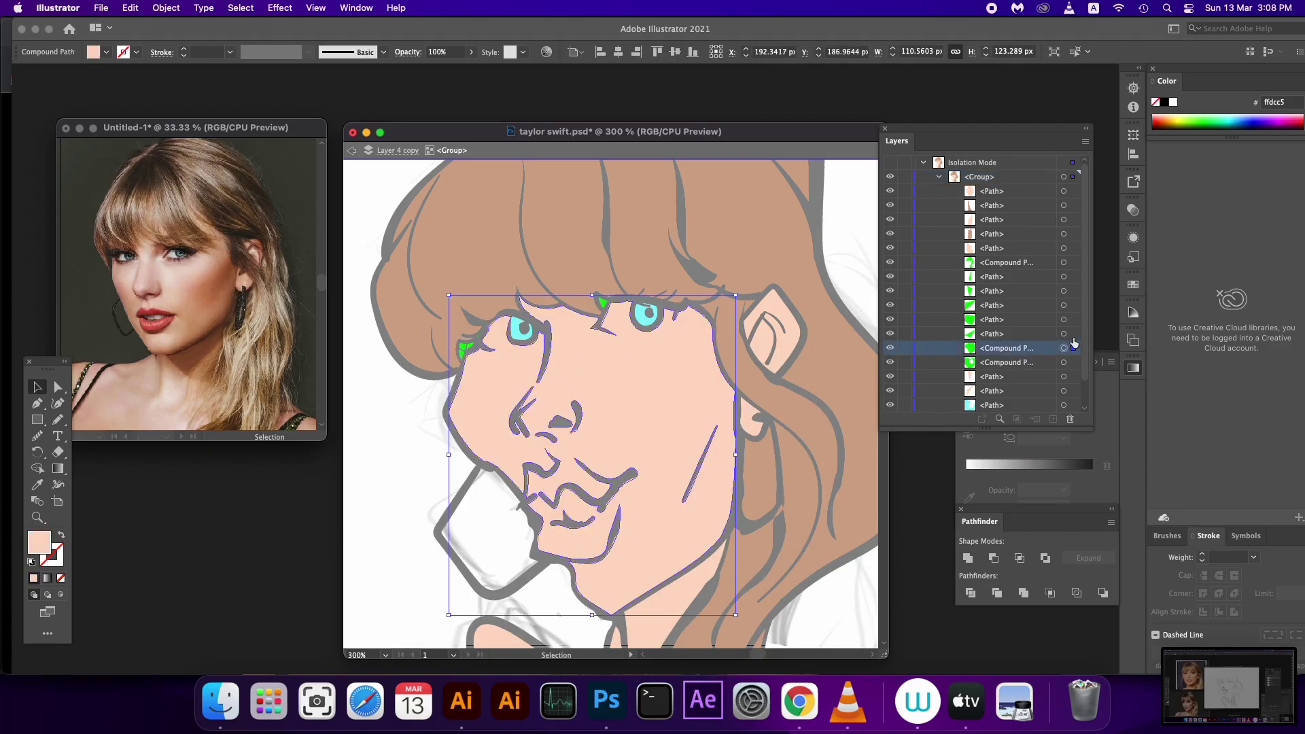
left_click(1073, 334)
left_click(1073, 320)
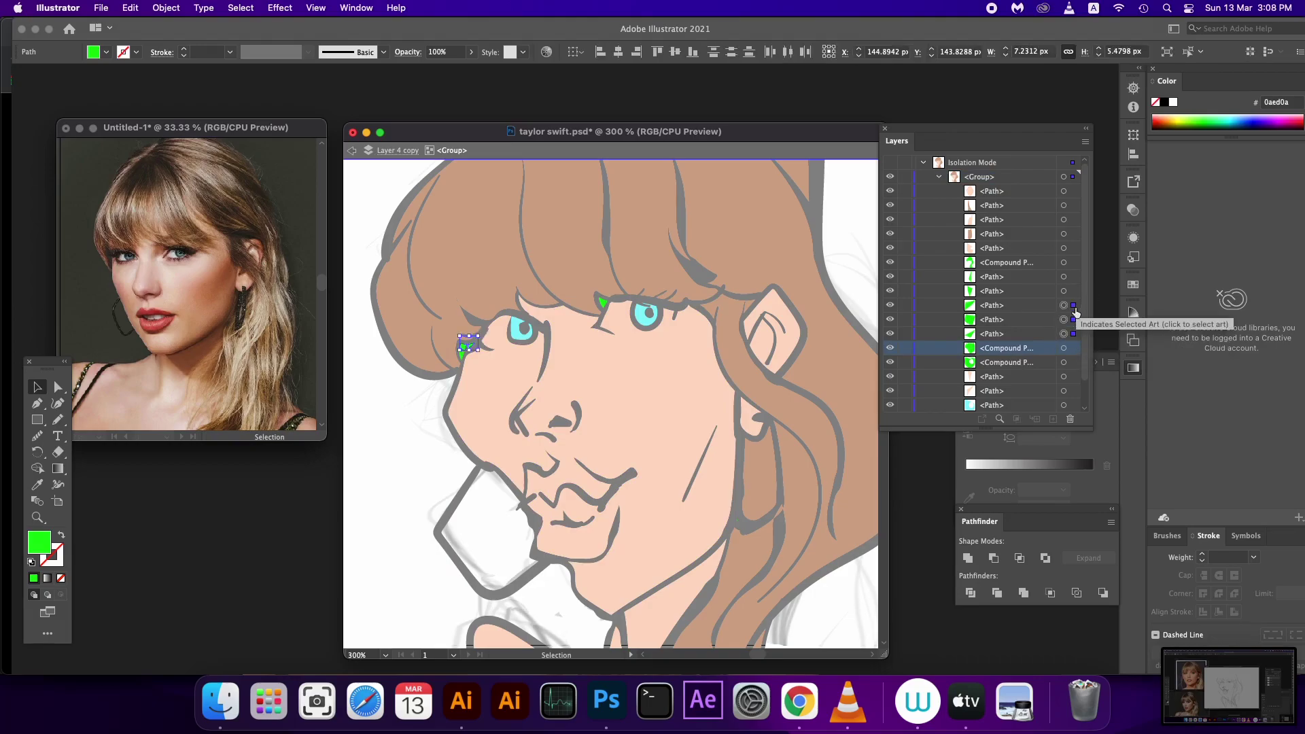
left_click(1073, 291, "shift")
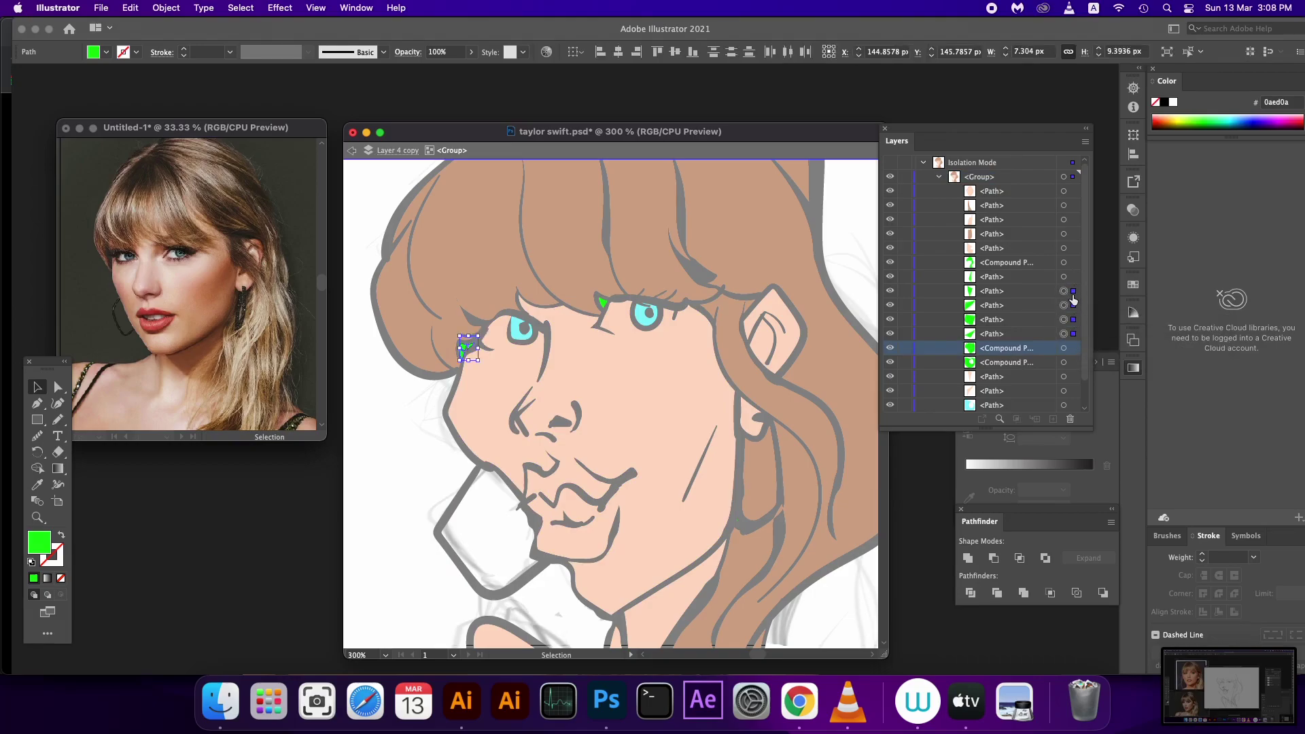
left_click(1073, 277, "shift")
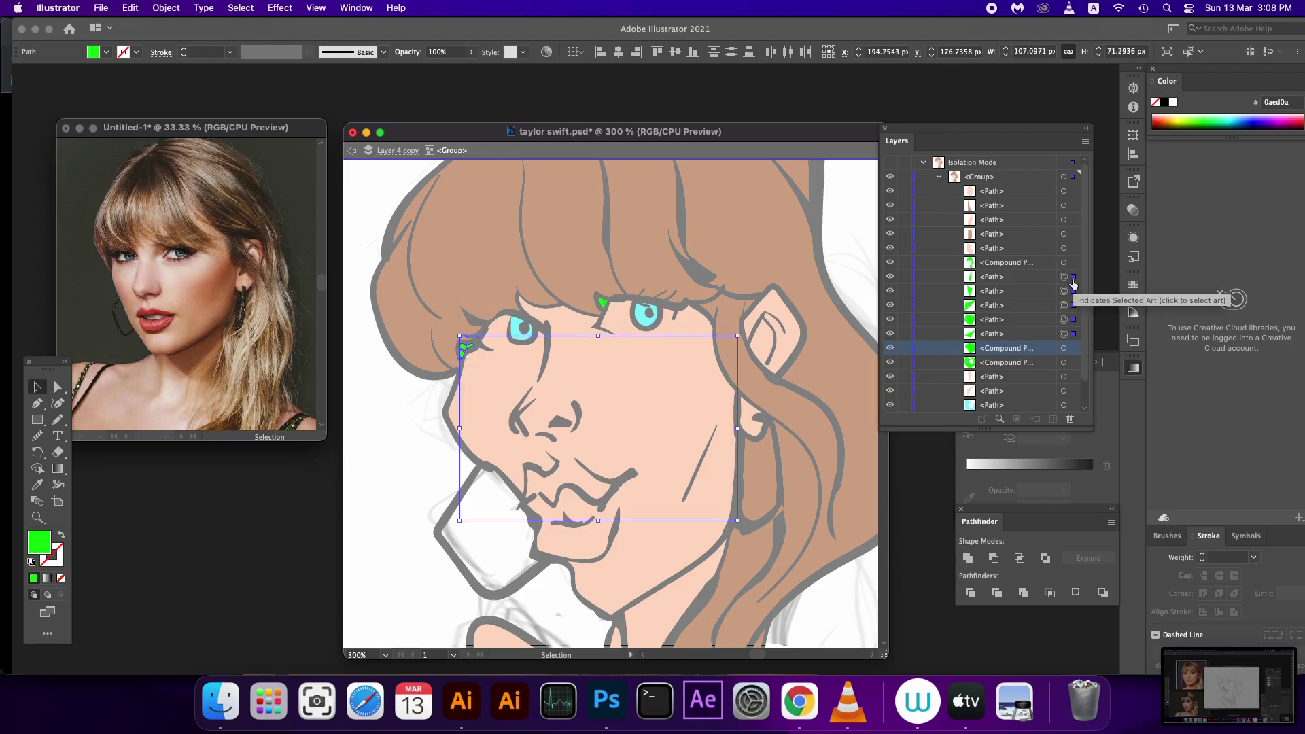
key("i")
left_click(663, 446)
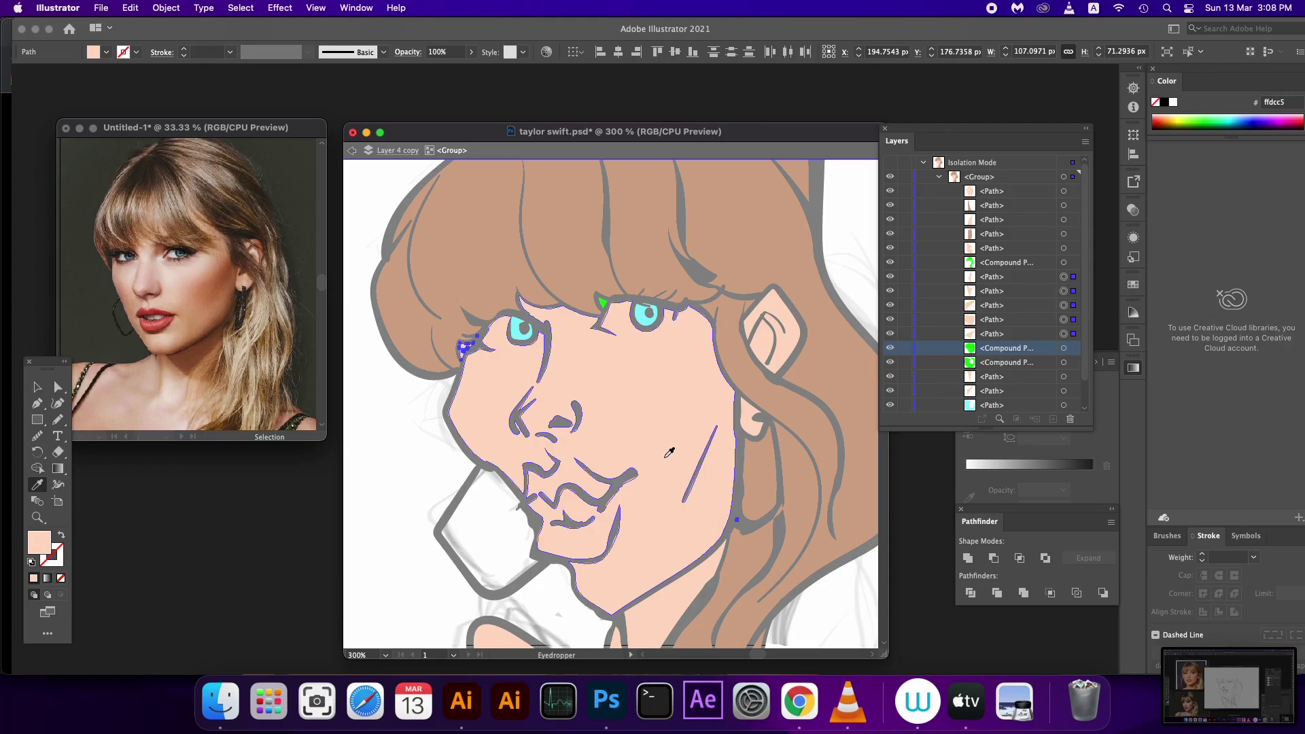
left_click(1071, 264)
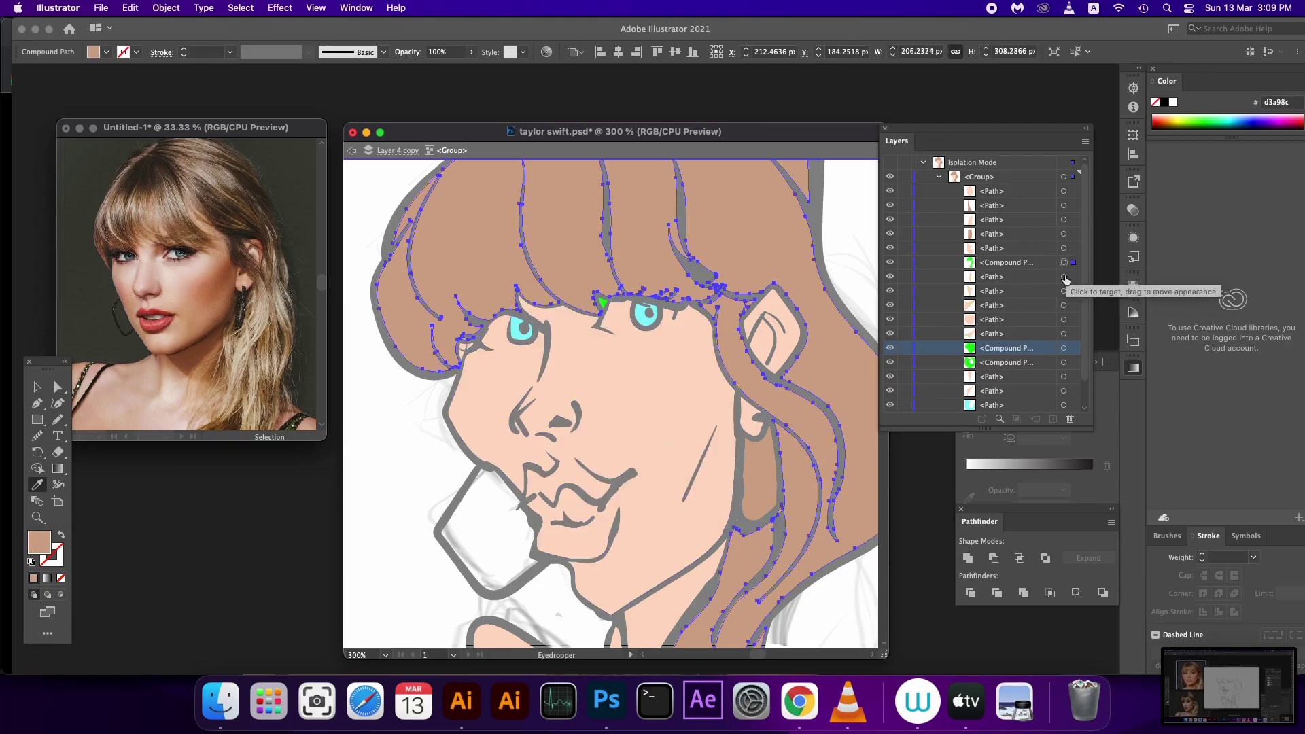
scroll(1088, 327, "down", 2)
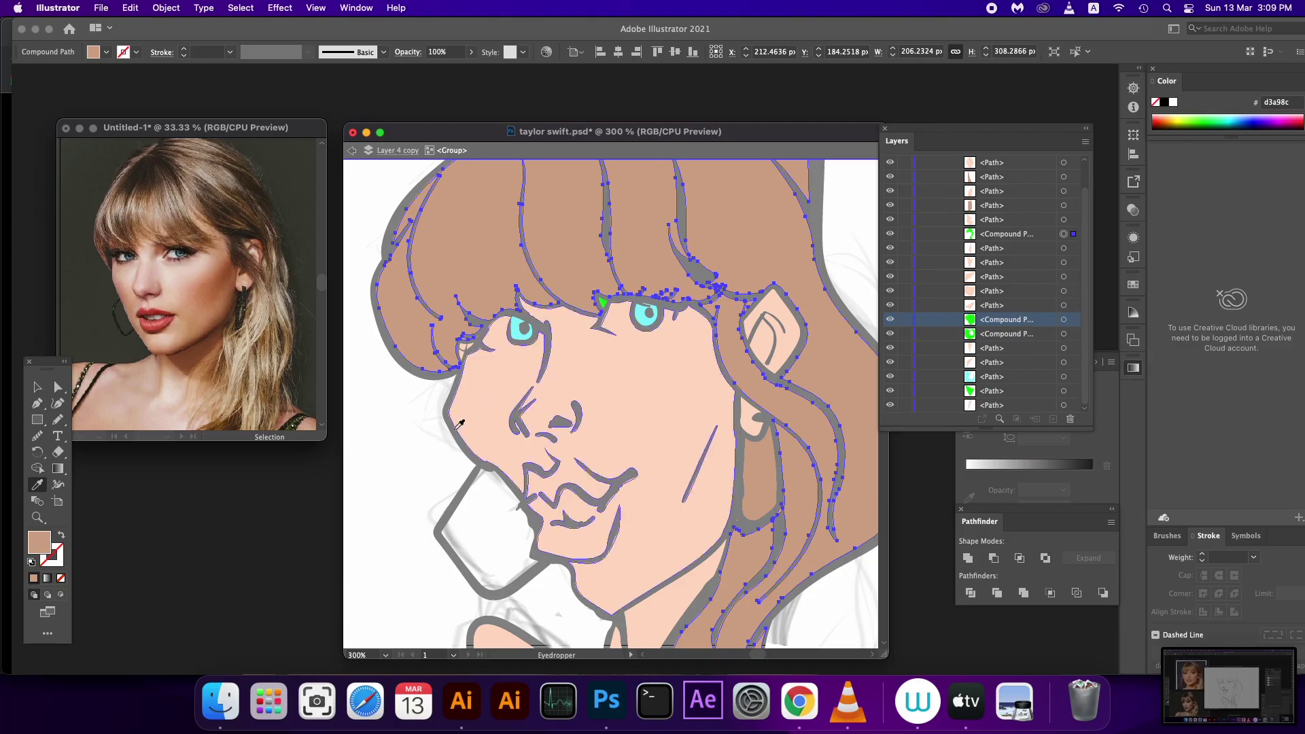
key("v")
left_click(420, 468)
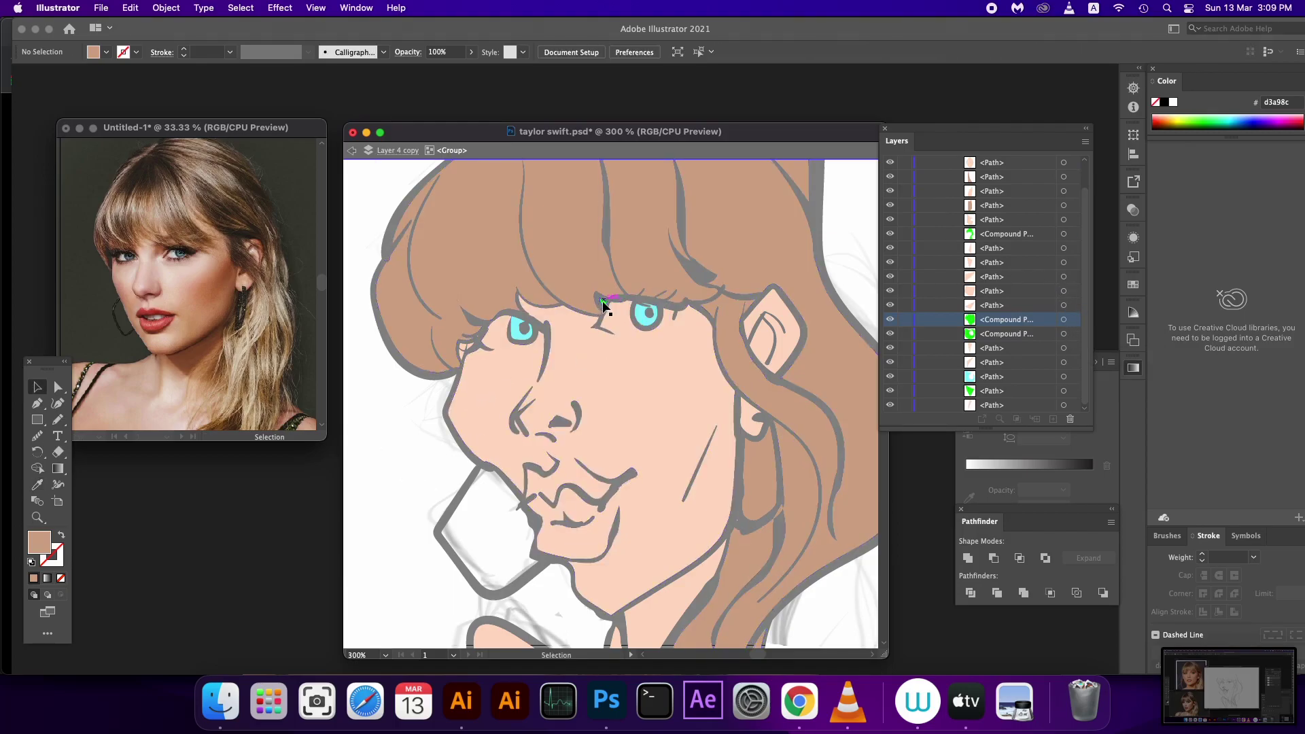
left_click(604, 301)
key("i")
left_click(643, 392)
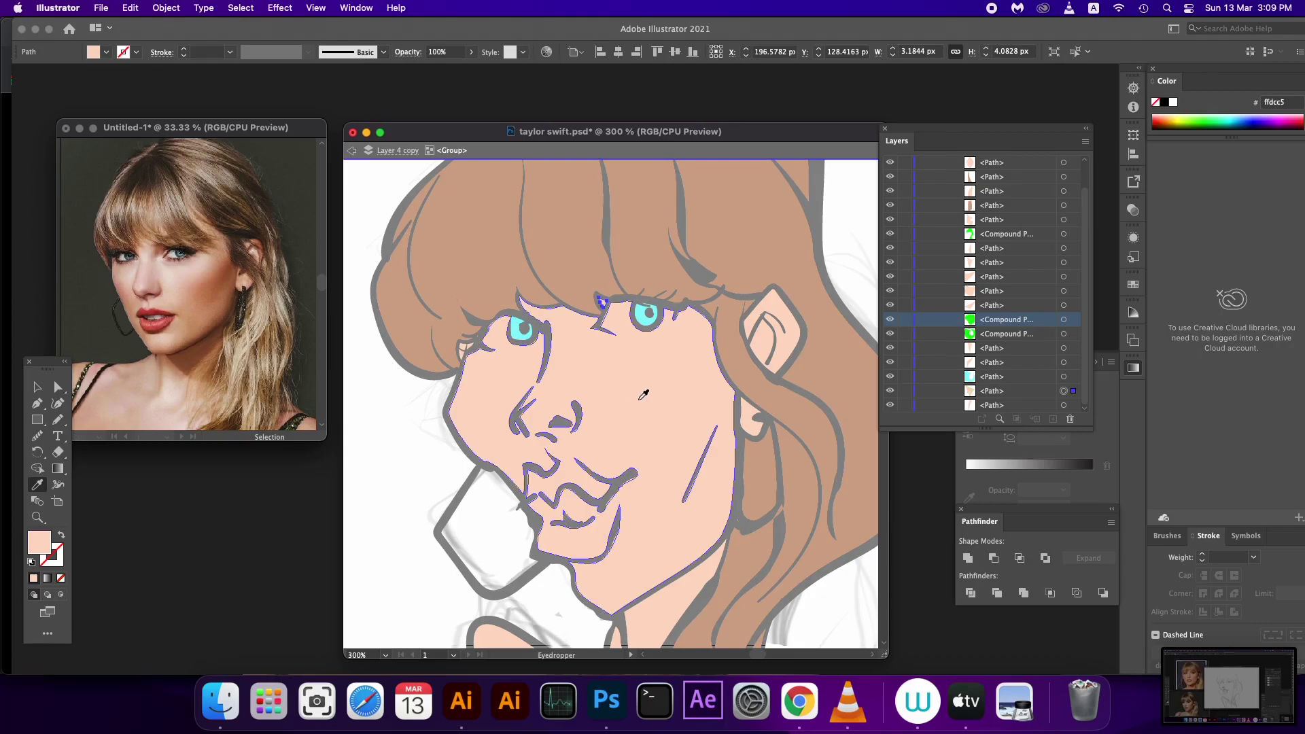
- Exit isolation mode and add an empty Layer 7 above the artwork
key("super+minus")
key("super+minus")
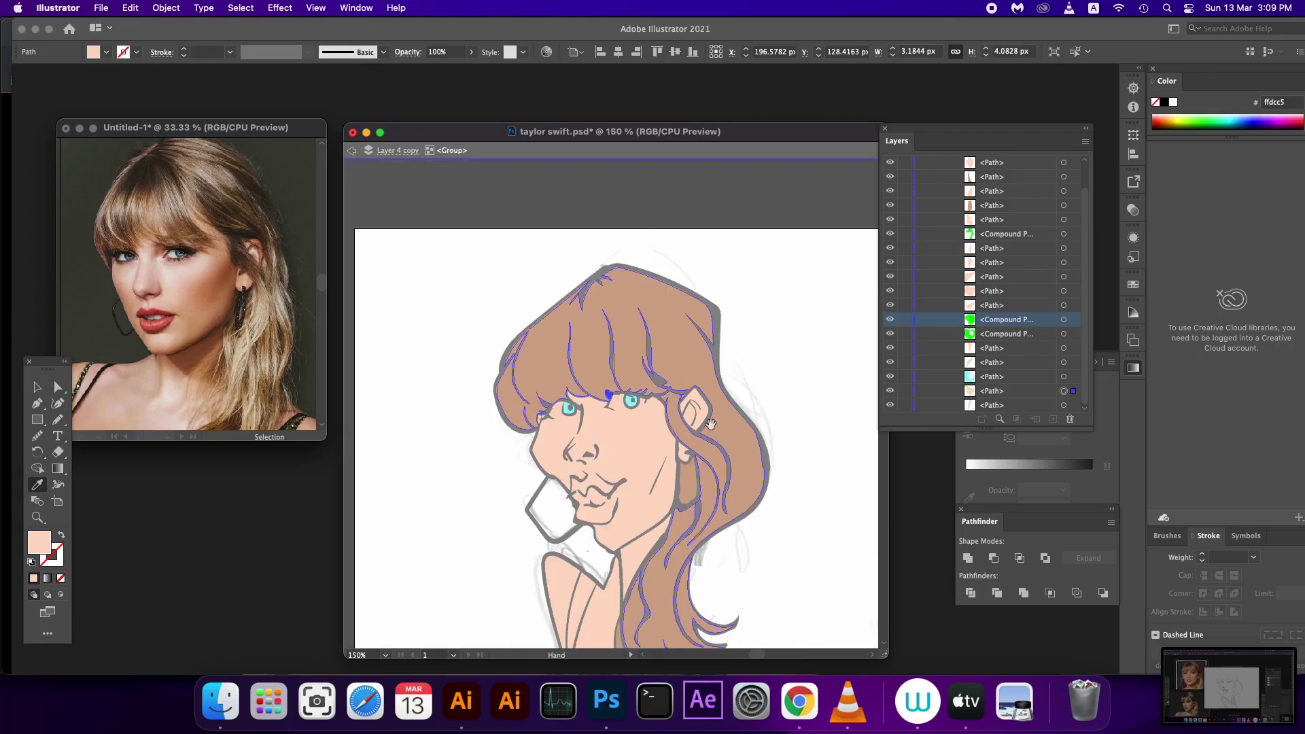
scroll(666, 403, "down", 3)
key("super+shift+a")
key("v")
double_click(727, 491)
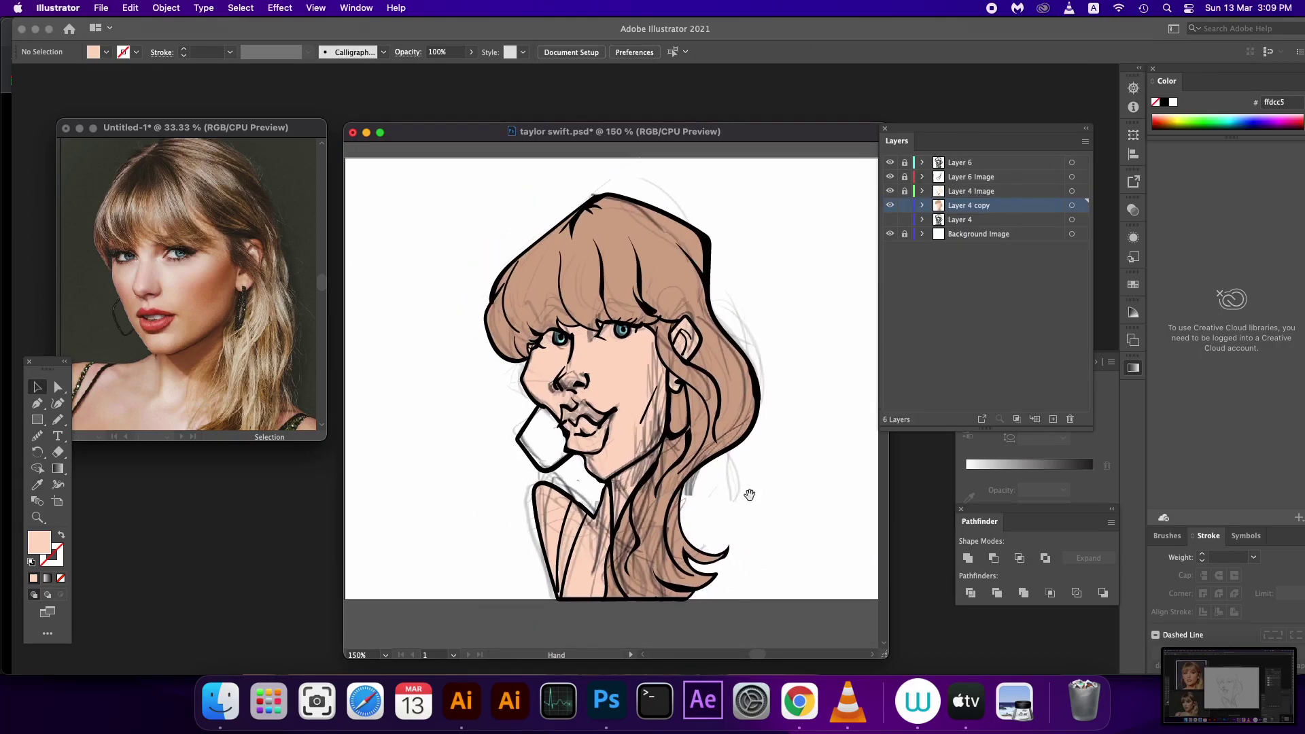
left_click(1054, 419)
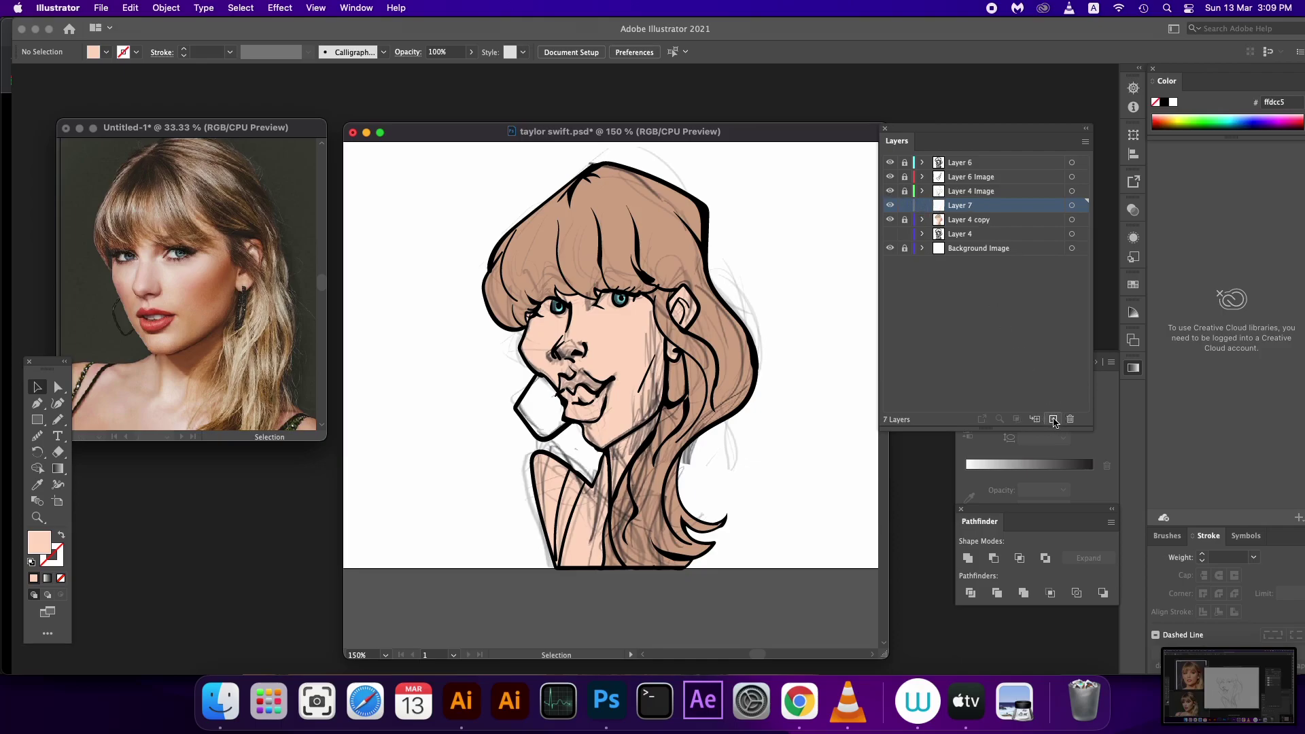
key("super+equal")
key("super+equal")
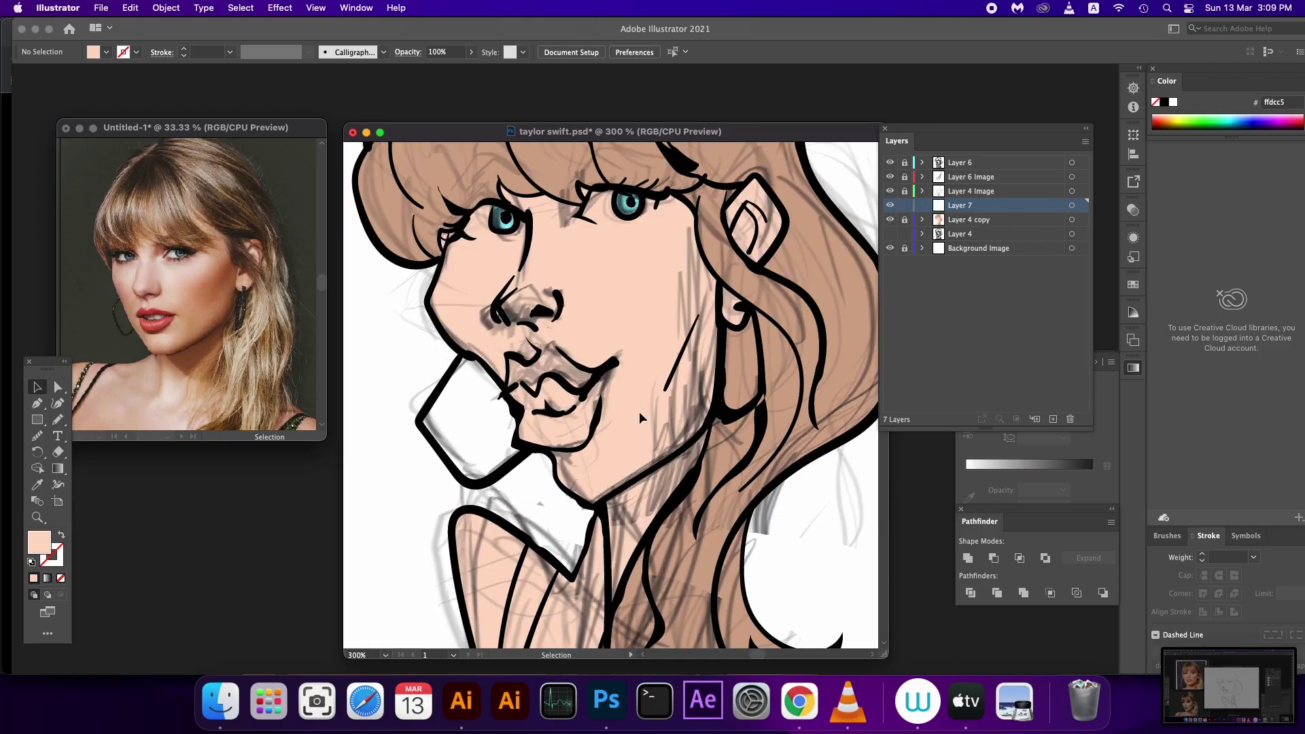
- With Layer 4 copy hidden, pencil-draw the teeth shape and fill it white
key("n")
left_click_drag(632, 465, 649, 479)
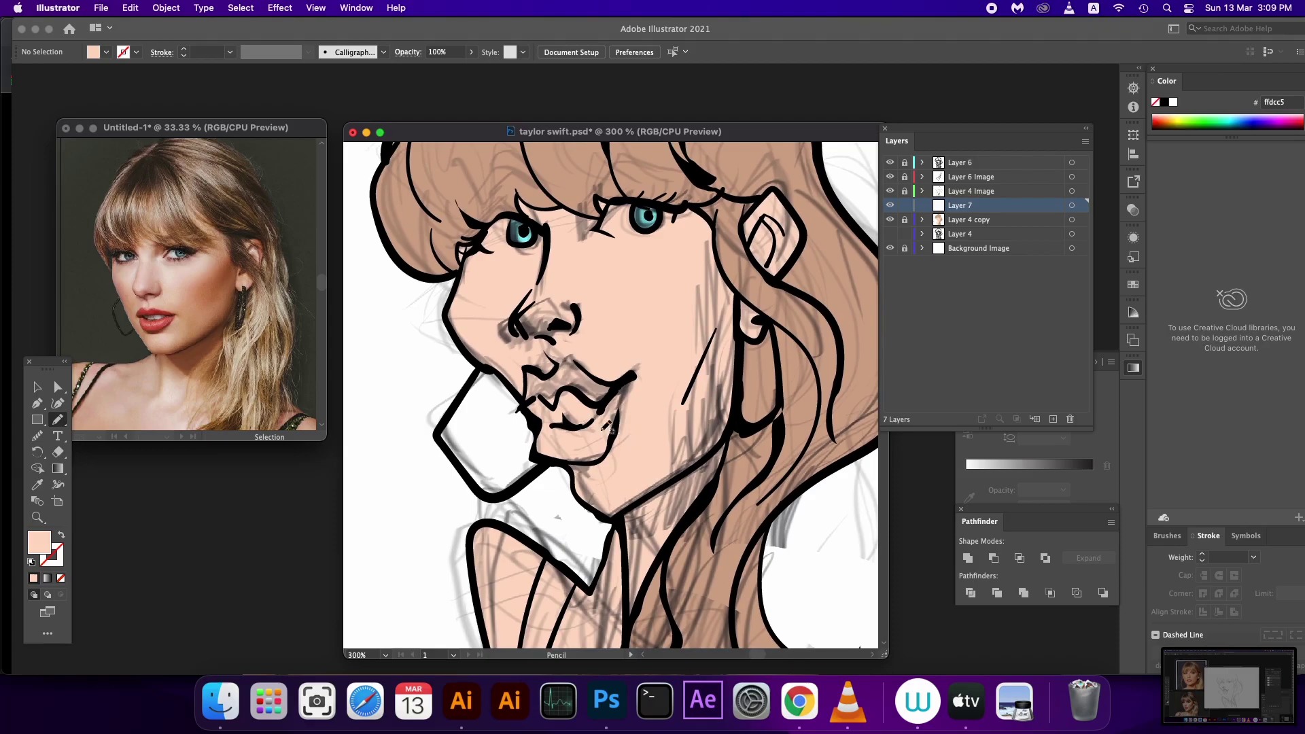
left_click(890, 219)
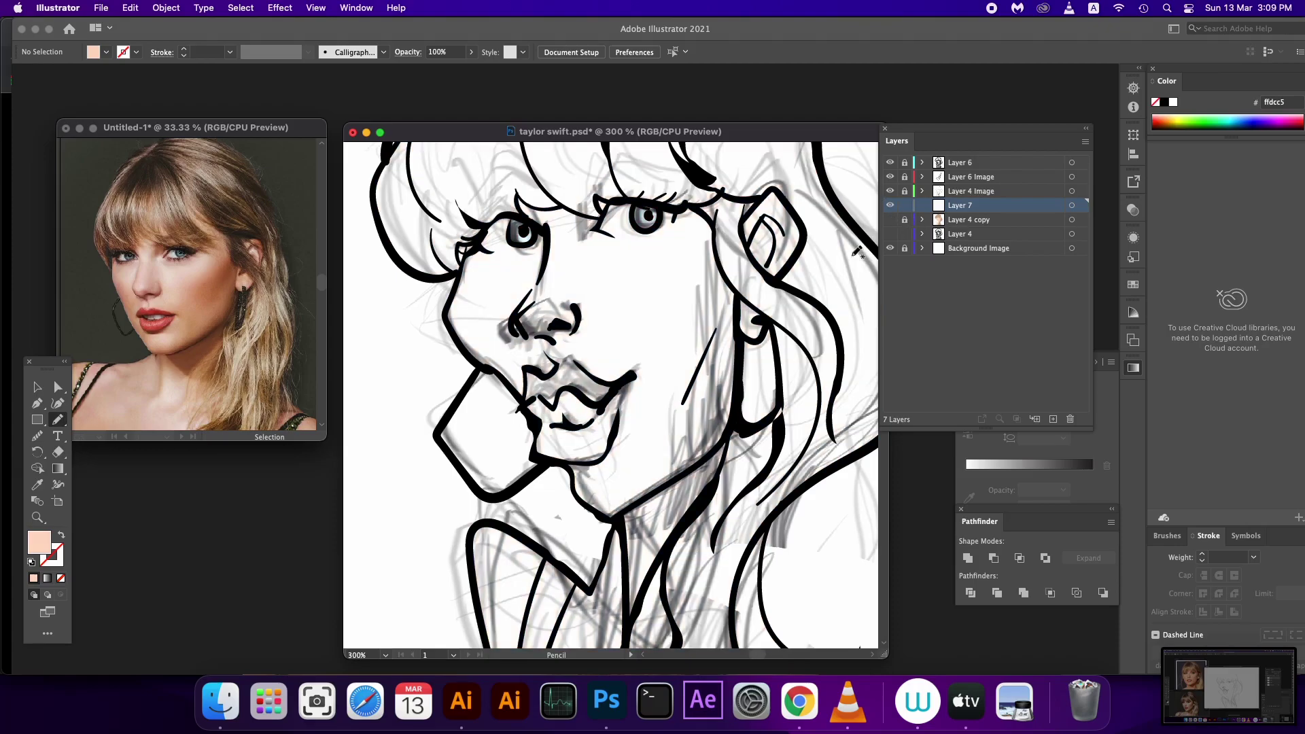
left_click(541, 411, "super")
mouse_move(530, 396)
left_mouse_down()
mouse_move(544, 440)
mouse_move(532, 406)
left_mouse_up()
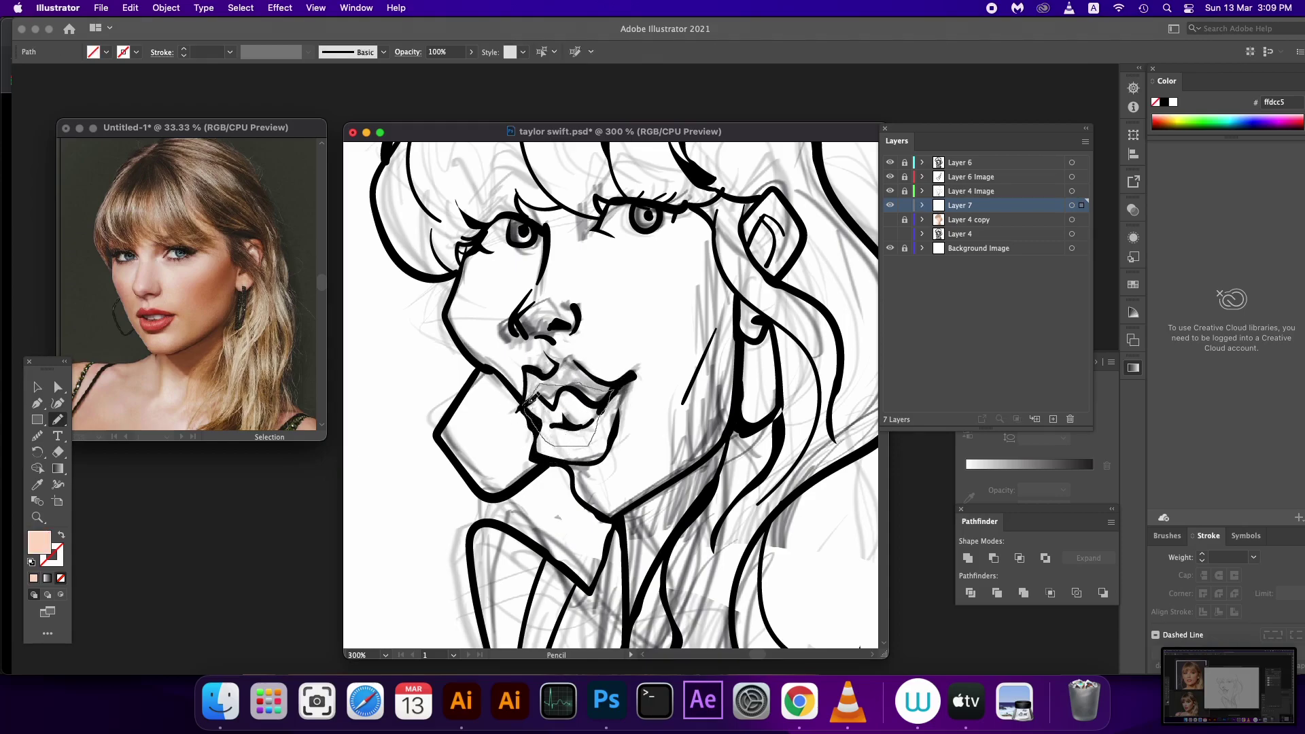
left_click(33, 578)
double_click(39, 541)
type("ffffff")
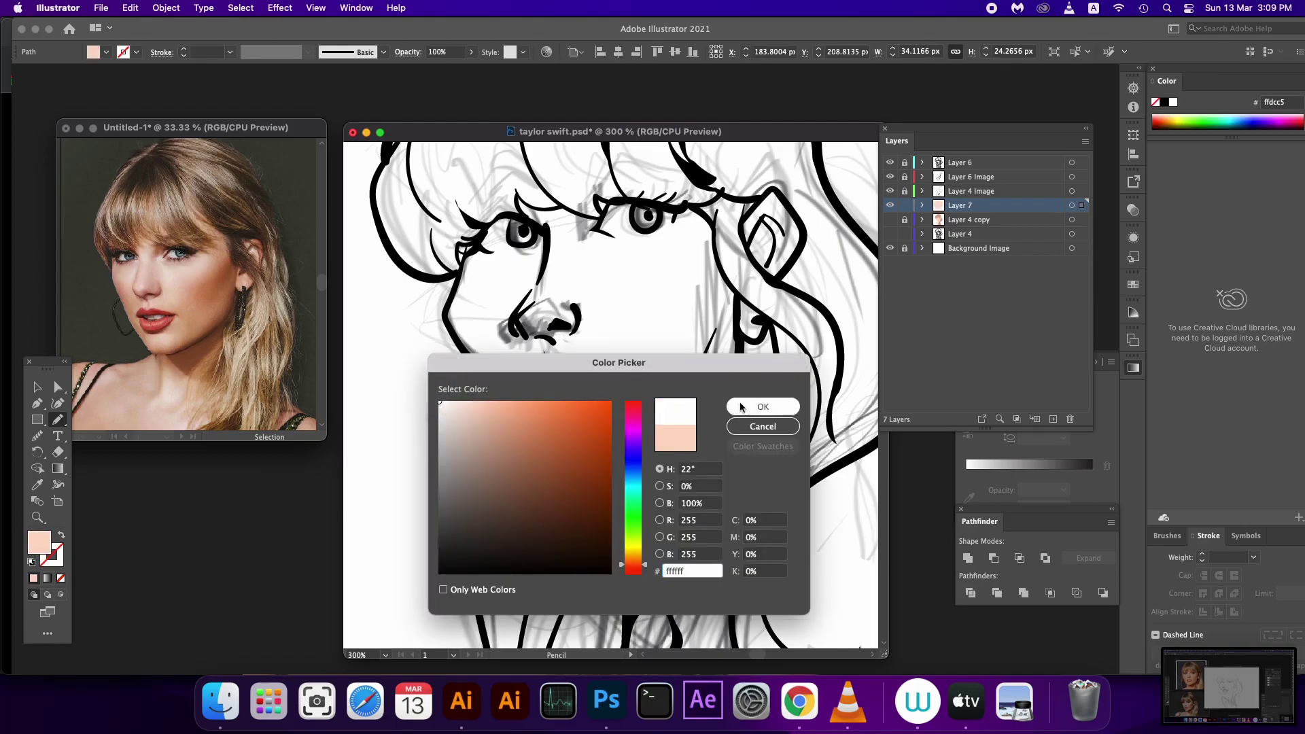
left_click(739, 406)
- Show Layer 4 copy again and draw white-filled eye-white shapes in both eyes
left_click_drag(666, 314, 648, 393)
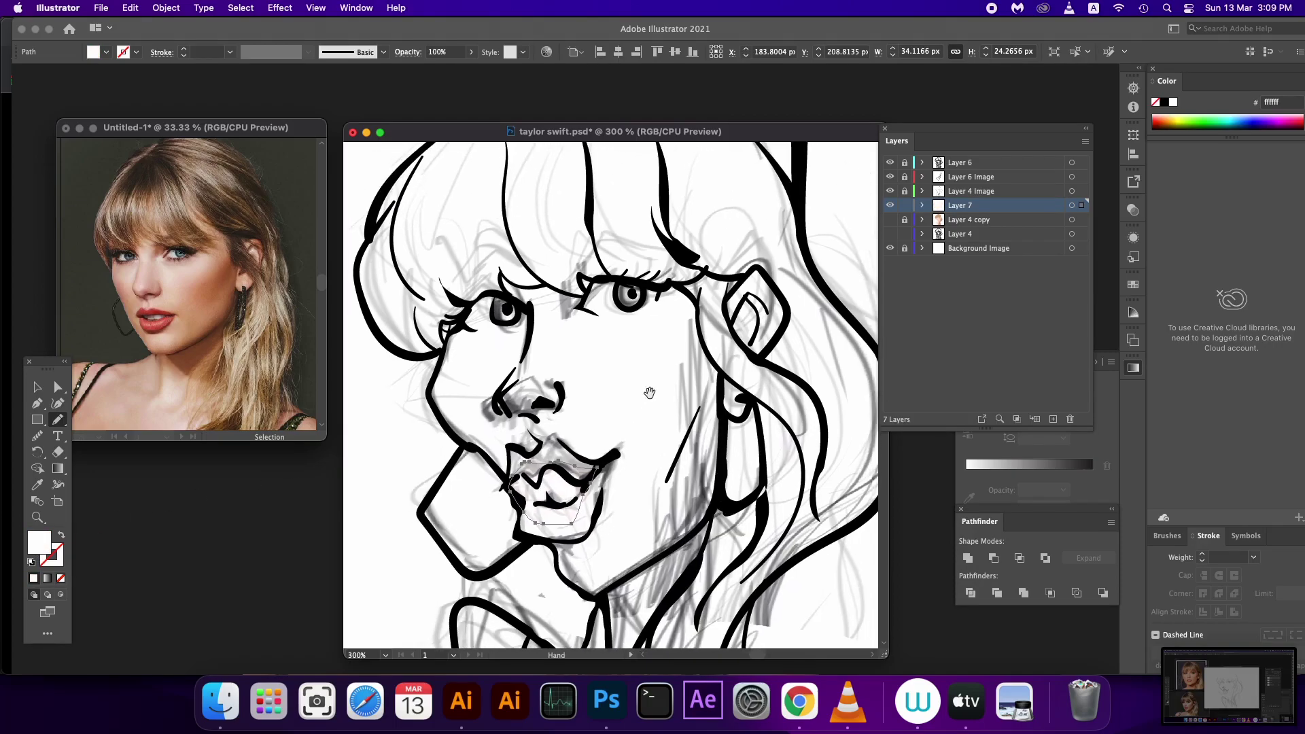
left_click(889, 221)
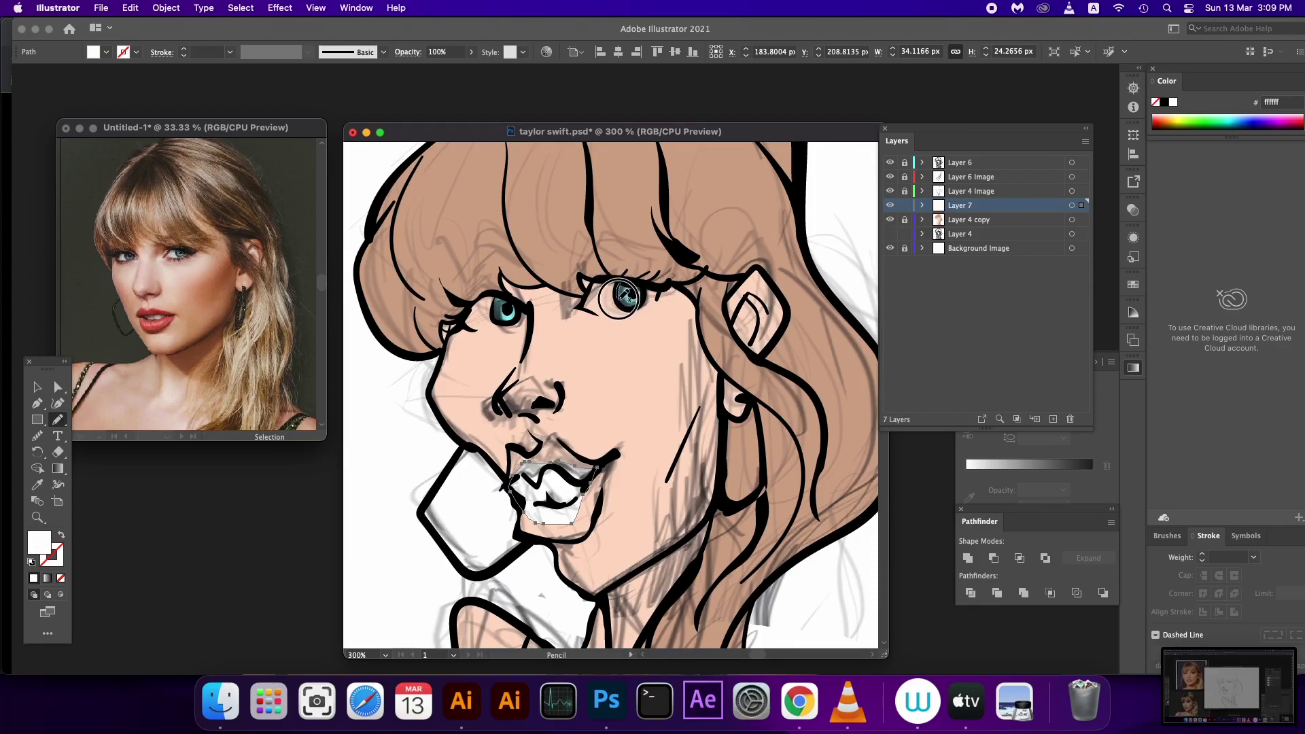
left_click_drag(584, 307, 675, 284)
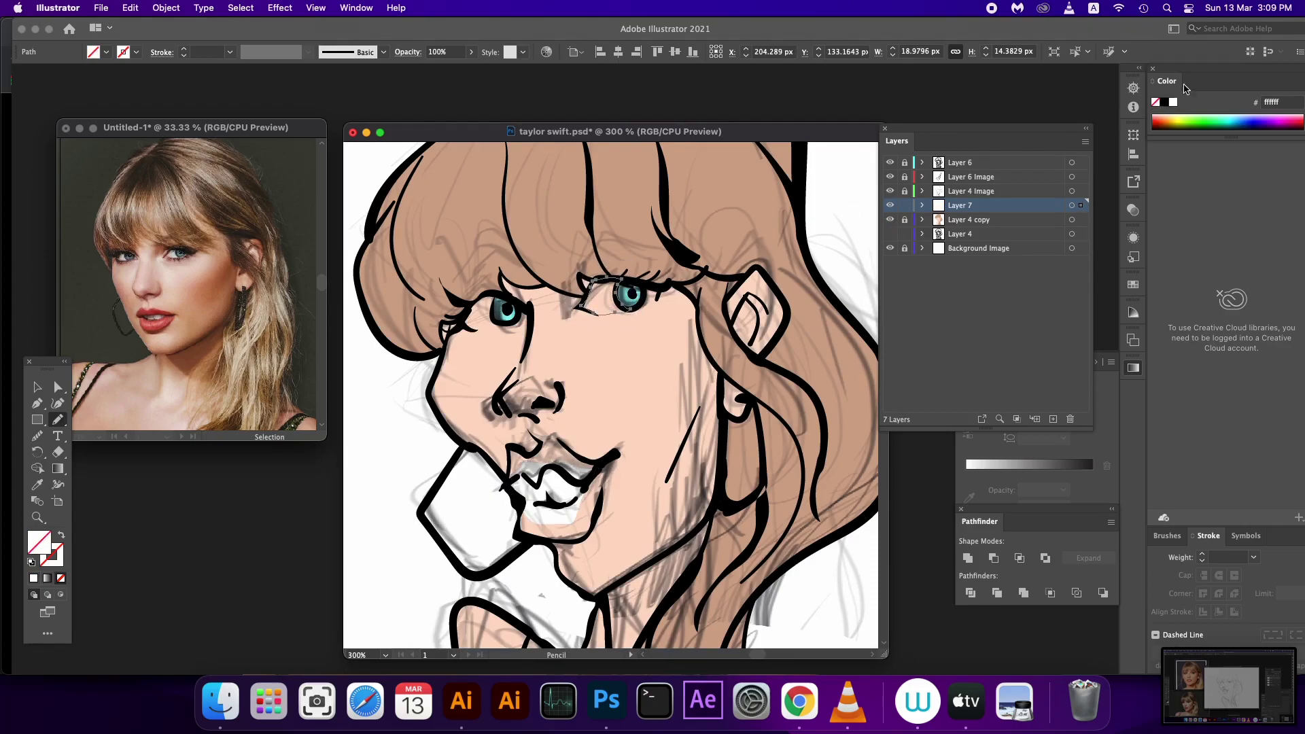
left_click(1172, 103)
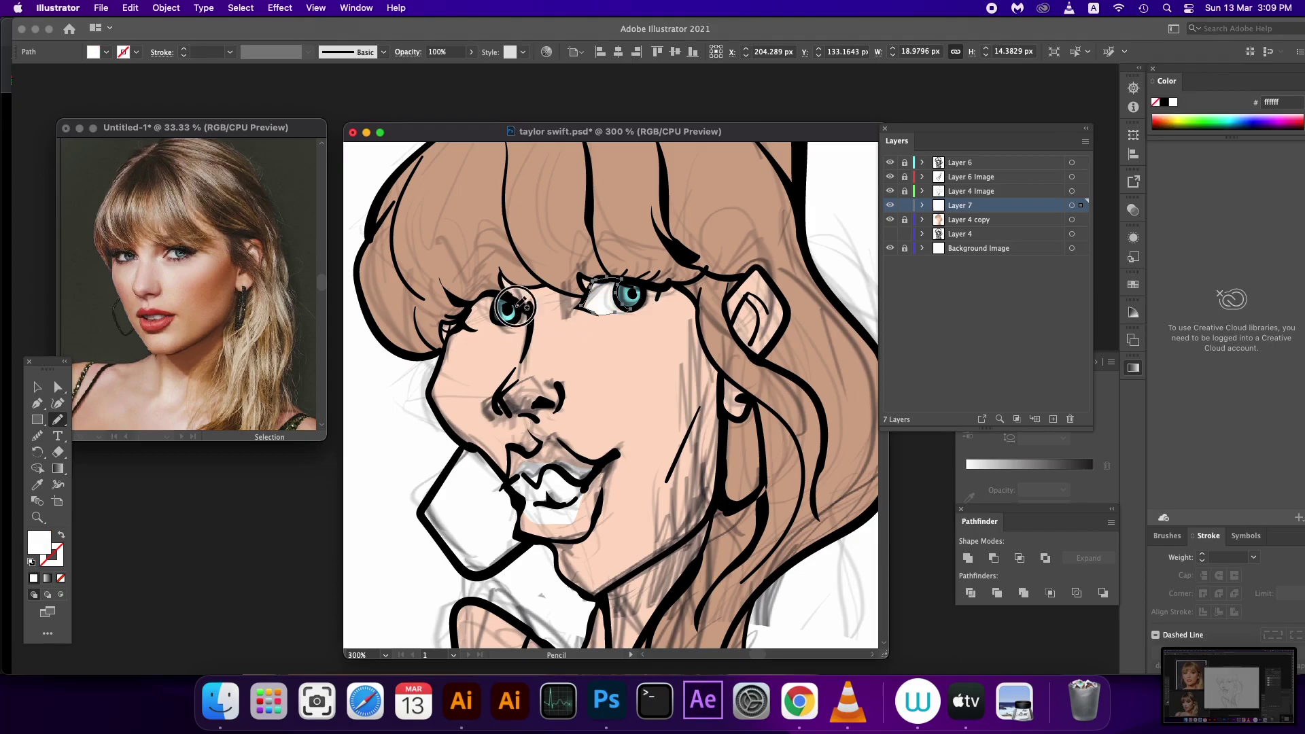
left_click_drag(514, 306, 520, 311)
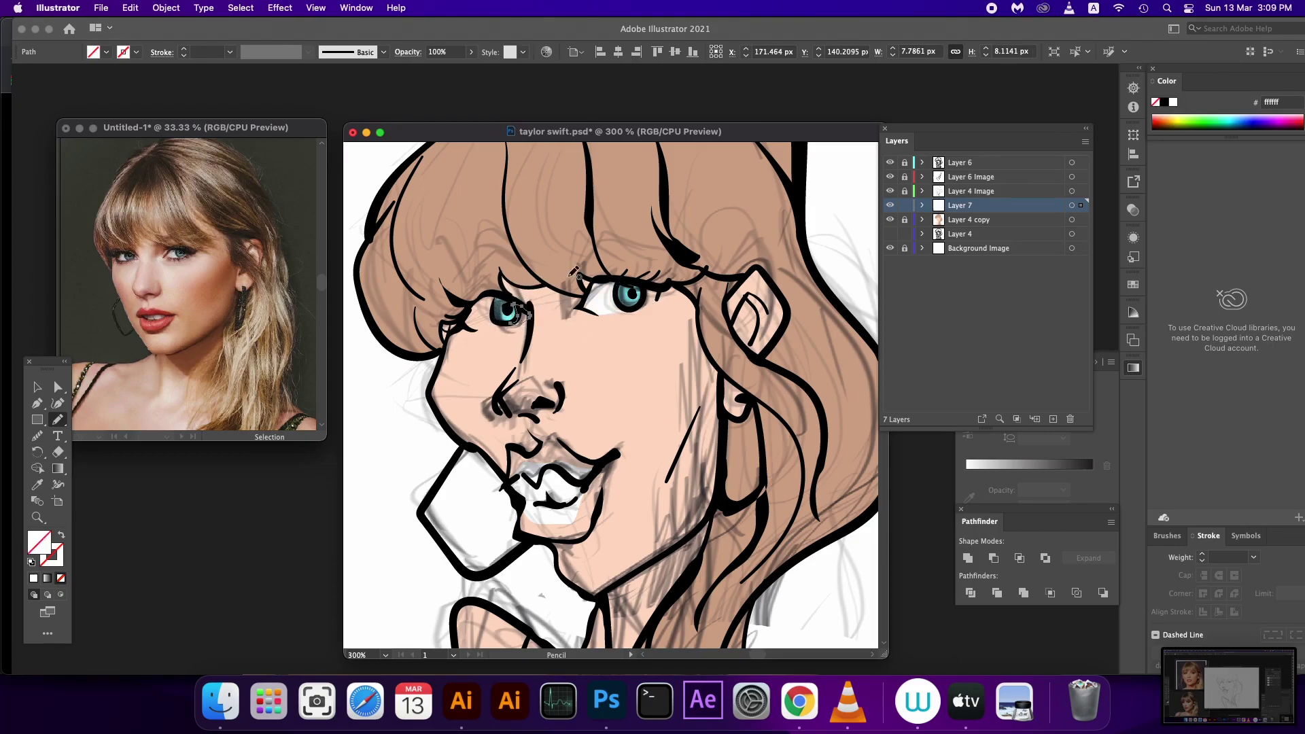
left_click(1172, 103)
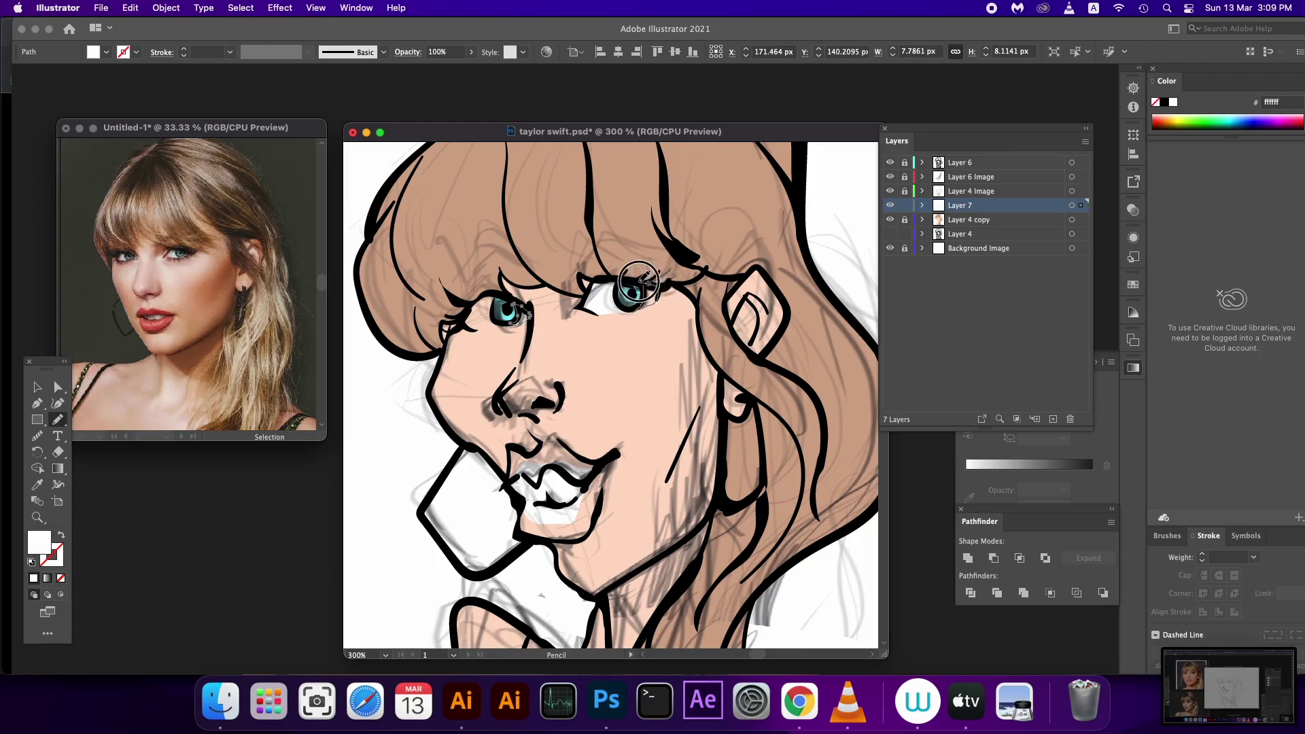
left_click_drag(638, 282, 647, 290)
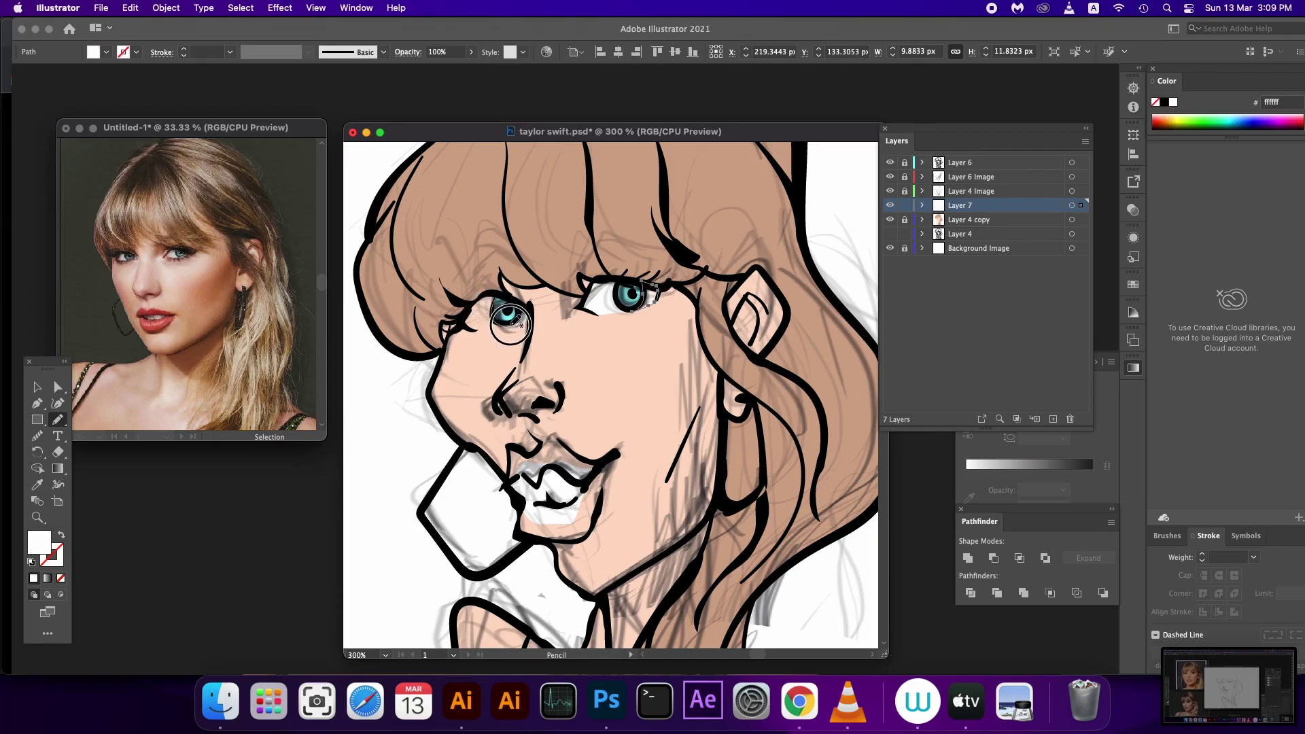
left_click_drag(461, 322, 497, 297)
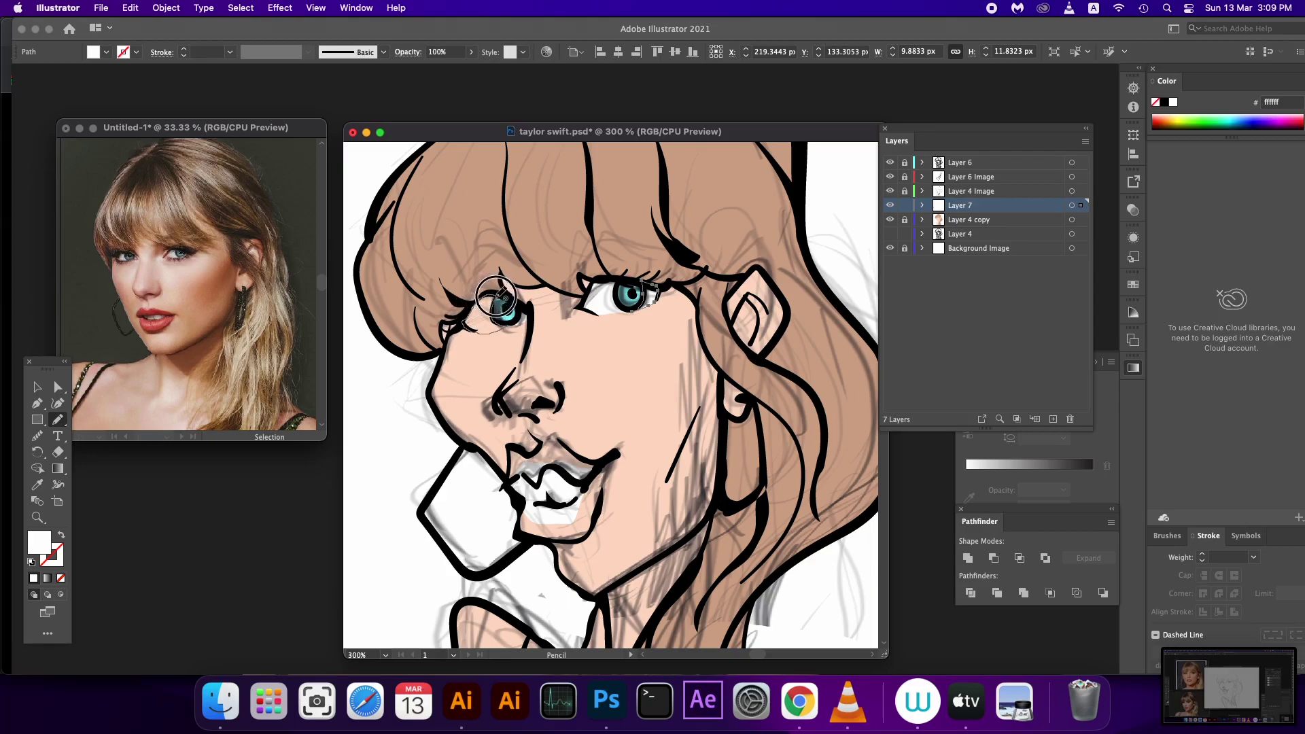
left_click(1172, 103)
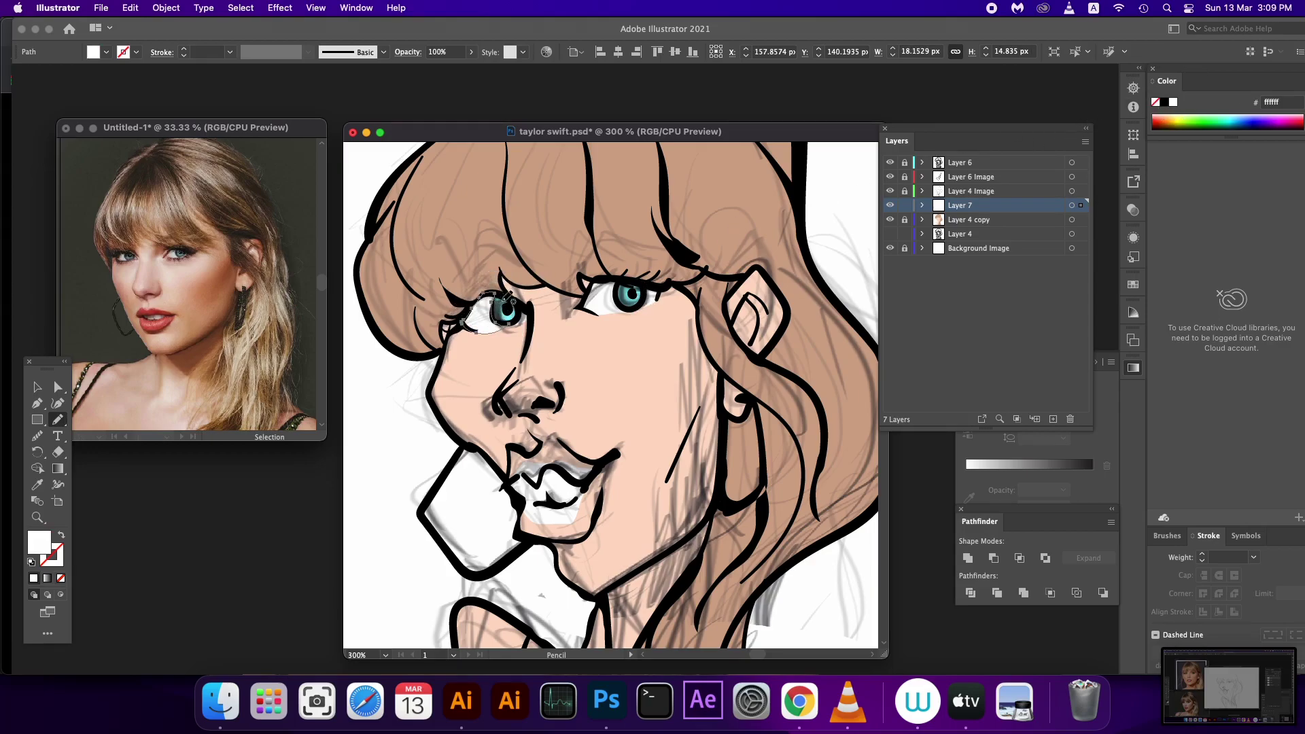
left_click_drag(536, 382, 526, 307)
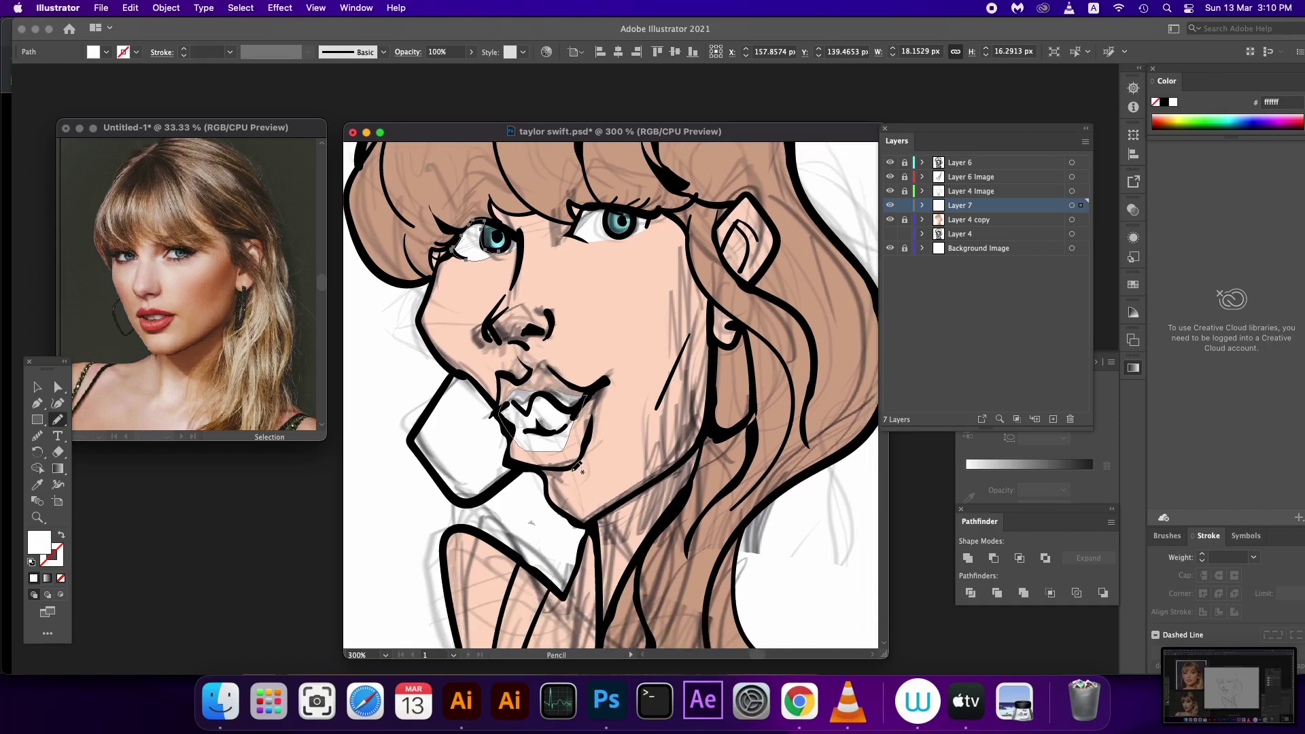
left_click_drag(572, 462, 594, 422)
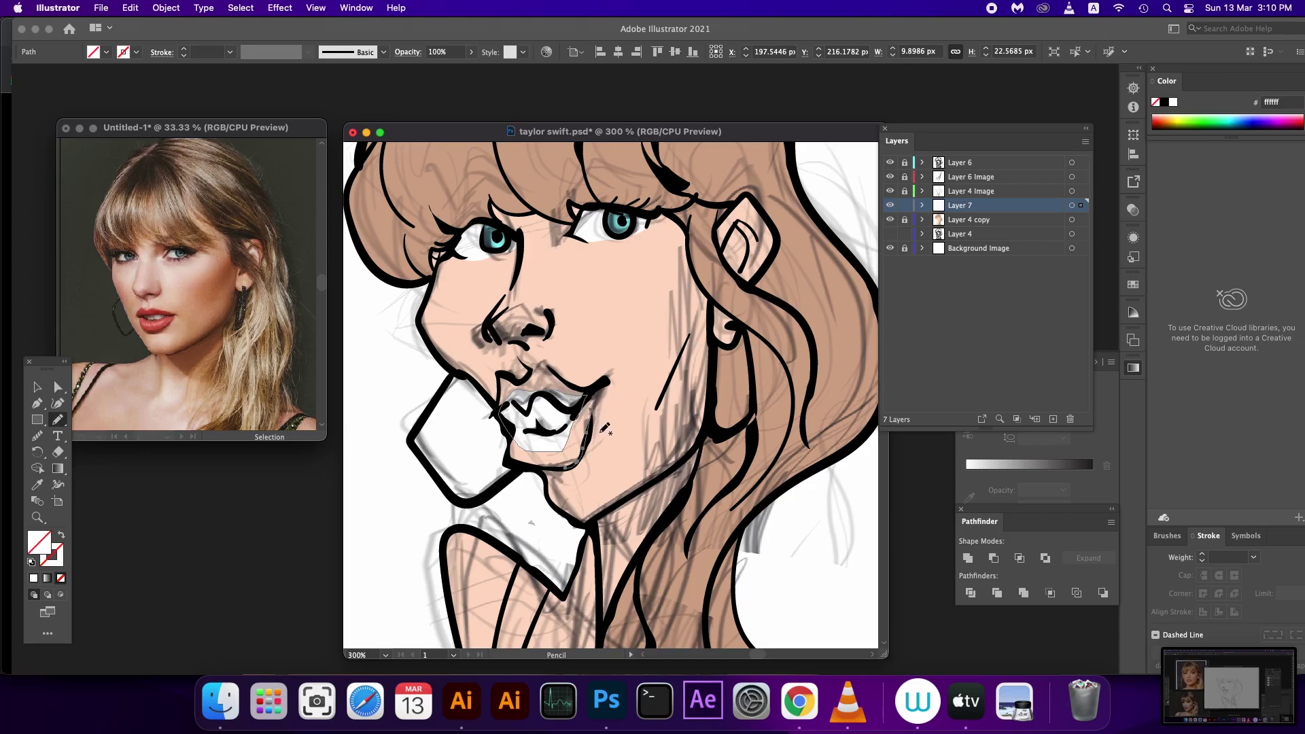
- Lock Layer 7, add Layer 8, and fill the traced upper lip red #b23636
left_click(904, 206)
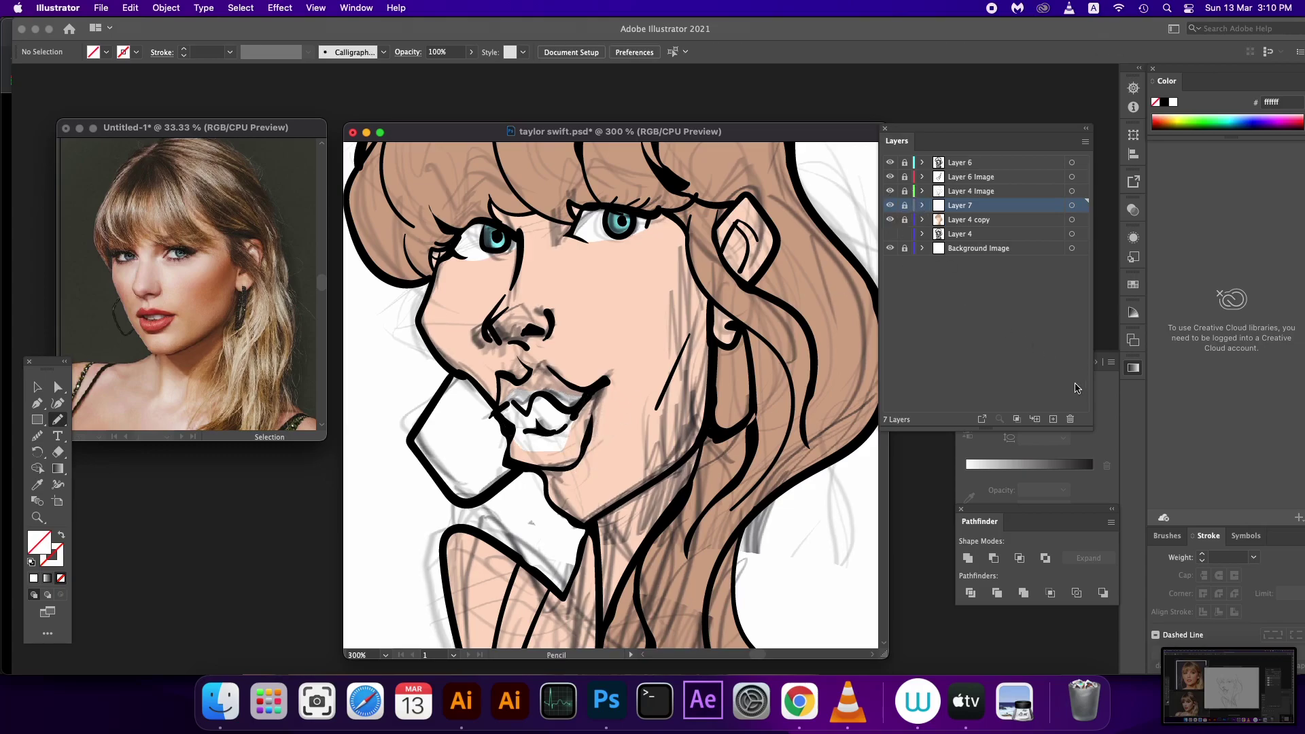
left_click(1054, 419)
mouse_move(498, 412)
left_mouse_down()
mouse_move(518, 380)
mouse_move(608, 380)
left_mouse_up()
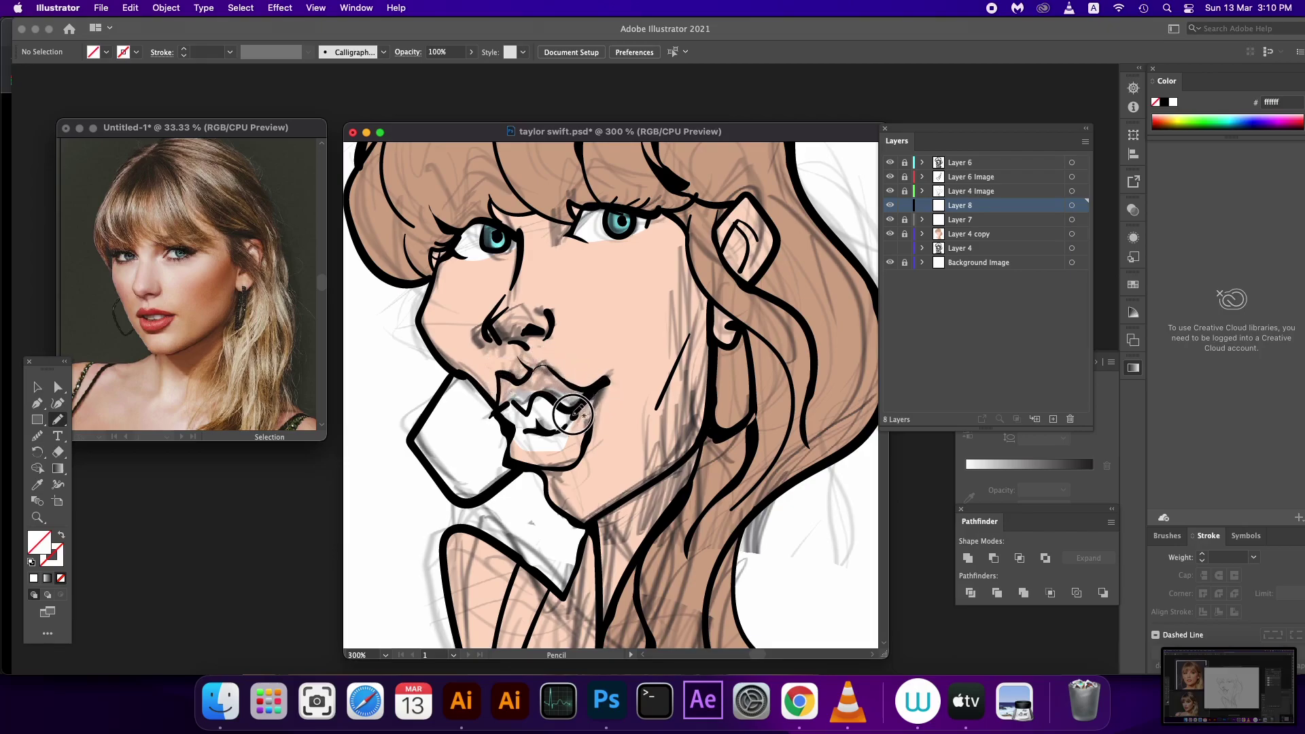
left_click_drag(514, 401, 496, 385)
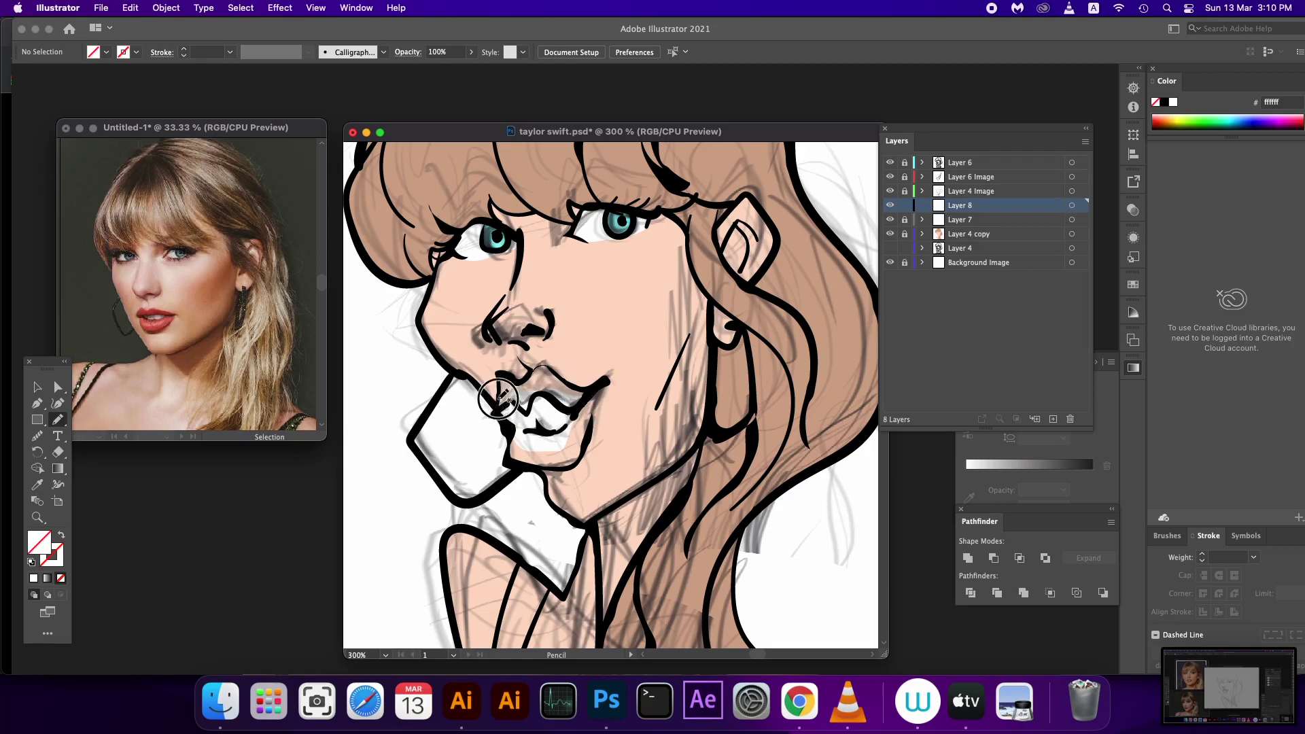
left_click(33, 577)
double_click(39, 543)
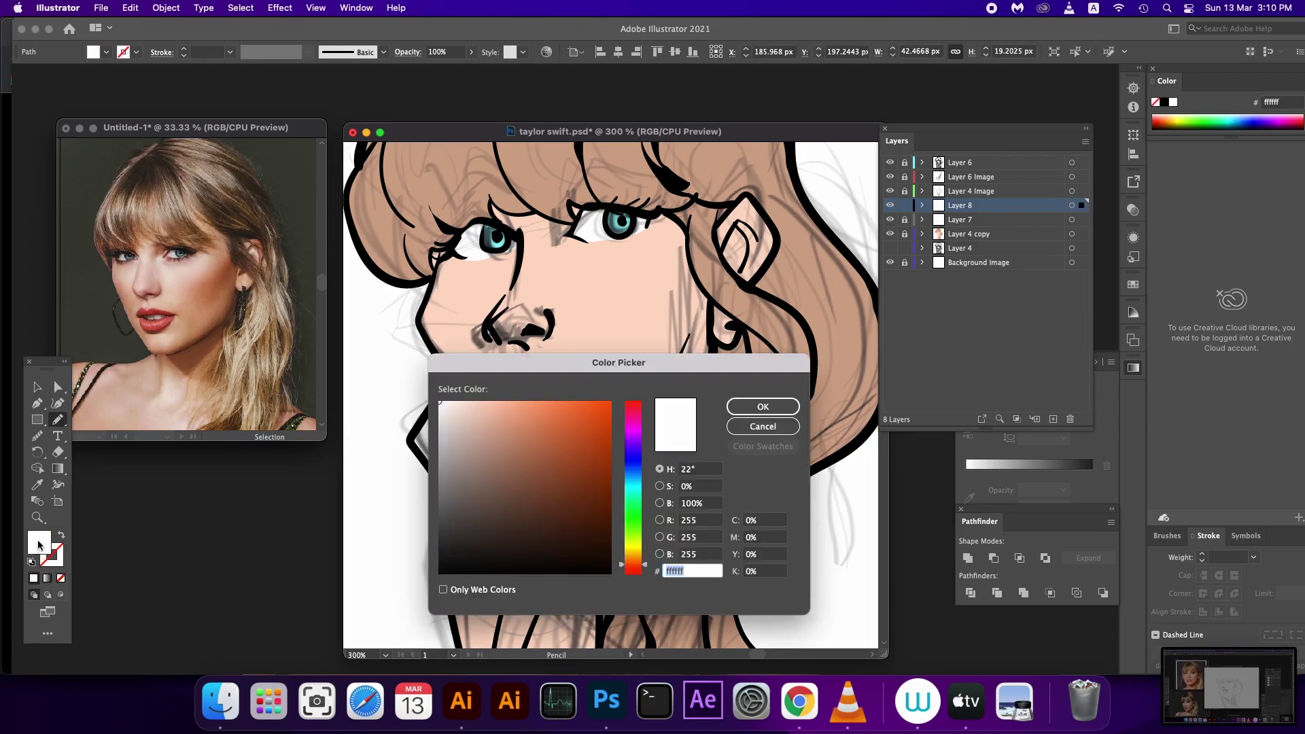
left_click_drag(637, 422, 639, 406)
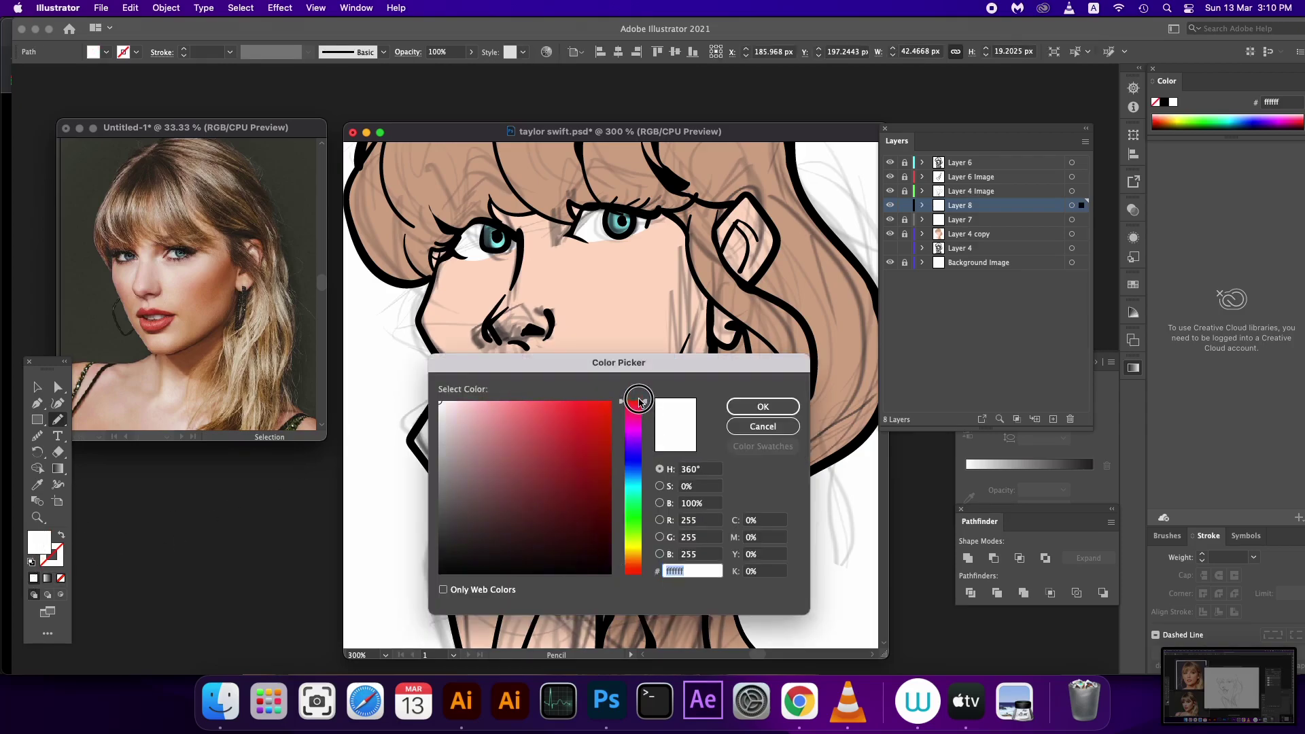
left_click_drag(571, 491, 567, 466)
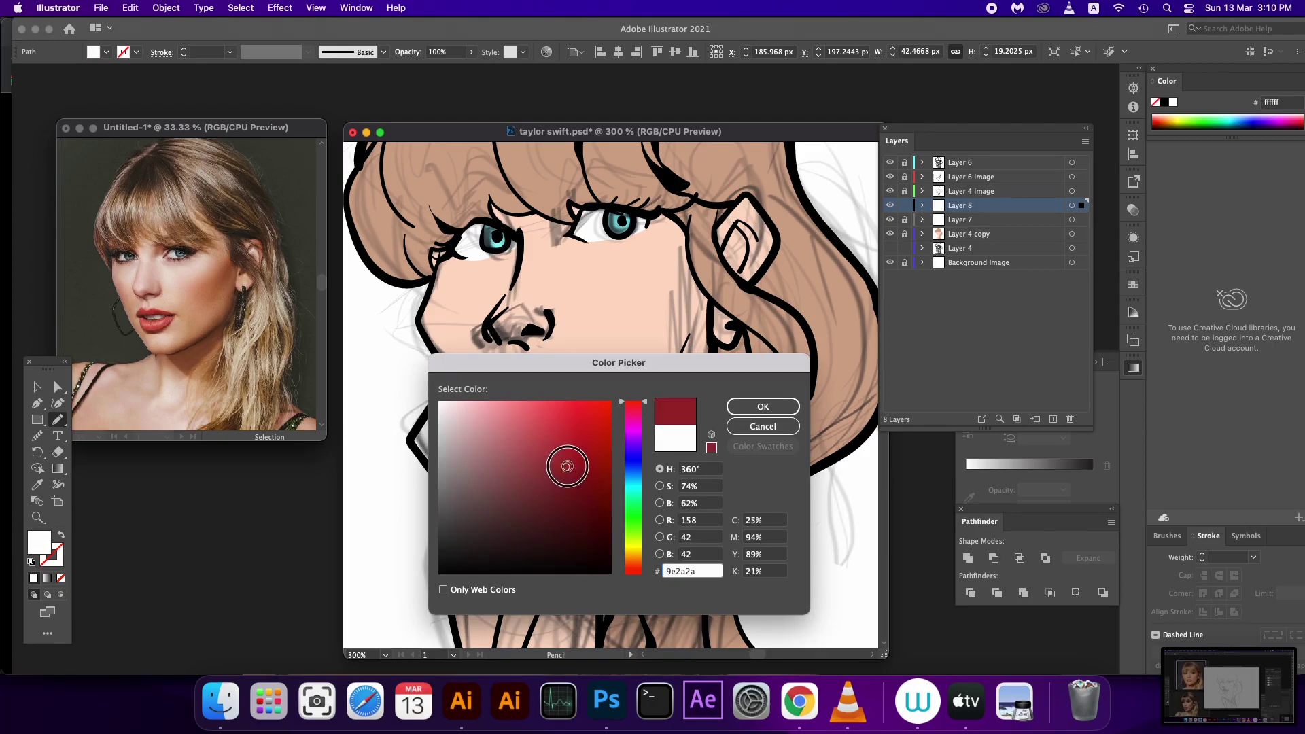
left_click_drag(567, 466, 558, 454)
left_click(734, 407)
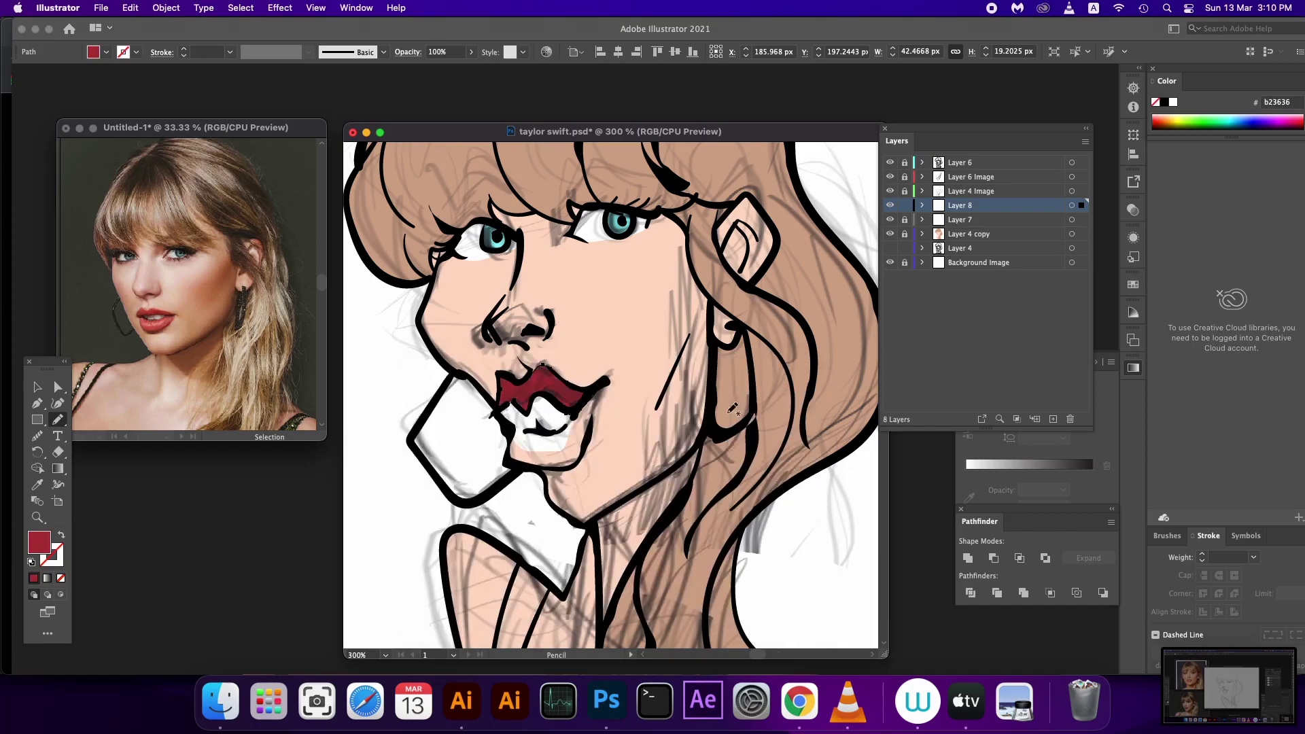
- Draw the lower lip and the lip edge along the teeth in the same red
scroll(565, 483, "up", 2)
mouse_move(555, 493)
left_mouse_down()
mouse_move(571, 436)
mouse_move(503, 458)
mouse_move(496, 481)
mouse_move(541, 493)
mouse_move(548, 469)
left_mouse_up()
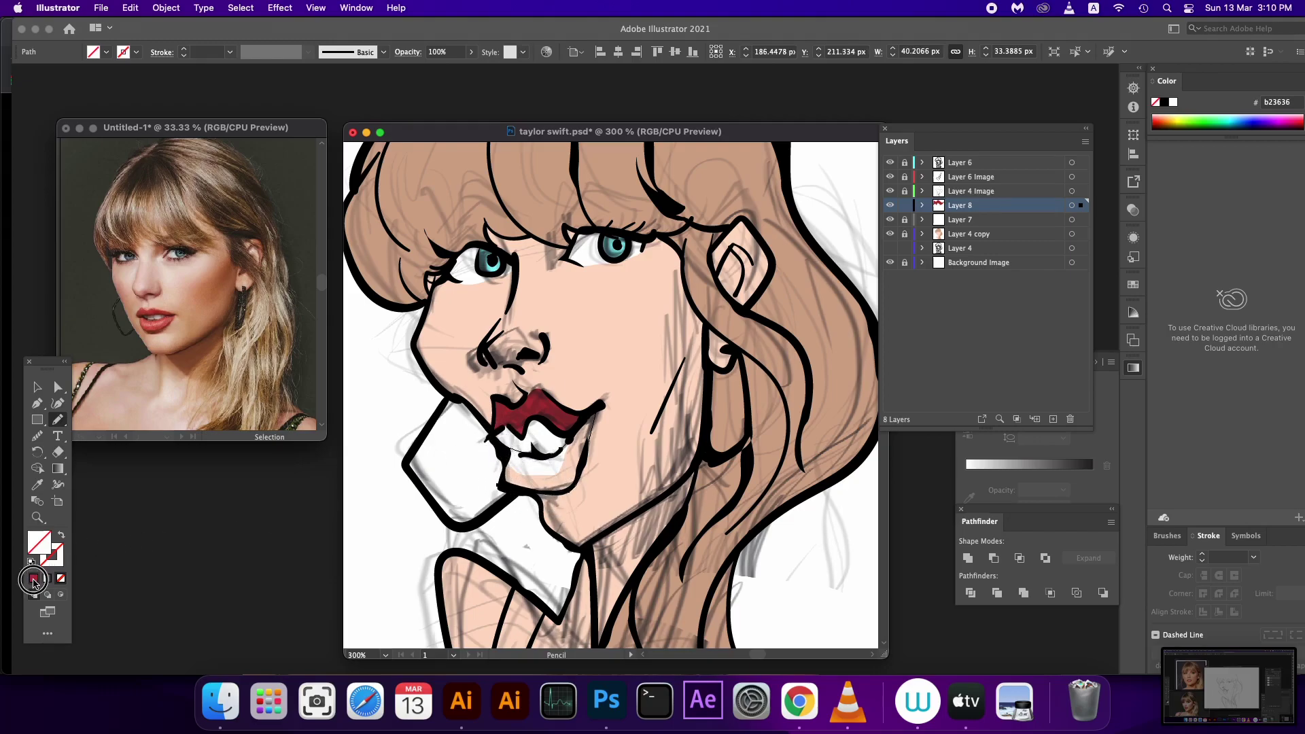
left_click(34, 580)
left_click_drag(640, 377, 666, 364)
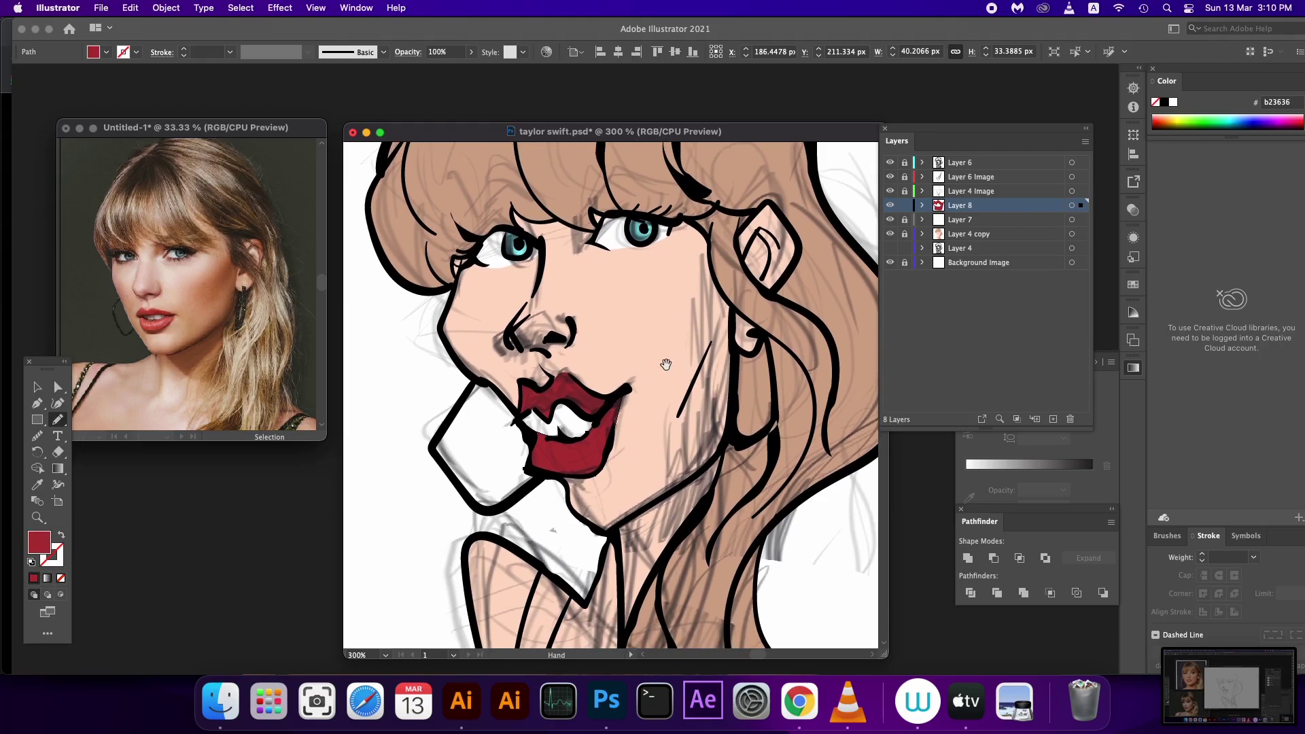
left_click_drag(543, 424, 558, 435)
key("super+minus")
mouse_move(808, 248)
left_mouse_down()
mouse_move(802, 312)
mouse_move(689, 358)
left_mouse_up()
- Lock Layer 8, then recolour the hair in the Layer 4 copy group to darker brown b28c72
left_click(904, 205)
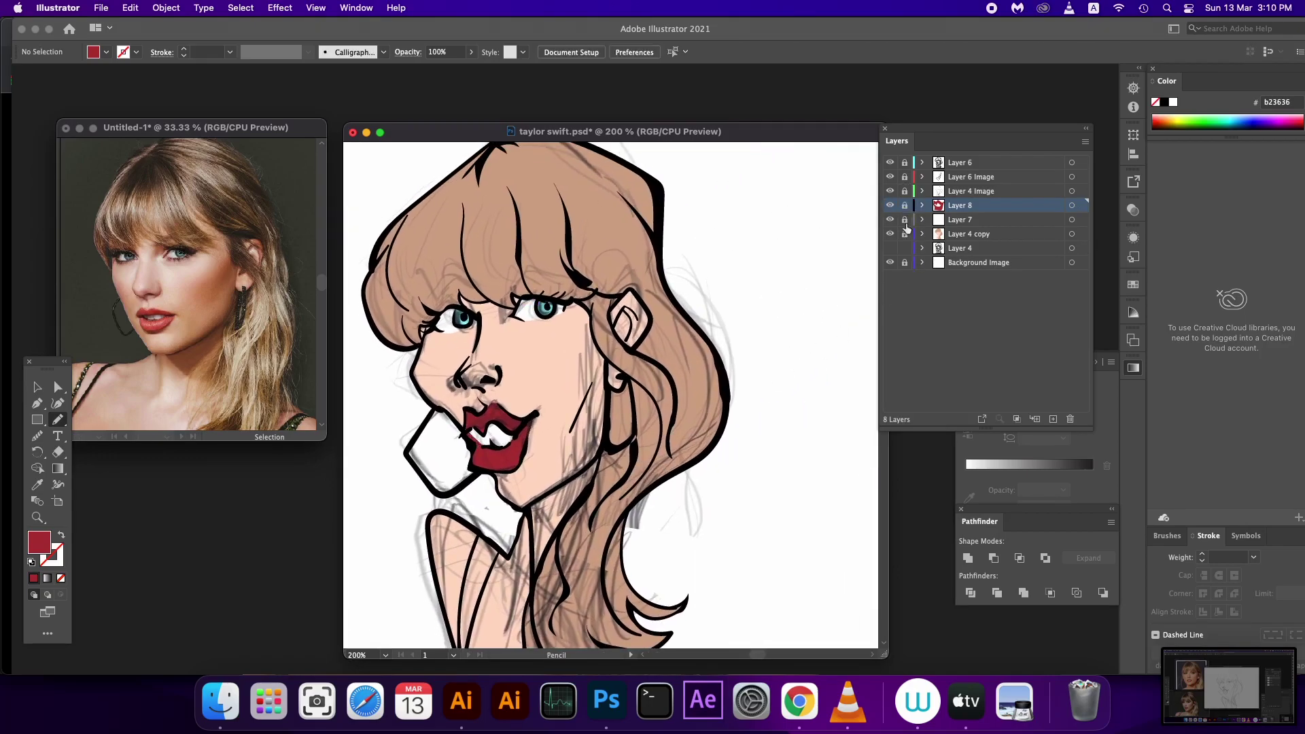
key("v")
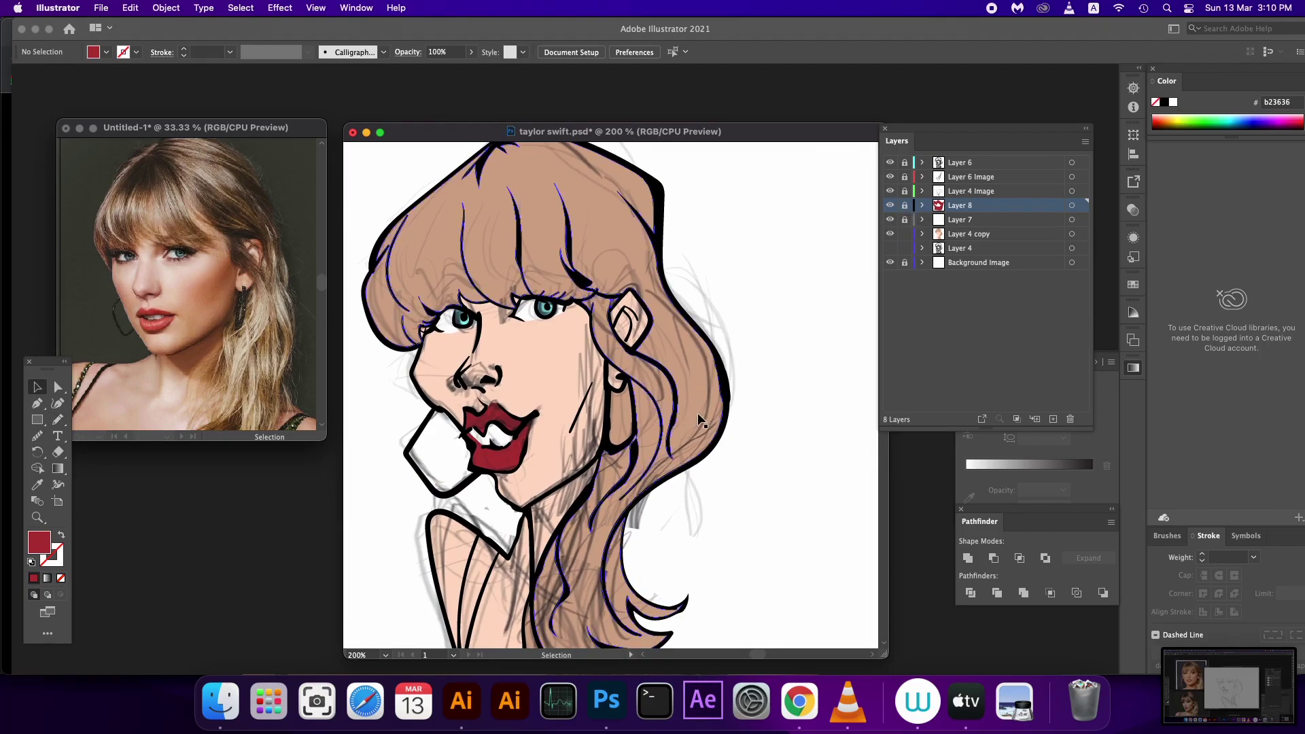
double_click(698, 411)
left_click(702, 417)
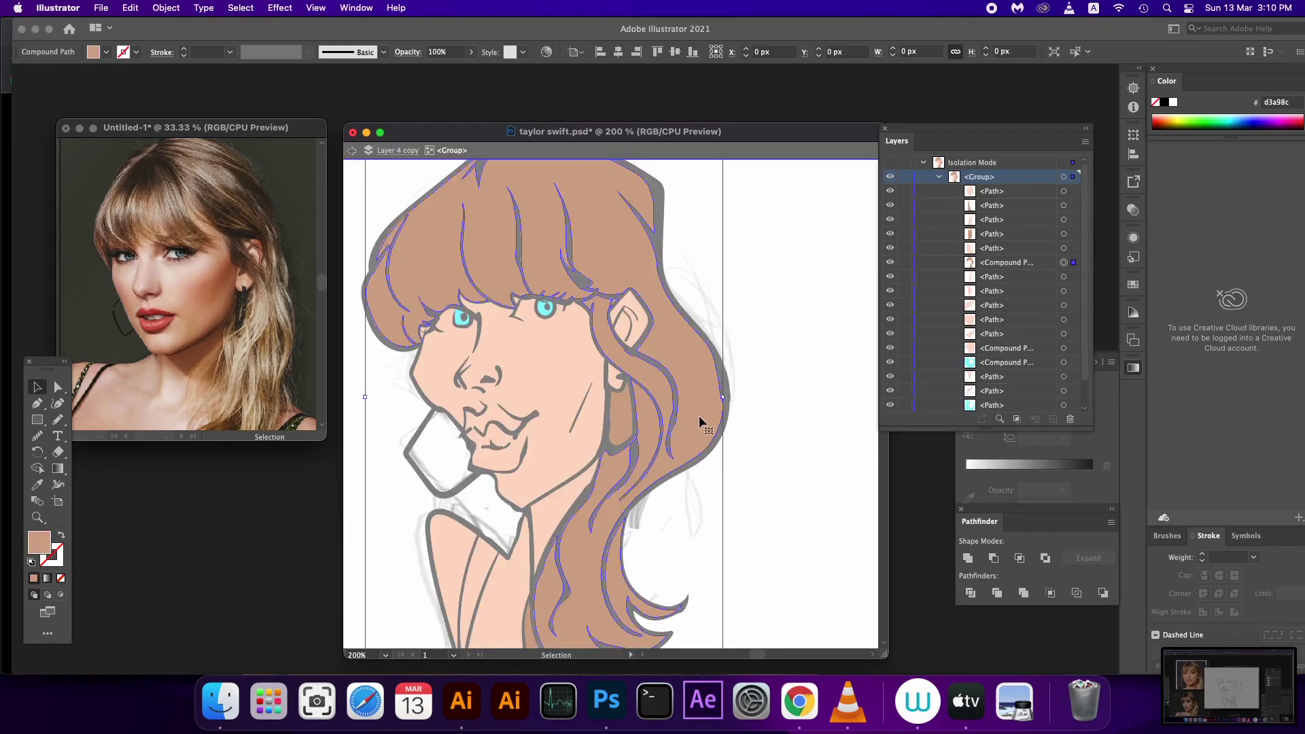
double_click(38, 541)
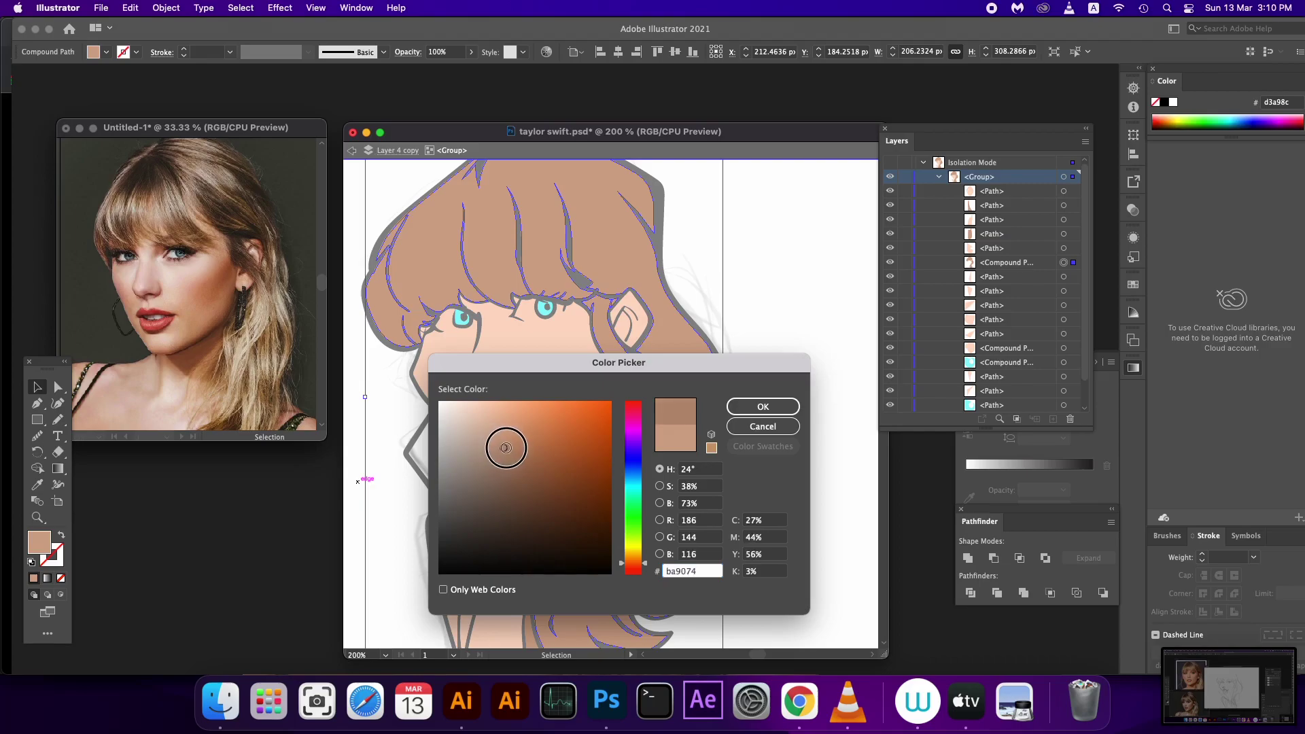
left_click(746, 409)
double_click(796, 431)
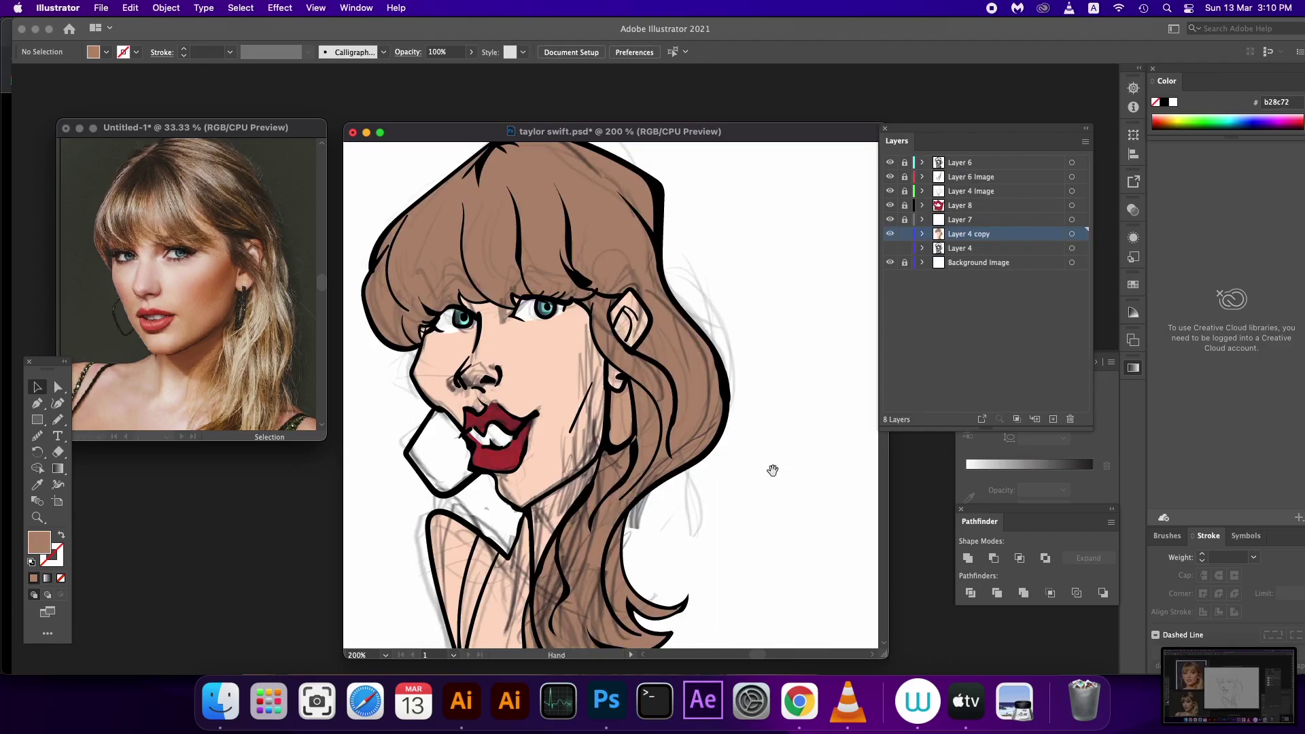
scroll(799, 425, "down", 2)
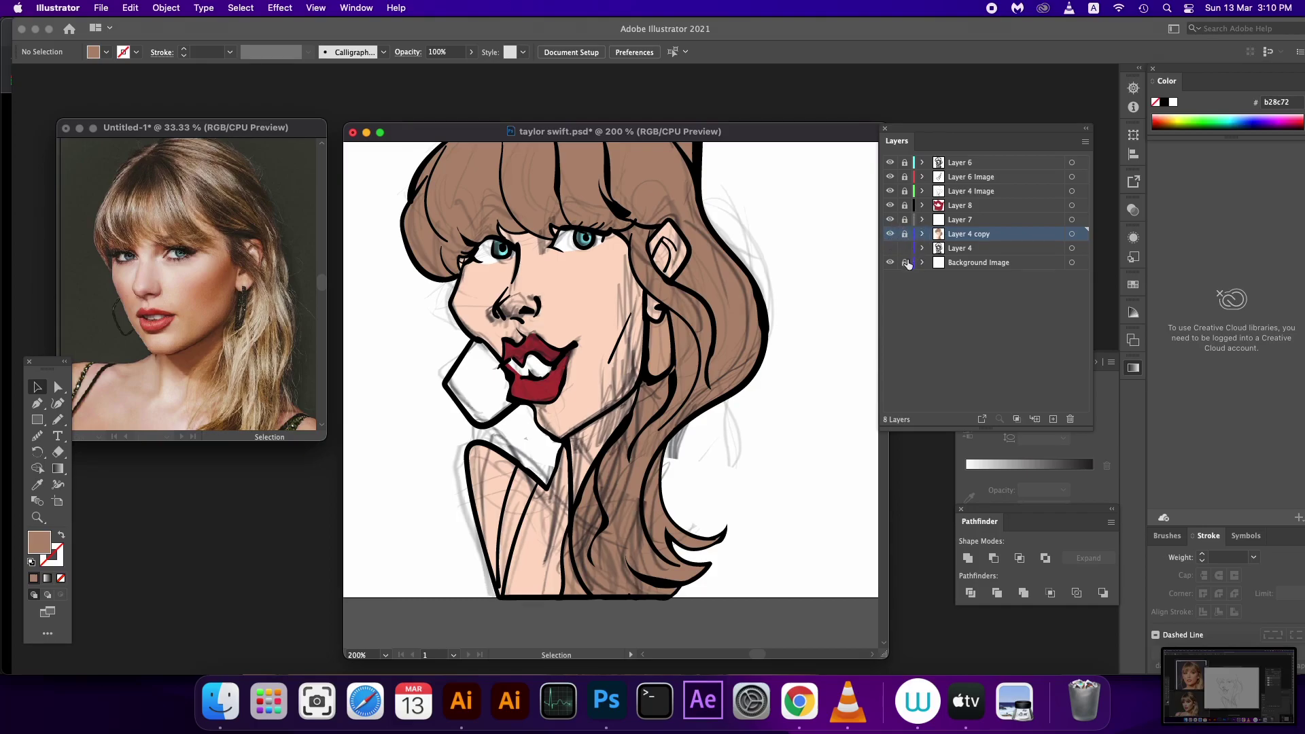
- Add Layer 9, hide the colour layers, and draw a brown b28c72 shadow down the jaw and neck
left_click(963, 223)
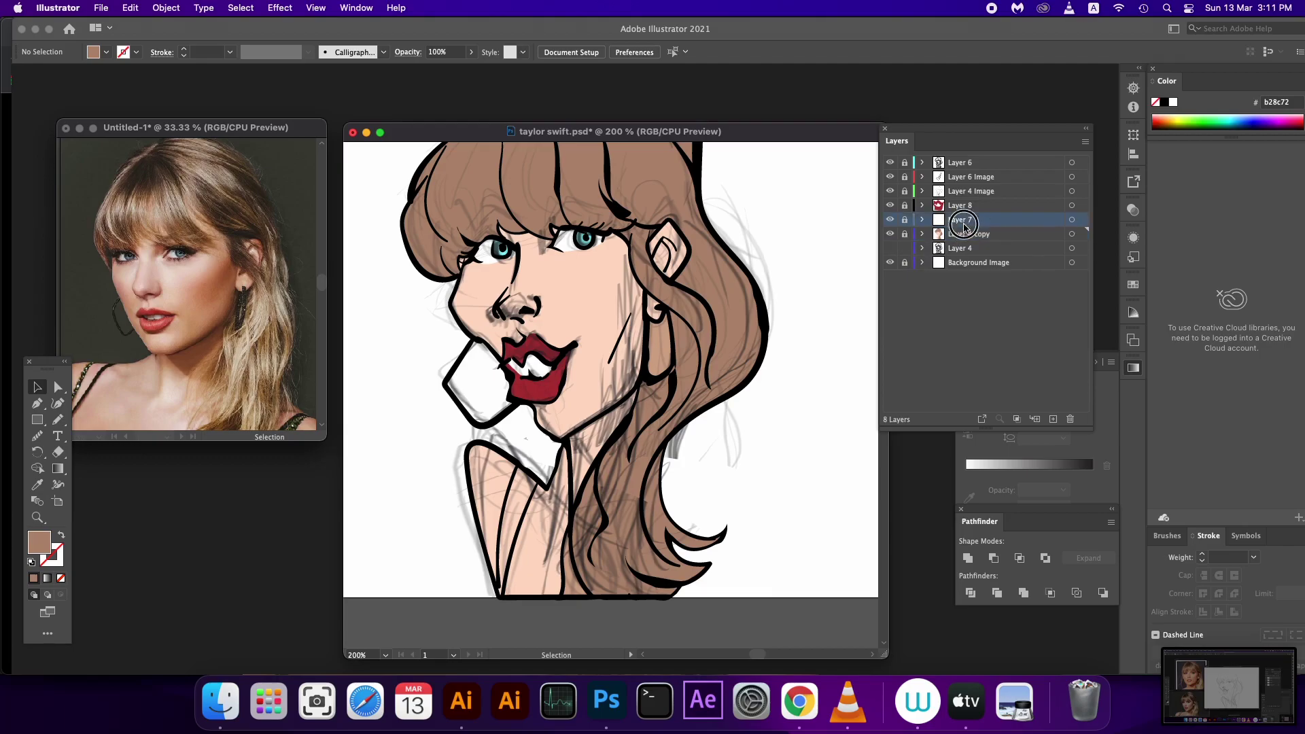
left_click(969, 209)
left_click(1053, 418)
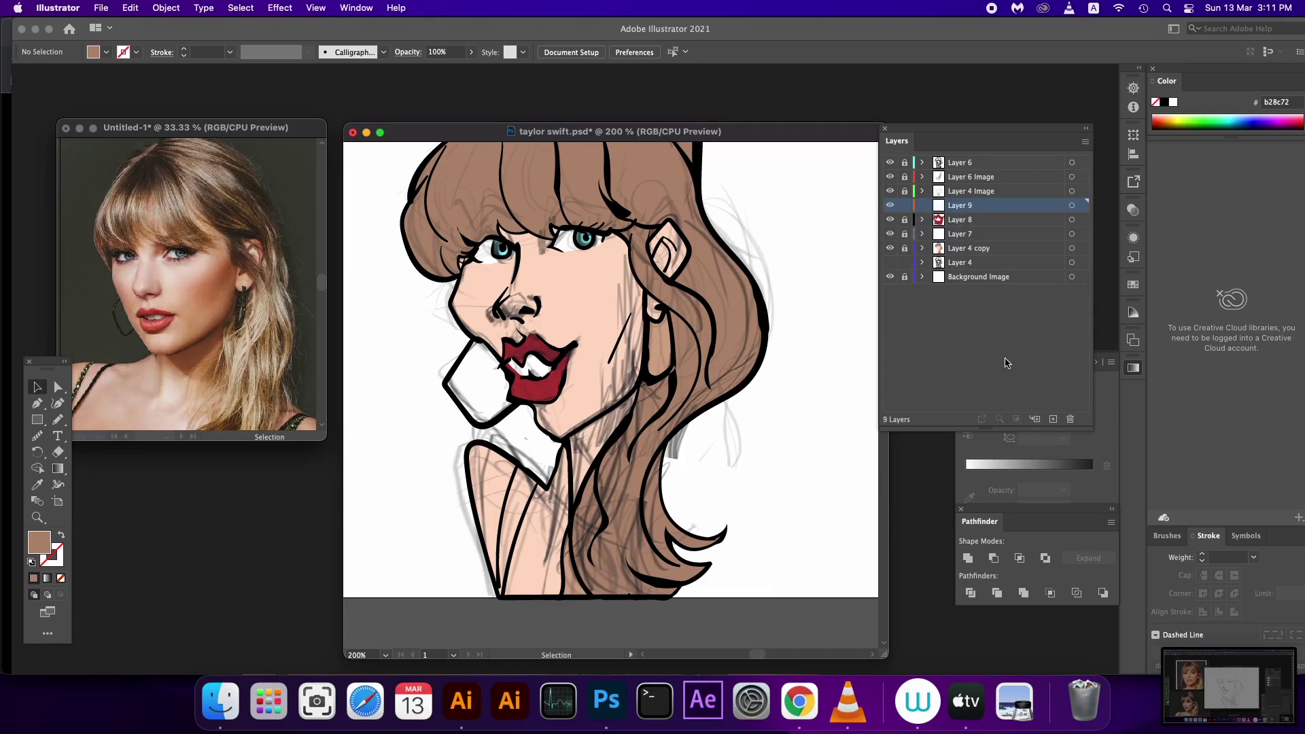
key("super+equal")
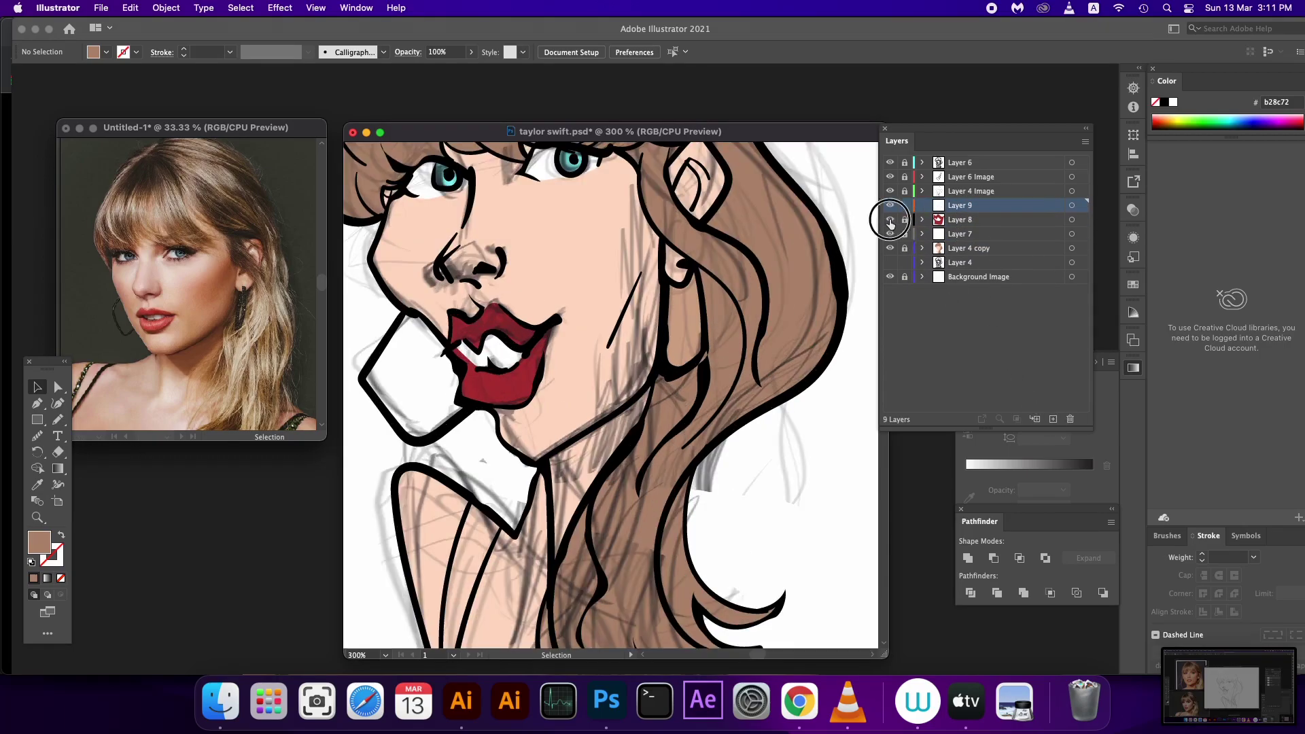
left_click_drag(889, 224, 889, 248)
scroll(672, 443, "up", 5)
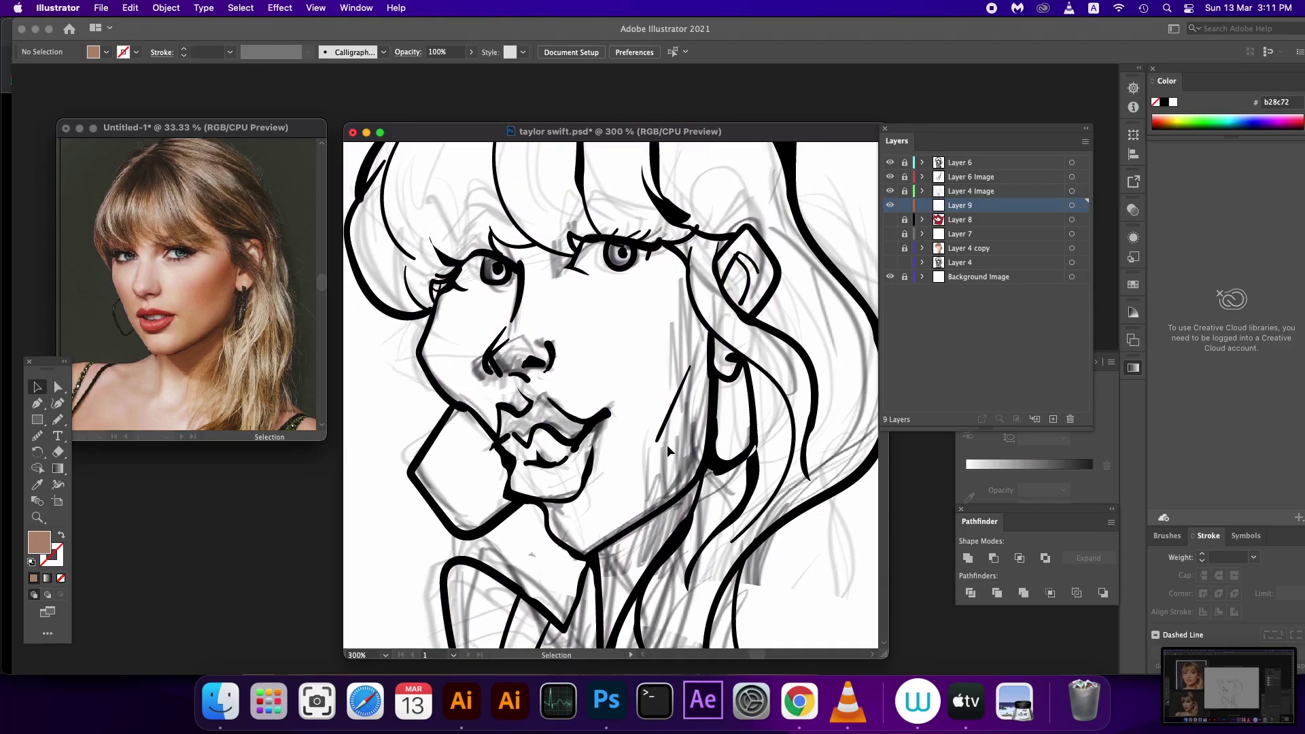
key("n")
mouse_move(682, 260)
left_mouse_down()
mouse_move(651, 430)
mouse_move(567, 539)
mouse_move(599, 542)
mouse_move(680, 378)
mouse_move(718, 366)
mouse_move(595, 581)
mouse_move(571, 544)
left_mouse_up()
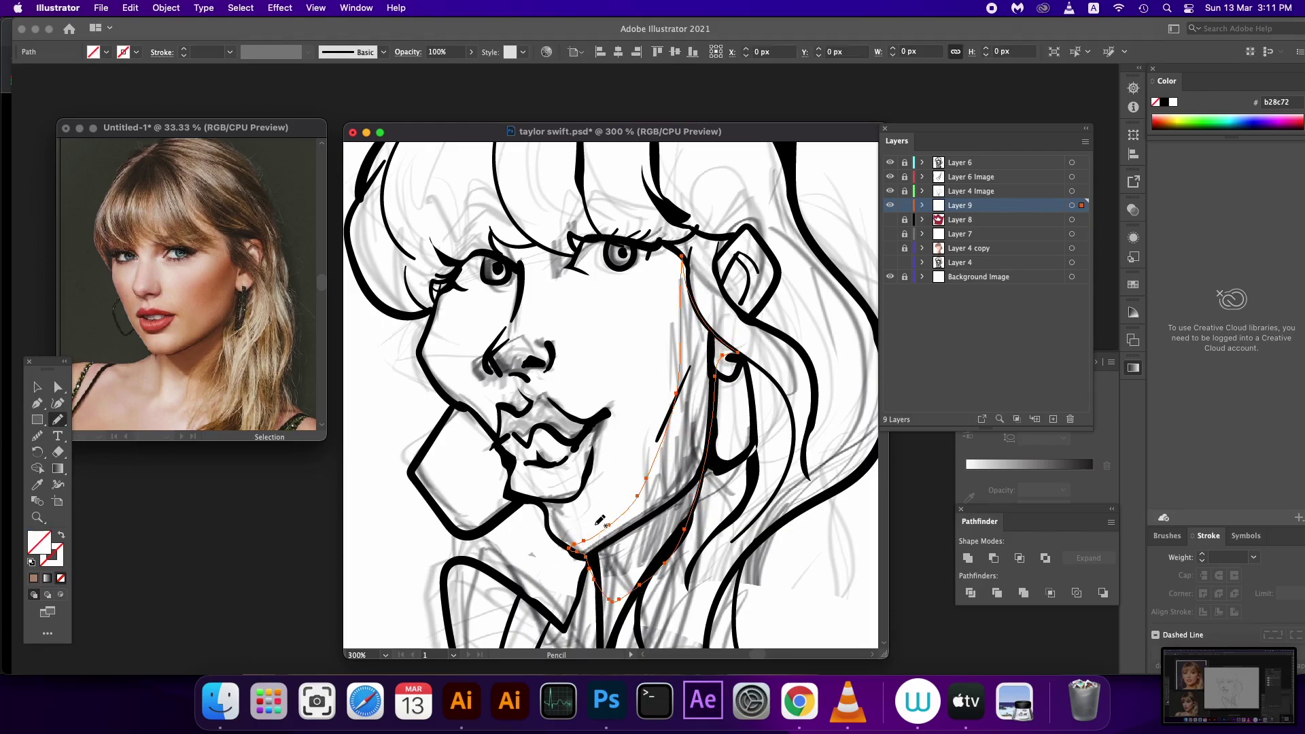
left_click(36, 577)
left_click_drag(623, 394, 630, 413)
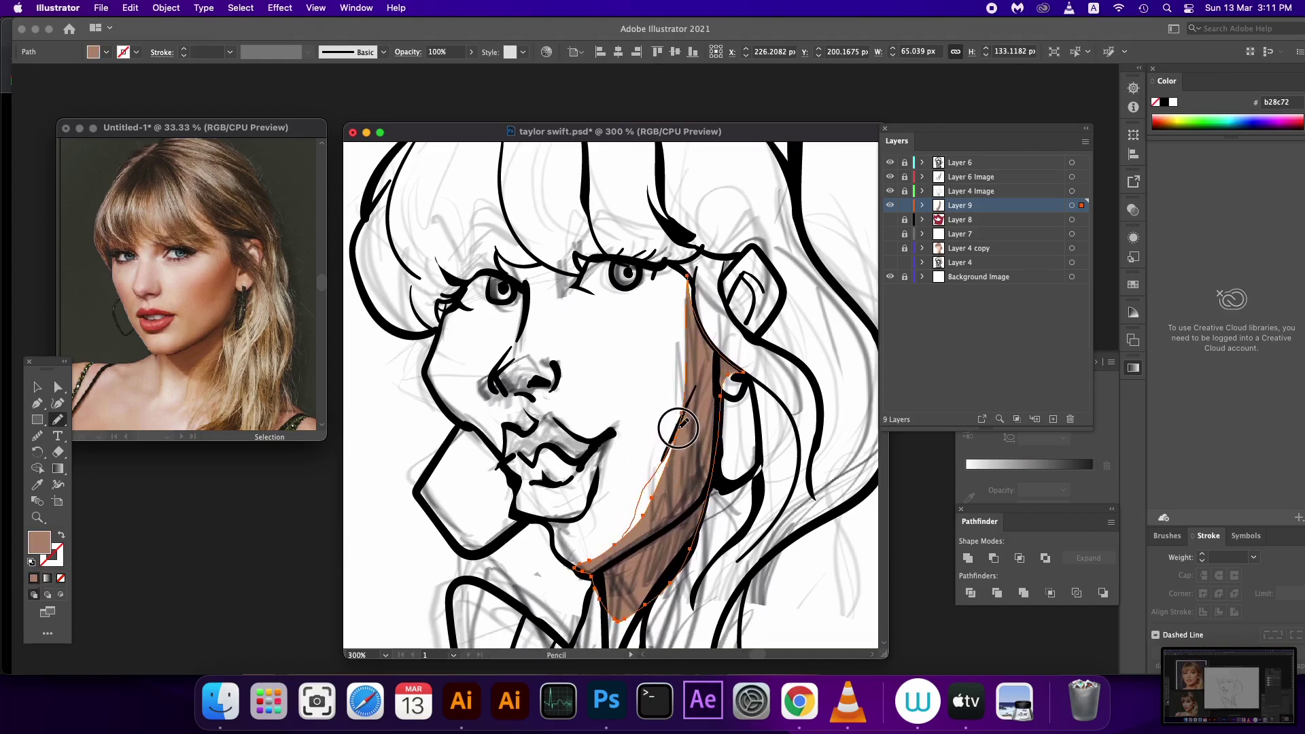
- Draw brown-filled shadows down the nose bridge into the bangs and along the left upper eyelid
left_click_drag(680, 436, 719, 511)
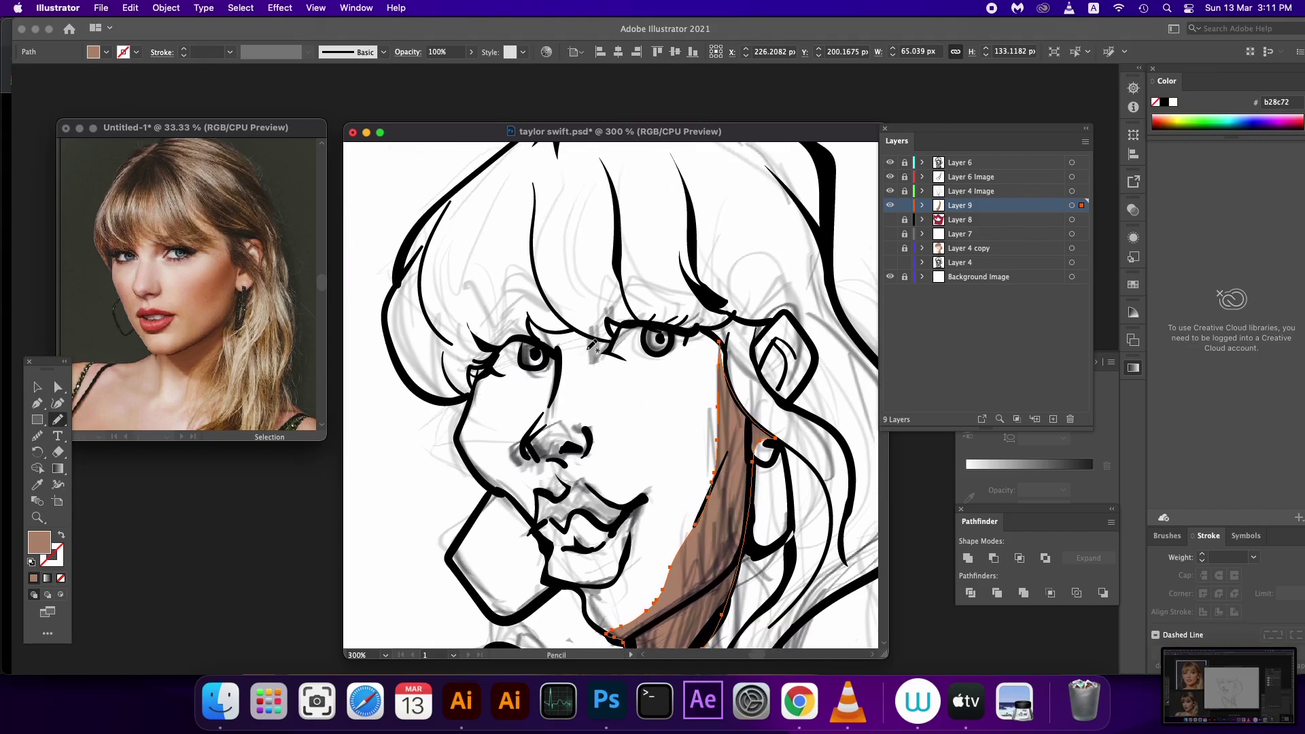
mouse_move(597, 335)
left_mouse_down()
mouse_move(598, 382)
mouse_move(688, 335)
mouse_move(603, 322)
left_mouse_up()
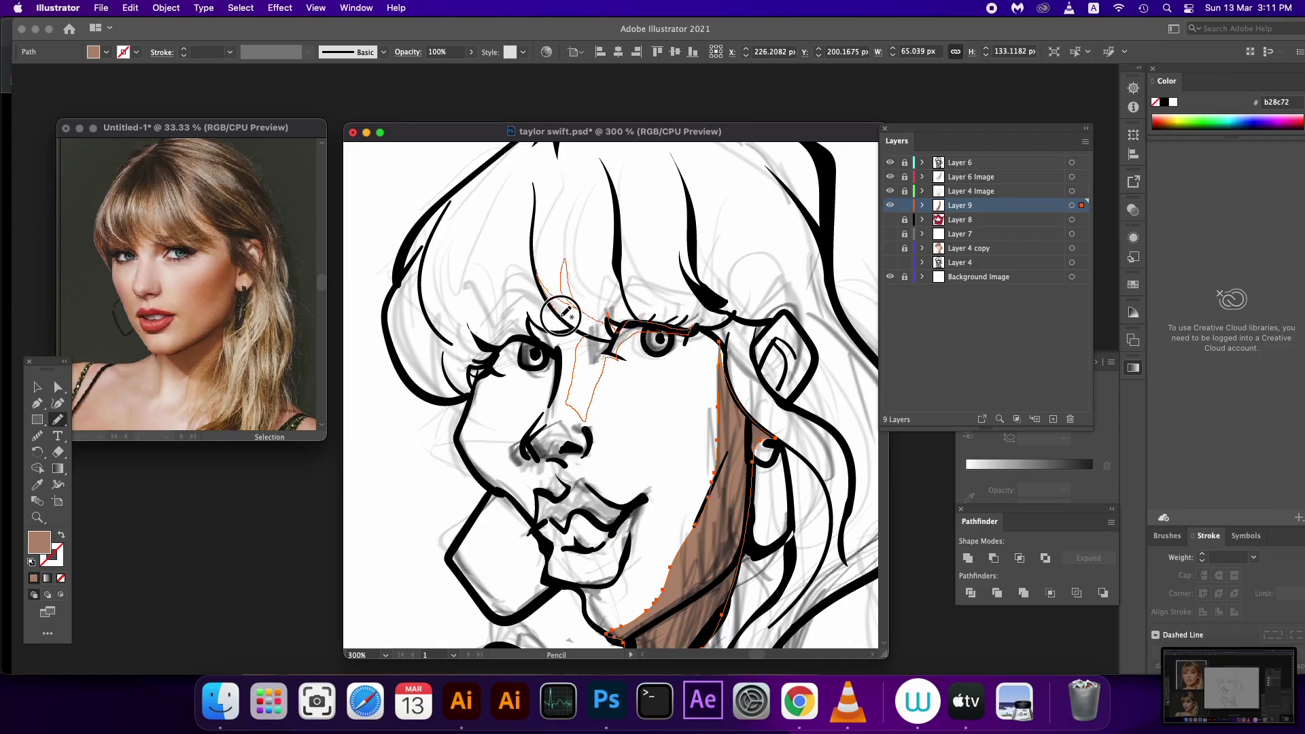
left_click_drag(603, 322, 592, 334)
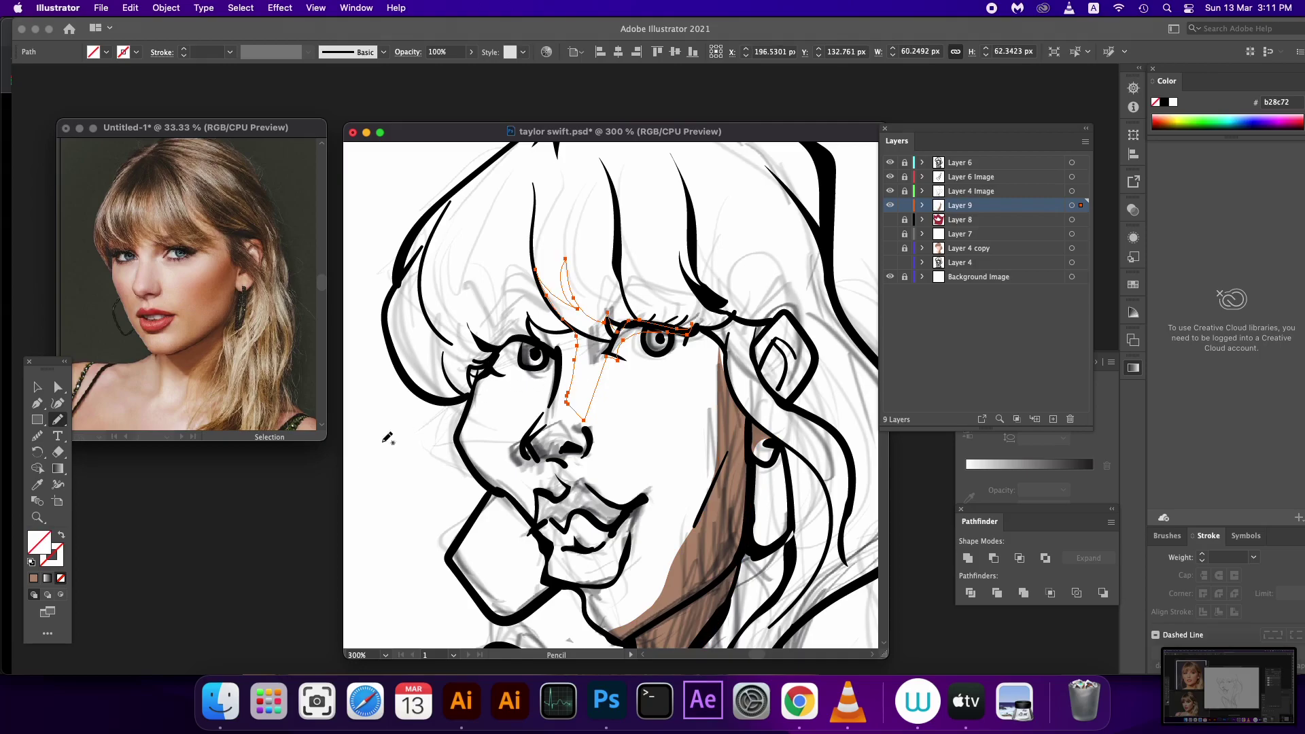
left_click(33, 578)
left_click_drag(608, 403, 663, 345)
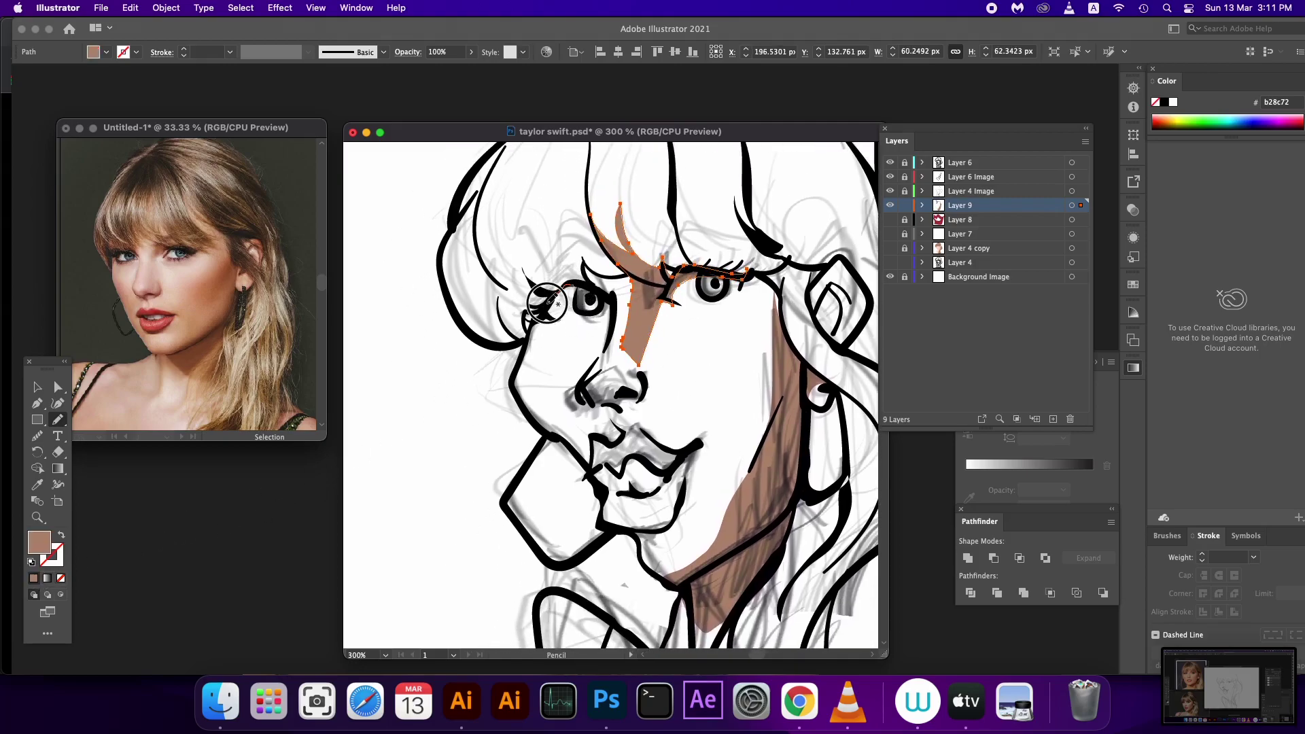
mouse_move(547, 299)
left_mouse_down()
mouse_move(610, 307)
mouse_move(598, 360)
left_mouse_up()
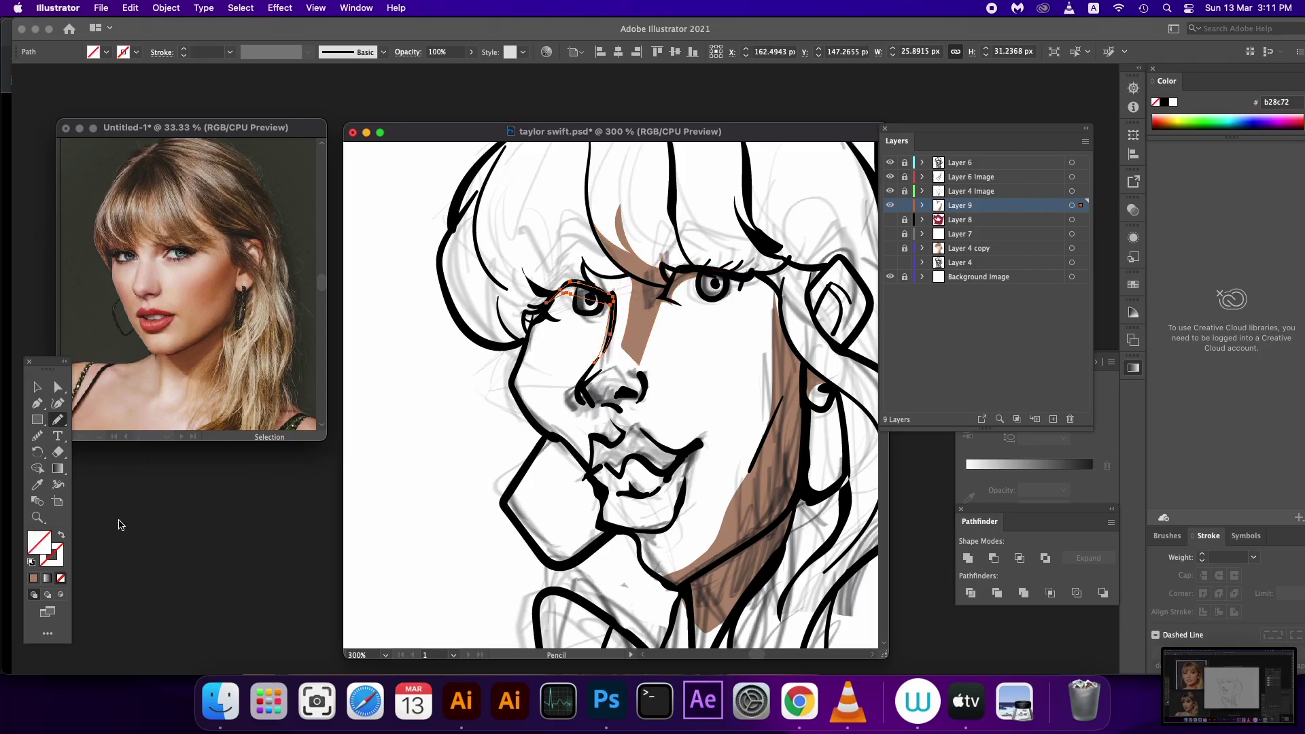
left_click(34, 578)
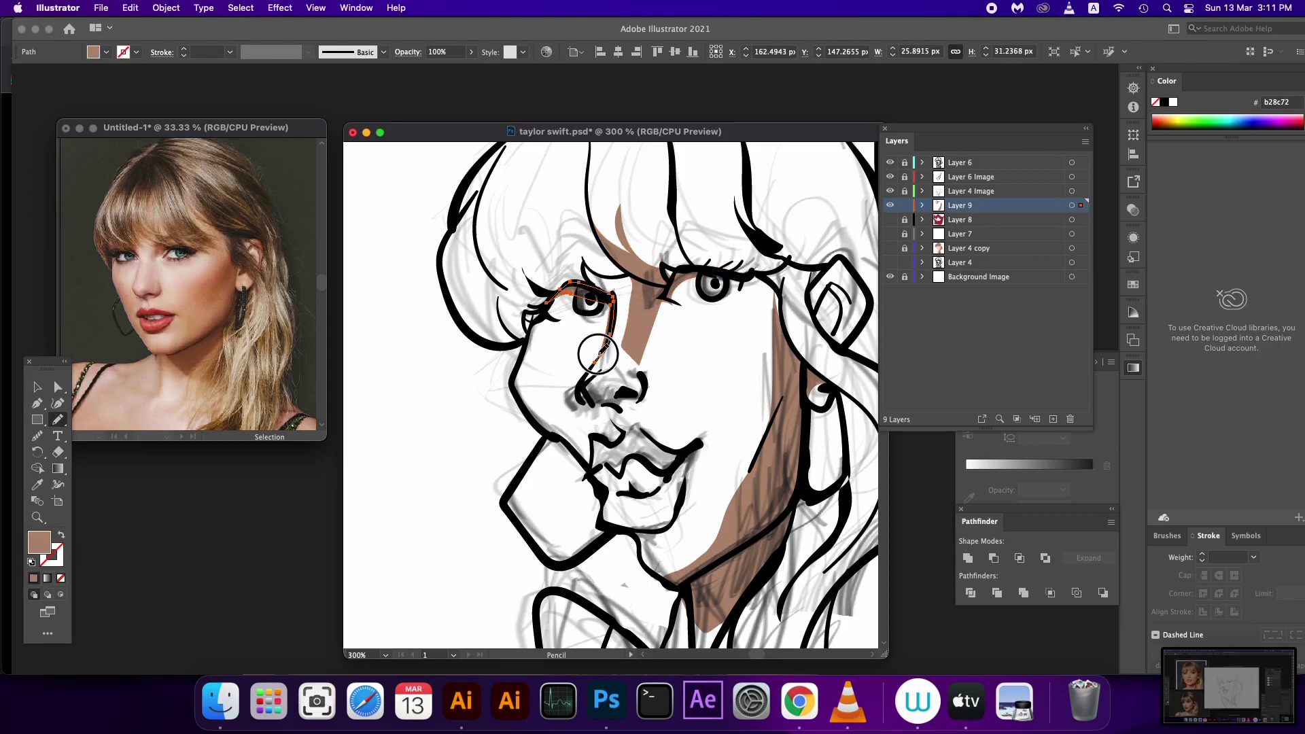
- Outline a shadow shape around the nose
scroll(573, 377, "right", 3)
scroll(573, 378, "down", 1)
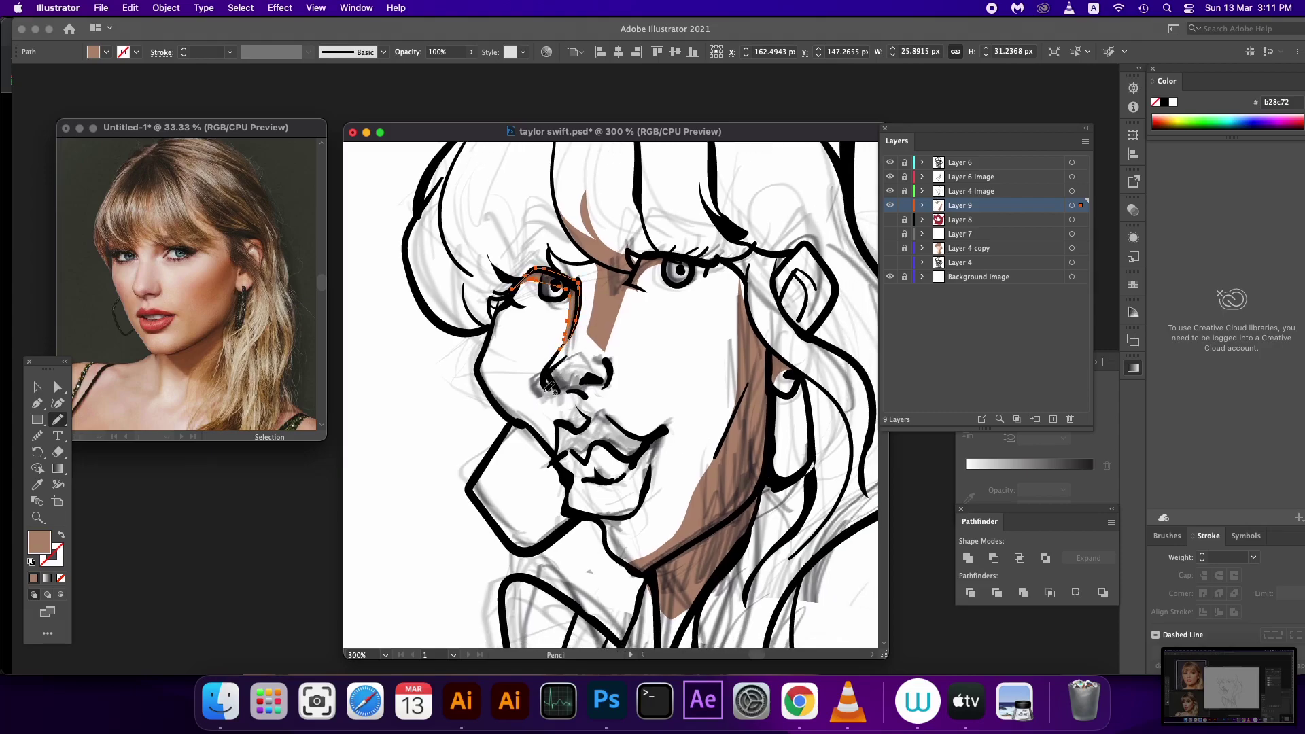
left_click_drag(549, 387, 601, 367)
mouse_move(594, 373)
left_mouse_down()
mouse_move(579, 417)
mouse_move(538, 383)
left_mouse_up()
- Fill the nose shadow brown and add a brown shadow along the upper lip
left_click(33, 579)
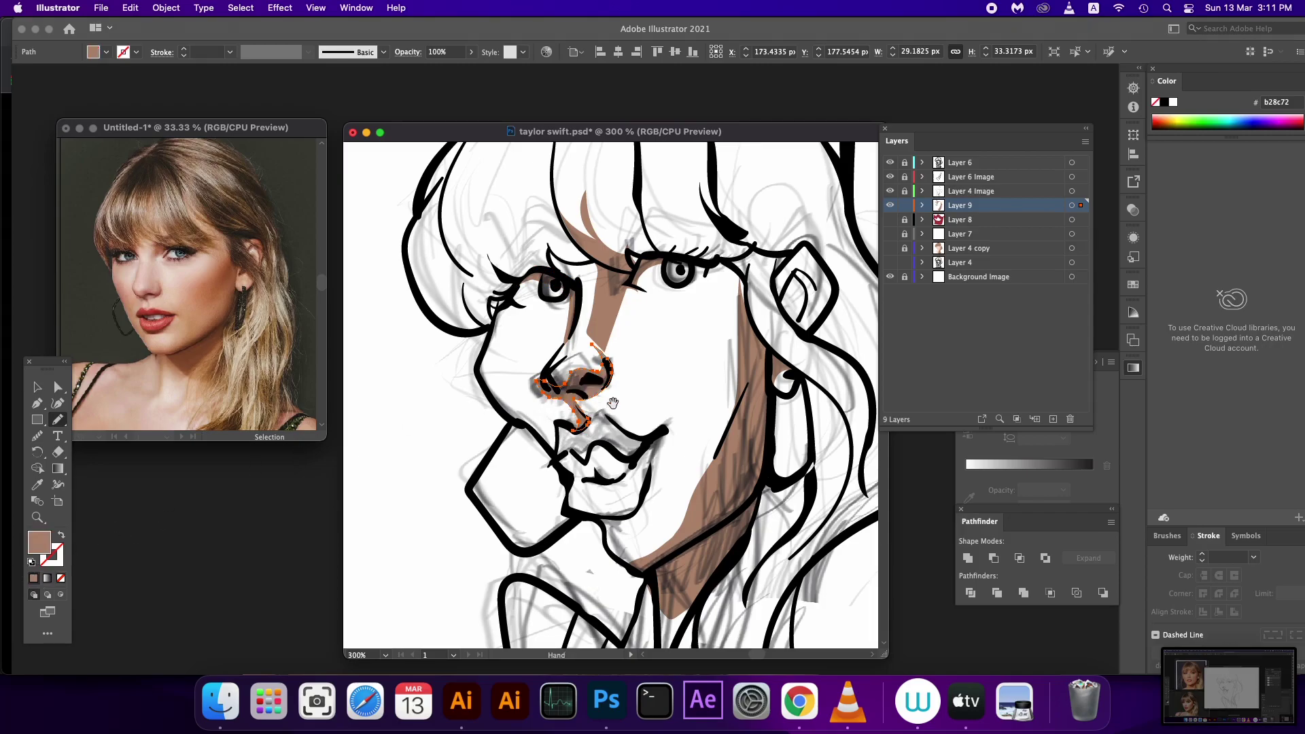
scroll(581, 467, "right", 3)
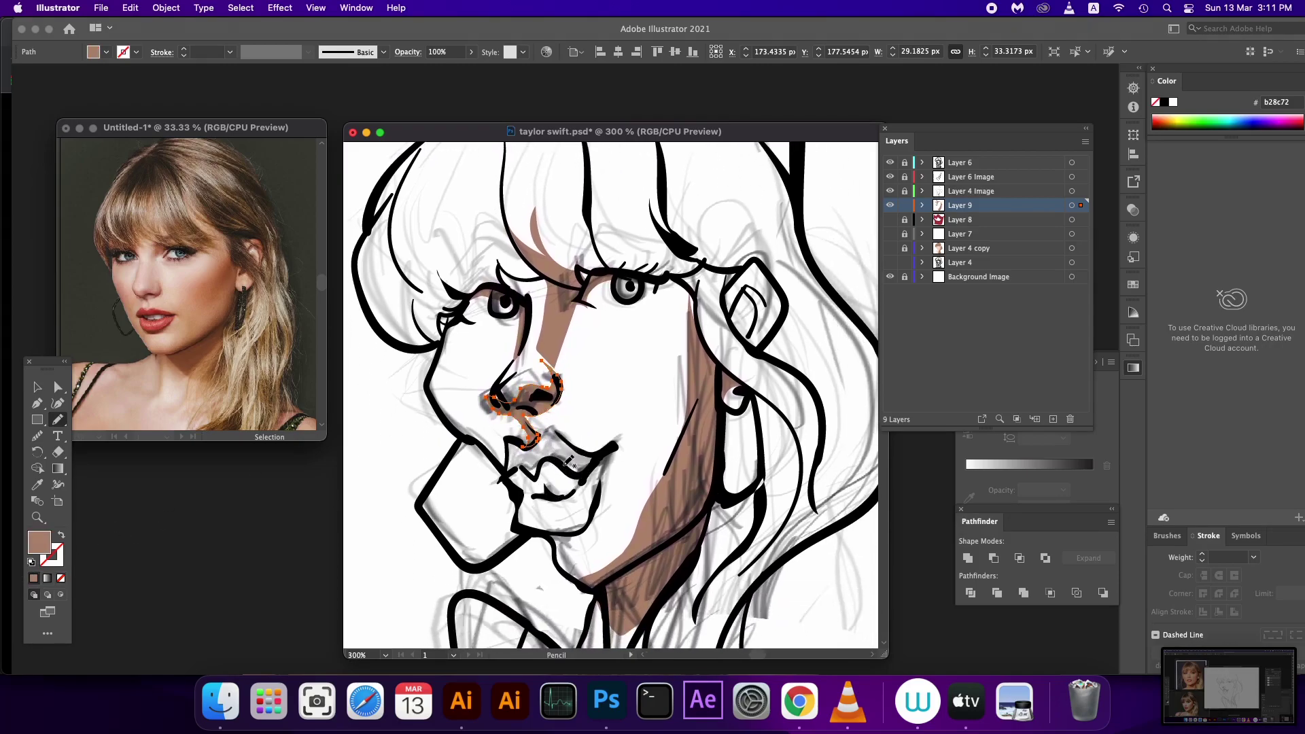
left_click_drag(556, 463, 595, 479)
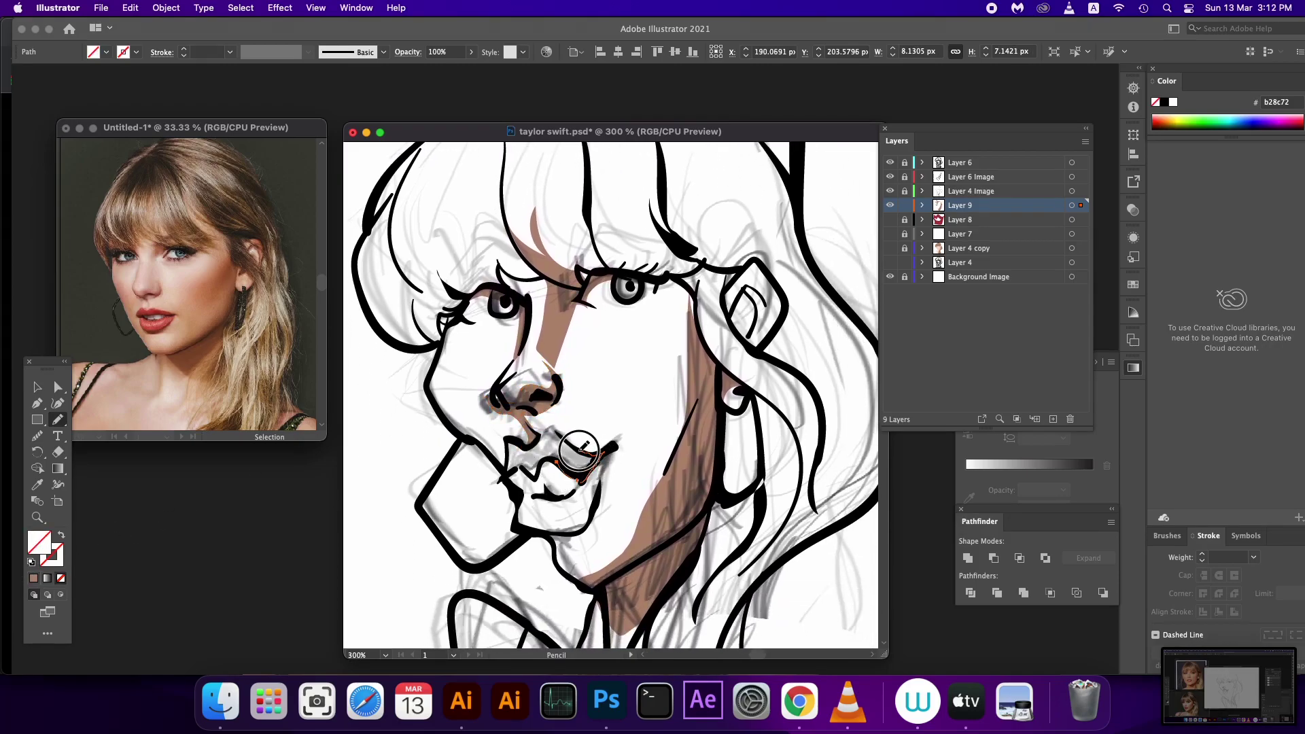
mouse_move(578, 449)
left_mouse_down()
mouse_move(508, 439)
mouse_move(542, 458)
mouse_move(602, 453)
left_mouse_up()
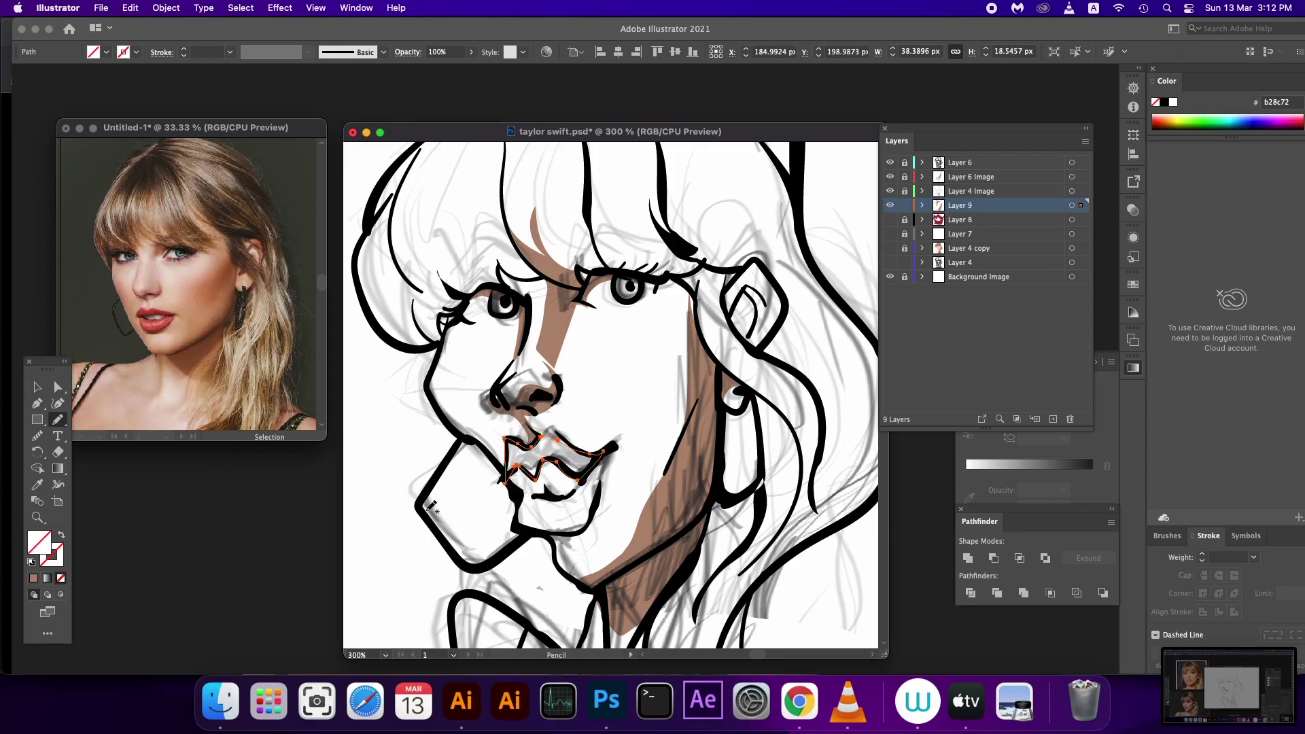
left_click(45, 580)
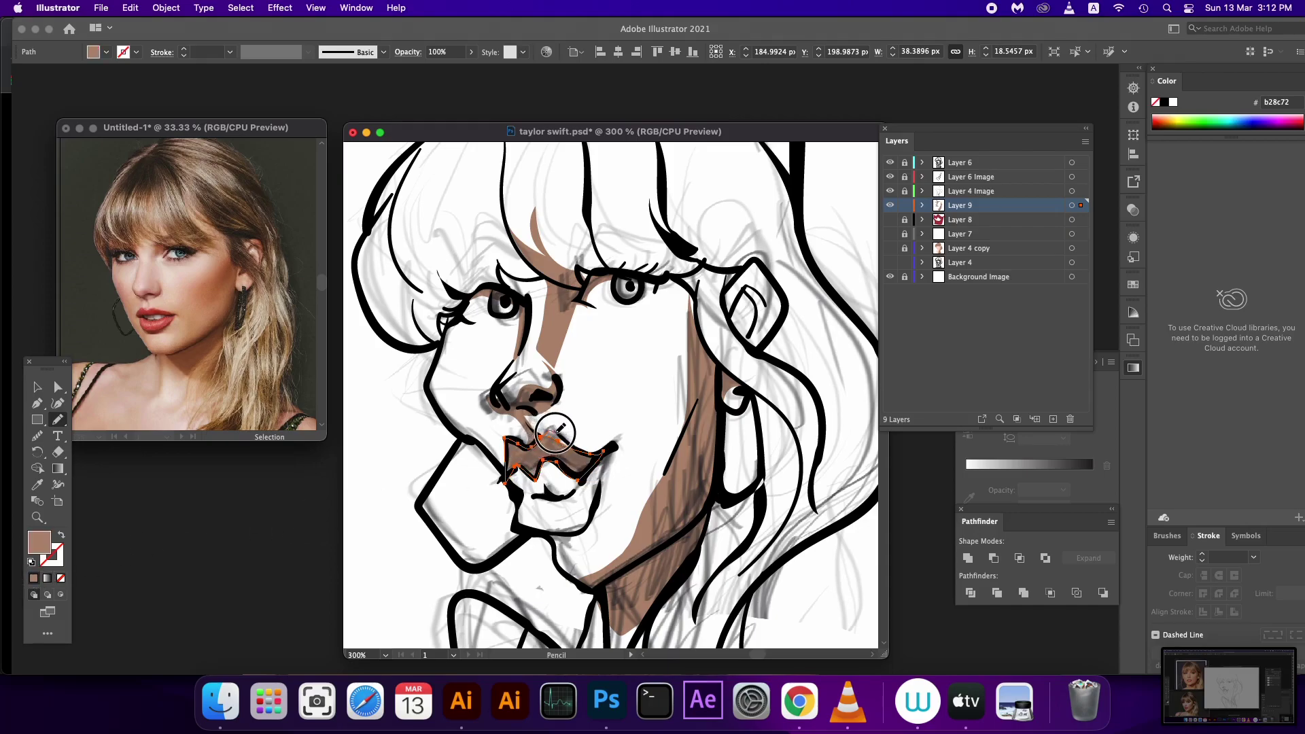
- Add a brown shadow below the mouth corner and outline one from the eye corner down the cheek
scroll(598, 492, "down", 2)
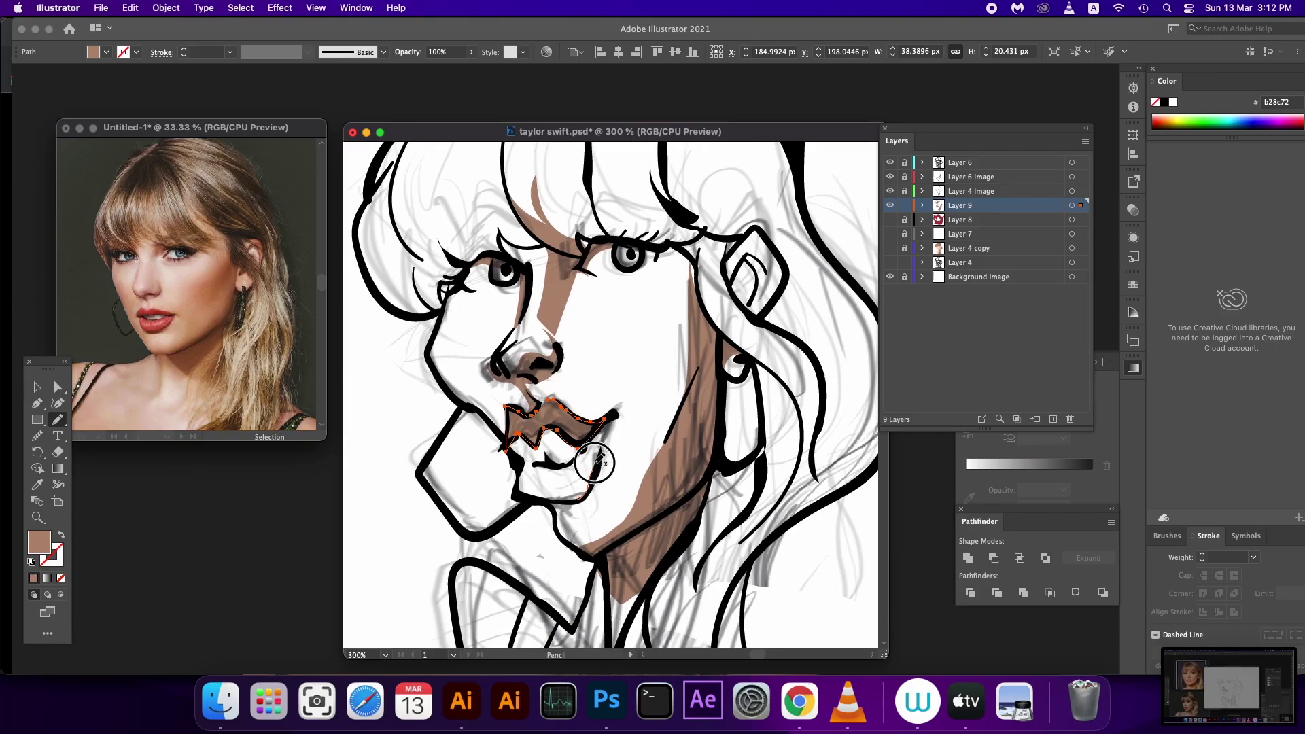
mouse_move(602, 429)
left_mouse_down()
mouse_move(598, 487)
mouse_move(549, 504)
left_mouse_up()
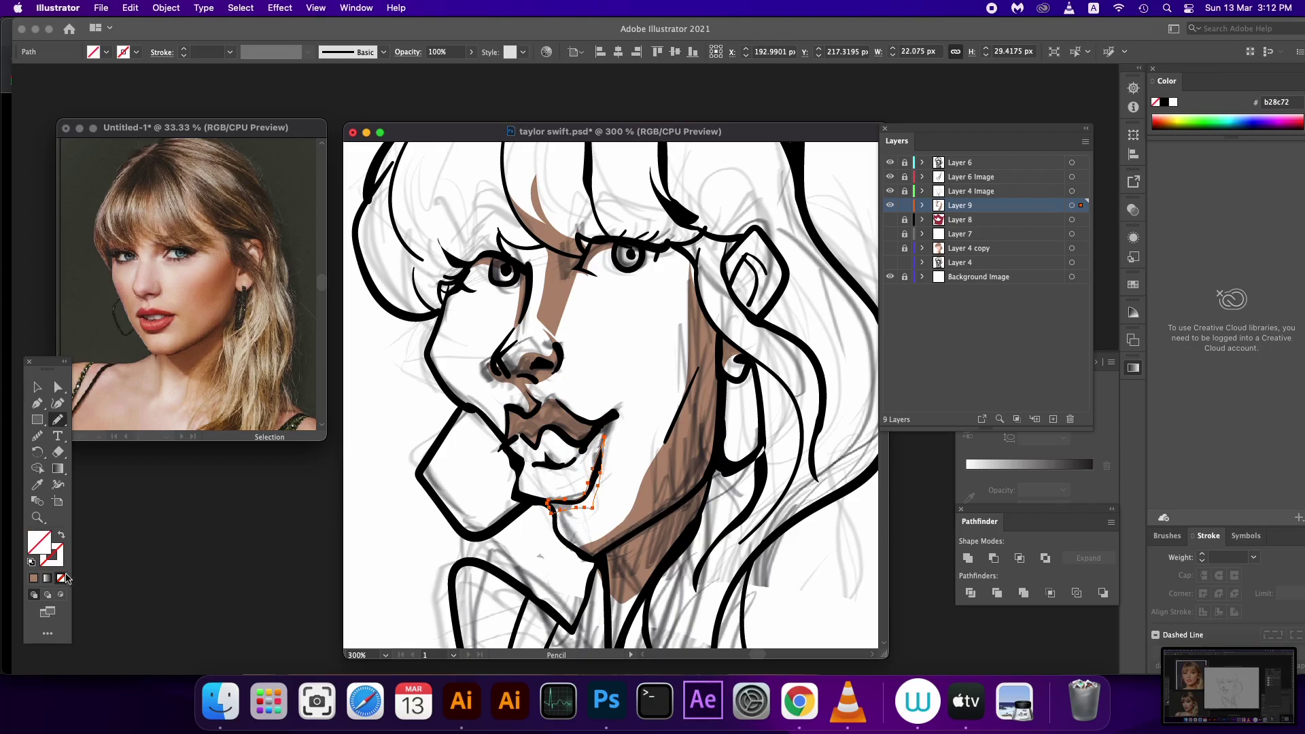
left_click(33, 578)
scroll(502, 371, "up", 5)
scroll(501, 371, "left", 3)
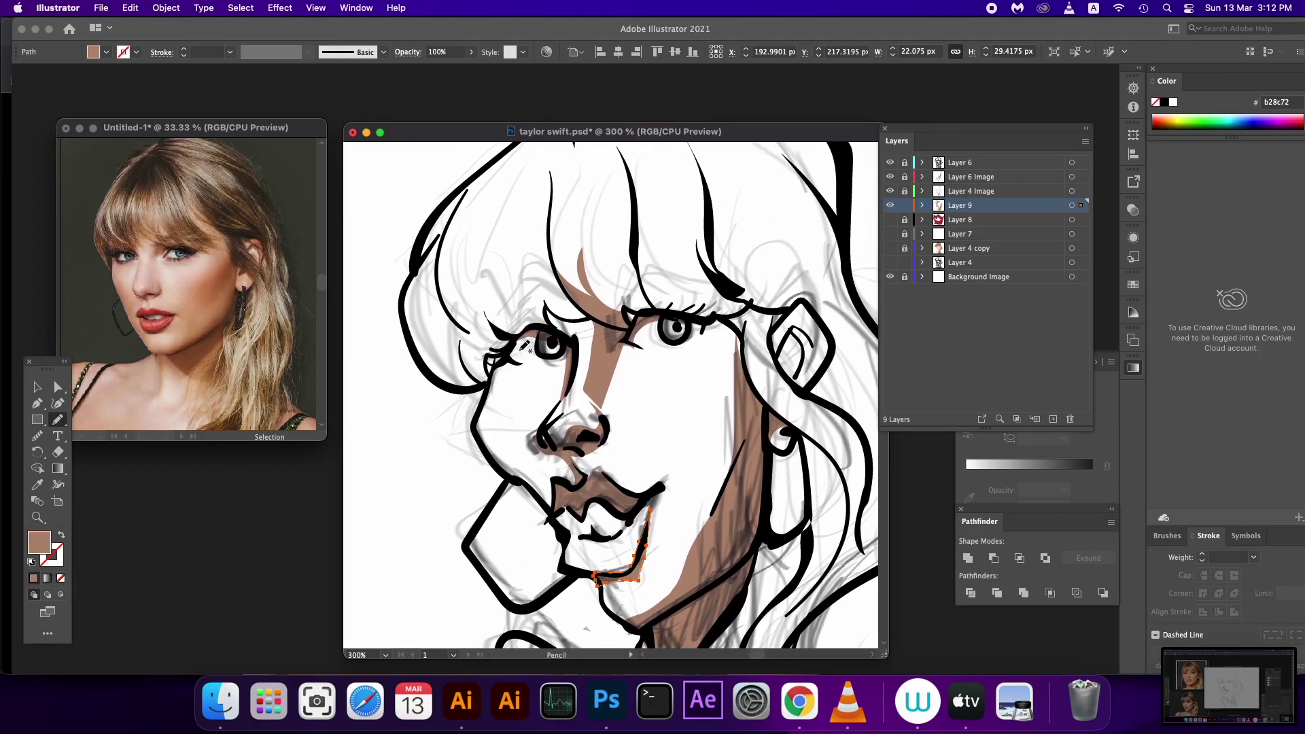
mouse_move(521, 332)
left_mouse_down()
mouse_move(496, 435)
mouse_move(487, 371)
mouse_move(408, 353)
mouse_move(430, 295)
mouse_move(536, 360)
mouse_move(529, 345)
left_mouse_up()
- Fill the cheek shadow brown and trace shadow strands in the fringe above the right eye
left_click(33, 579)
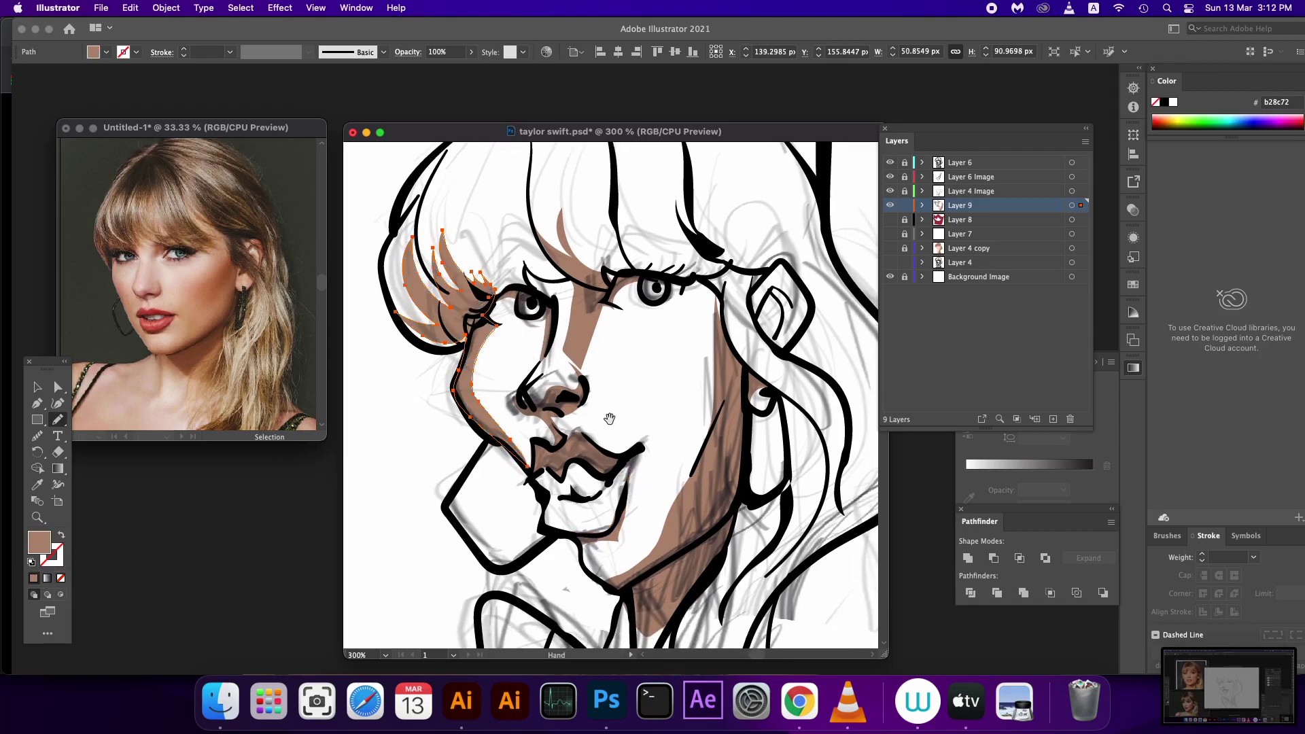
left_click_drag(637, 462, 593, 456)
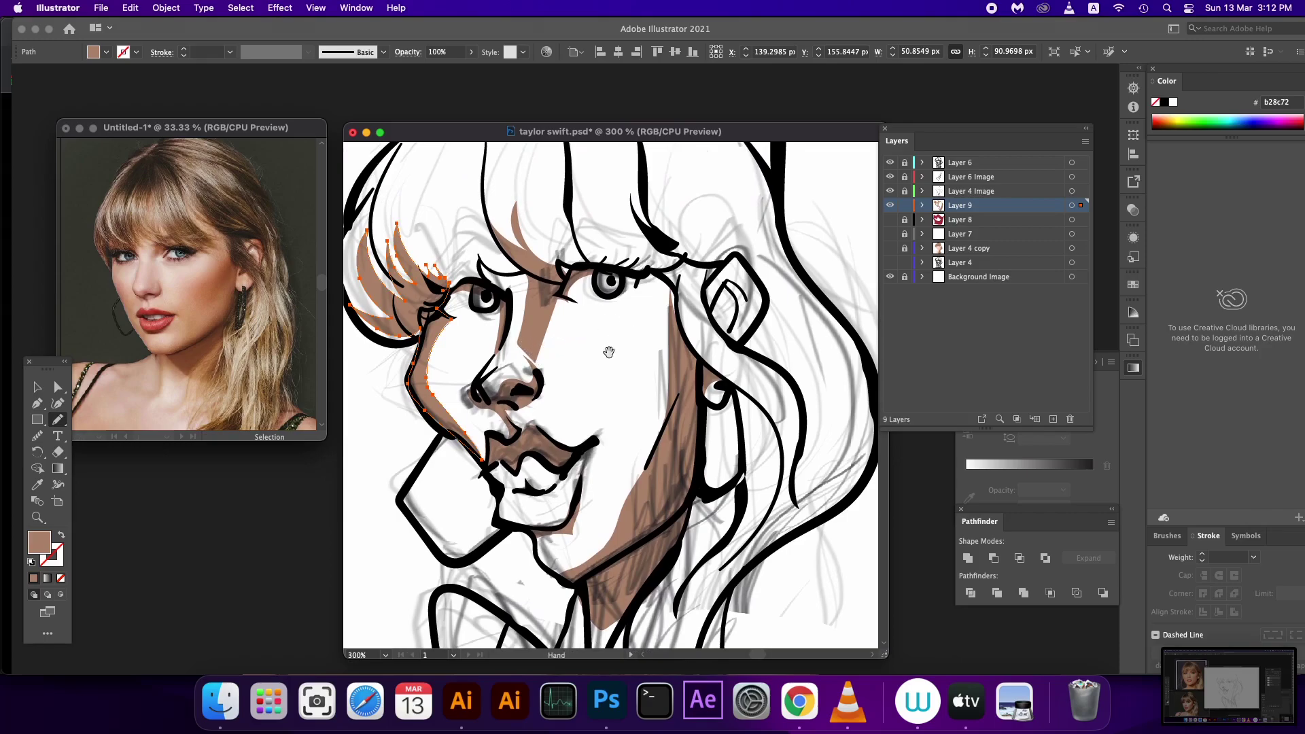
left_click_drag(608, 351, 577, 388)
mouse_move(601, 306)
left_mouse_down()
mouse_move(645, 329)
mouse_move(634, 273)
left_mouse_up()
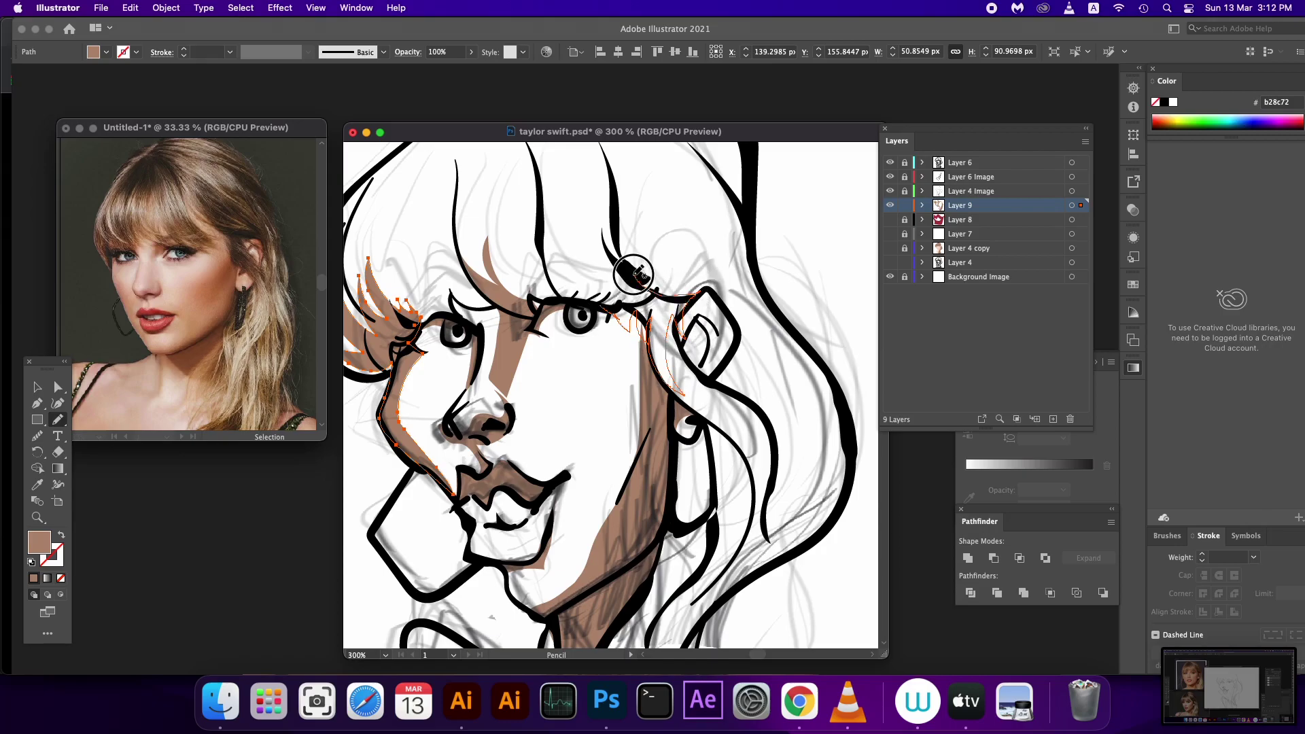
mouse_move(633, 273)
left_mouse_down()
mouse_move(582, 251)
mouse_move(601, 309)
left_mouse_up()
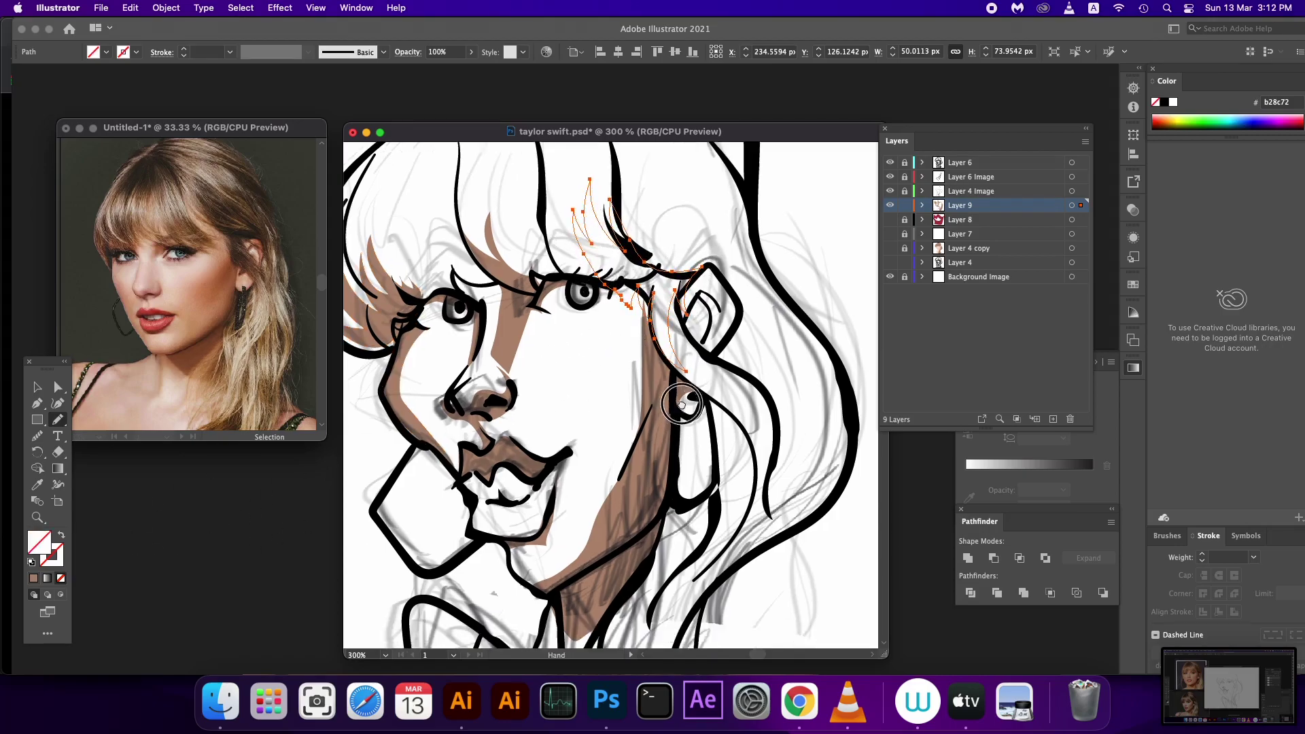
- Trace shadow strands down the hair edge beside the ear, then select all Layer 9 shadow paths
scroll(704, 395, "down", 5)
left_click_drag(700, 372, 728, 322)
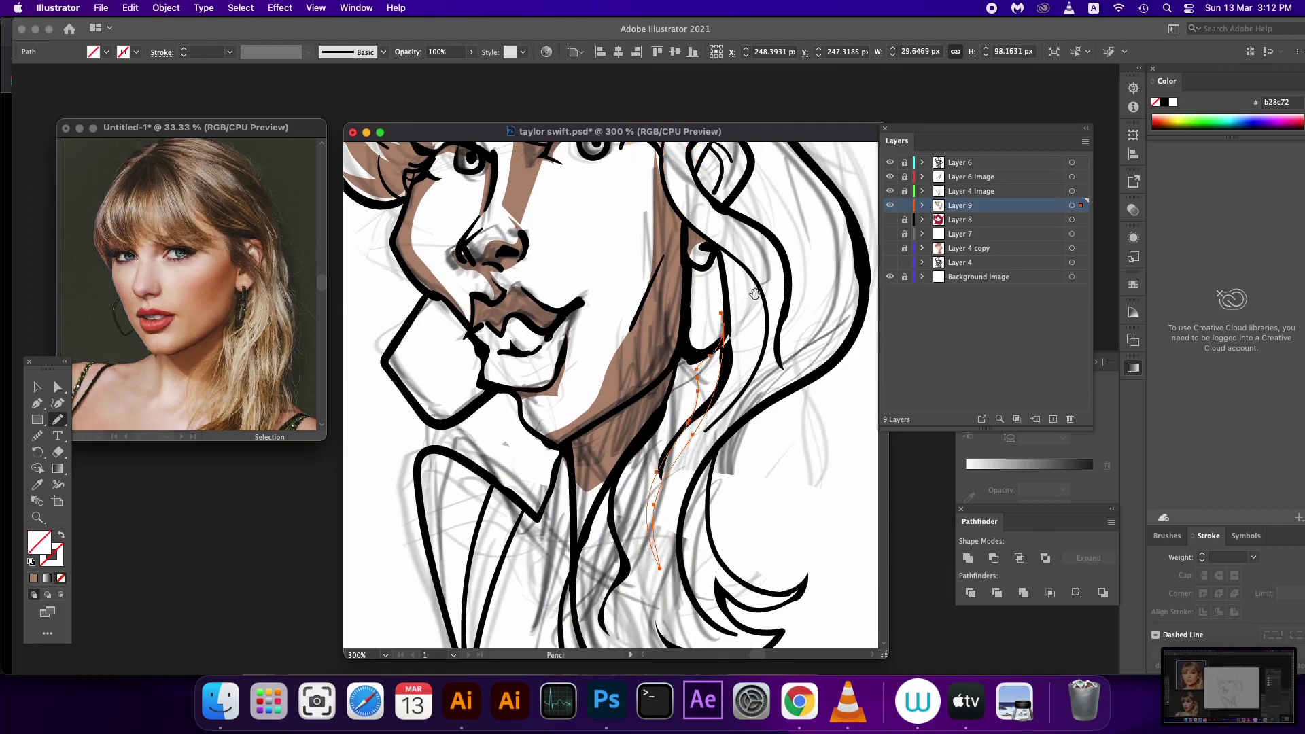
scroll(754, 296, "up", 2)
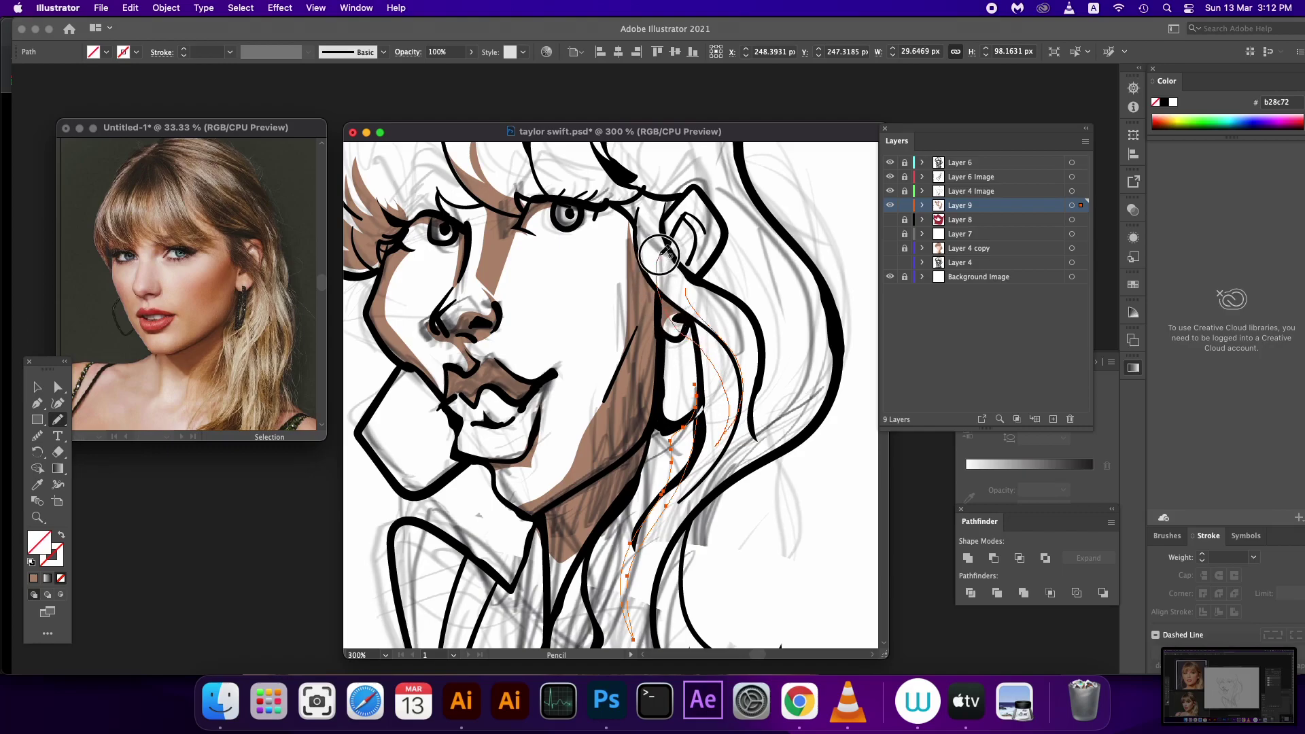
left_click_drag(659, 251, 730, 408)
scroll(756, 411, "up", 1)
scroll(755, 410, "left", 2)
scroll(734, 380, "up", 3)
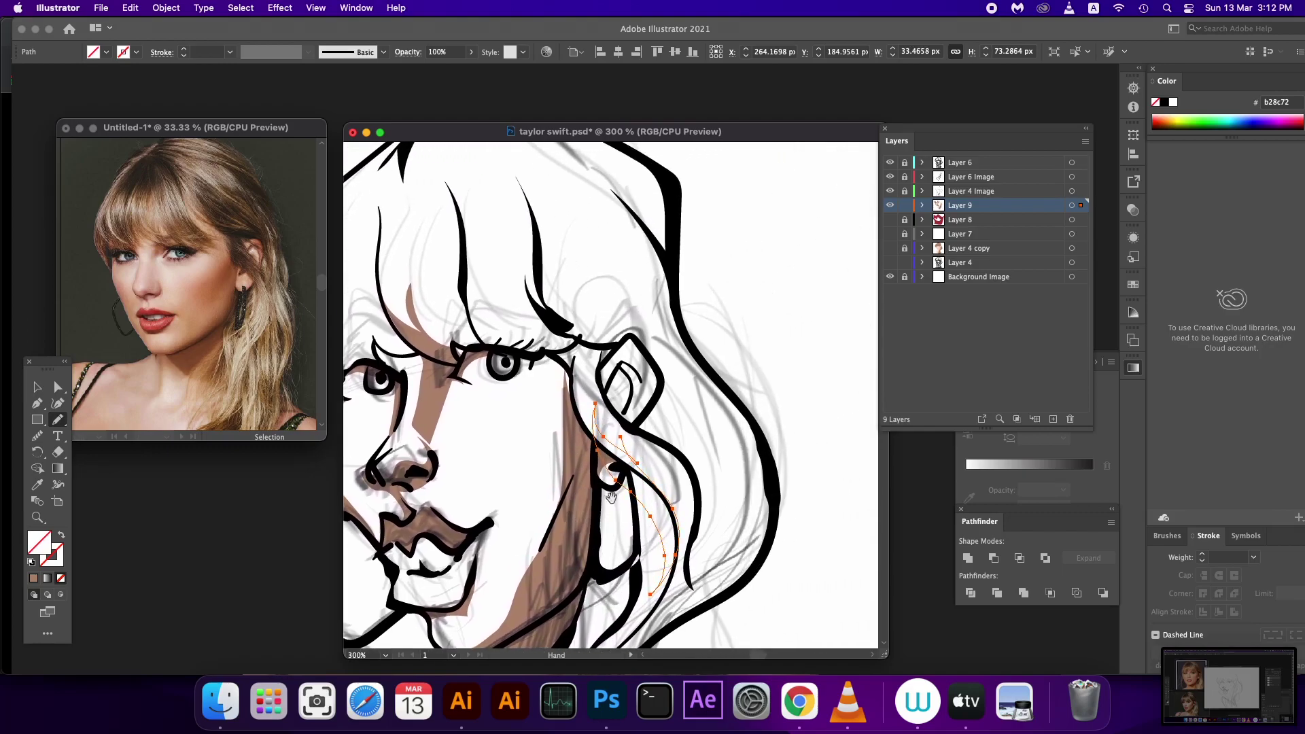
scroll(706, 354, "up", 3)
scroll(671, 312, "up", 2)
mouse_move(709, 411)
left_mouse_down()
mouse_move(674, 426)
mouse_move(615, 252)
mouse_move(680, 373)
mouse_move(741, 404)
left_mouse_up()
left_click_drag(734, 466, 898, 362)
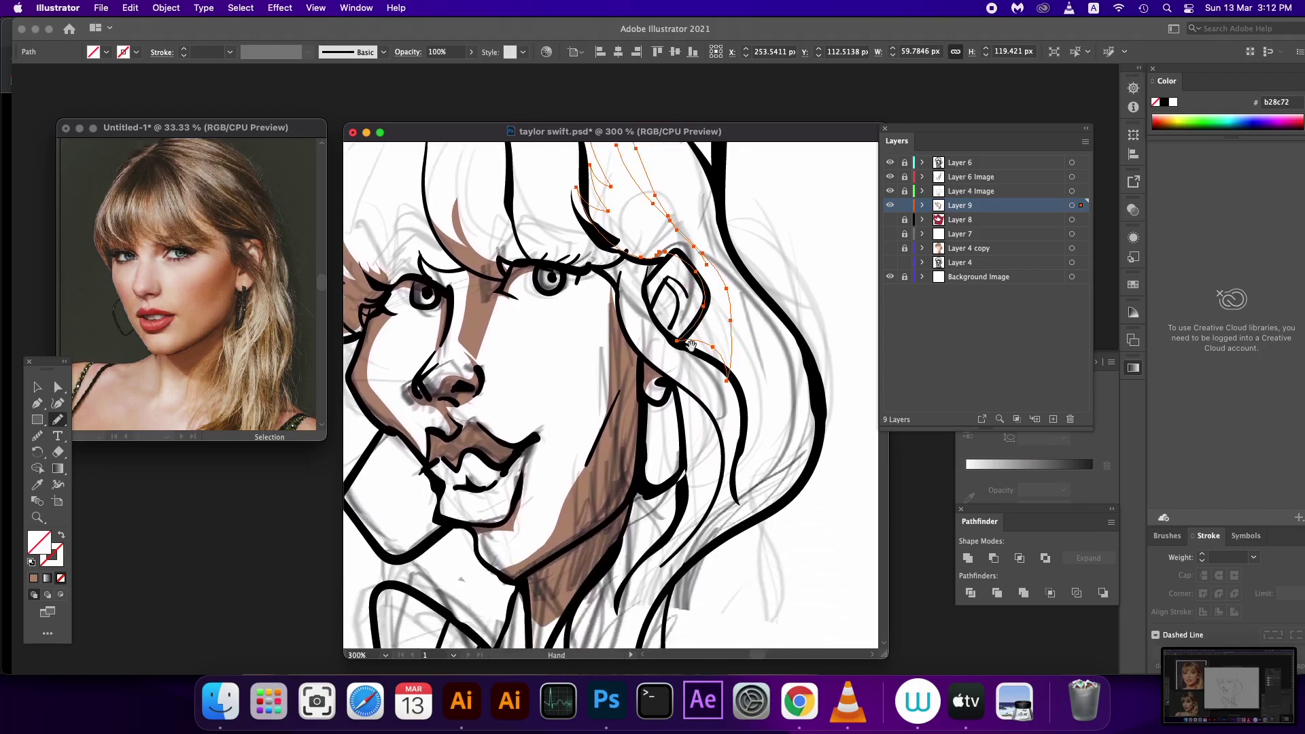
left_click(1085, 207)
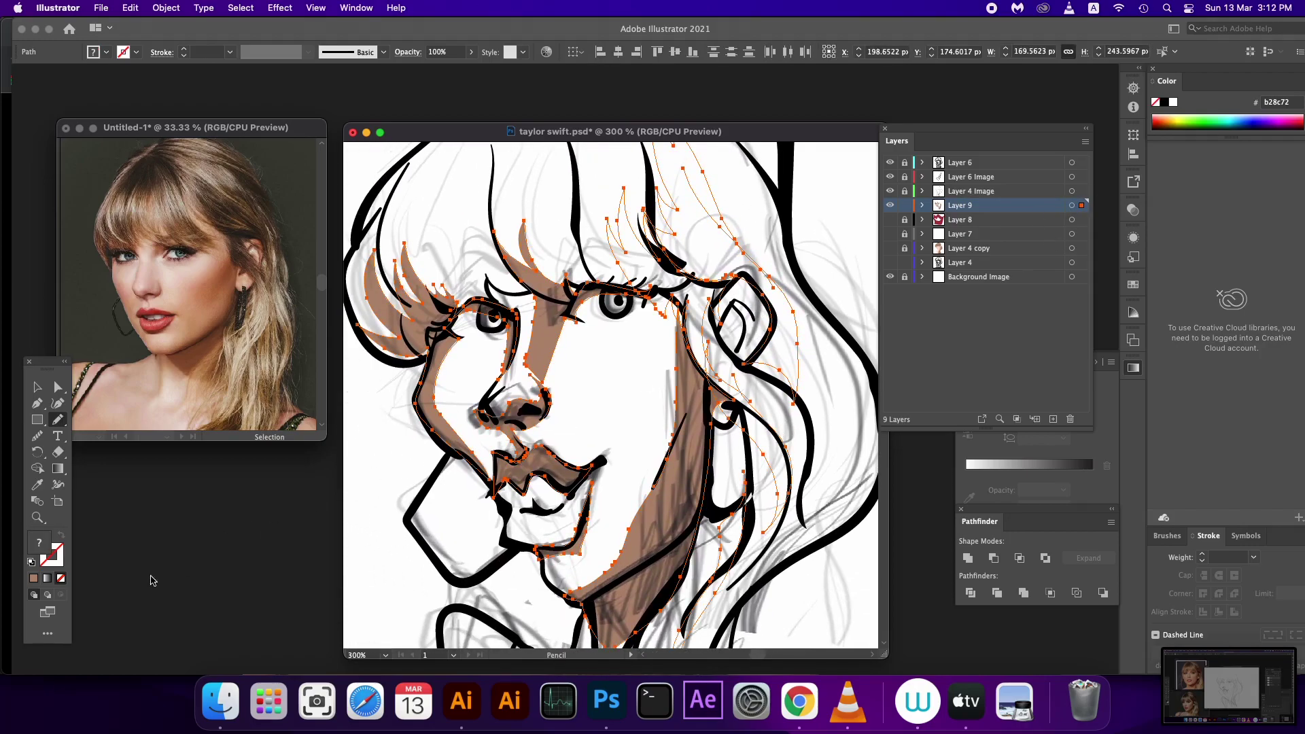
- Fill the selected hair shadows brown and draw a shadow path trailing down from the nose
left_click(32, 578)
scroll(658, 440, "down", 5)
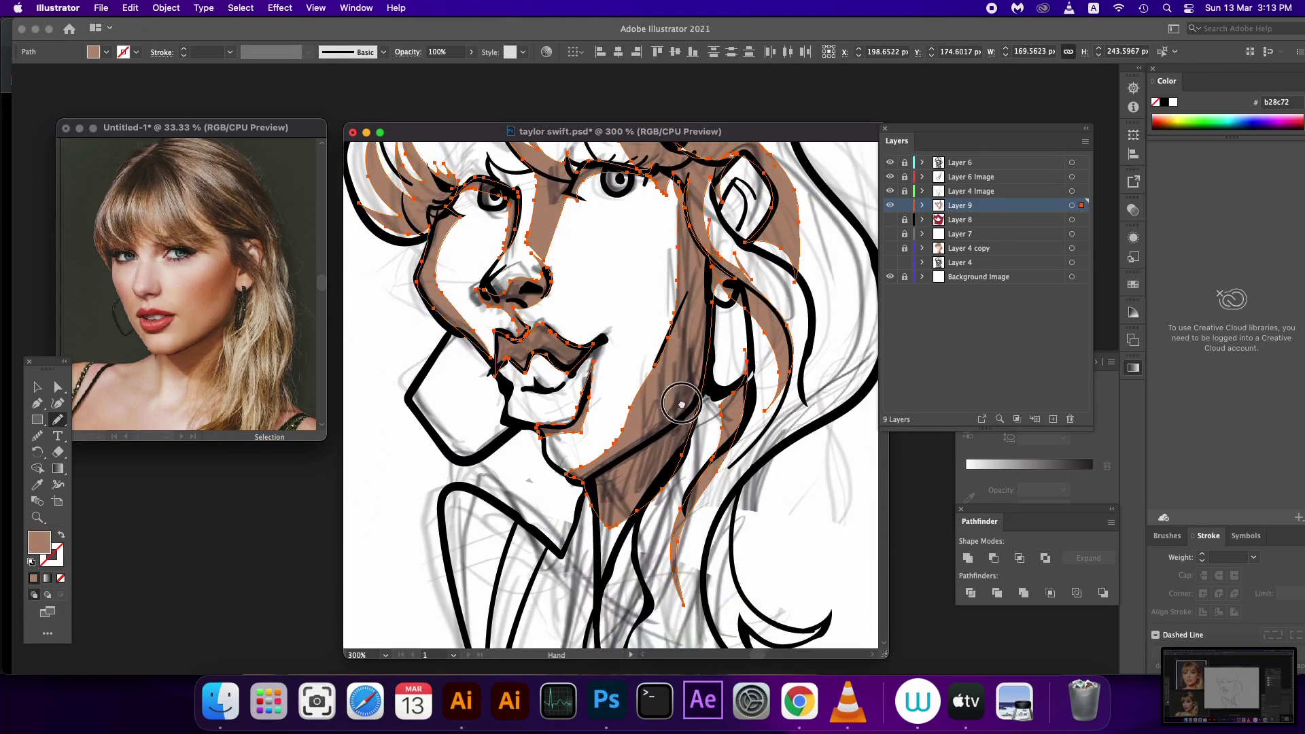
scroll(673, 445, "up", 3)
scroll(685, 453, "left", 1)
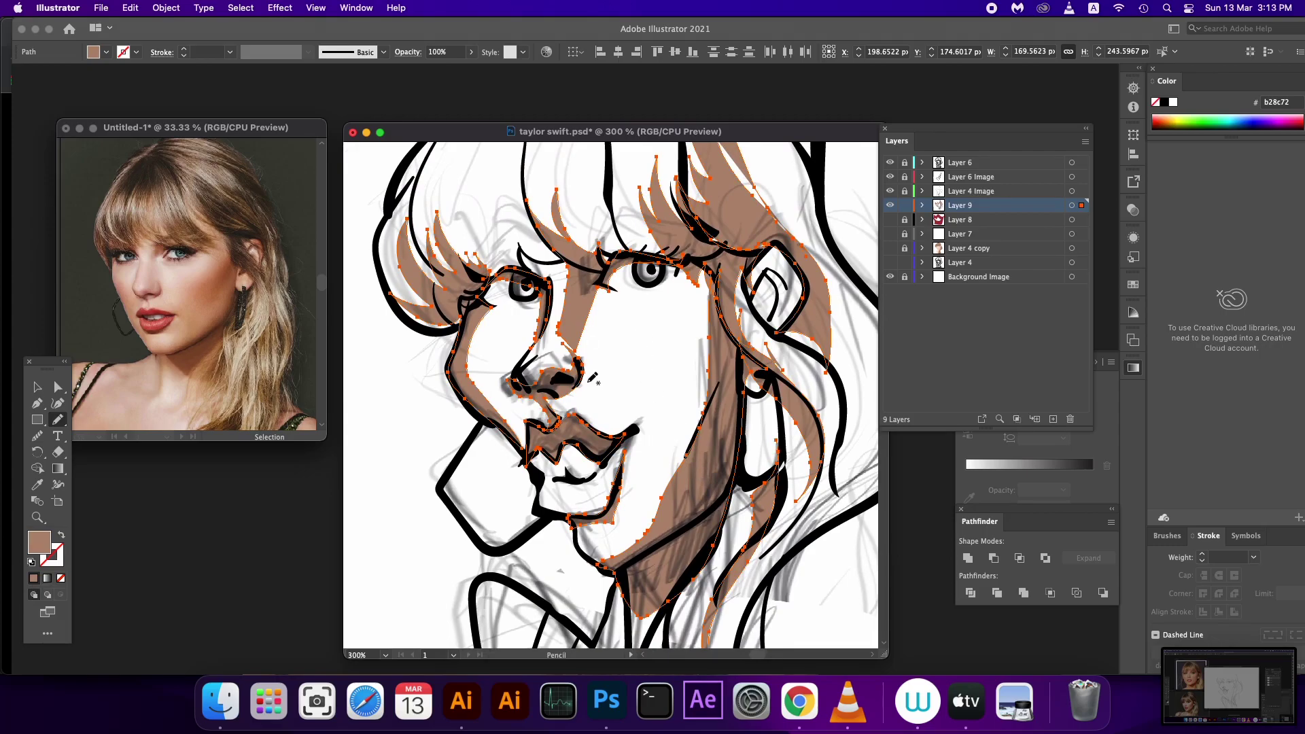
mouse_move(581, 359)
left_mouse_down()
mouse_move(585, 396)
mouse_move(601, 388)
left_mouse_up()
scroll(631, 420, "up", 3)
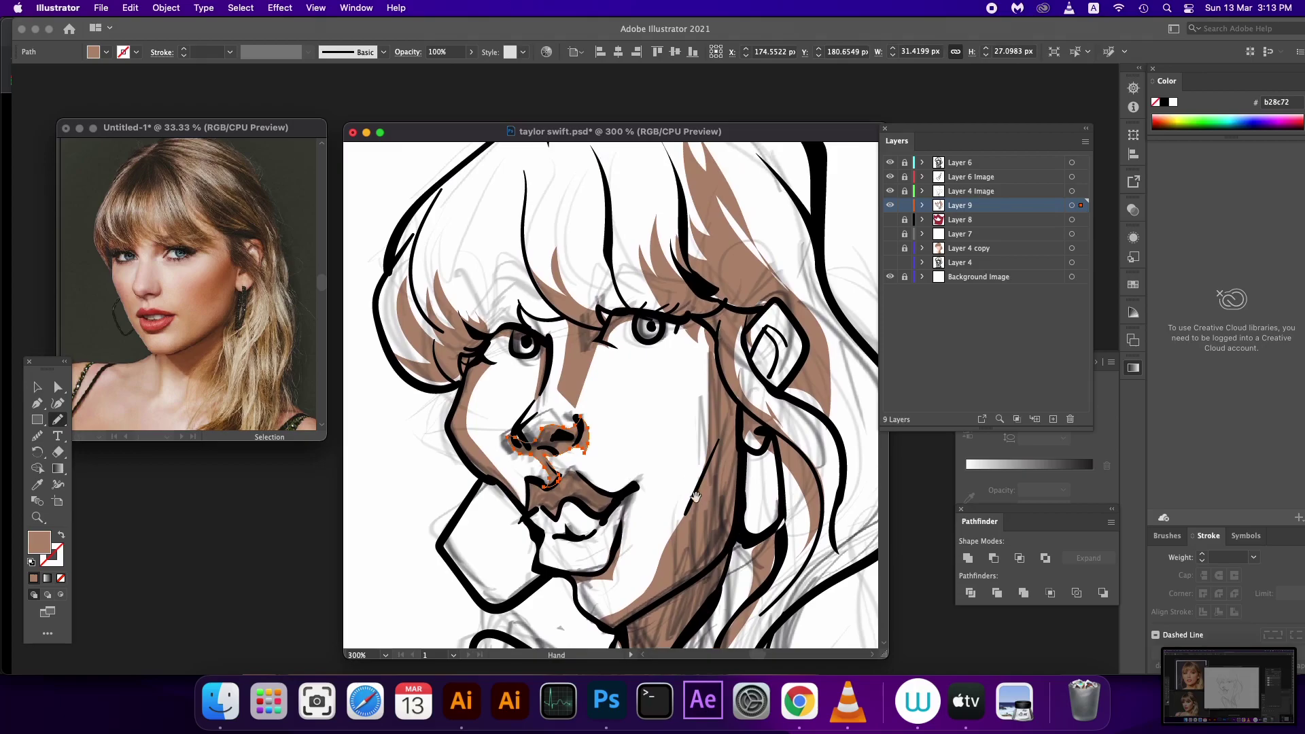
scroll(679, 394, "down", 5)
scroll(854, 301, "up", 2)
- Select the Layer 9 artwork and extend the brown shadow along the lower hair strands
left_click(1082, 206)
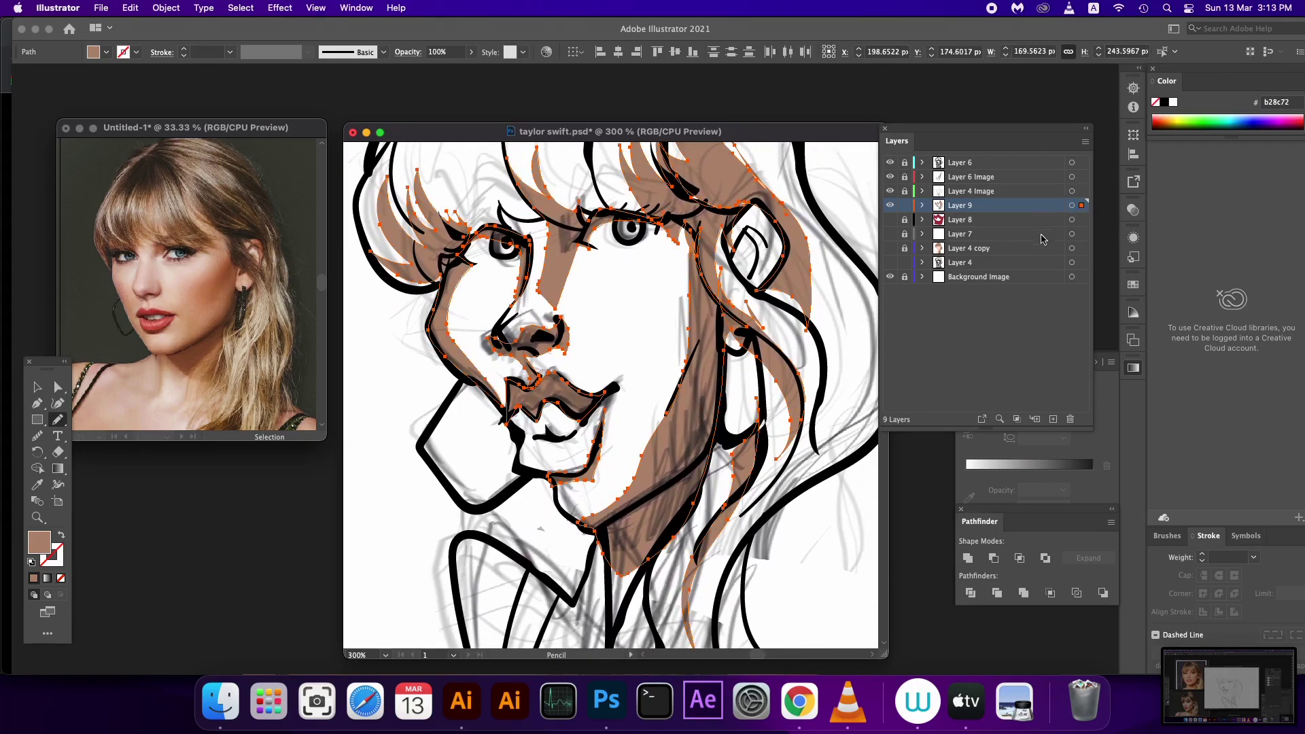
scroll(665, 433, "down", 4)
scroll(593, 494, "down", 1)
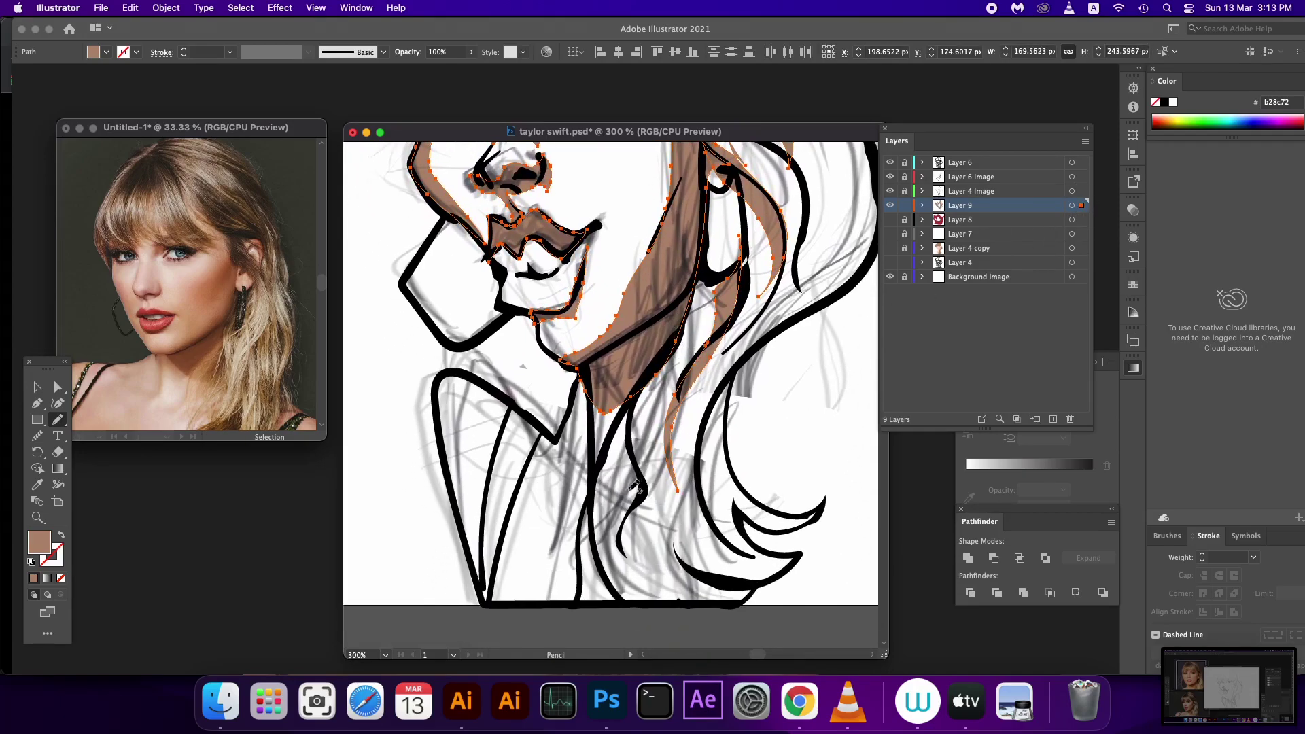
left_click_drag(624, 511, 640, 586)
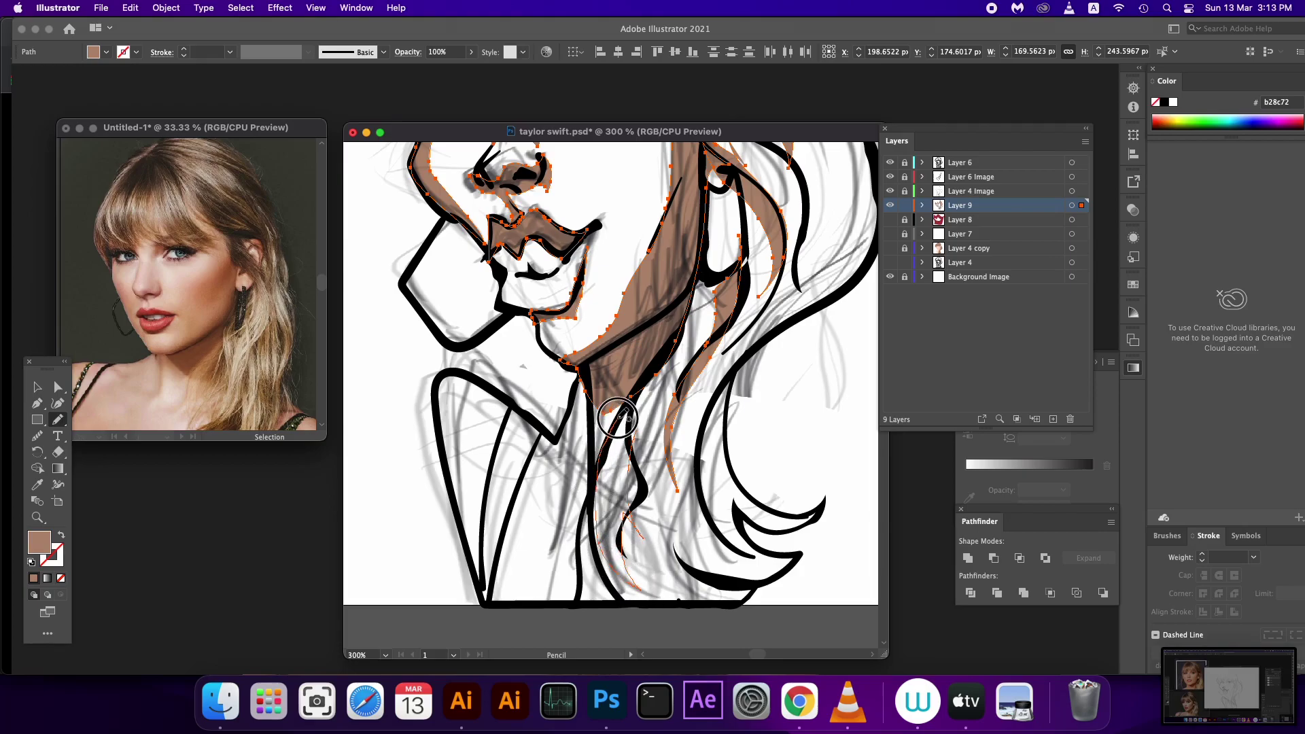
scroll(628, 444, "up", 3)
scroll(628, 444, "up", 2)
- Reshape the hair shadows toward the neck, along the top outline and down the right hair edge
mouse_move(740, 345)
left_mouse_down()
mouse_move(625, 495)
mouse_move(620, 564)
mouse_move(788, 251)
left_mouse_up()
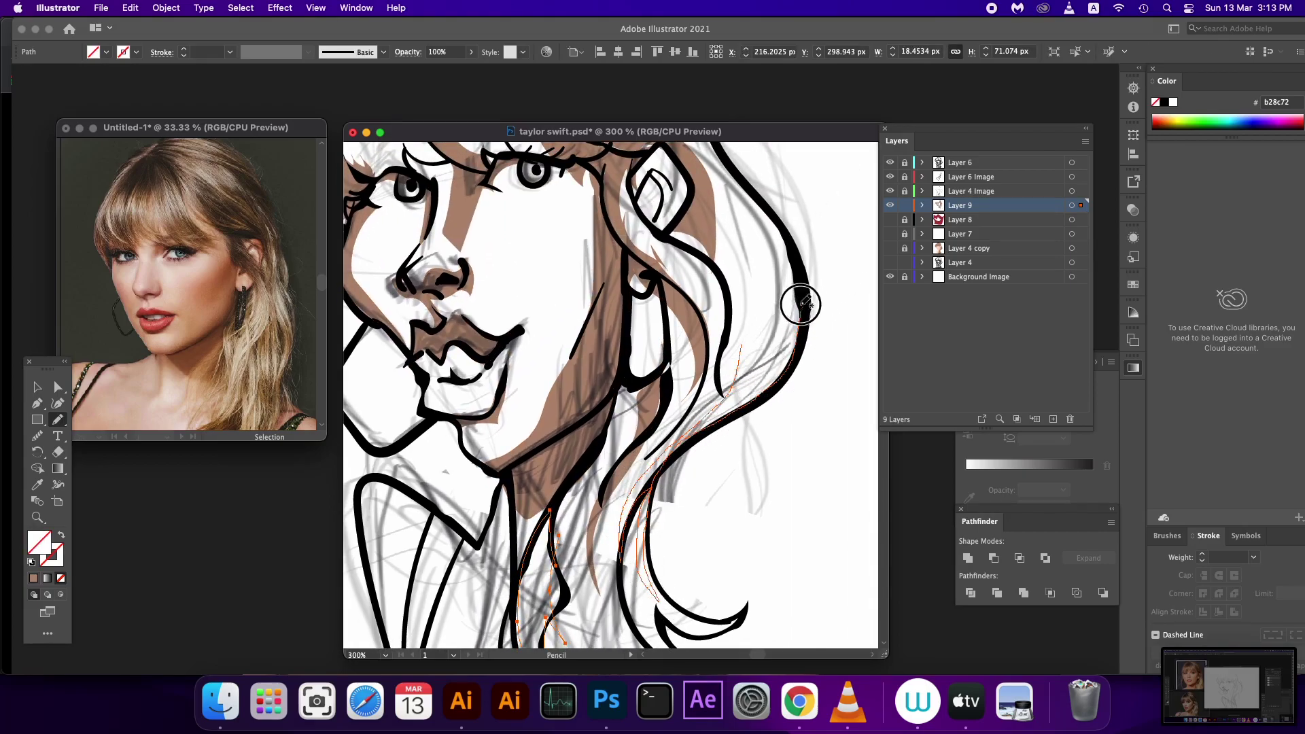
left_click_drag(762, 351, 736, 432)
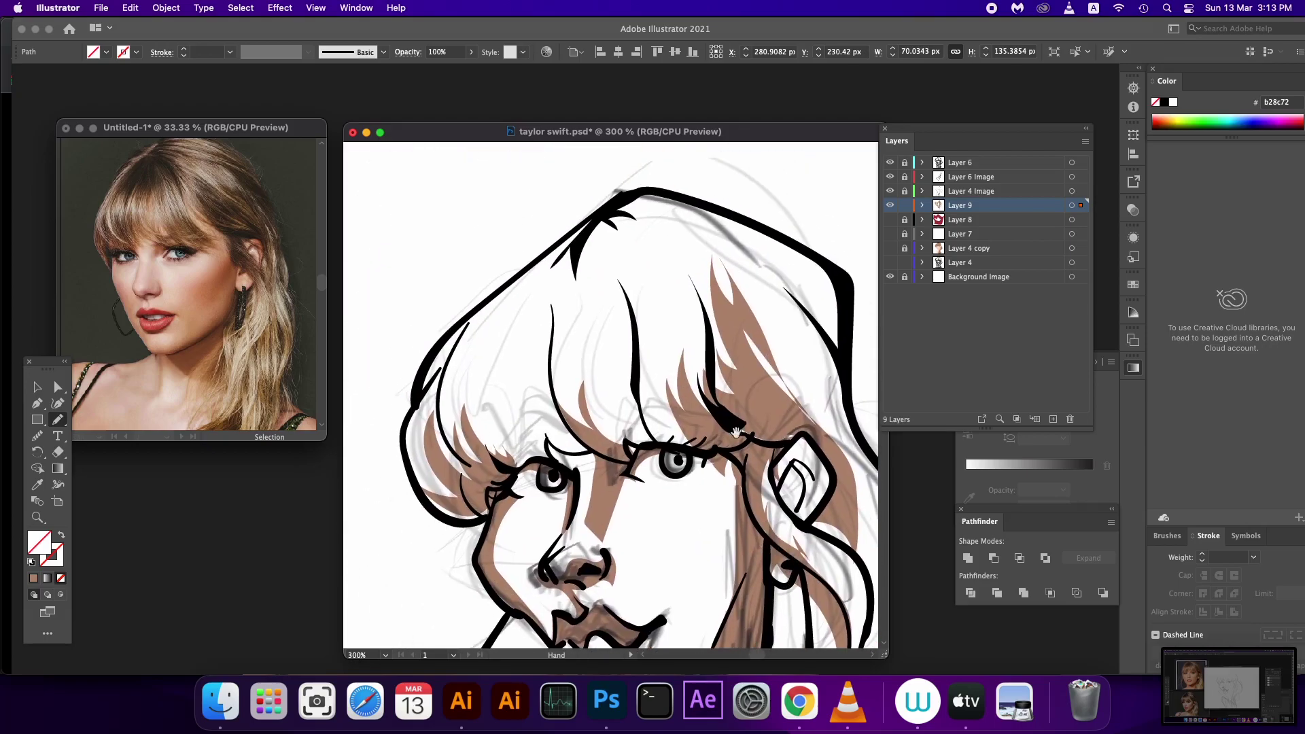
mouse_move(576, 236)
left_mouse_down()
mouse_move(512, 288)
mouse_move(528, 303)
mouse_move(595, 310)
mouse_move(632, 259)
mouse_move(681, 267)
mouse_move(666, 222)
mouse_move(710, 232)
mouse_move(652, 195)
mouse_move(570, 267)
left_mouse_up()
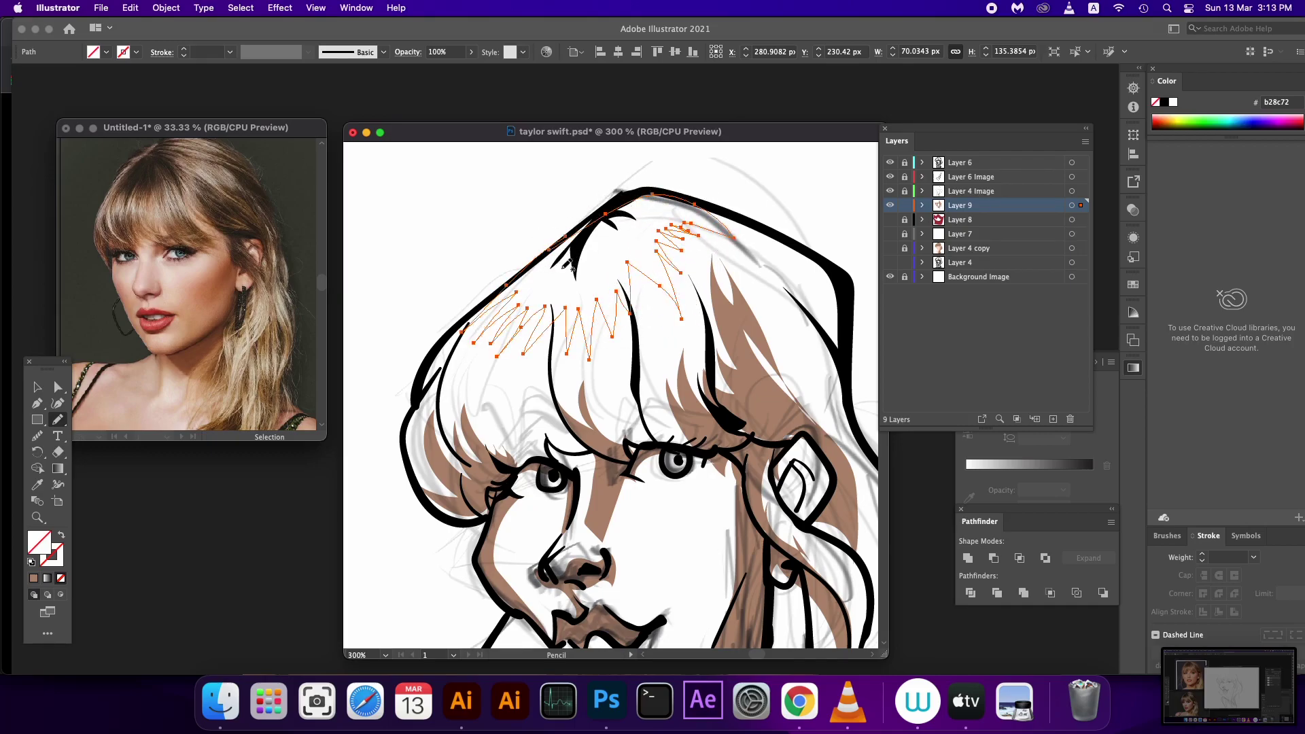
left_click_drag(660, 353, 589, 320)
mouse_move(753, 390)
left_mouse_down()
mouse_move(734, 262)
mouse_move(693, 198)
mouse_move(771, 364)
mouse_move(777, 422)
mouse_move(707, 344)
left_mouse_up()
mouse_move(780, 489)
left_mouse_down()
mouse_move(722, 319)
mouse_move(739, 303)
left_mouse_up()
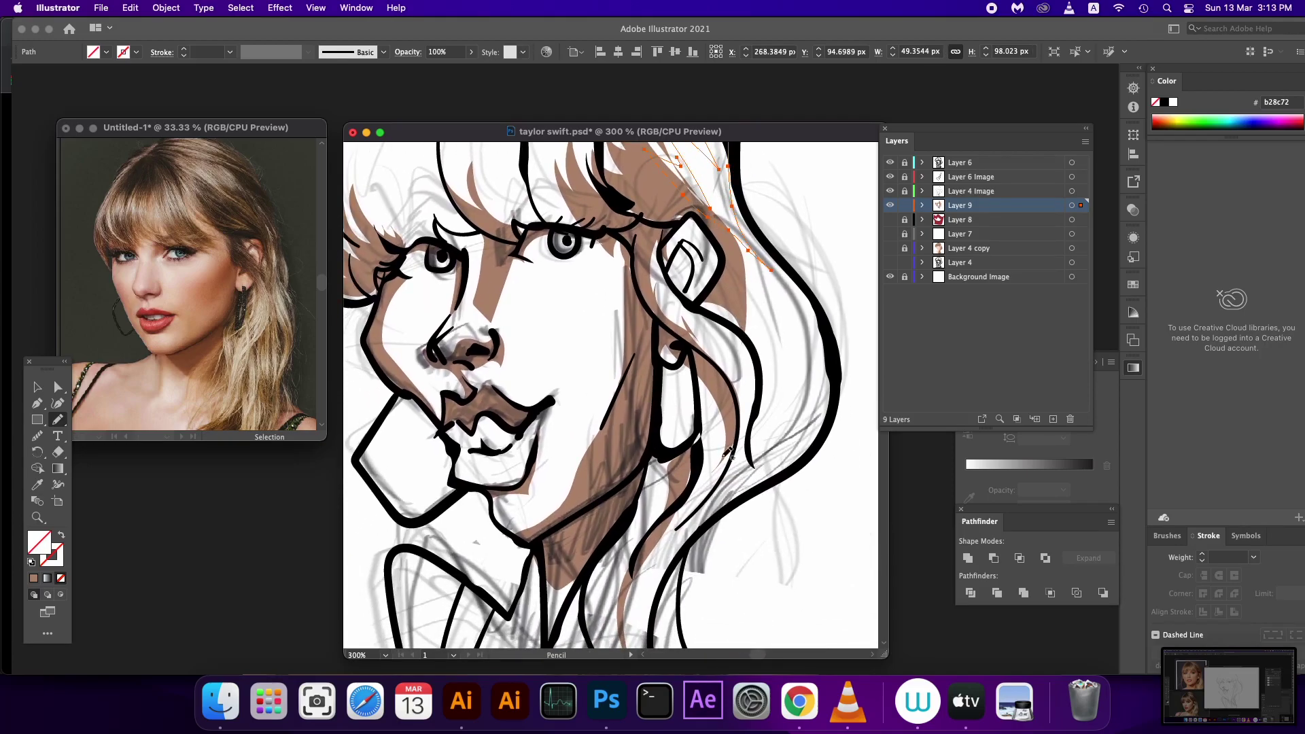
mouse_move(748, 454)
left_mouse_down()
mouse_move(673, 557)
mouse_move(804, 353)
mouse_move(763, 285)
left_mouse_up()
- Add a crescent-shaped shadow in the lower hair
left_click_drag(748, 425, 765, 279)
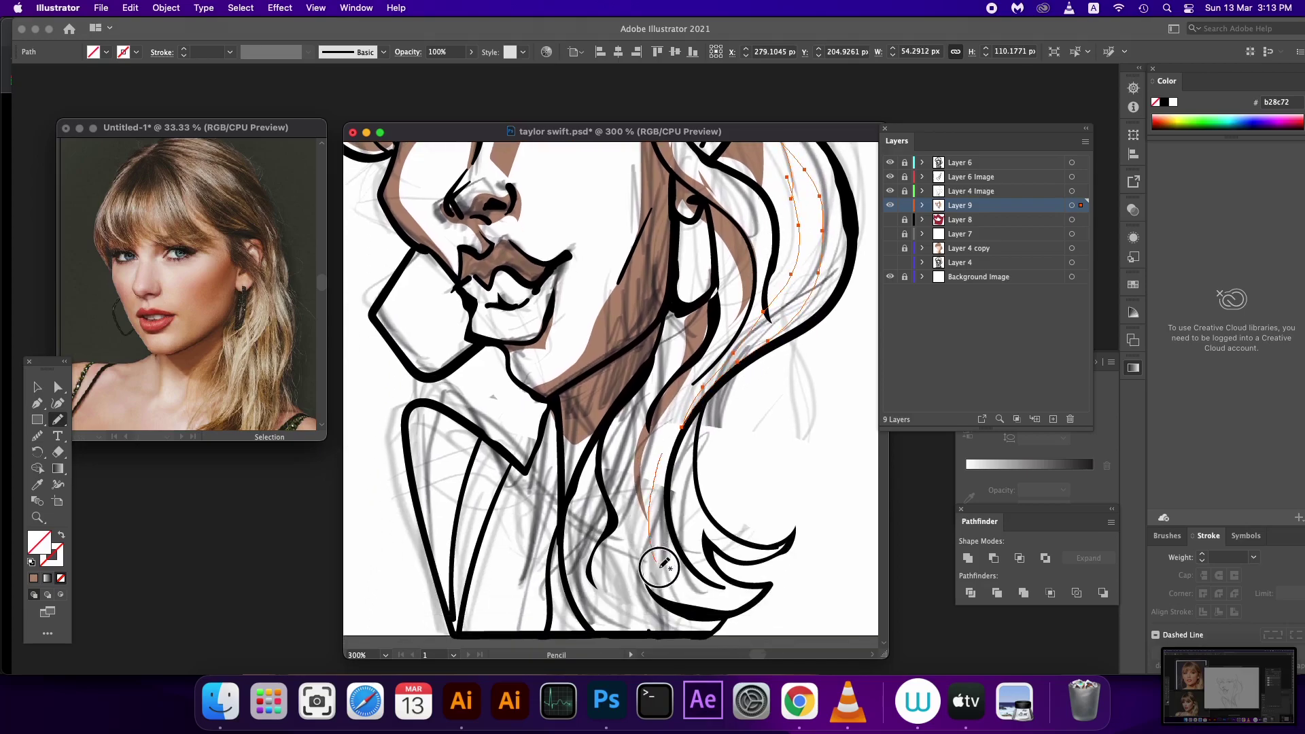
left_click_drag(659, 564, 673, 429)
mouse_move(565, 458)
left_mouse_down()
mouse_move(620, 363)
mouse_move(570, 489)
mouse_move(598, 518)
mouse_move(666, 312)
left_mouse_up()
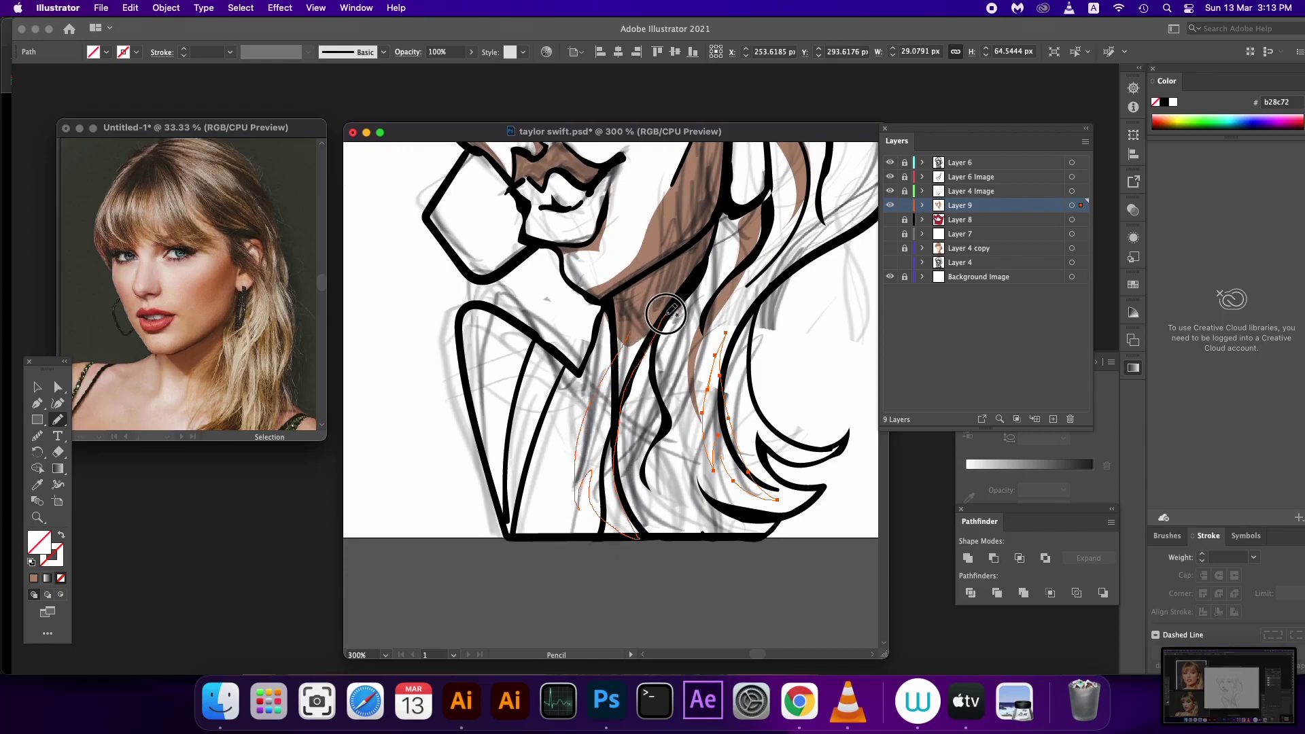
left_click_drag(611, 166, 614, 415)
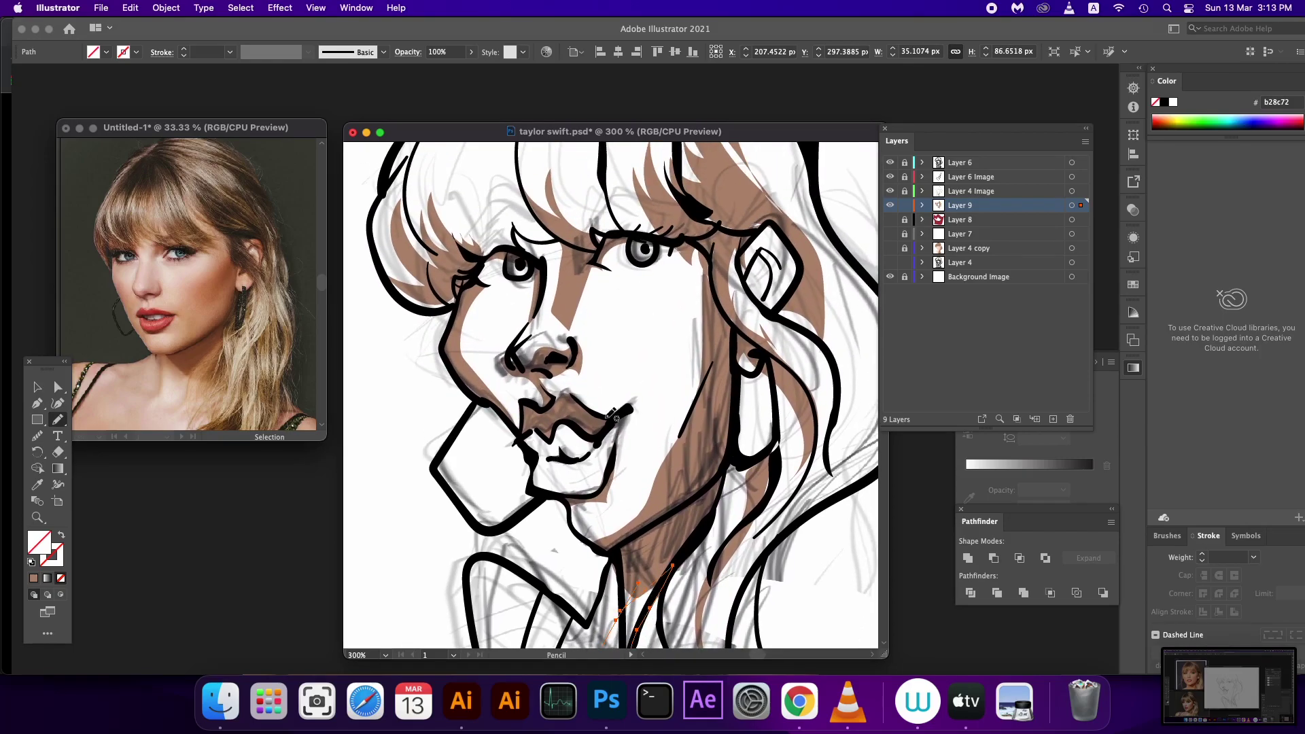
- Add shadows along the left cheek edge and into the bangs, then fill Layer 9 shapes brown
mouse_move(469, 369)
left_mouse_down()
mouse_move(503, 418)
mouse_move(479, 374)
mouse_move(479, 272)
mouse_move(468, 380)
mouse_move(451, 329)
mouse_move(510, 407)
left_mouse_up()
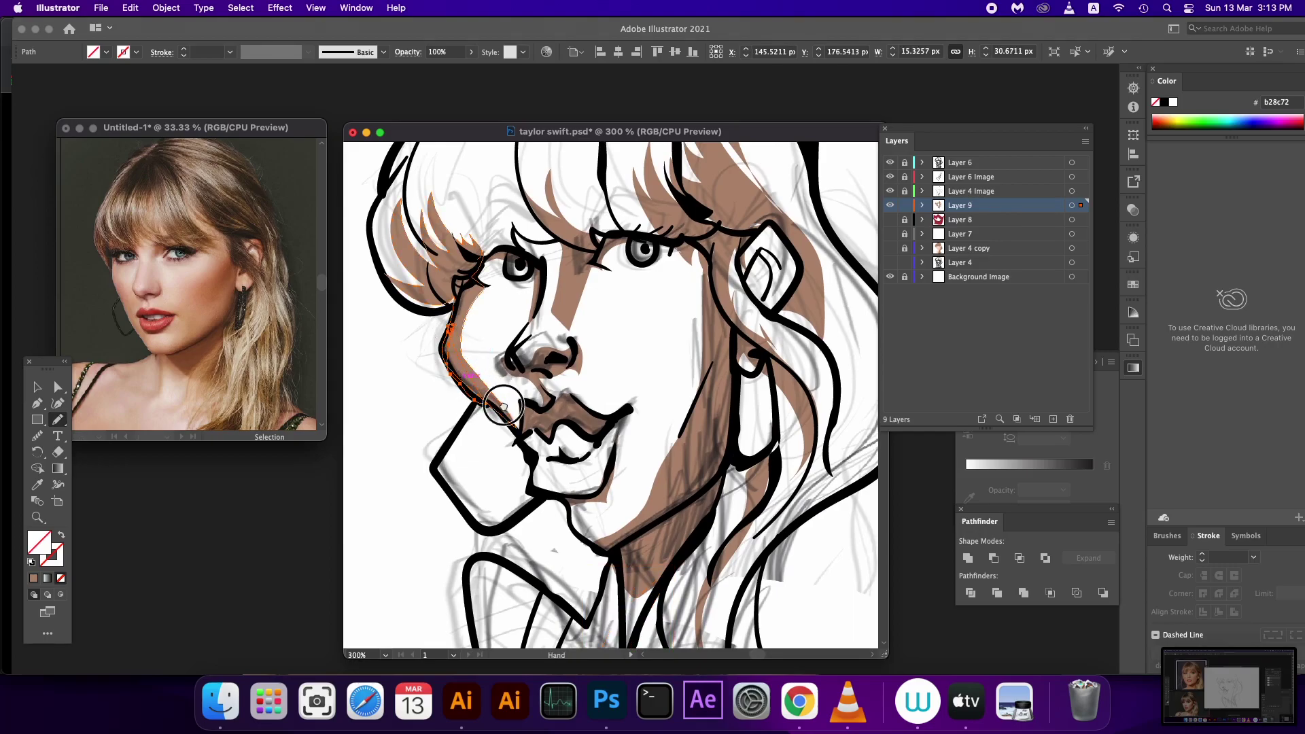
mouse_move(520, 292)
left_mouse_down()
mouse_move(533, 333)
mouse_move(524, 295)
mouse_move(584, 289)
mouse_move(515, 193)
mouse_move(500, 243)
left_mouse_up()
left_click_drag(464, 182, 489, 299)
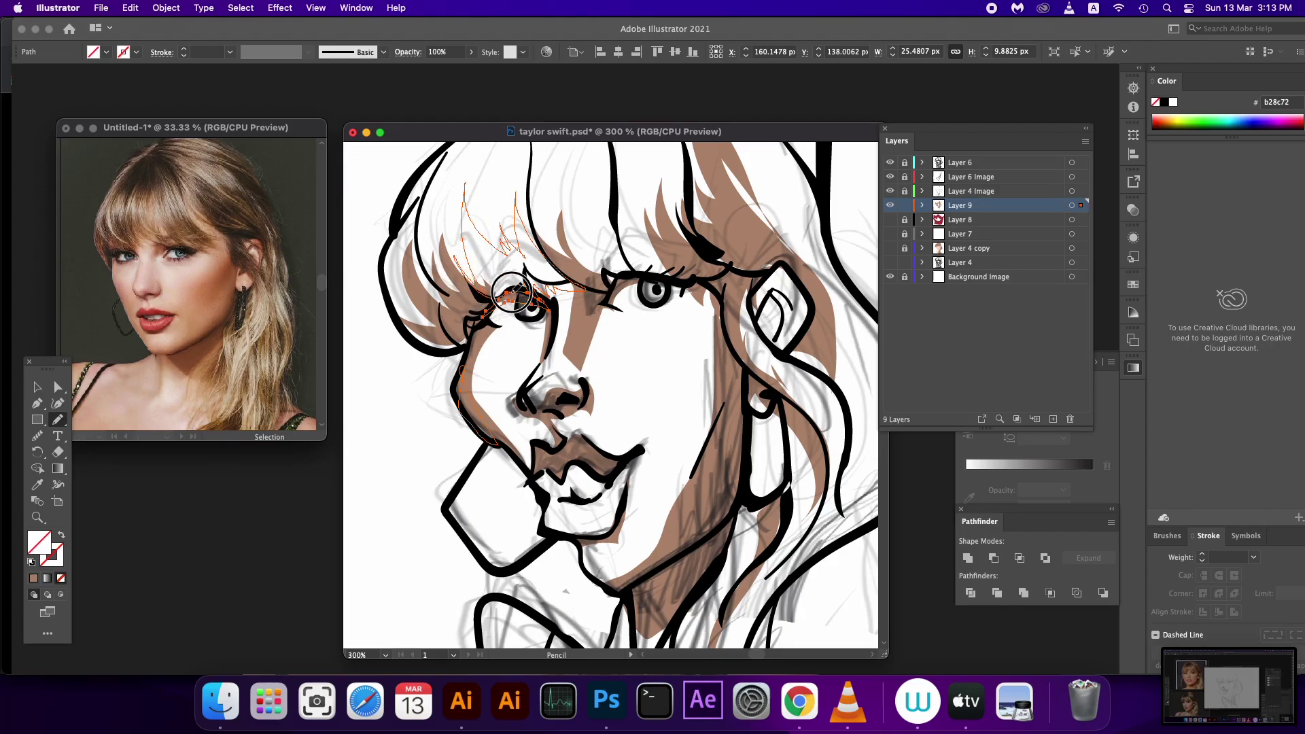
left_click_drag(500, 223, 510, 253)
left_click(1071, 204)
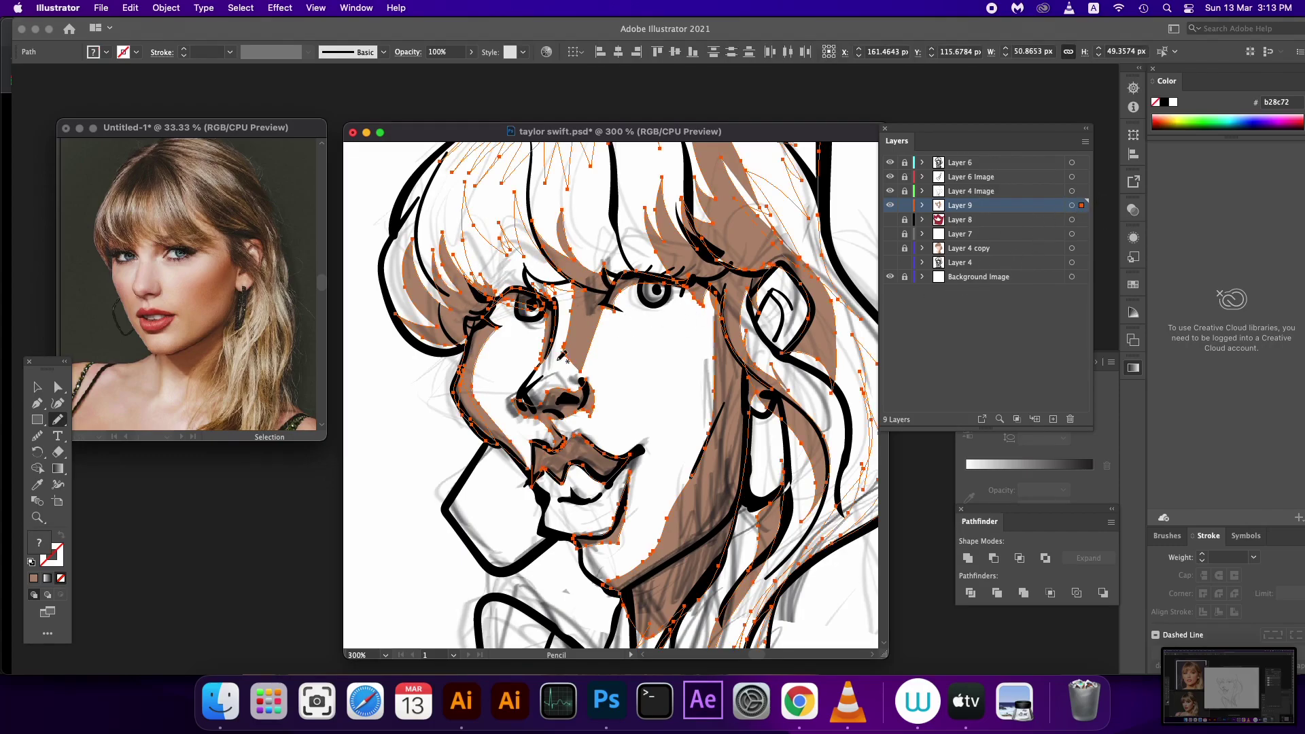
left_click(33, 578)
- Draw the shadow stroke along the collar and fill all Layer 9 shapes brown
scroll(685, 452, "down", 3)
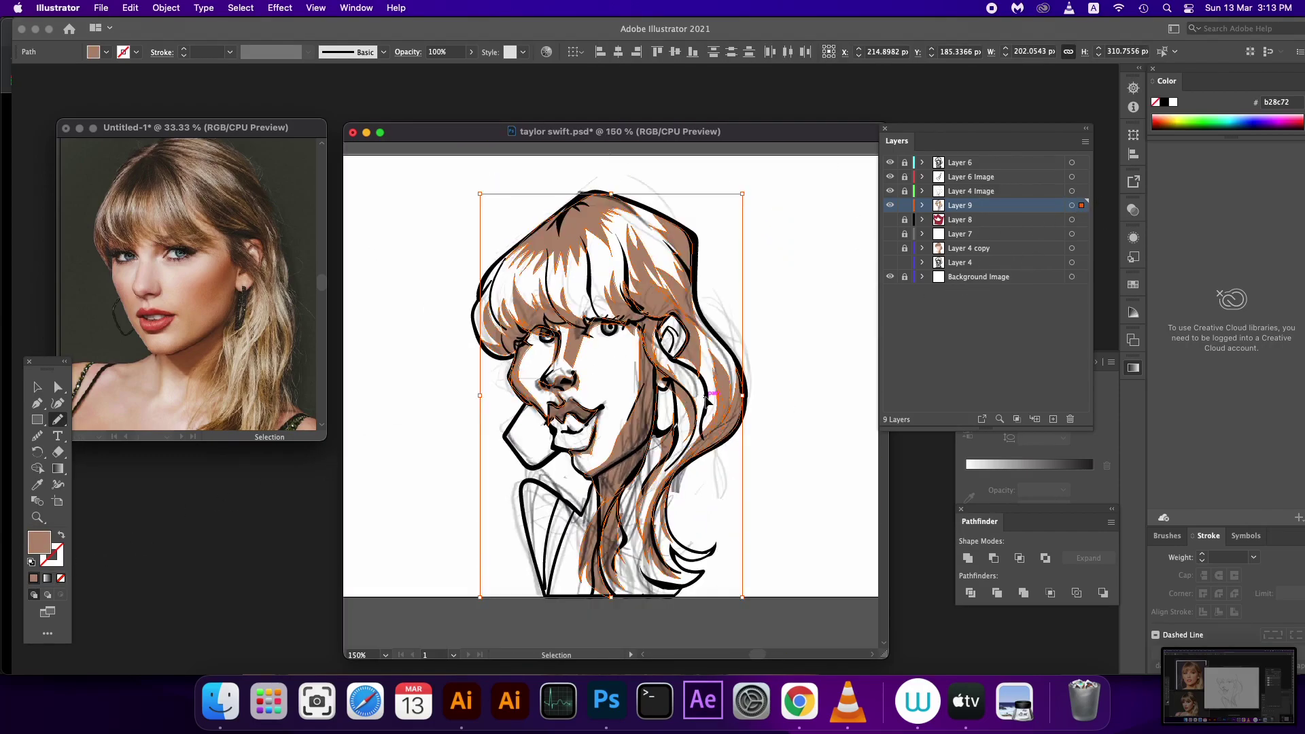
scroll(707, 395, "up", 2)
scroll(548, 451, "down", 3)
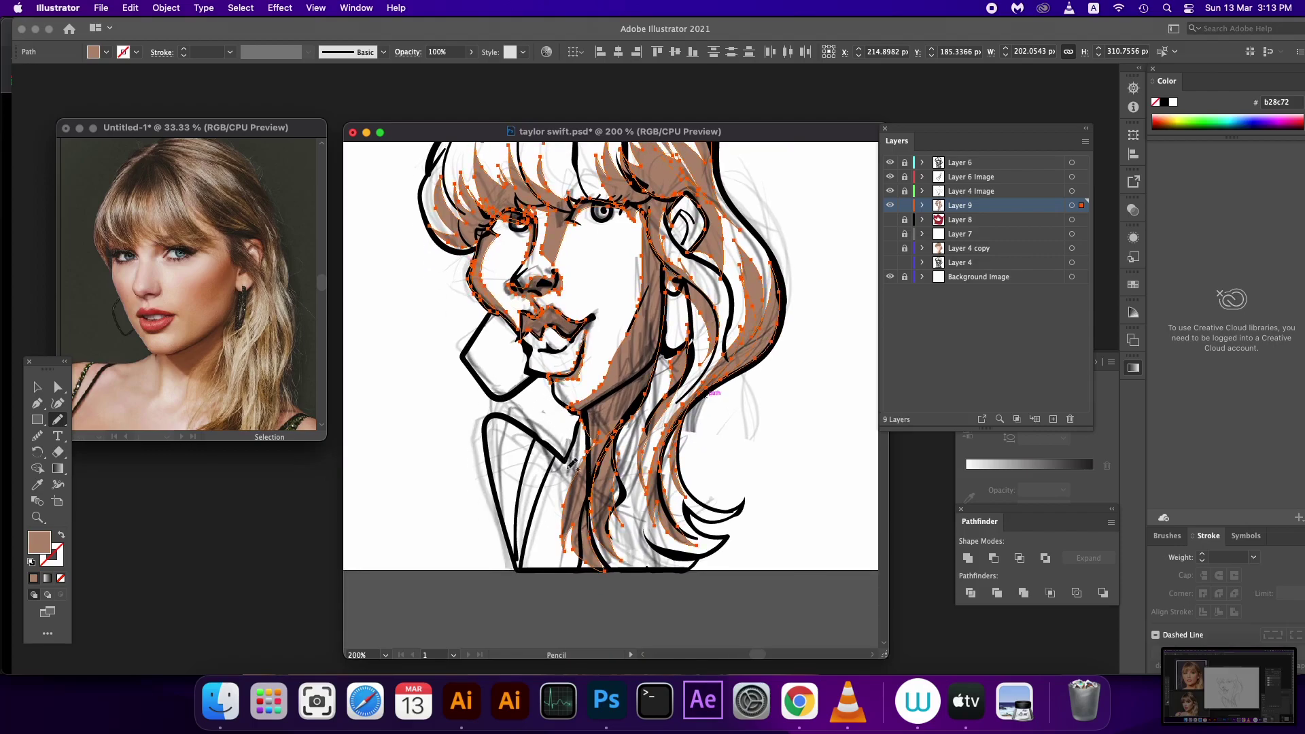
mouse_move(564, 495)
left_mouse_down()
mouse_move(492, 423)
mouse_move(574, 452)
left_mouse_up()
left_click_drag(567, 526, 569, 466)
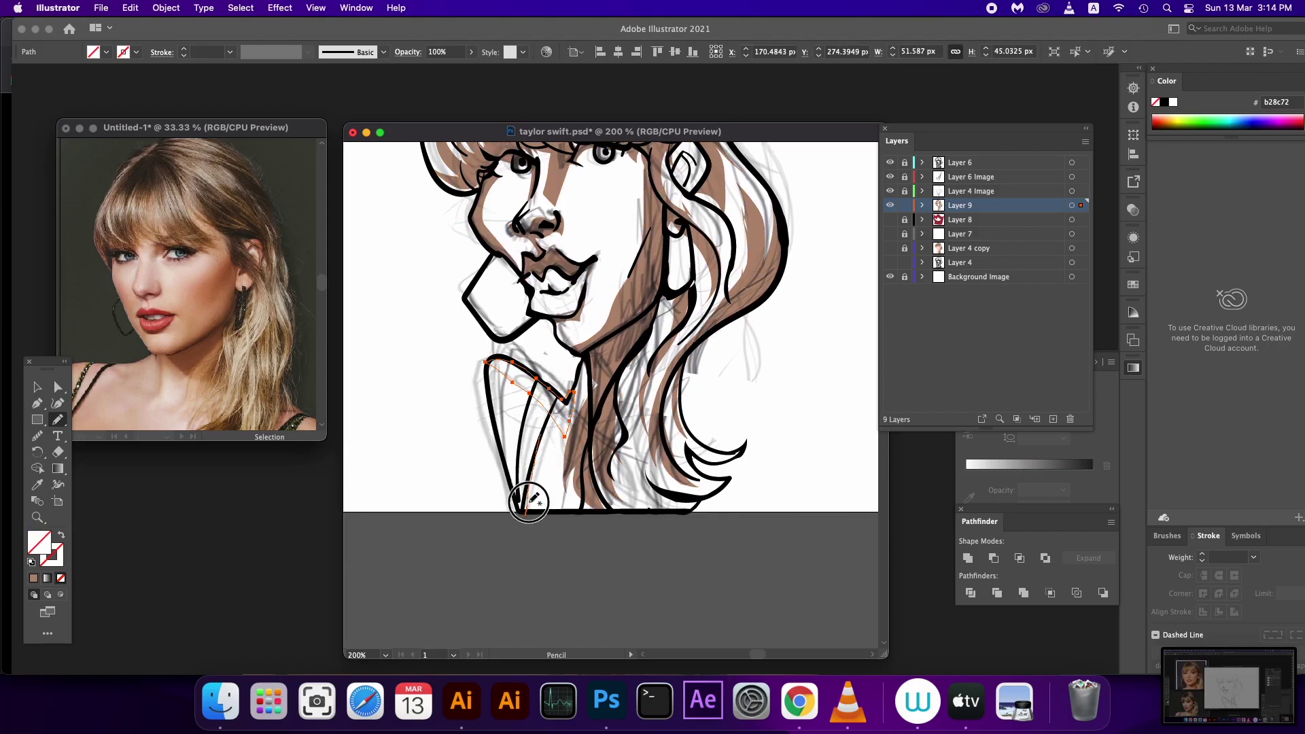
left_click_drag(524, 513, 549, 420)
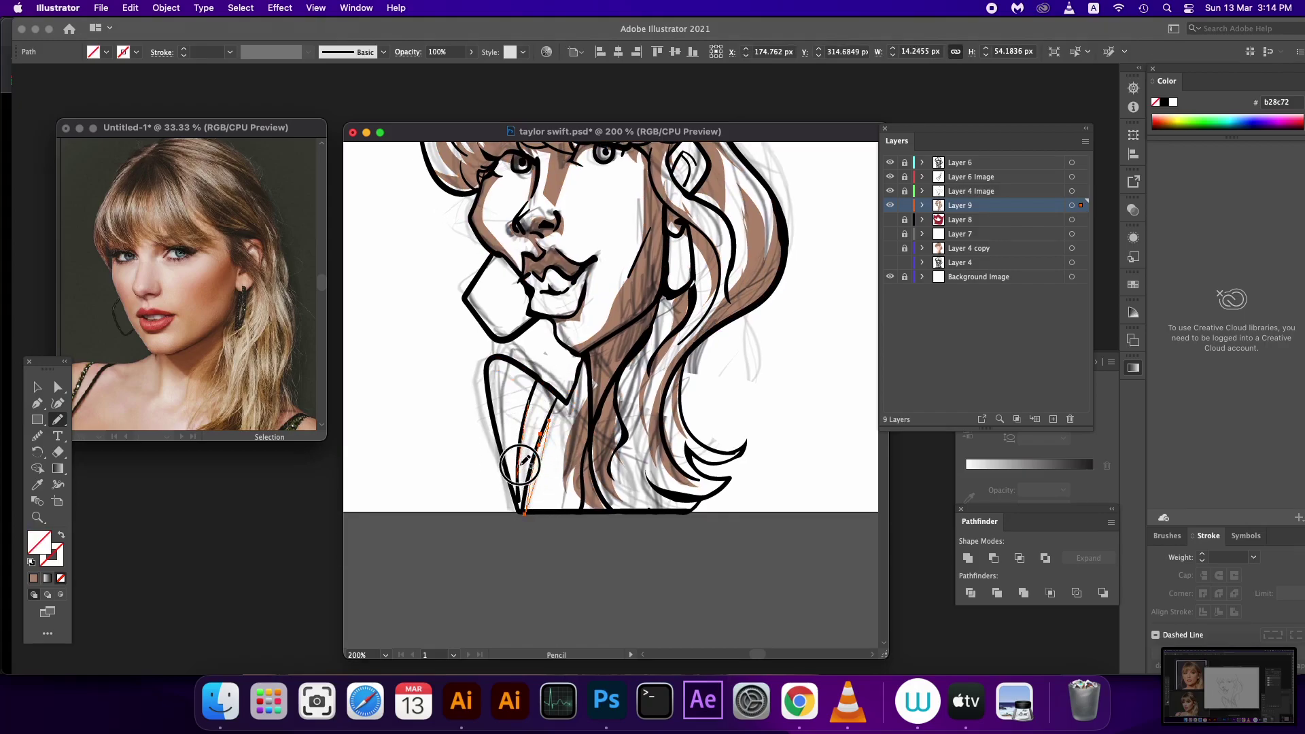
left_click_drag(519, 465, 541, 380)
left_click_drag(688, 409, 664, 440)
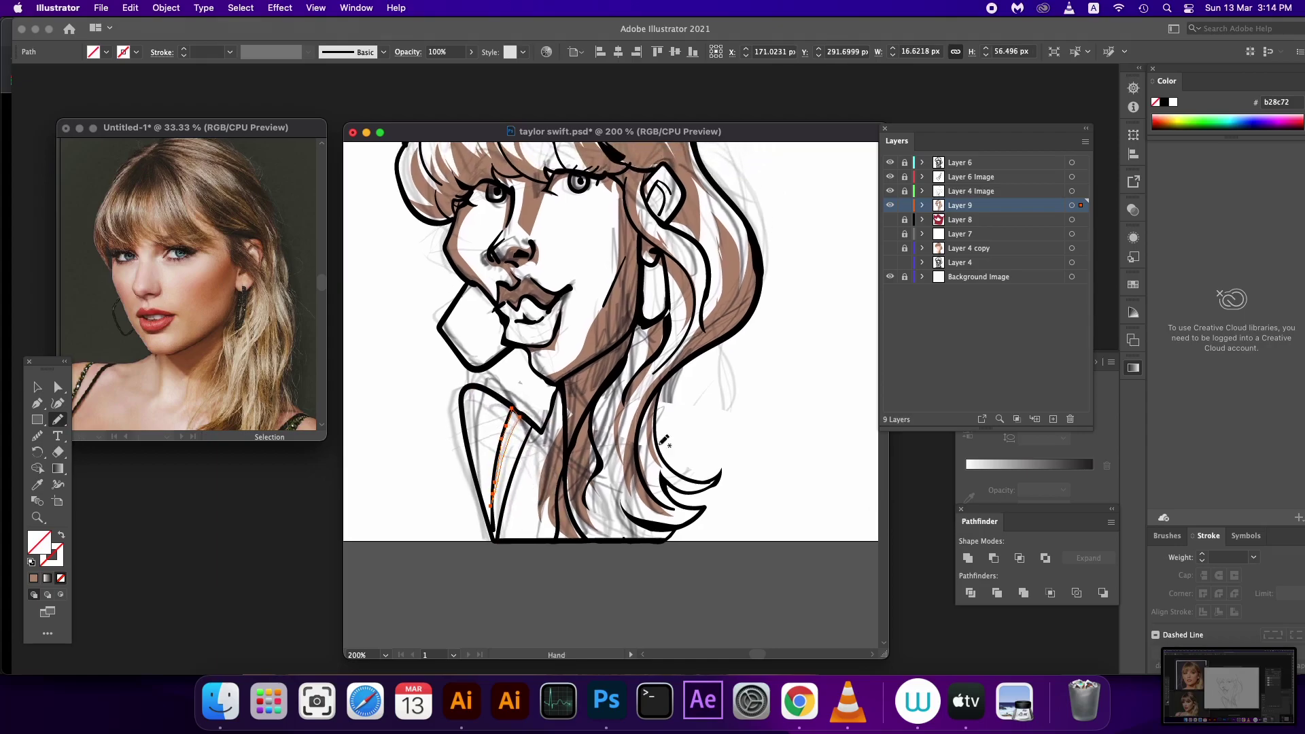
left_click(1081, 206)
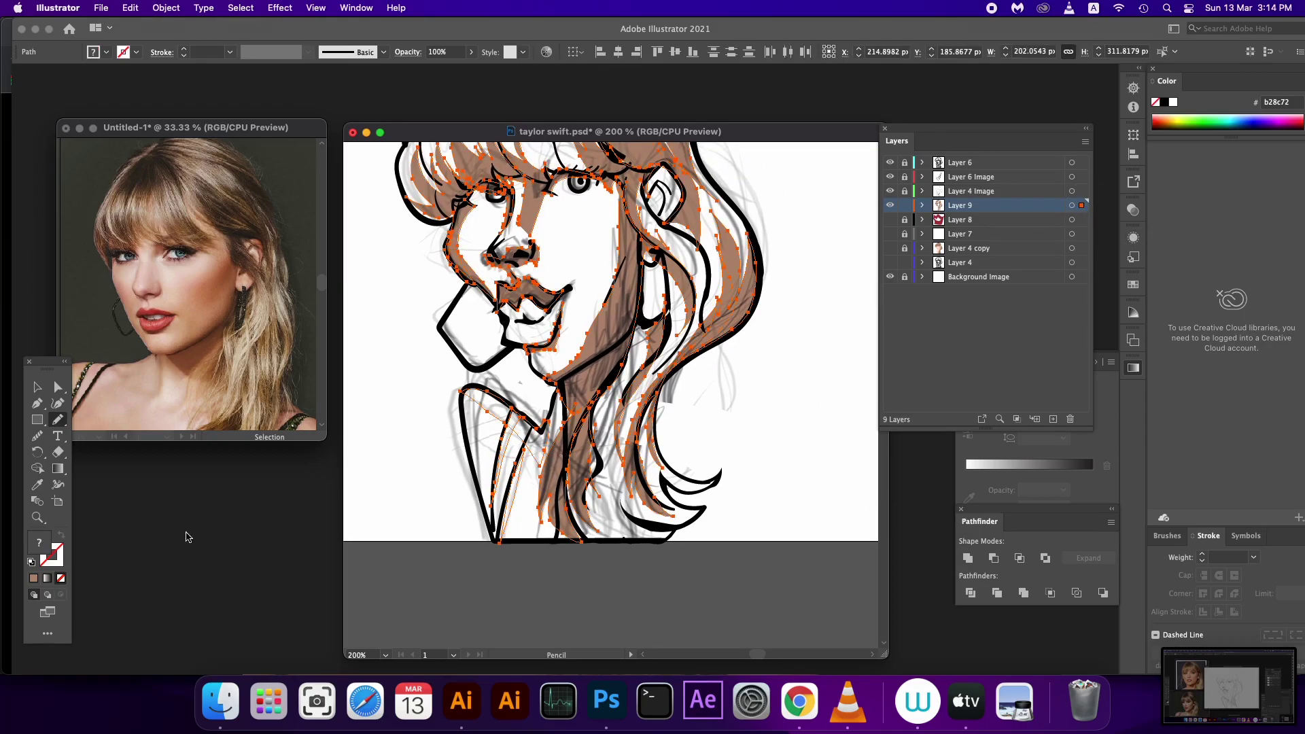
left_click(33, 579)
- Reshape the brown cheek shadow and refine the shadow beside the right eye
left_click_drag(667, 299, 663, 429)
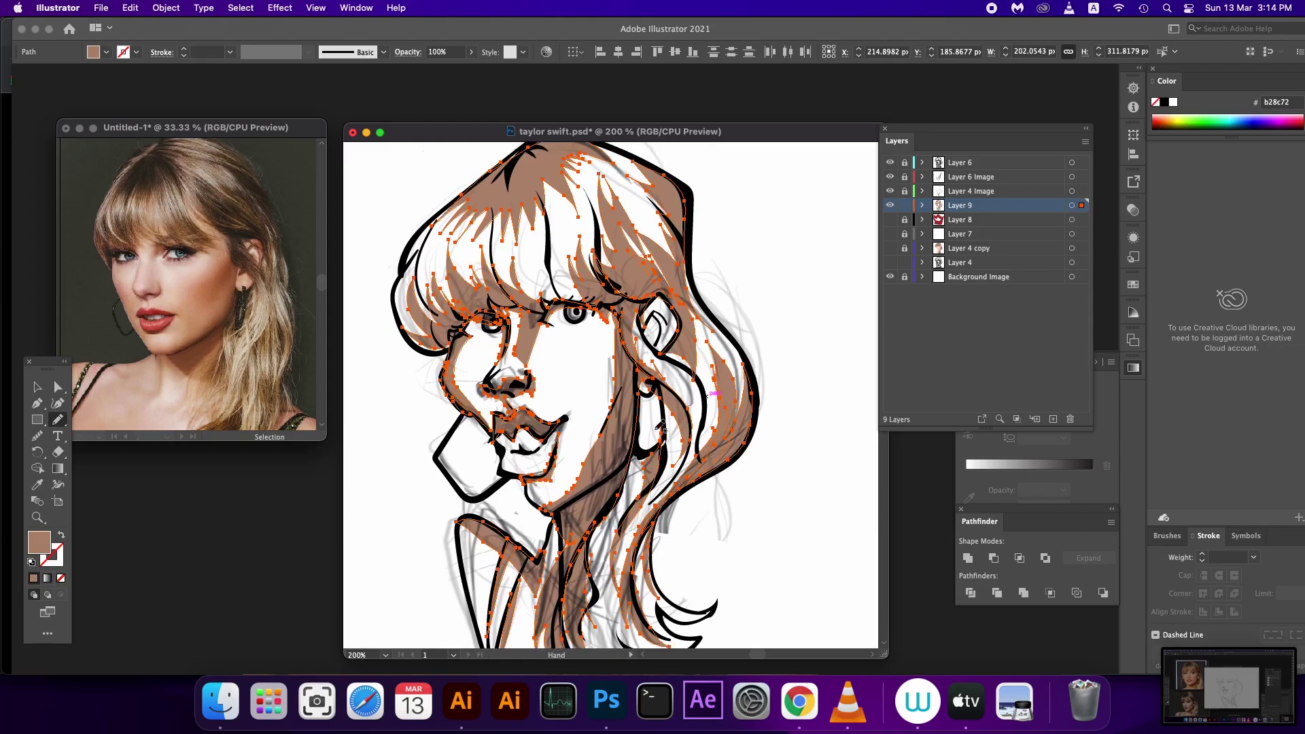
mouse_move(601, 319)
left_mouse_down()
mouse_move(592, 343)
mouse_move(607, 458)
left_mouse_up()
left_click_drag(598, 310, 625, 356)
key("super+a")
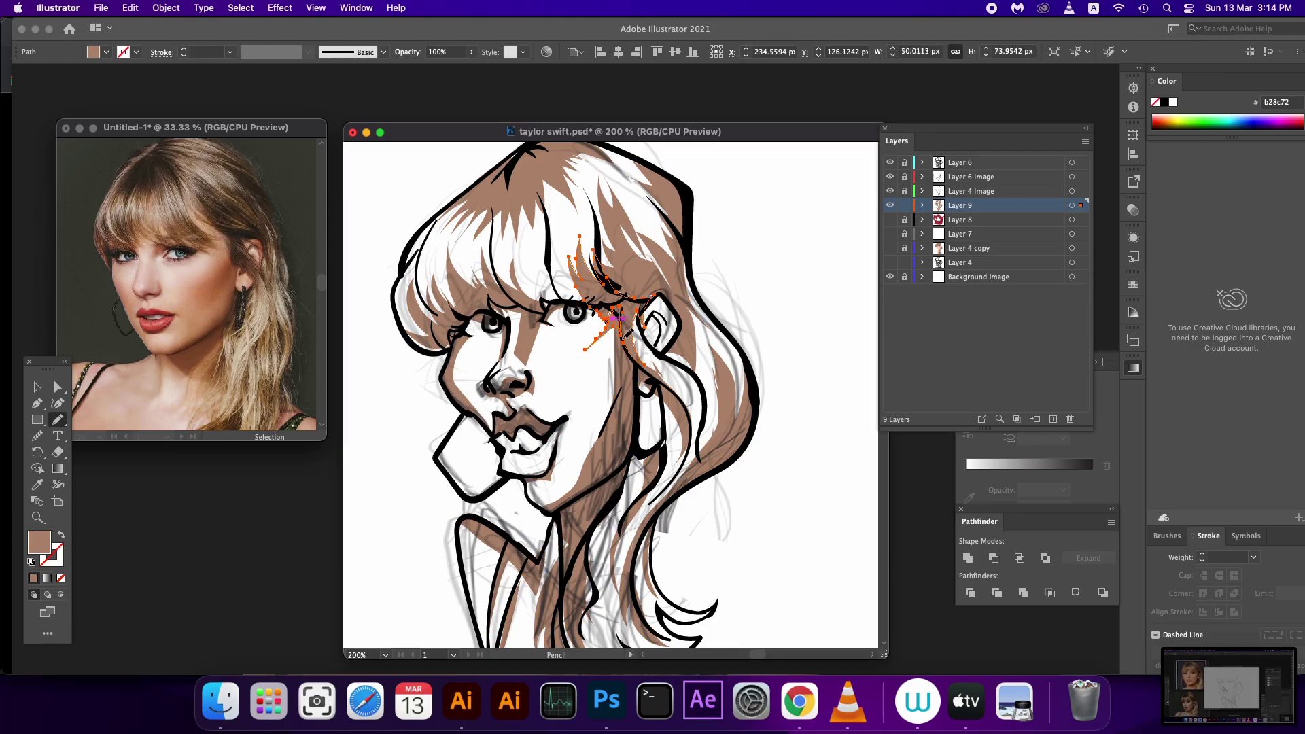
left_click_drag(620, 307, 574, 354)
left_click_drag(613, 403, 630, 368)
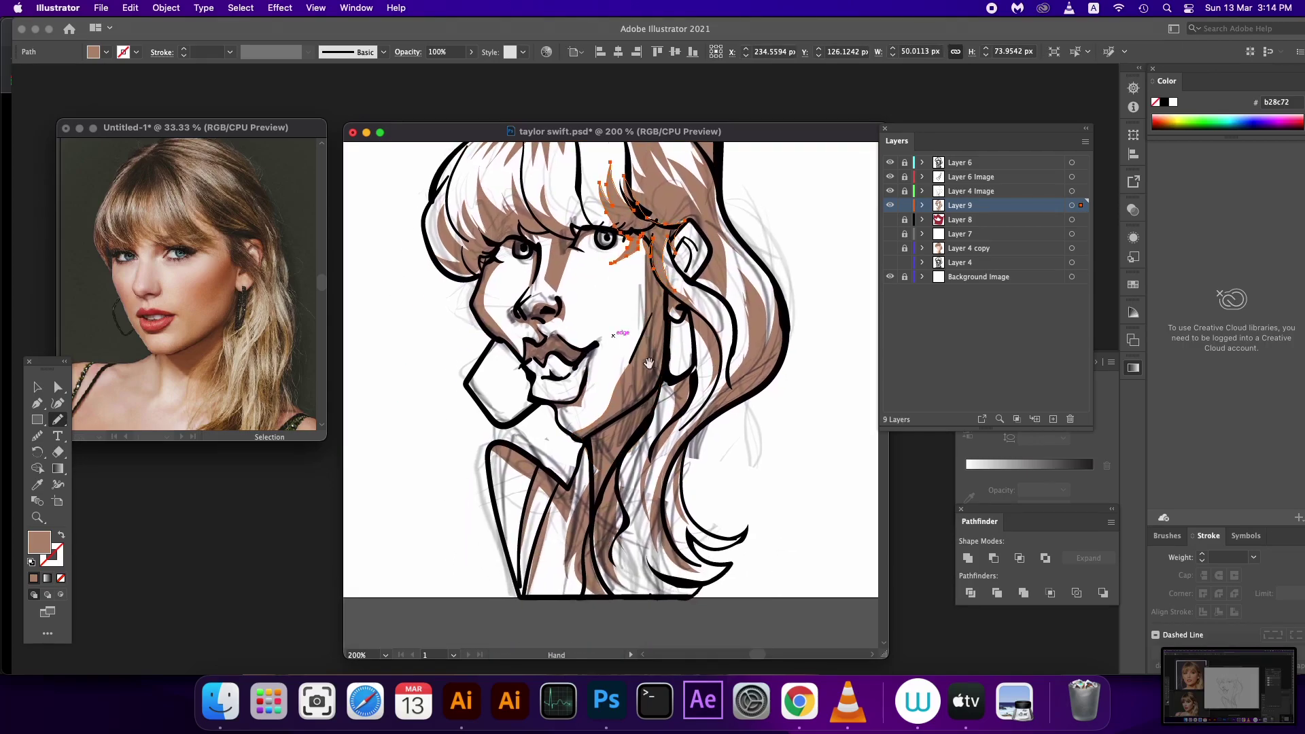
left_click_drag(633, 275, 629, 273)
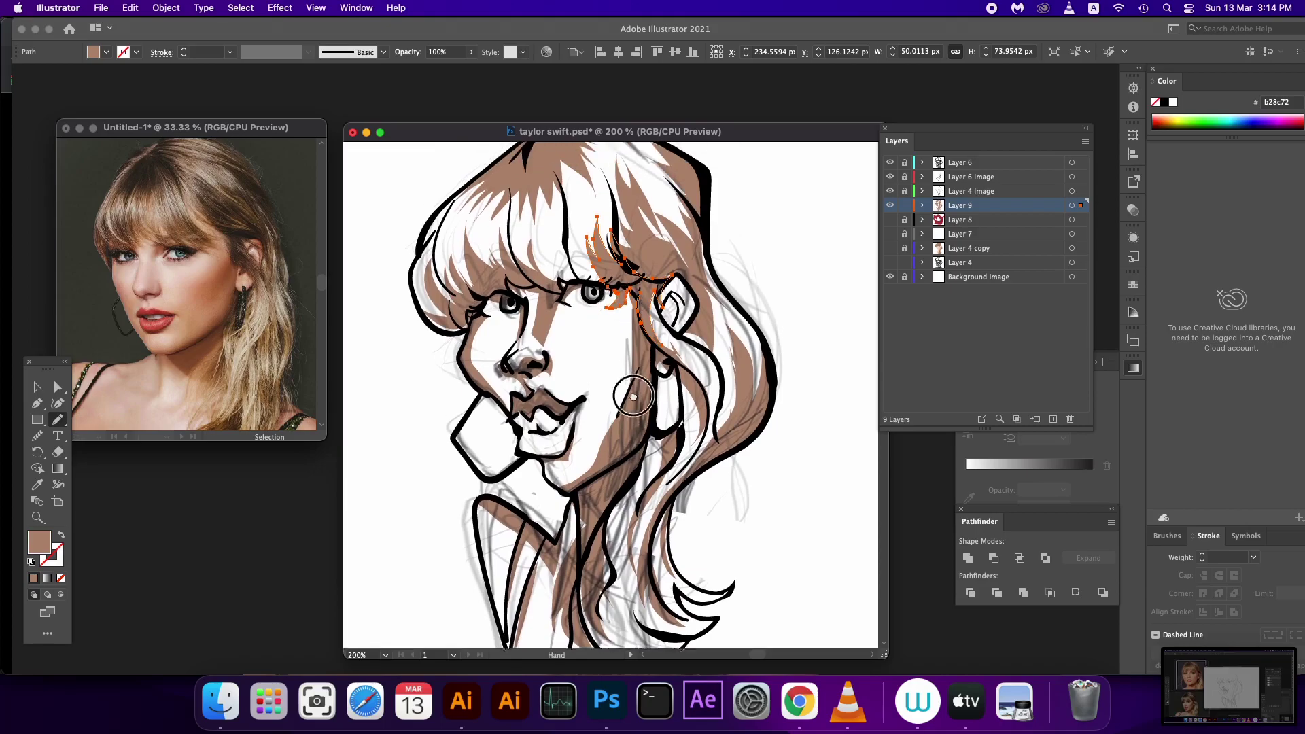
left_click(1072, 205)
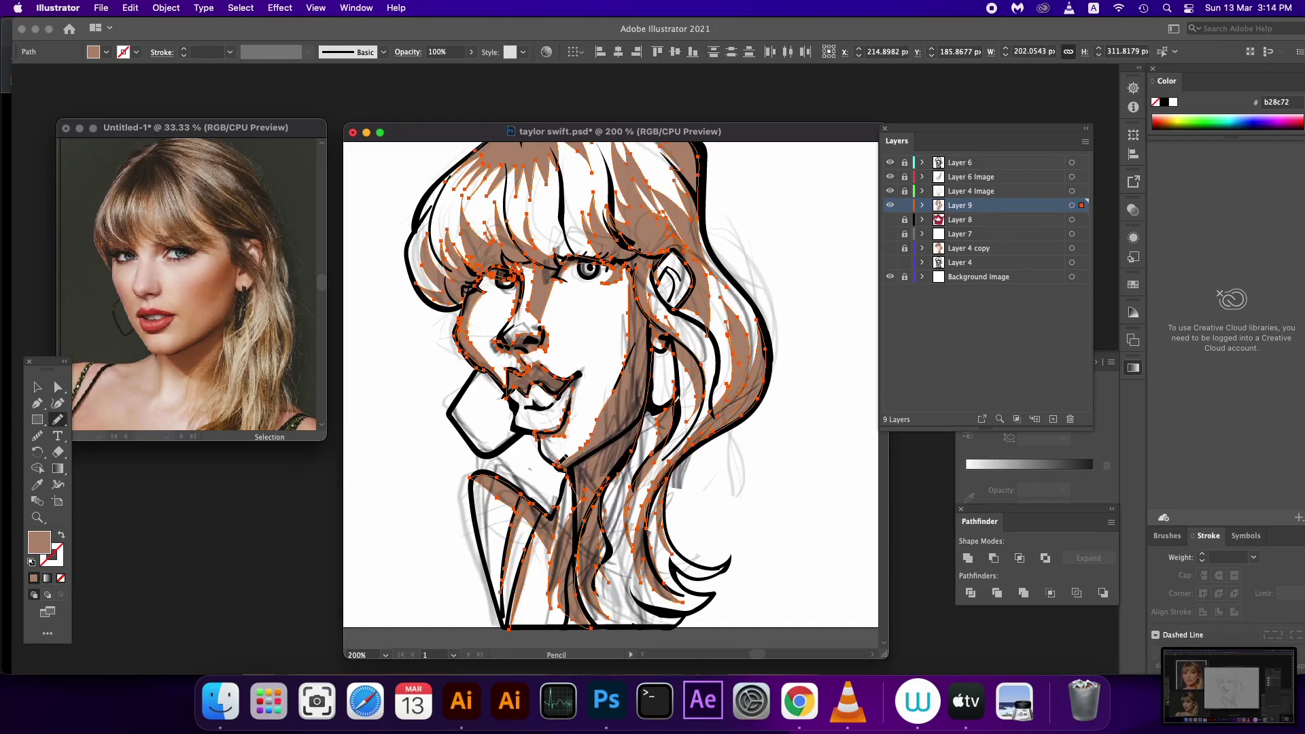
- Reshape the neck shadow edge and reselect all Layer 9 artwork
mouse_move(555, 465)
left_mouse_down()
mouse_move(590, 435)
mouse_move(643, 481)
mouse_move(692, 351)
mouse_move(686, 422)
left_mouse_up()
key("super+a")
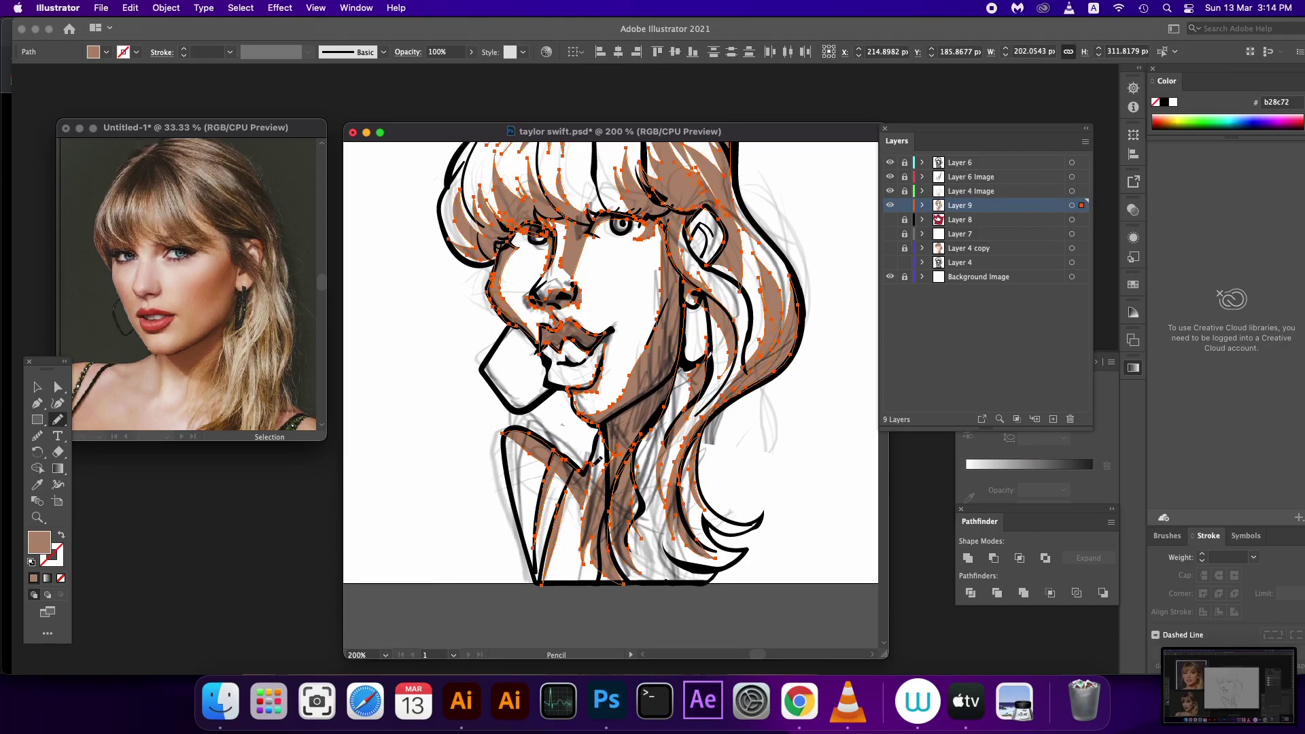
mouse_move(604, 426)
left_mouse_down()
mouse_move(653, 430)
mouse_move(652, 514)
left_mouse_up()
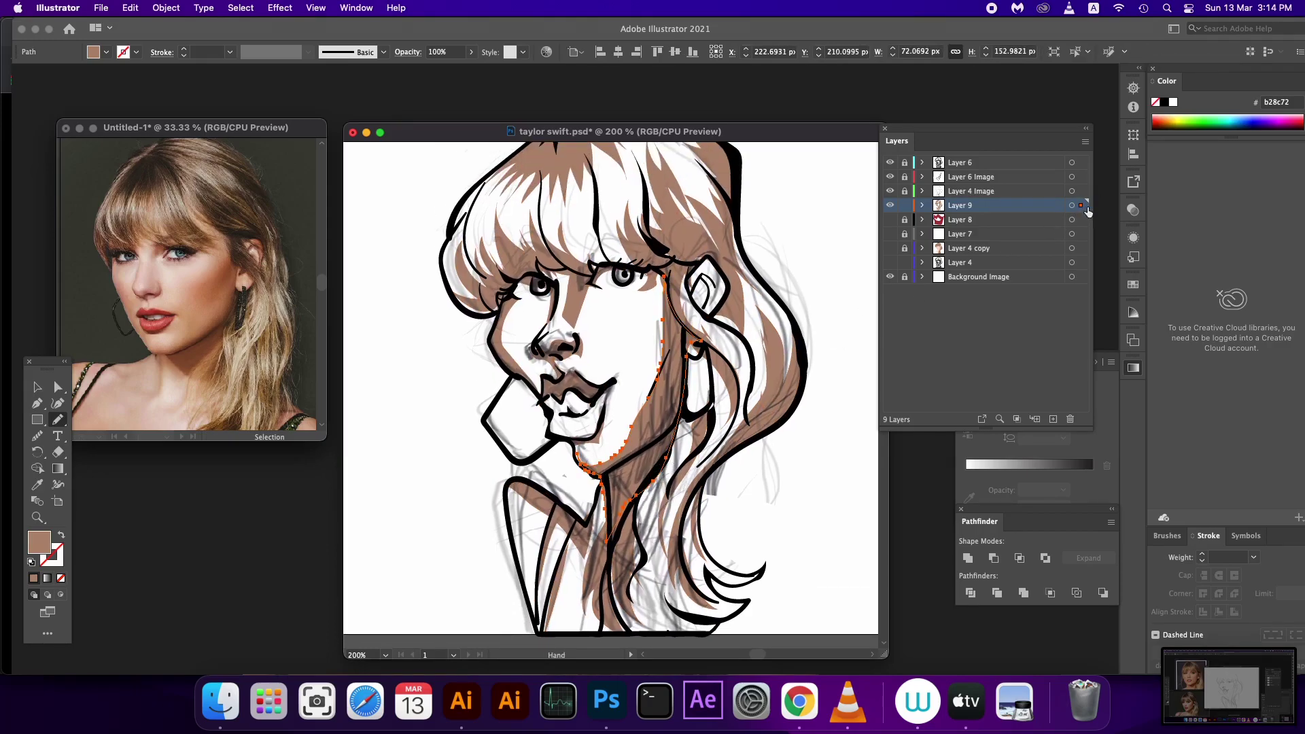
left_click(1071, 205)
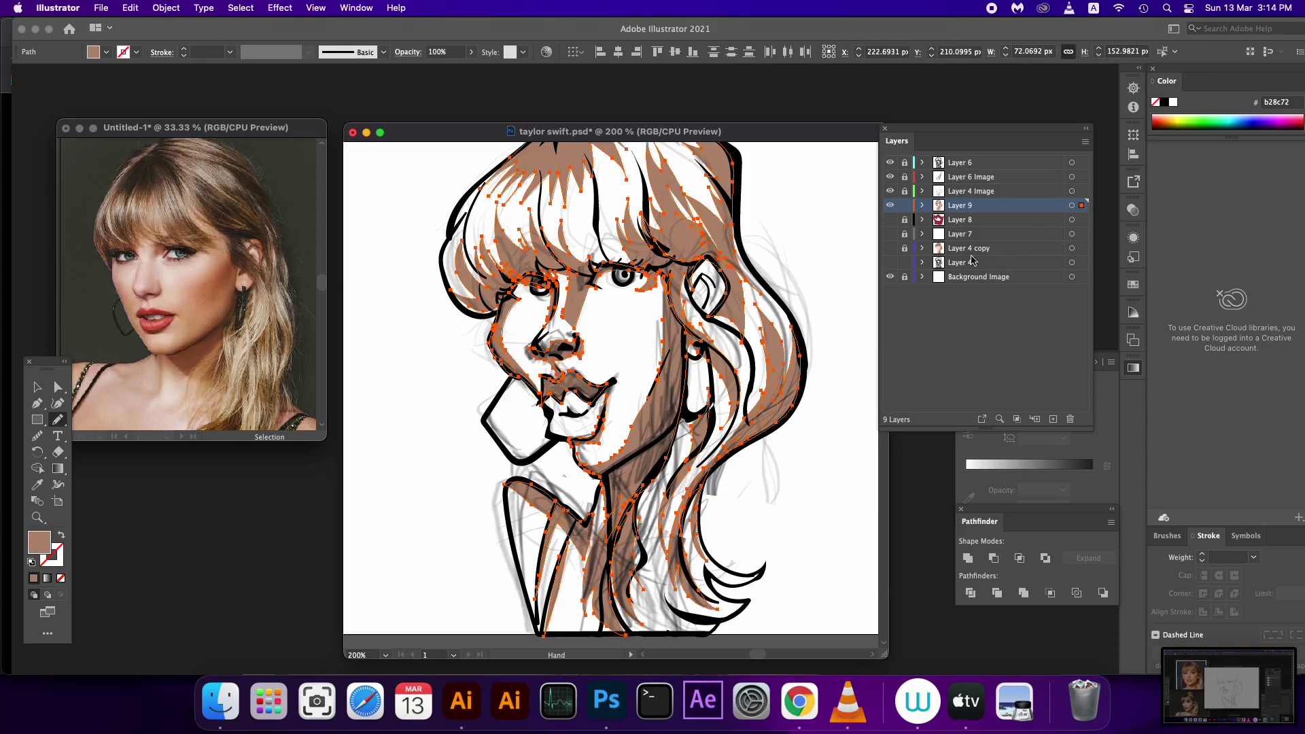
- Merge the brown shadow shapes into one and recolour it dark purple
left_click(966, 557)
double_click(38, 544)
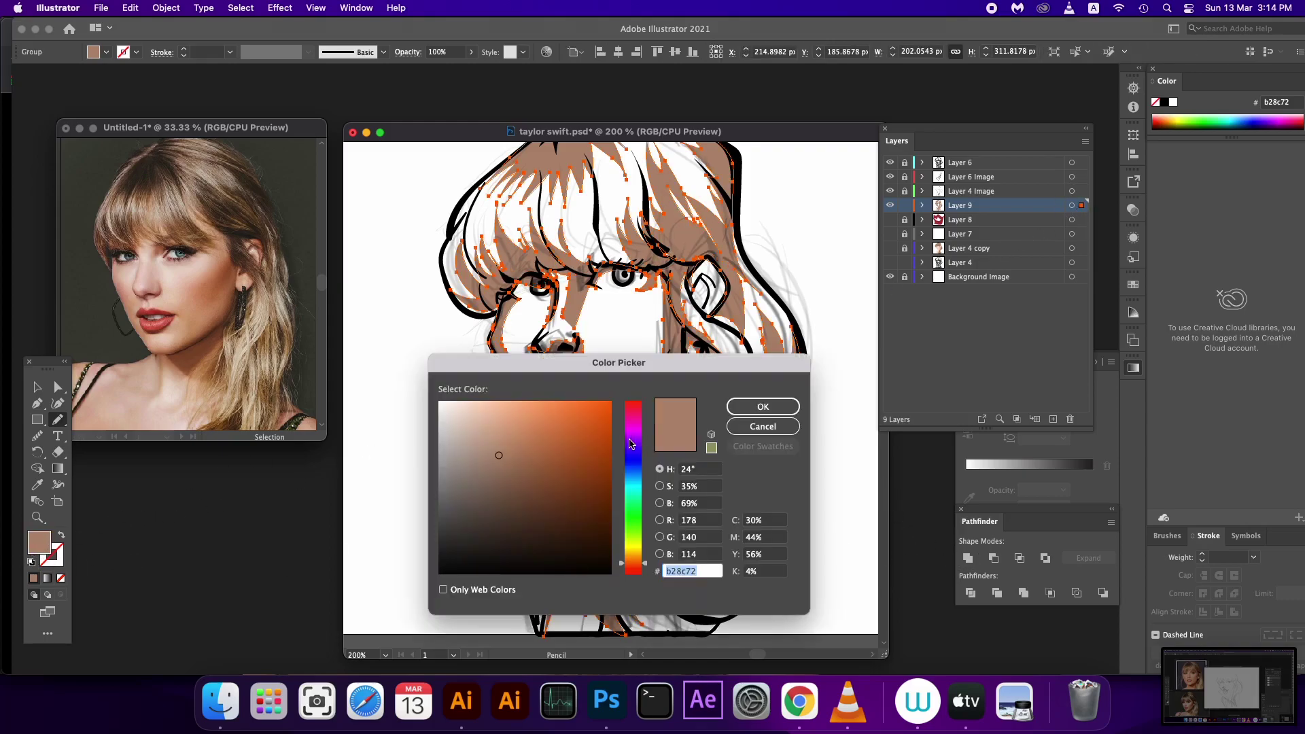
left_click(633, 434)
mouse_move(594, 480)
left_mouse_down()
mouse_move(579, 520)
mouse_move(594, 506)
left_mouse_up()
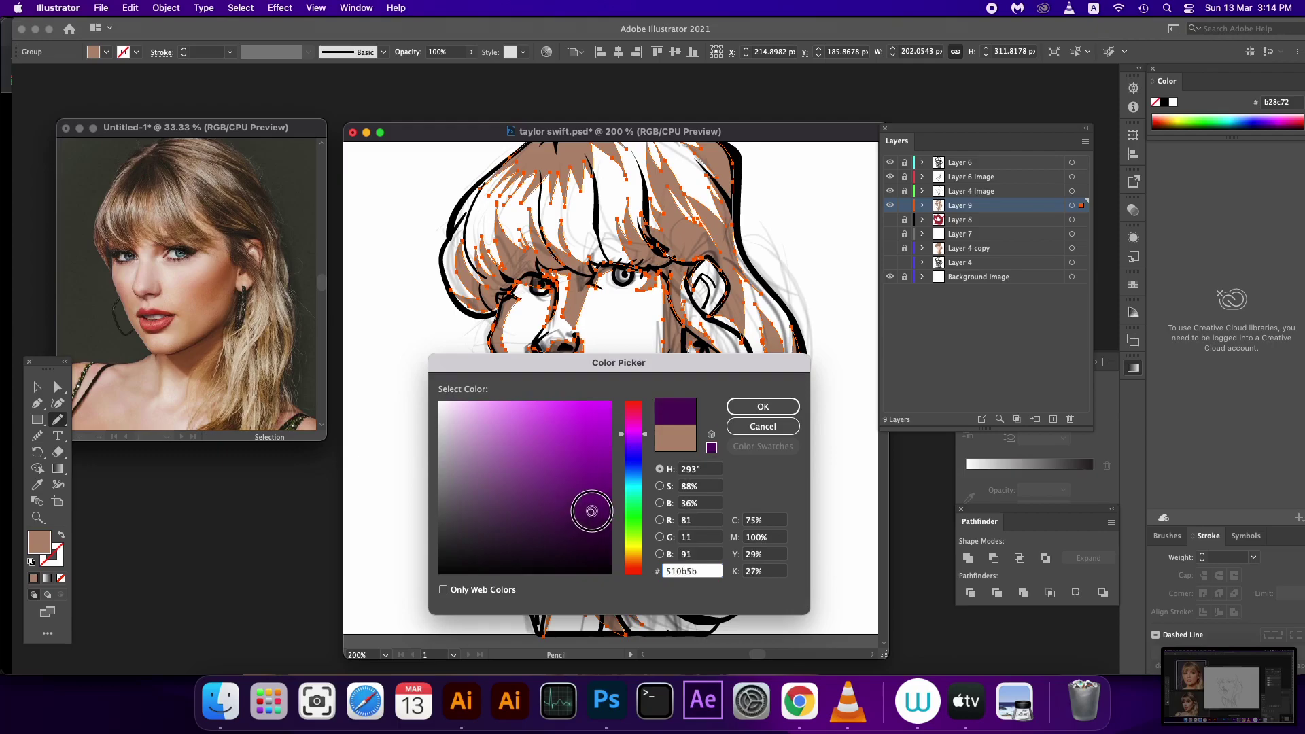
left_click(763, 407)
left_click_drag(770, 356, 769, 354)
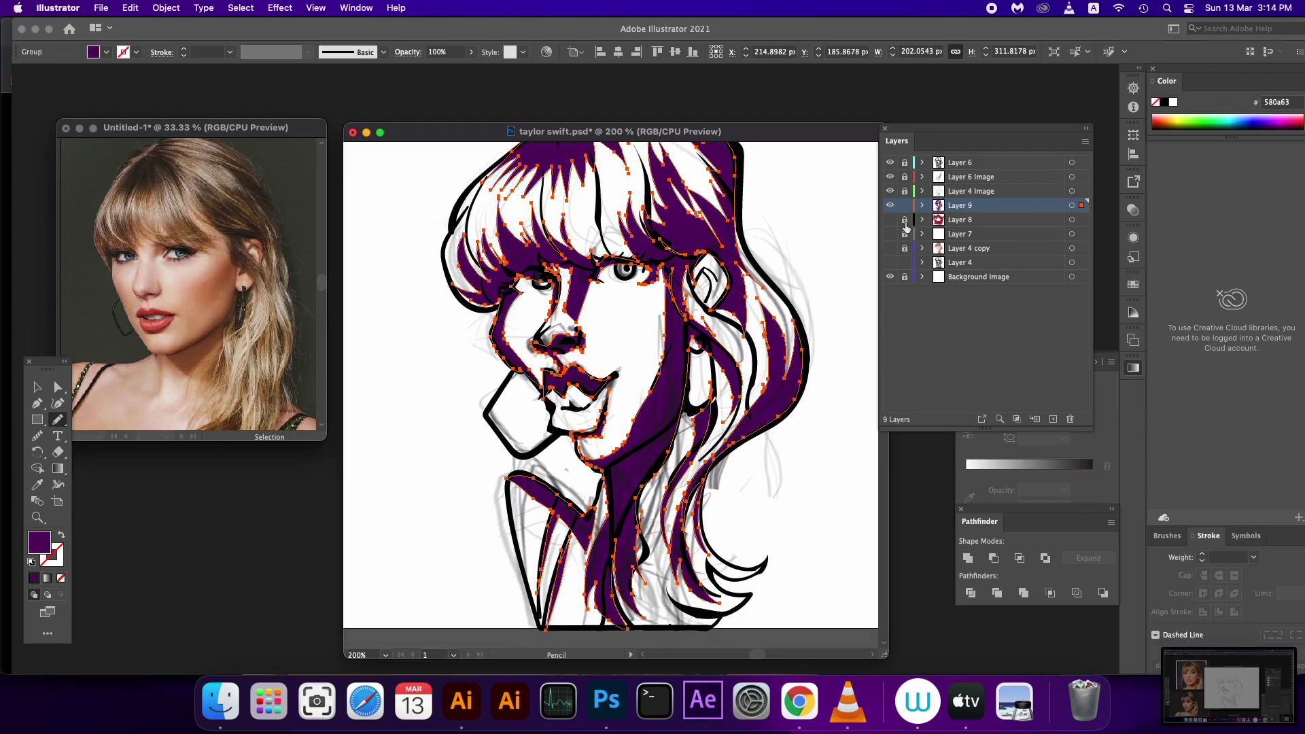
- Show the skin, hair and red lip fill layers and set the shading opacity to 19%
left_click(890, 249)
left_click(891, 219)
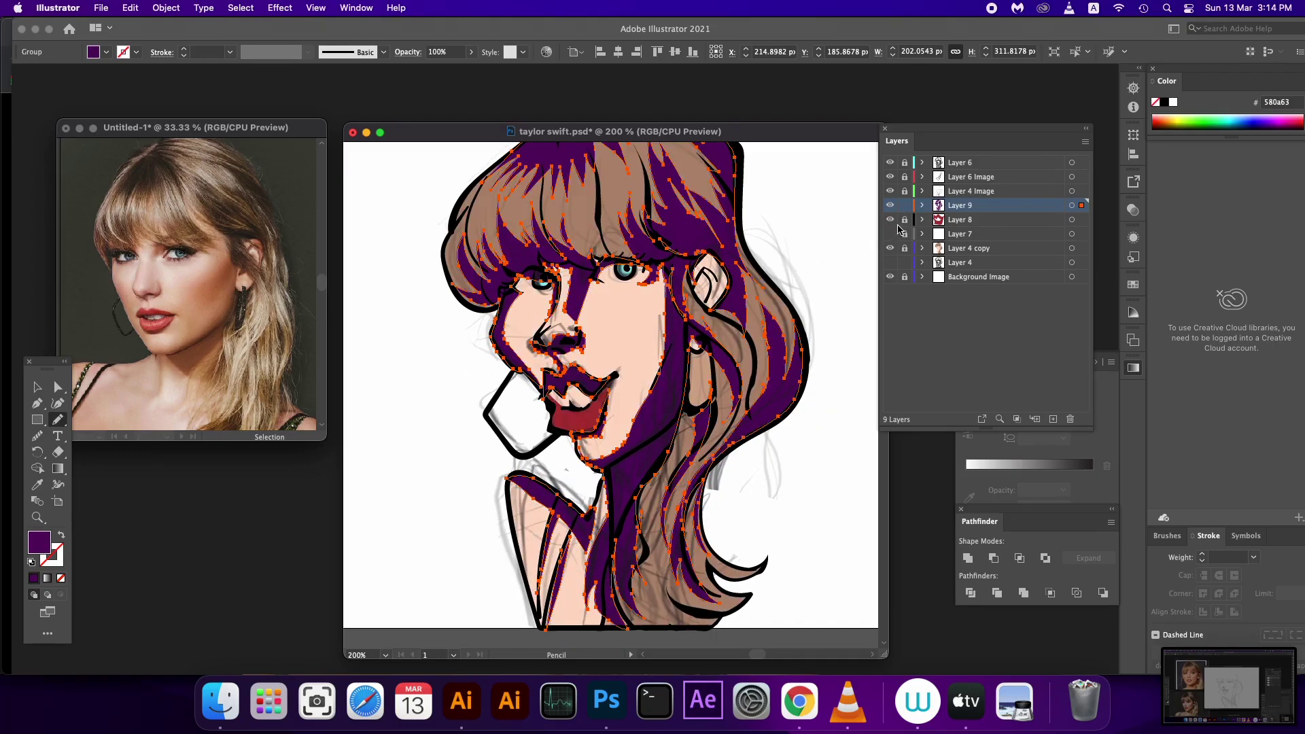
left_click(471, 53)
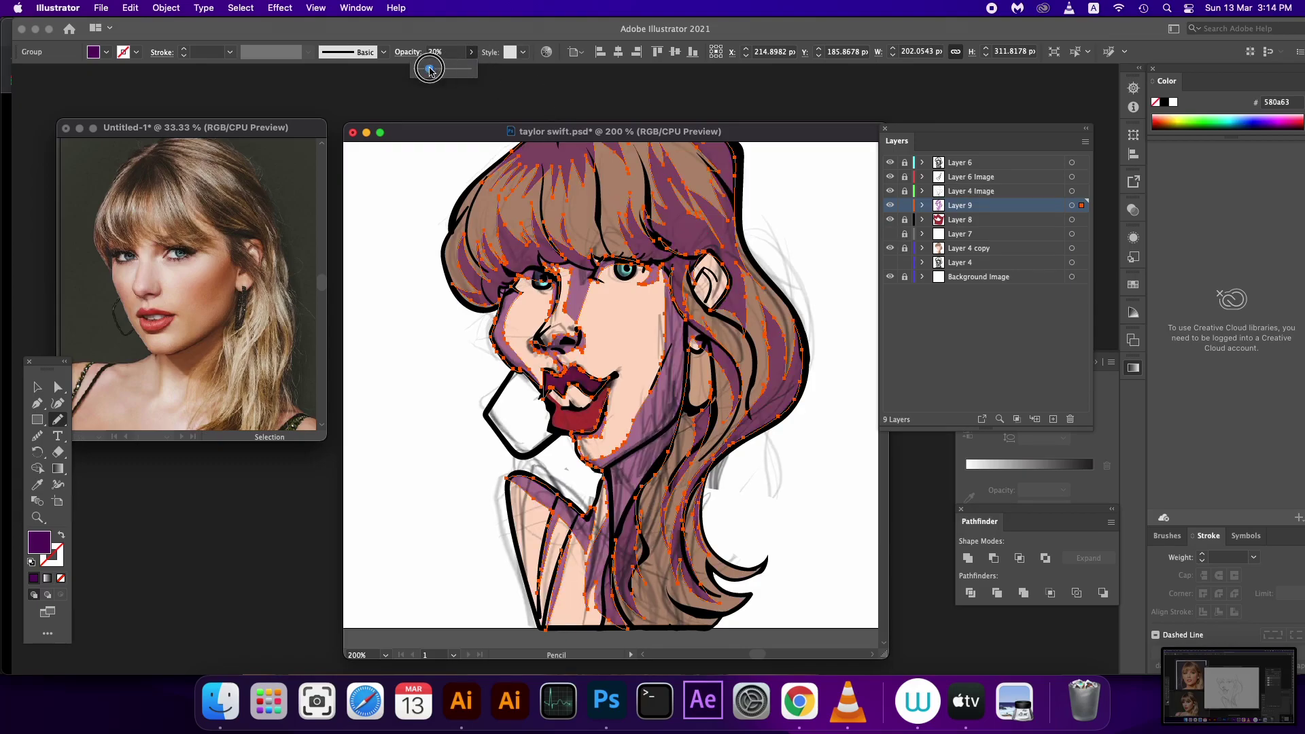
left_click_drag(430, 70, 429, 71)
- Darken the shading fill to 3b0a44, deselect, and show the white teeth layer
double_click(37, 541)
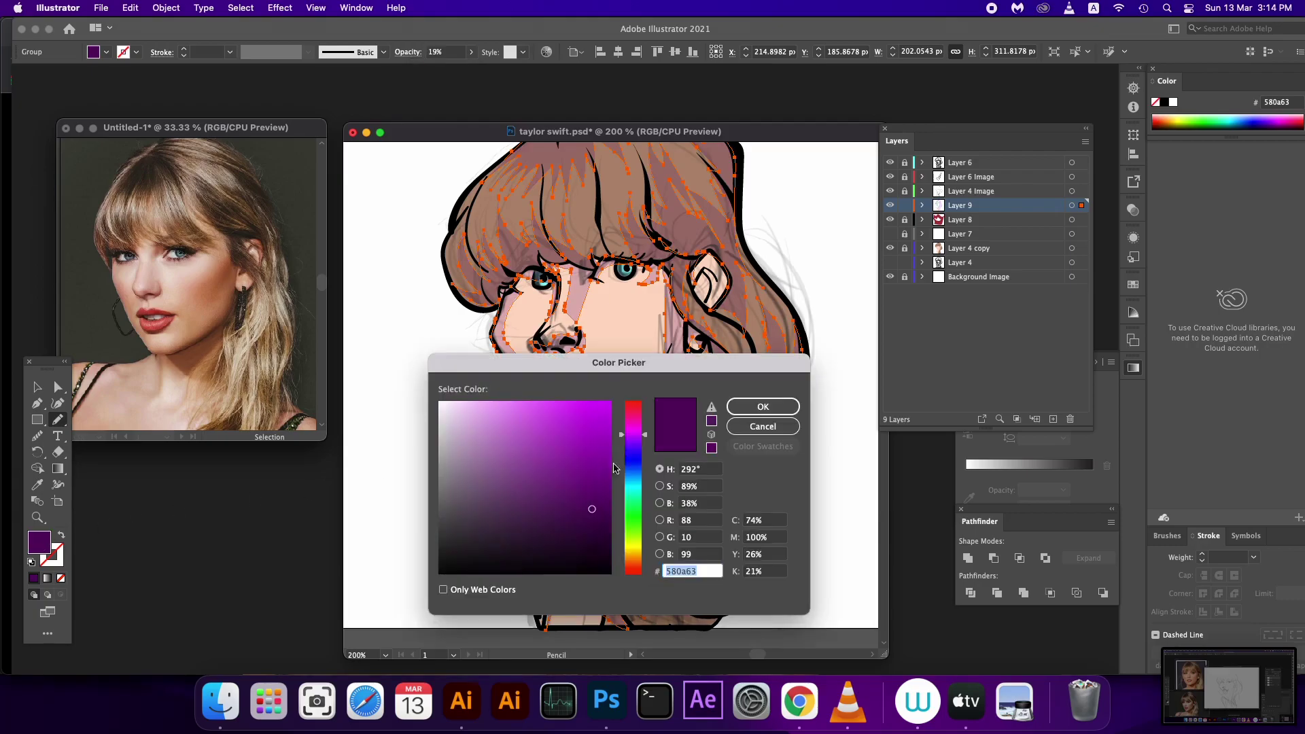
left_click(581, 530)
left_click(748, 413)
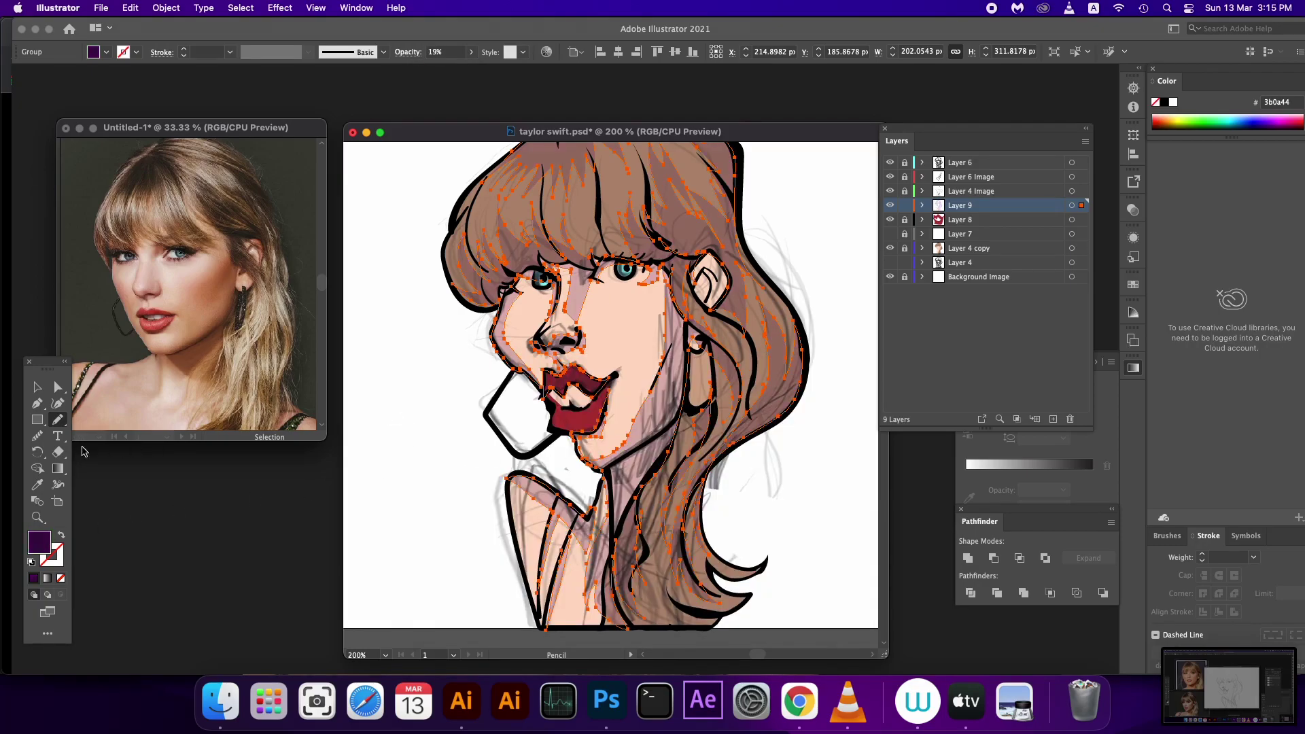
left_click(38, 387)
left_click(425, 391)
left_click_drag(428, 442, 412, 398)
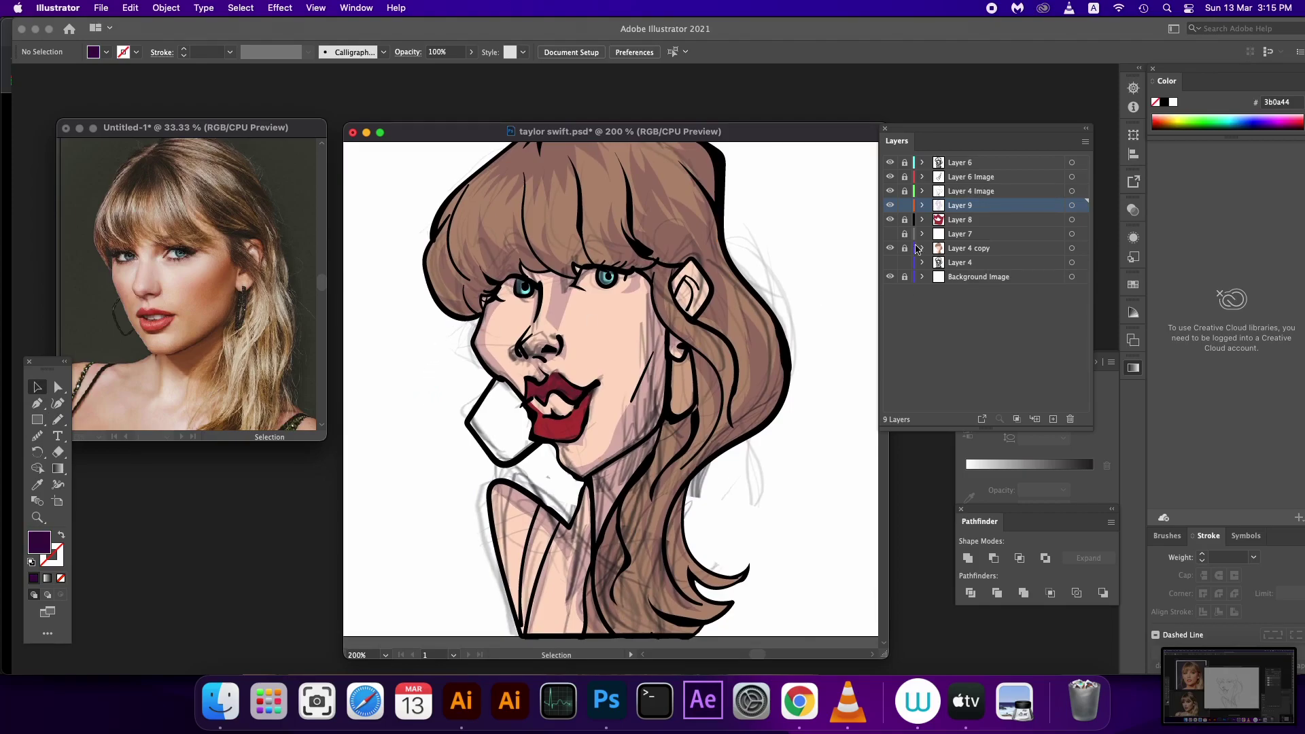
left_click(889, 234)
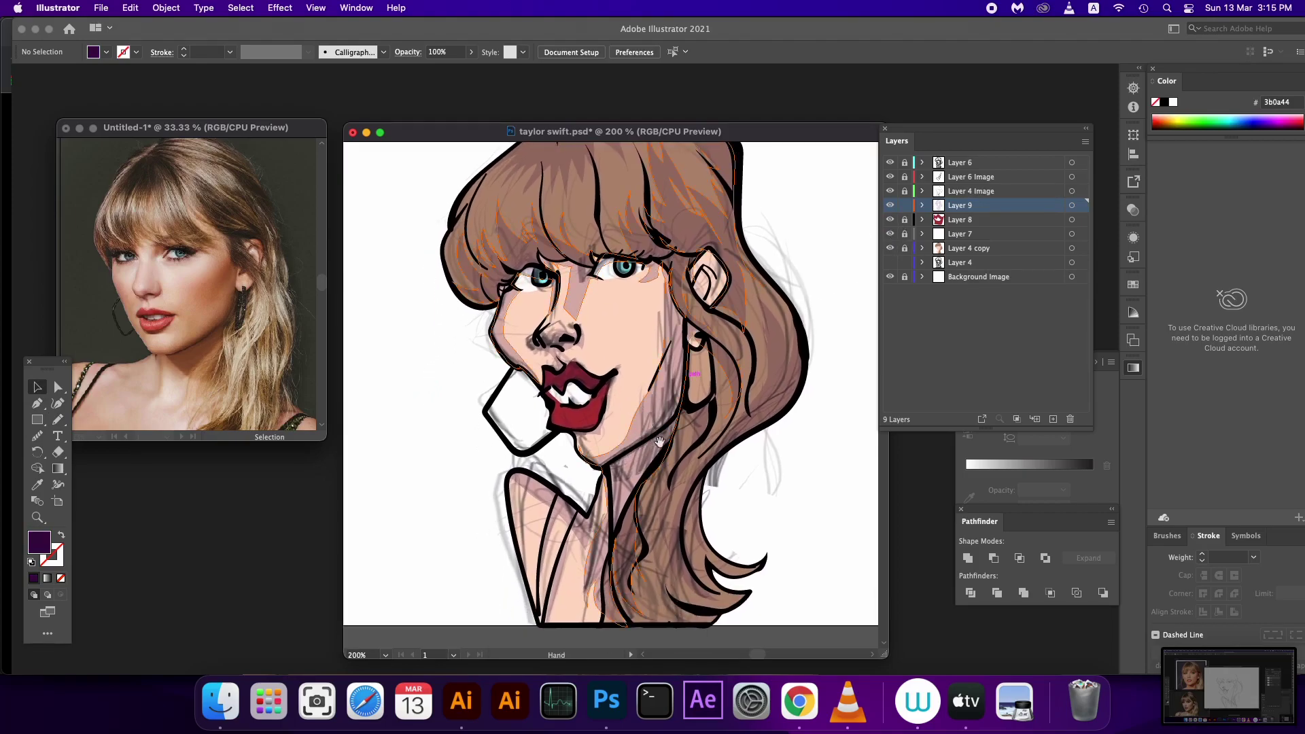
left_click_drag(671, 424, 663, 441)
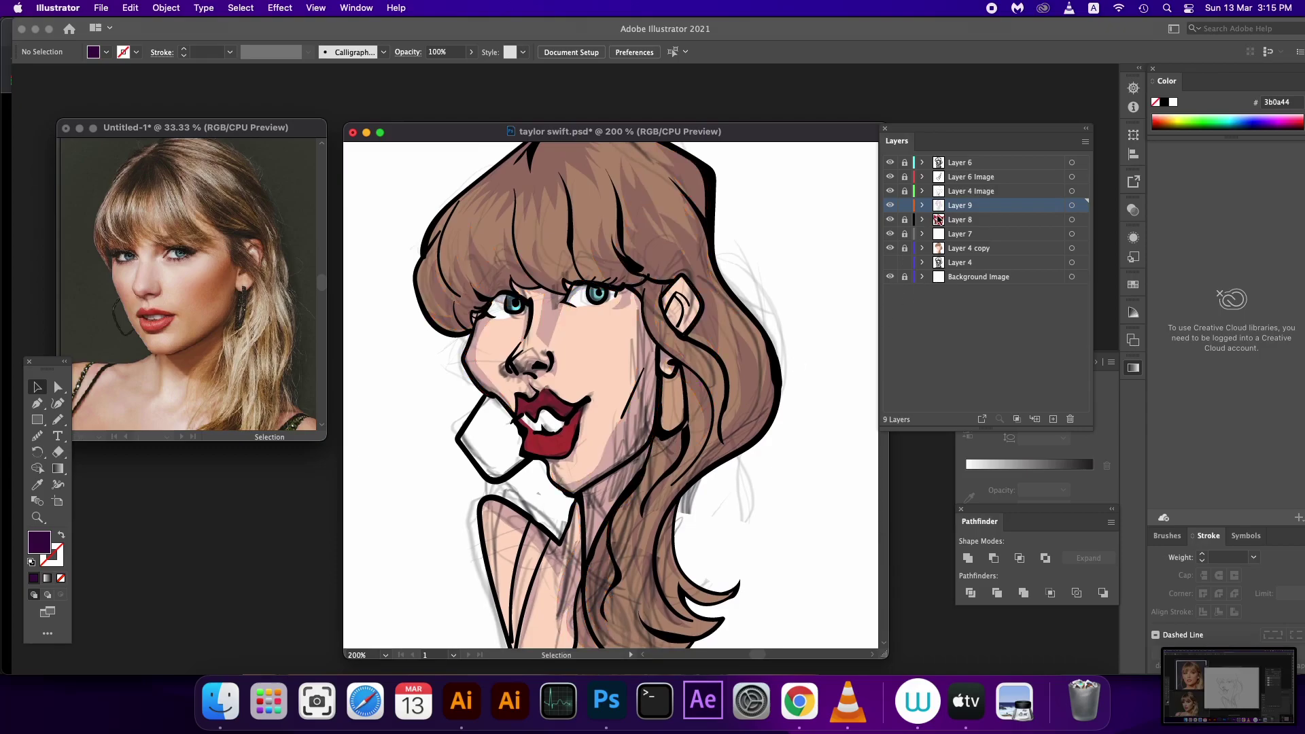
- On a new highlights layer, pencil highlights under the eye, along the nose bridge and across the bangs
left_click(1053, 419)
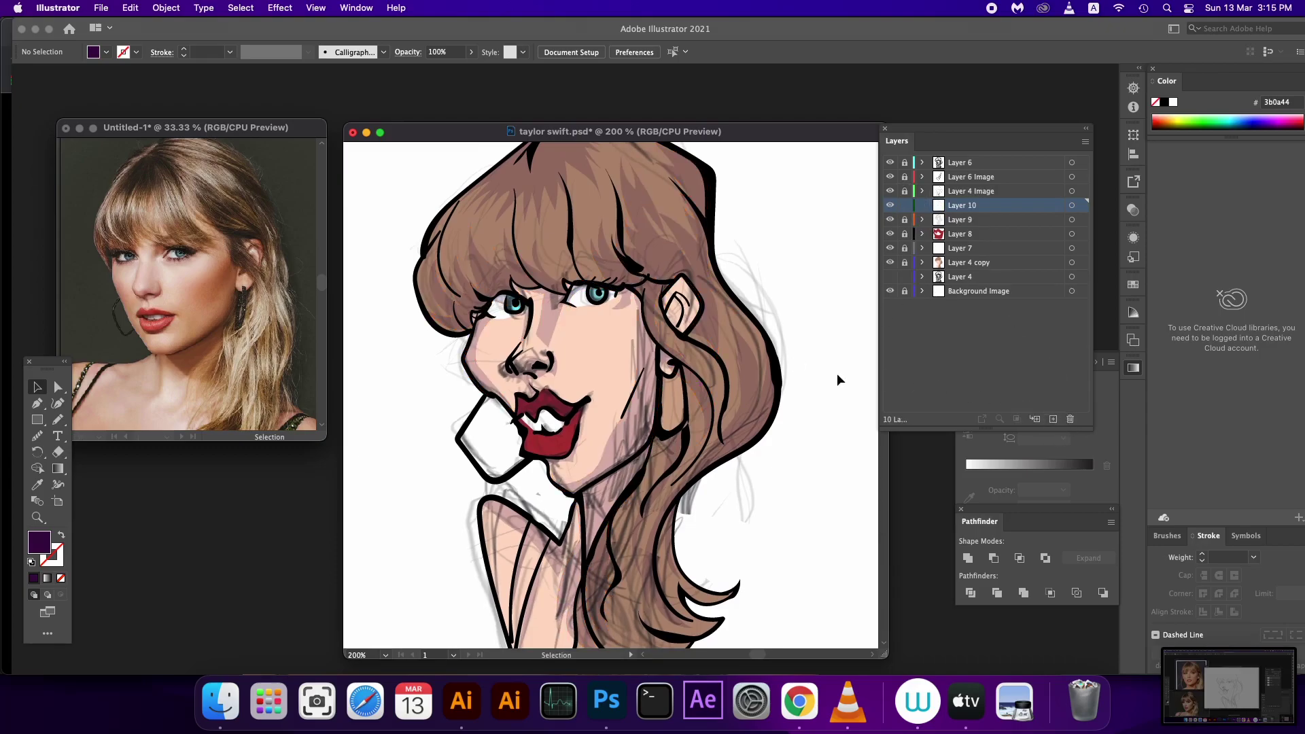
key("n")
left_click_drag(602, 315, 610, 322)
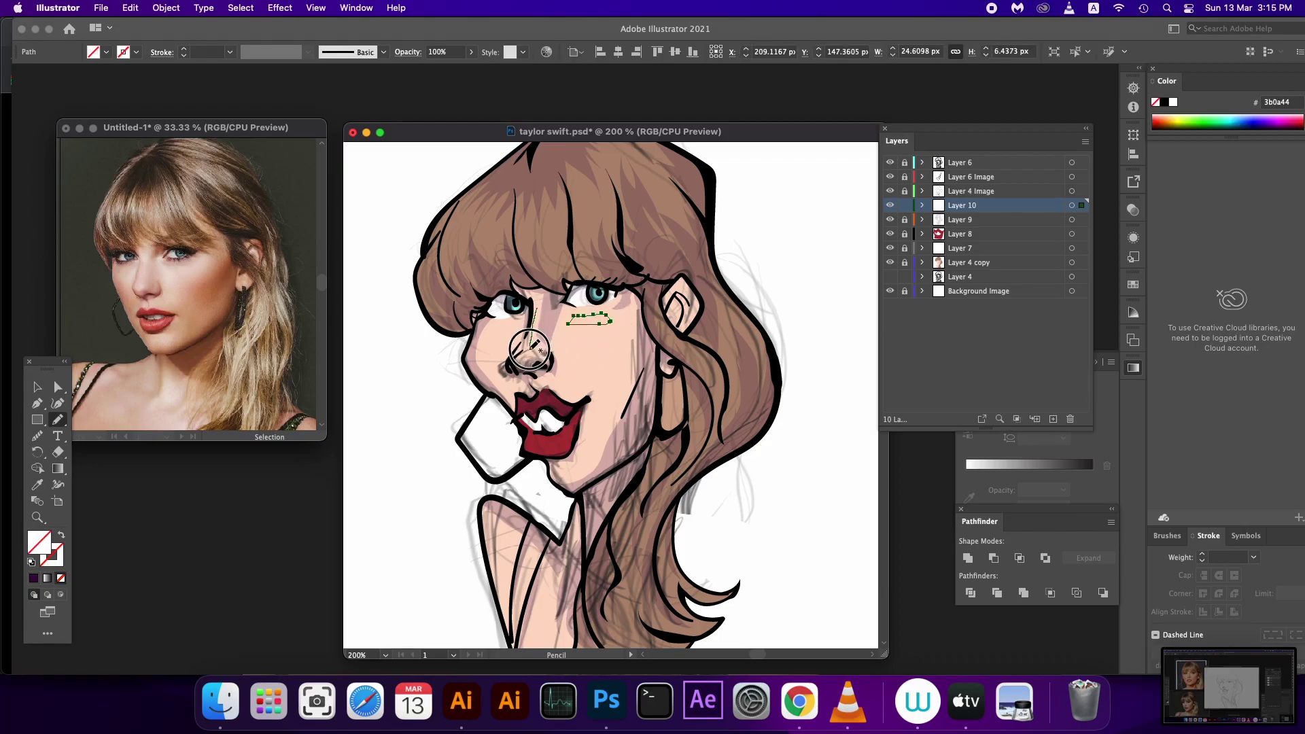
left_click_drag(520, 354, 534, 299)
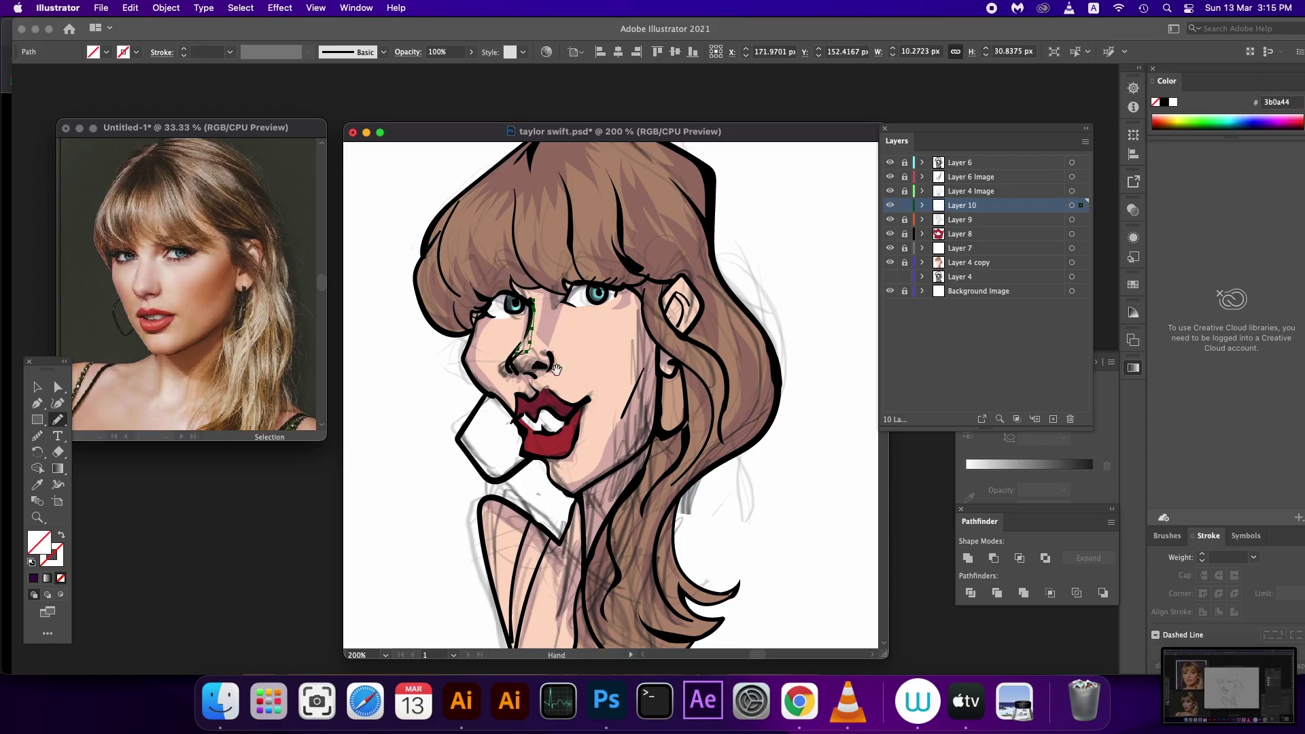
left_click_drag(556, 369, 573, 459)
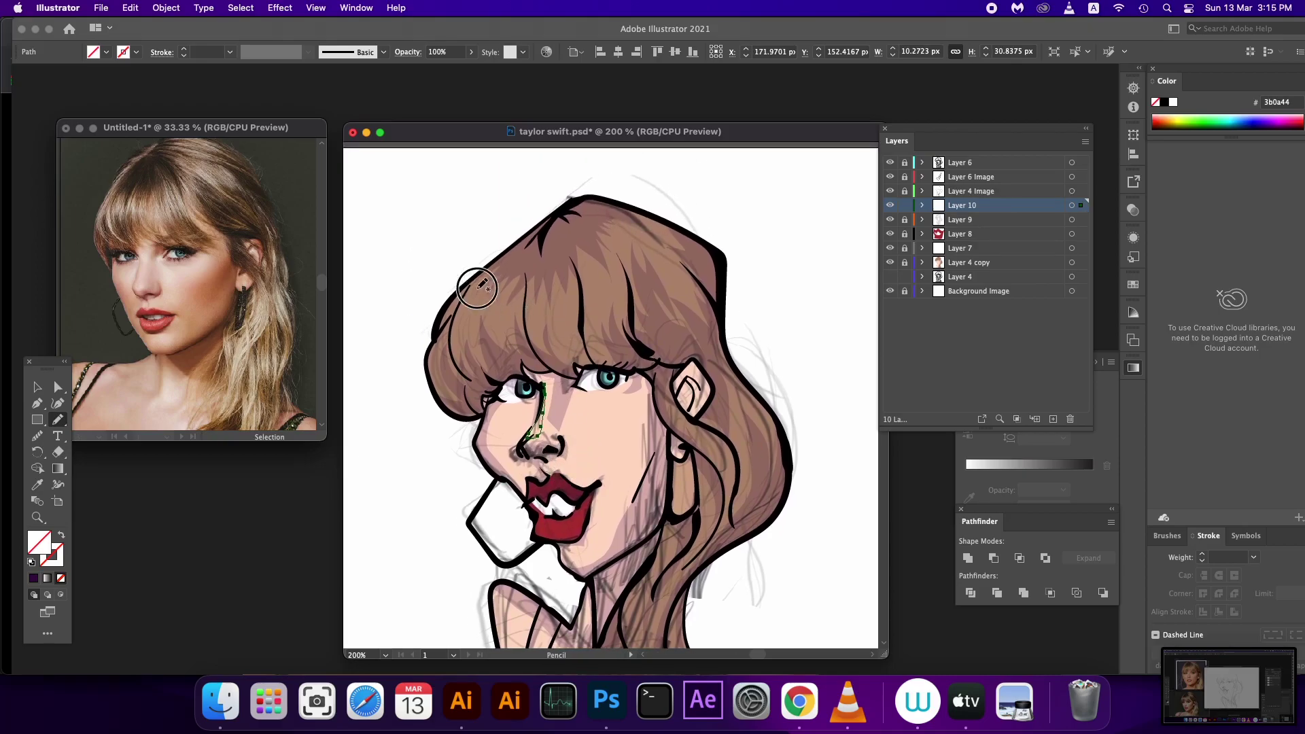
mouse_move(441, 333)
left_mouse_down()
mouse_move(539, 336)
mouse_move(610, 281)
left_mouse_up()
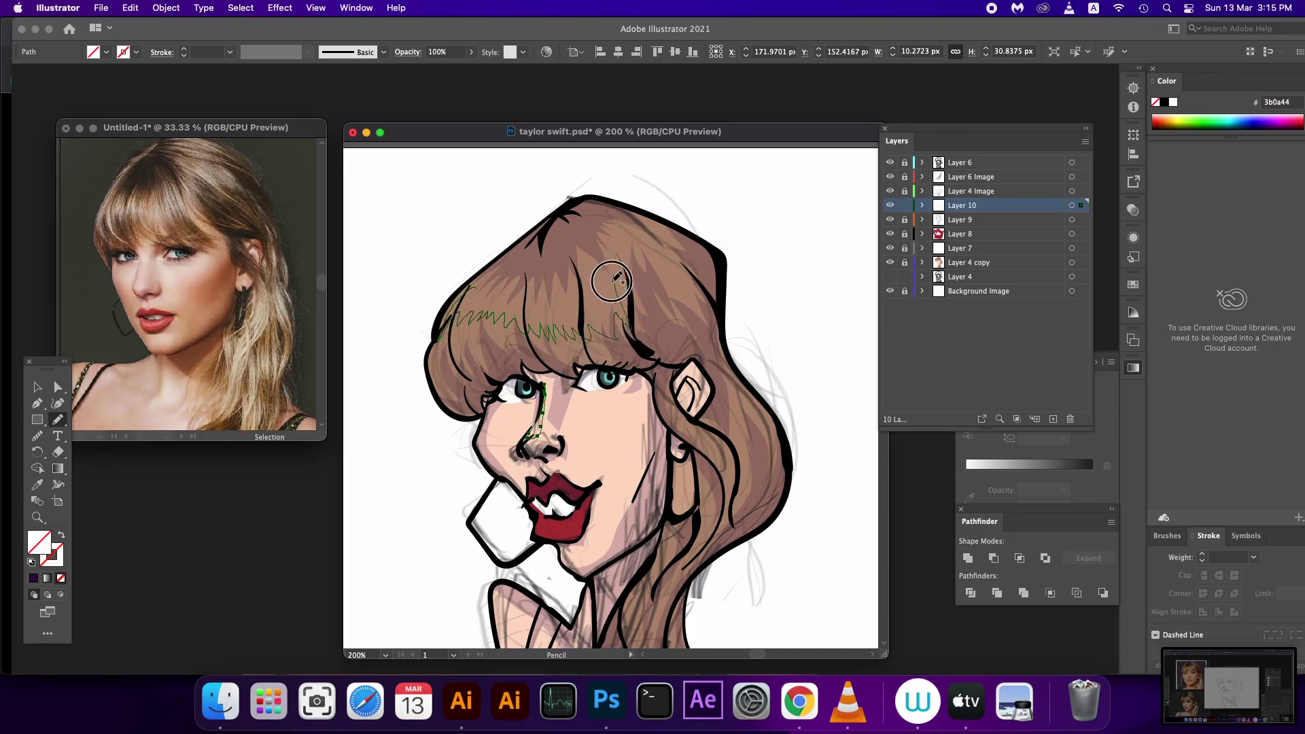
left_click_drag(611, 281, 459, 297)
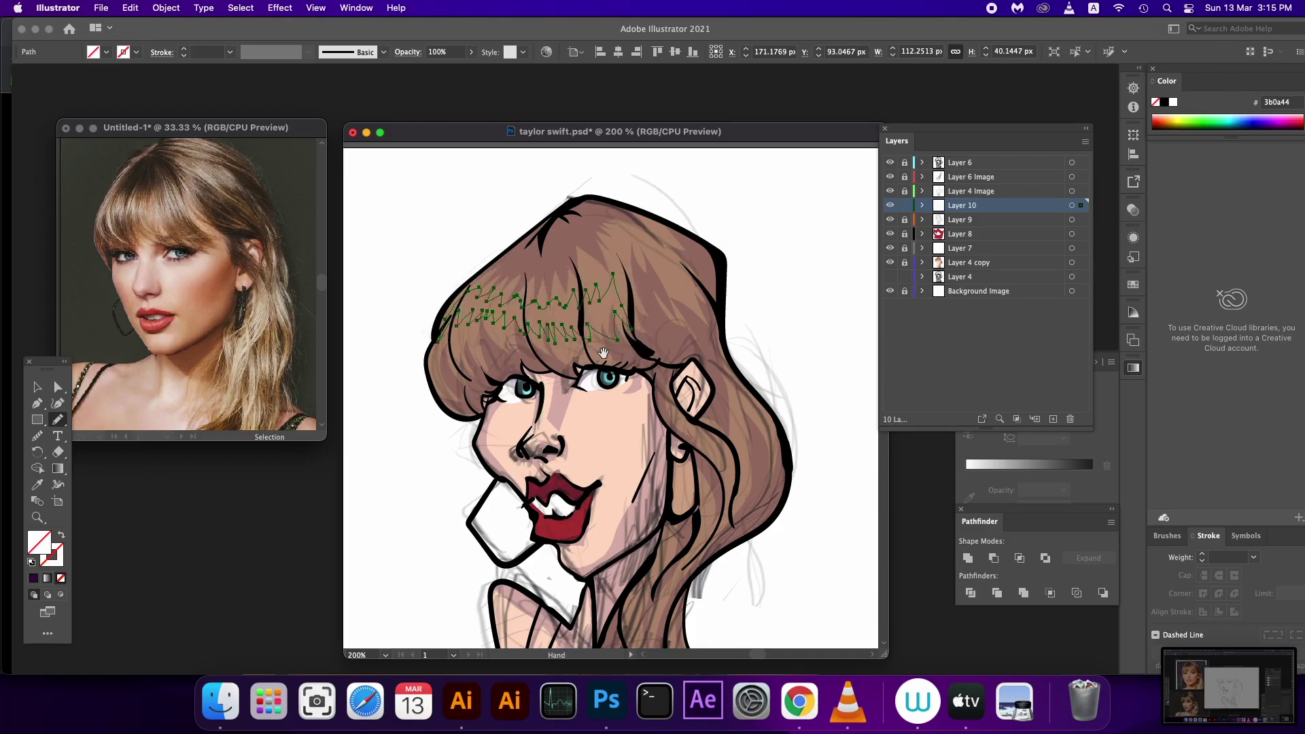
- Draw highlights along the upper-right hair edge, by the ear and around the earring
left_click_drag(603, 352, 559, 365)
mouse_move(617, 299)
left_mouse_down()
mouse_move(609, 219)
mouse_move(596, 247)
mouse_move(640, 297)
left_mouse_up()
left_click_drag(653, 379, 629, 311)
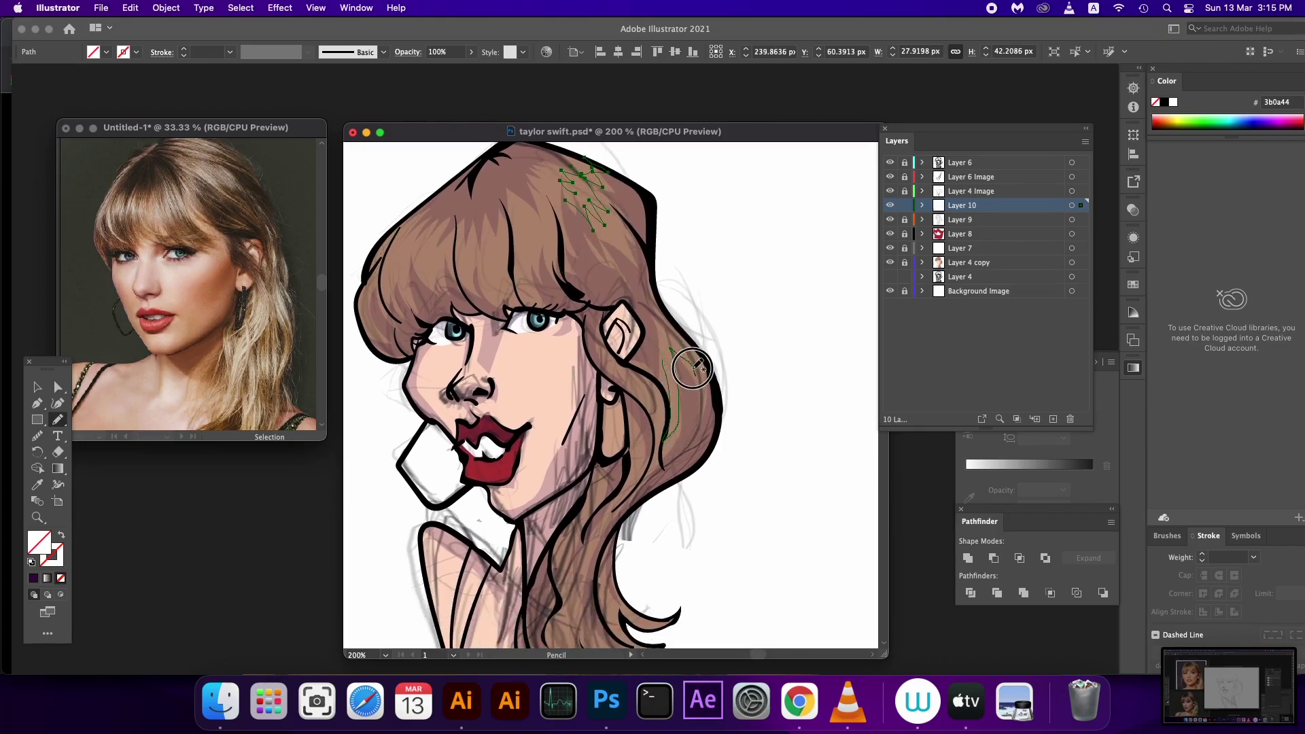
left_click_drag(671, 429, 669, 358)
mouse_move(663, 462)
left_mouse_down()
mouse_move(591, 323)
mouse_move(646, 420)
mouse_move(624, 343)
left_mouse_up()
scroll(642, 384, "down", 3)
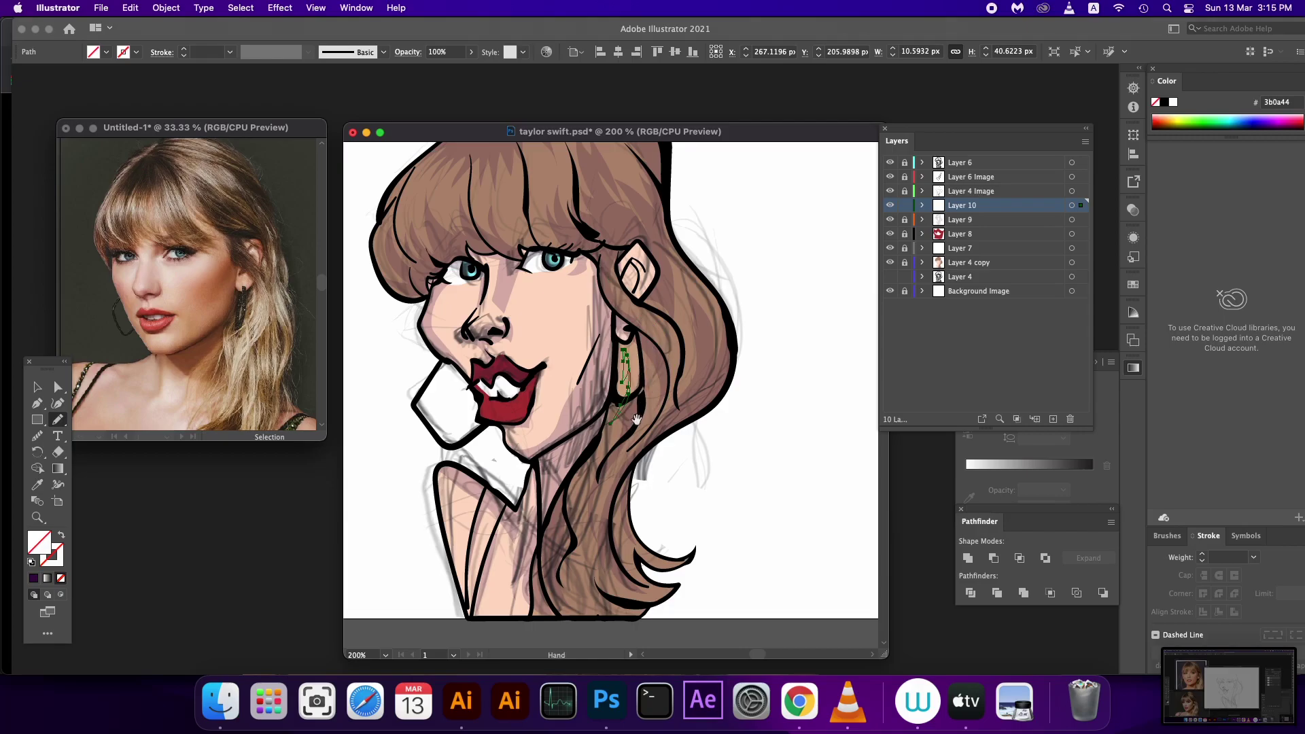
left_click_drag(630, 431, 645, 363)
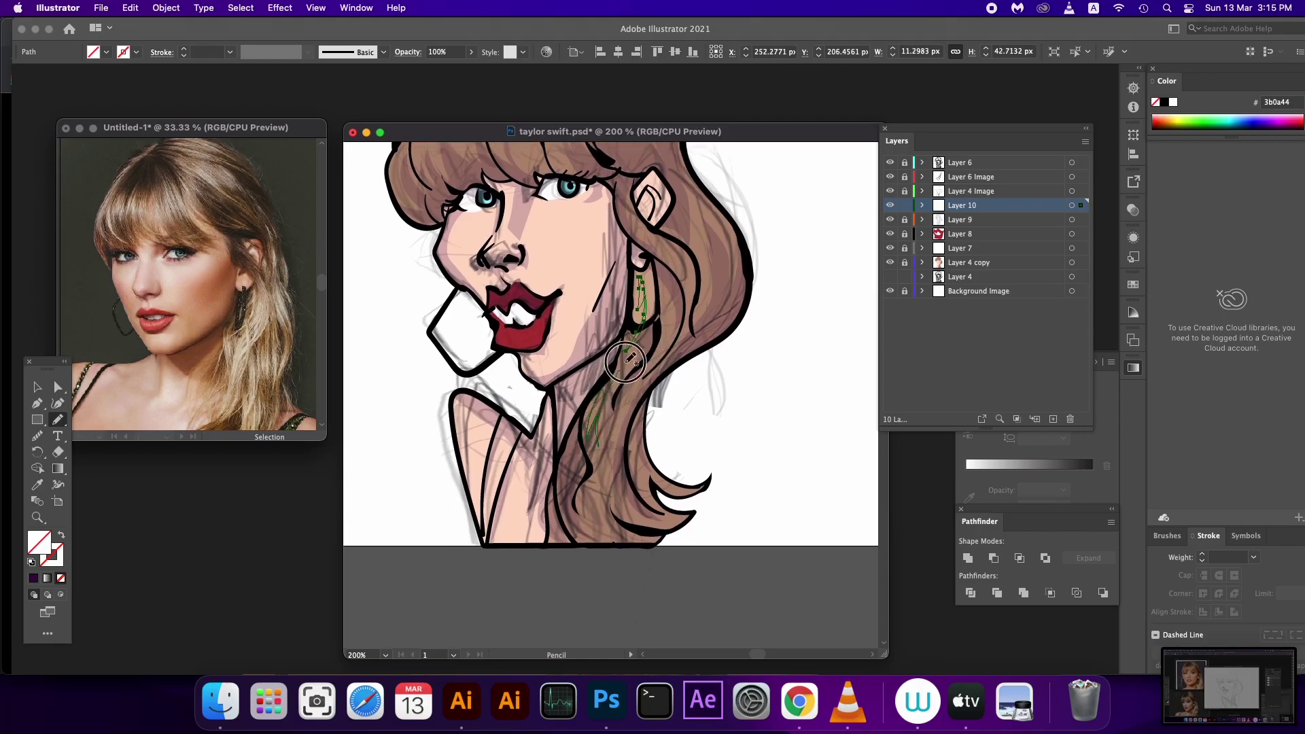
left_click_drag(589, 449, 627, 357)
- Add highlights down the hair's inner edge, near the neck and on the lower lip, then select Layer 10
left_click_drag(674, 449, 662, 520)
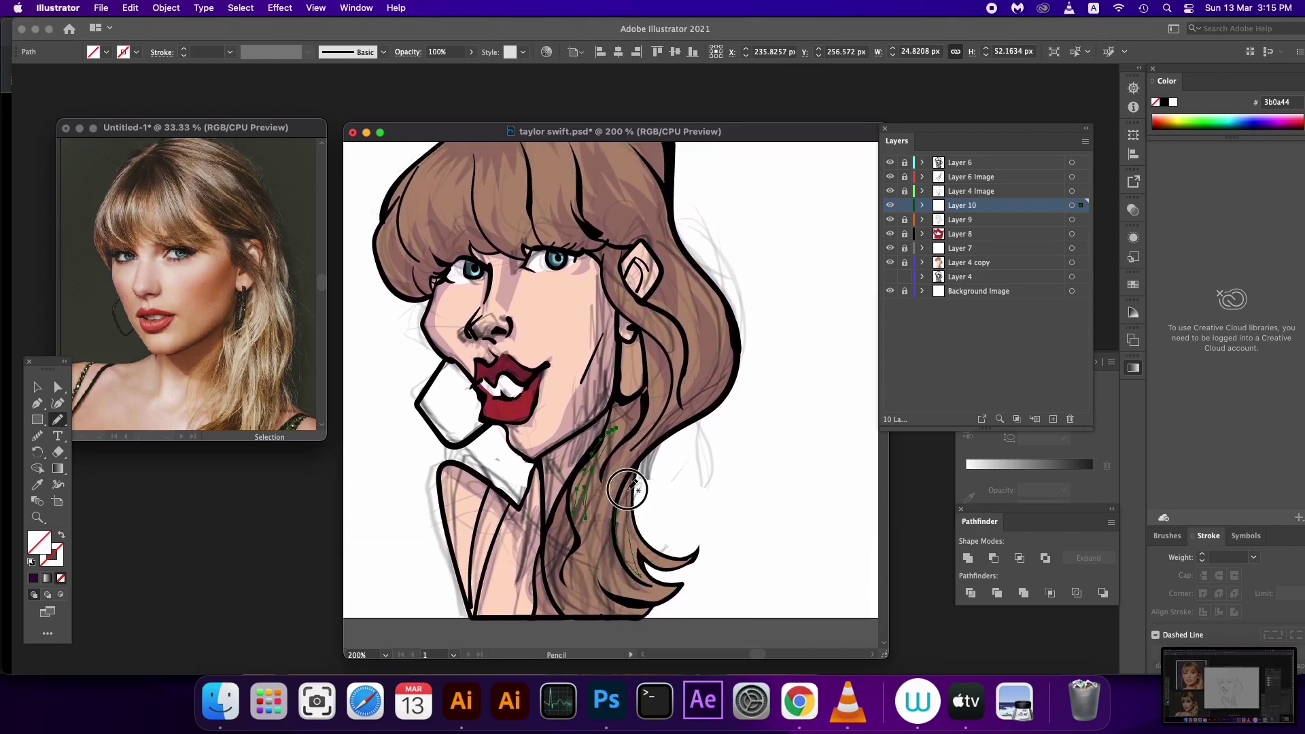
left_click_drag(634, 468, 624, 570)
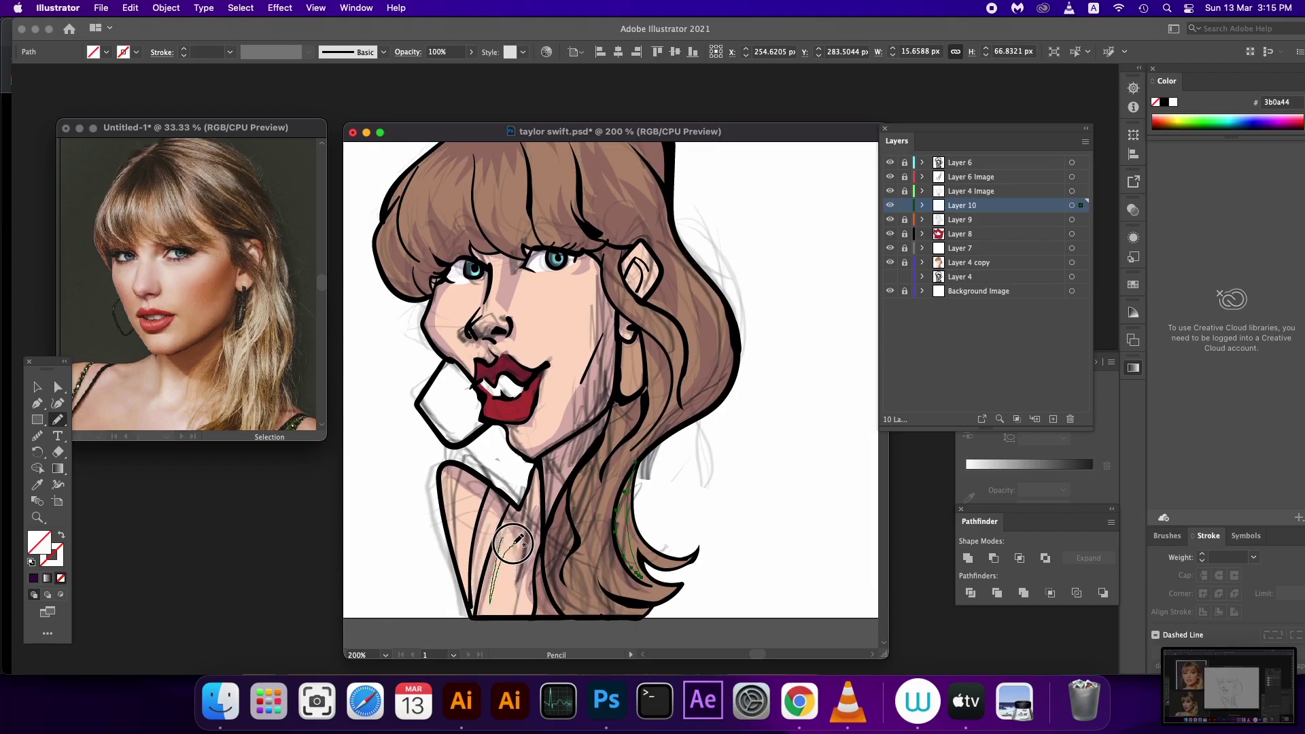
left_click_drag(497, 579, 508, 544)
left_click_drag(530, 473, 533, 530)
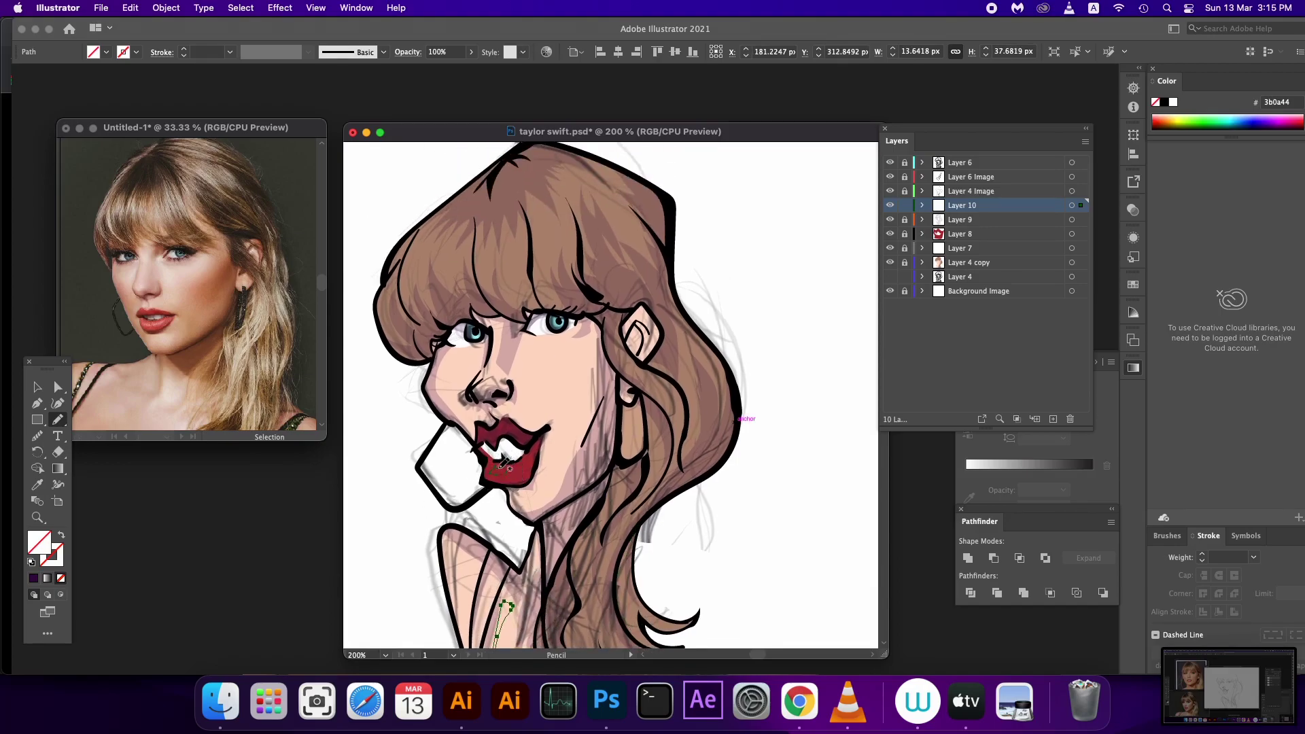
mouse_move(494, 469)
left_mouse_down()
mouse_move(534, 459)
mouse_move(493, 442)
mouse_move(511, 449)
left_mouse_up()
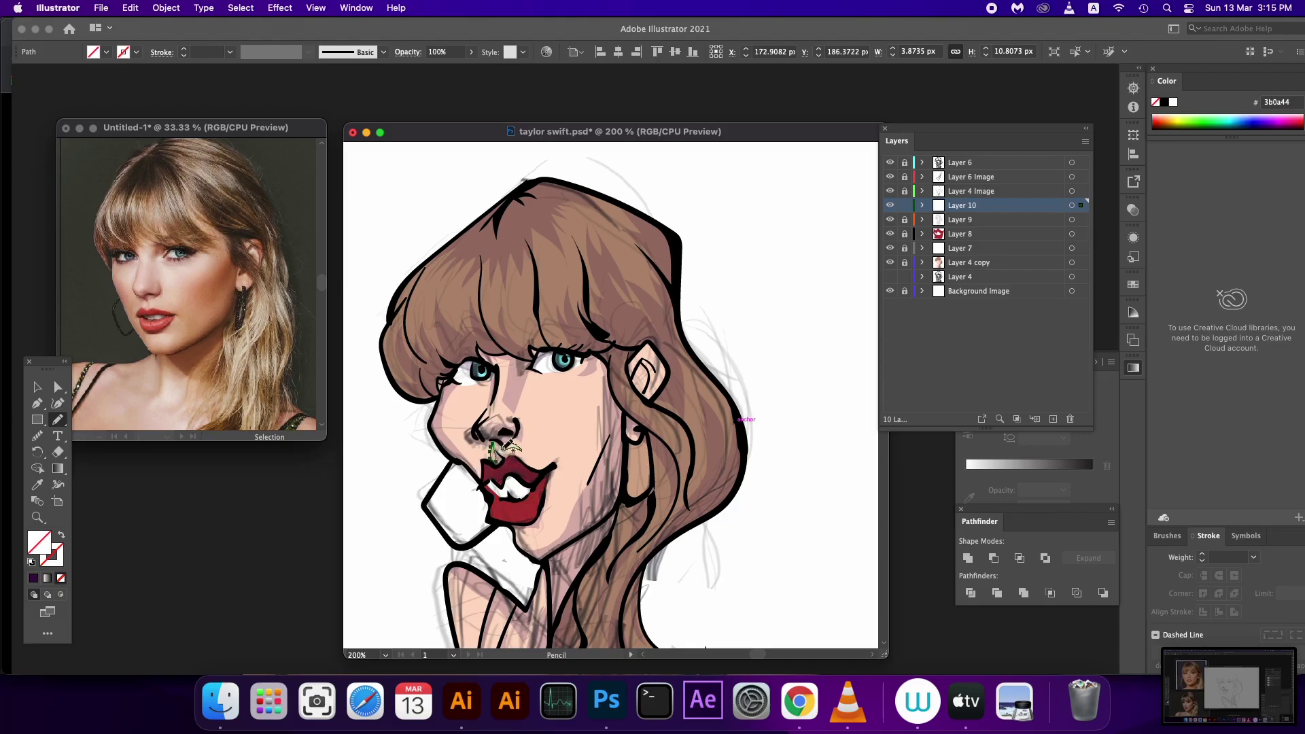
left_click(1079, 208)
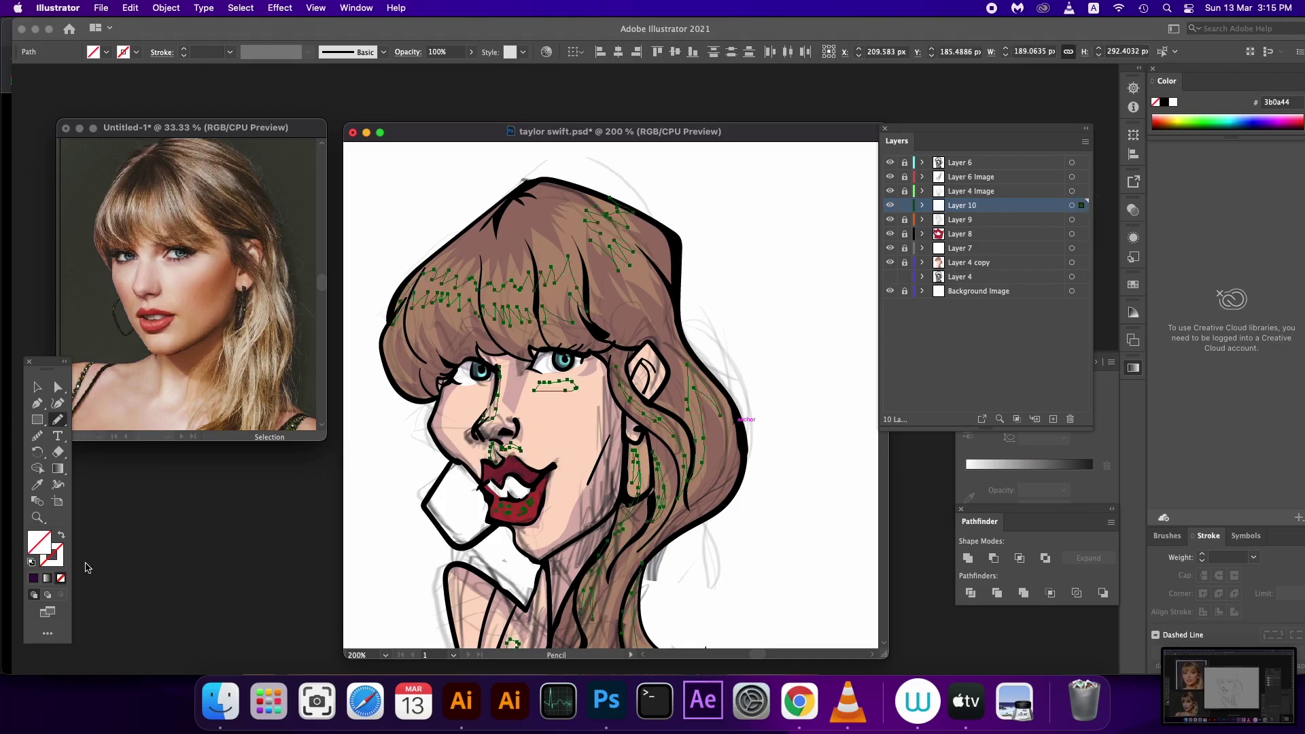
- Fill the sketched highlight shapes white and unite them into one shape
left_click(33, 578)
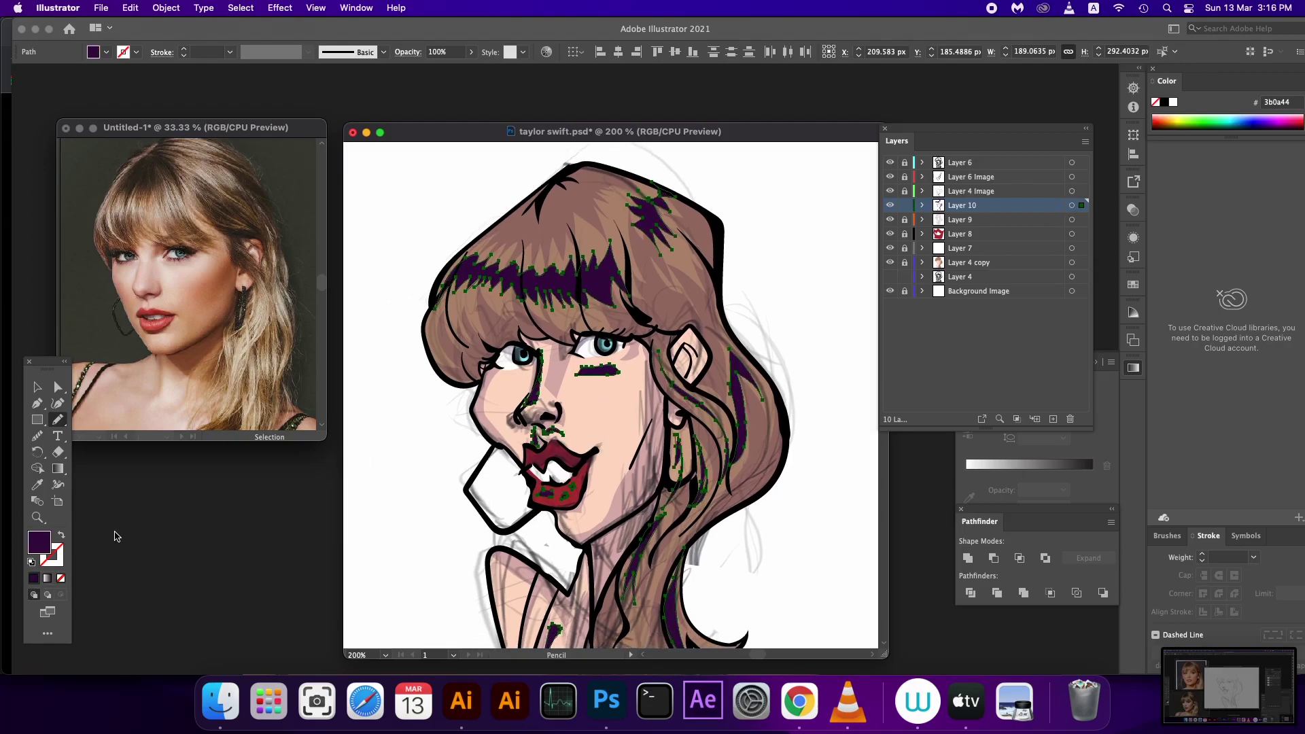
double_click(36, 548)
left_click(440, 400)
left_click(761, 406)
scroll(760, 416, "down", 3)
left_click(969, 556)
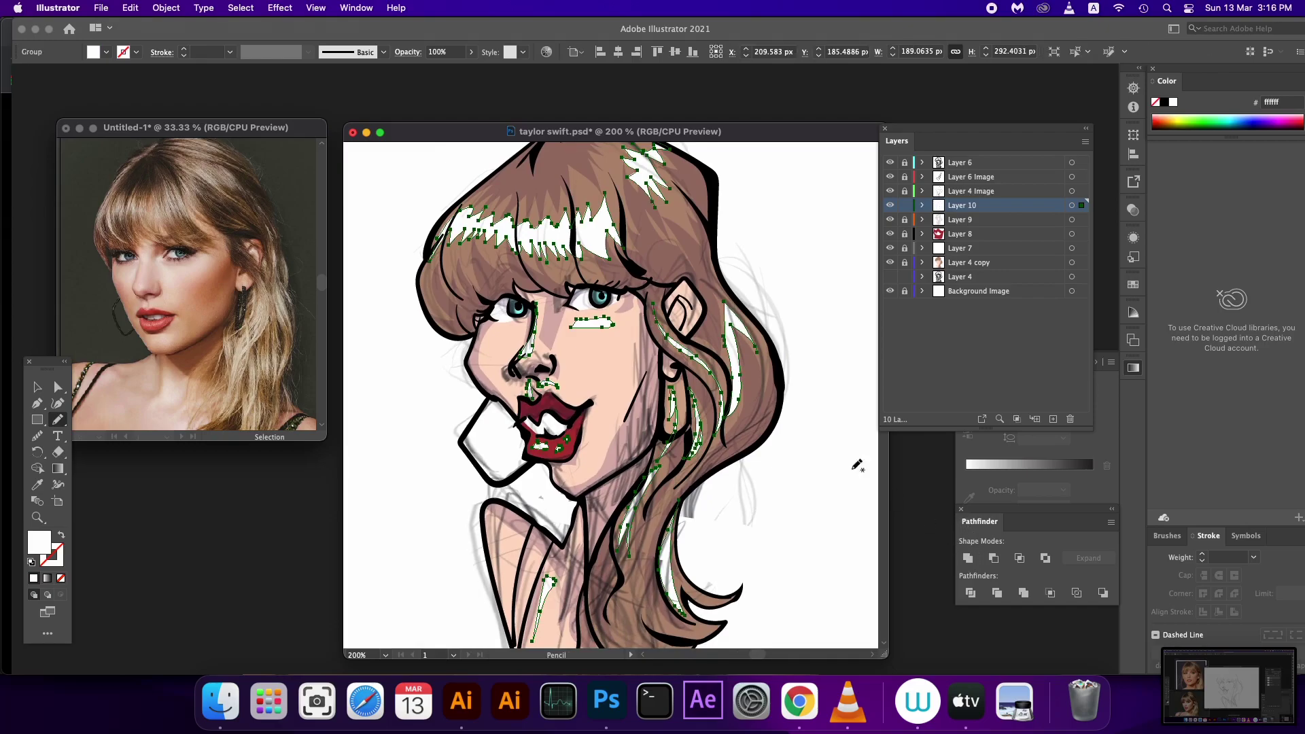
- Set the highlights' opacity to about 34% and deselect them
left_click(471, 52)
left_click_drag(435, 75, 429, 96)
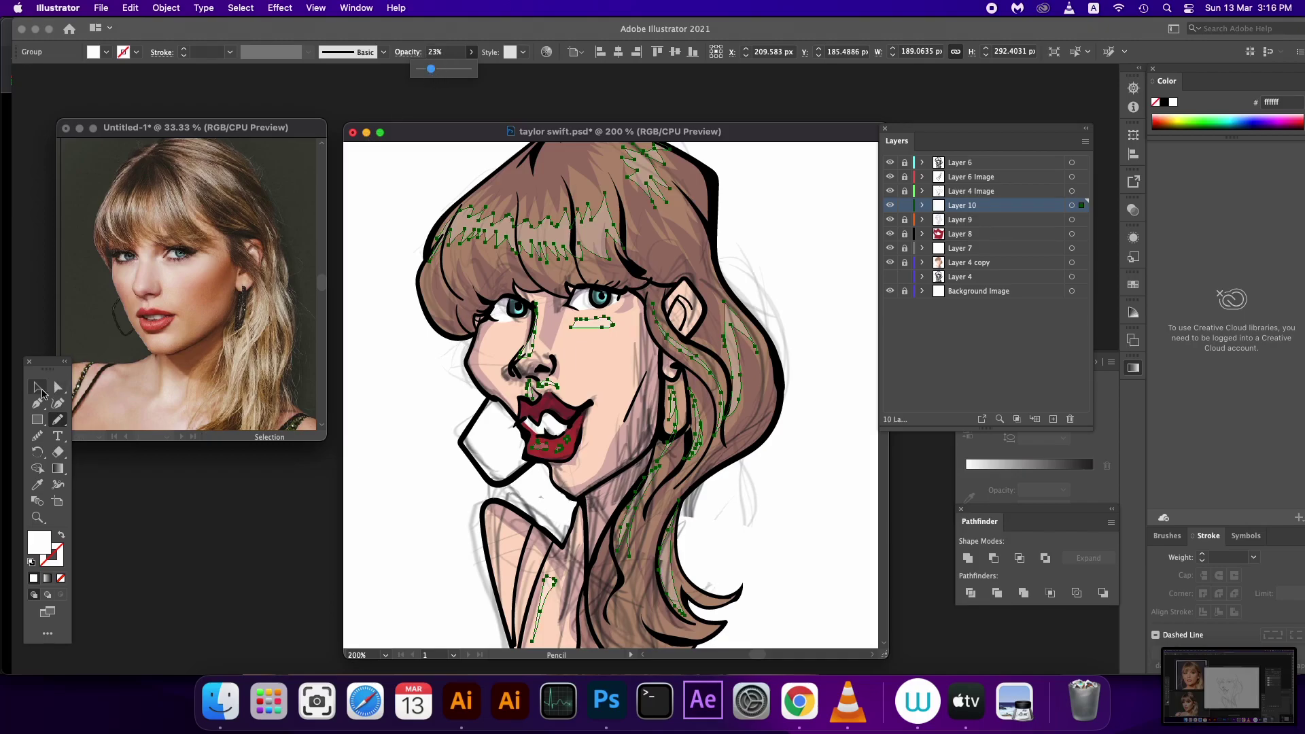
left_click(39, 390)
left_click(469, 53)
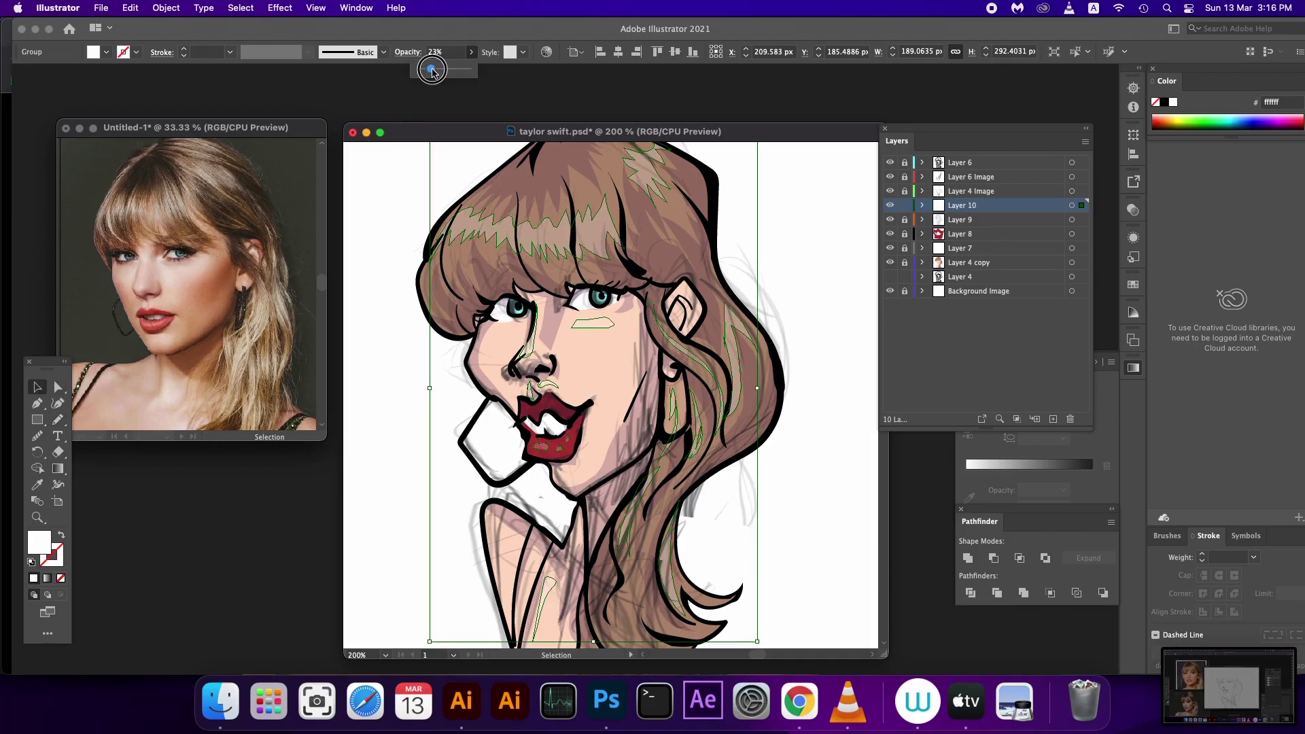
left_click_drag(432, 70, 428, 104)
left_click(394, 280)
- Lock the highlight layer (Layer 10) and target Layer 9
key("shift+b")
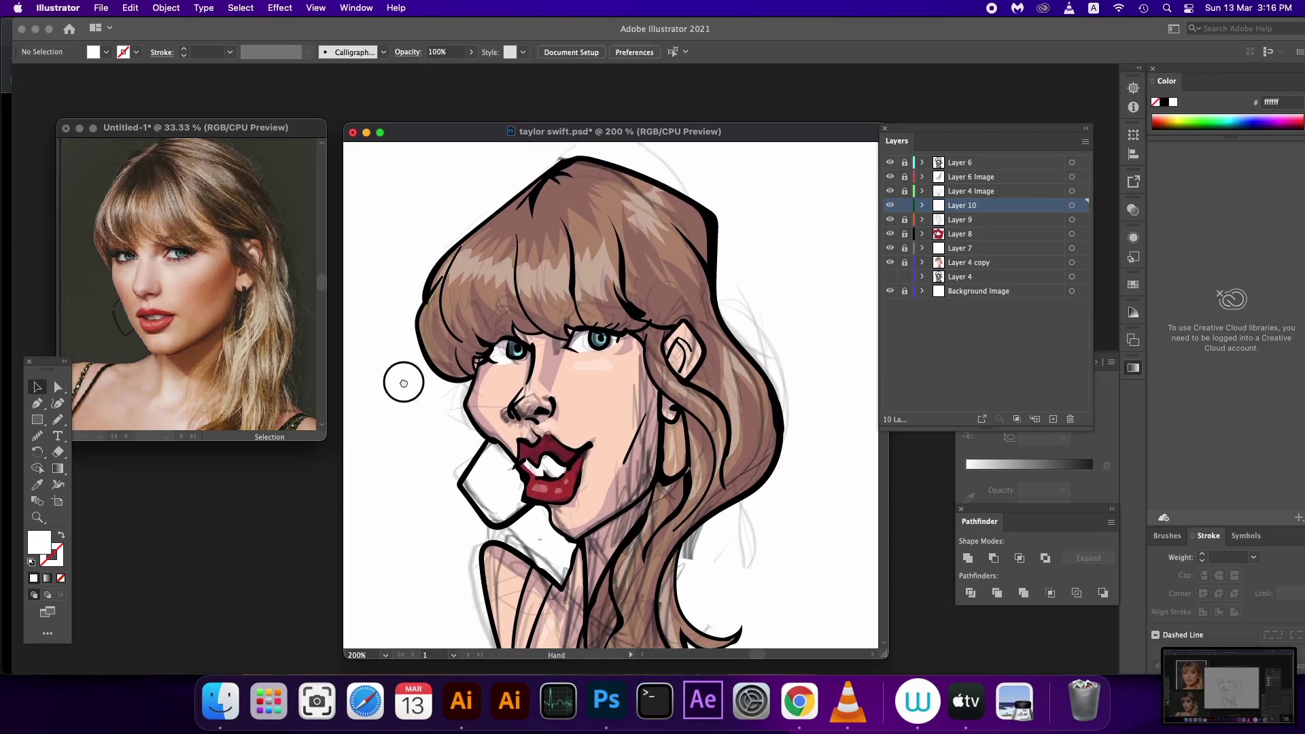
mouse_move(538, 372)
left_mouse_down()
mouse_move(545, 313)
mouse_move(519, 360)
left_mouse_up()
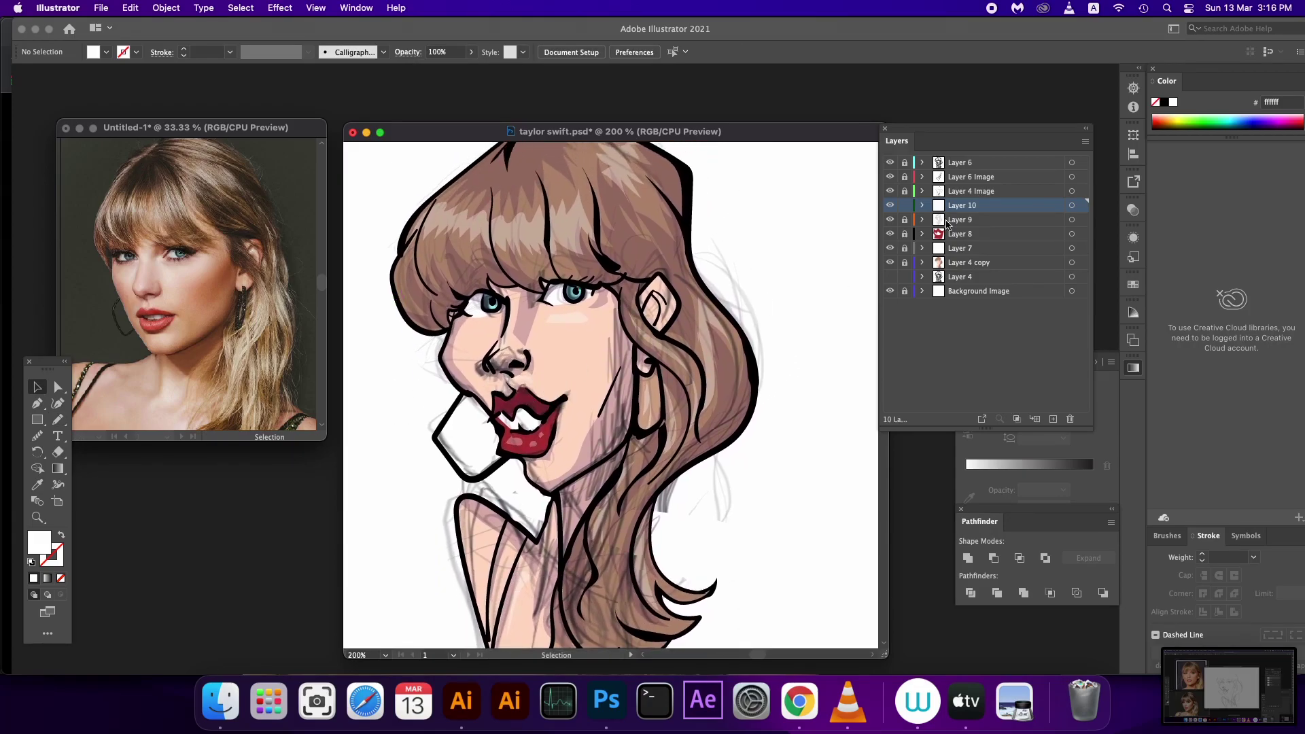
left_click(904, 206)
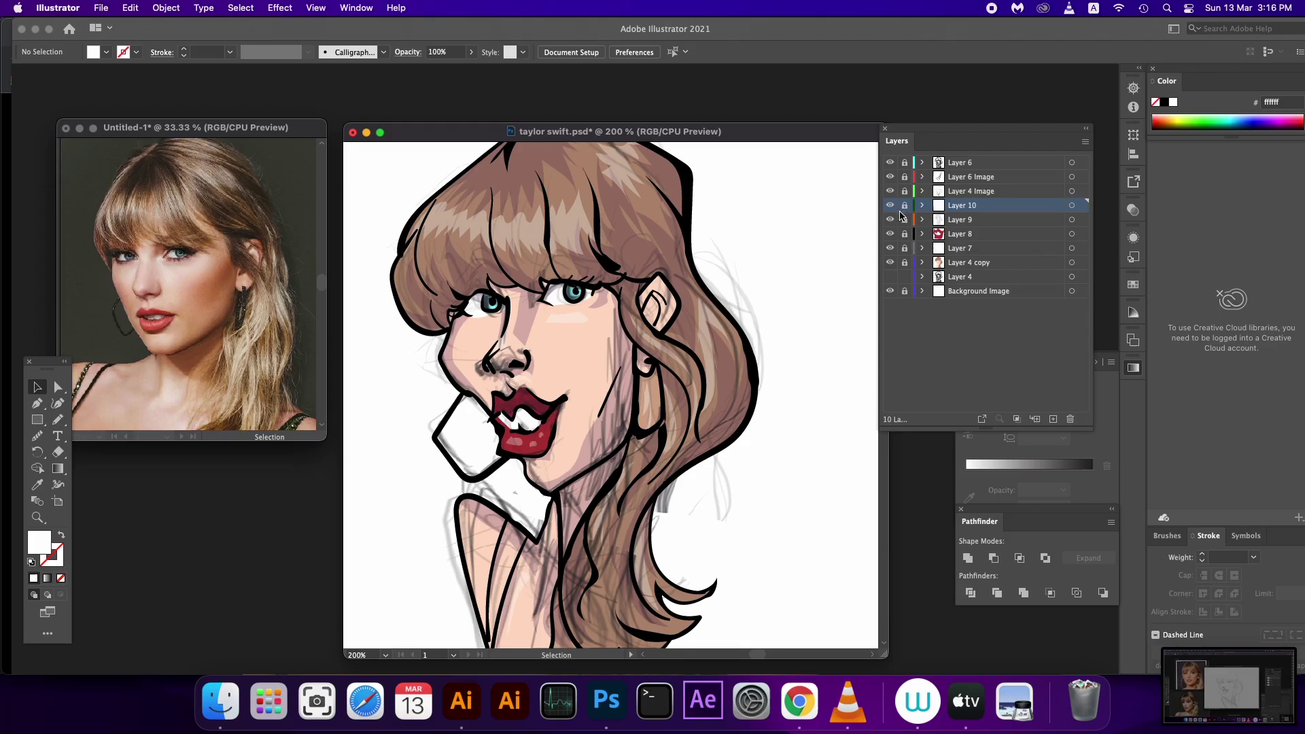
left_click(963, 224)
- Add Layer 11 and pencil shadow shapes around the nose, ear, earring and lower lip
left_click(1053, 419)
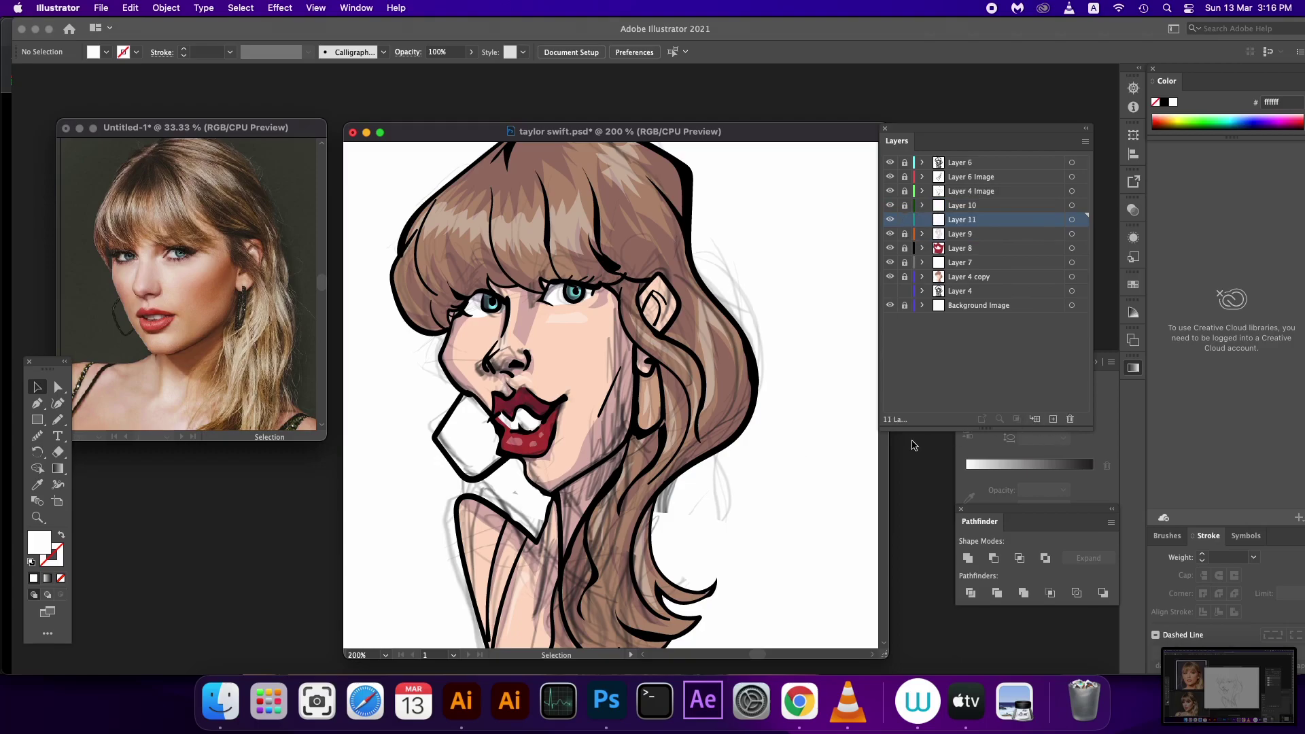
key("n")
mouse_move(492, 367)
left_mouse_down()
mouse_move(516, 384)
mouse_move(506, 375)
mouse_move(529, 367)
left_mouse_up()
scroll(550, 386, "up", 2)
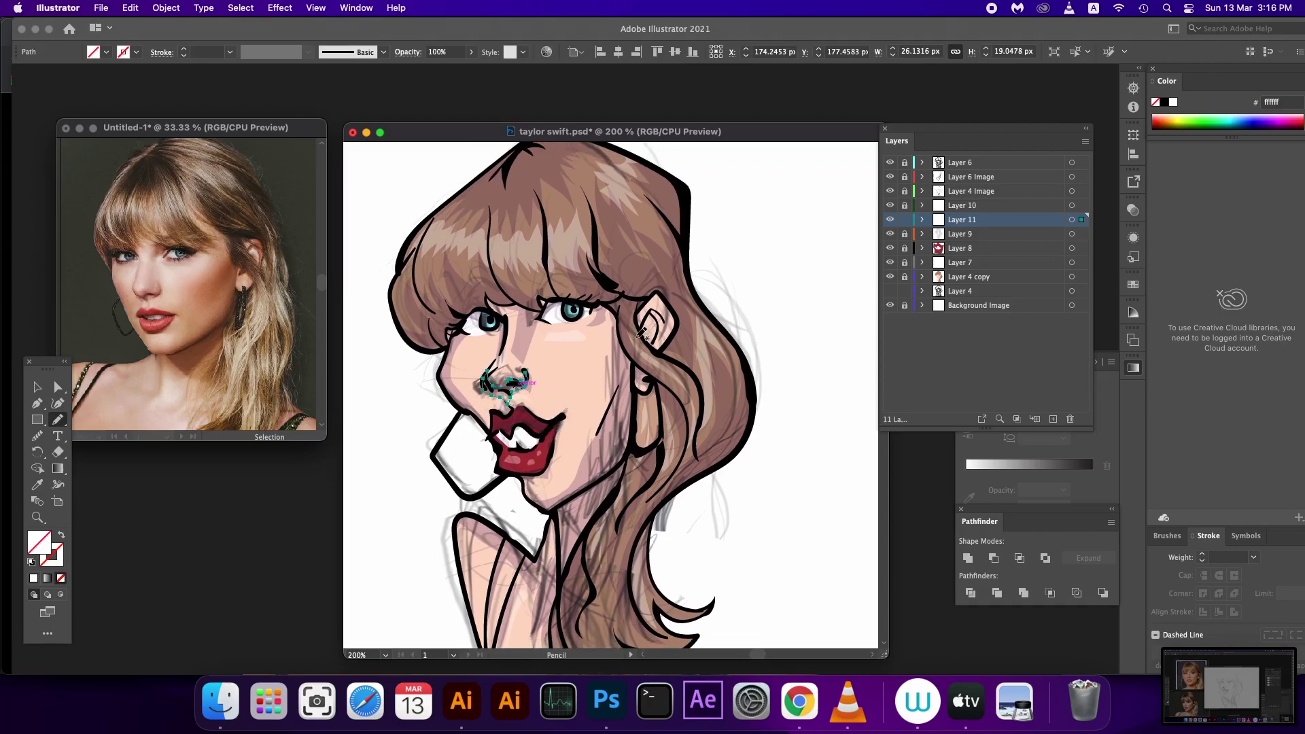
left_click_drag(643, 332, 668, 320)
mouse_move(639, 367)
left_mouse_down()
mouse_move(659, 416)
mouse_move(685, 341)
left_mouse_up()
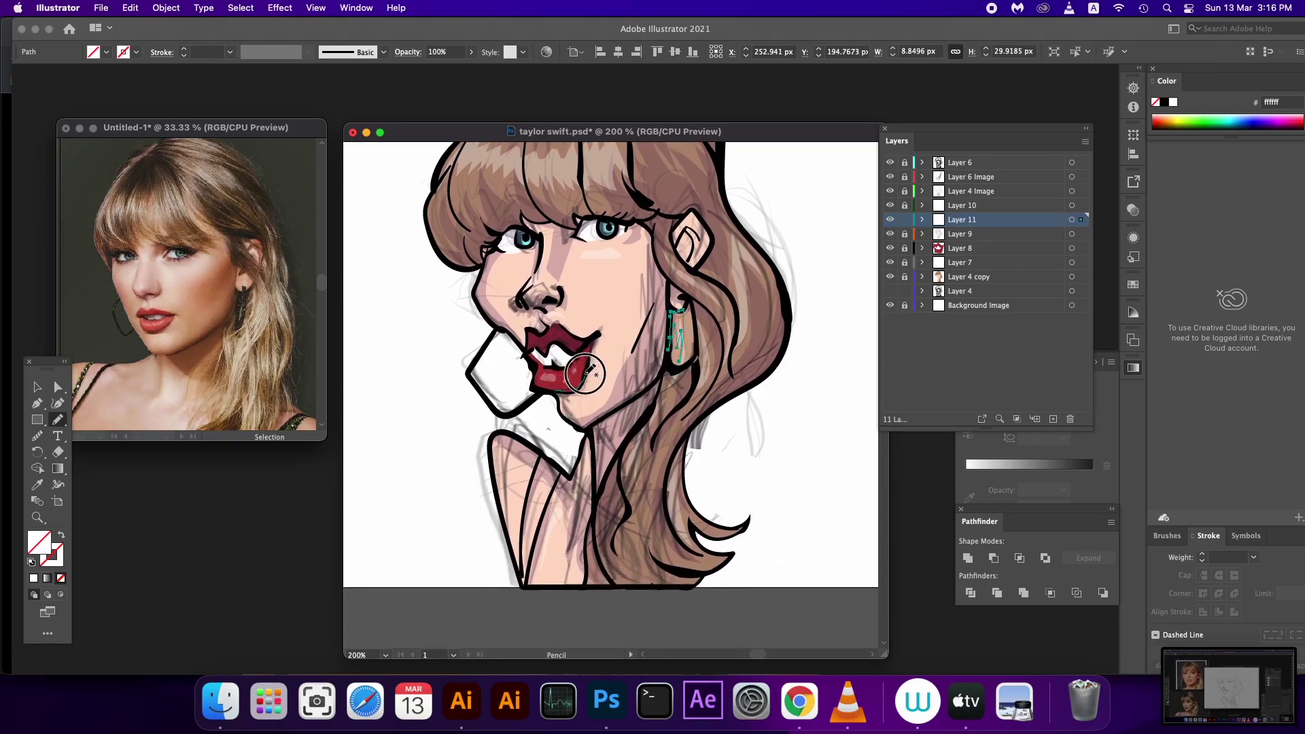
left_click_drag(593, 354, 546, 391)
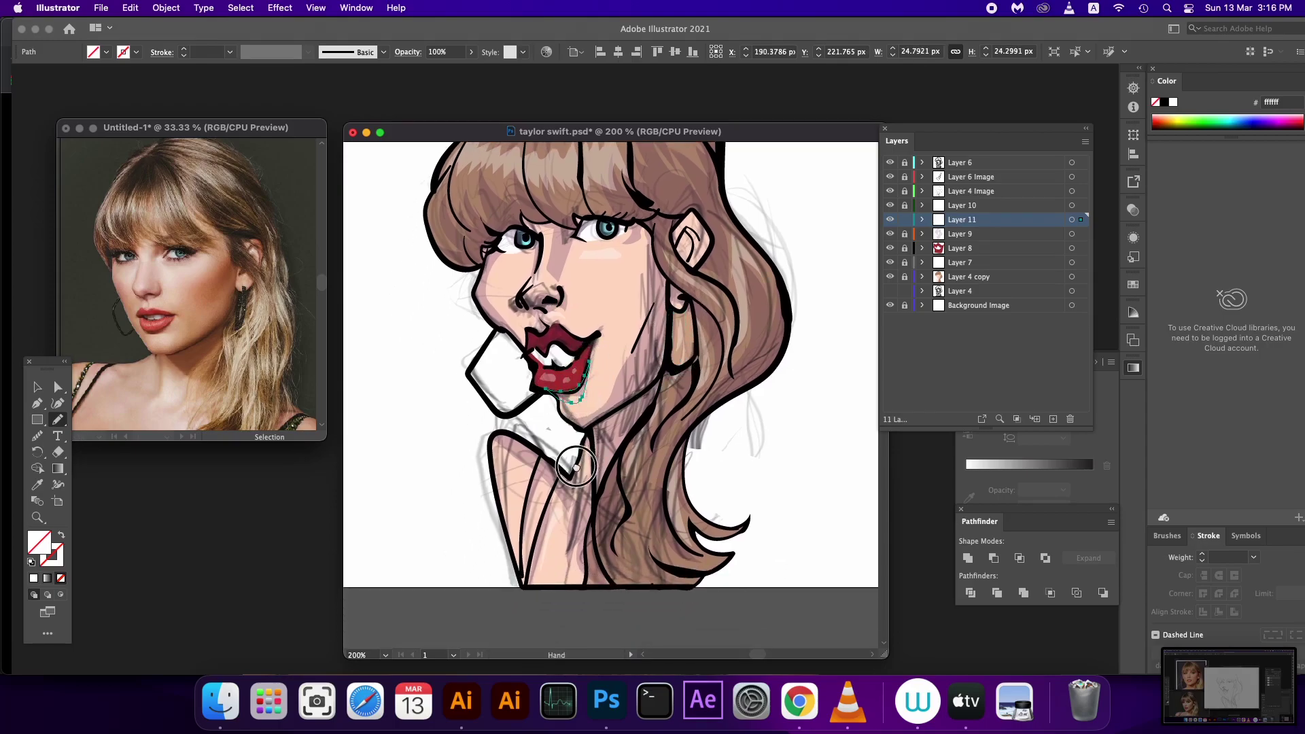
- Trace shadows along the right jawline, a lower hair strand and the upper hair edges, then select all of Layer 11
mouse_move(595, 463)
left_mouse_down()
mouse_move(597, 444)
mouse_move(590, 484)
left_mouse_up()
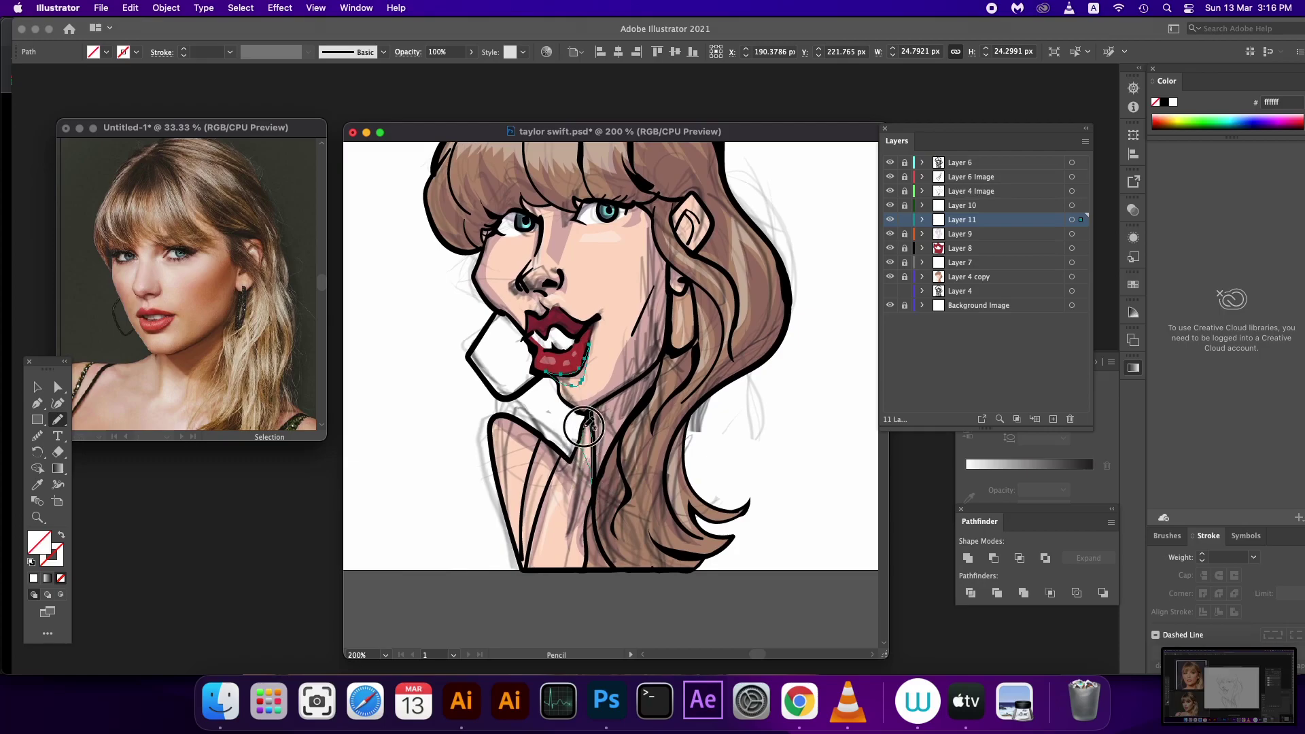
left_click_drag(671, 314, 658, 380)
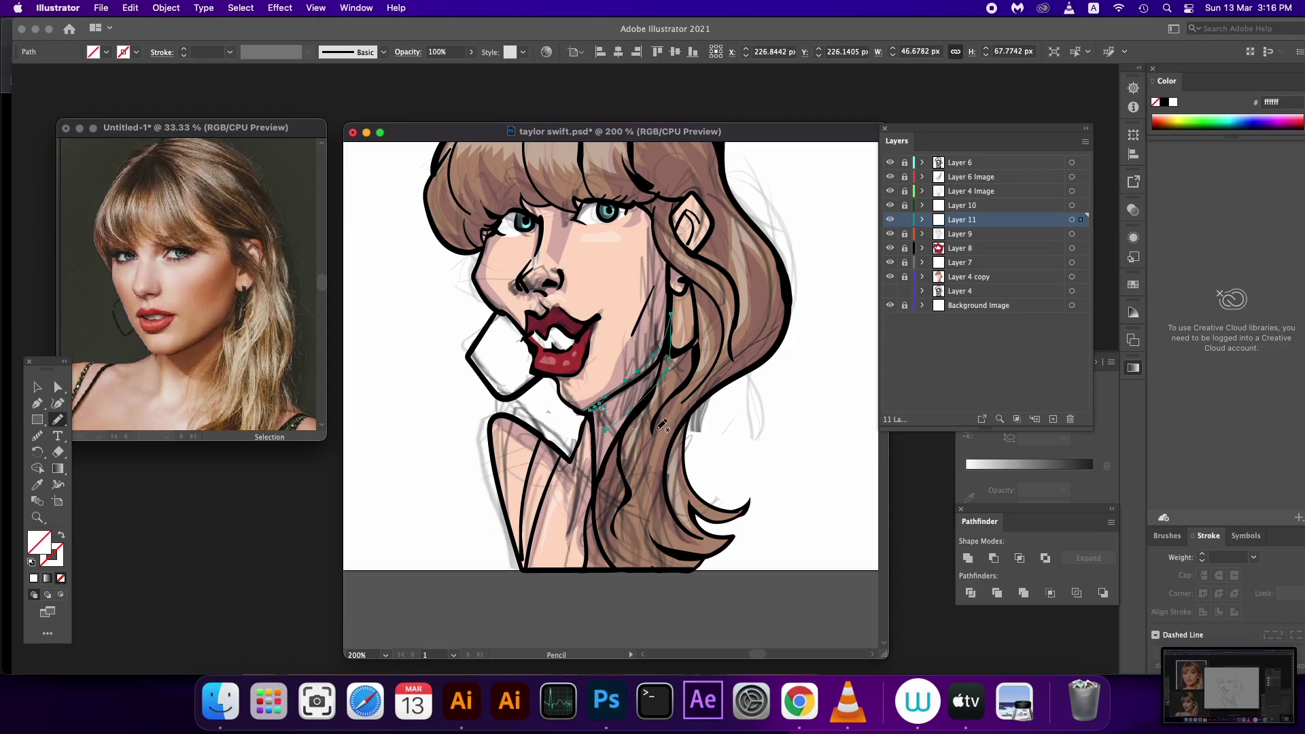
mouse_move(653, 536)
left_mouse_down()
mouse_move(692, 393)
mouse_move(764, 257)
left_mouse_up()
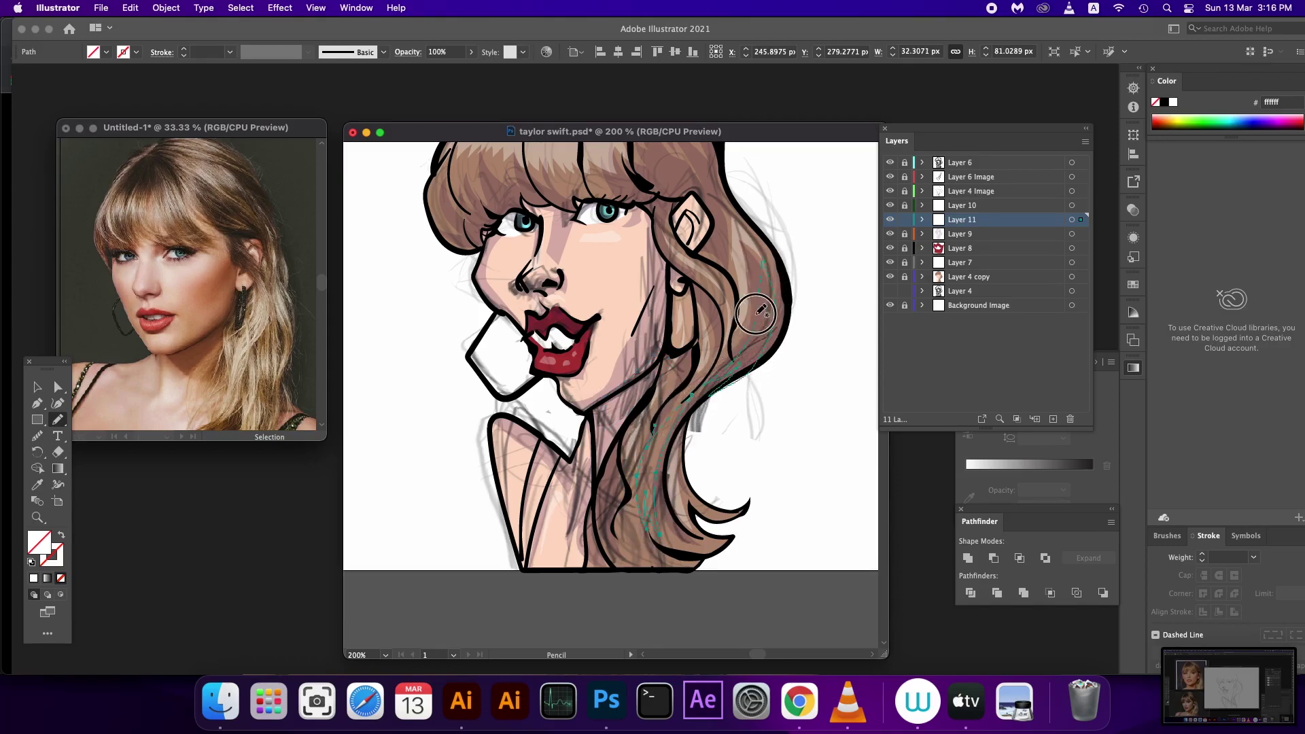
left_click_drag(749, 345, 693, 370)
left_click_drag(547, 170, 559, 215)
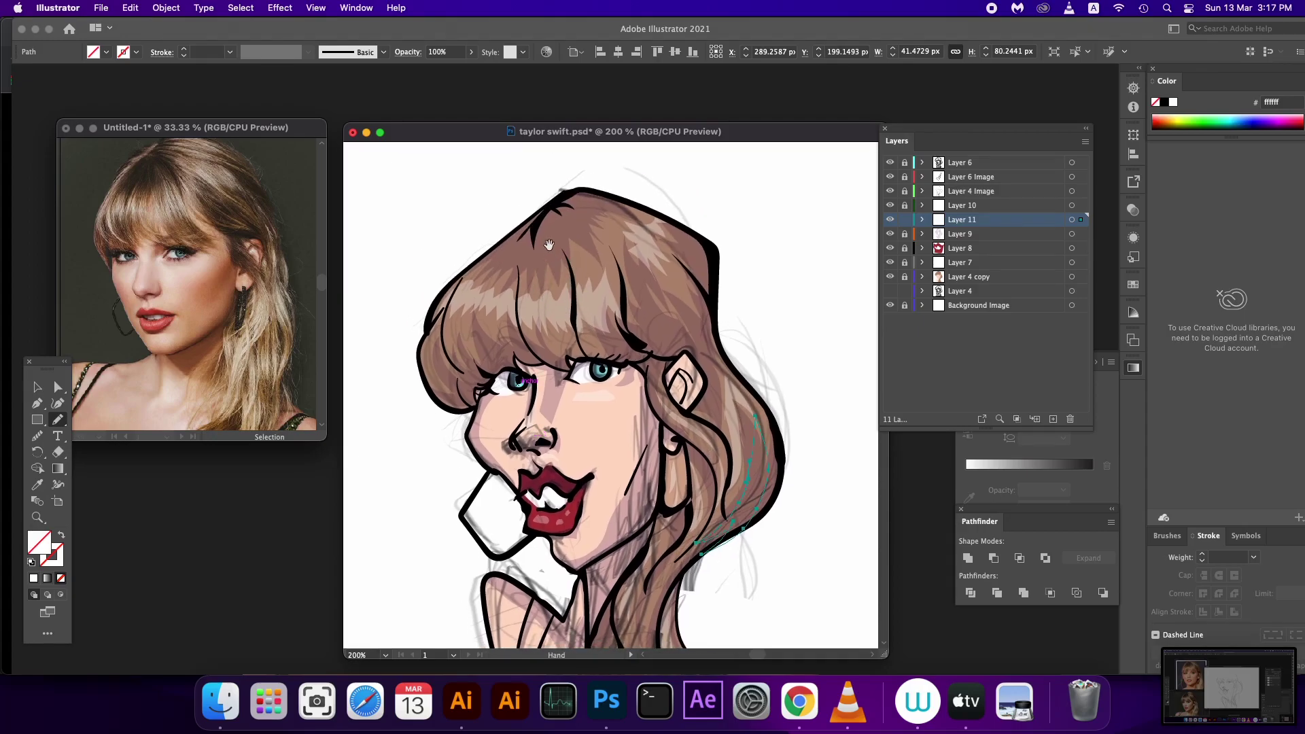
mouse_move(505, 265)
left_mouse_down()
mouse_move(540, 228)
mouse_move(589, 292)
left_mouse_up()
left_click_drag(591, 213, 639, 235)
left_click(1075, 221)
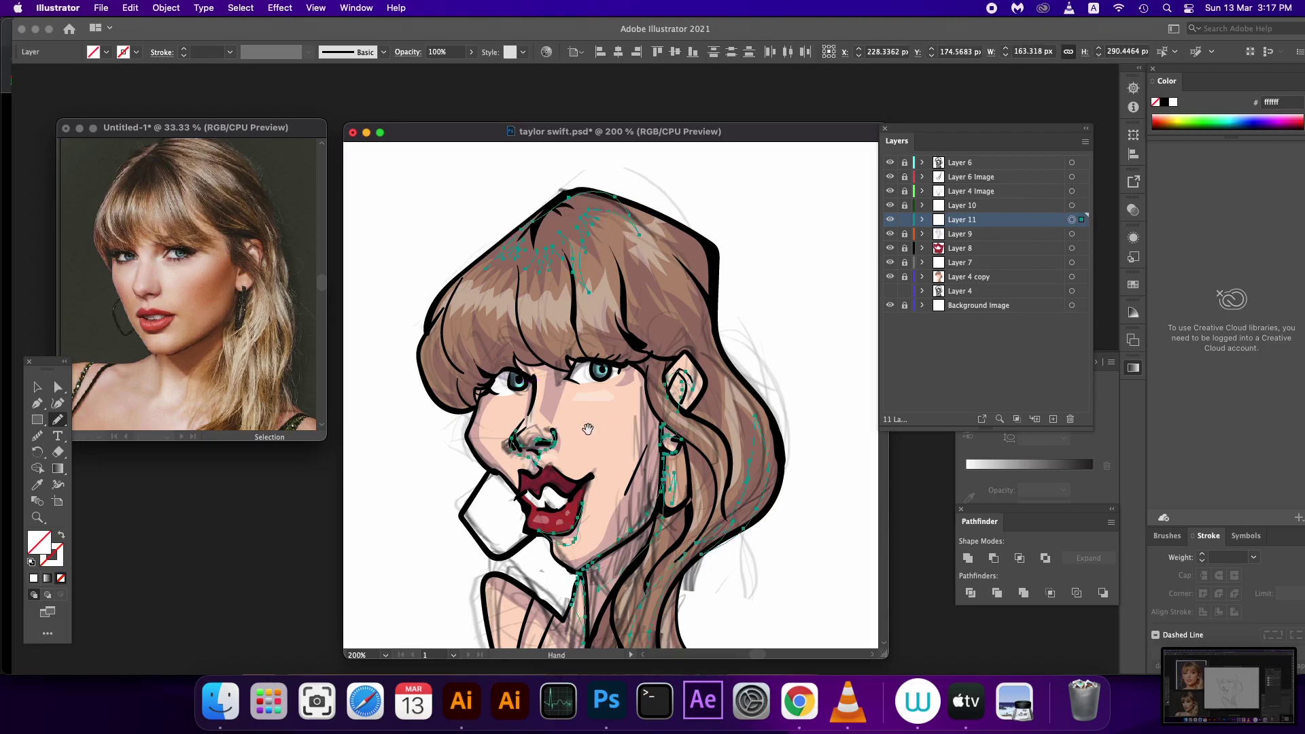
left_click_drag(387, 635, 385, 508)
- Fill the selected shadow shapes dark purple 540b45
left_click(34, 578)
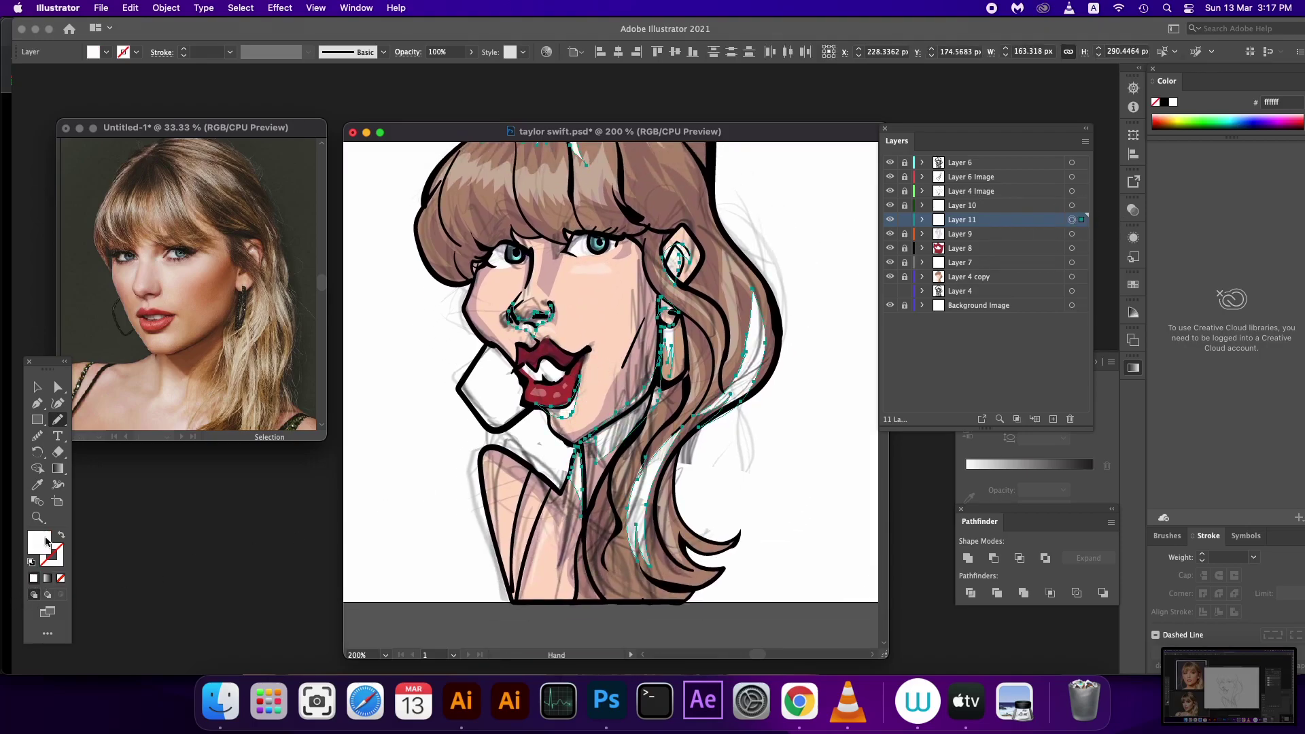
double_click(39, 543)
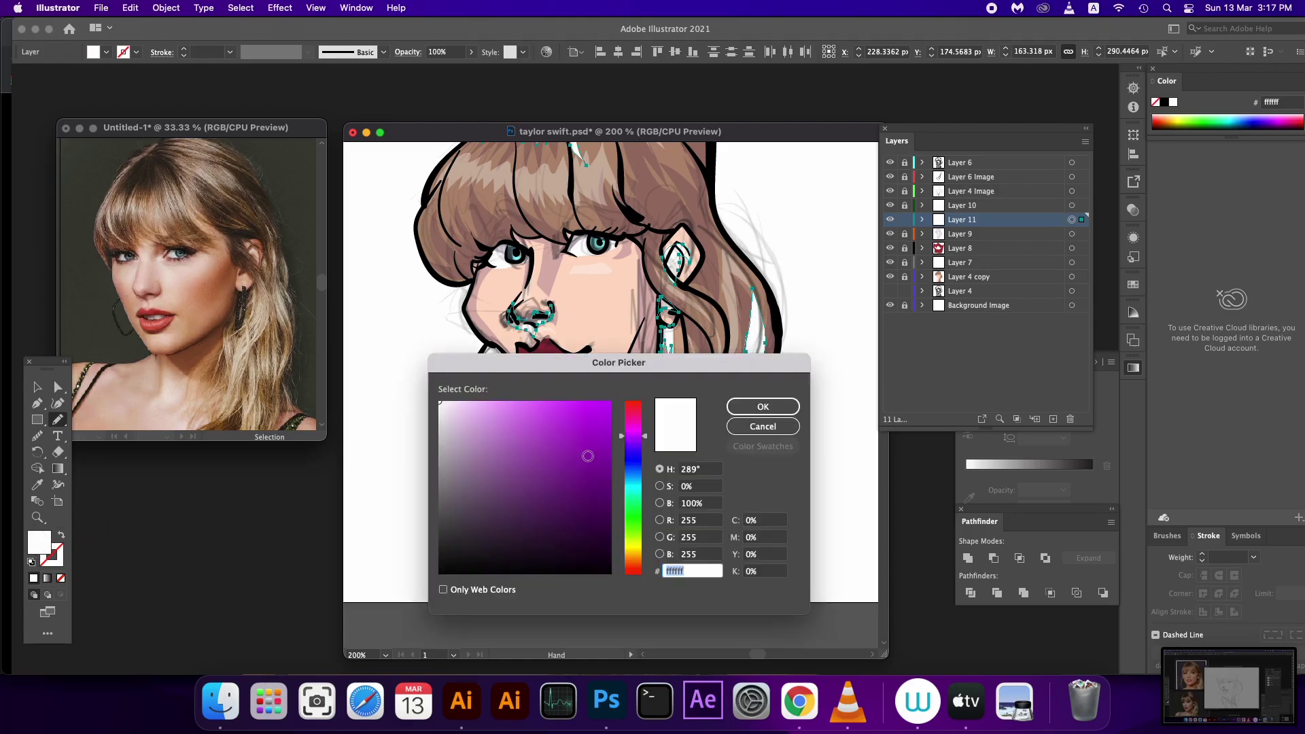
left_click_drag(591, 533, 585, 520)
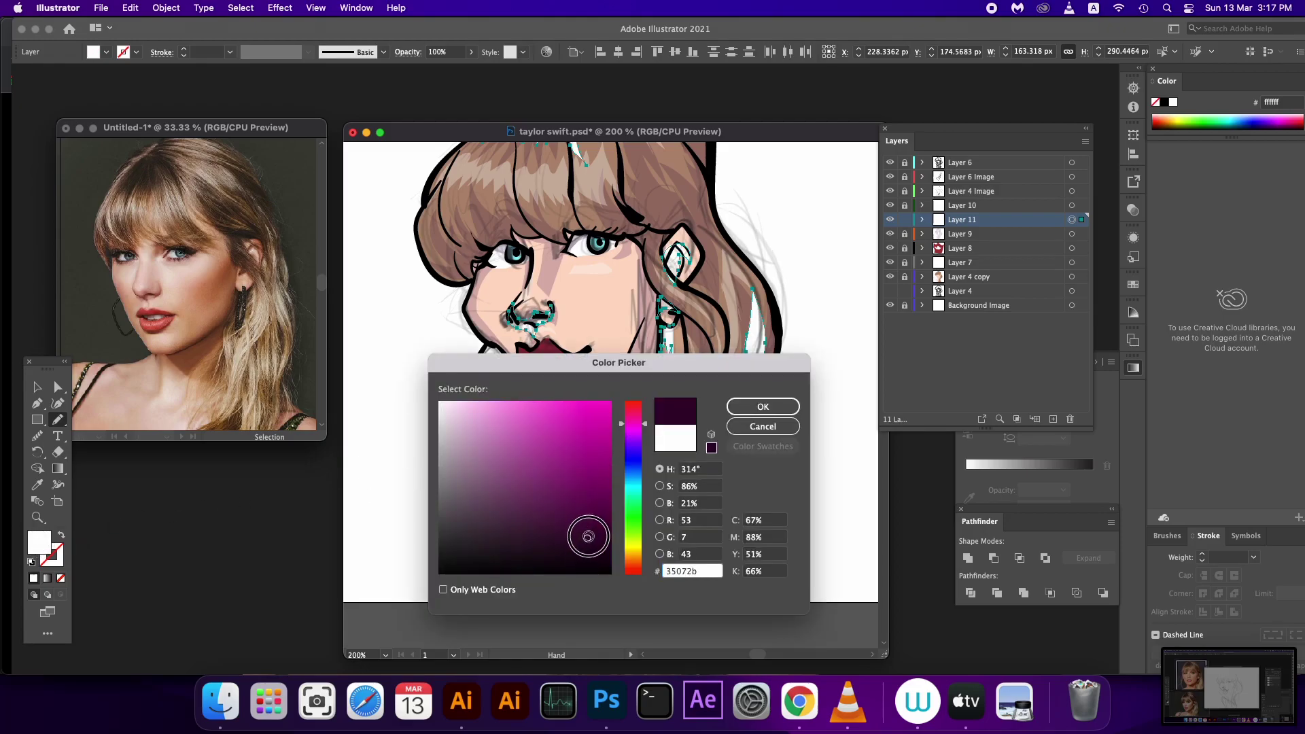
left_click(762, 407)
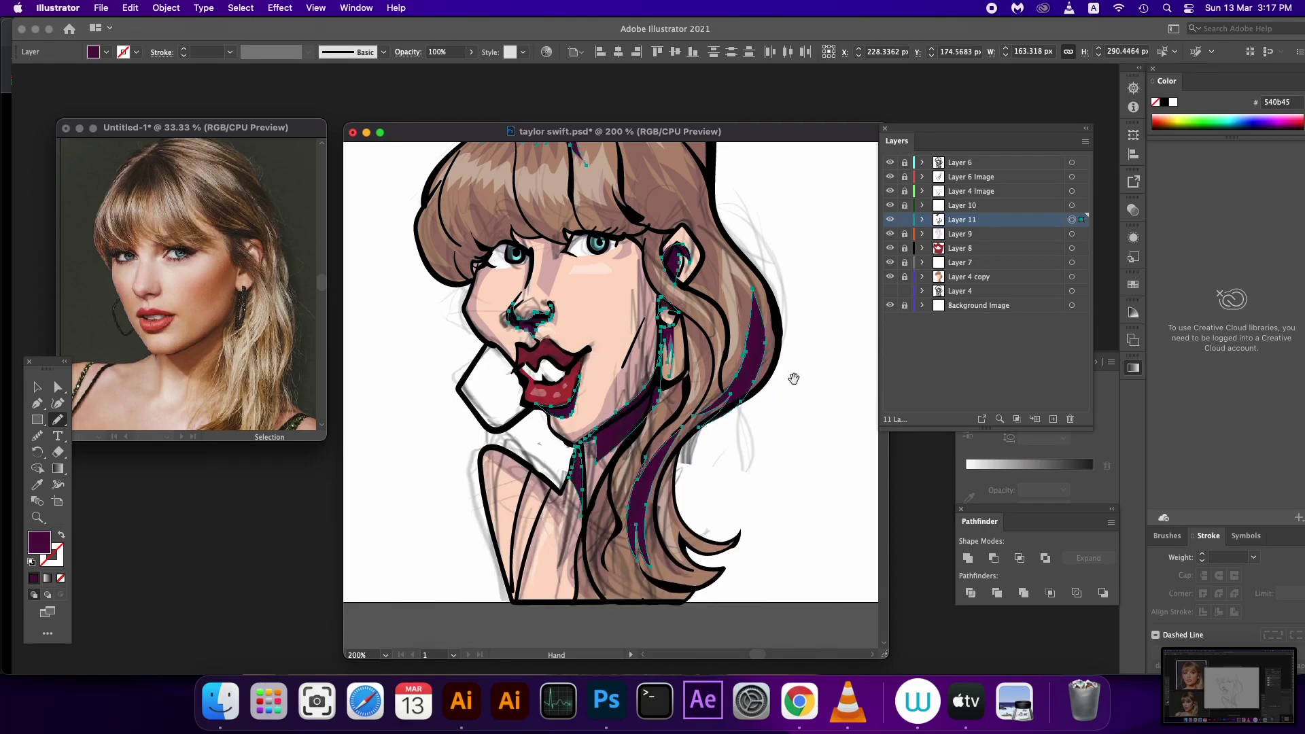
- Add a shadow shape over the bangs and fill all Layer 11 shadows purple
left_click_drag(792, 376, 797, 443)
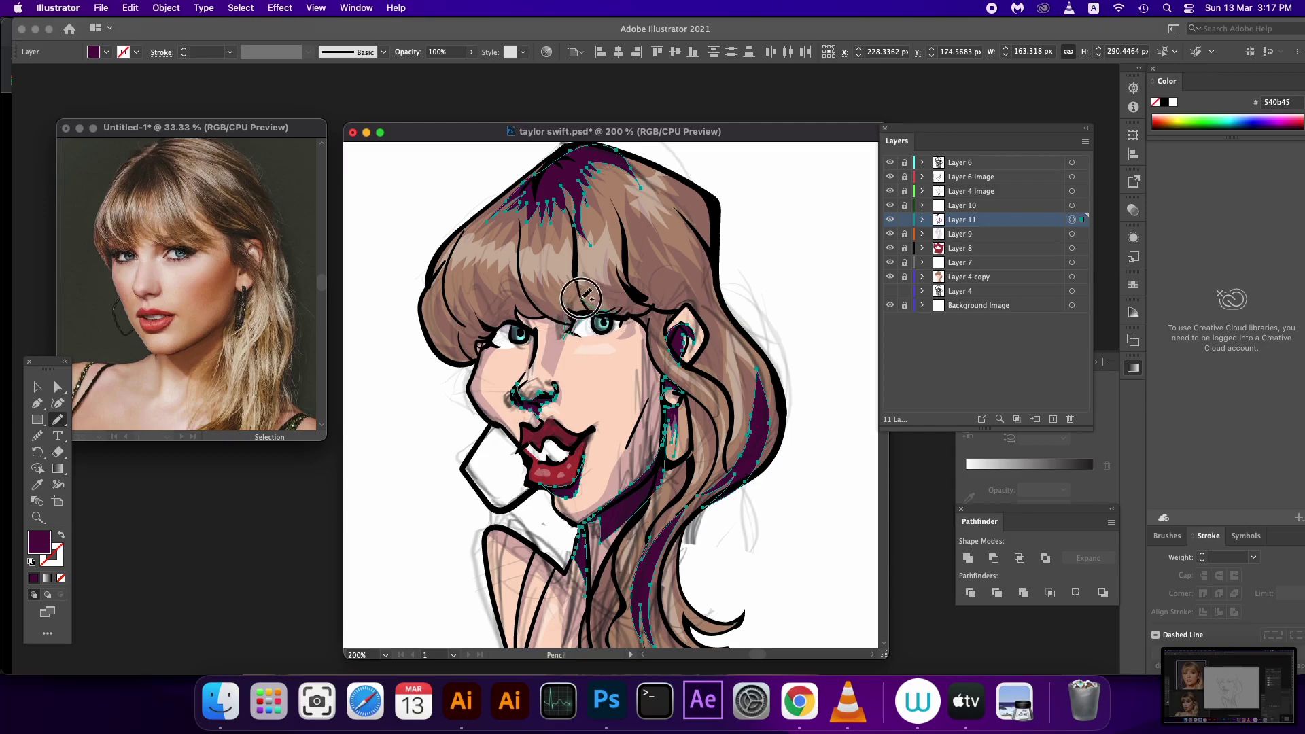
mouse_move(581, 298)
left_mouse_down()
mouse_move(547, 302)
mouse_move(479, 350)
mouse_move(481, 311)
left_mouse_up()
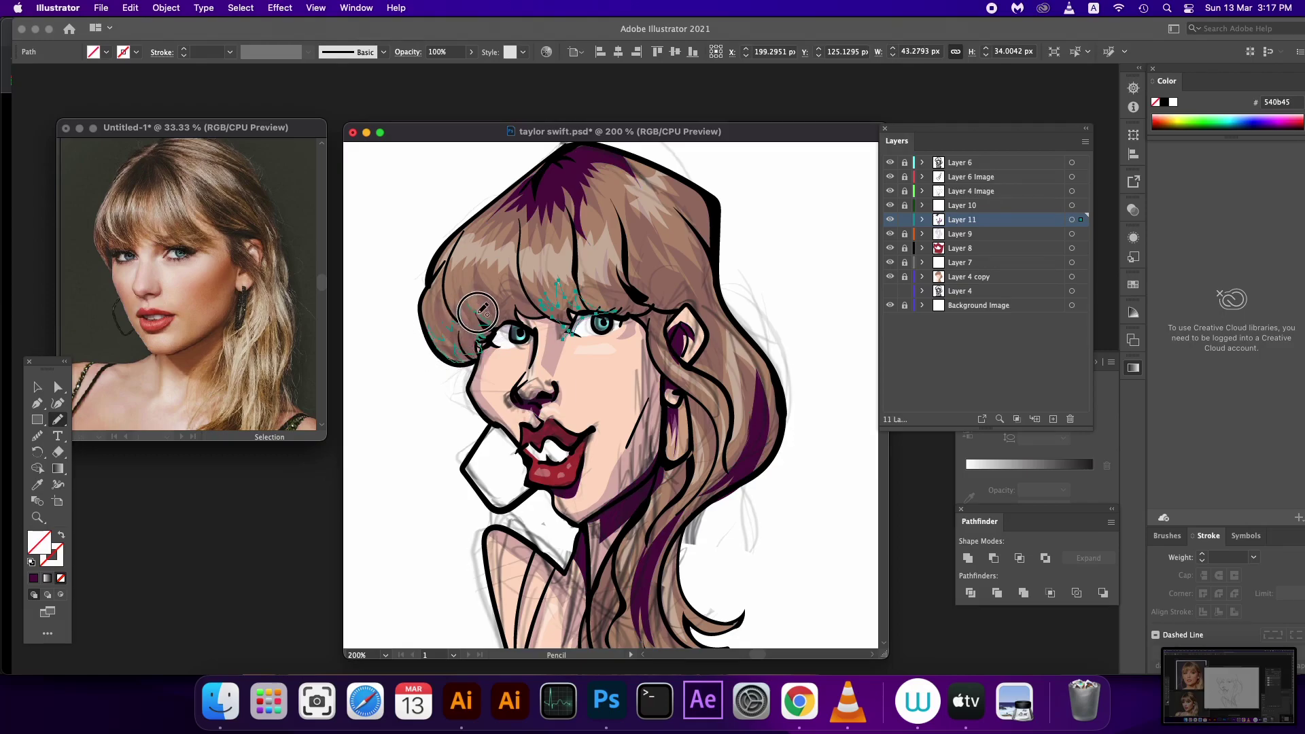
left_click(1083, 220)
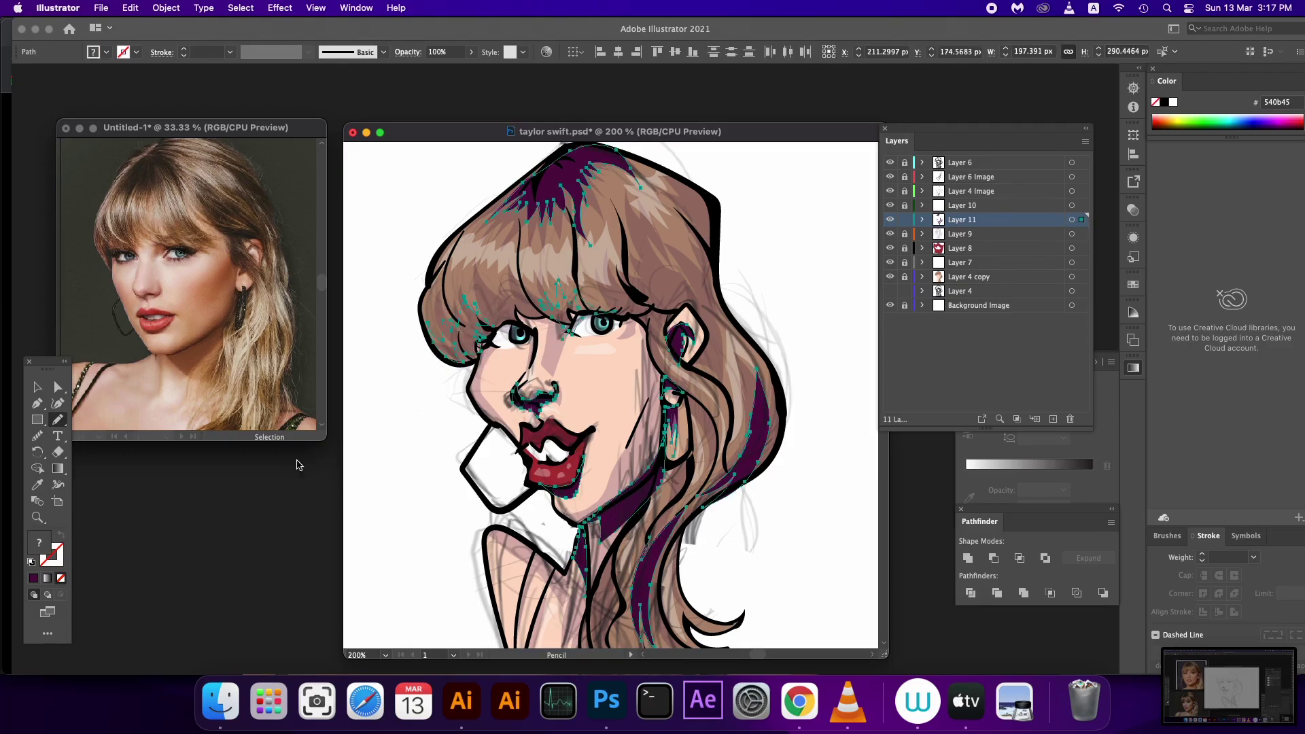
left_click(38, 579)
- Draw more shadow shapes near the ear, across the bangs and down the hair below the ear
left_click_drag(596, 425, 556, 385)
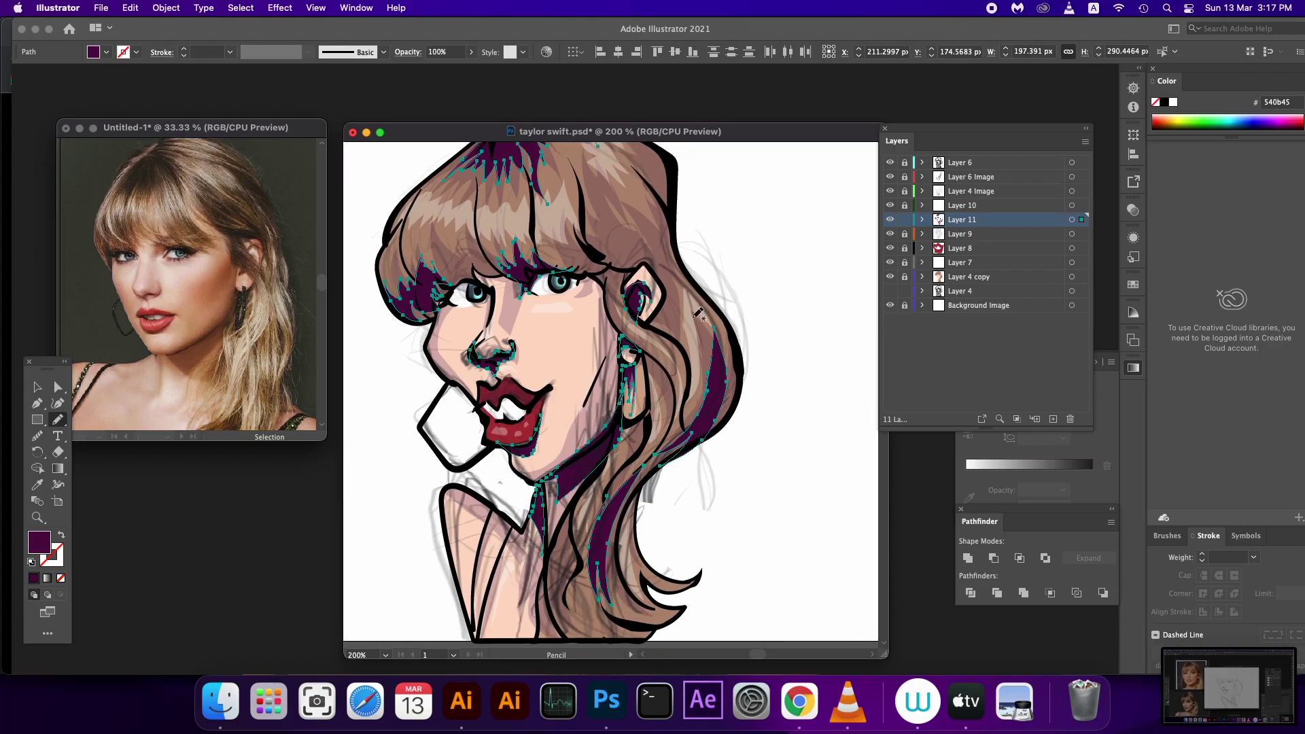
mouse_move(665, 295)
left_mouse_down()
mouse_move(690, 306)
mouse_move(586, 301)
mouse_move(669, 284)
left_mouse_up()
mouse_move(663, 342)
left_mouse_down()
mouse_move(660, 358)
mouse_move(668, 321)
mouse_move(652, 361)
left_mouse_up()
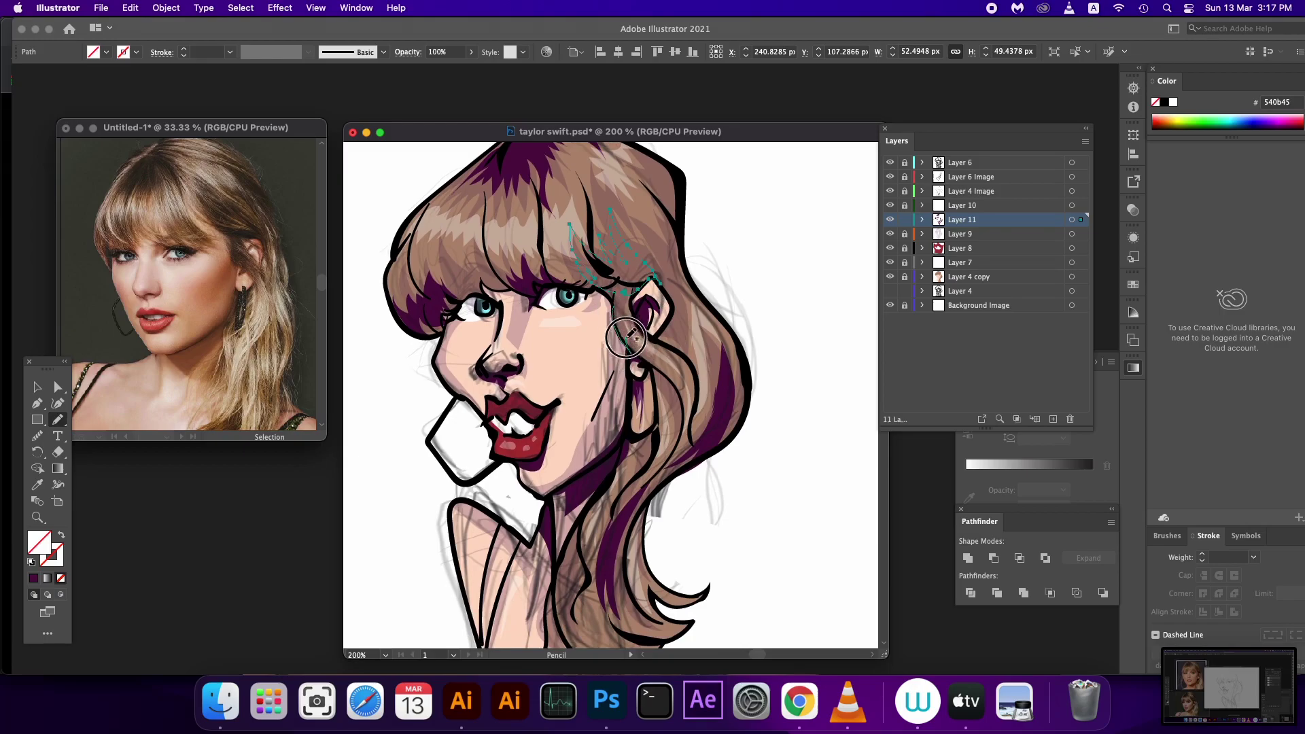
left_click_drag(673, 420, 685, 351)
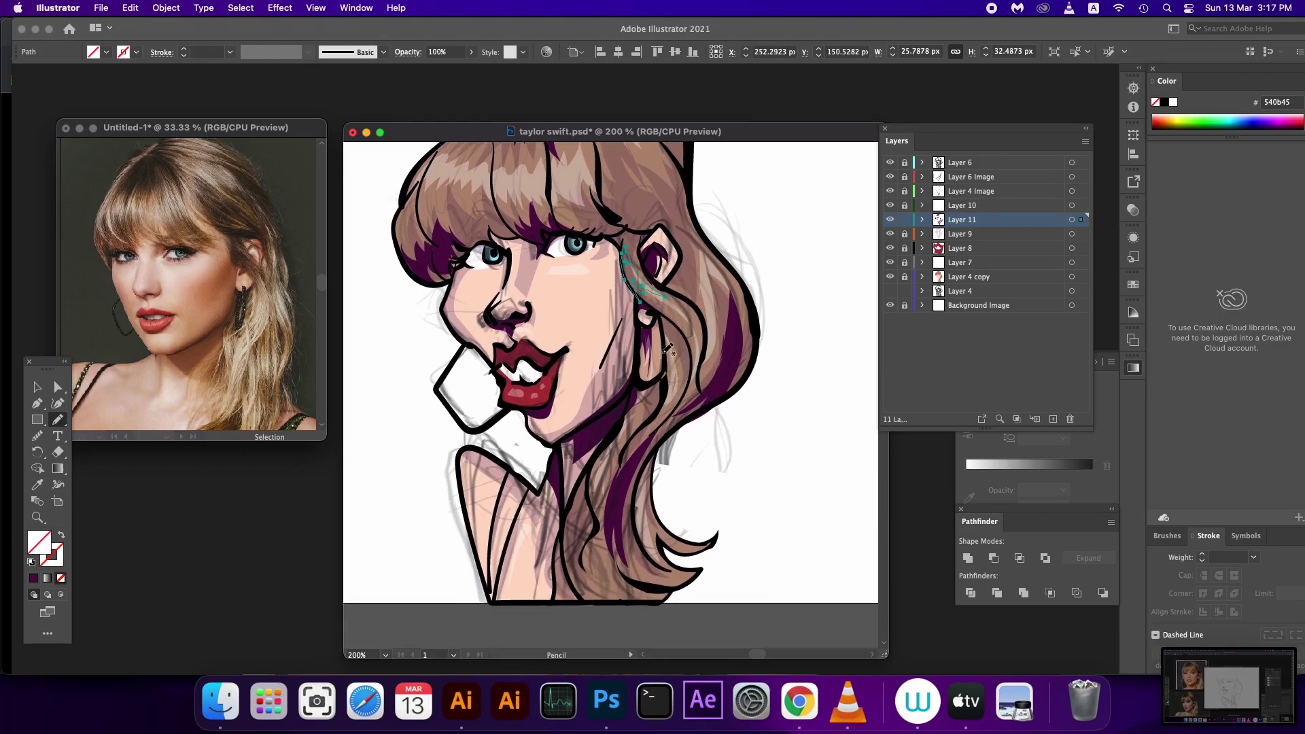
left_click_drag(660, 430, 668, 350)
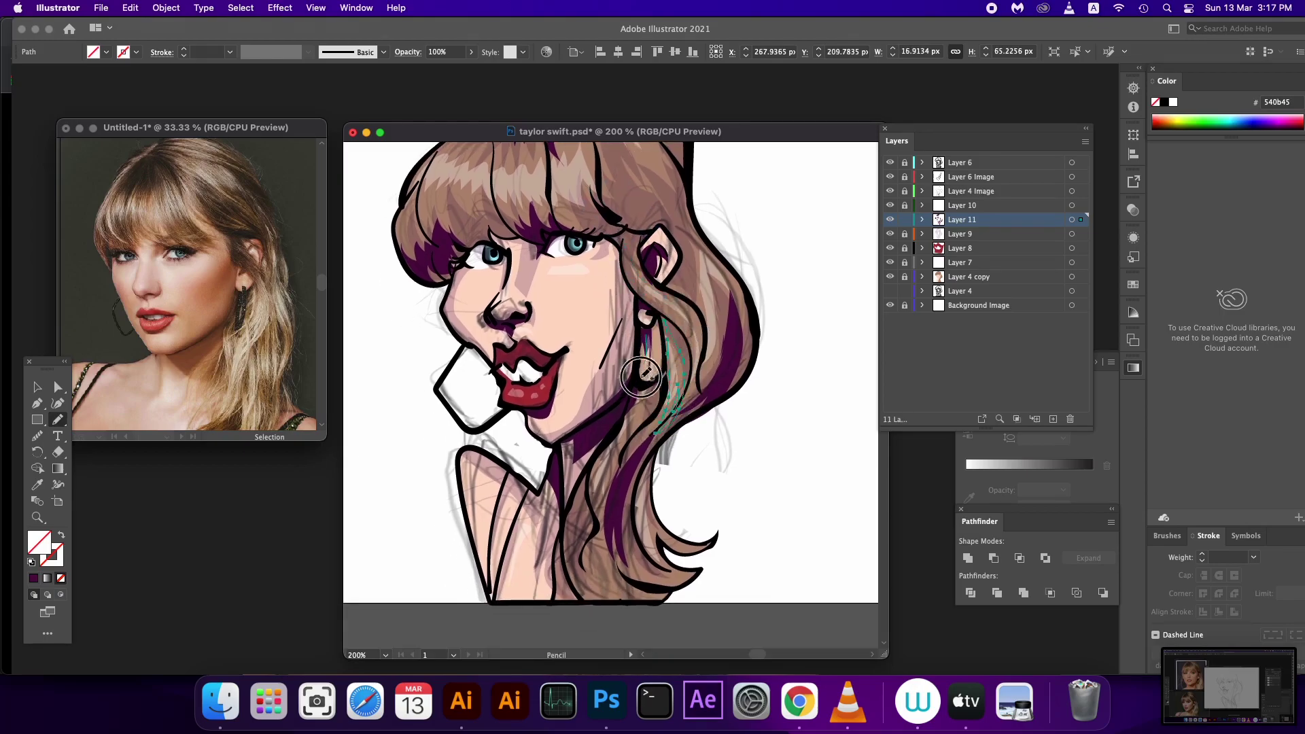
left_click_drag(625, 416, 651, 321)
- Fill the new shadows dark purple and unite all shadow shapes into one
left_click(1072, 220)
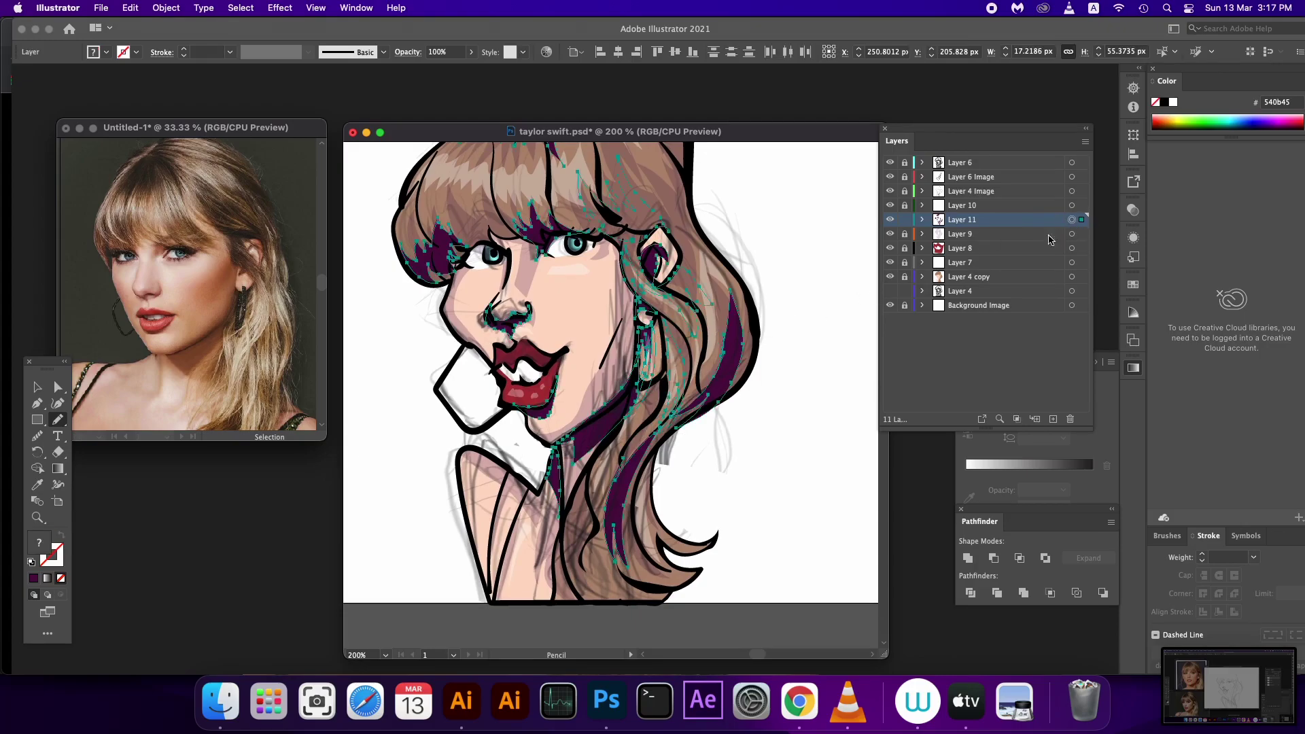
left_click(32, 579)
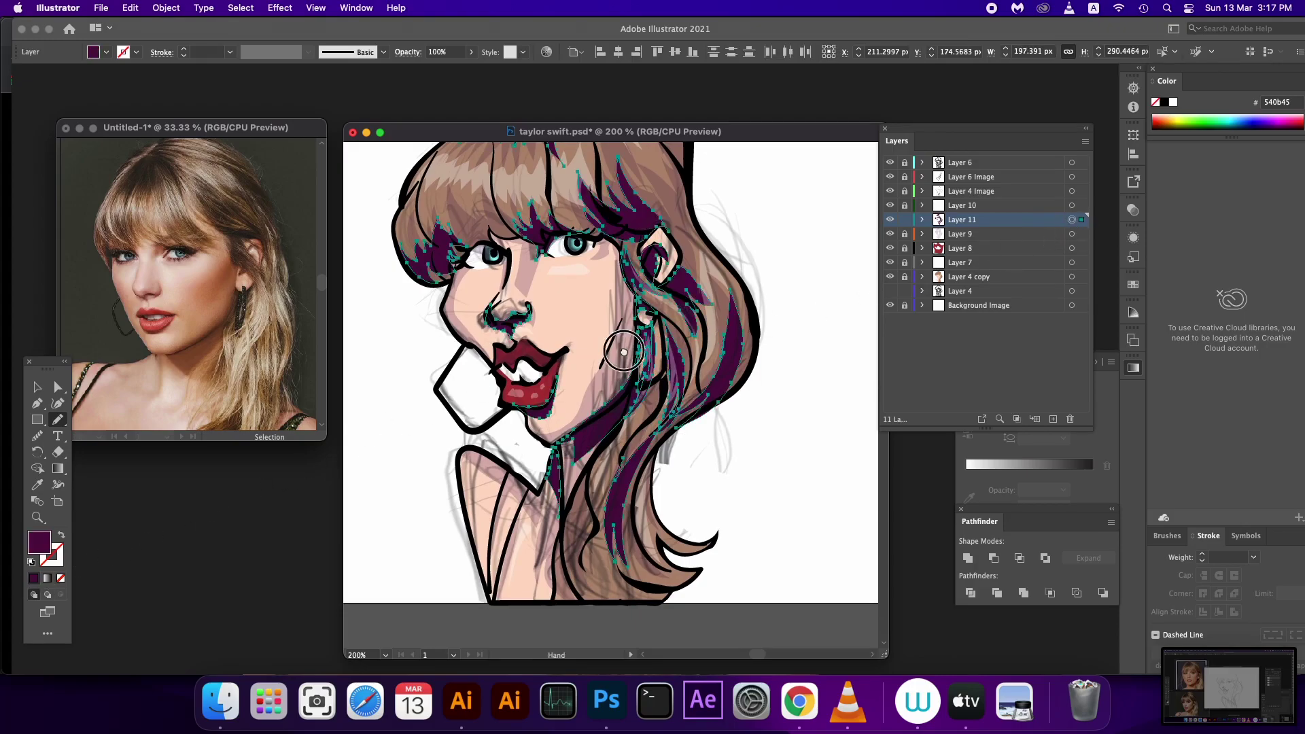
left_click_drag(623, 351, 689, 404)
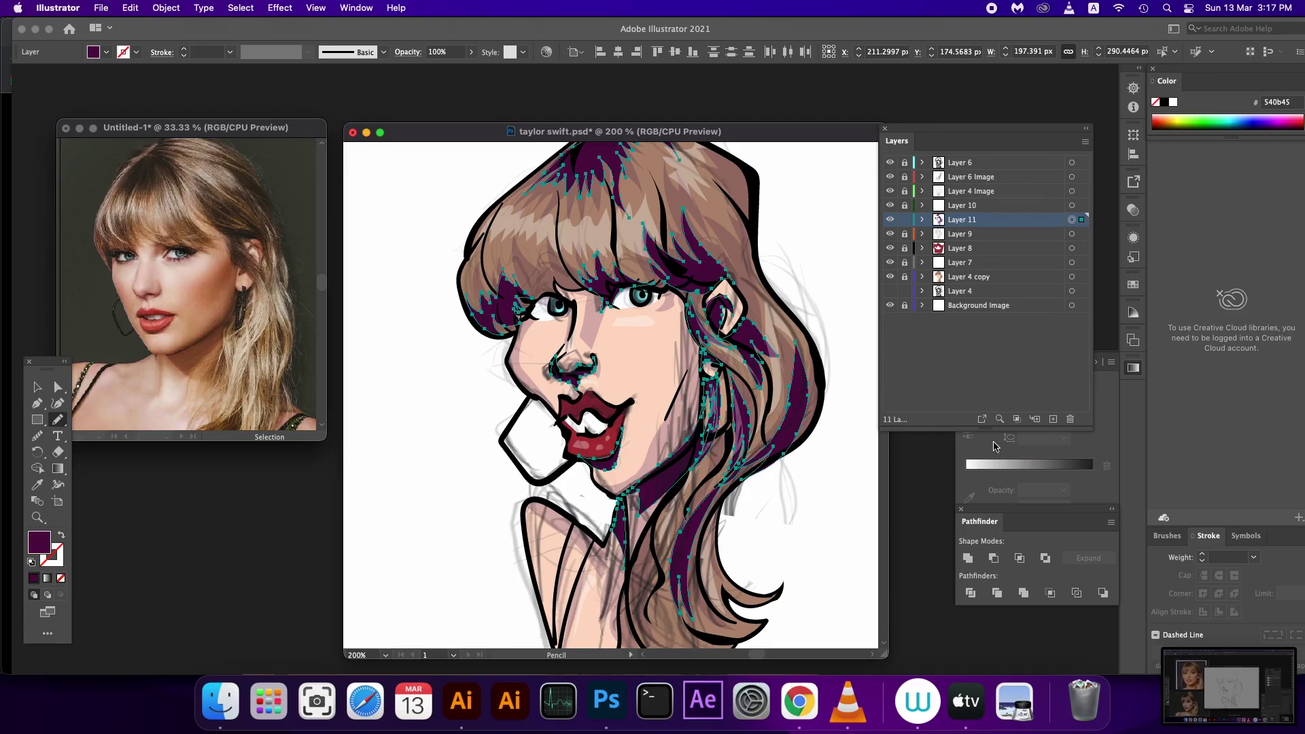
left_click(967, 558)
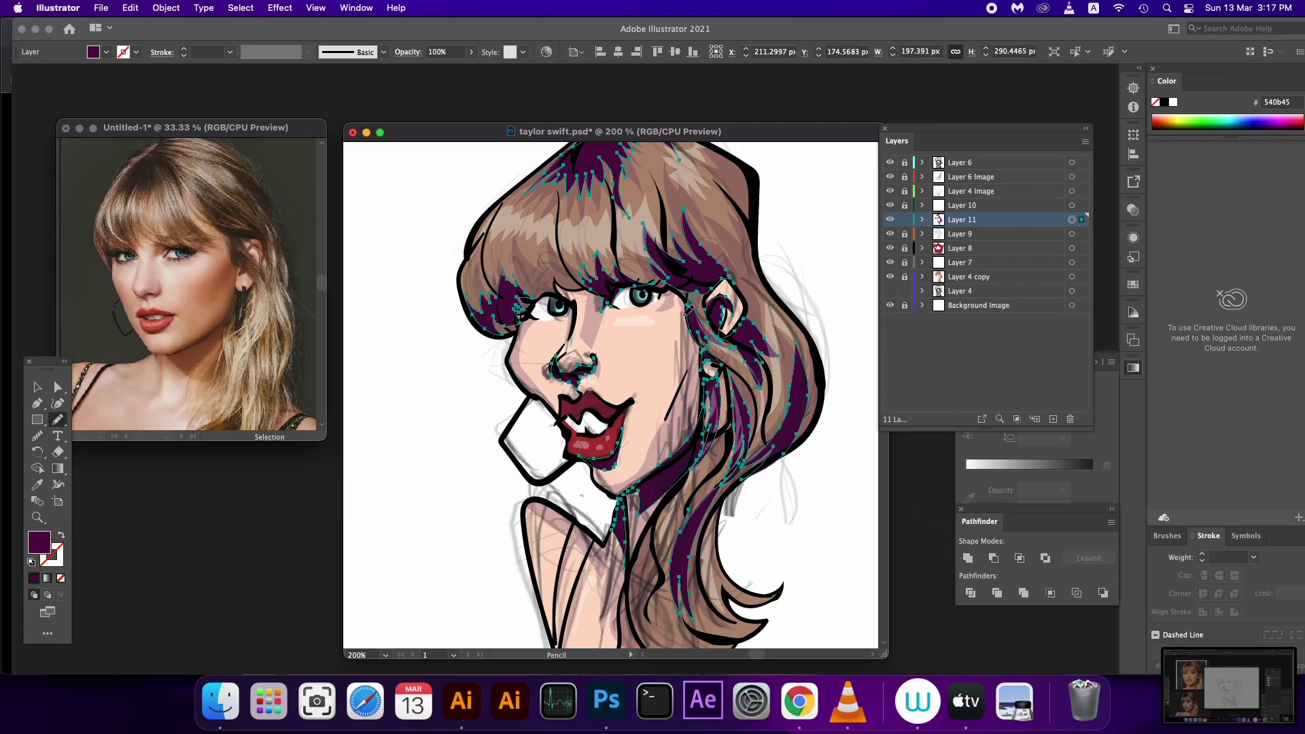
- Darken the shadow fill toward a redder purple and lower its opacity to 27%
double_click(36, 541)
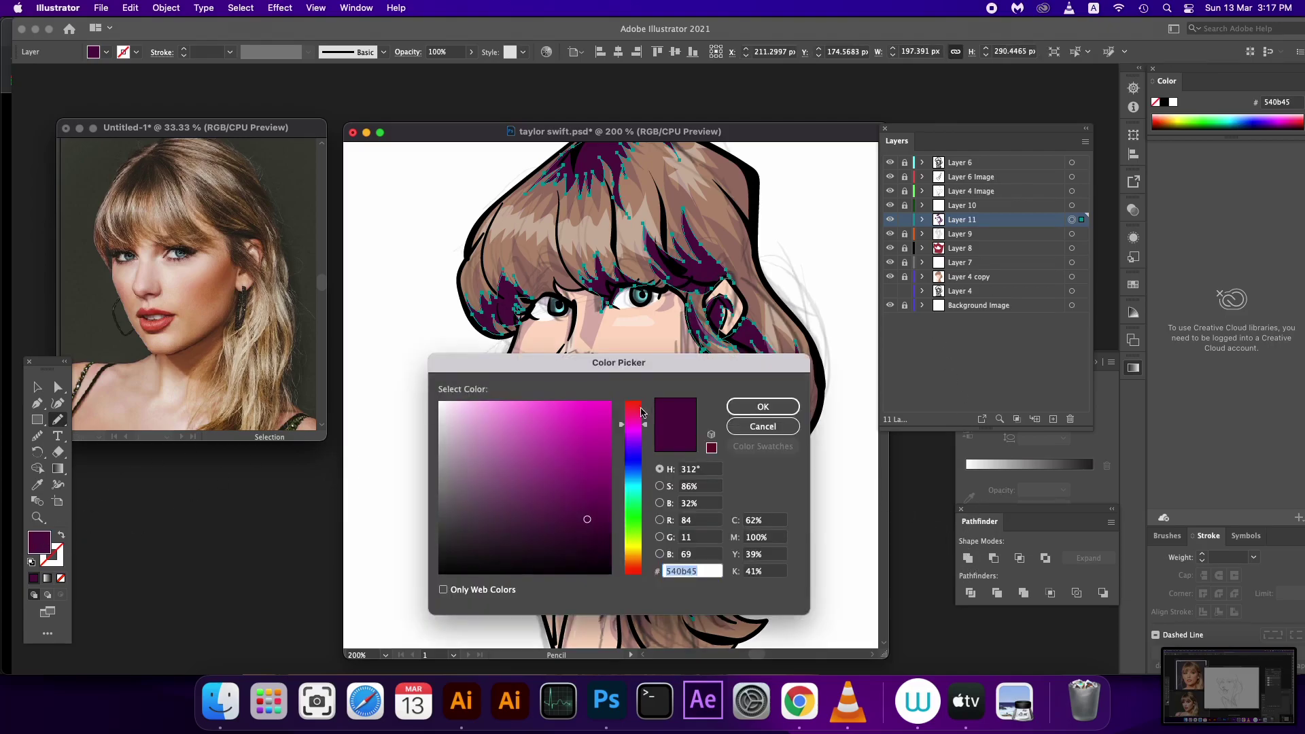
left_click_drag(641, 412, 641, 418)
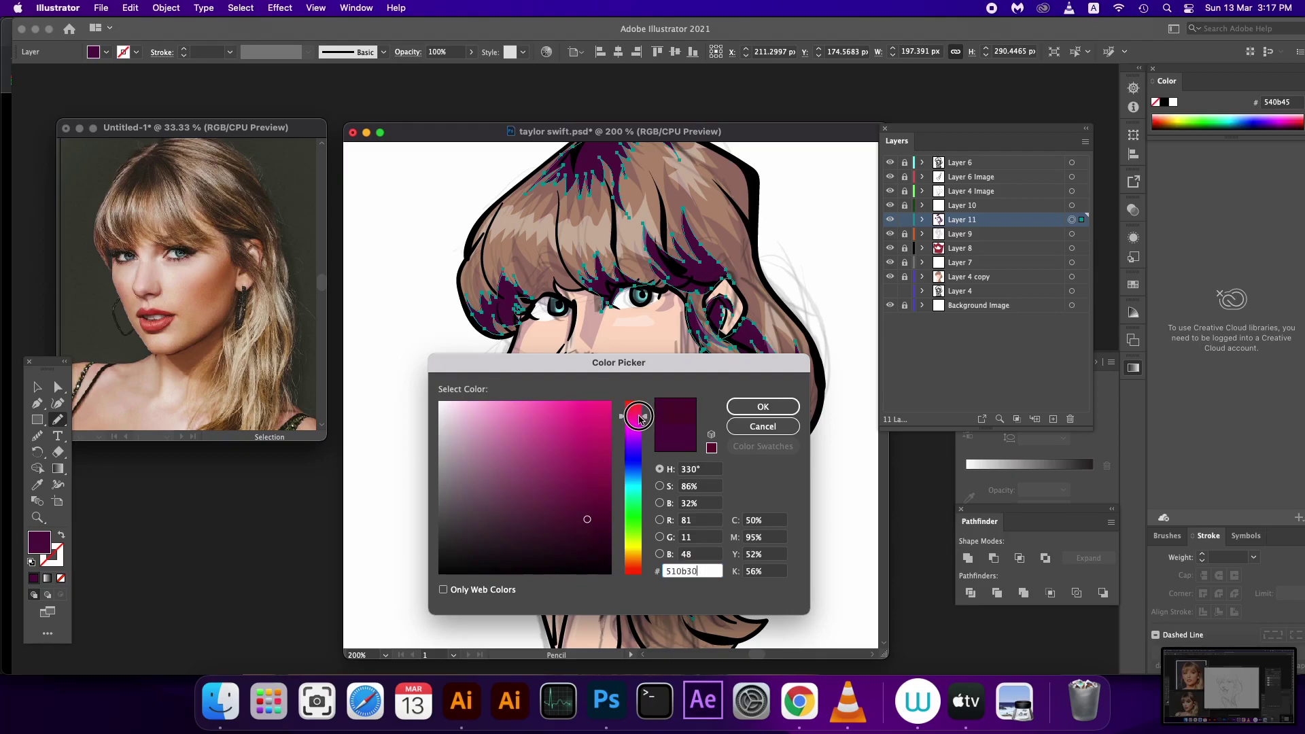
left_click(590, 530)
left_click(762, 407)
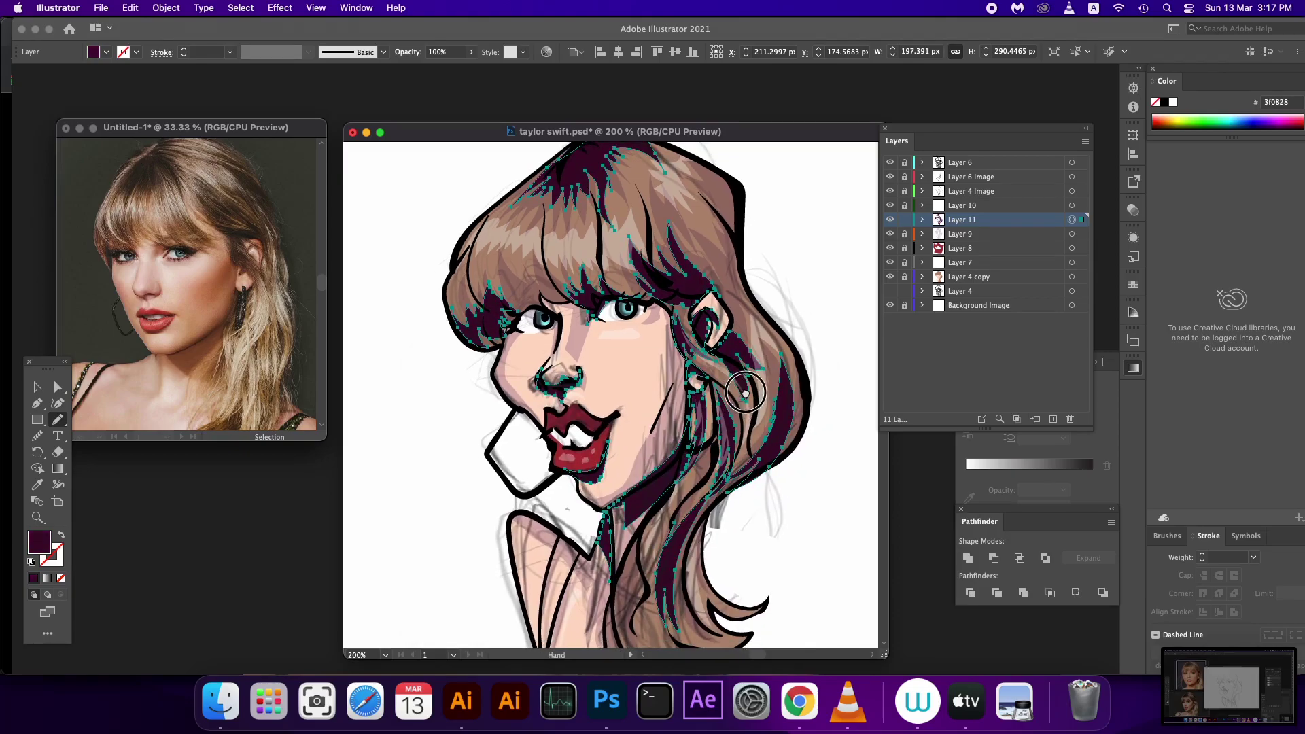
left_click(471, 51)
left_click_drag(469, 69, 433, 69)
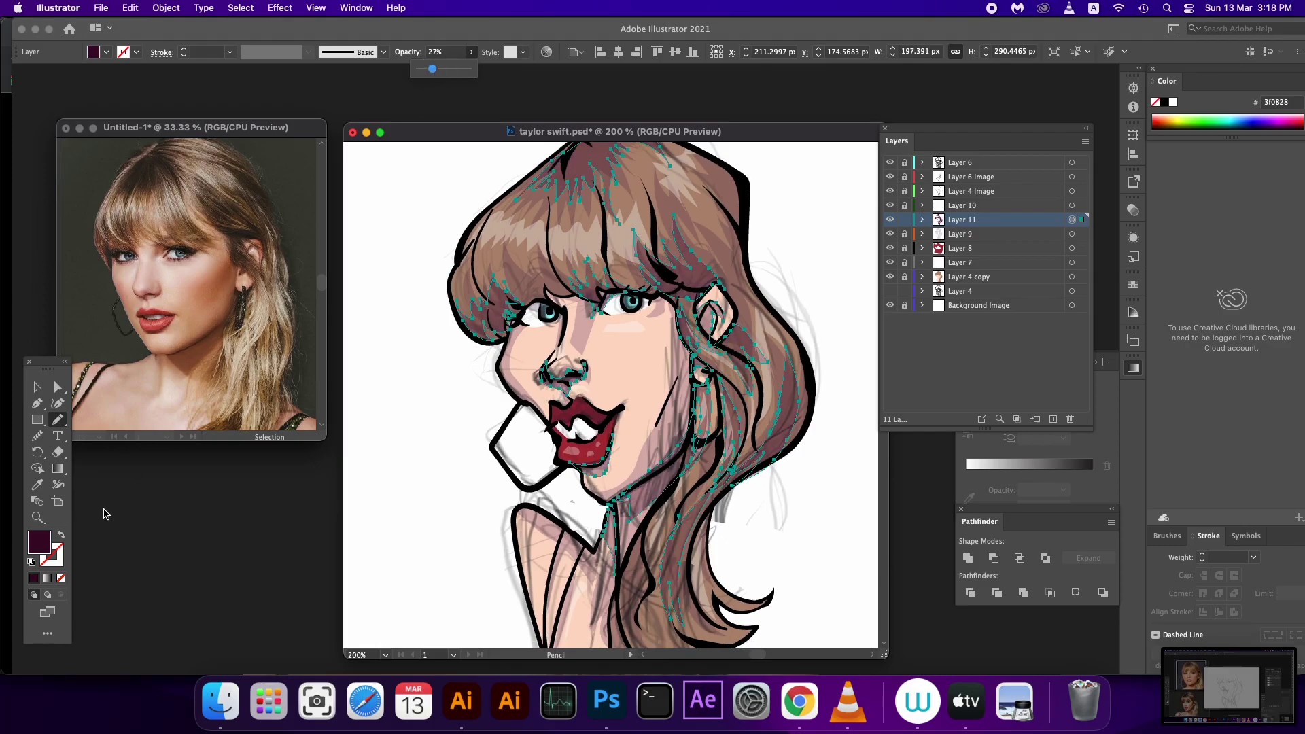
- Set the shadow fill to purple 4c0531 and deselect it
double_click(39, 542)
left_click(599, 522)
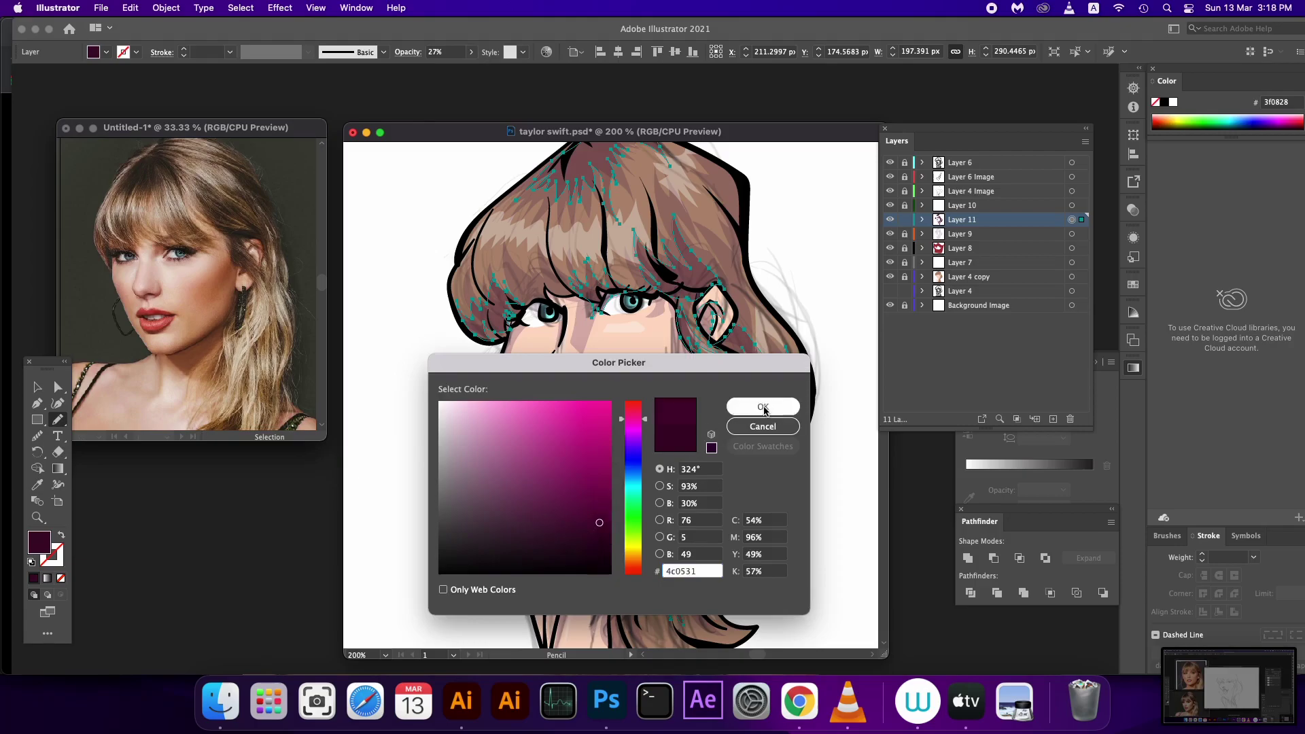
left_click(762, 407)
left_click(39, 386)
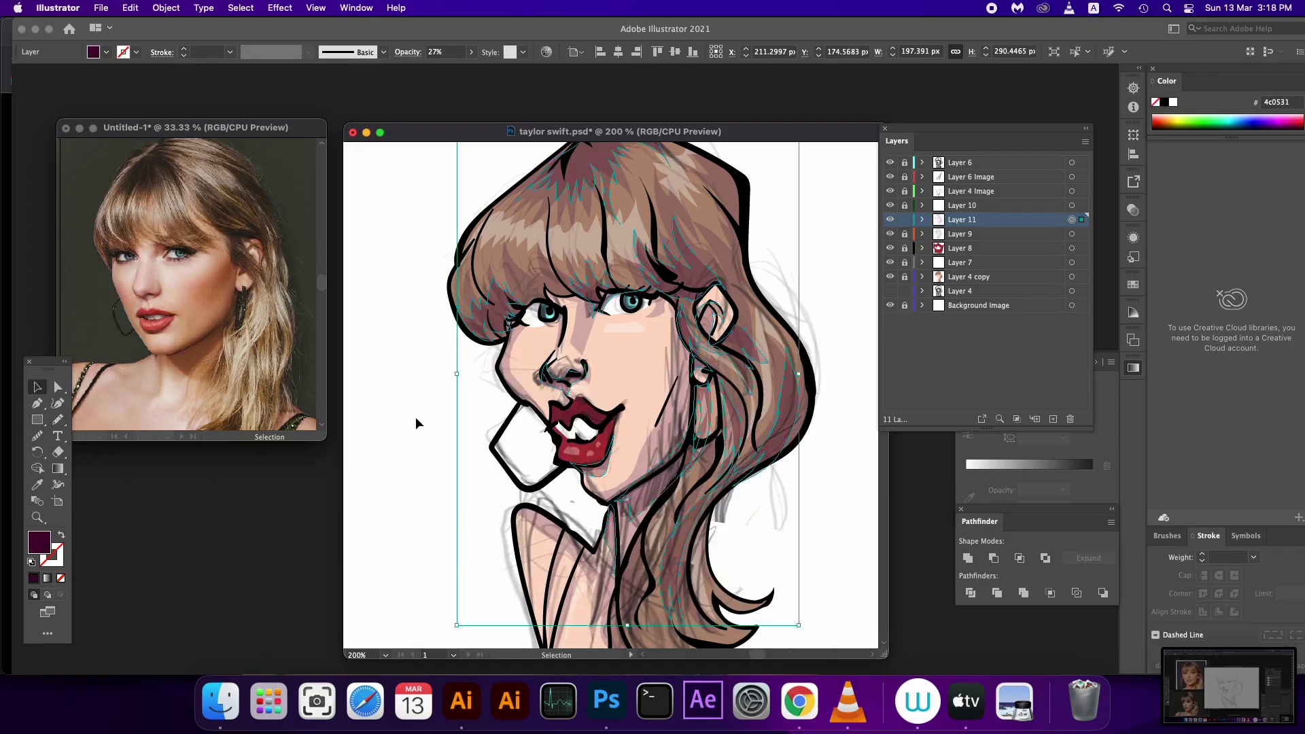
left_click(416, 422)
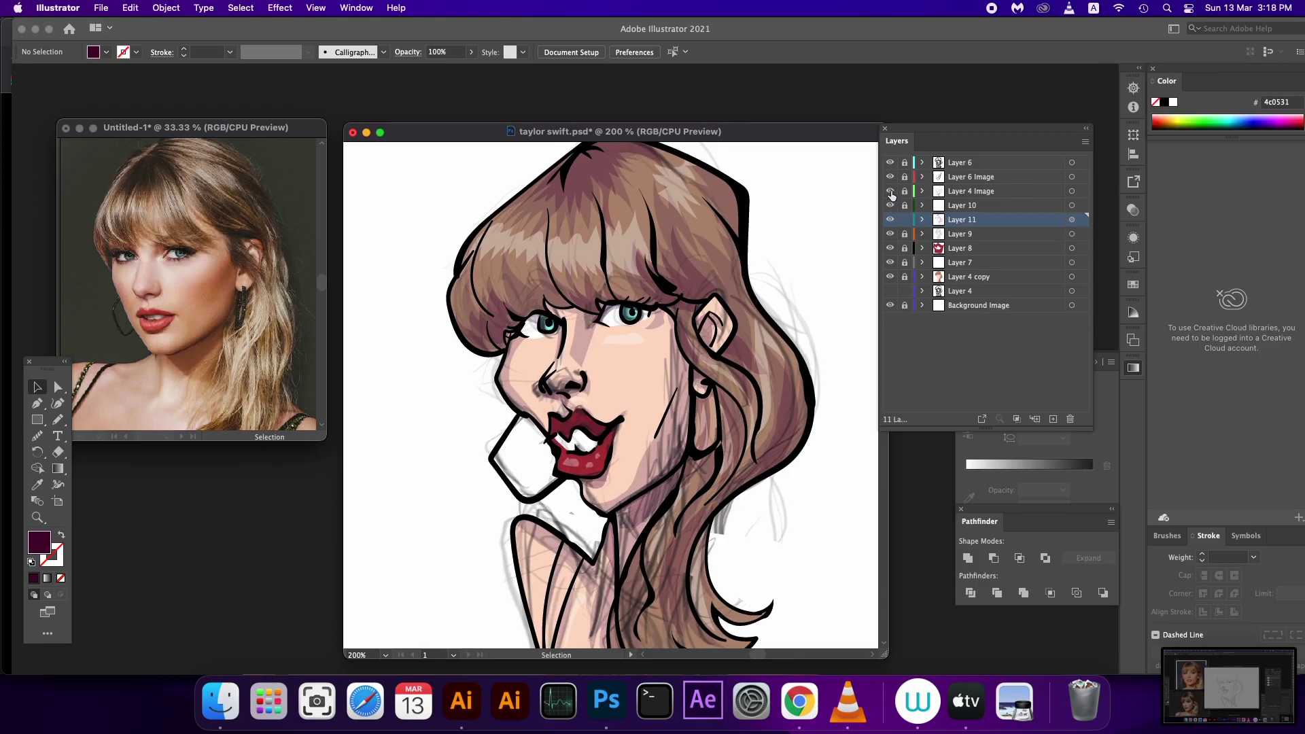
- Hide the Layer 4 Image and Layer 6 Image sketches, then select all Layer 6 artwork
left_click(890, 191)
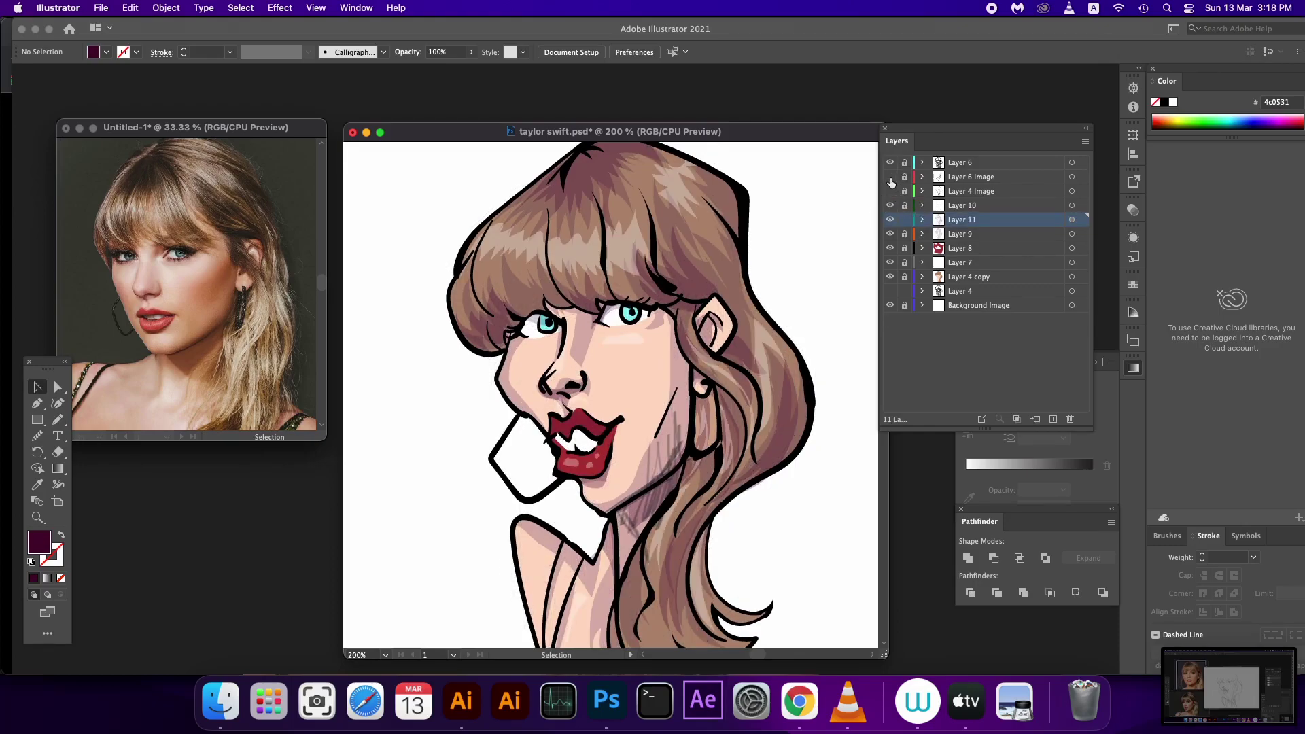
left_click(890, 178)
mouse_move(708, 418)
left_mouse_down()
mouse_move(645, 302)
mouse_move(686, 372)
left_mouse_up()
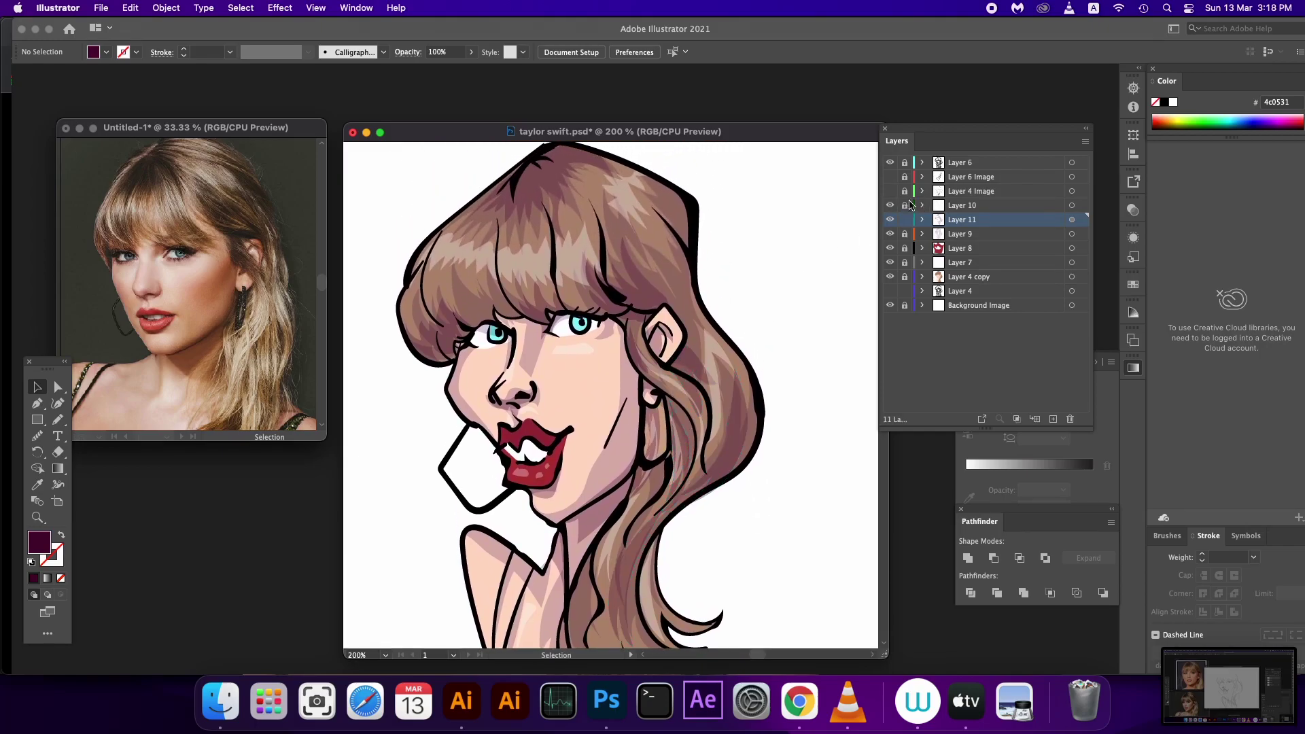
left_click(1072, 163)
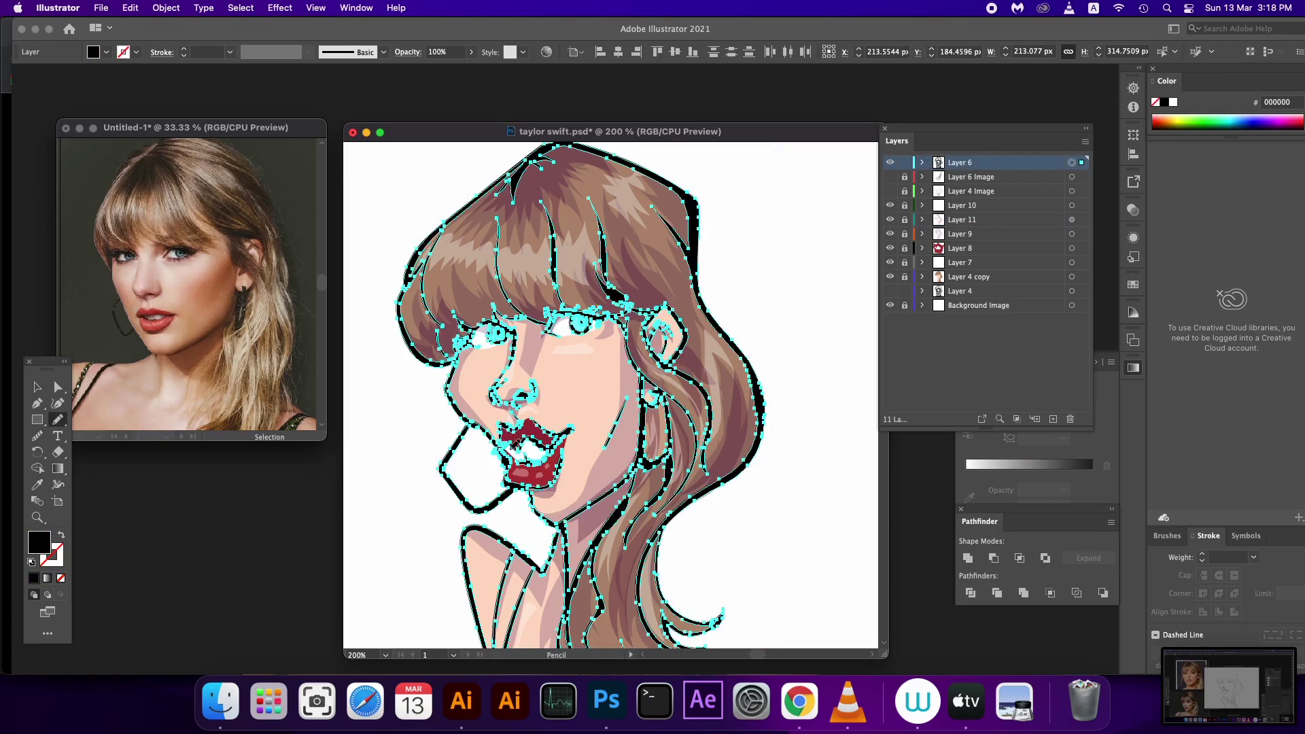
- Zoom in and inspect the white shapes and face outline paths around the lips on Layer 6
key("b")
scroll(544, 429, "up", 2)
scroll(483, 443, "down", 3)
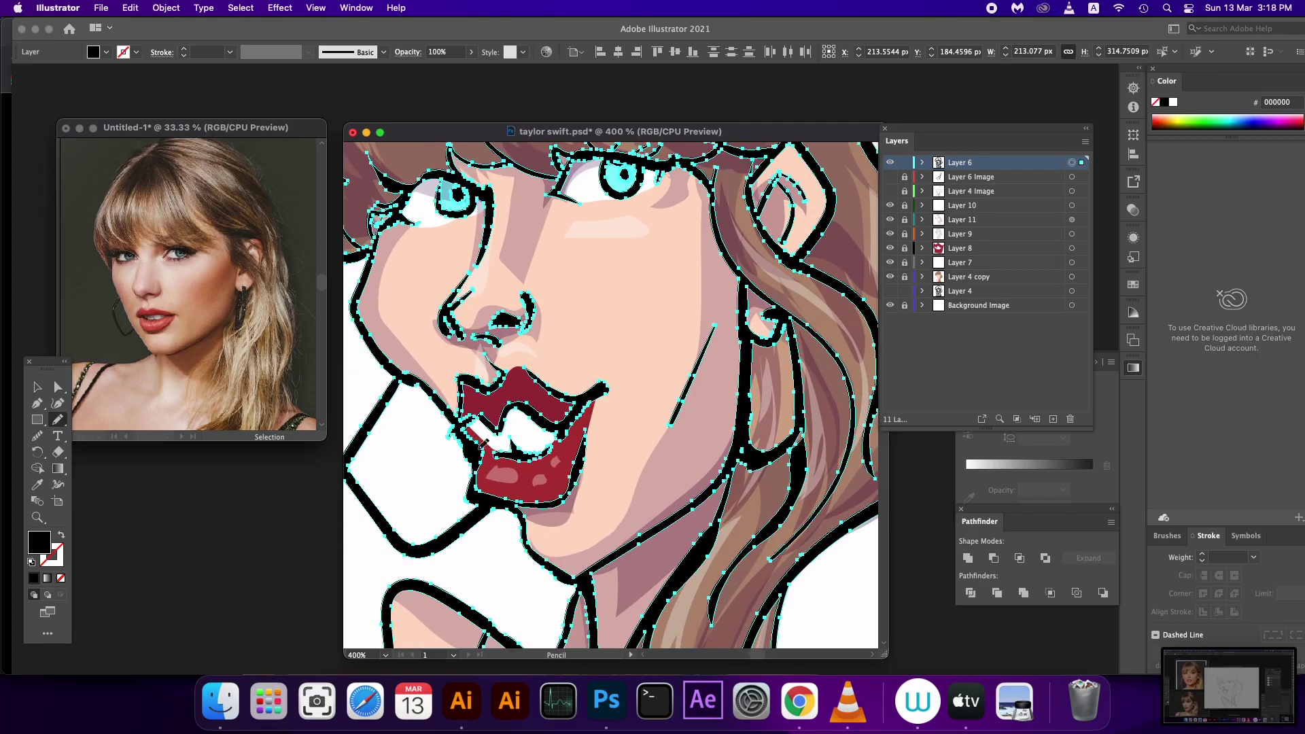
left_click(445, 441, "super")
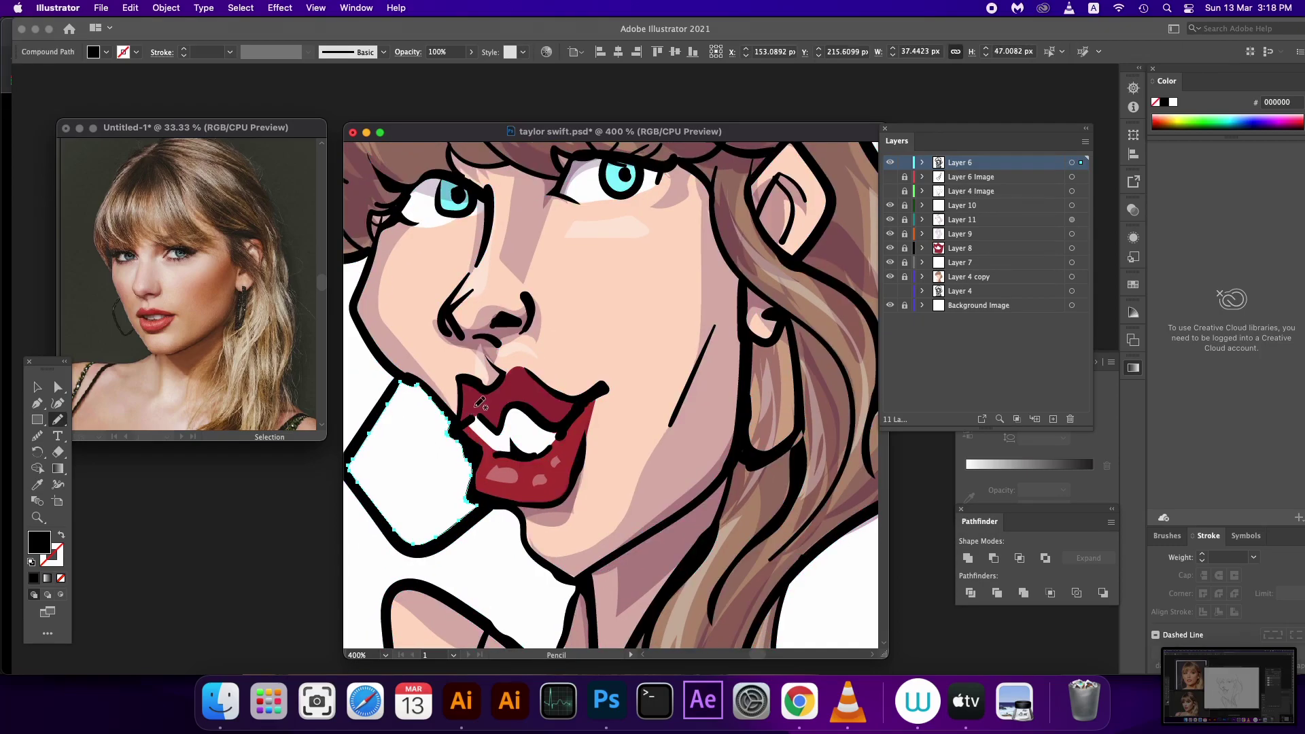
left_click(1072, 163)
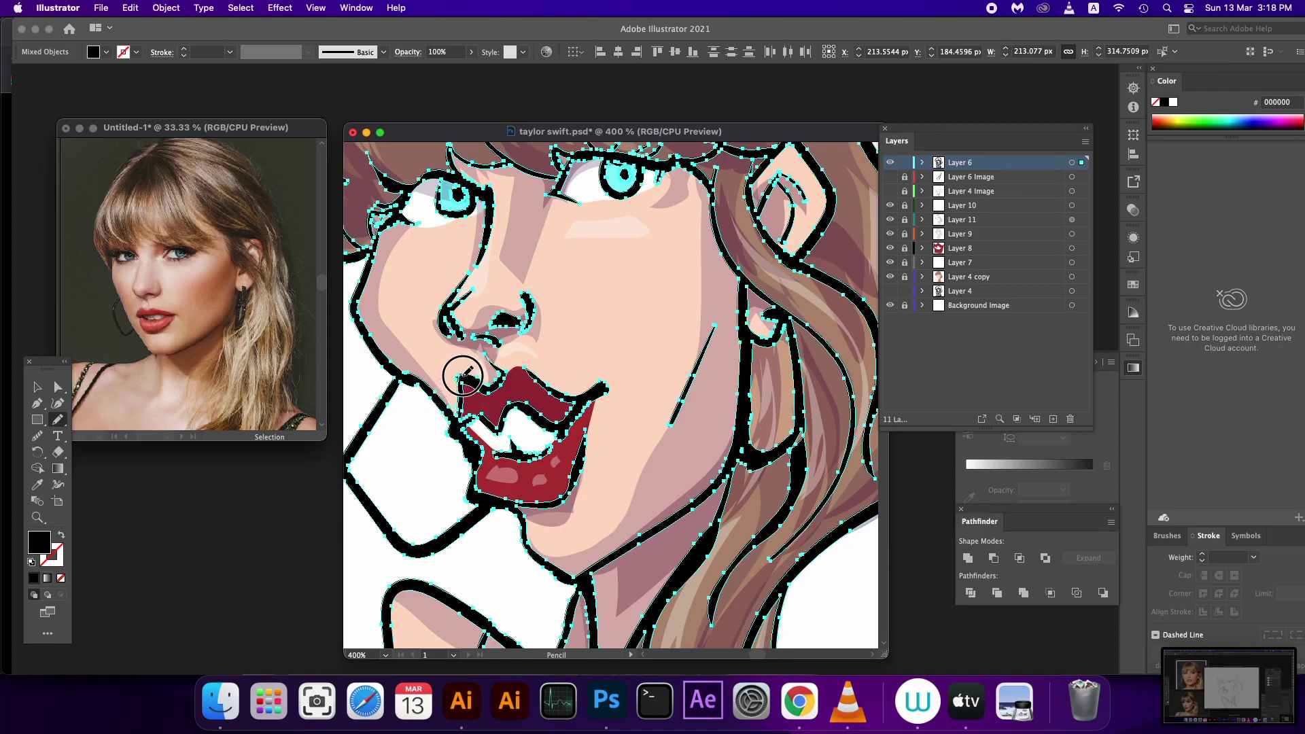
left_click(477, 388, "super")
left_click(468, 420, "super")
key("super+a")
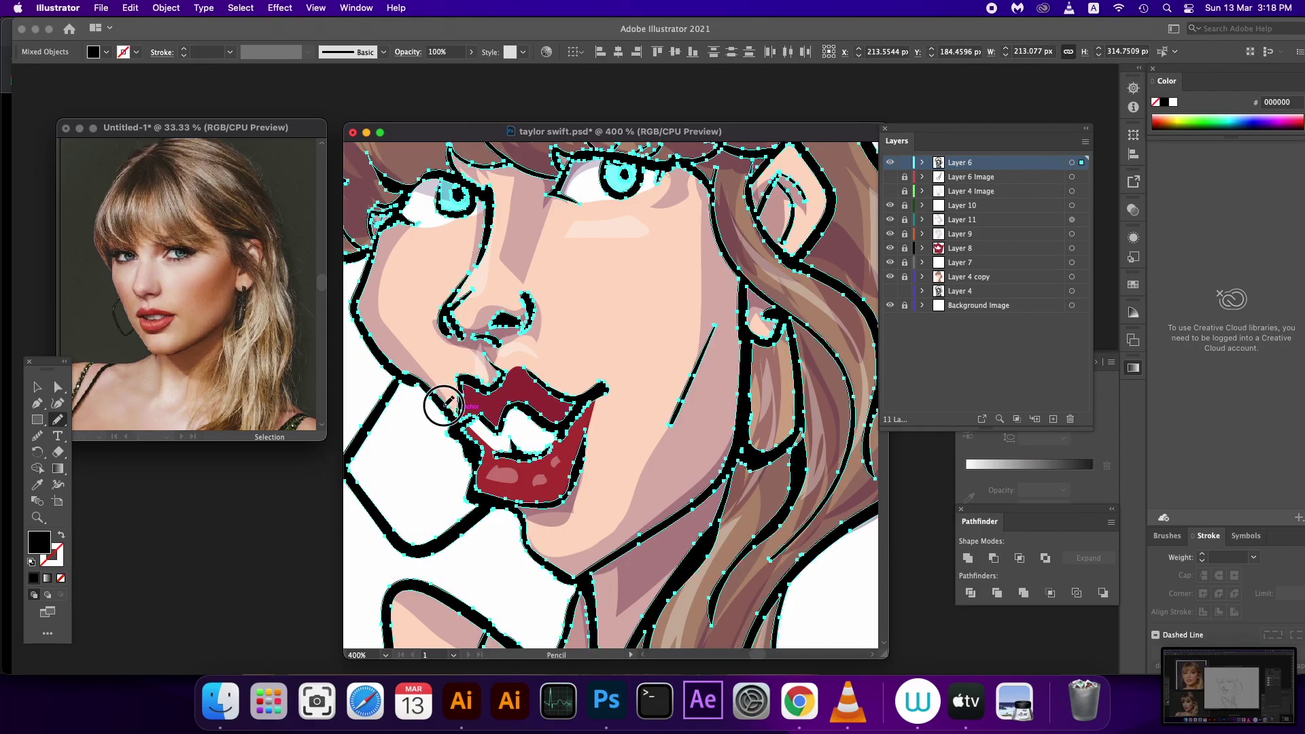
left_click(461, 381, "super")
left_click_drag(494, 423, 531, 519)
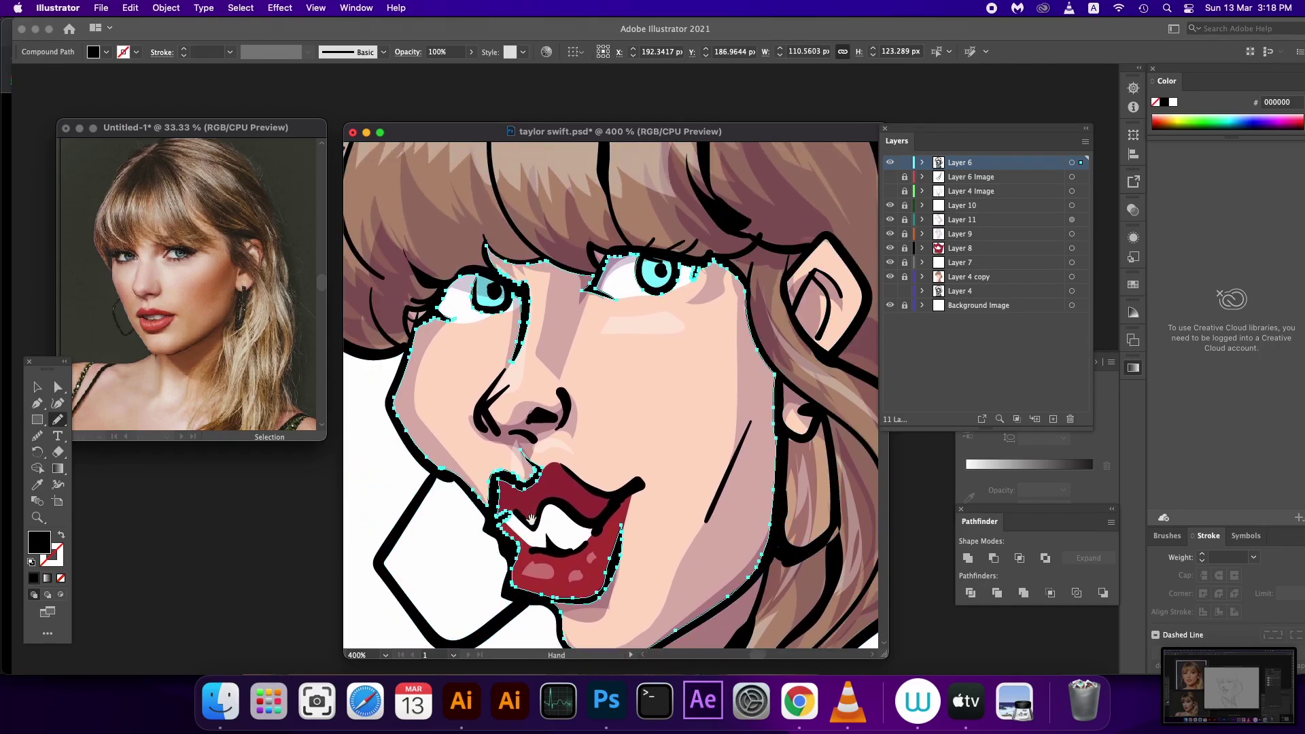
key("super")
- Zoom out, deselect everything and lock Layer 6
key("super+minus")
key("super+minus")
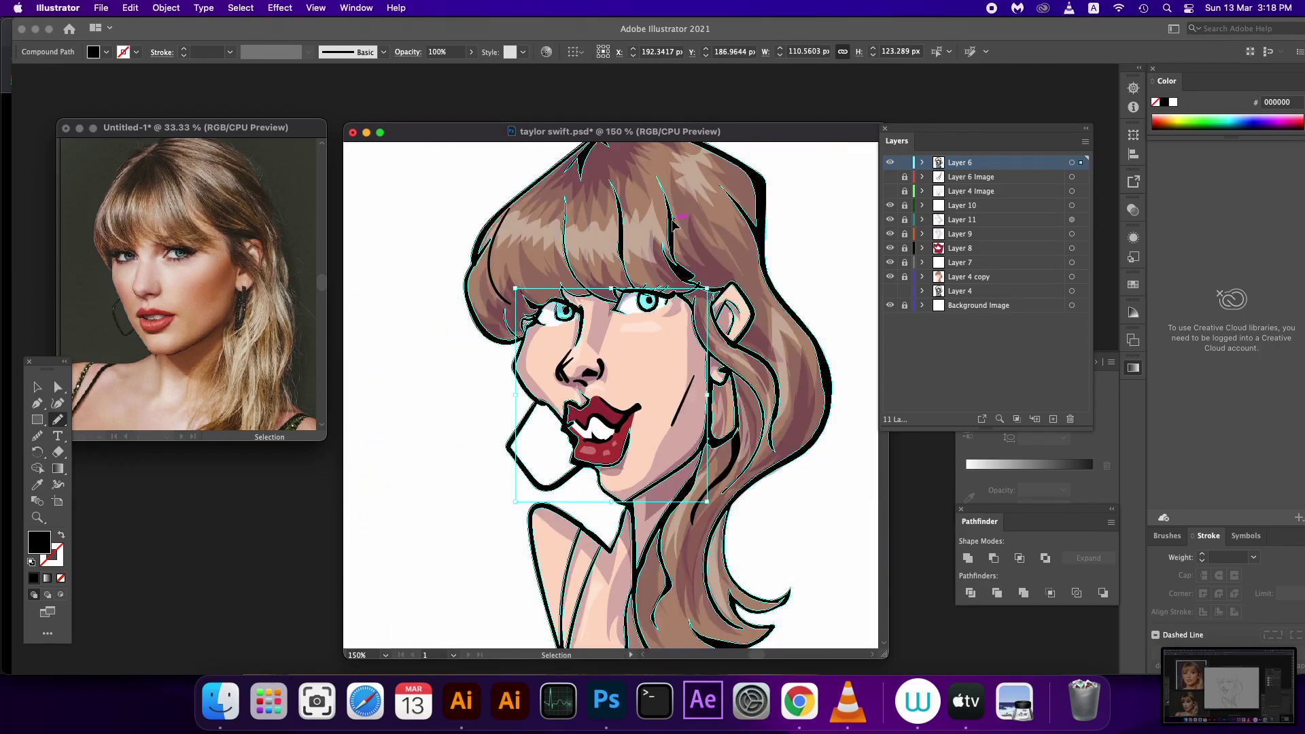
key("super+minus")
key("ctrl+shift+a")
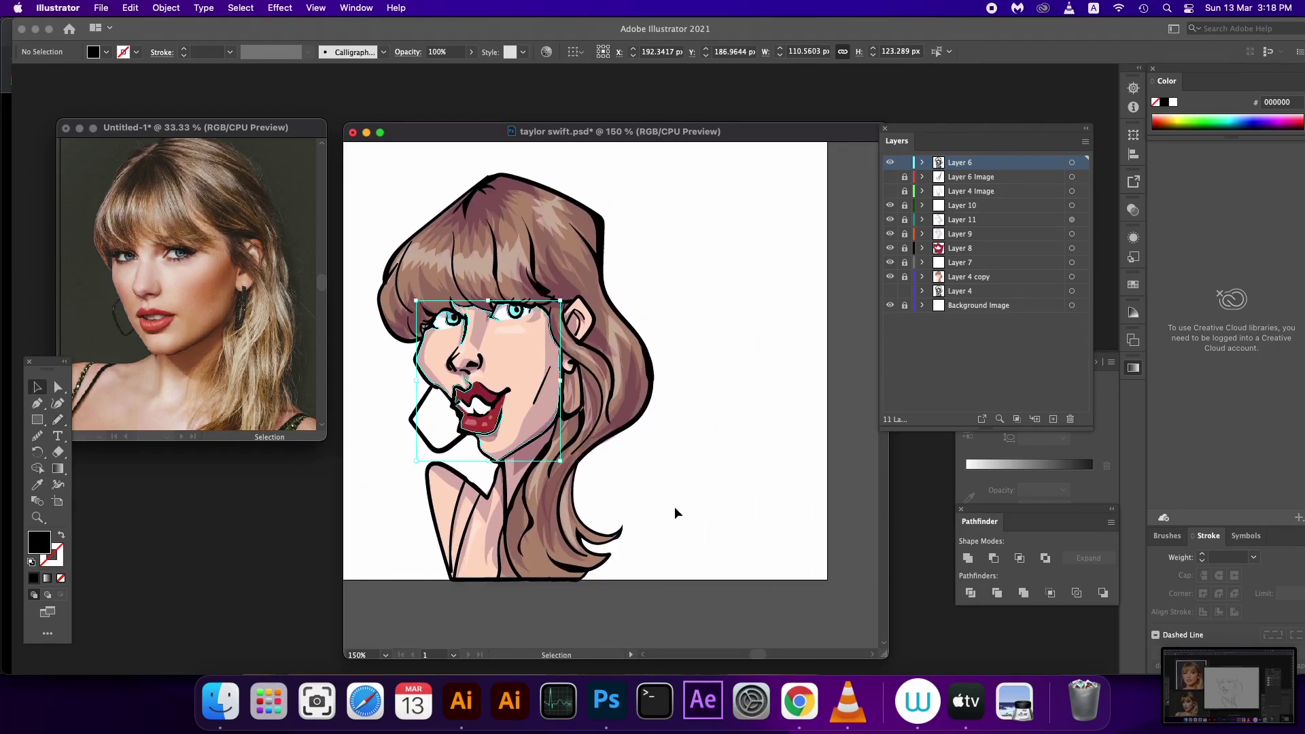
key("v")
scroll(673, 512, "left", 5)
left_click(904, 163)
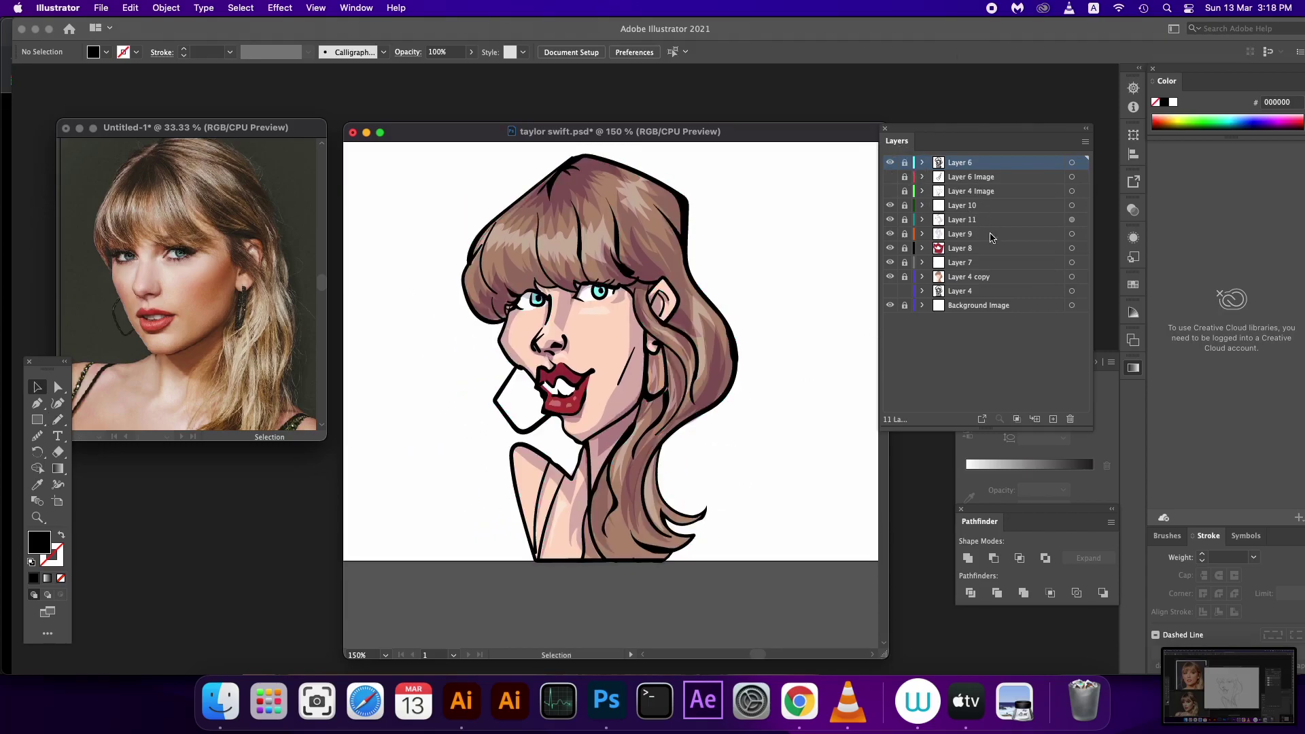
- Add Layer 12 and paint a white (#ffffff) brush highlight on the lower lip
left_click(1052, 419)
key("ctrl+equal")
key("ctrl+equal")
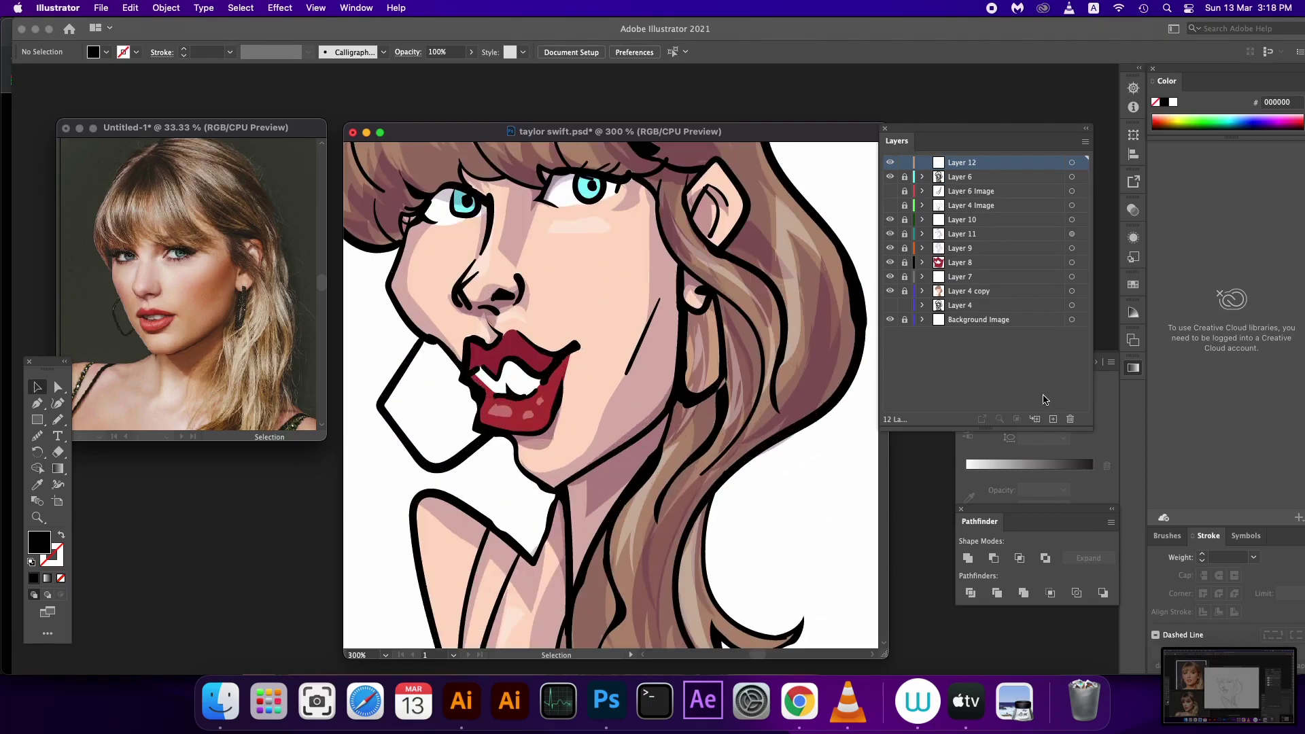
key("b")
double_click(56, 538)
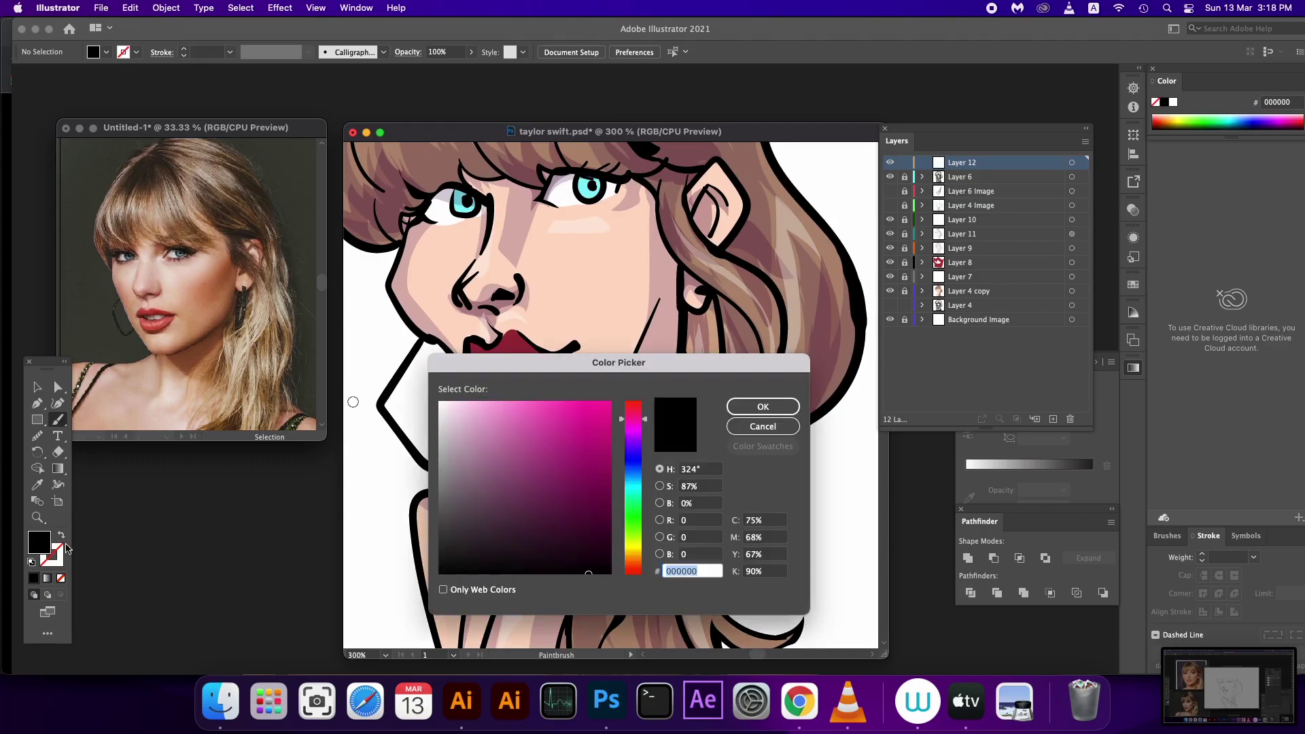
type("ffffff")
key("Return")
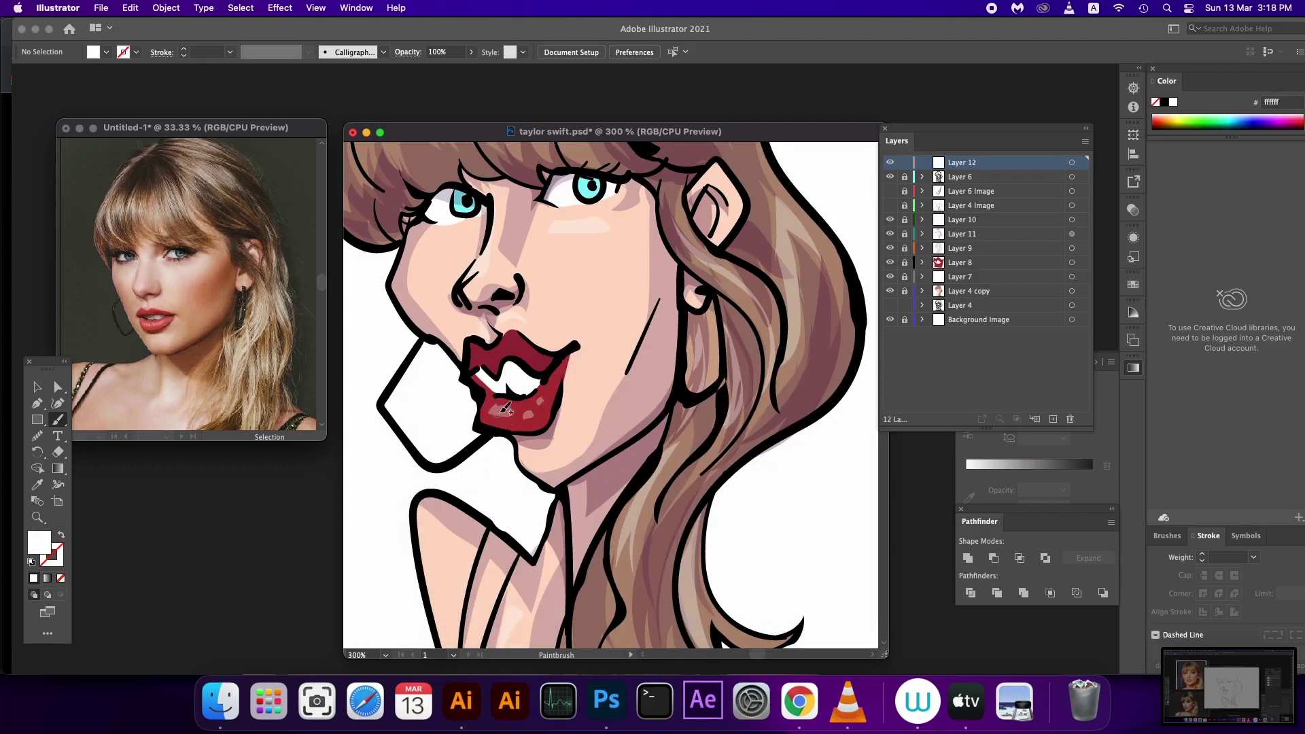
left_click_drag(501, 402, 509, 410)
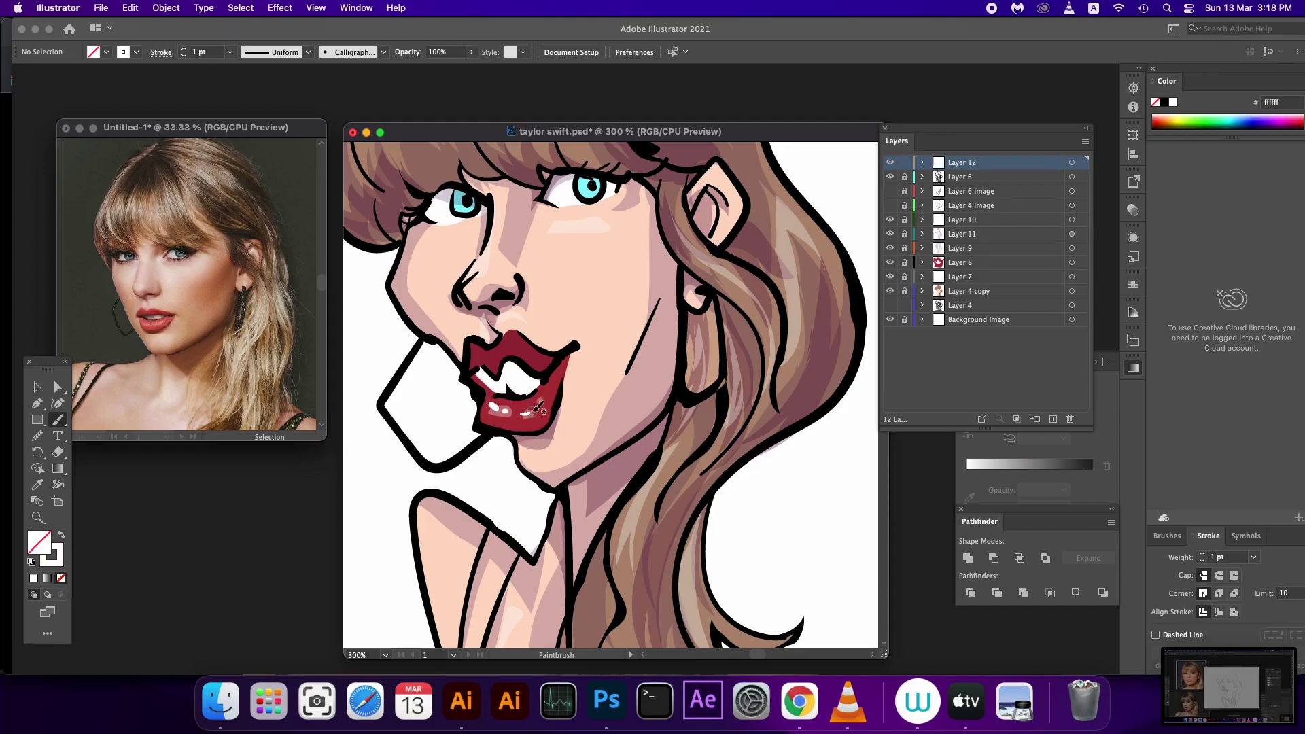
- Paint white highlight strokes down the hair edges near the neck and ear
mouse_move(607, 355)
left_mouse_down()
mouse_move(603, 508)
mouse_move(630, 524)
left_mouse_up()
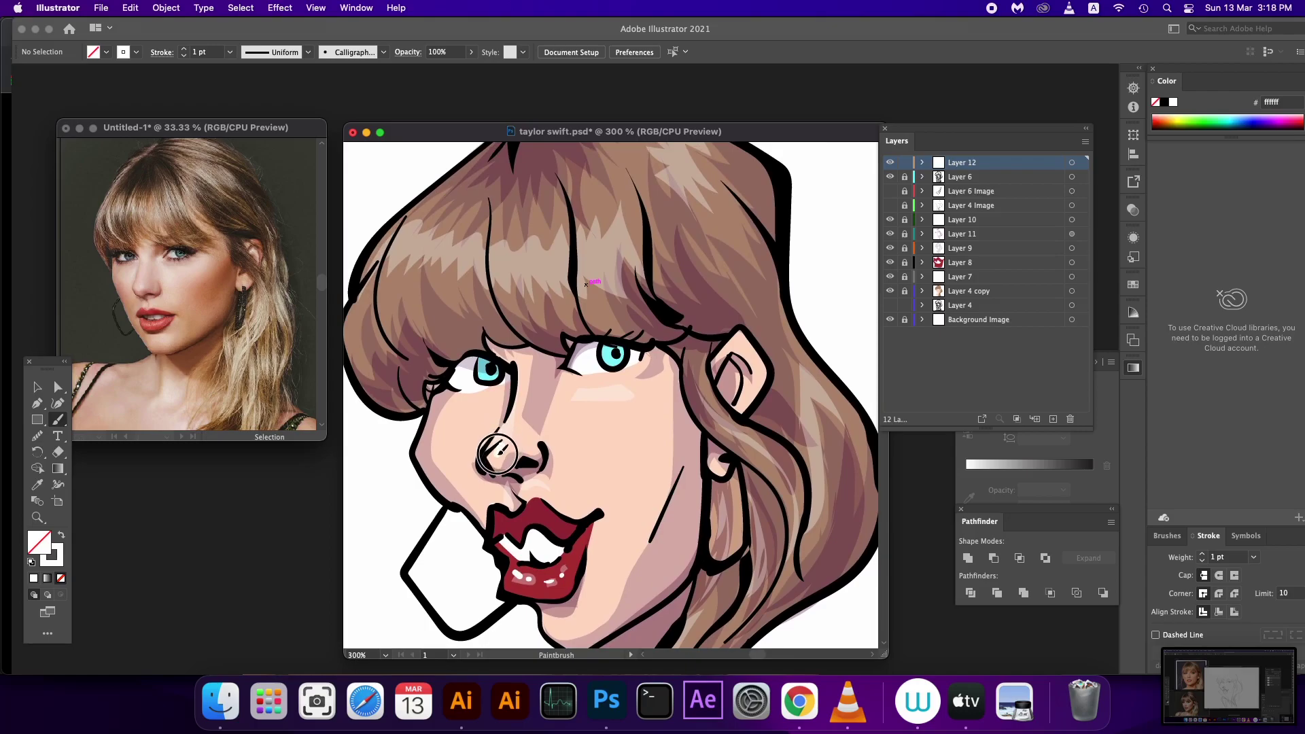
mouse_move(584, 490)
left_mouse_down()
mouse_move(578, 527)
mouse_move(552, 472)
left_mouse_up()
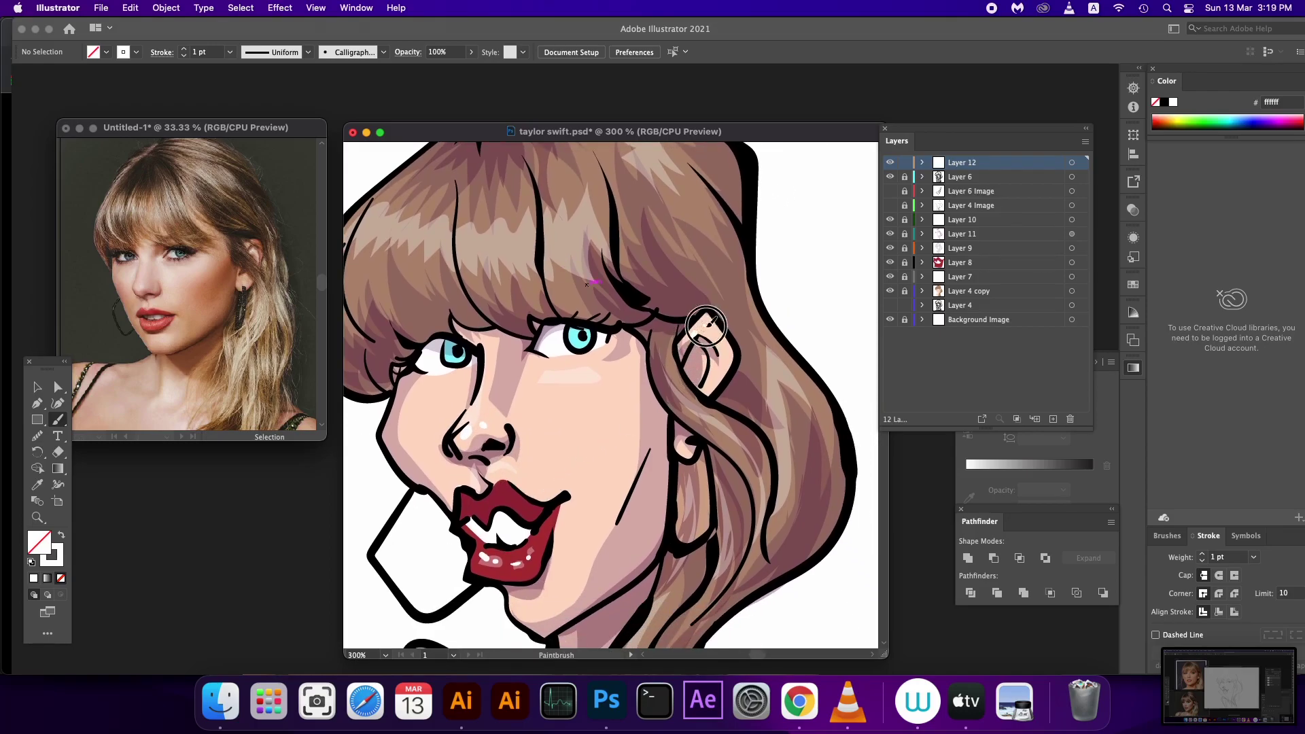
left_click_drag(588, 349, 587, 376)
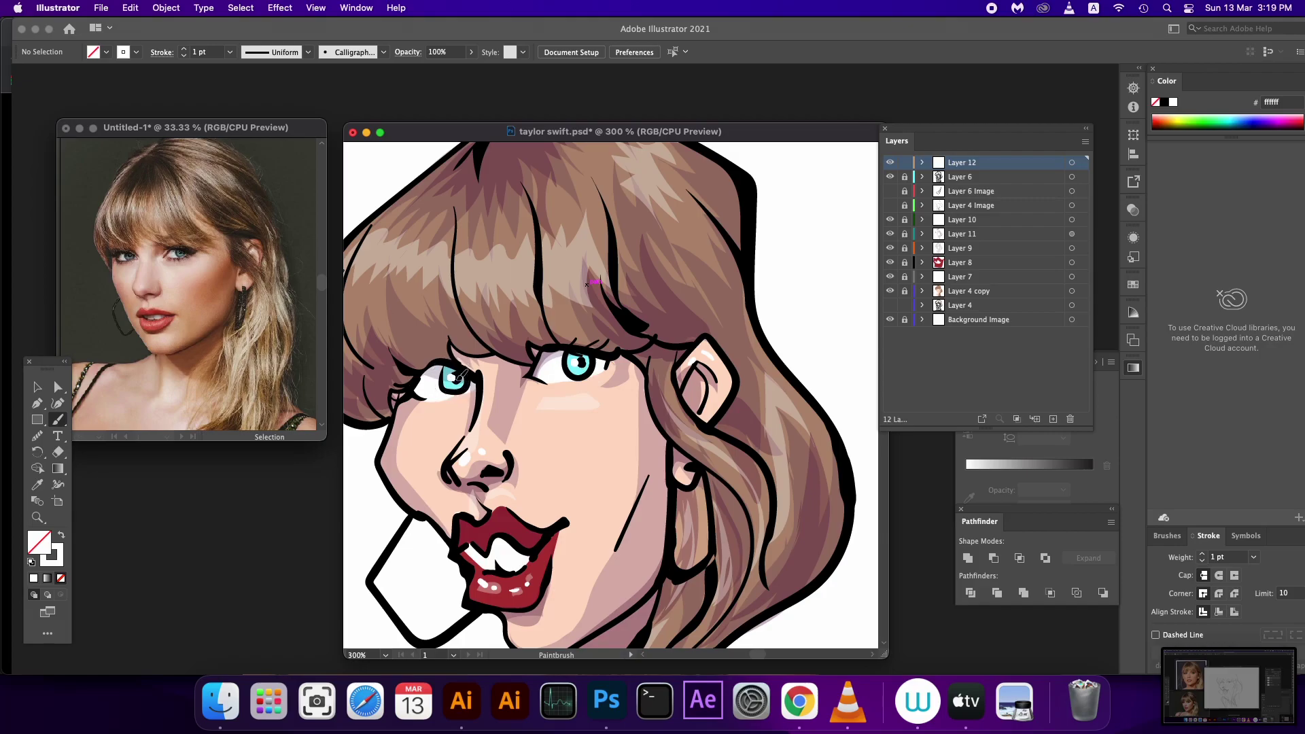
mouse_move(663, 512)
left_mouse_down()
mouse_move(687, 325)
mouse_move(676, 374)
left_mouse_up()
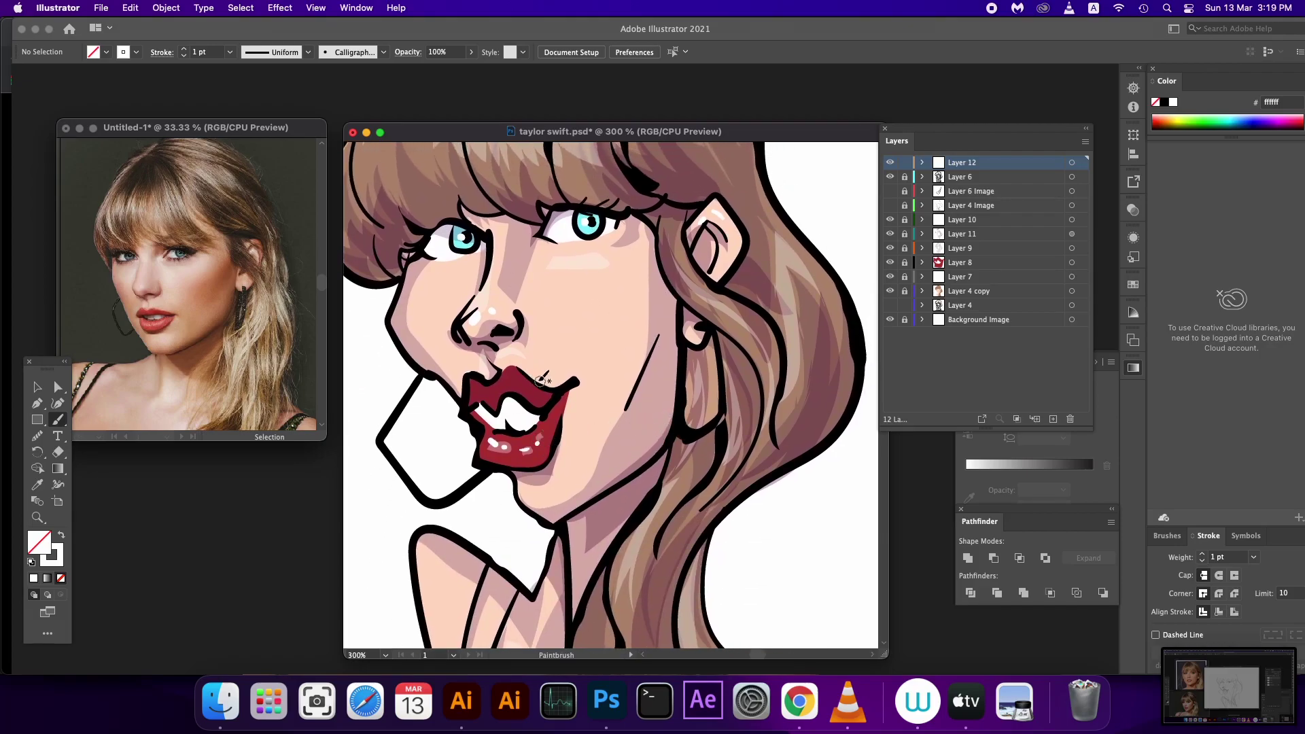
mouse_move(686, 401)
left_mouse_down()
mouse_move(646, 524)
mouse_move(644, 344)
left_mouse_up()
left_click_drag(739, 330, 702, 410)
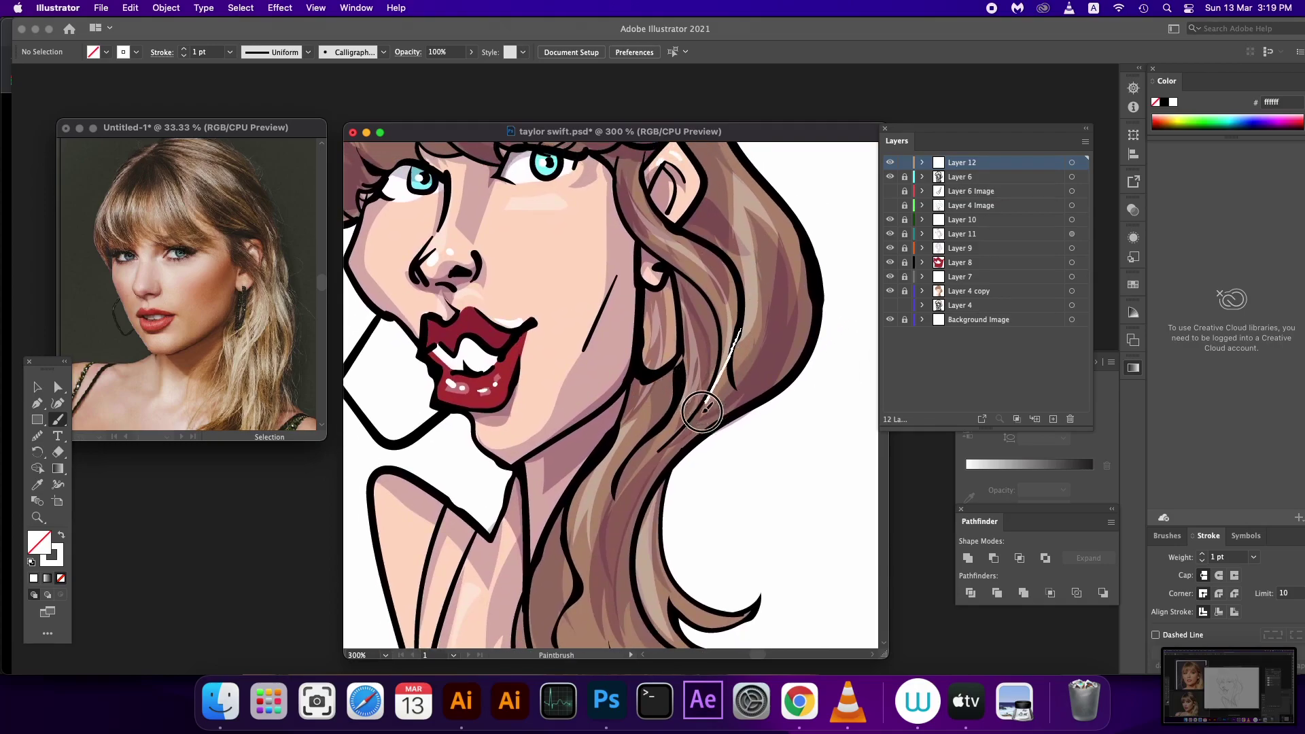
key("super+z")
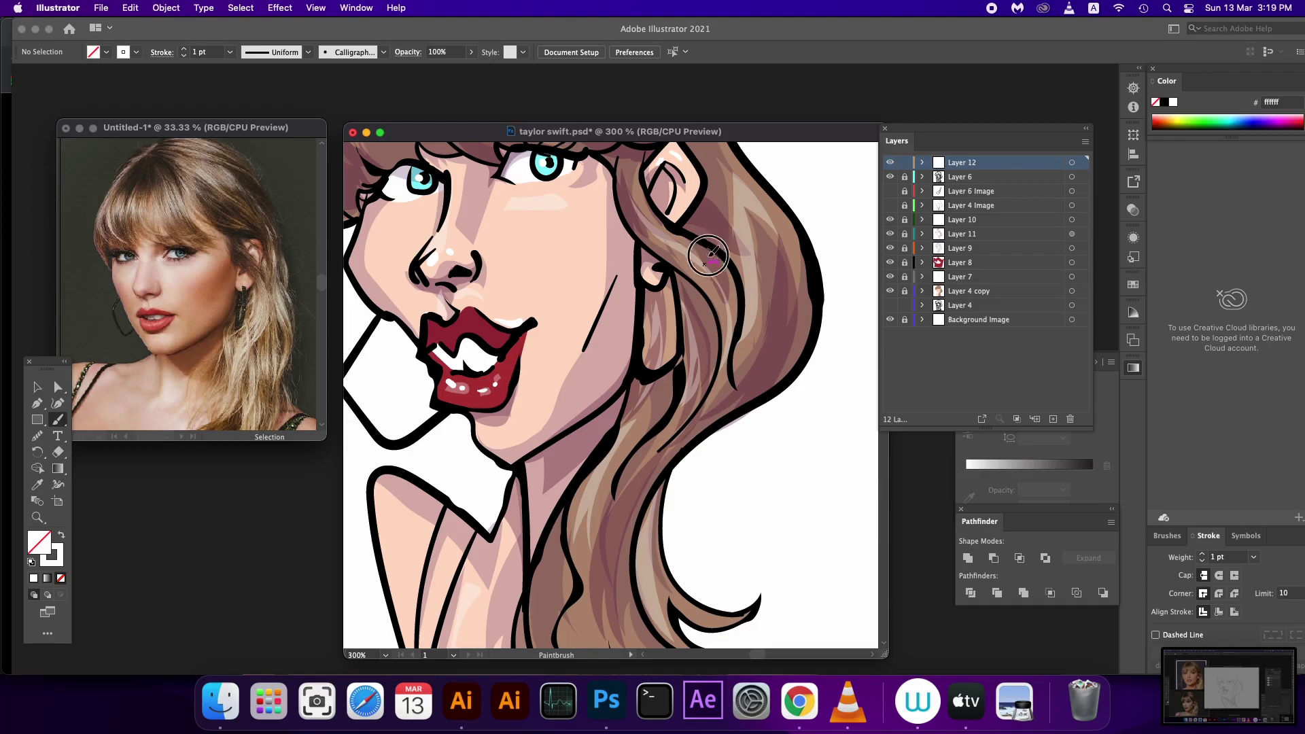
left_click_drag(708, 256, 632, 577)
mouse_move(643, 450)
left_mouse_down()
mouse_move(646, 583)
mouse_move(632, 618)
left_mouse_up()
left_click_drag(676, 273, 737, 523)
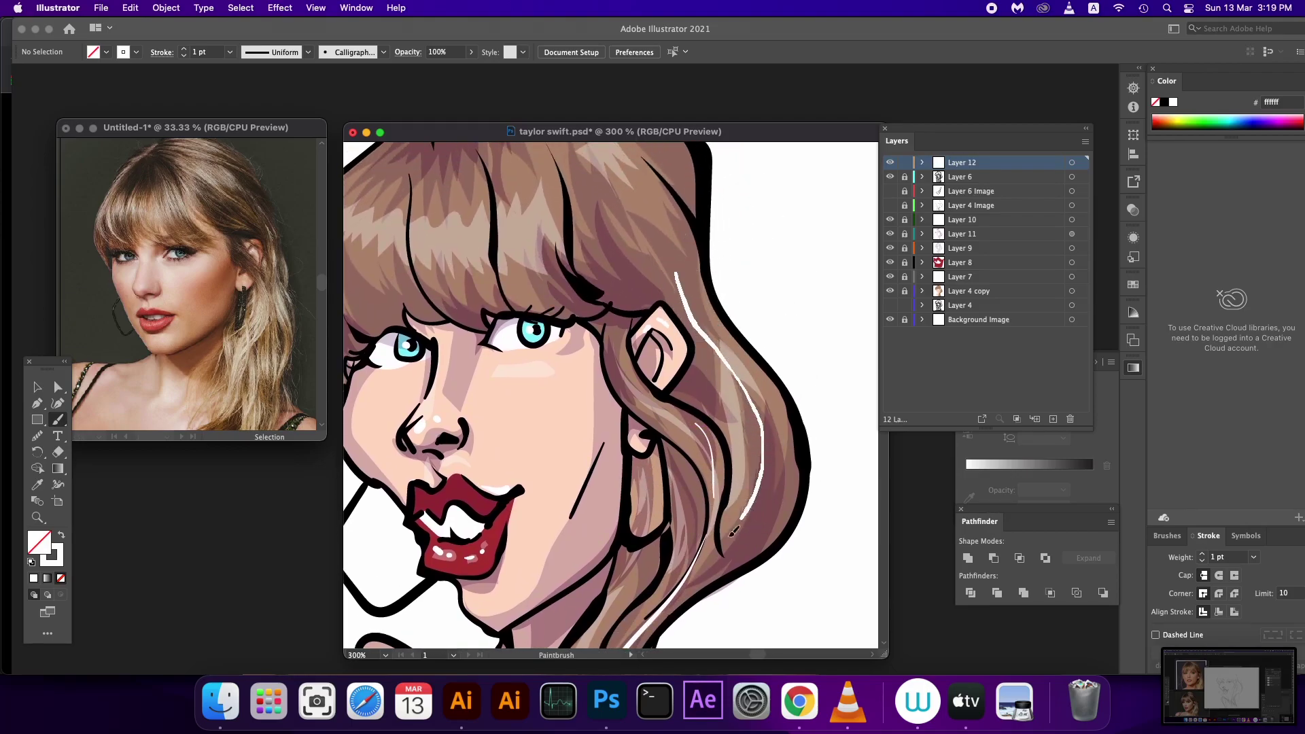
- Paint white highlights along the hair's left edge and zoom out to the whole caricature
left_click_drag(517, 246, 618, 334)
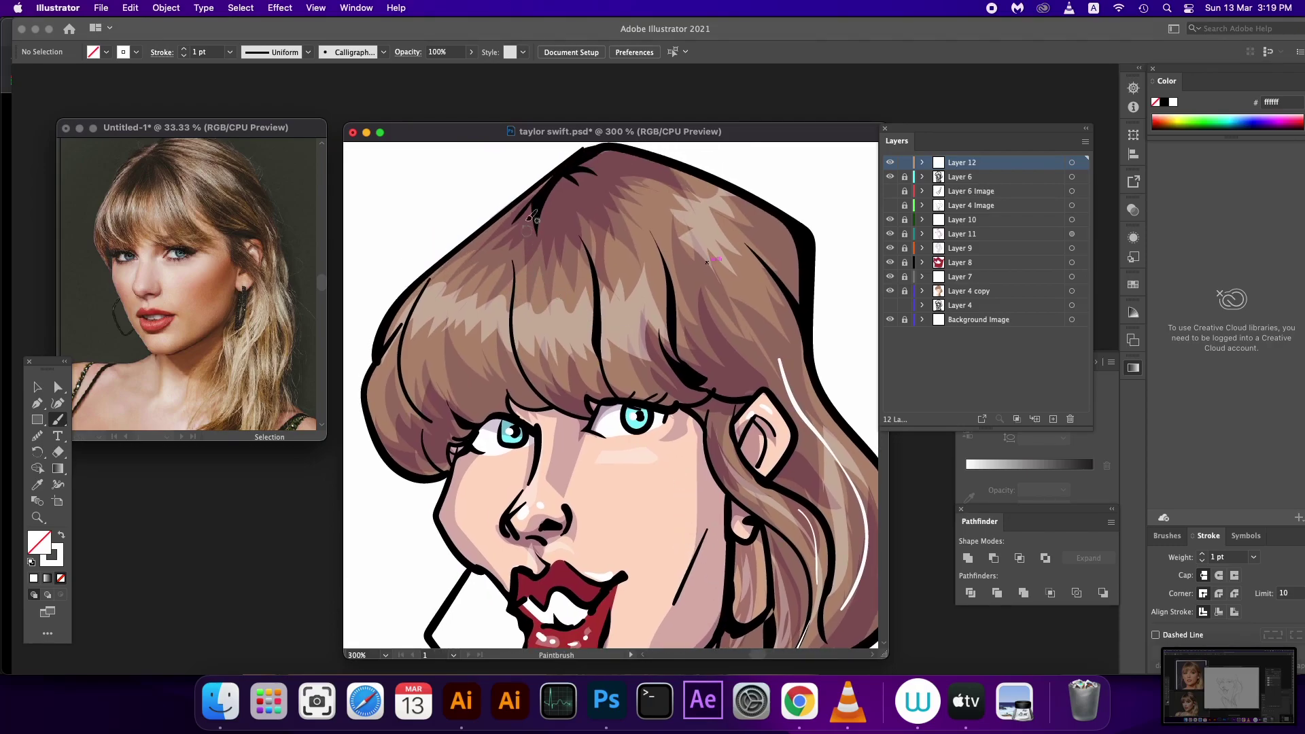
left_click_drag(532, 216, 380, 432)
mouse_move(601, 284)
left_mouse_down()
mouse_move(535, 314)
mouse_move(490, 435)
left_mouse_up()
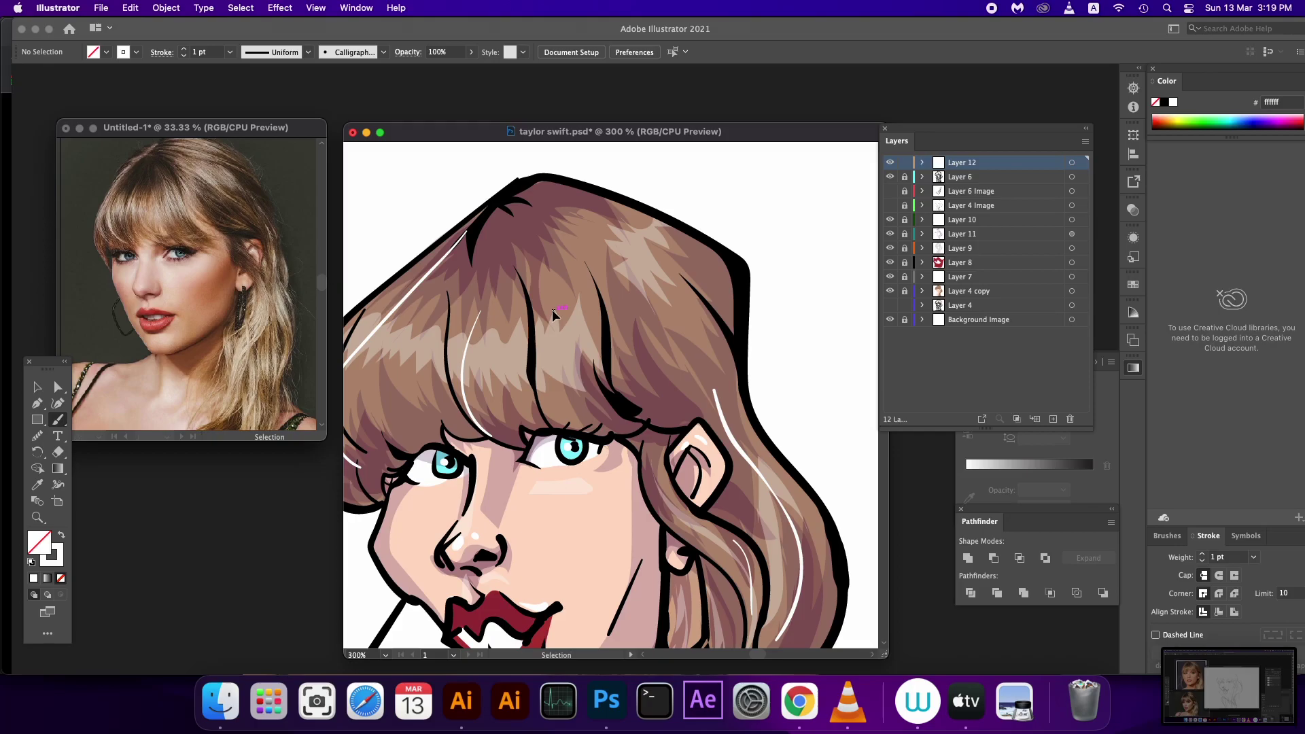
key("super+minus")
key("super+minus")
left_click_drag(728, 417, 646, 364)
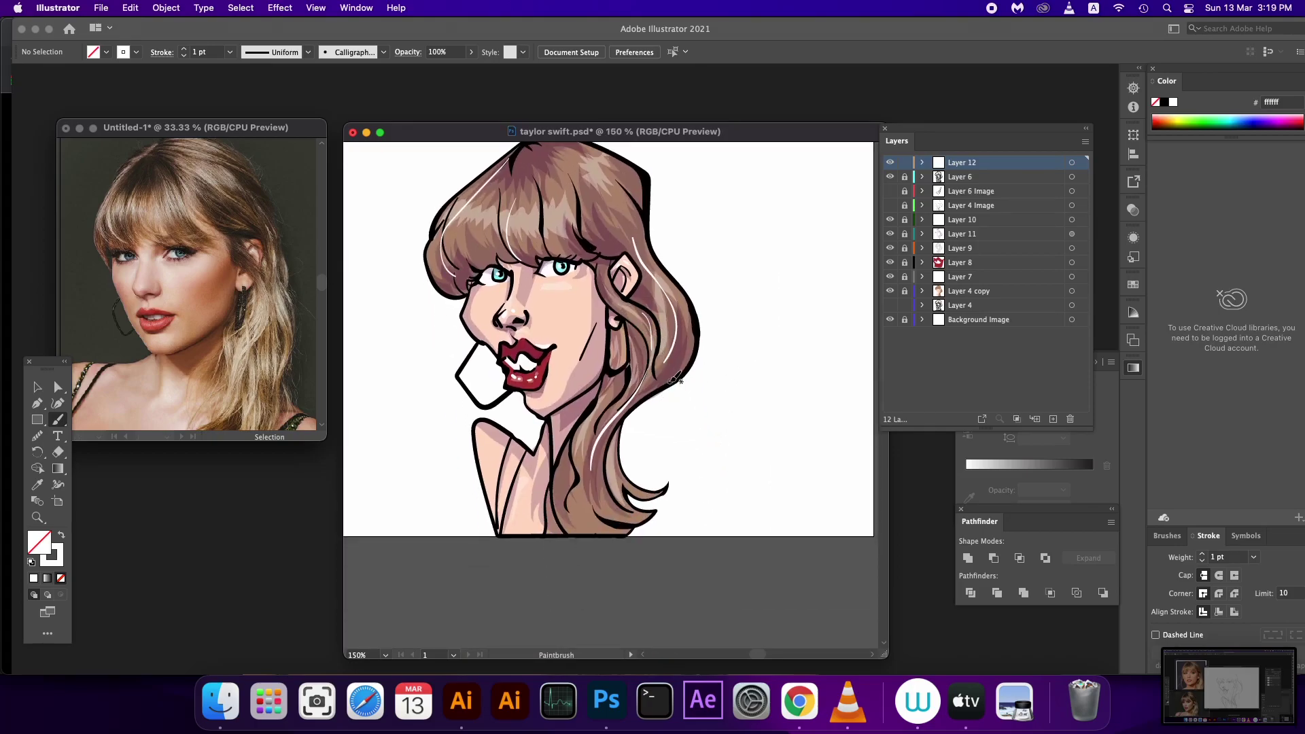
- Lock Layer 12, duplicate Layer 6 and select the copy's line art
scroll(719, 387, "up", 2)
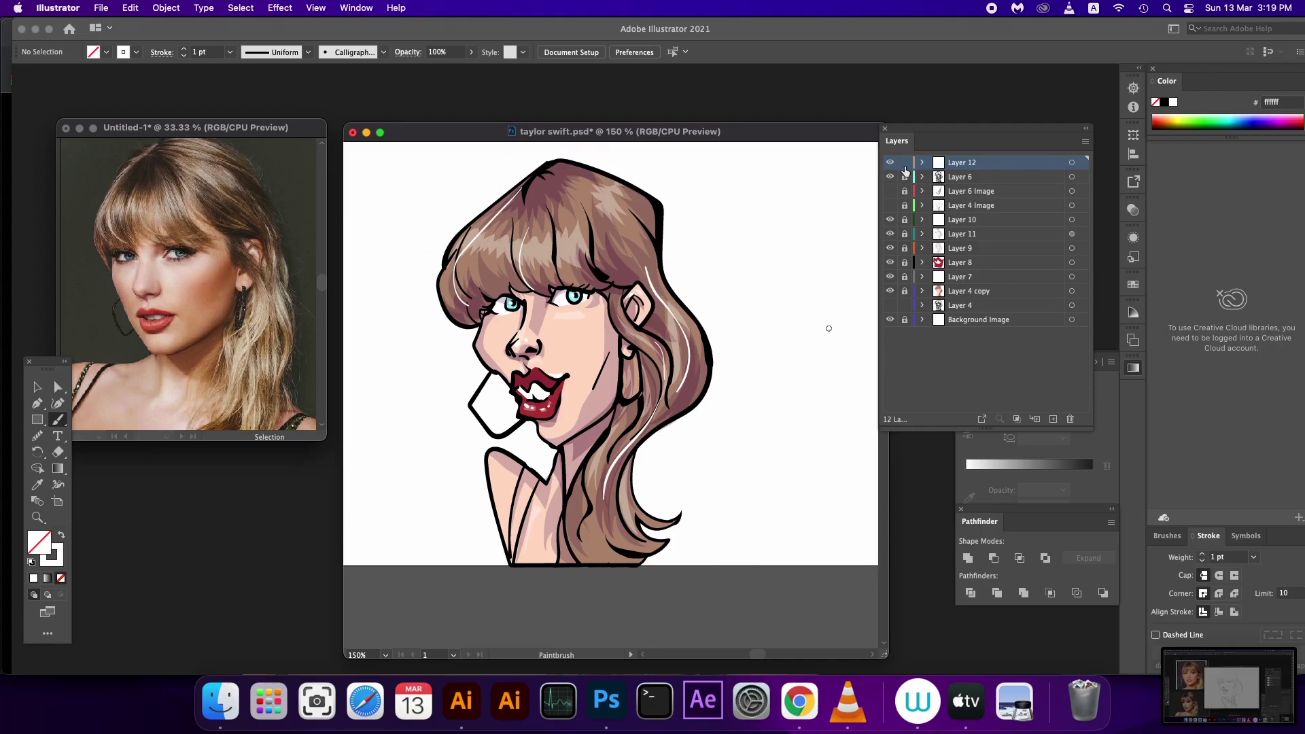
left_click(905, 163)
left_click(1007, 178)
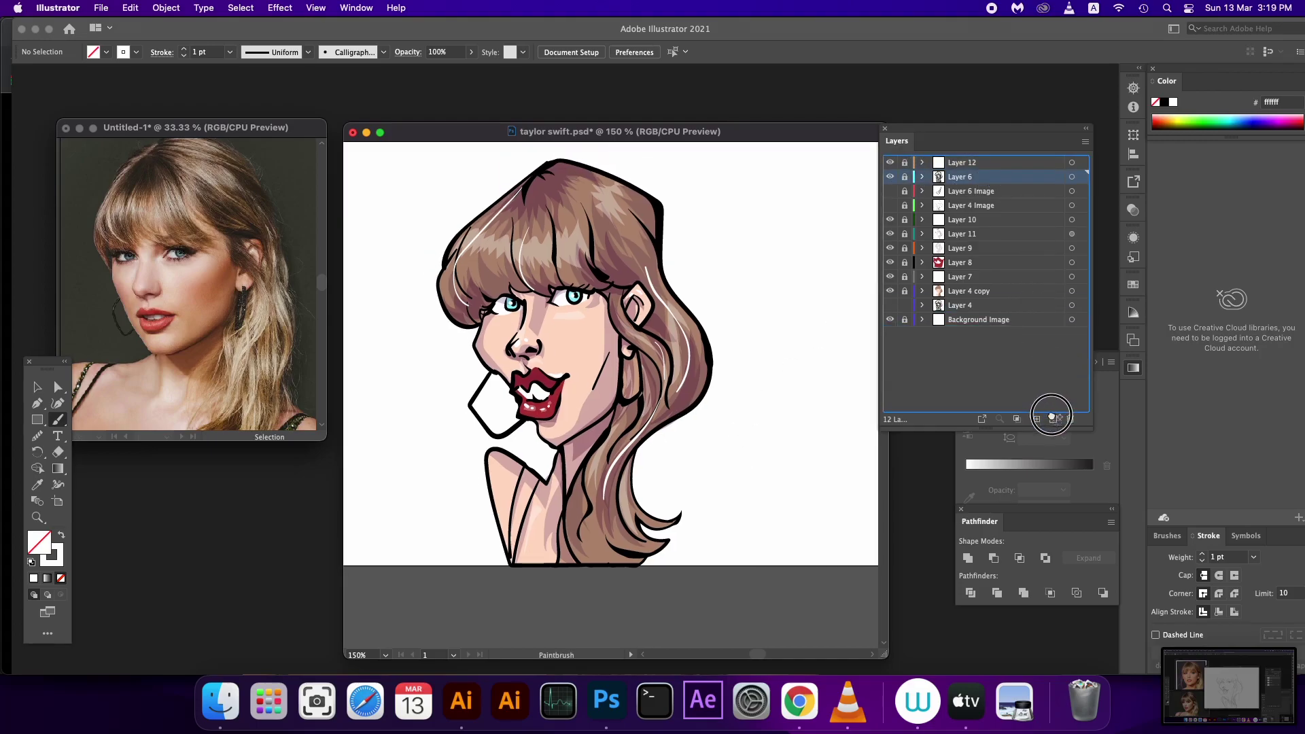
left_click(1052, 416)
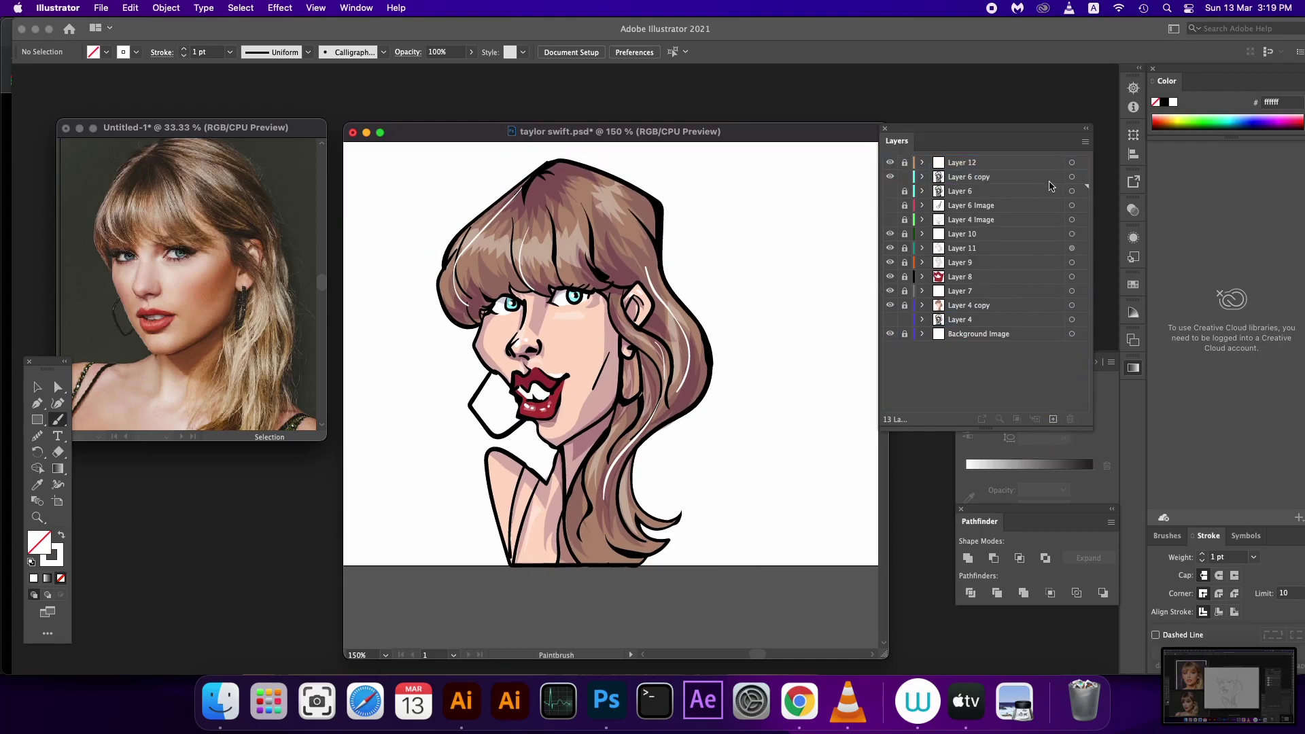
left_click(1071, 176)
left_click(58, 452)
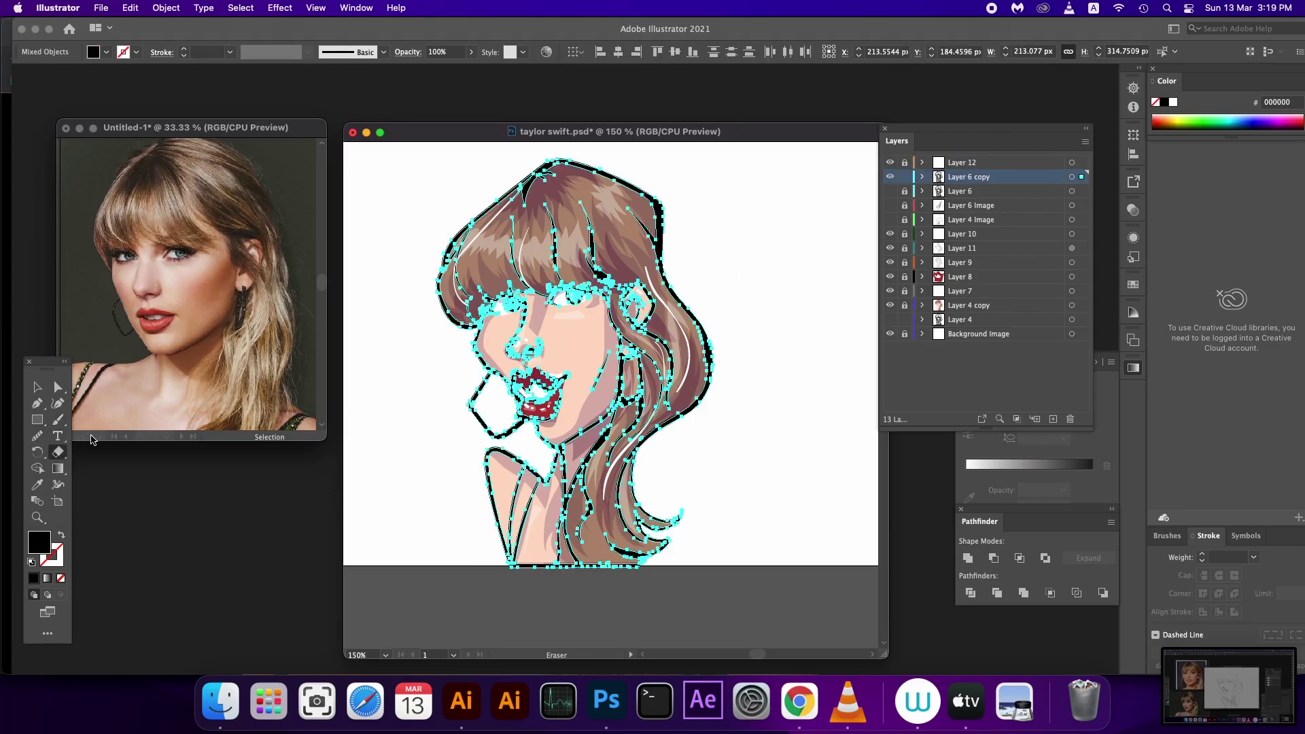
- Set the Eraser tool size to 10 pt
key("super+equal")
key("super+equal")
scroll(555, 280, "down", 2)
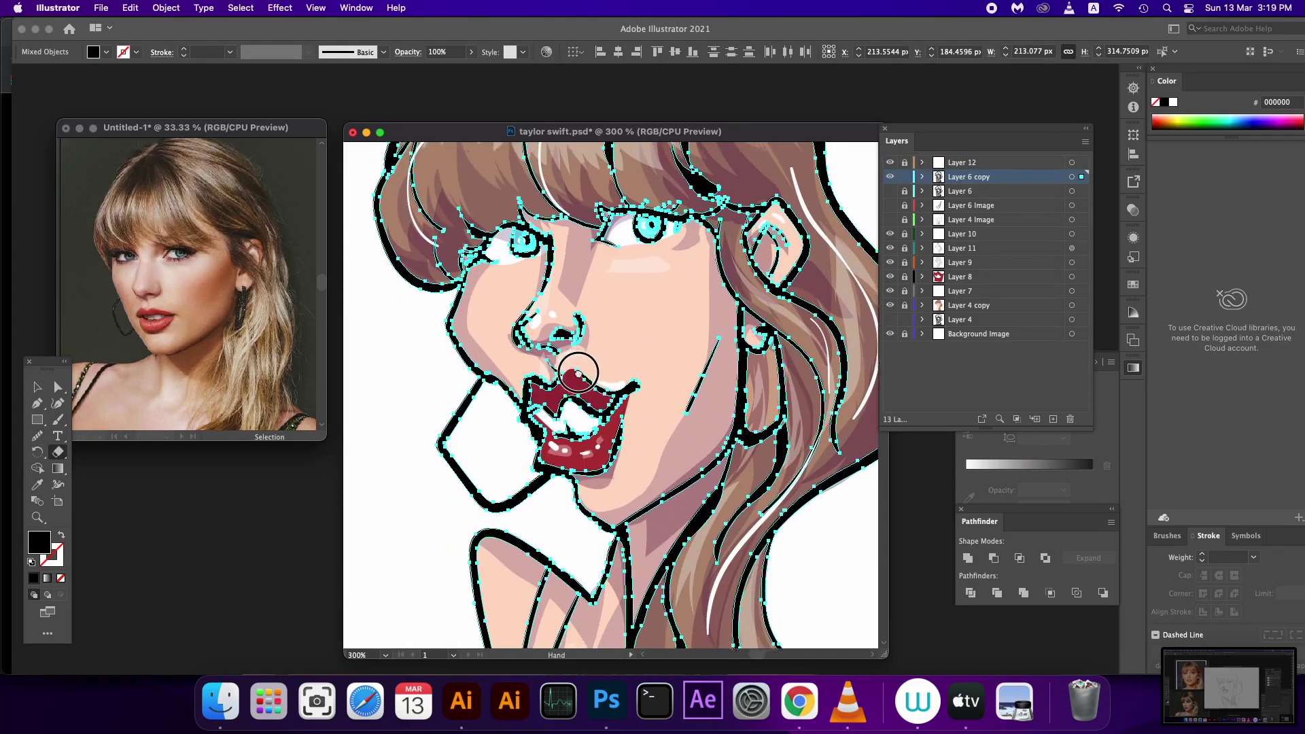
double_click(58, 452)
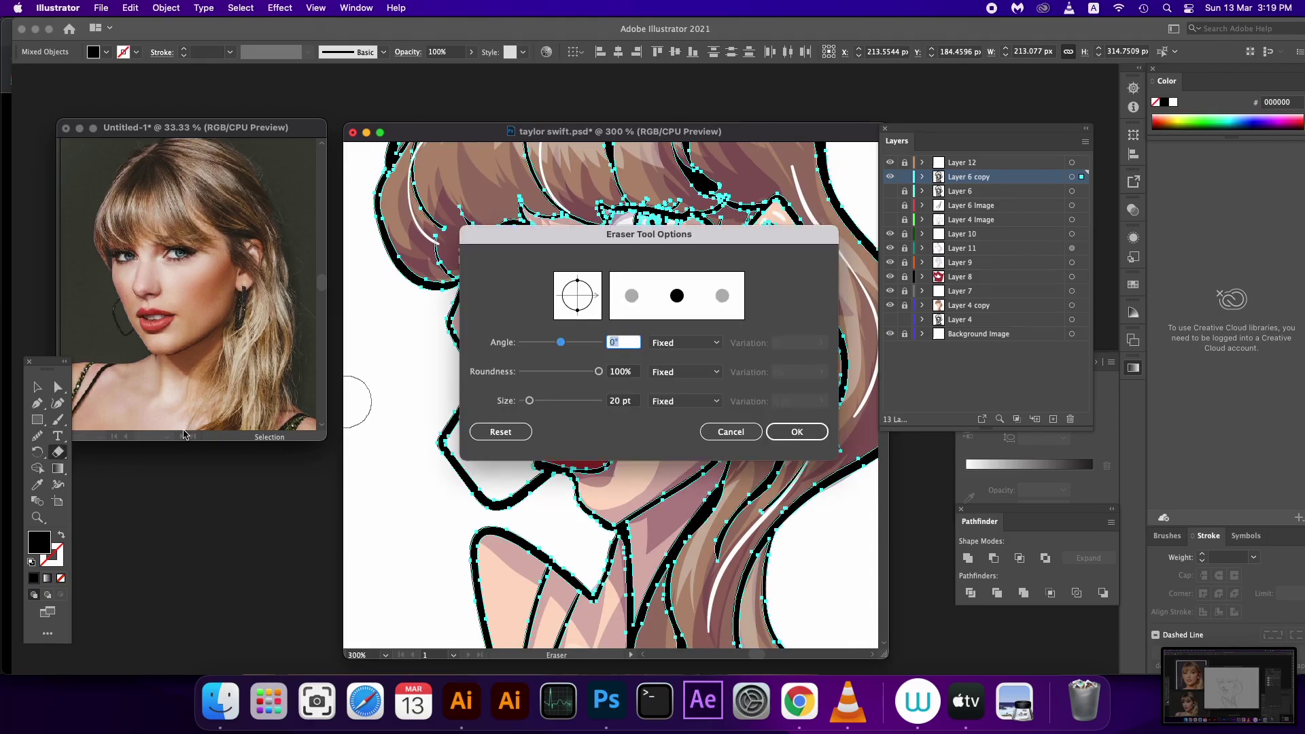
key("Tab")
key("Tab")
type("10")
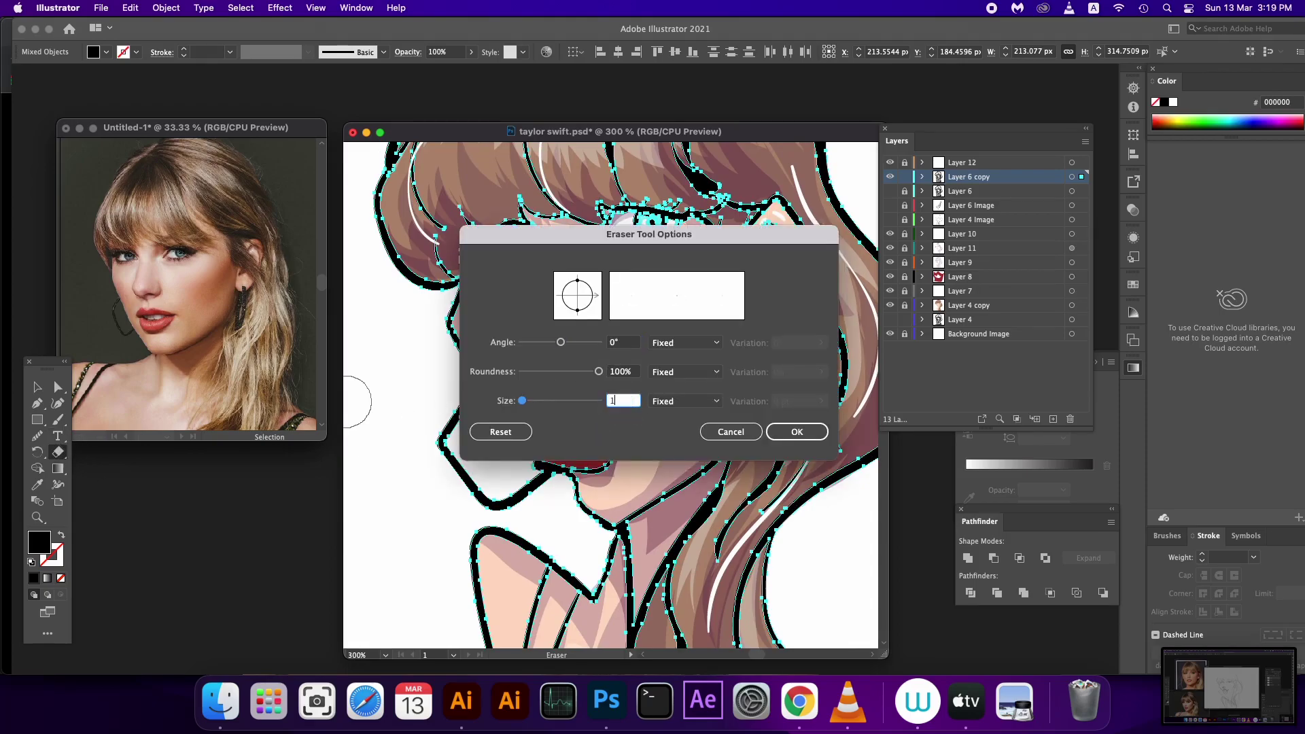
left_click(796, 431)
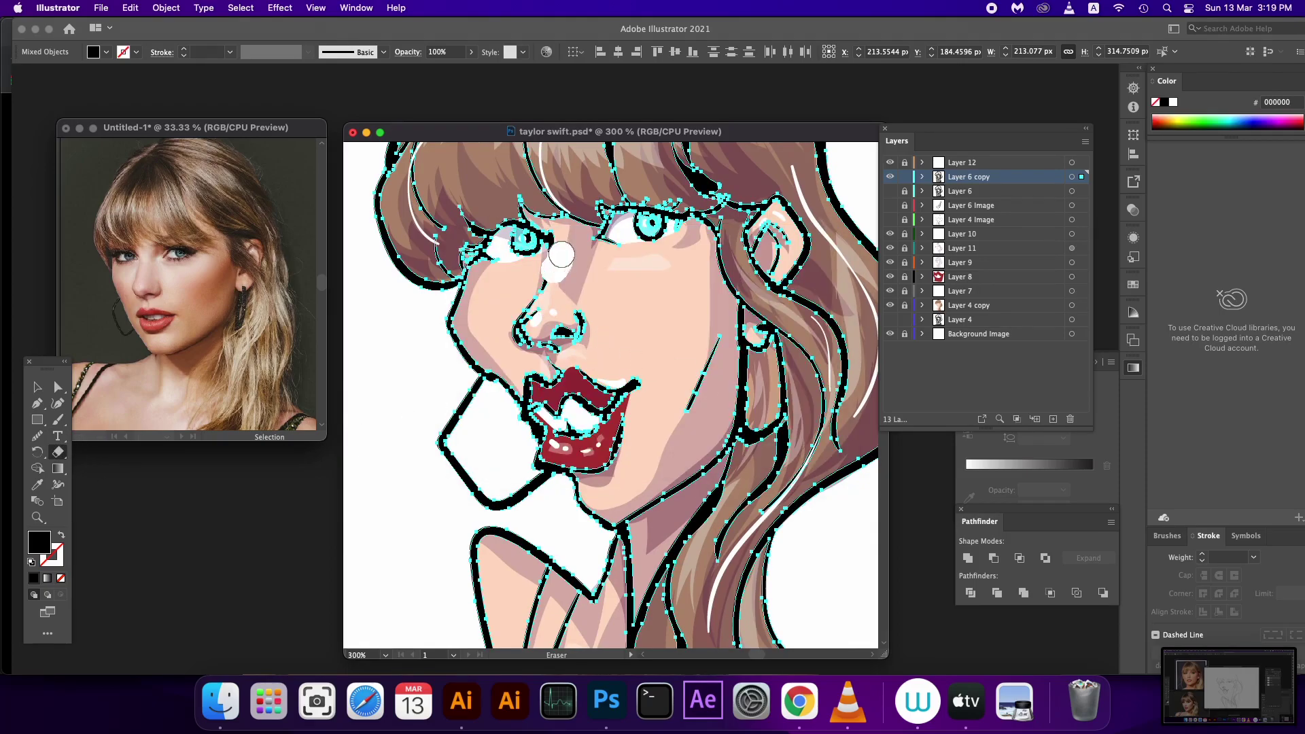
- Erase the outlines on the nose bridge, around the nose and left of the mouth
mouse_move(558, 273)
left_mouse_down()
mouse_move(542, 309)
mouse_move(584, 326)
left_mouse_up()
mouse_move(551, 367)
left_mouse_down()
mouse_move(525, 423)
mouse_move(612, 523)
mouse_move(731, 416)
mouse_move(712, 328)
mouse_move(605, 410)
left_mouse_up()
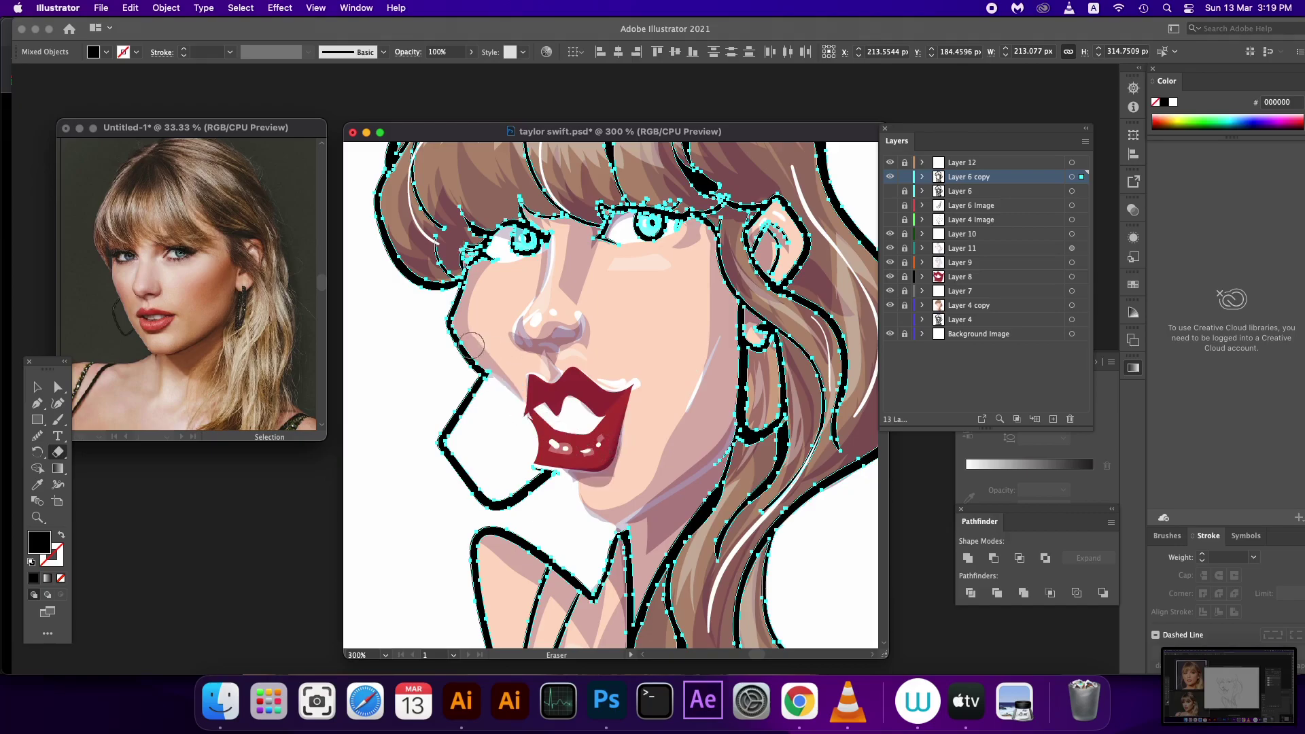
left_click_drag(479, 377, 449, 327)
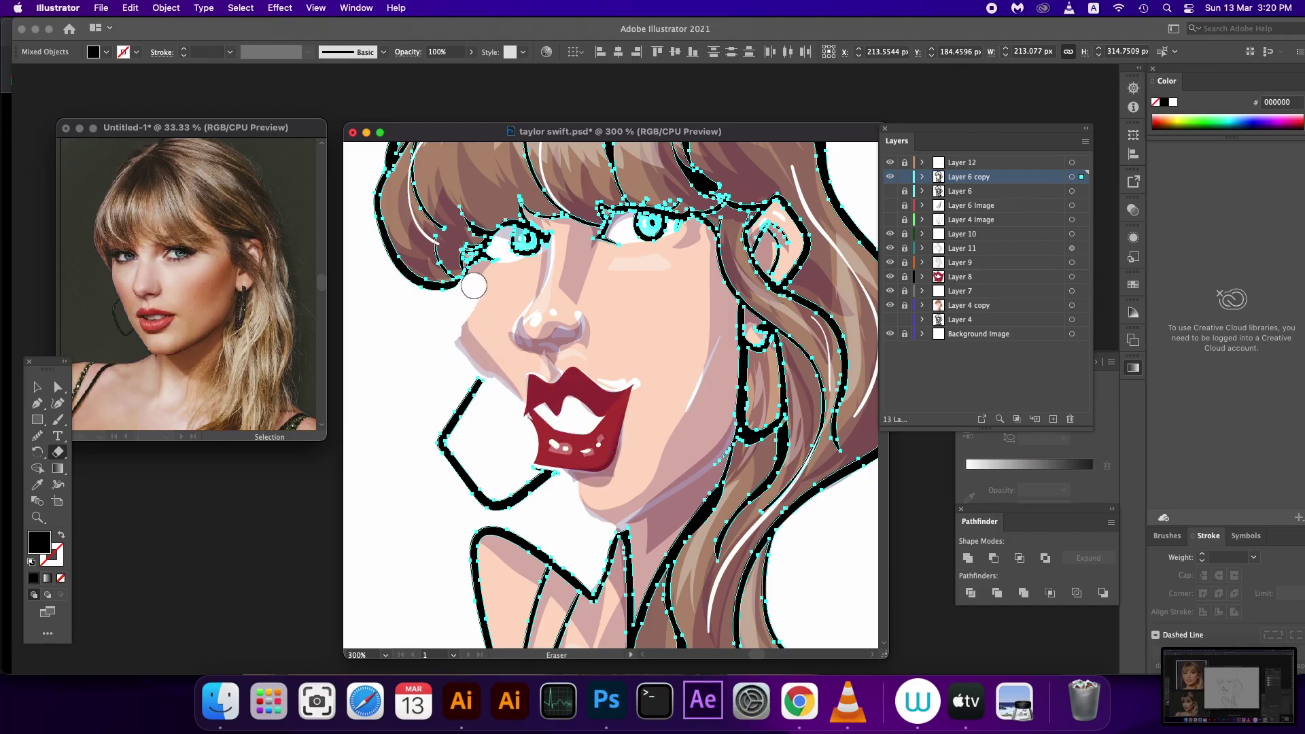
left_click_drag(466, 276, 431, 249)
- Erase the neck, chin and left collar outlines, then zoom out to the whole head
mouse_move(740, 180)
left_mouse_down()
mouse_move(739, 339)
mouse_move(710, 372)
mouse_move(737, 196)
left_mouse_up()
left_click_drag(608, 393, 592, 528)
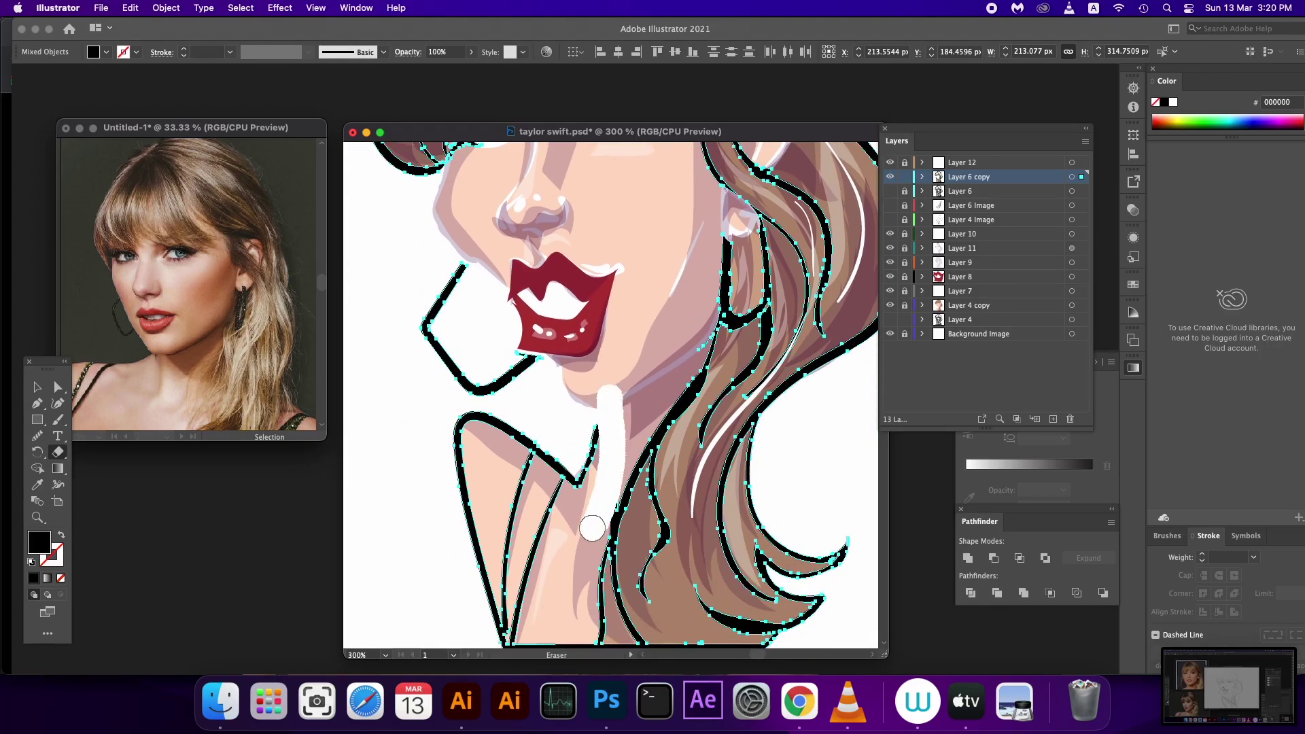
left_click_drag(592, 527, 591, 530)
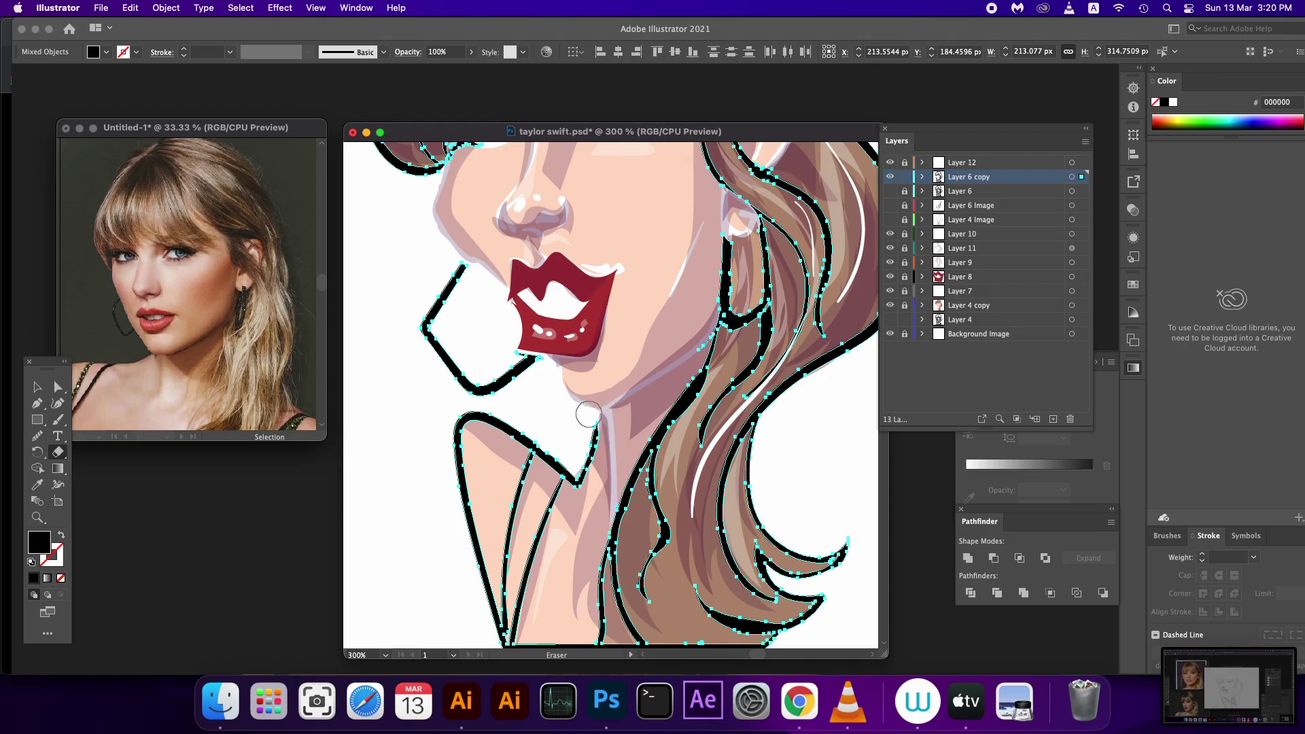
mouse_move(588, 414)
left_mouse_down()
mouse_move(574, 481)
mouse_move(483, 417)
mouse_move(481, 533)
mouse_move(505, 639)
mouse_move(554, 481)
left_mouse_up()
key("space")
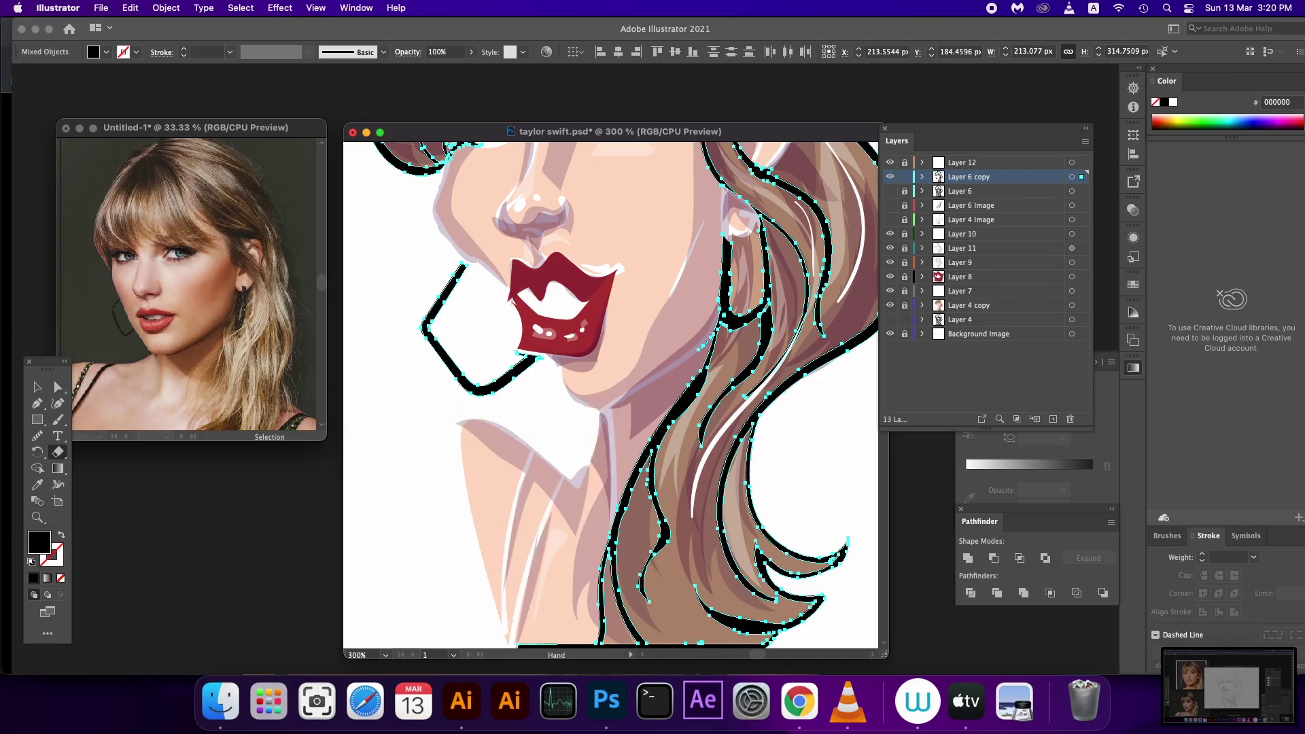
left_click_drag(524, 648, 524, 554)
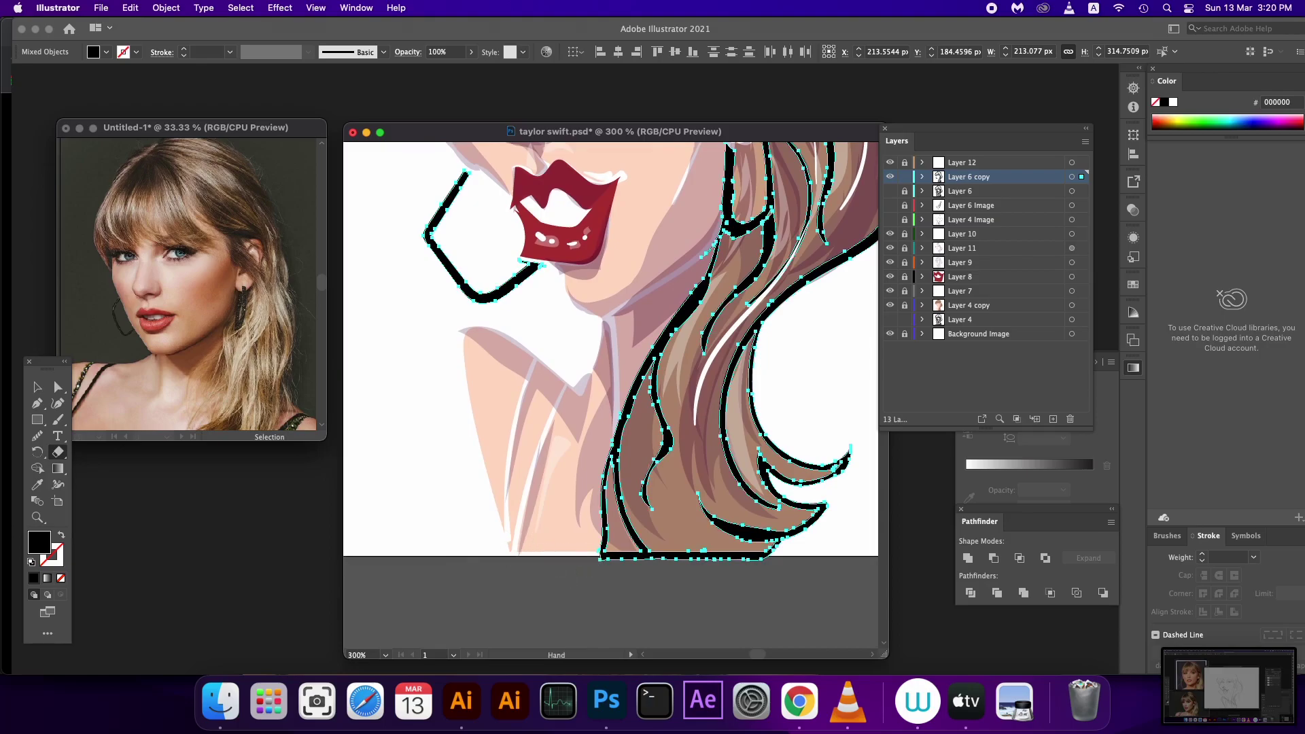
scroll(592, 356, "up", 5)
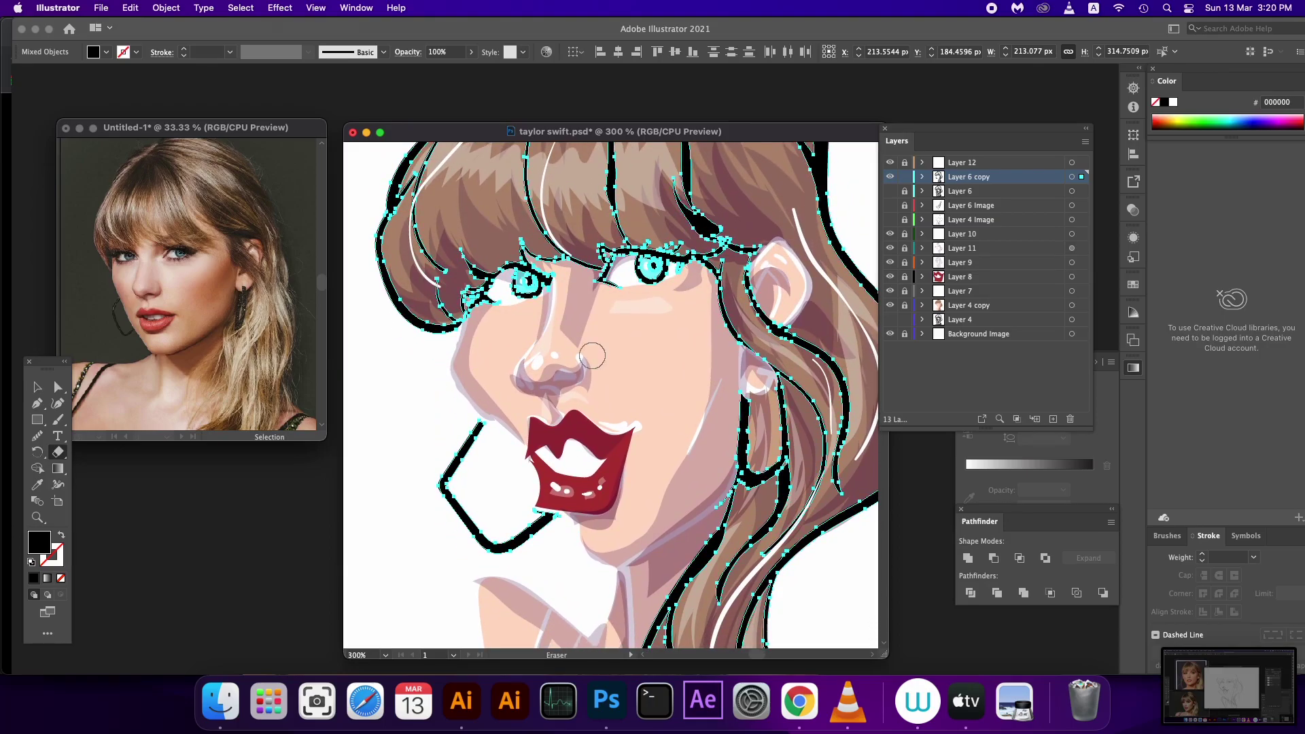
key("ctrl+minus")
key("ctrl+minus")
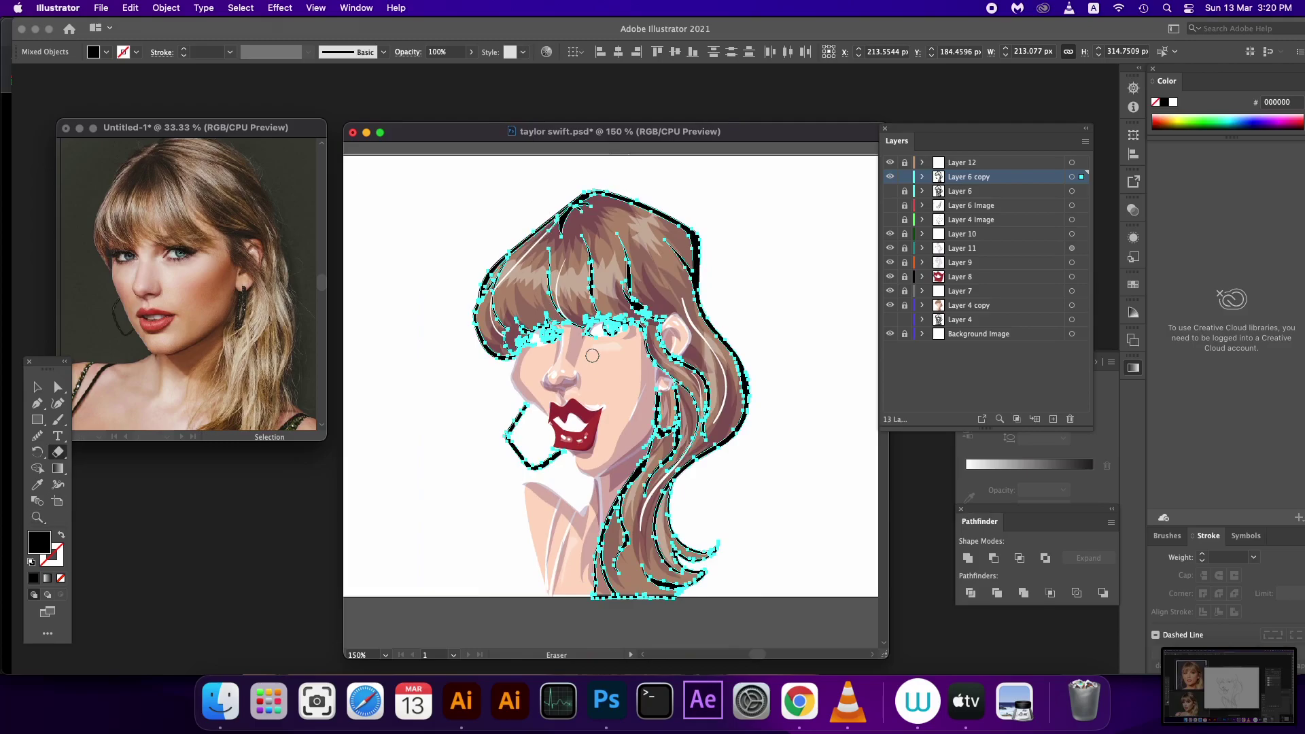
- Recolour the selected line art to dark greyish-brown 4c383c and deselect
key("shift+x")
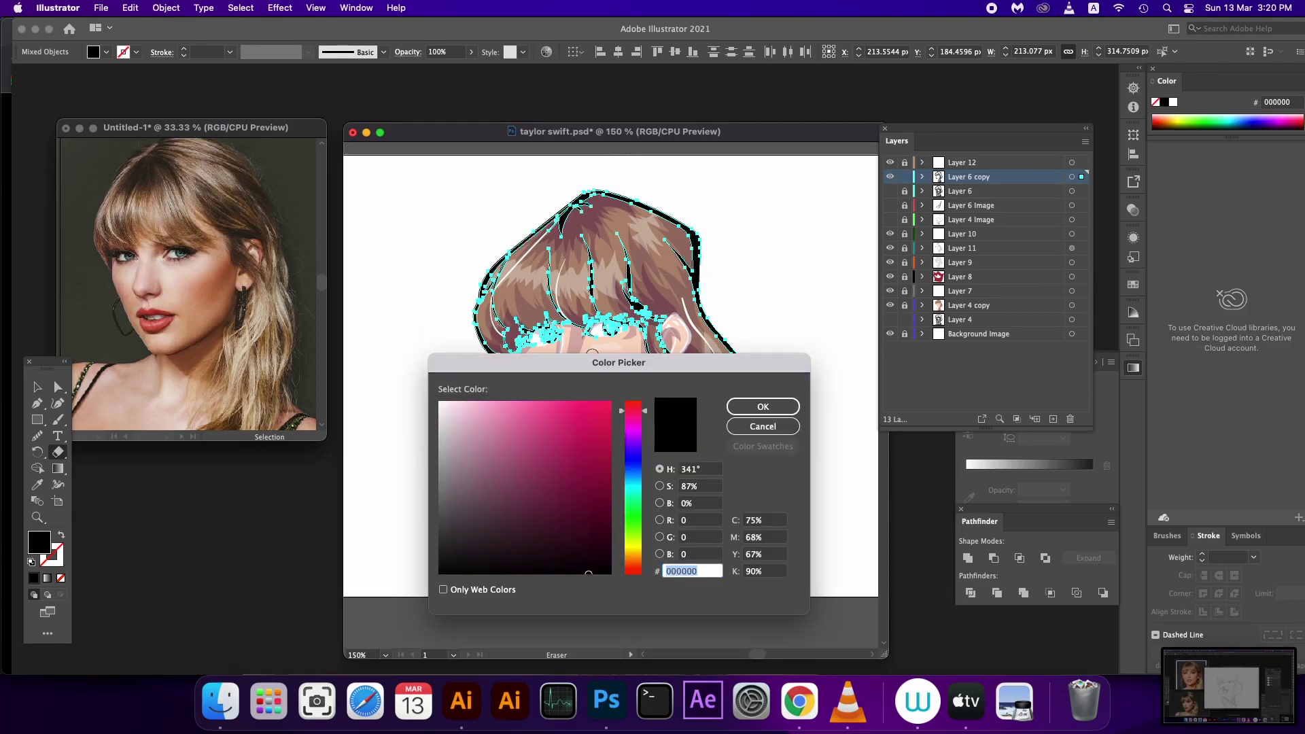
left_click_drag(495, 527, 483, 522)
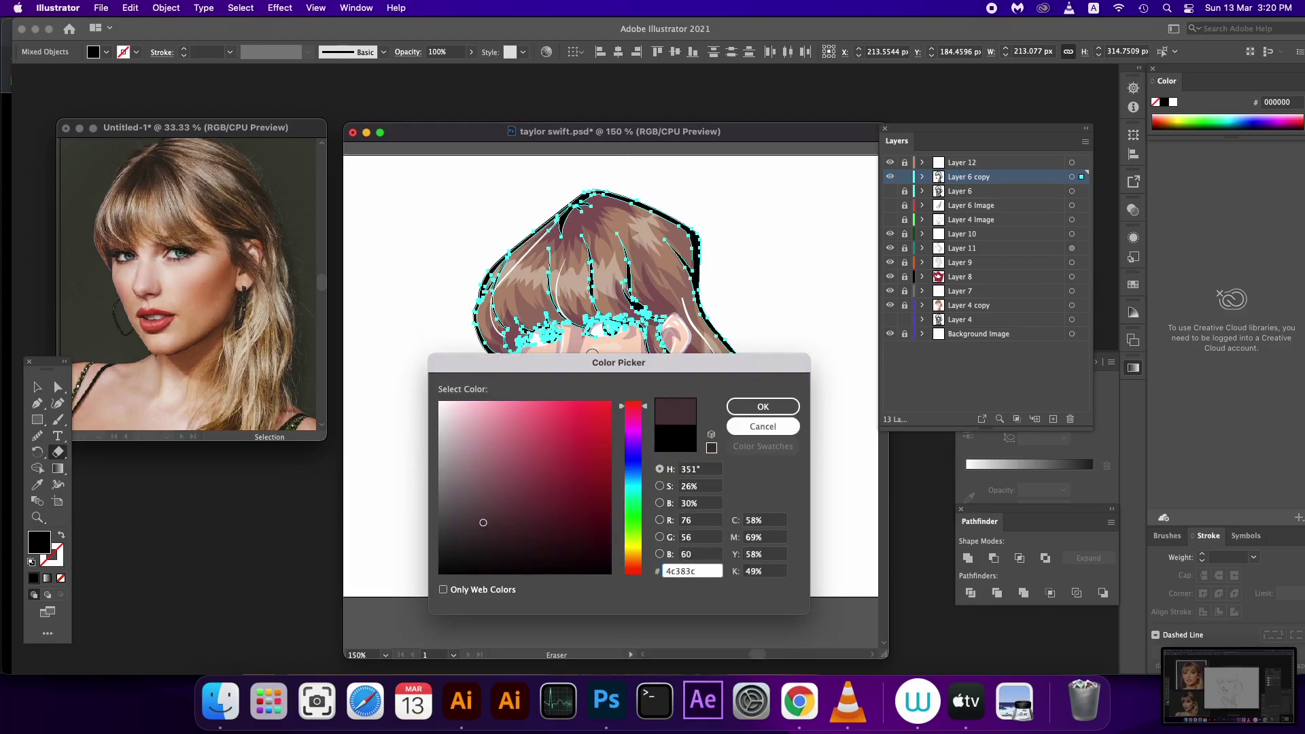
key("Return")
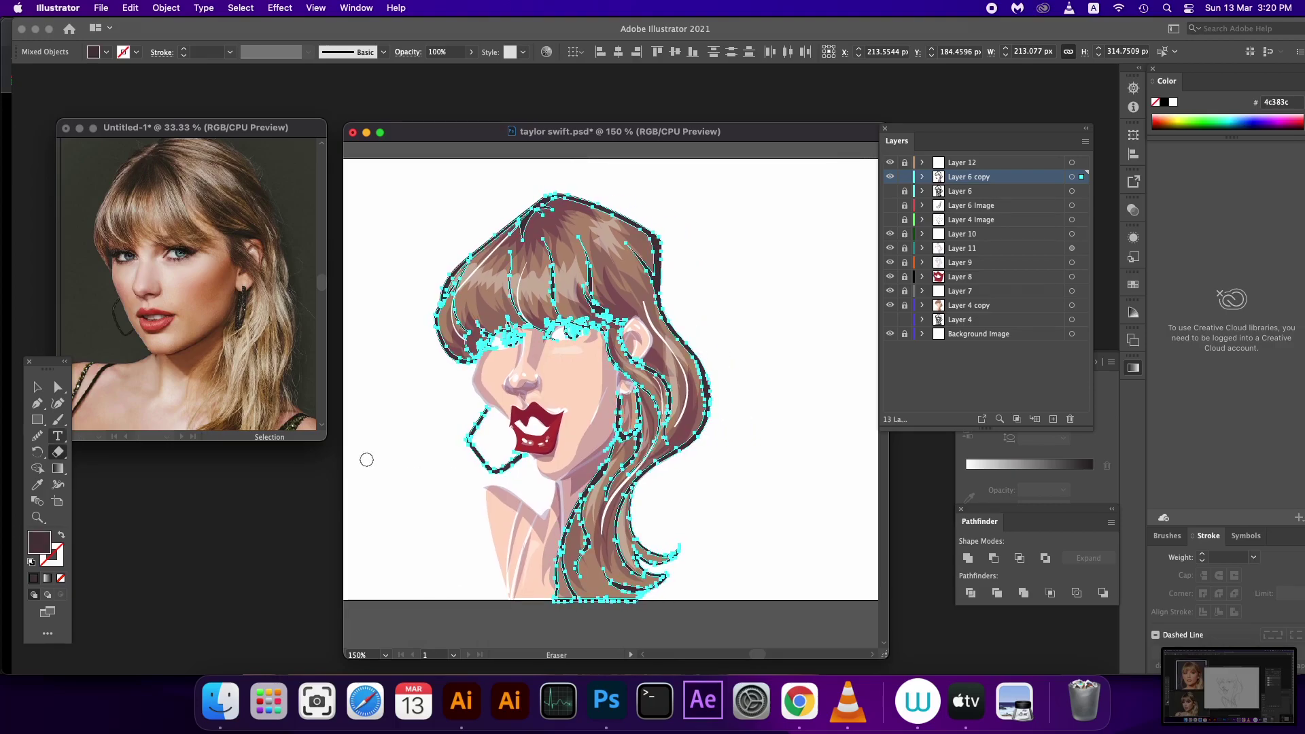
left_click(38, 386)
key("ctrl+shift+a")
left_click_drag(611, 380, 634, 376)
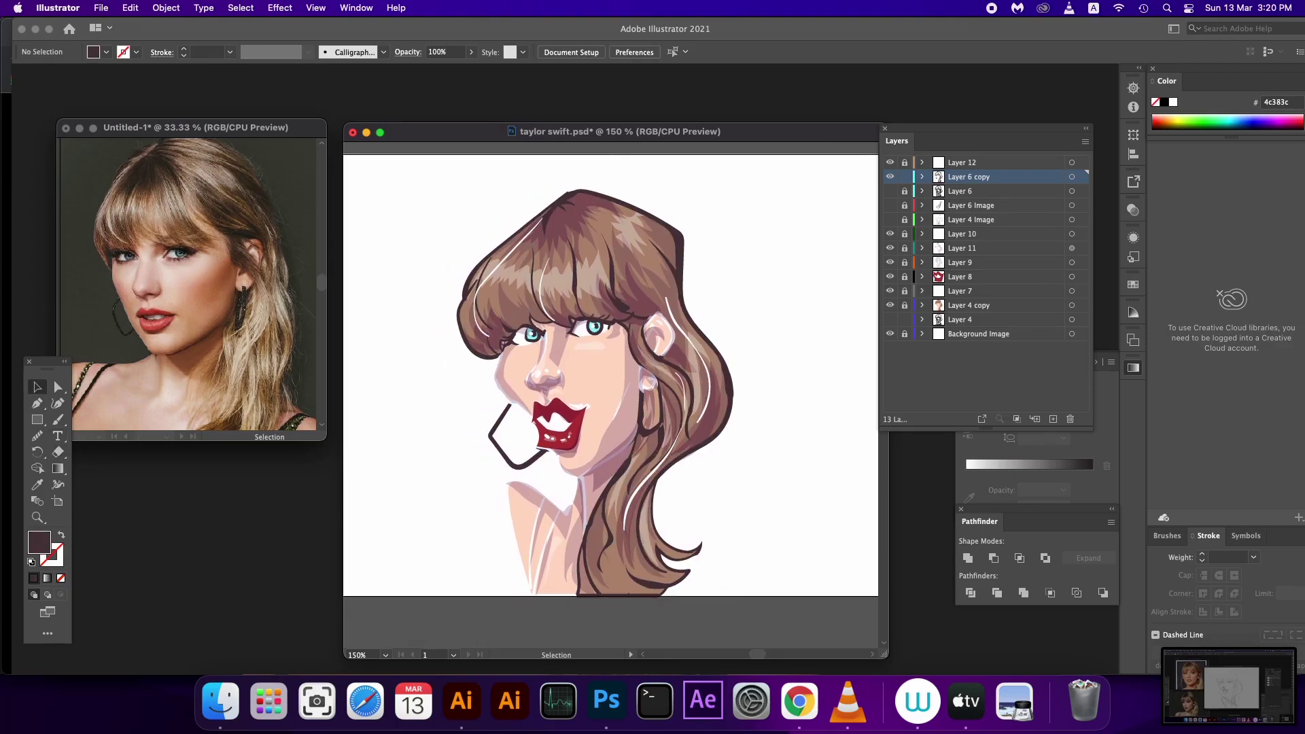
- Show Layer 6 and set all its outlines to dark red 8e0707
left_click(890, 191)
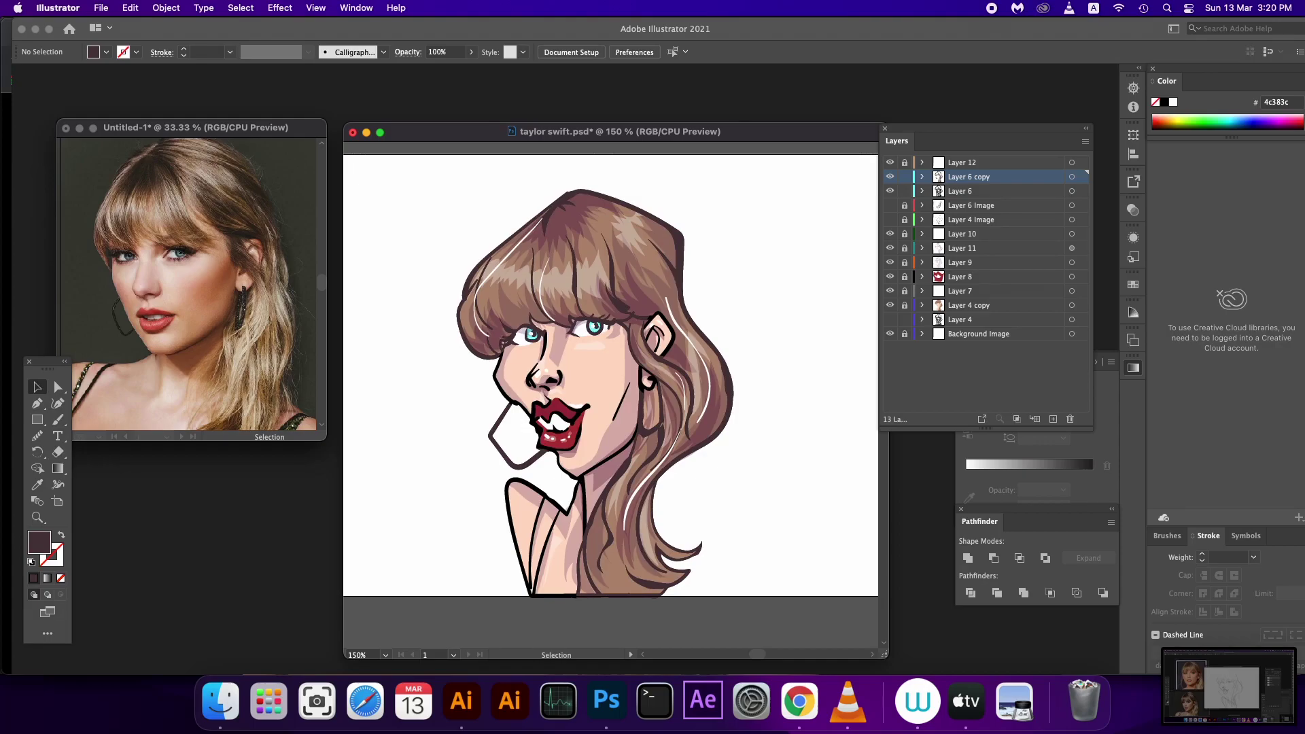
left_click(965, 191)
left_click(1072, 191)
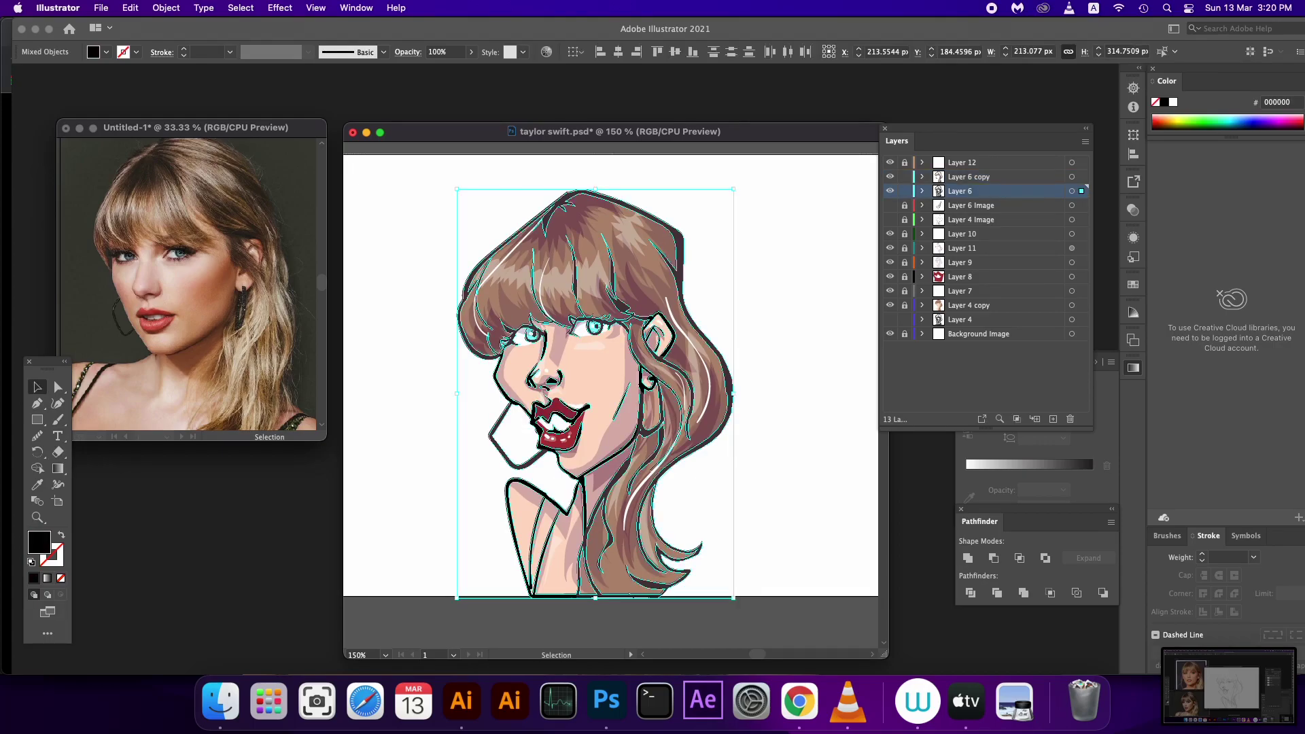
double_click(38, 542)
type("680f0f")
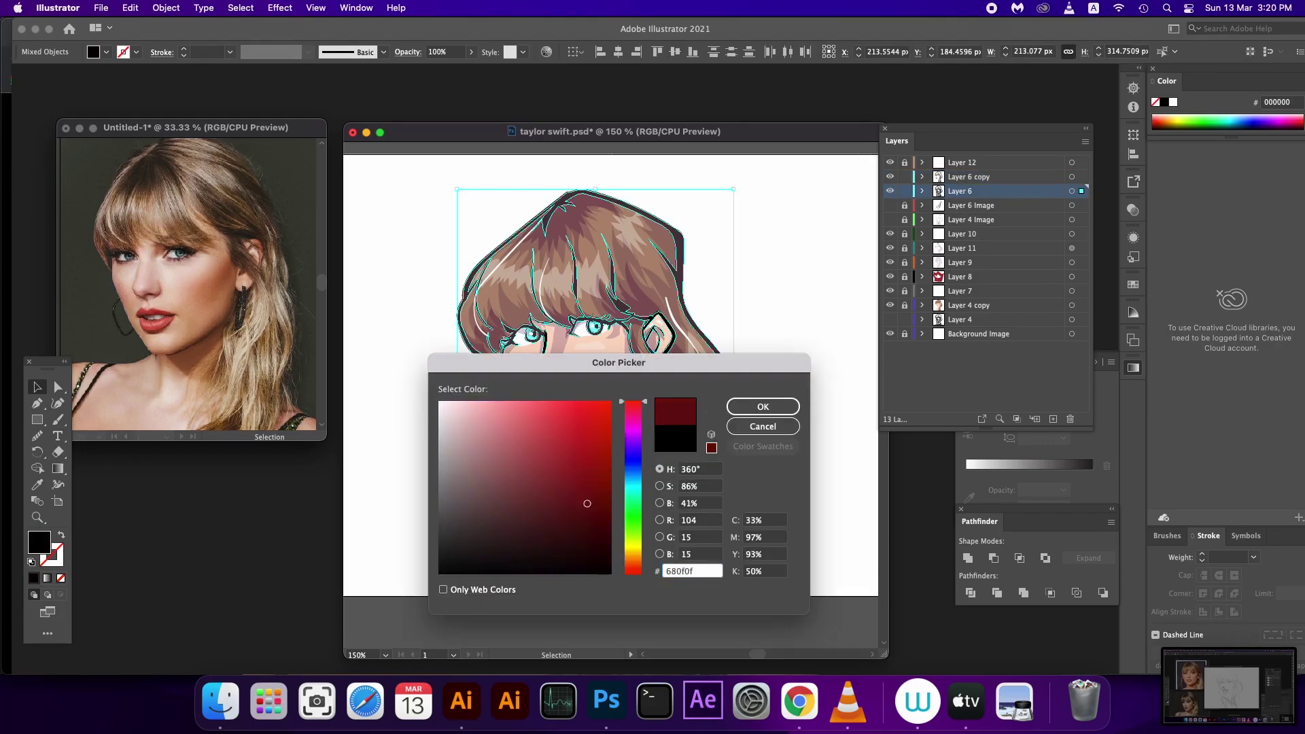
type("9b0d0d")
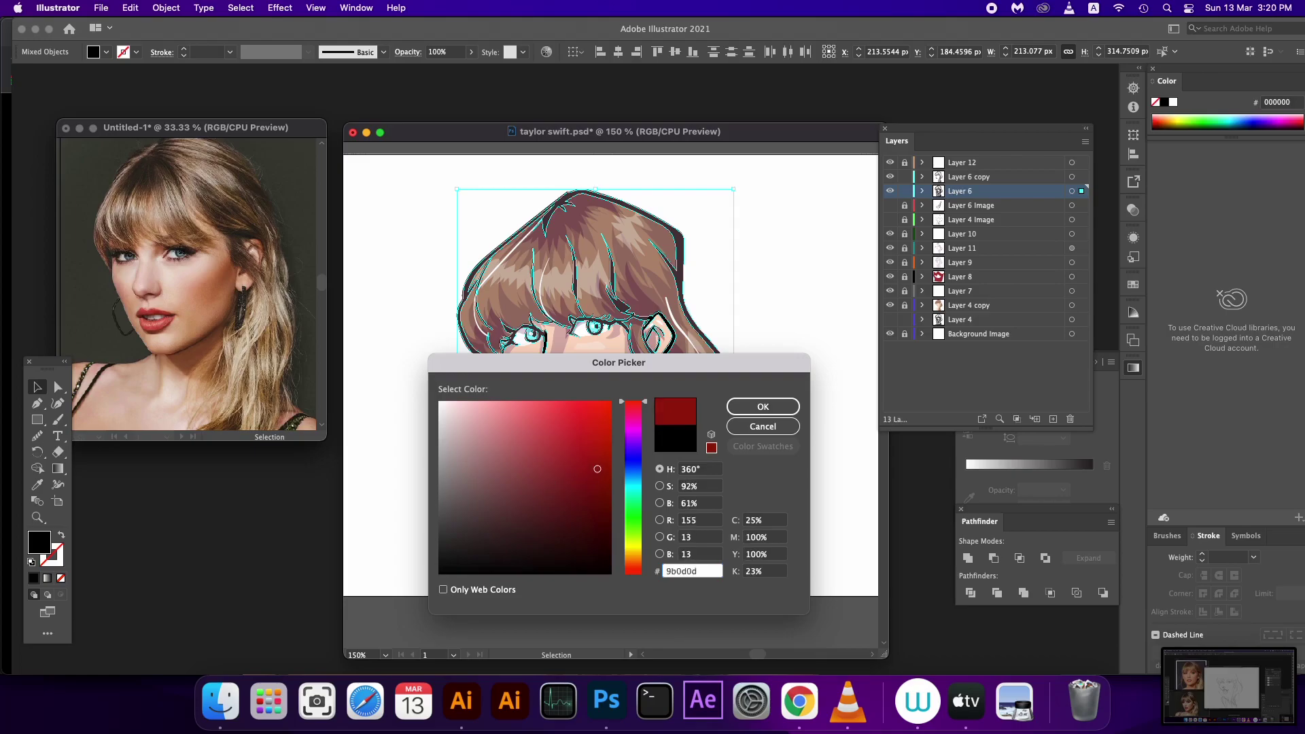
type("8e0707")
key("Return")
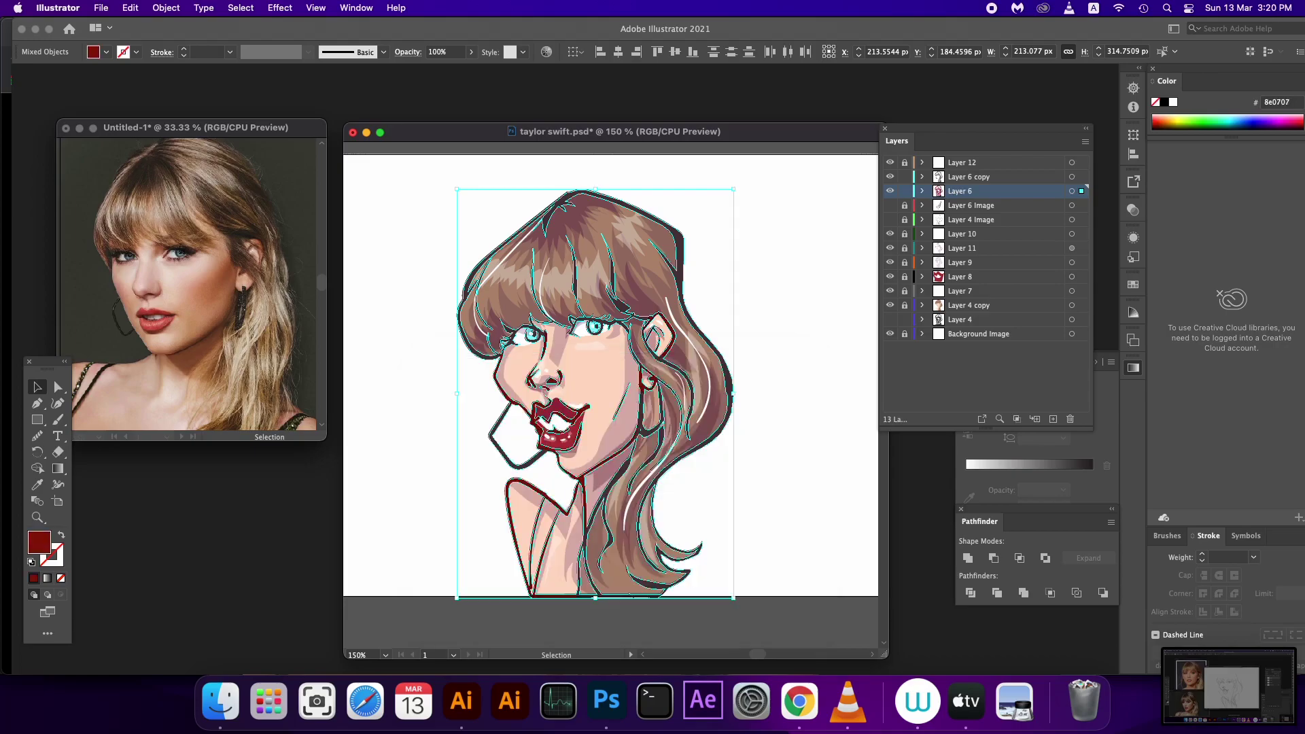
key("ctrl+shift+a")
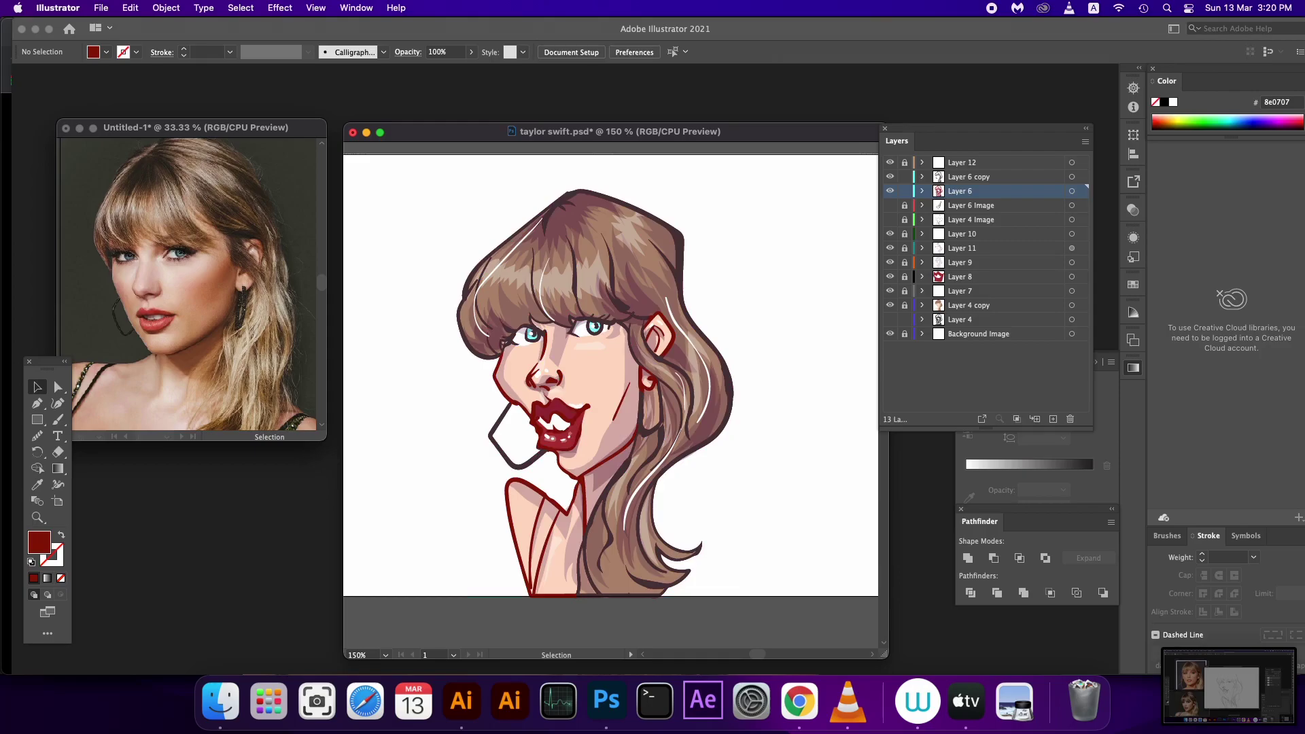
- Compare with Layer 6 hidden, then recolour its outlines to brownish red 602929
left_click(889, 191)
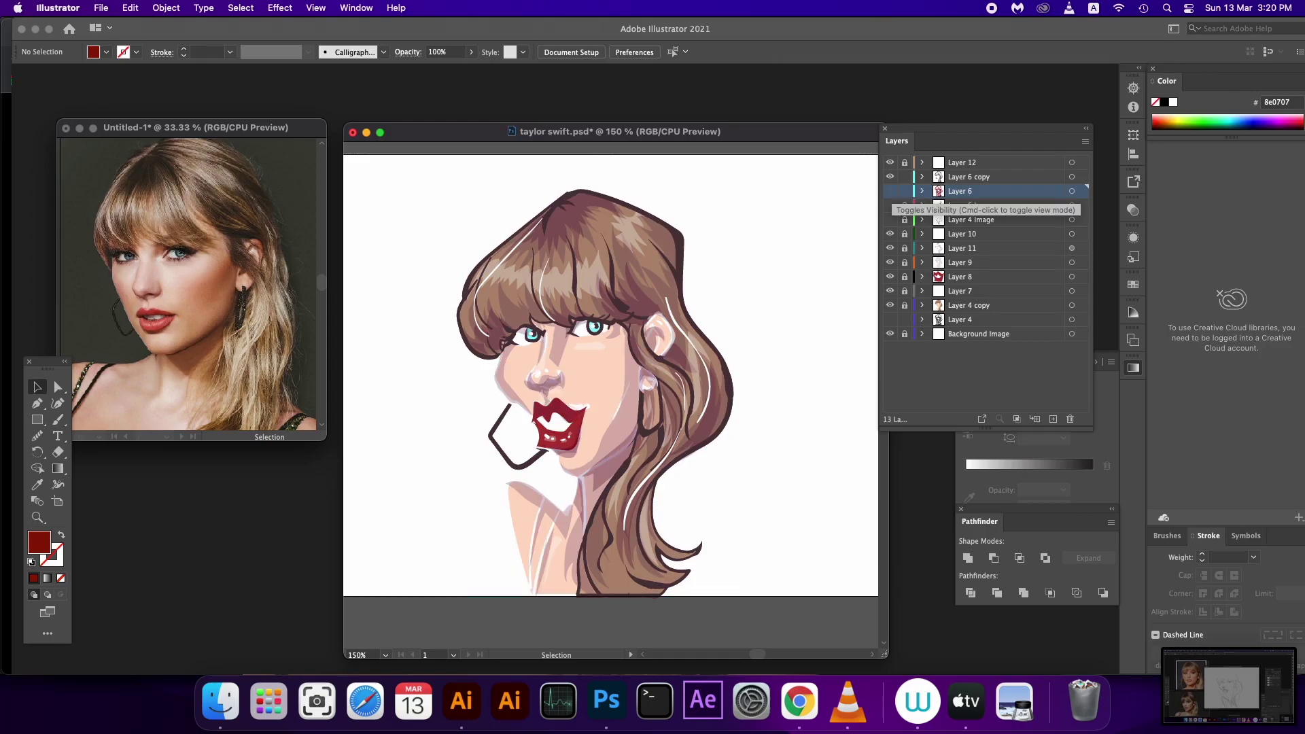
left_click(889, 191)
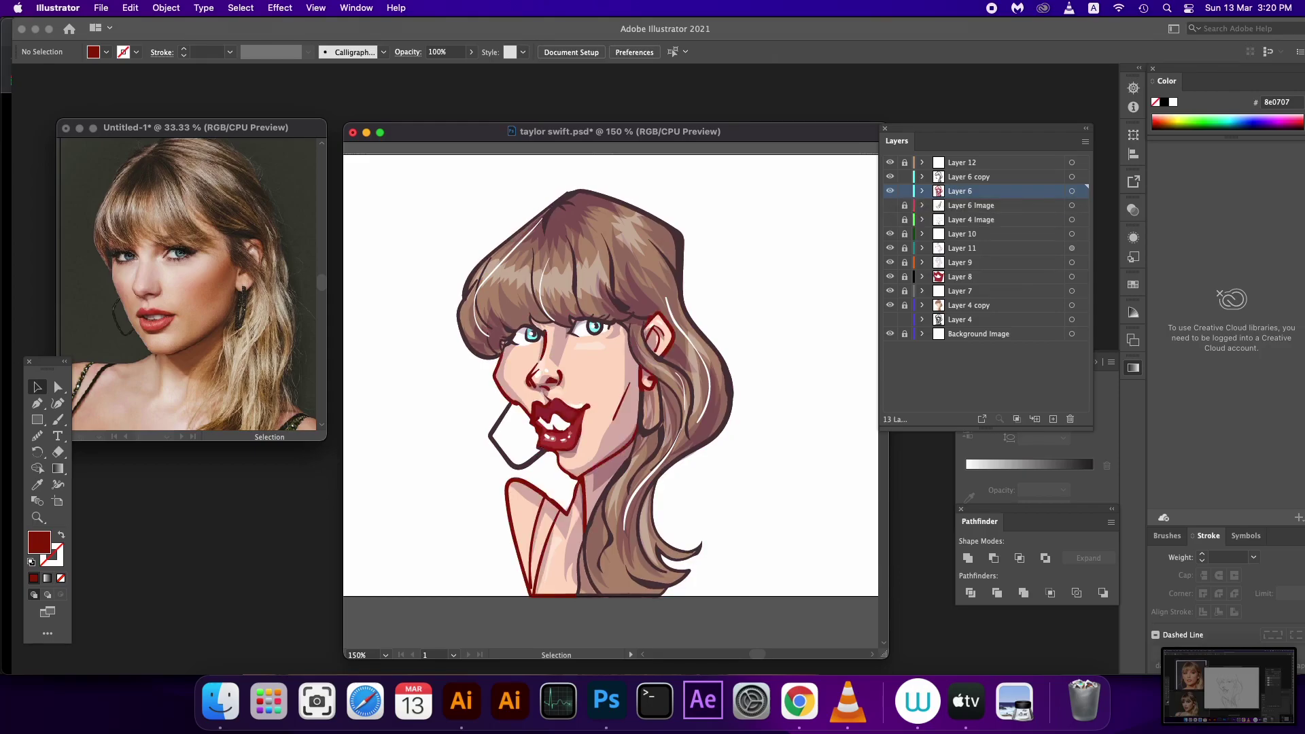
left_click(1071, 191)
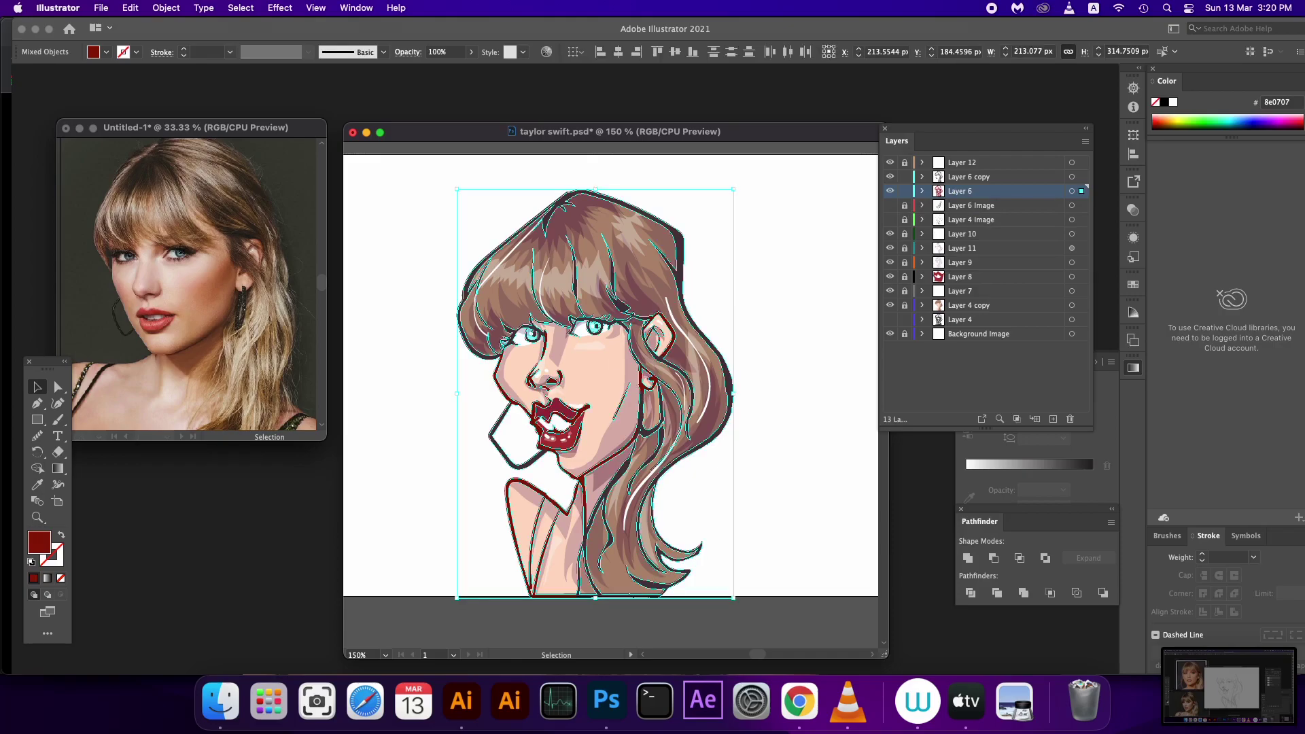
double_click(39, 541)
left_click(584, 500)
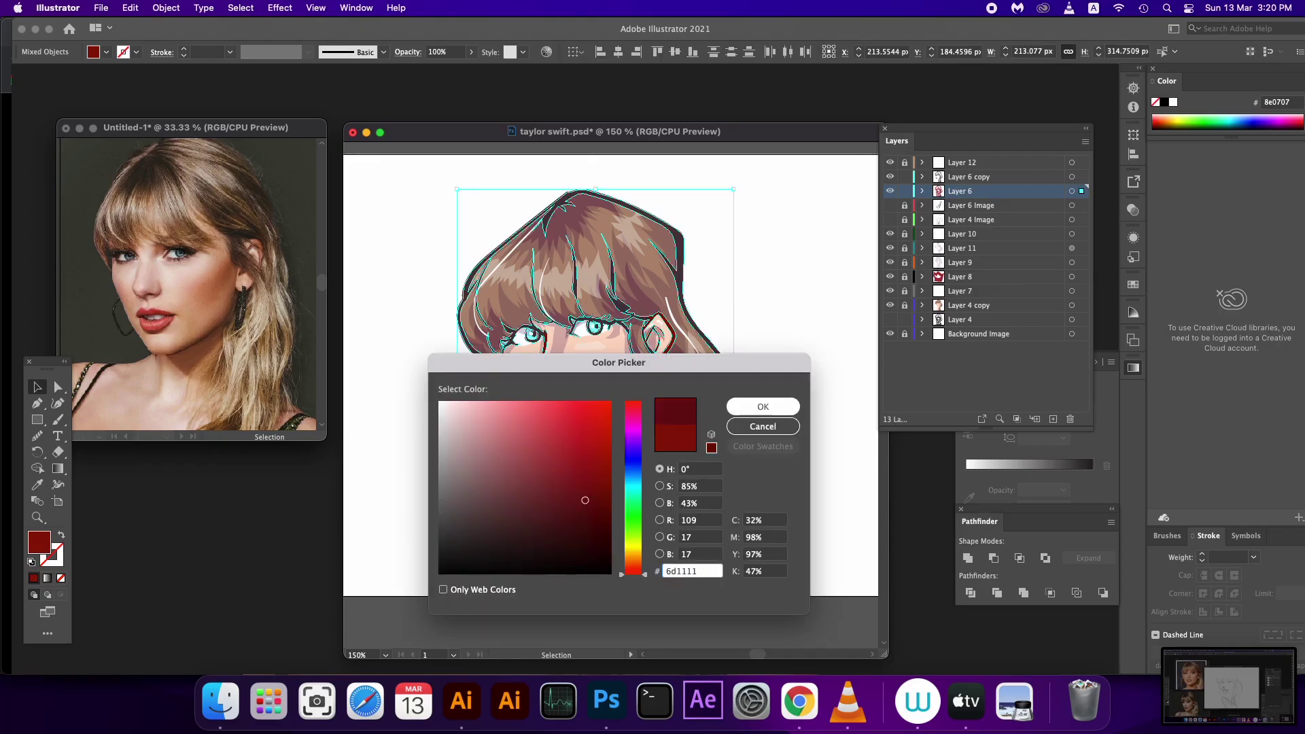
left_click_drag(584, 500, 535, 512)
left_click(762, 406)
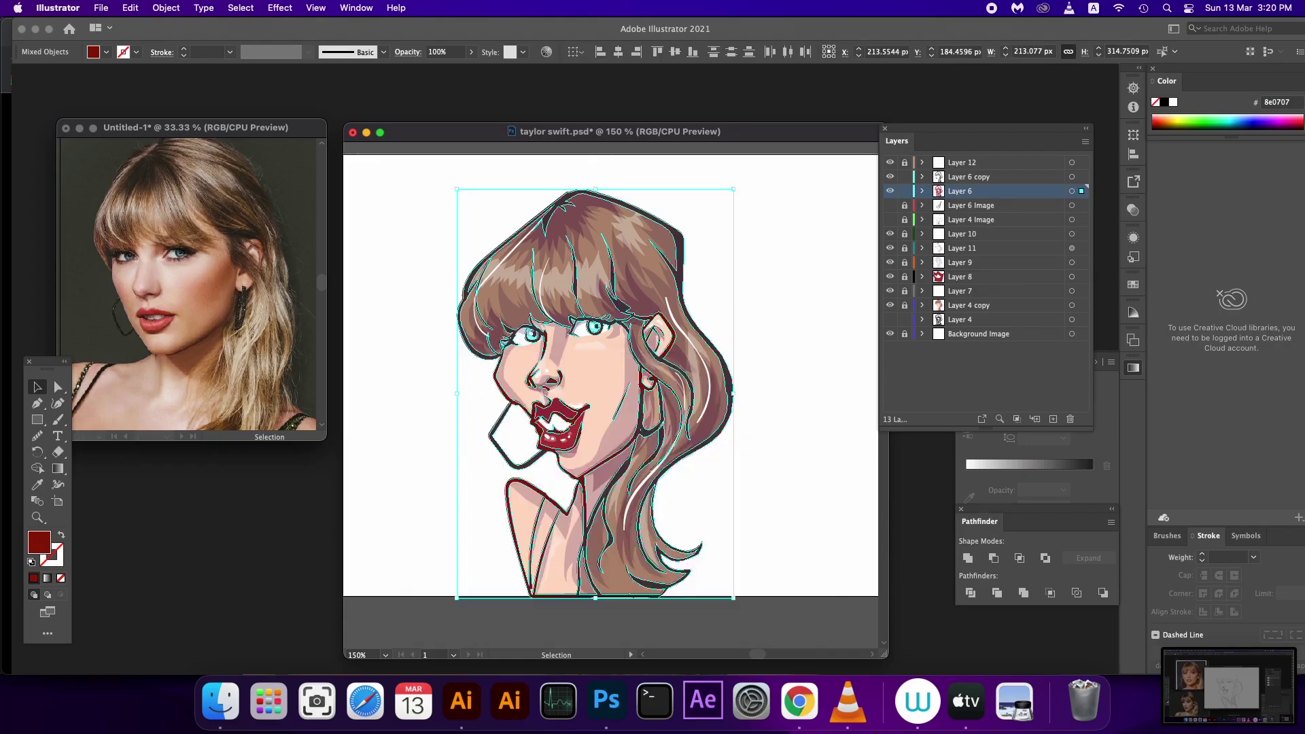
key("ctrl+shift+a")
- Duplicate Layer 6 into a new copy layer above the original
scroll(611, 391, "up", 1)
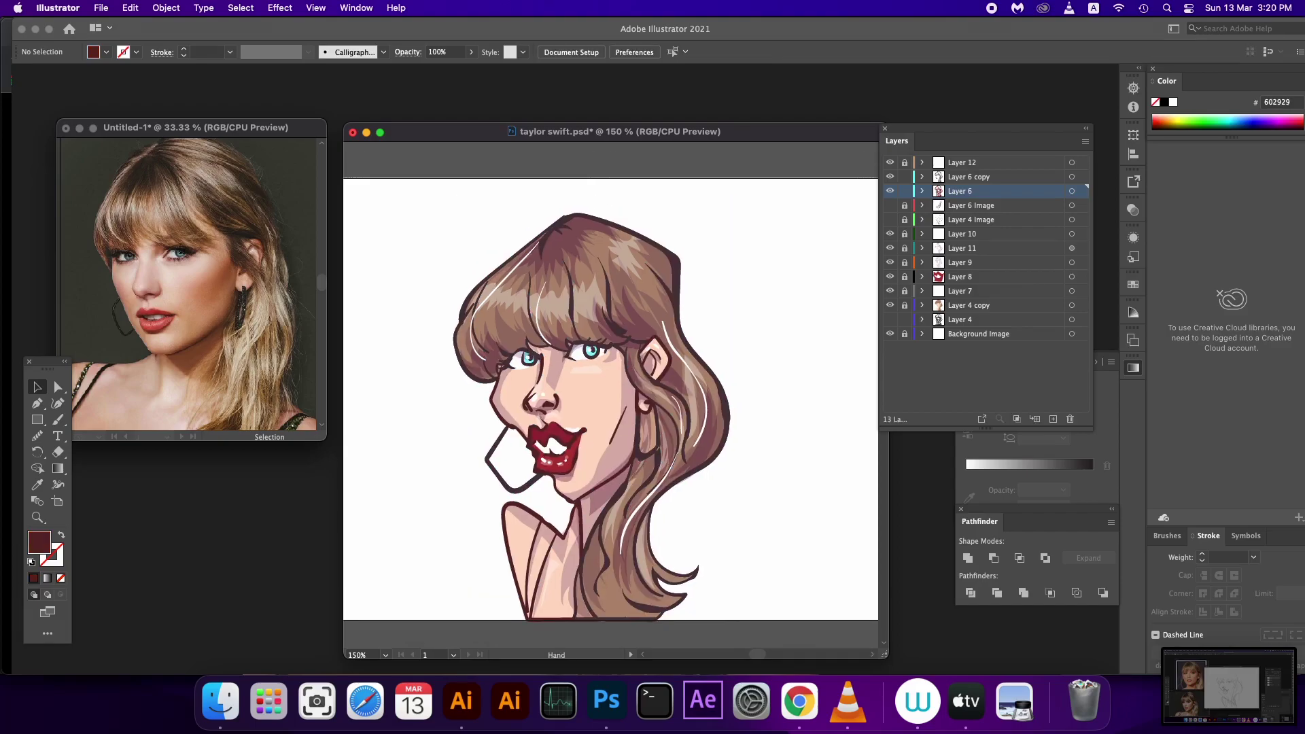
scroll(610, 394, "down", 1)
left_click_drag(965, 191, 1052, 418)
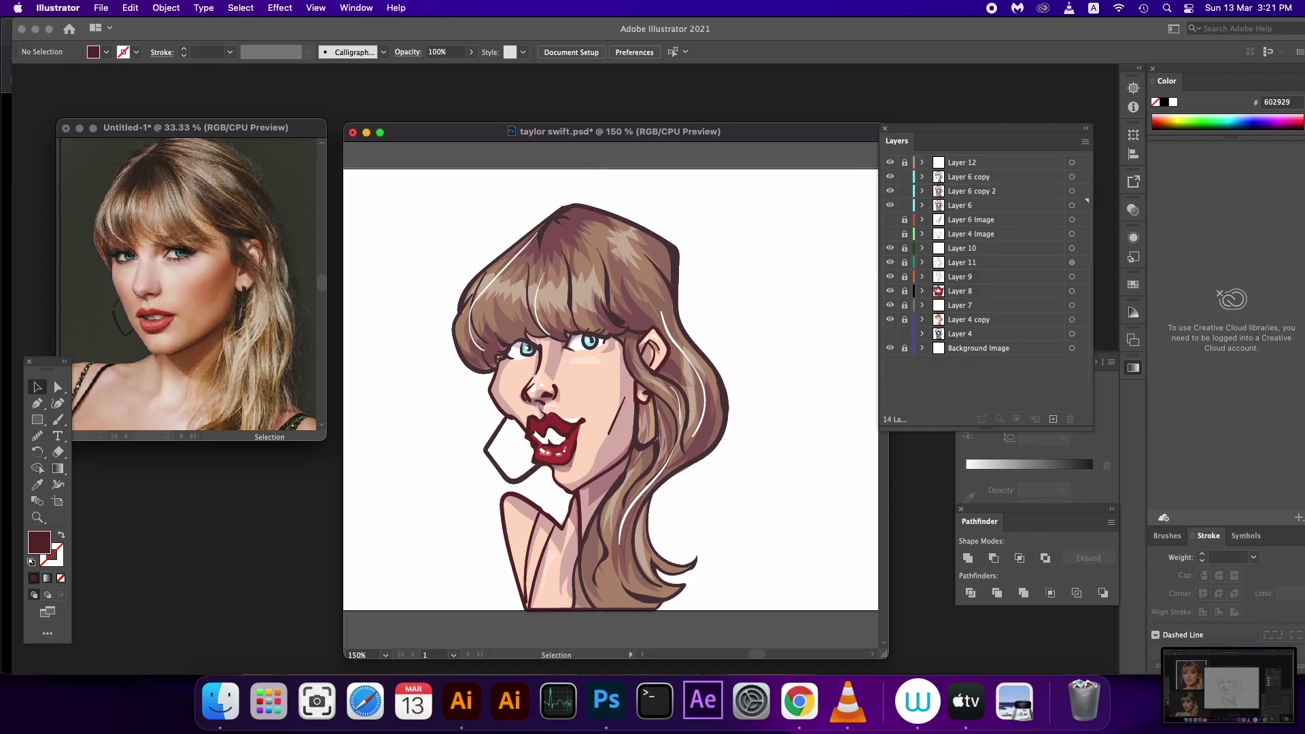
- Select Layer 6 copy 2 artwork and trial the Eraser around the mouth and lips
left_click(1071, 191)
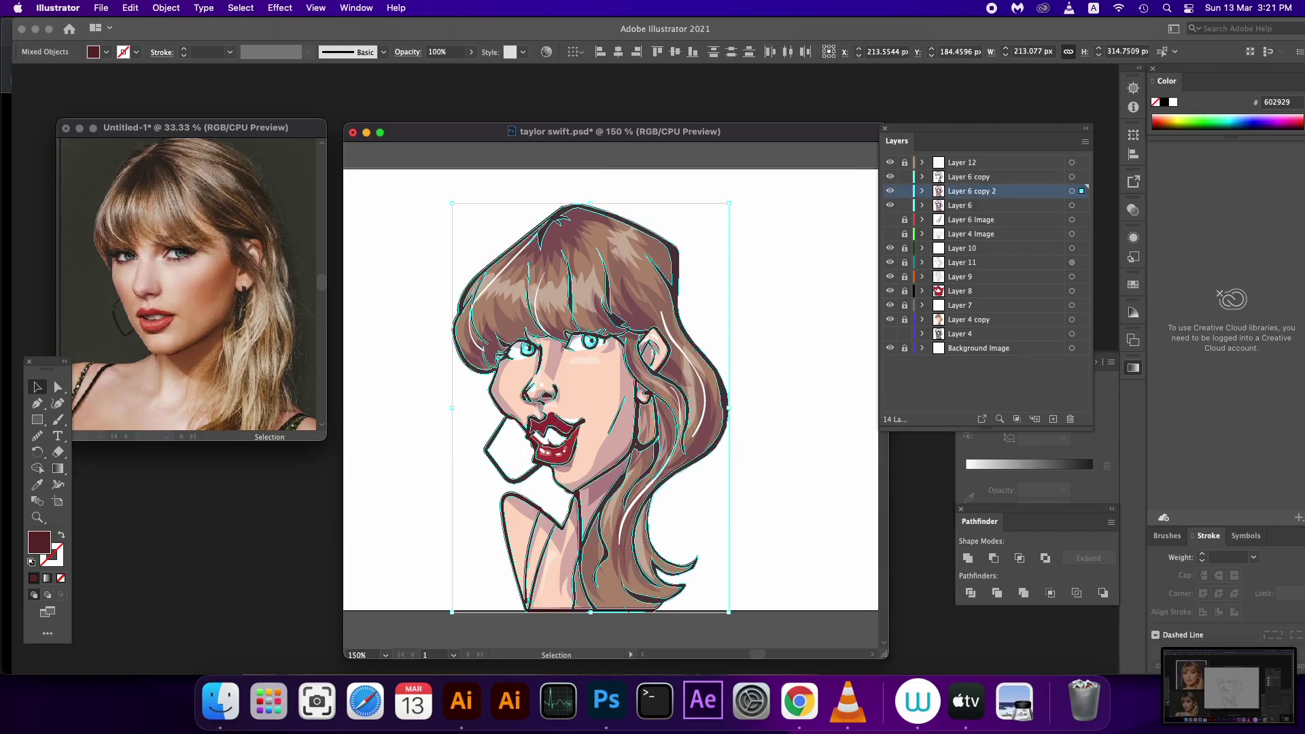
key("shift+e")
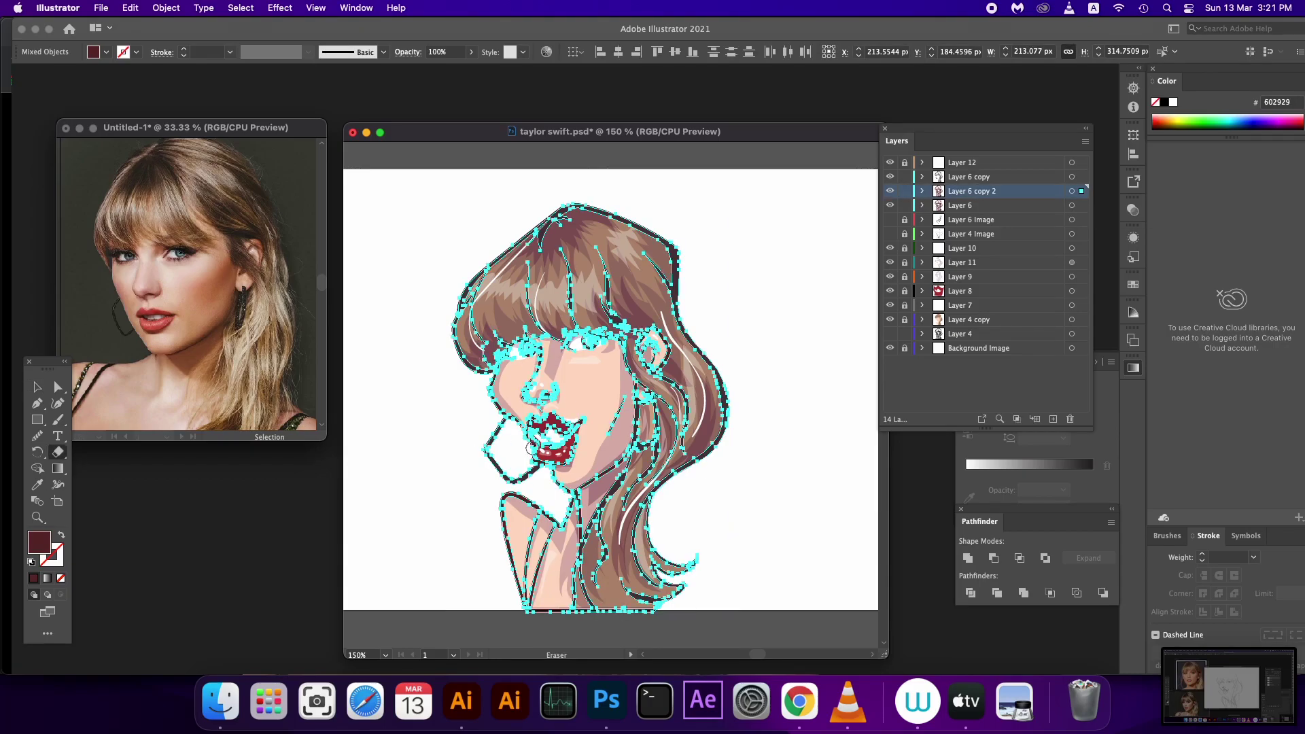
left_click_drag(564, 417, 565, 462)
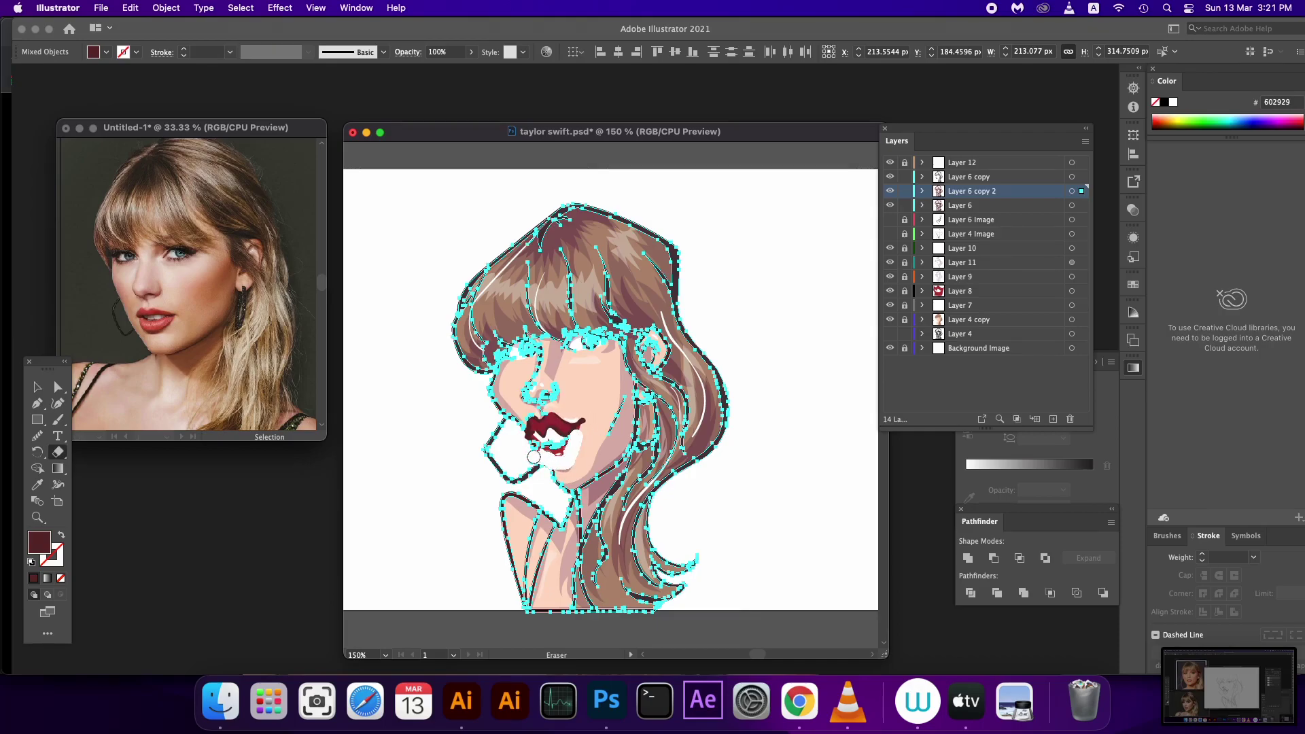
key("super+z")
left_click_drag(531, 442, 553, 432)
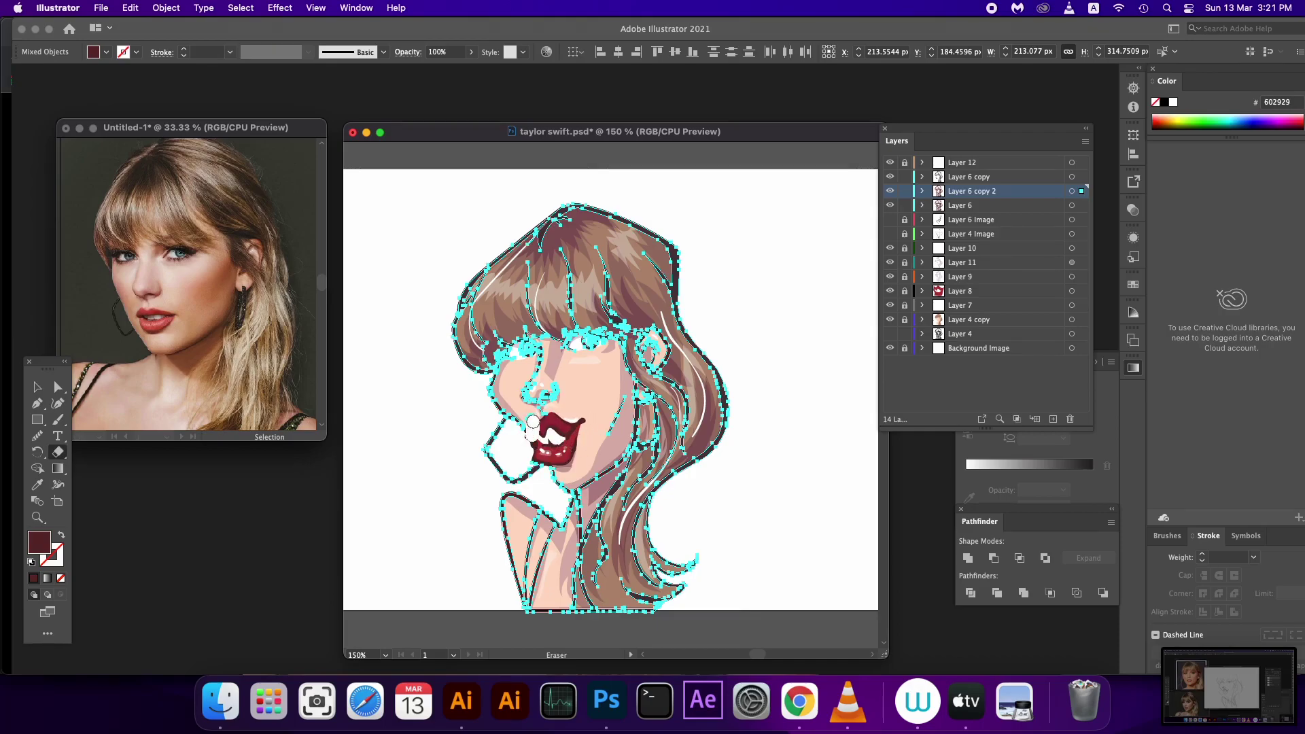
left_click_drag(876, 231, 872, 241)
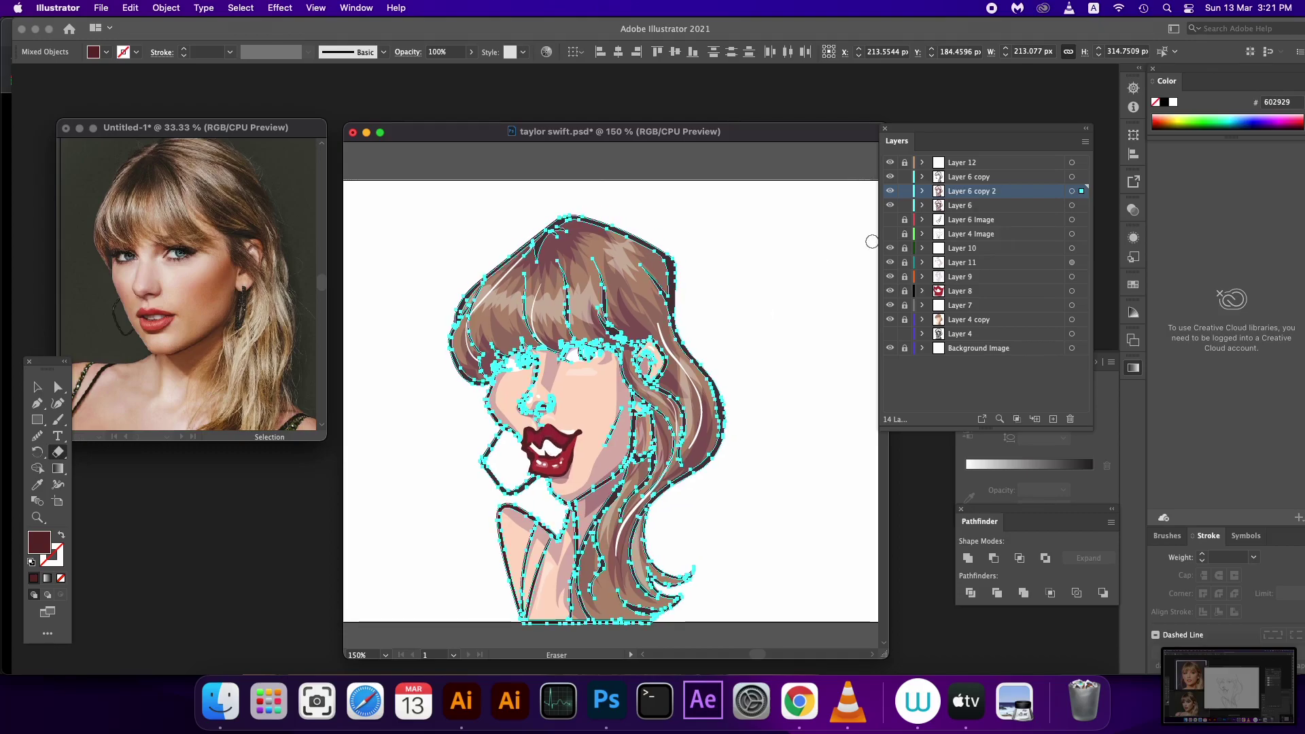
- Hide Layer 6, test erasing the chin and nose lines, and undo every erase
left_click(890, 205)
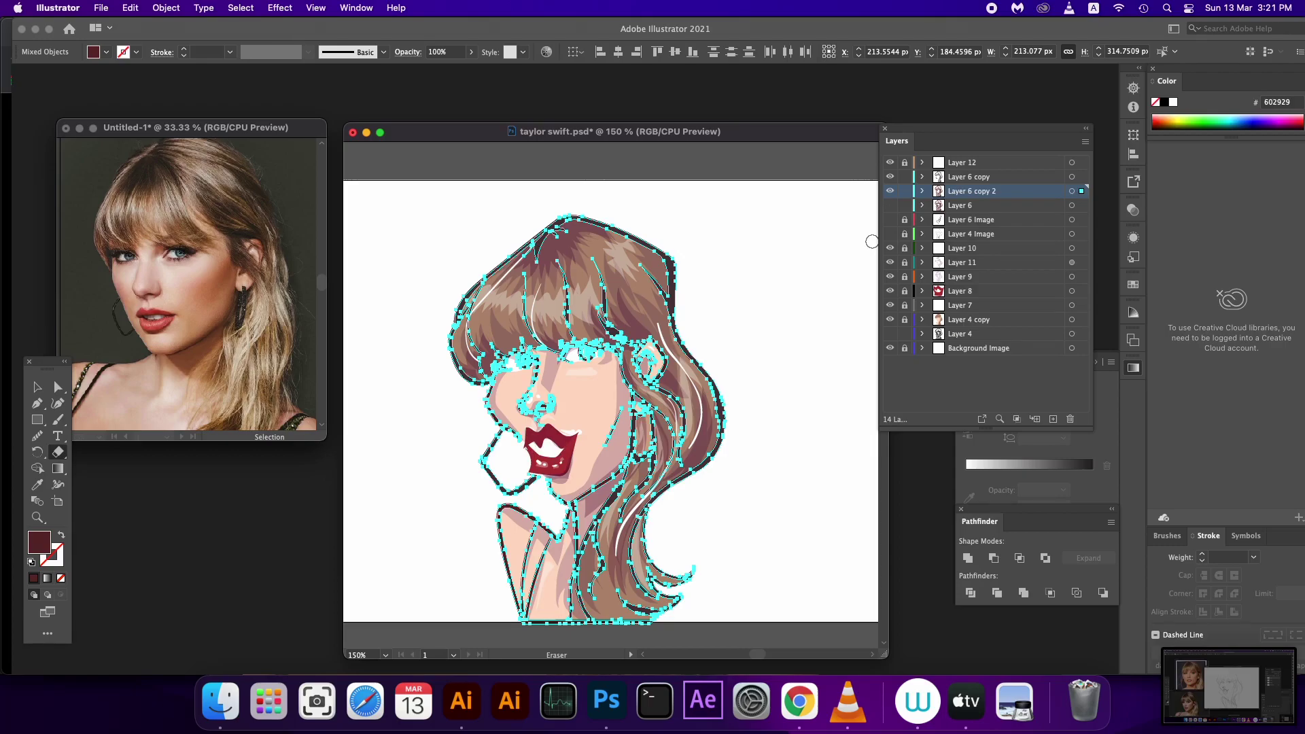
left_click_drag(547, 477, 571, 498)
key("super+z")
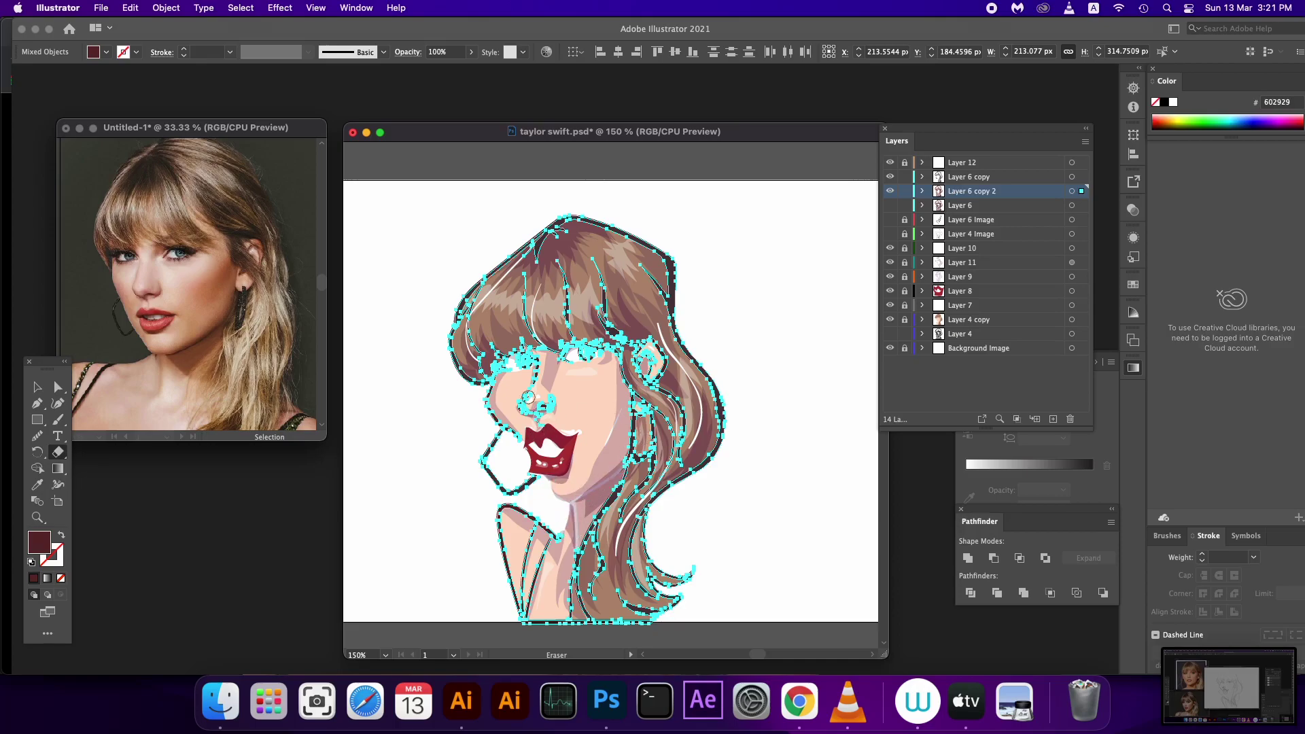
key("super+z")
mouse_move(542, 370)
left_mouse_down()
mouse_move(540, 425)
mouse_move(520, 435)
left_mouse_up()
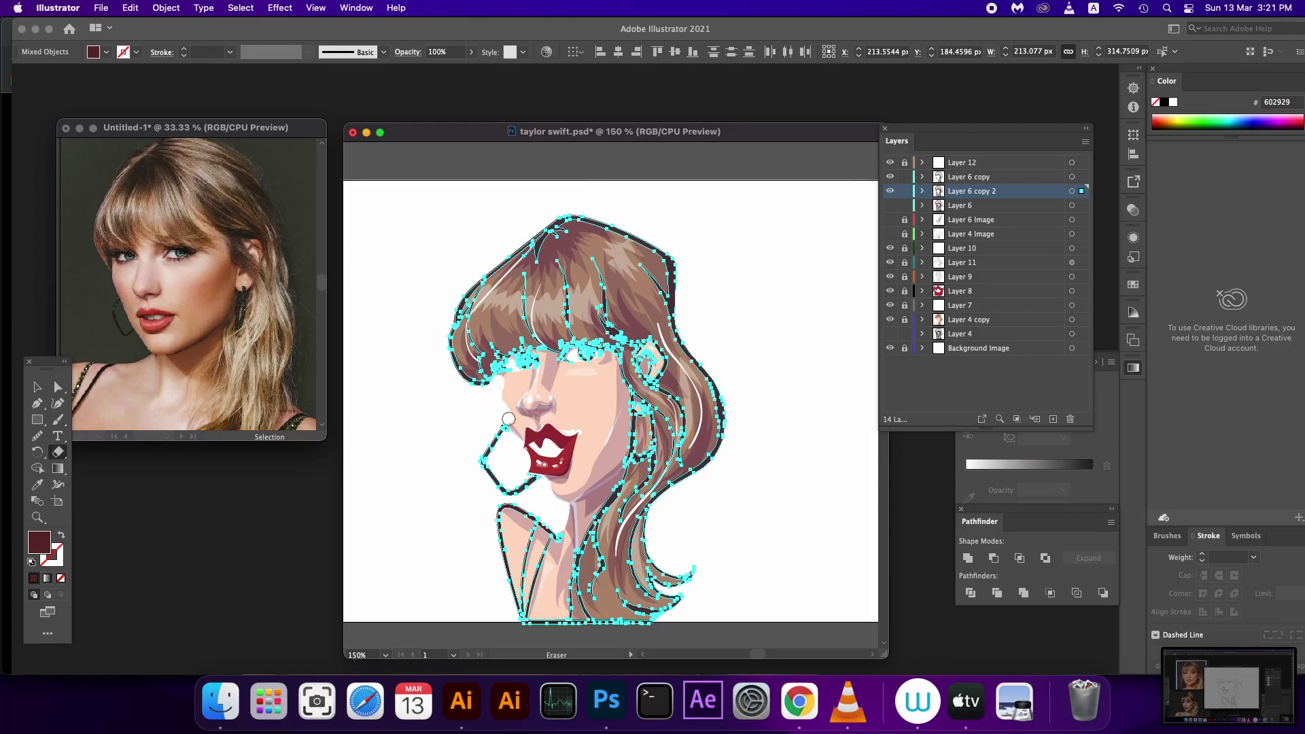
key("super+z")
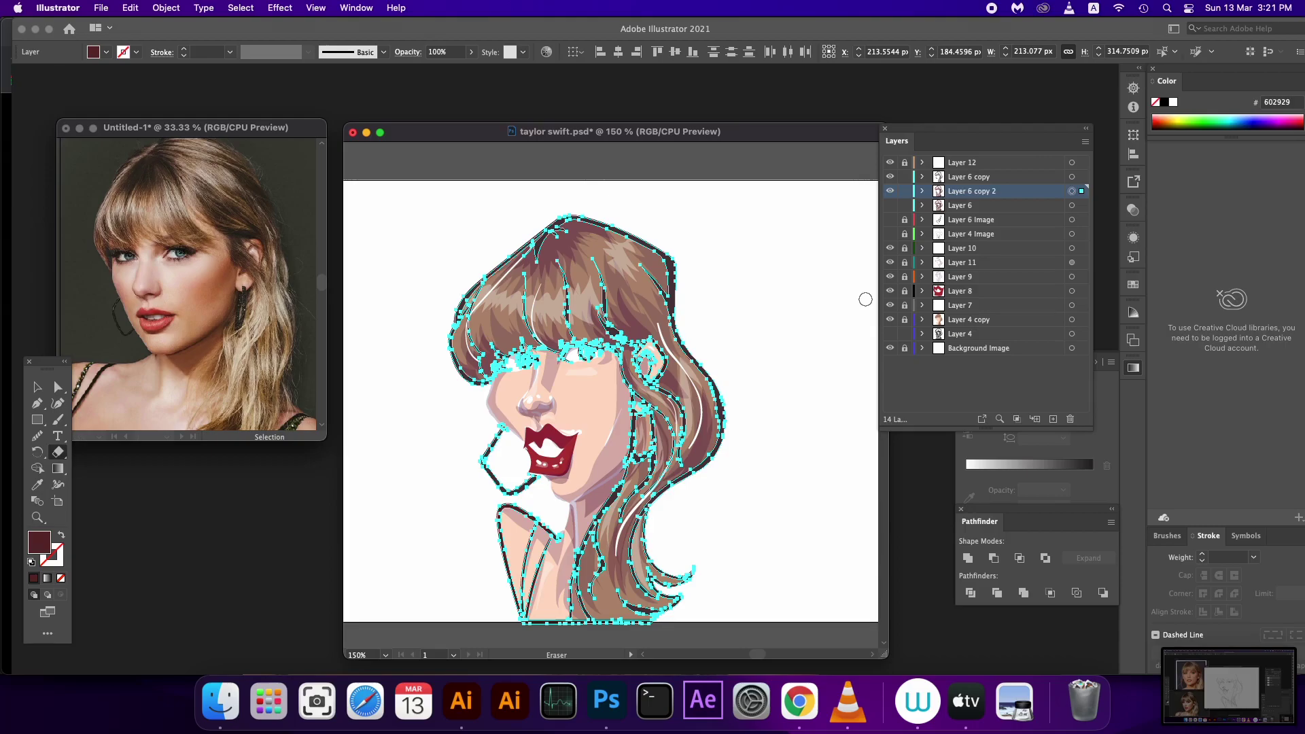
key("super+z")
key("super+z")
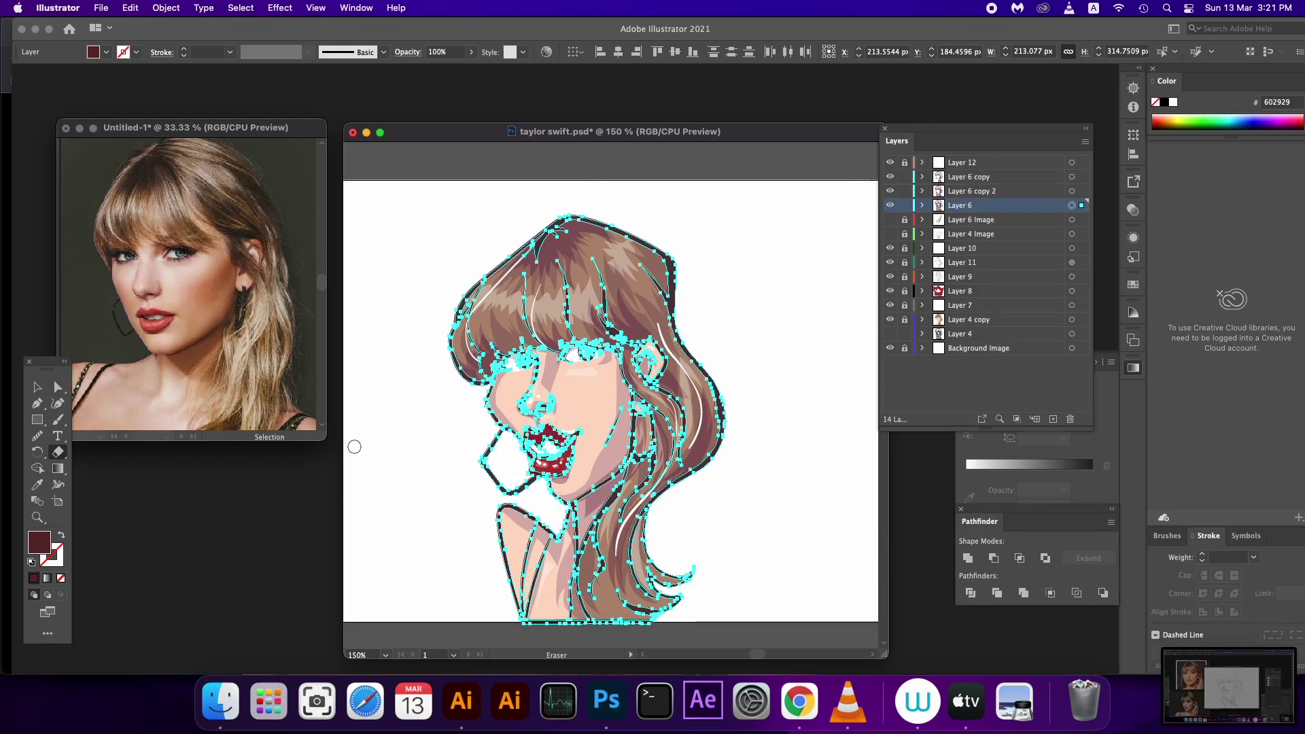
- Set the Layer 6 outlines to brighter red 871717 and clear the selection
type("871717")
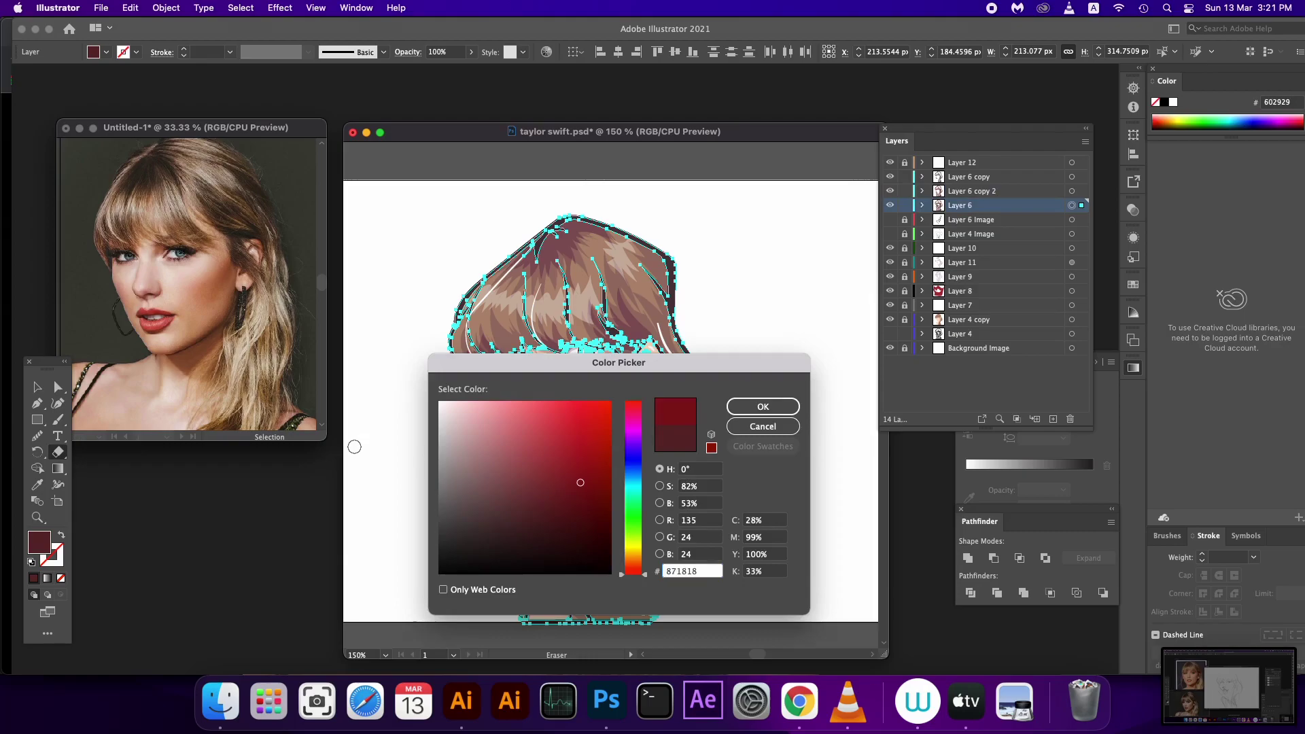
key("Return")
key("v")
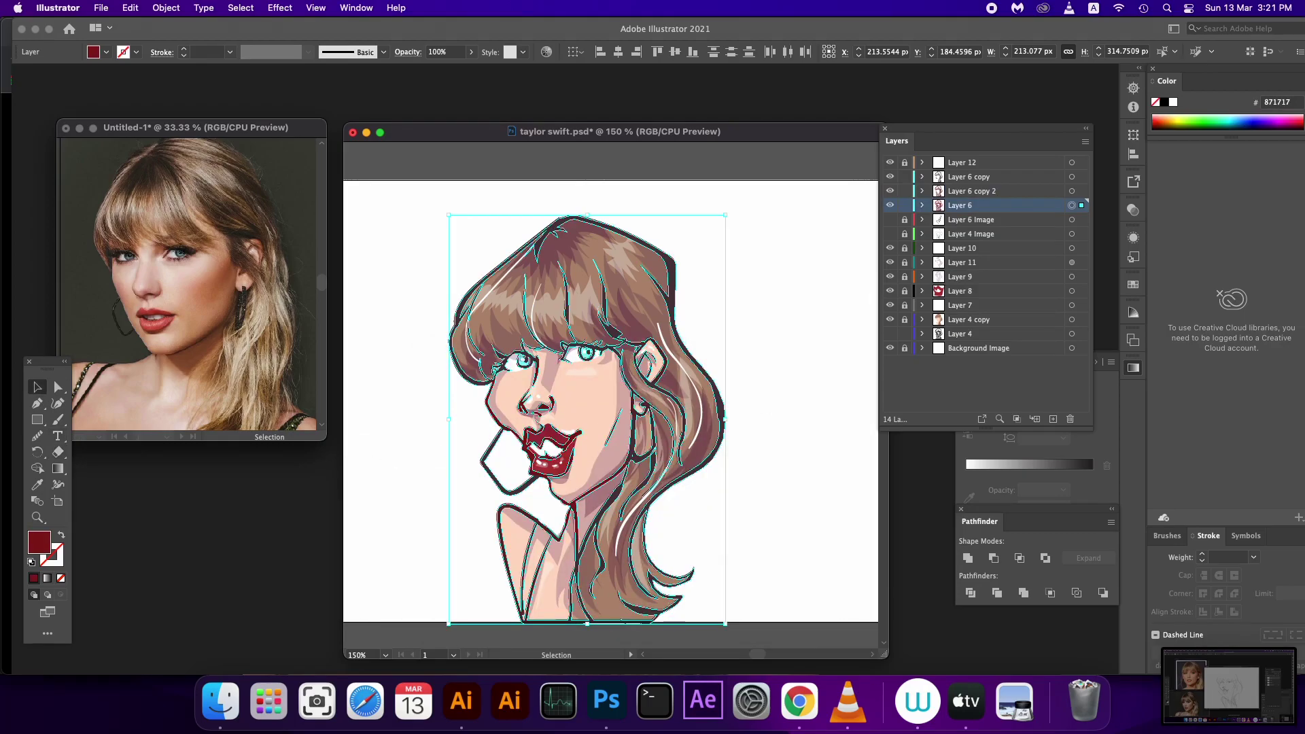
key("super+shift+a")
- Review the caricature and make Layer 6 Image the target layer
scroll(611, 413, "up", 1)
left_click_drag(610, 413, 617, 387)
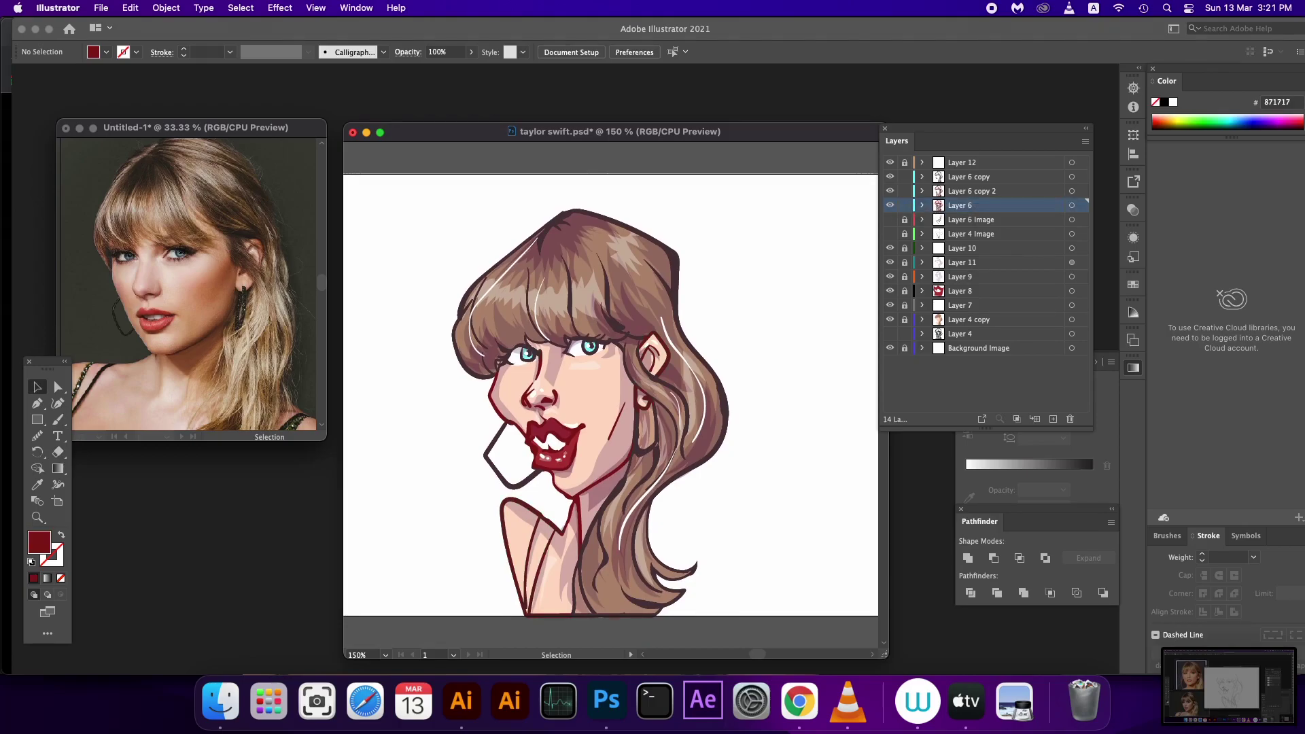
left_click(1071, 191)
key("super+shift+a")
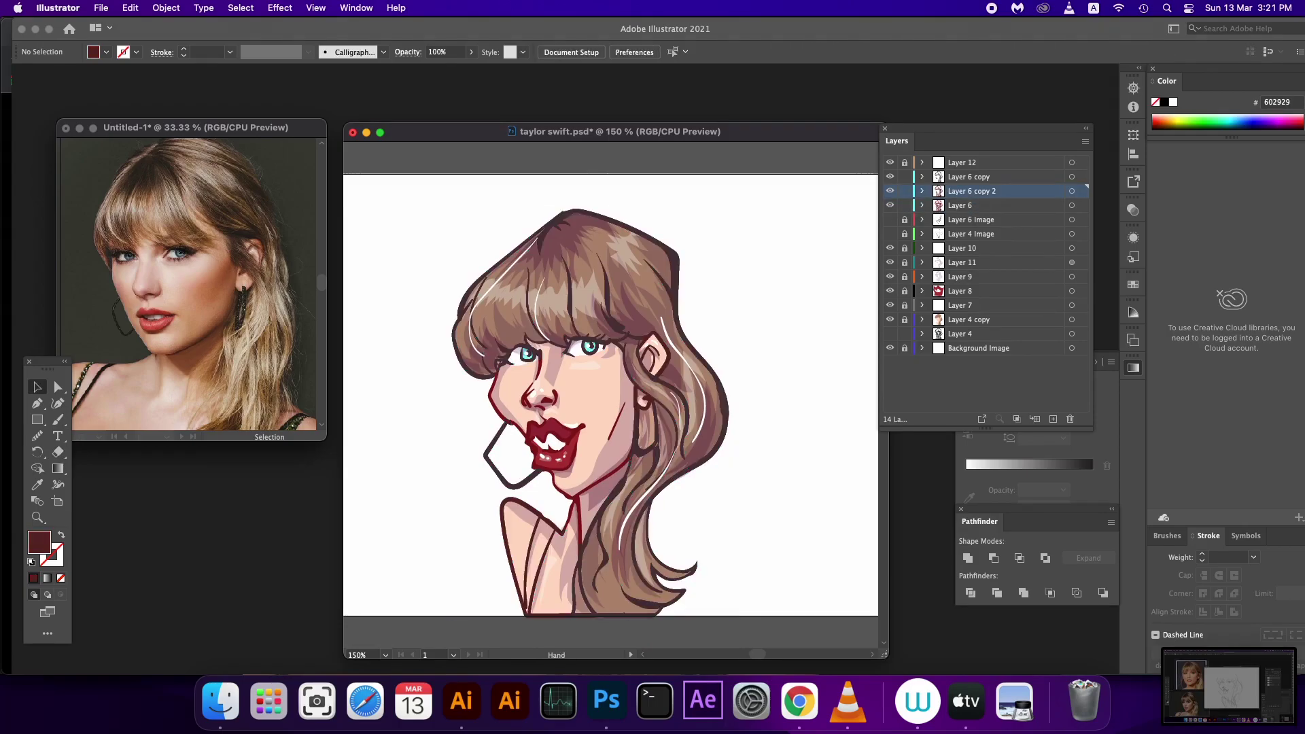
left_click_drag(610, 413, 611, 395)
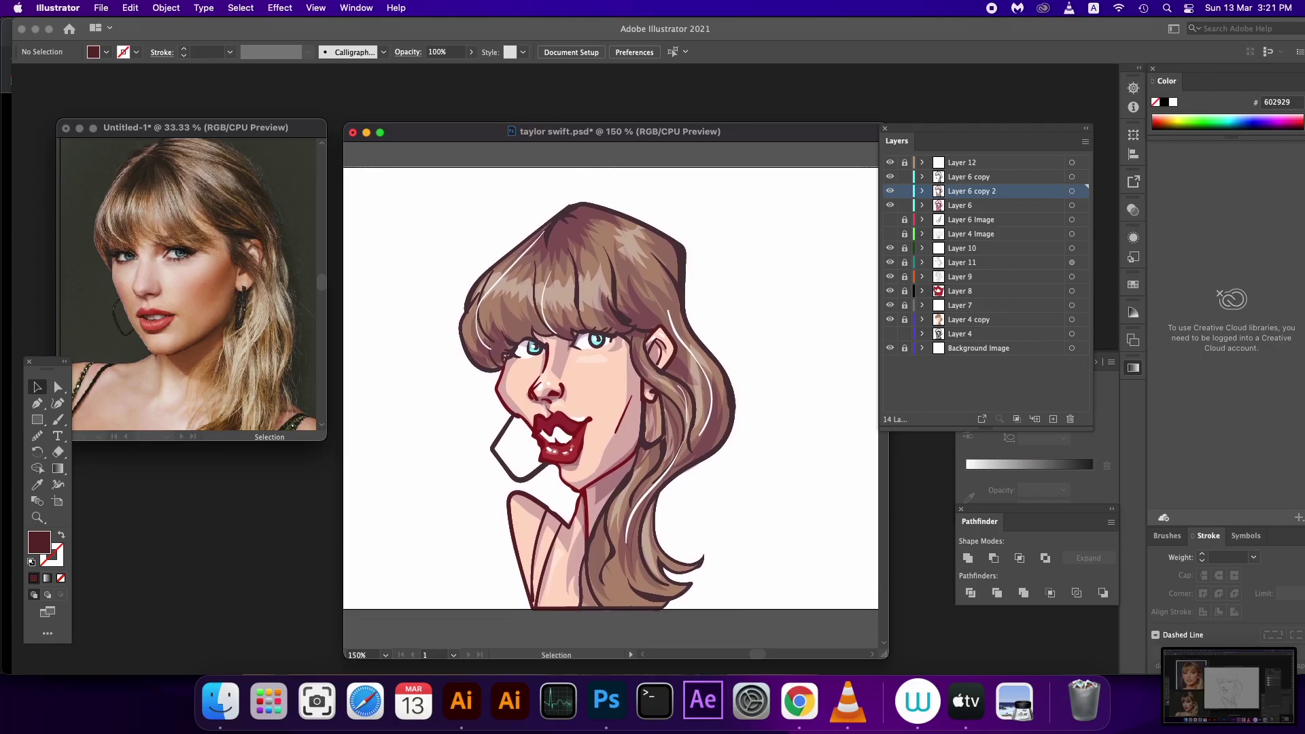
left_click(972, 220)
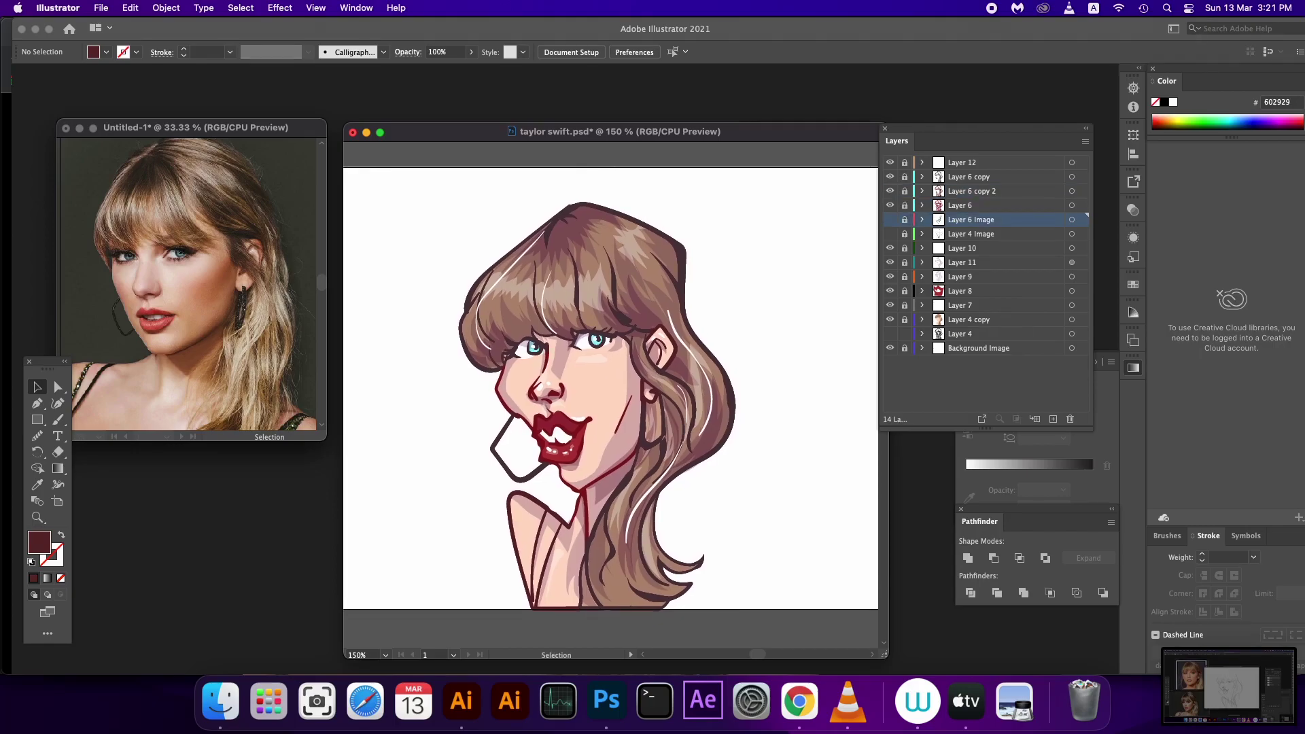
- On a new layer at 200% zoom, pencil rim-light shapes along the upper and left hair edge
left_click(1053, 418)
key("super+equal")
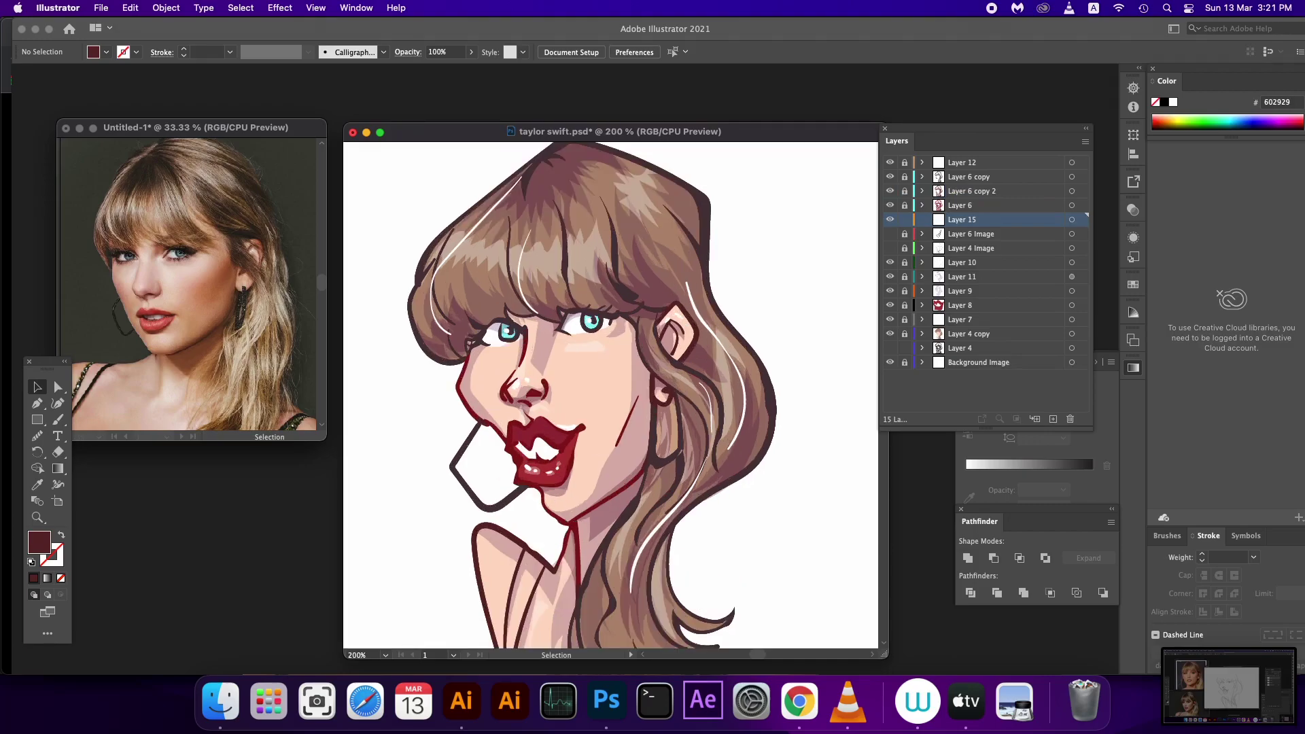
key("b")
left_click_drag(564, 205, 576, 240)
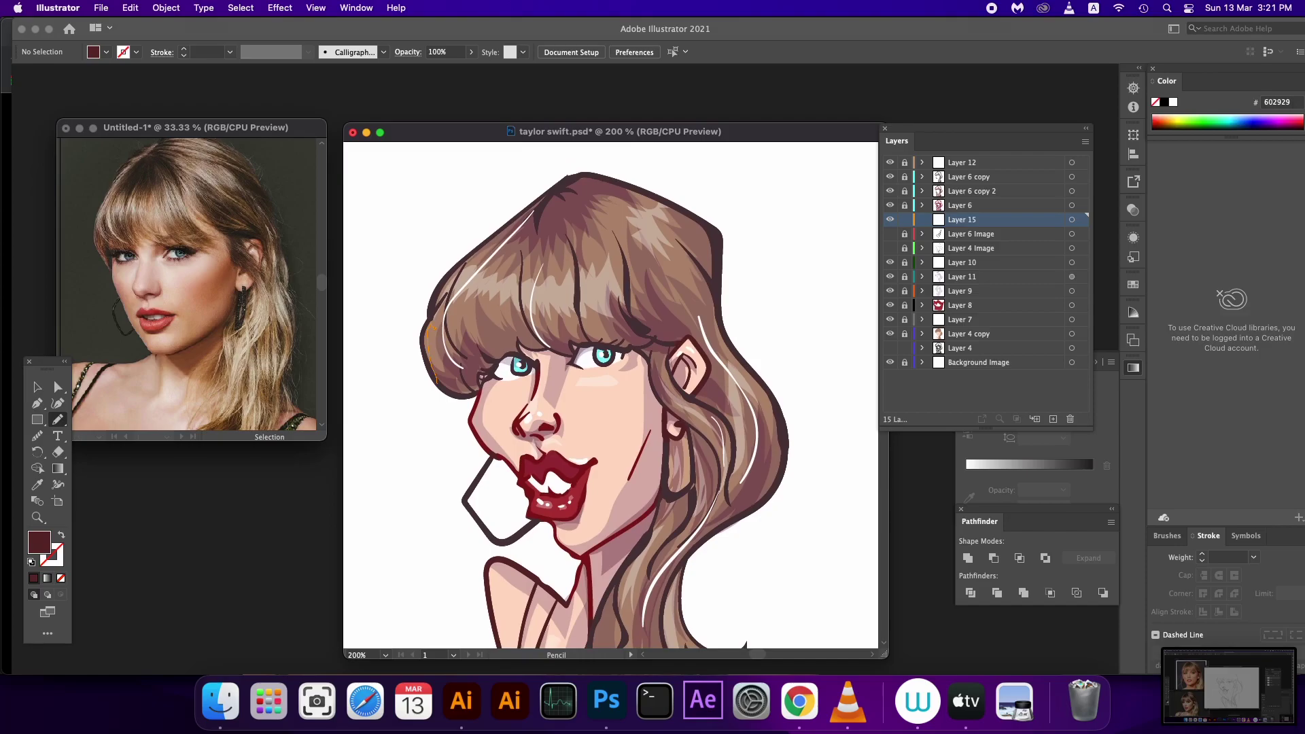
left_click_drag(509, 228, 551, 193)
left_click_drag(429, 364, 453, 393)
- Fill the rim-light shape with cyan 8af4f9 and extend it along the hair edge
left_click(33, 578)
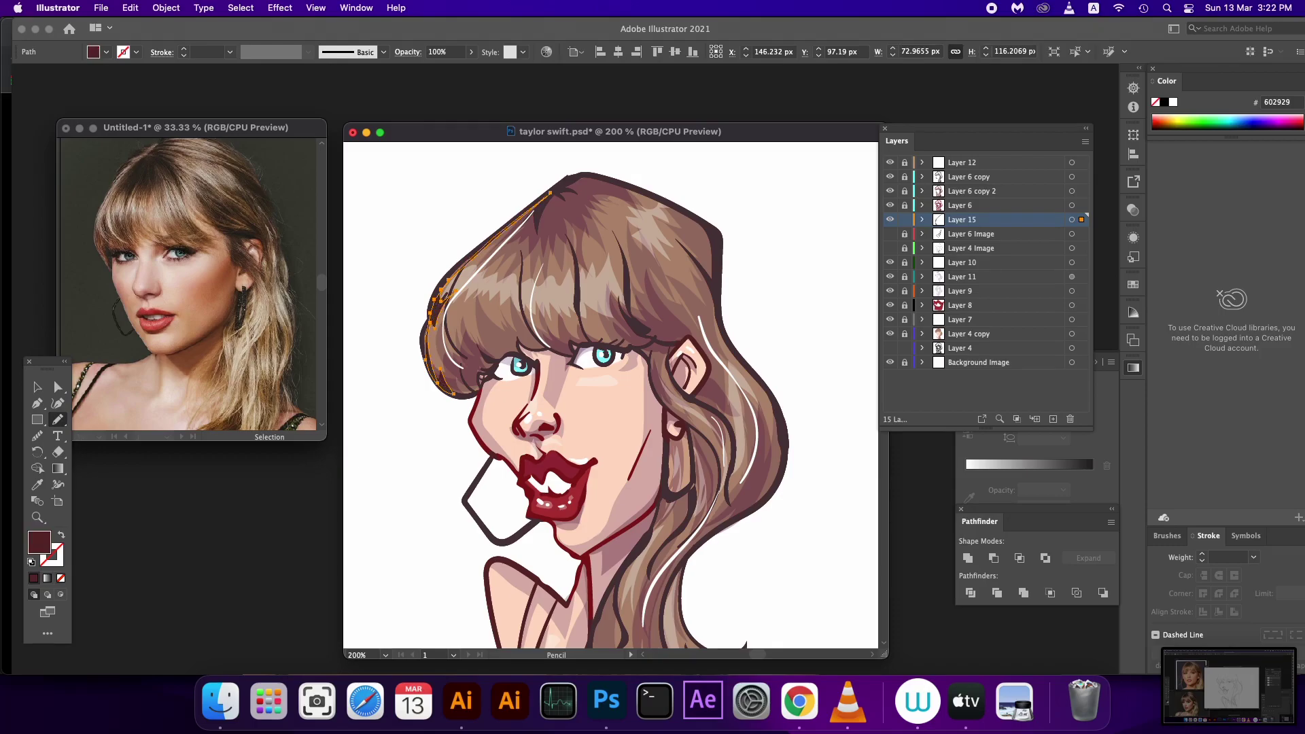
double_click(39, 542)
type("5e295d")
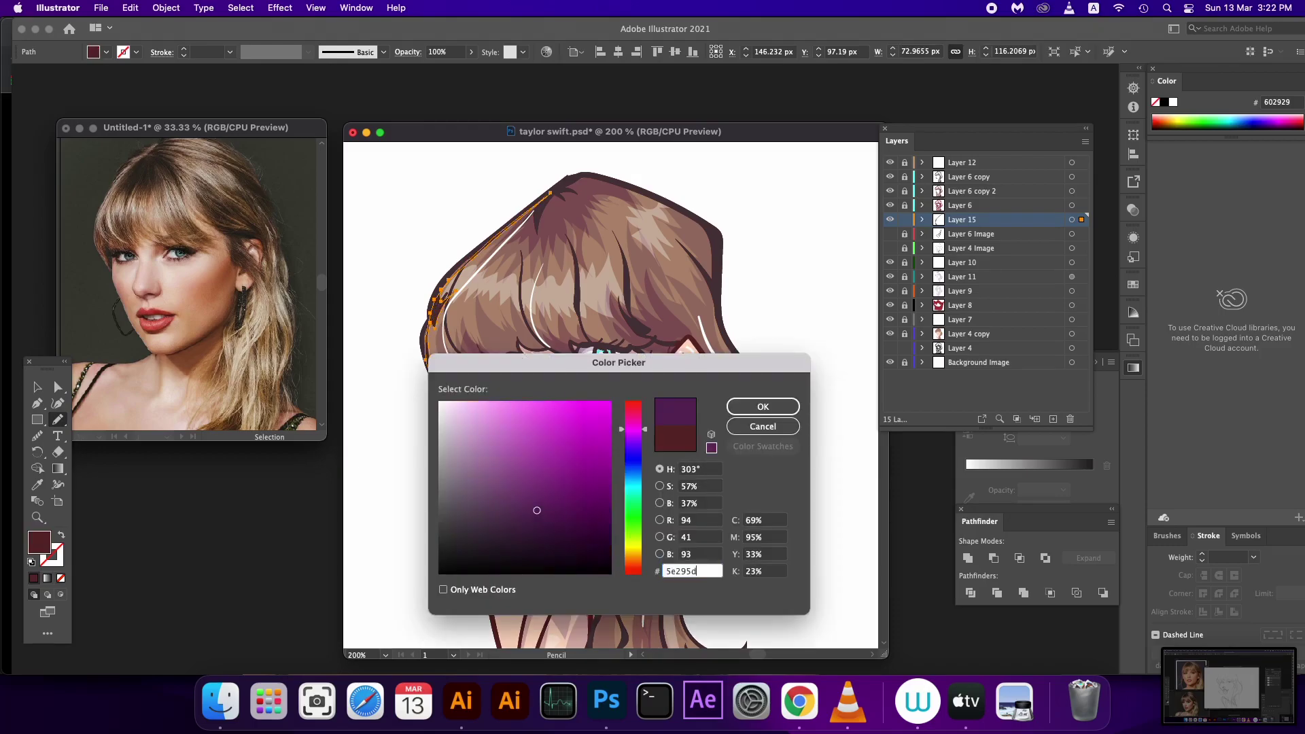
type("8af4f9")
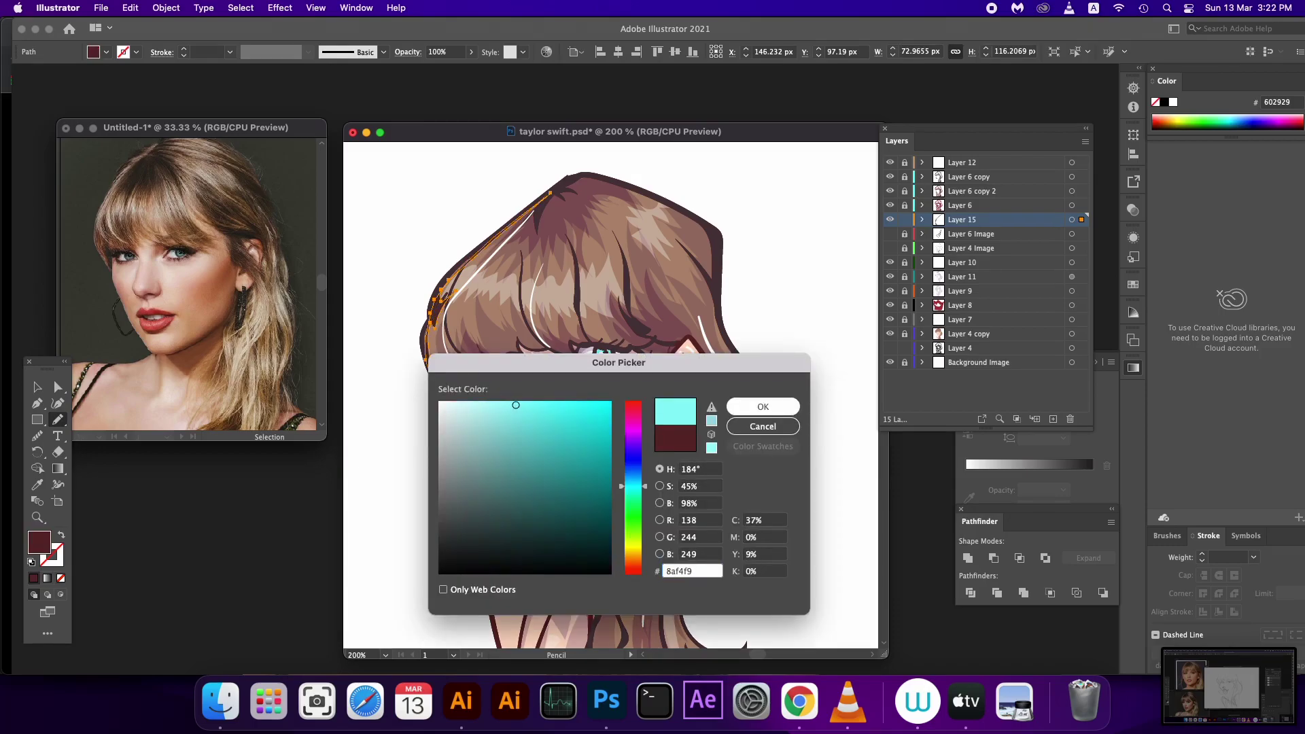
key("Return")
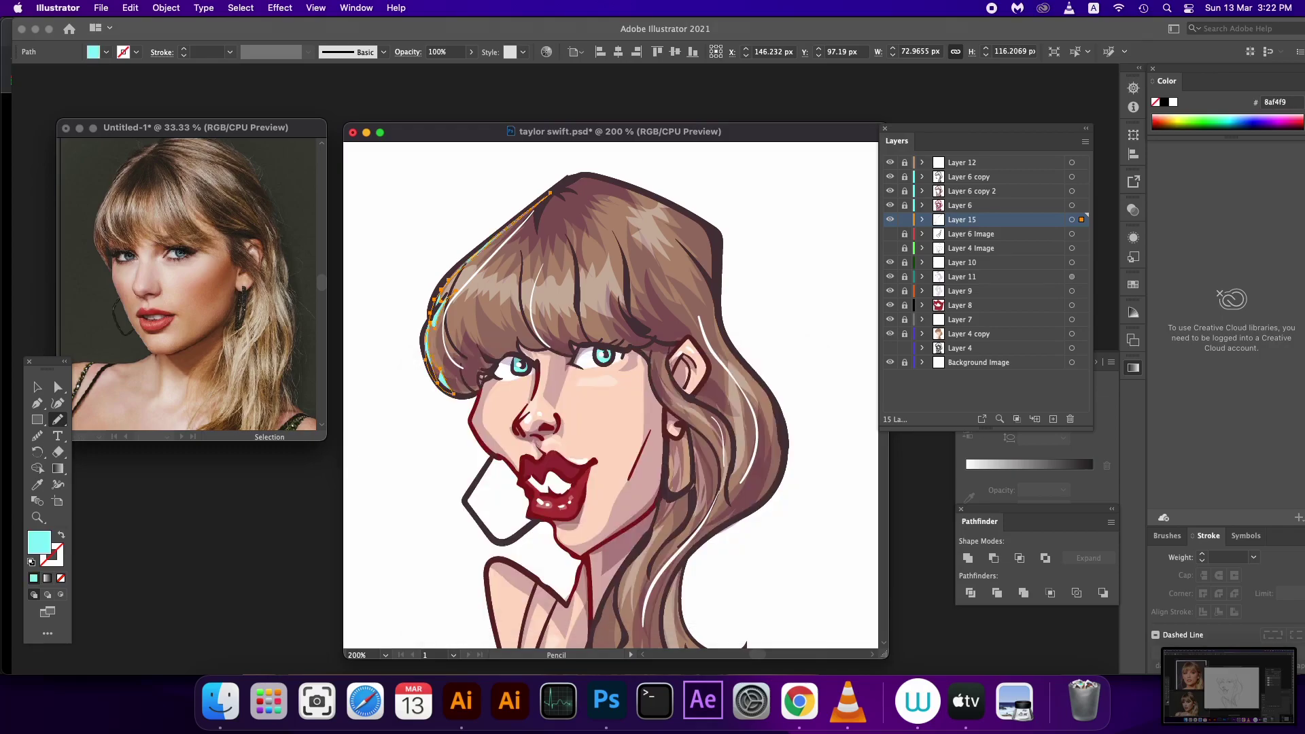
left_click_drag(432, 321, 445, 384)
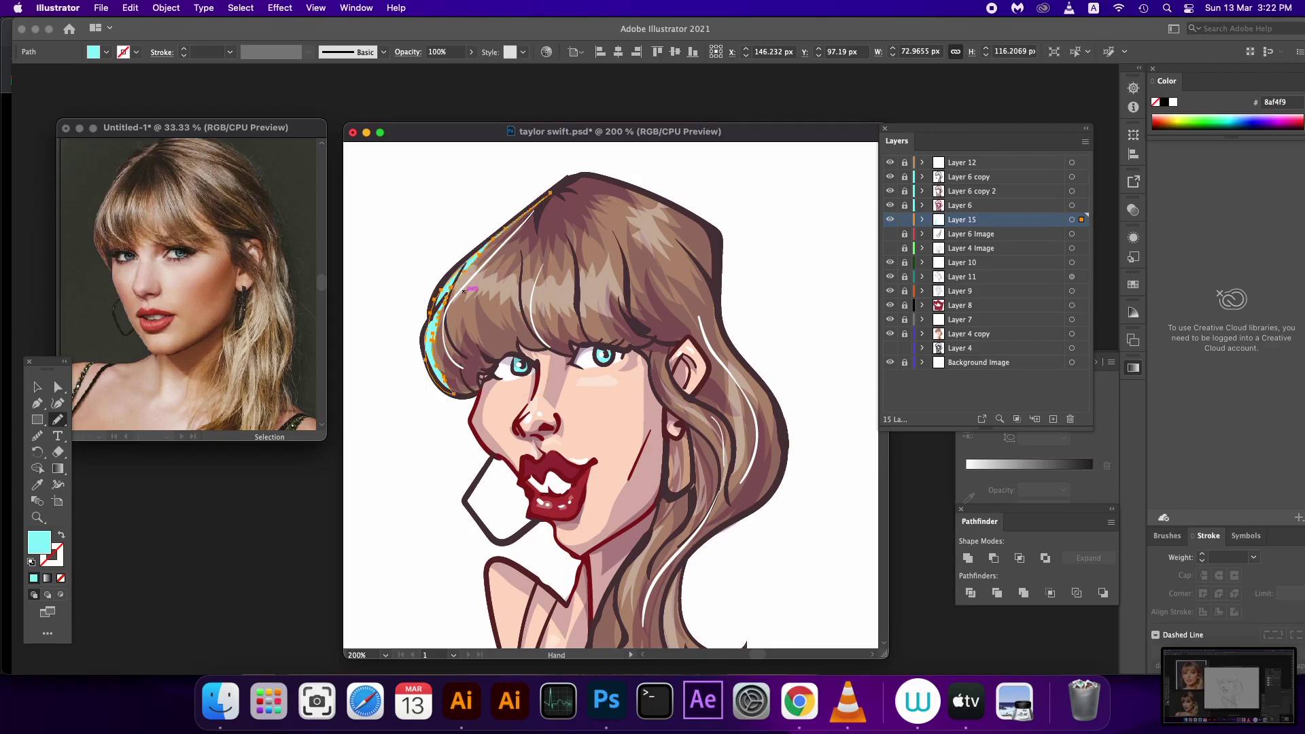
- Set the fill to none and quit Illustrator, bringing up the save prompt for 'taylor swift.psd'
scroll(464, 291, "down", 2)
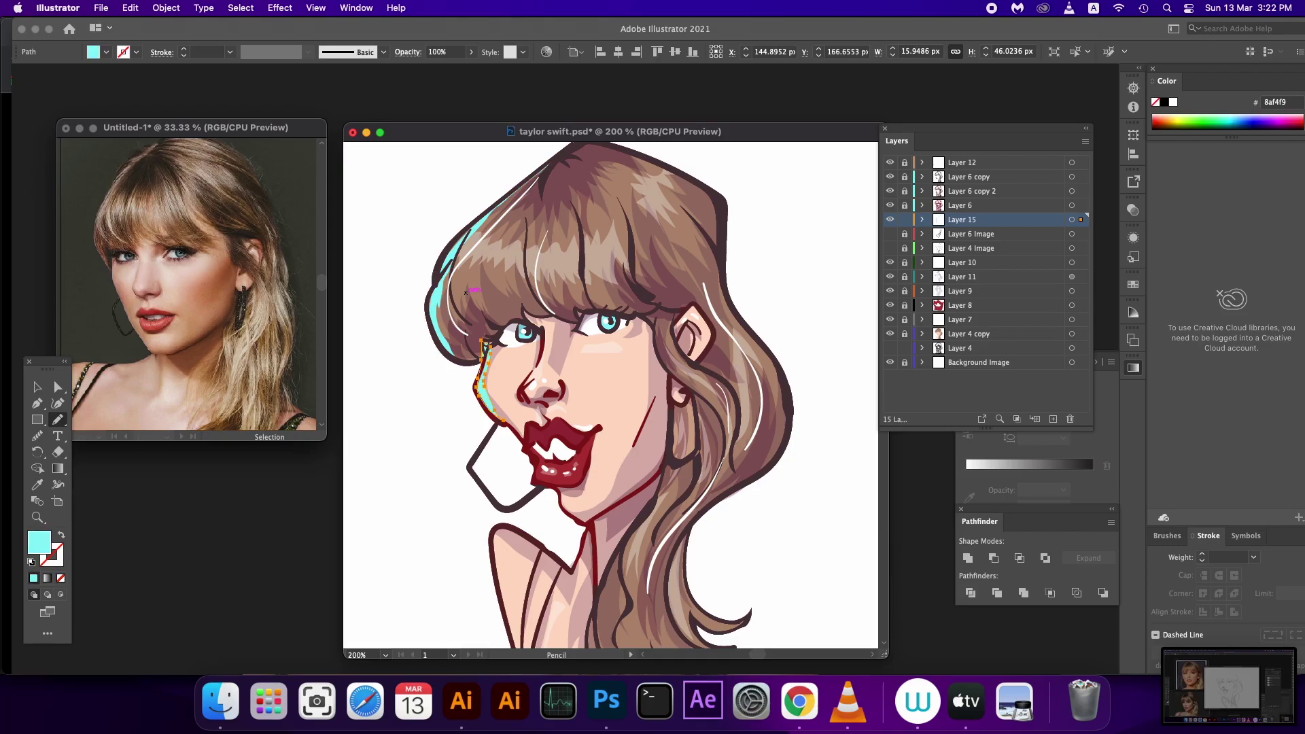
scroll(466, 292, "down", 3)
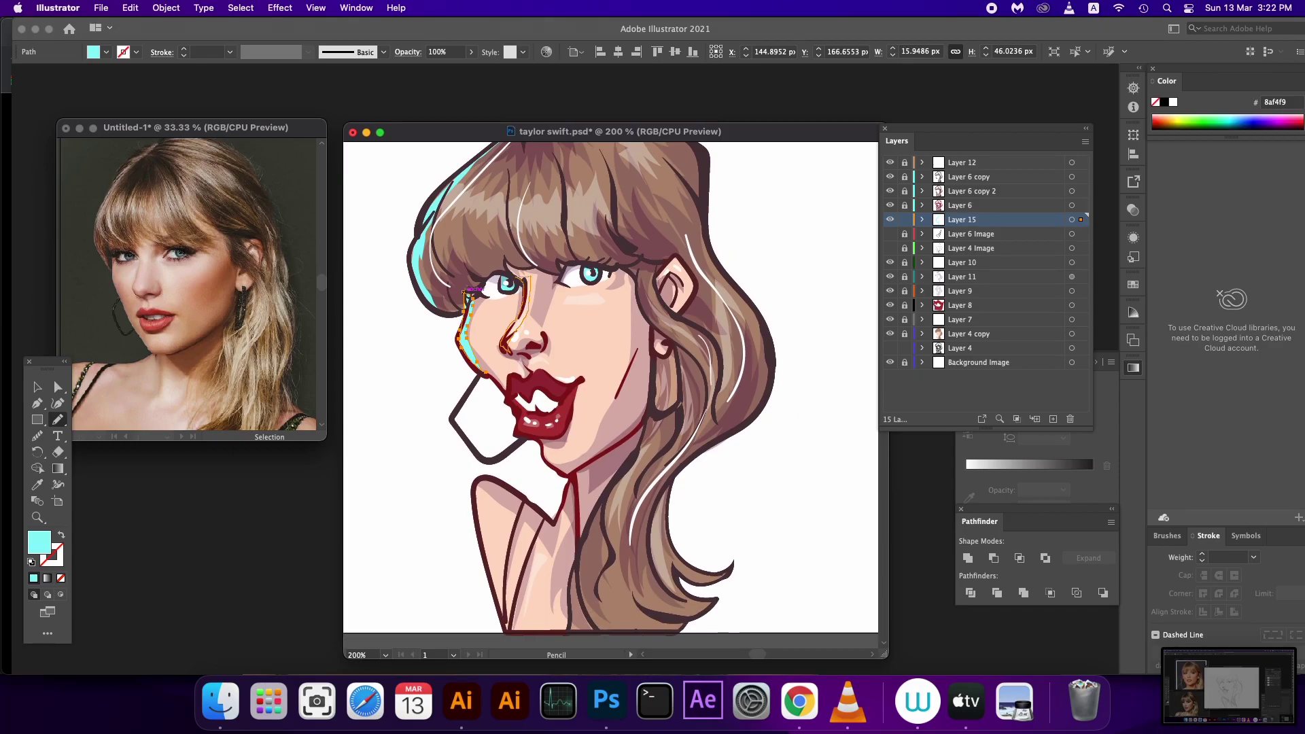
key("slash")
key("super+q")
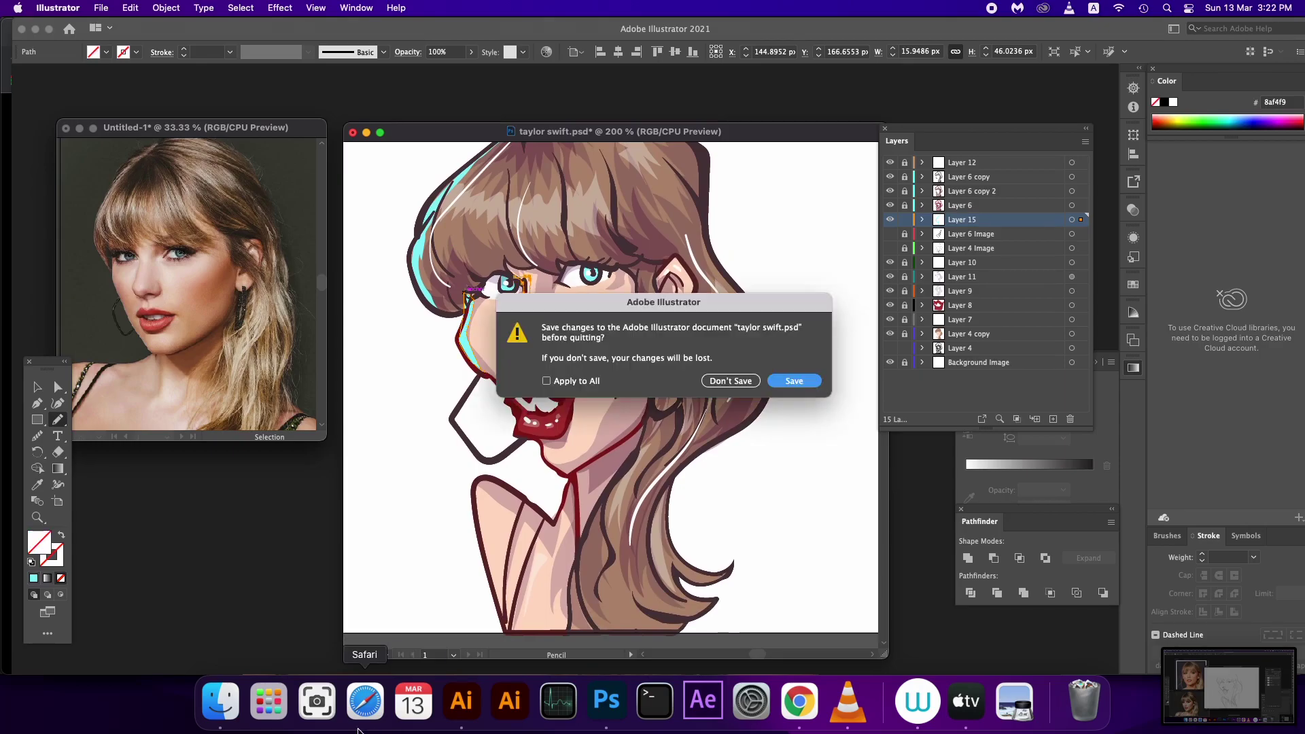